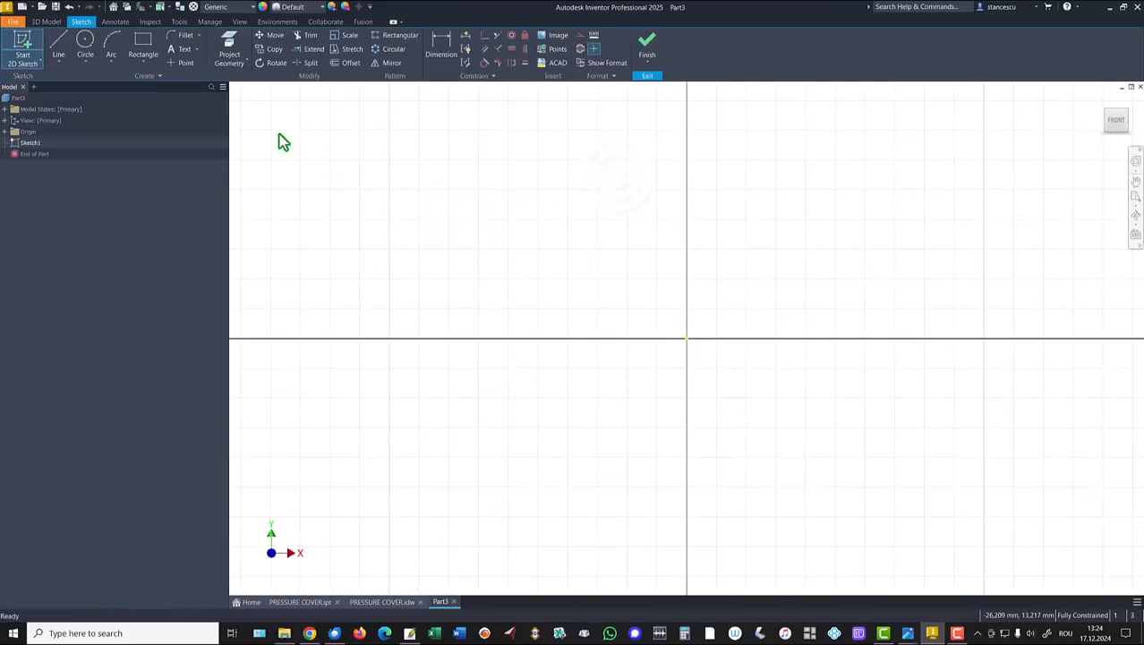
Step: Draw a 31 mm vertical centerline up from the origin and move its dimension to the opposite side
left_click(56, 46)
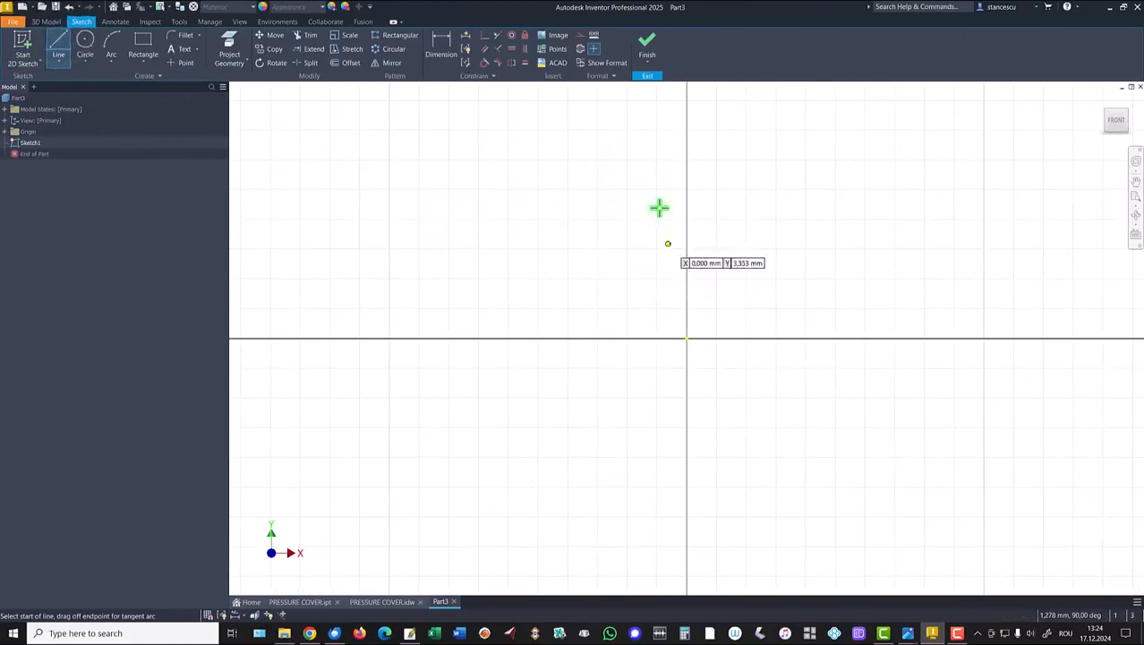
left_click(580, 49)
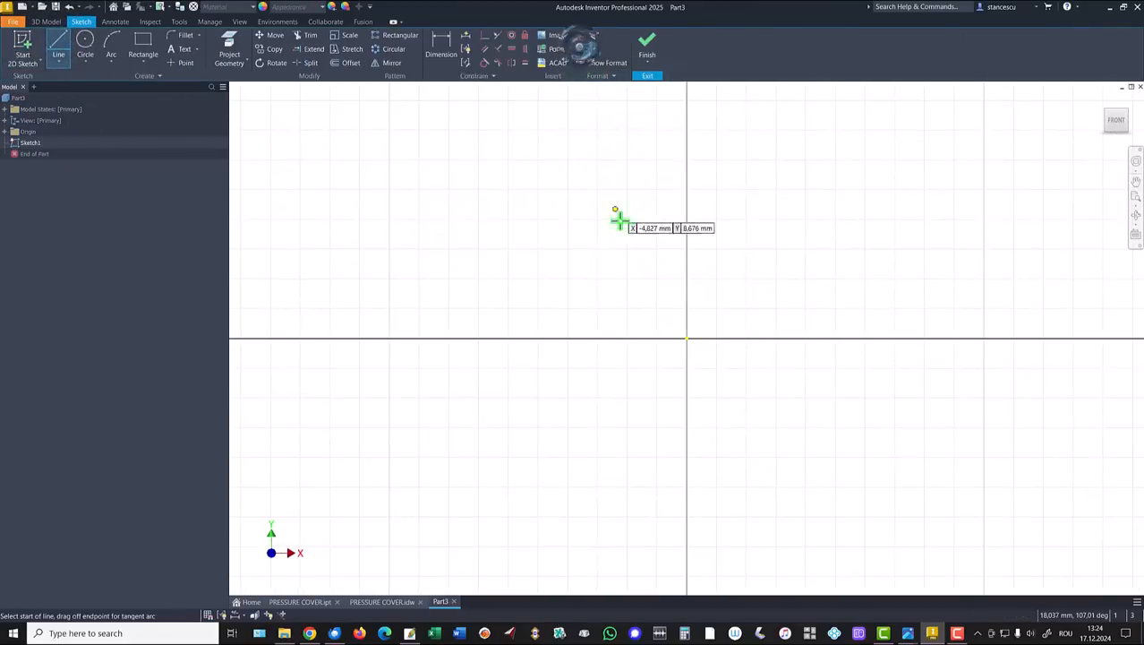
left_click(686, 339)
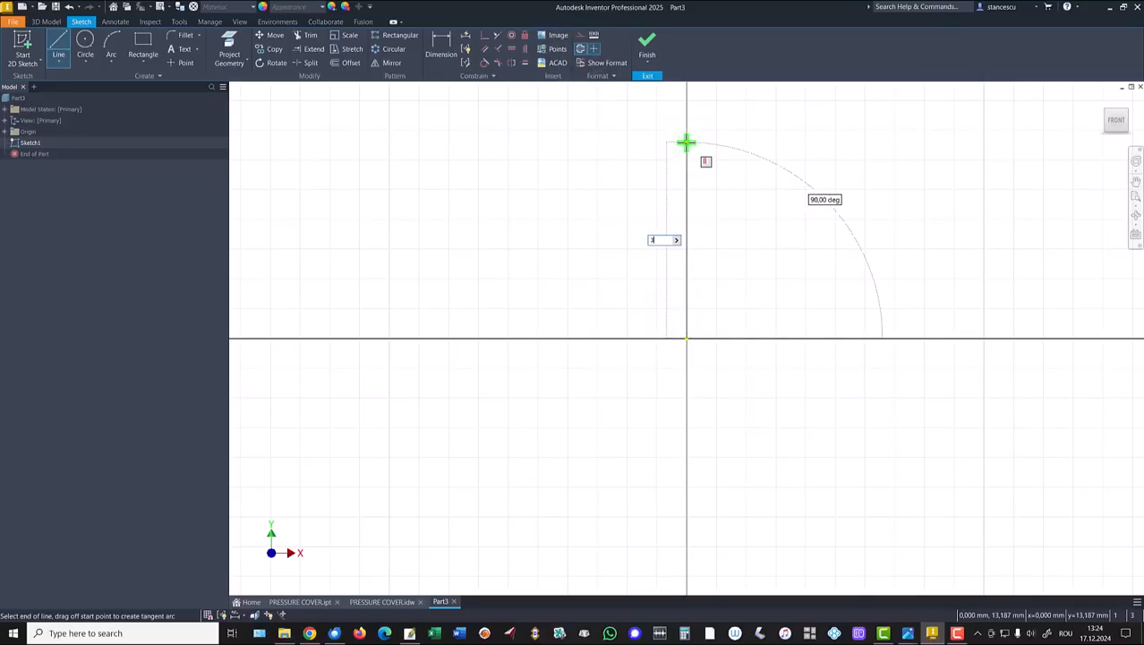
type("31")
key("Return")
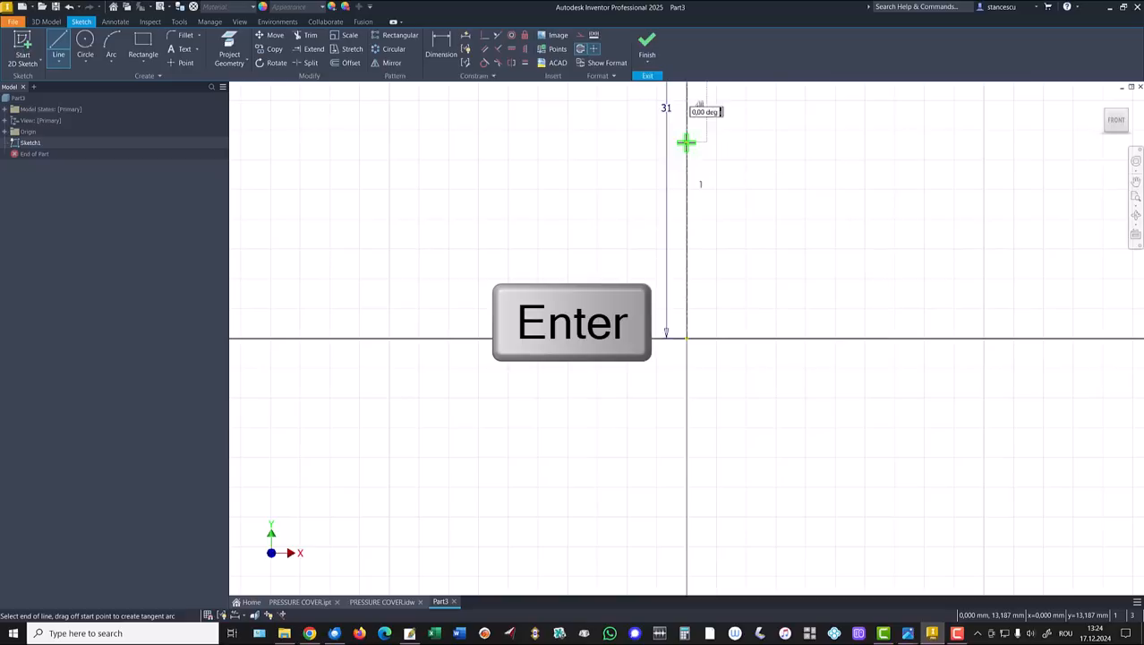
key("Escape")
key("Home")
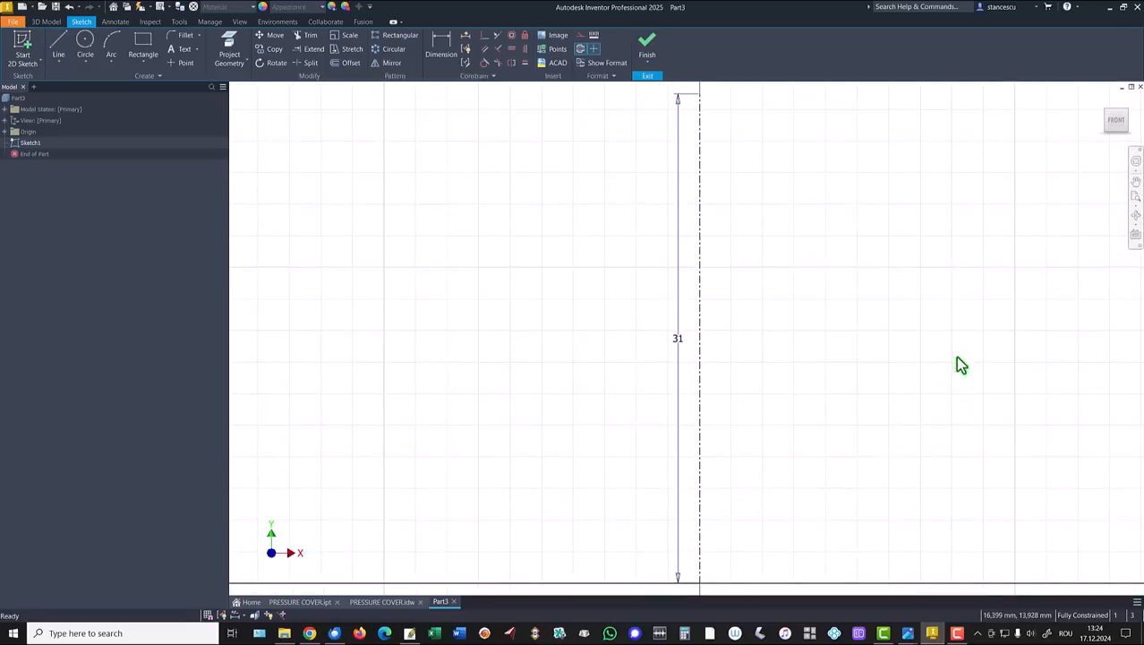
left_click_drag(677, 341, 803, 345)
left_click(580, 48)
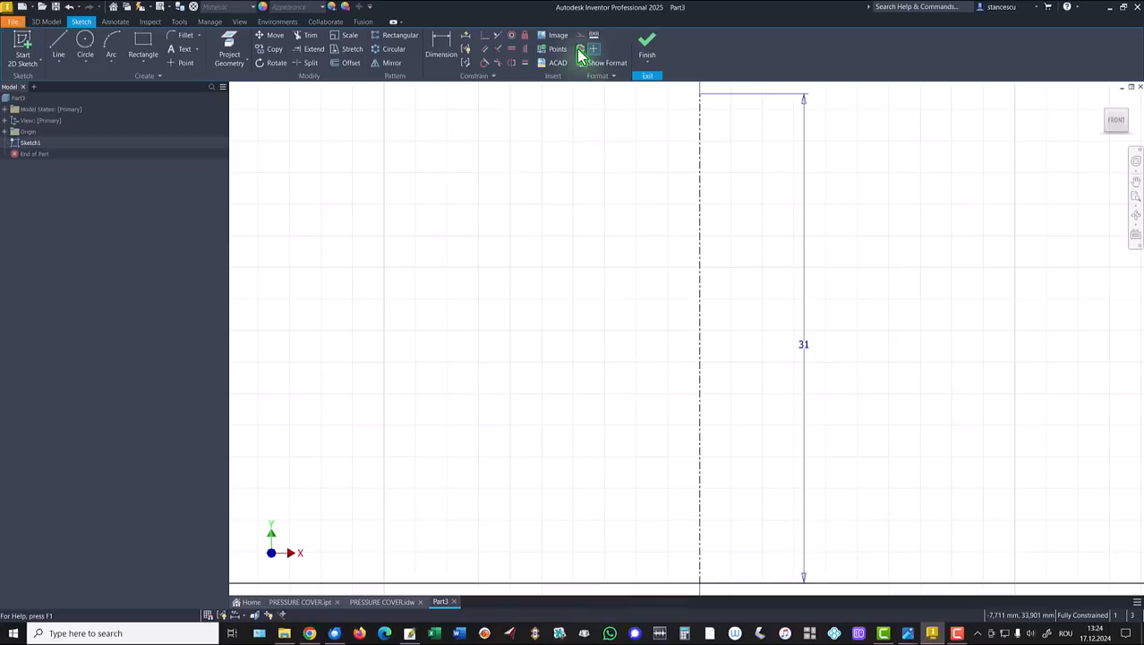
Step: From the centerline's upper end, draw a horizontal line about 12 mm outward to the left and a vertical line about 4 mm down
scroll(409, 231, "down", 2)
middle_click_drag(473, 230, 630, 251)
left_click(59, 45)
left_click(830, 180)
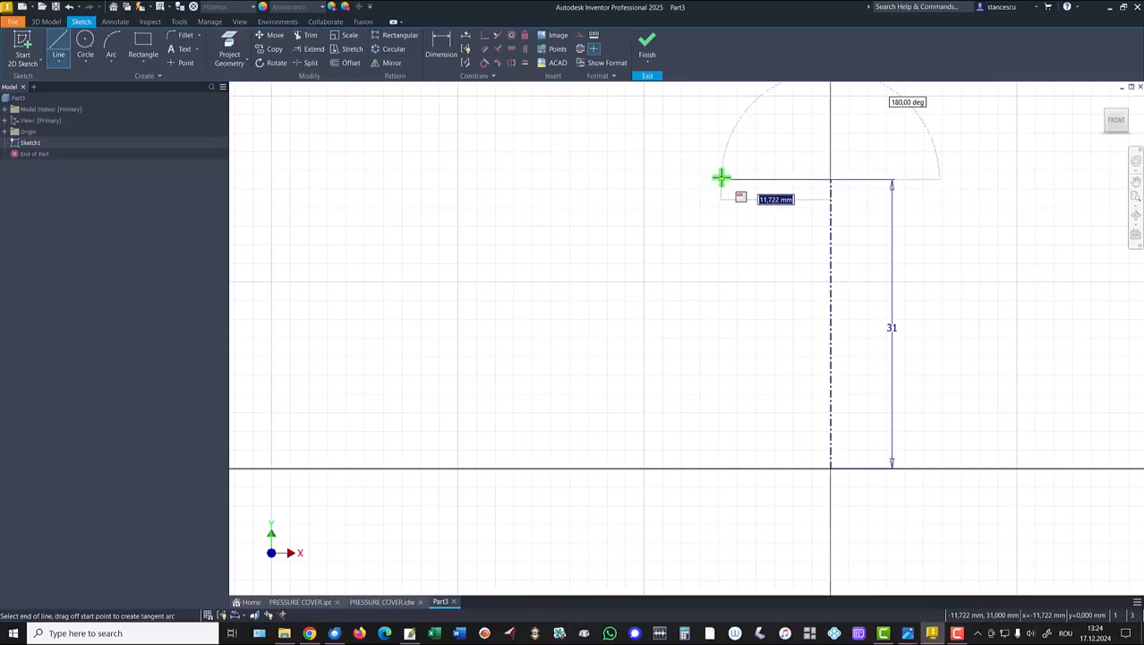
left_click(721, 179)
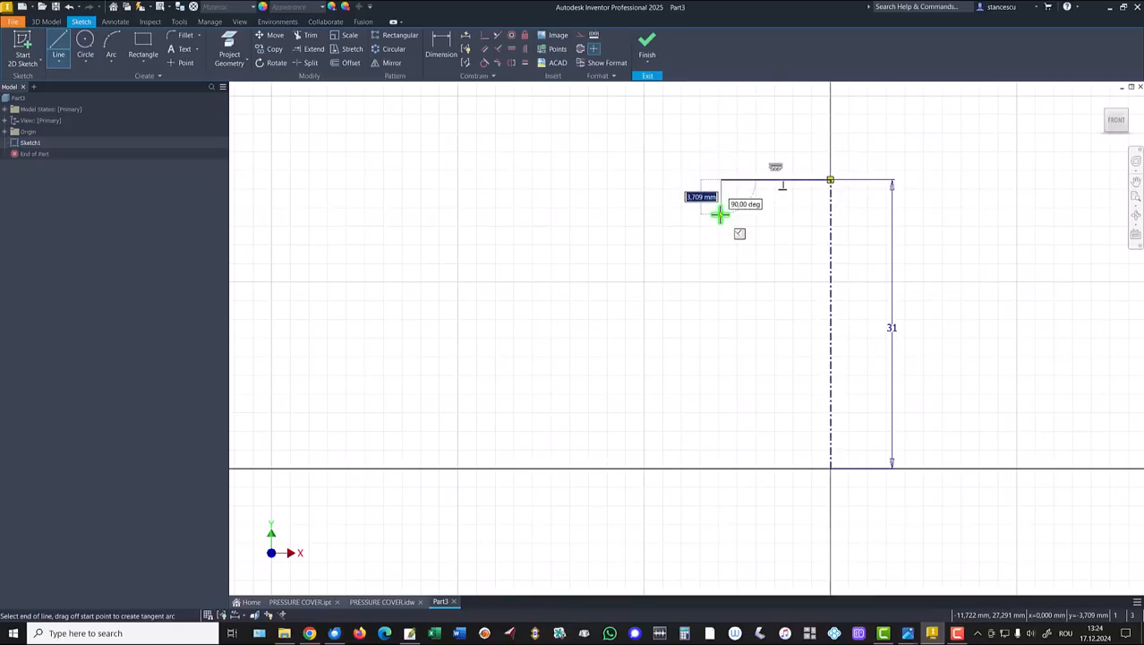
left_click_drag(722, 180, 718, 235)
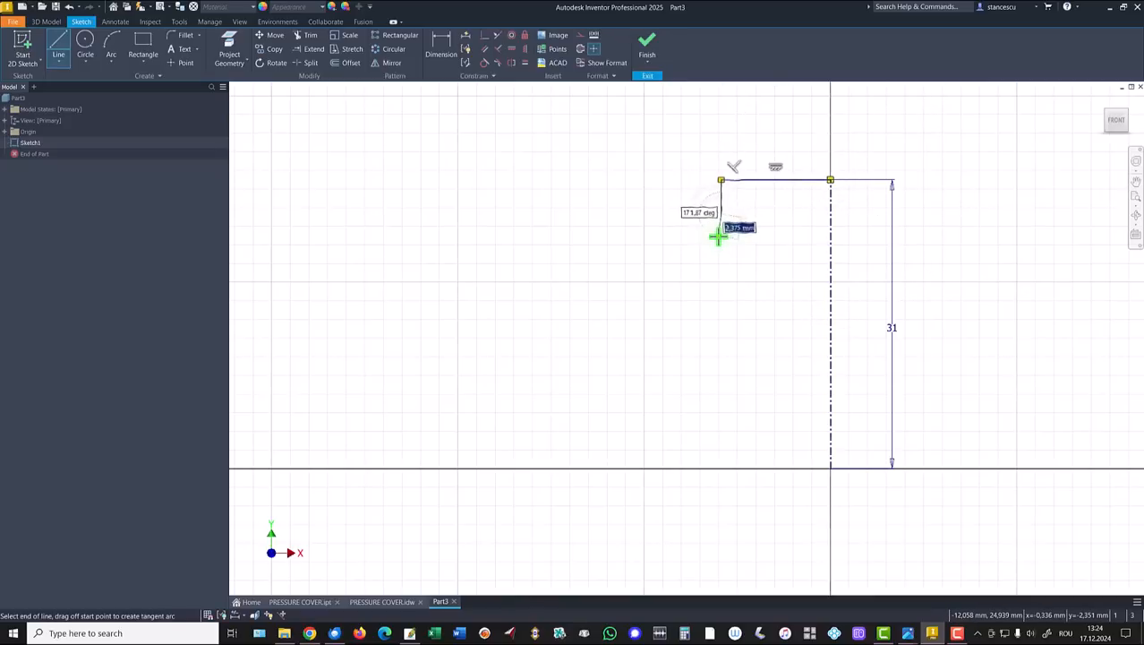
key("Escape")
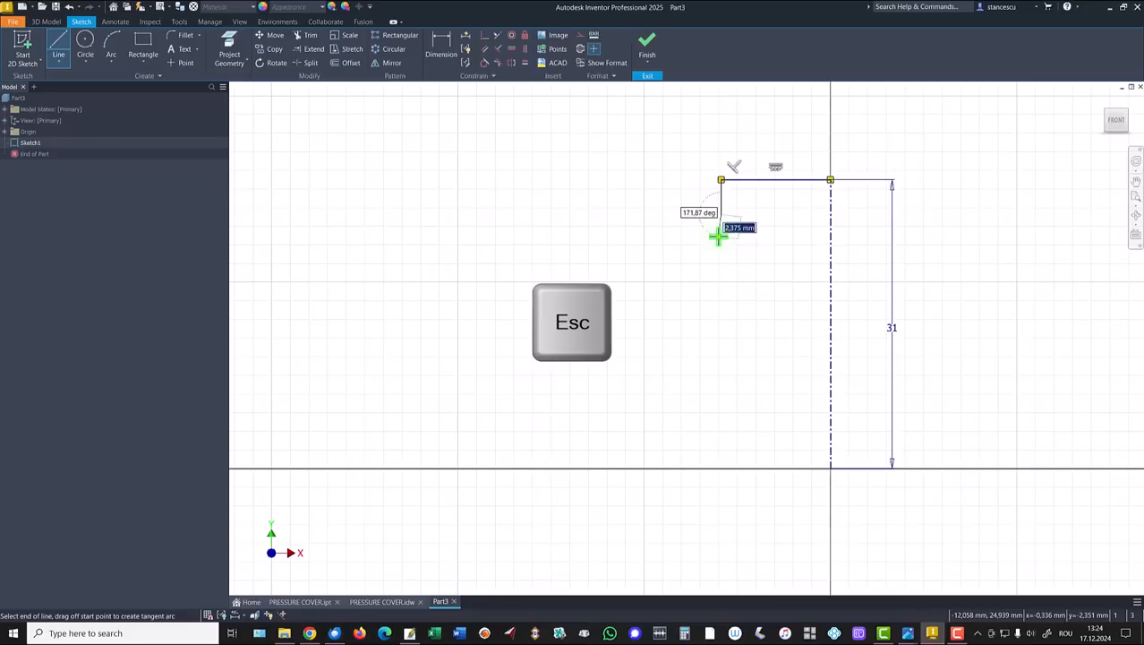
Step: Draw a three-point arc of radius 50 mm from the upper part of the centerline down to about X -37, Y 4.5 mm
left_click(122, 45)
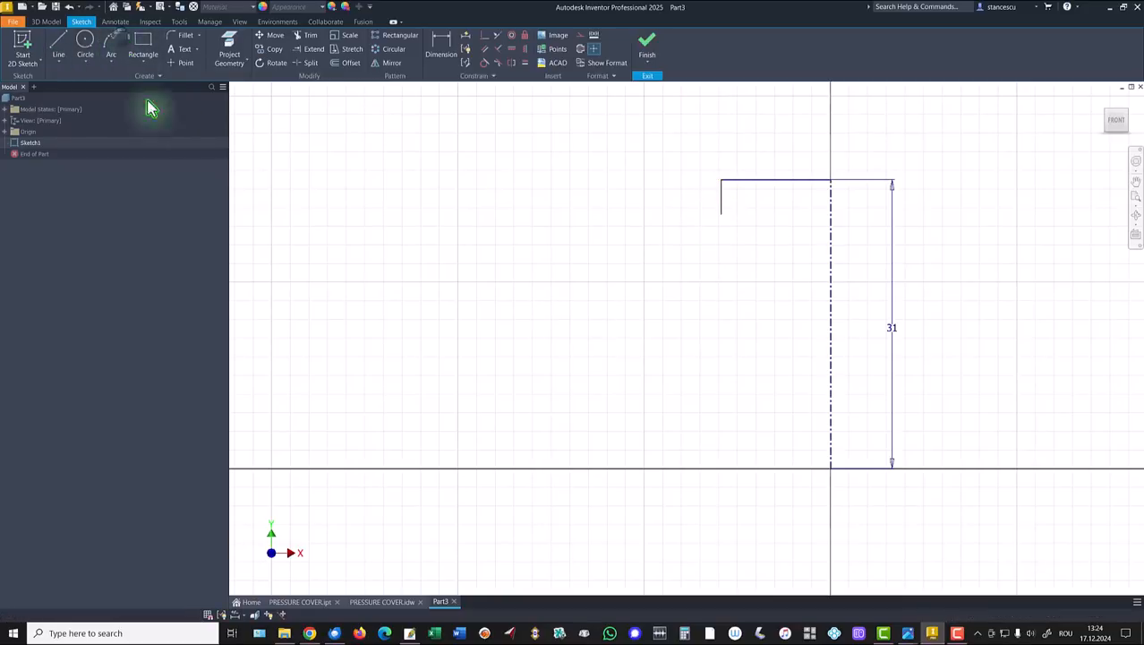
left_click(831, 219)
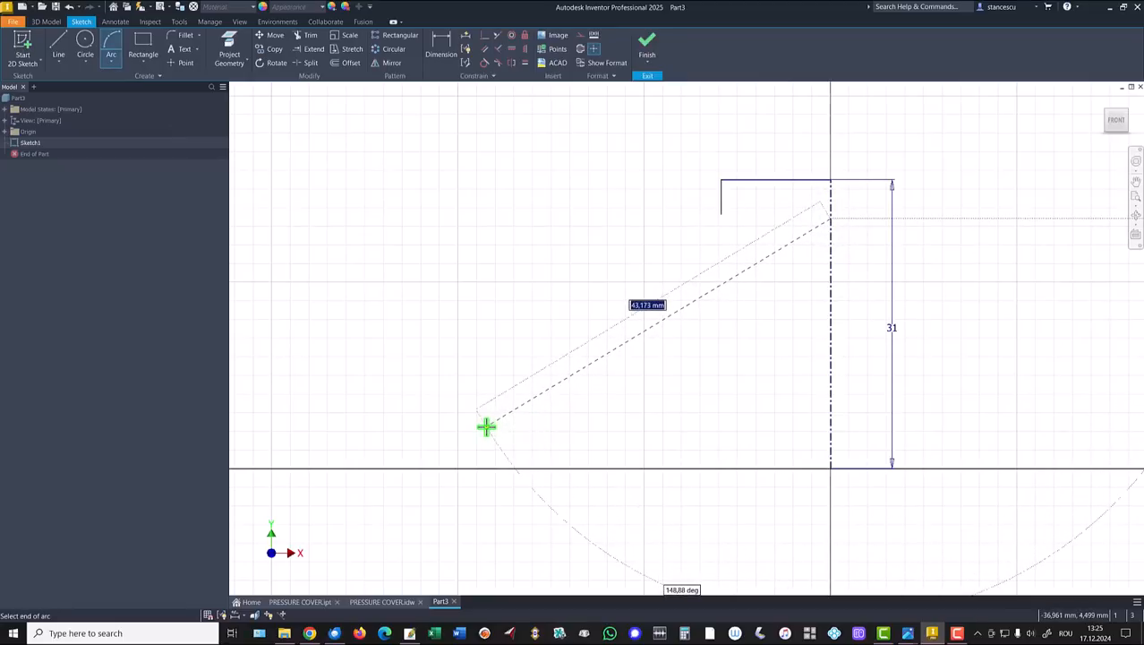
left_click(486, 426)
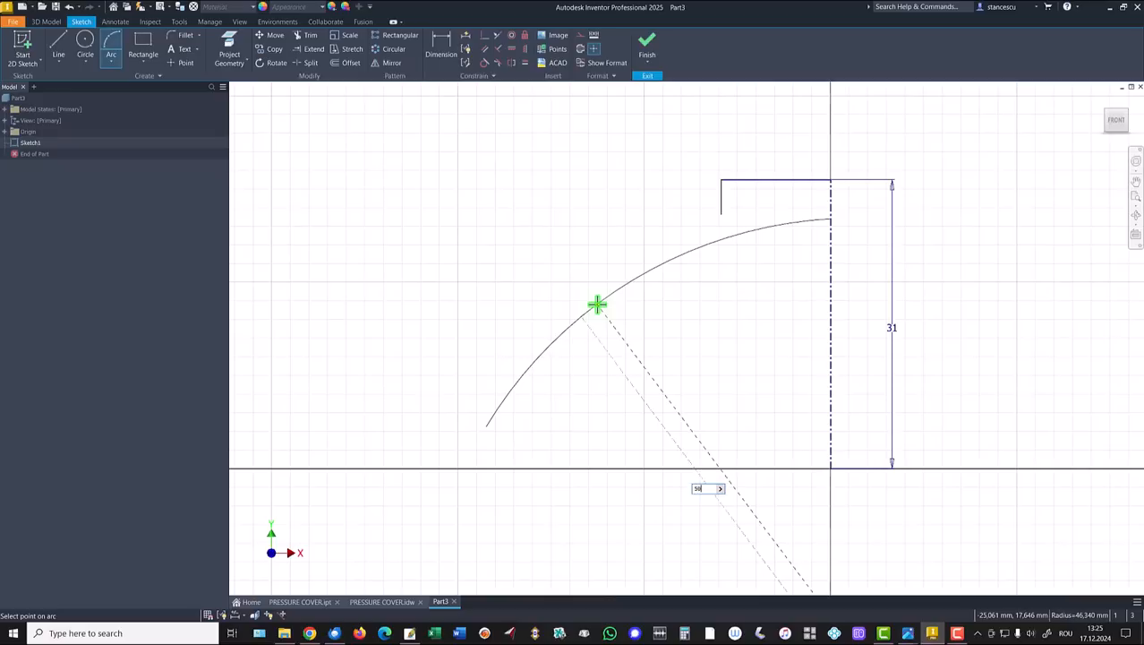
type("50")
key("Return")
key("Home")
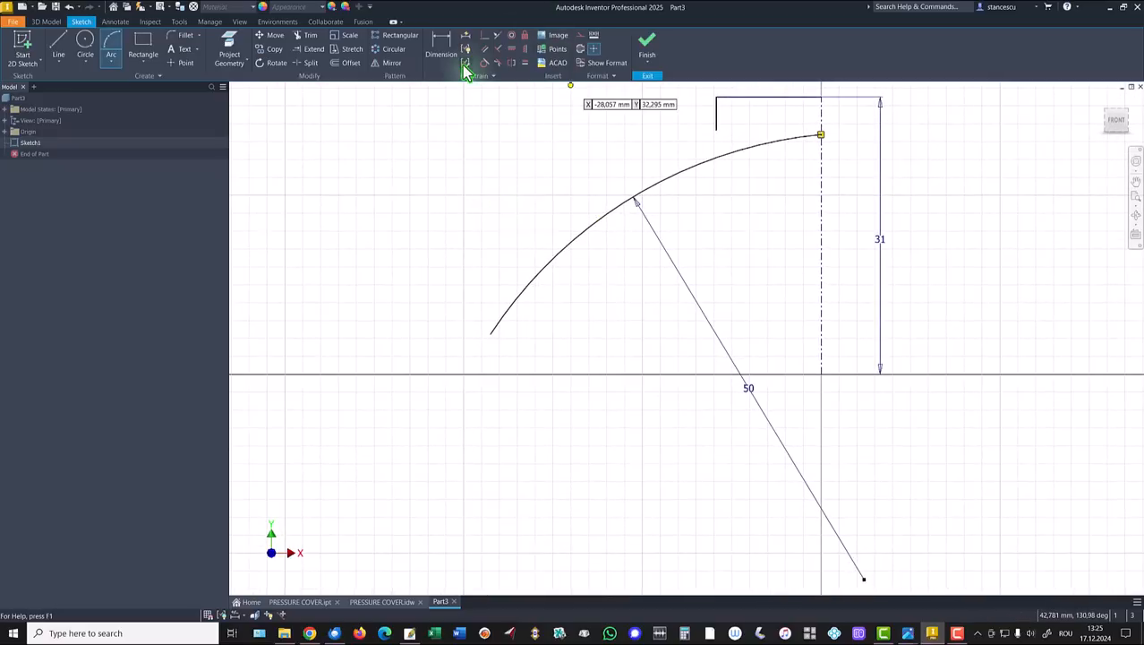
Step: Constrain the 50 mm arc's center point to be coincident with the vertical centerline
left_click(485, 36)
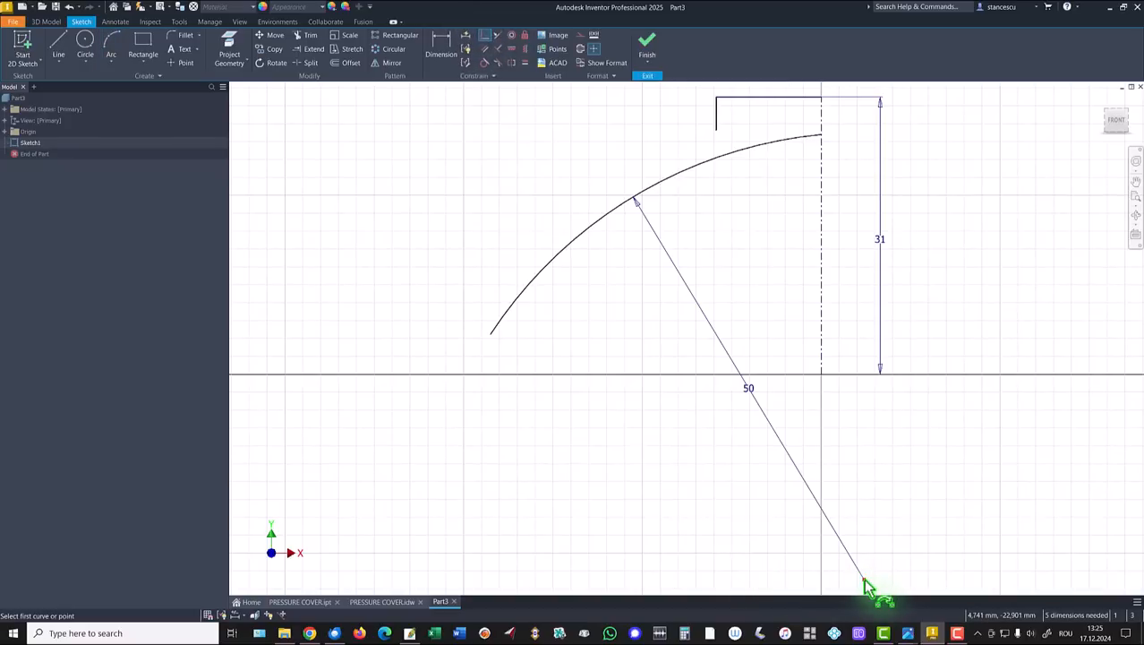
left_click(863, 579)
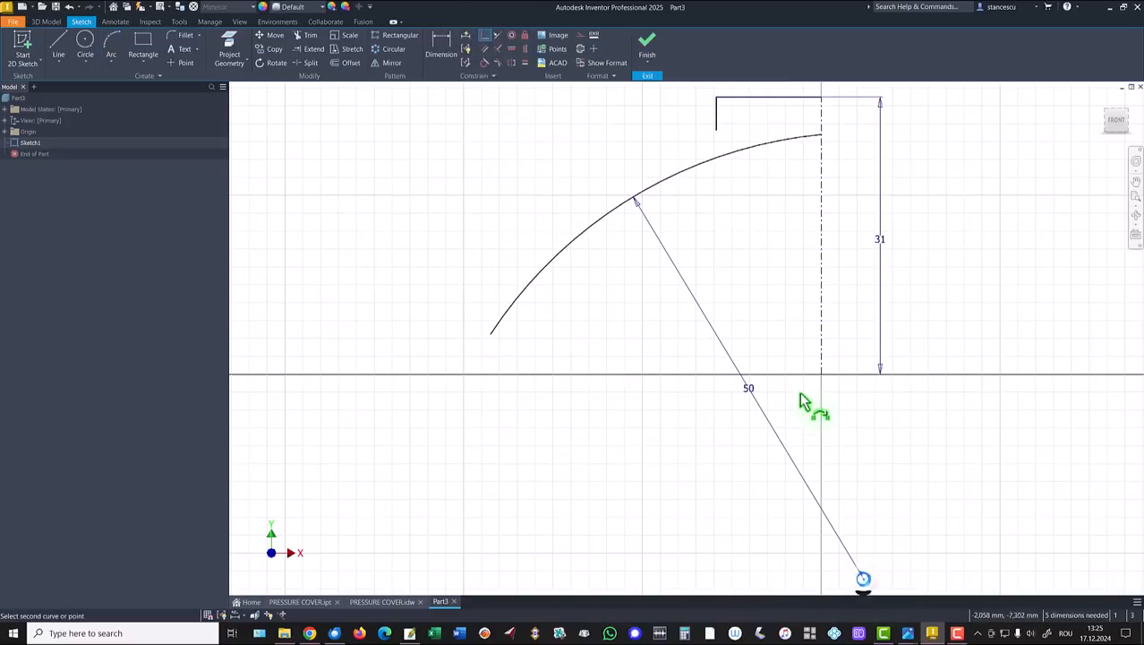
left_click(822, 348)
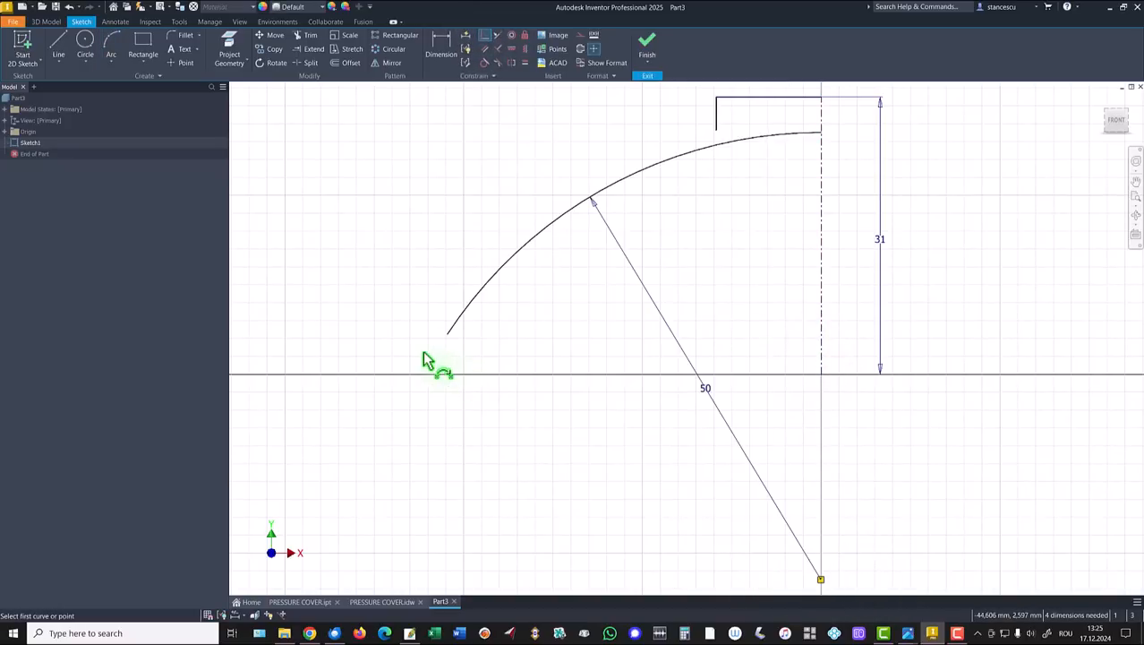
Step: Extend the short vertical line down to the arc and split the arc at their intersection
left_click(307, 50)
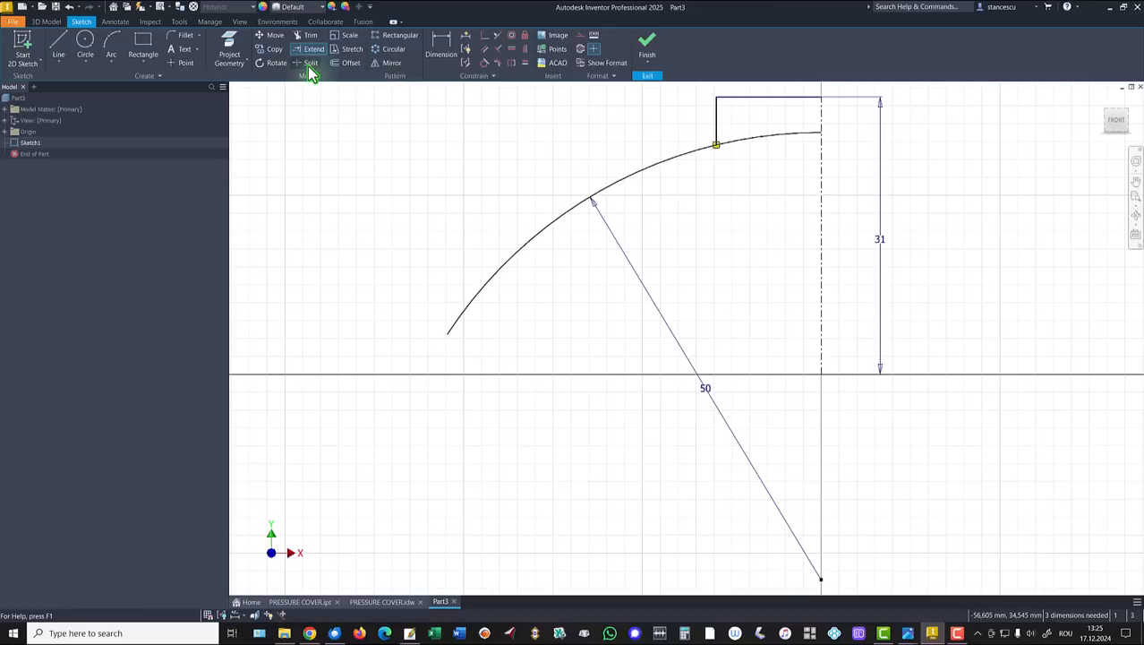
left_click(309, 64)
left_click(741, 140)
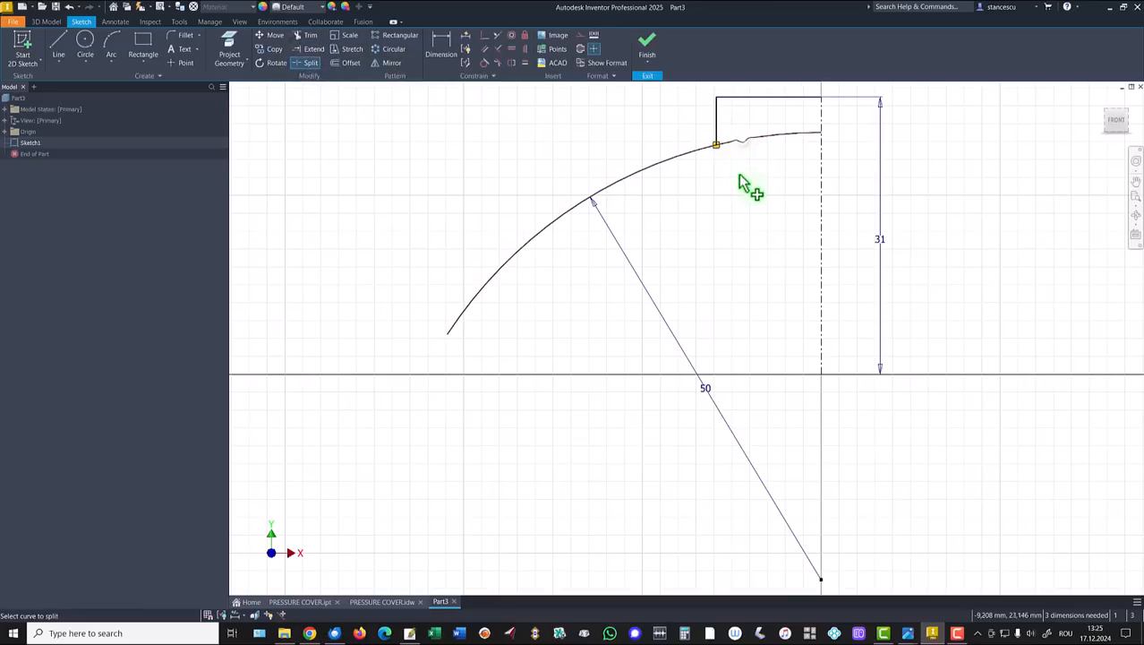
key("Escape")
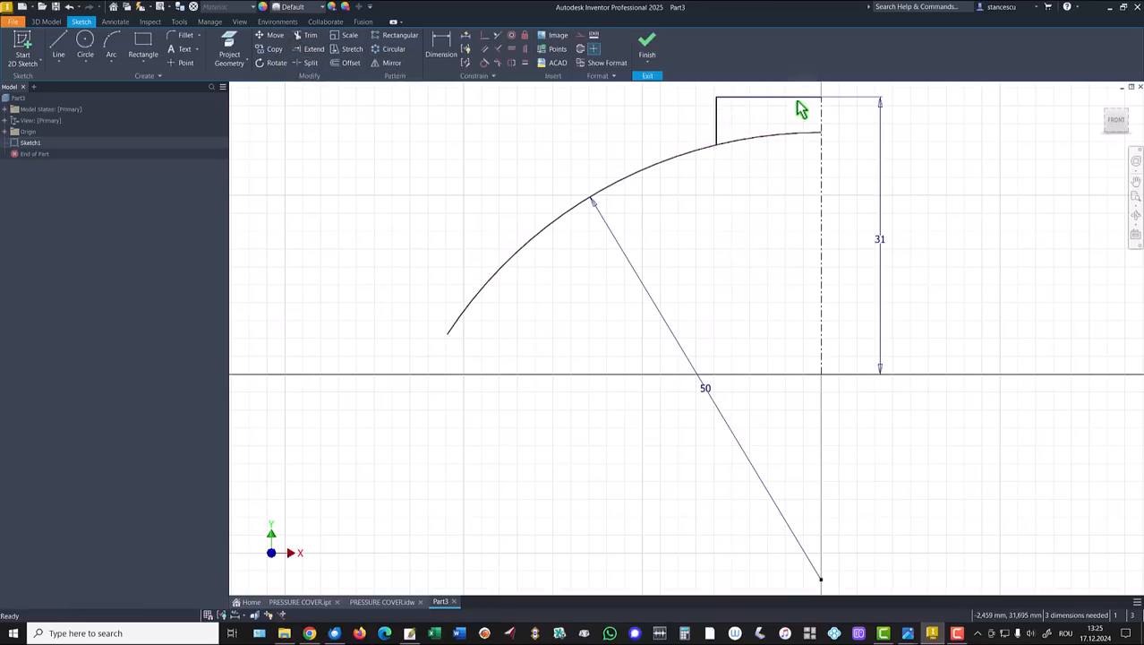
Step: Dimension the arc's upper end on the centerline at 27 mm above the origin
left_click(437, 45)
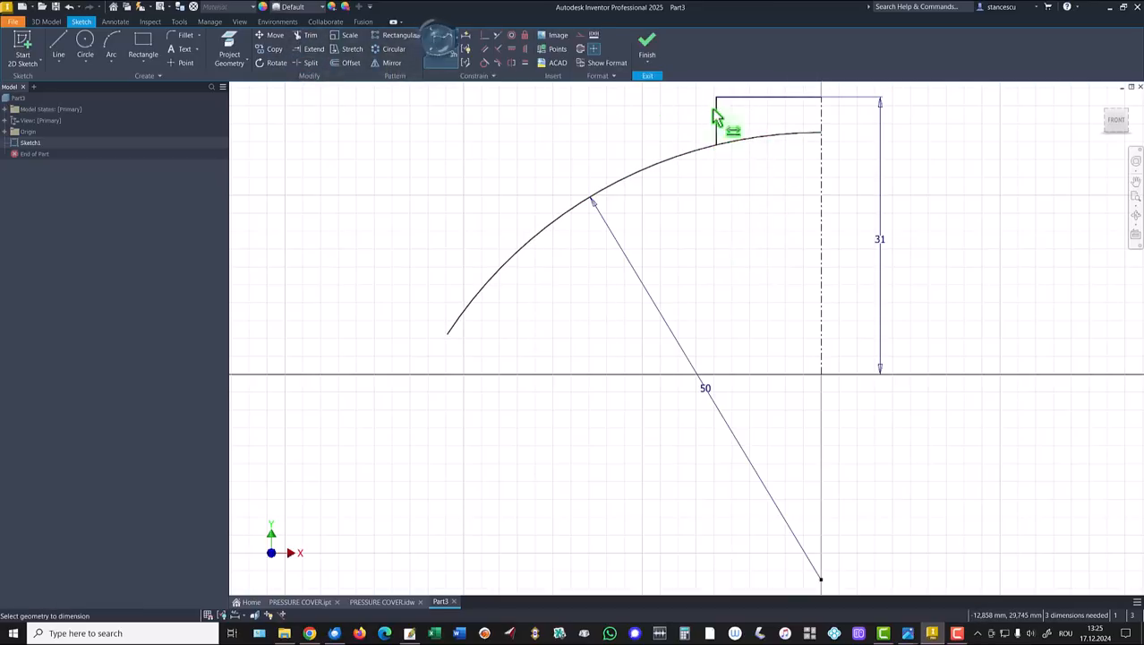
left_click(821, 133)
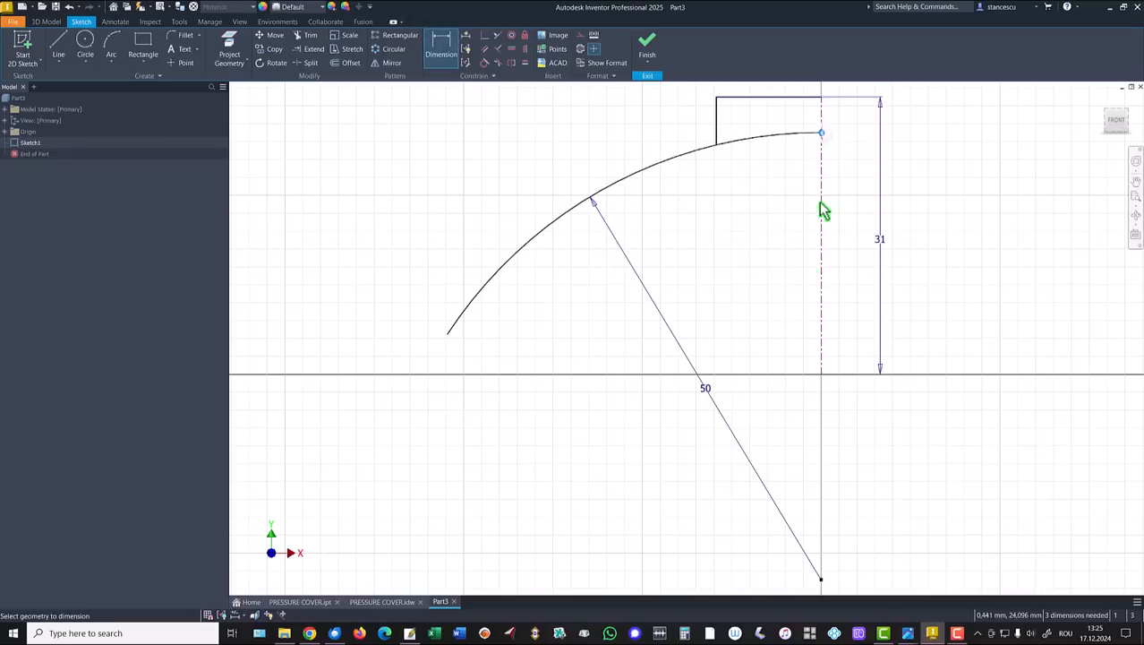
left_click(821, 371)
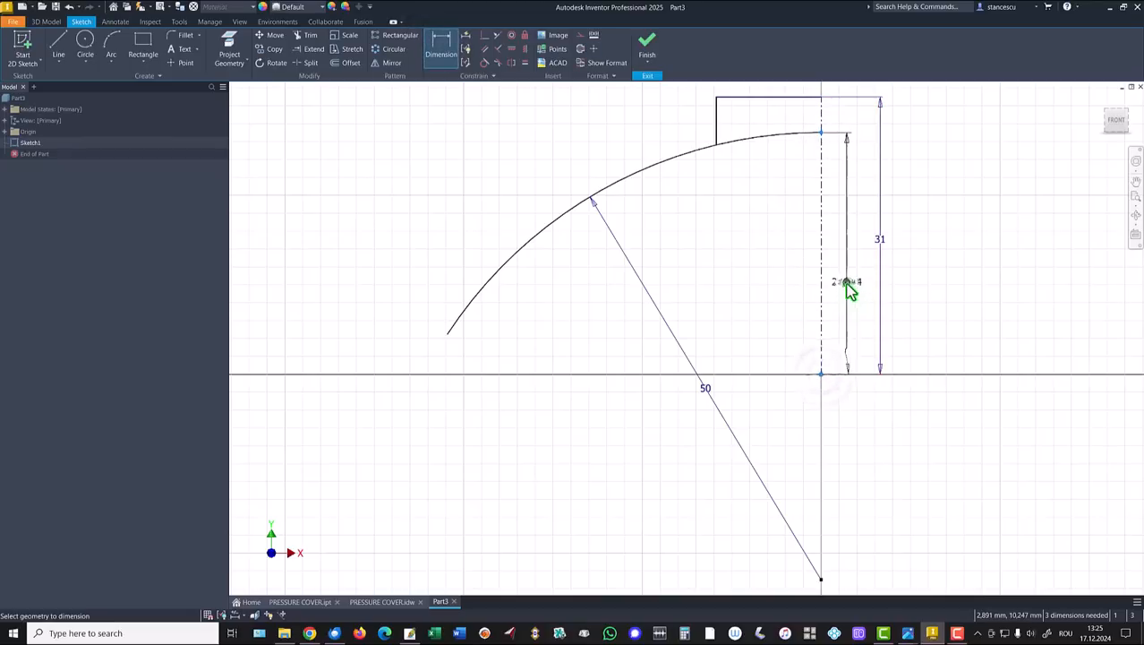
left_click(847, 287)
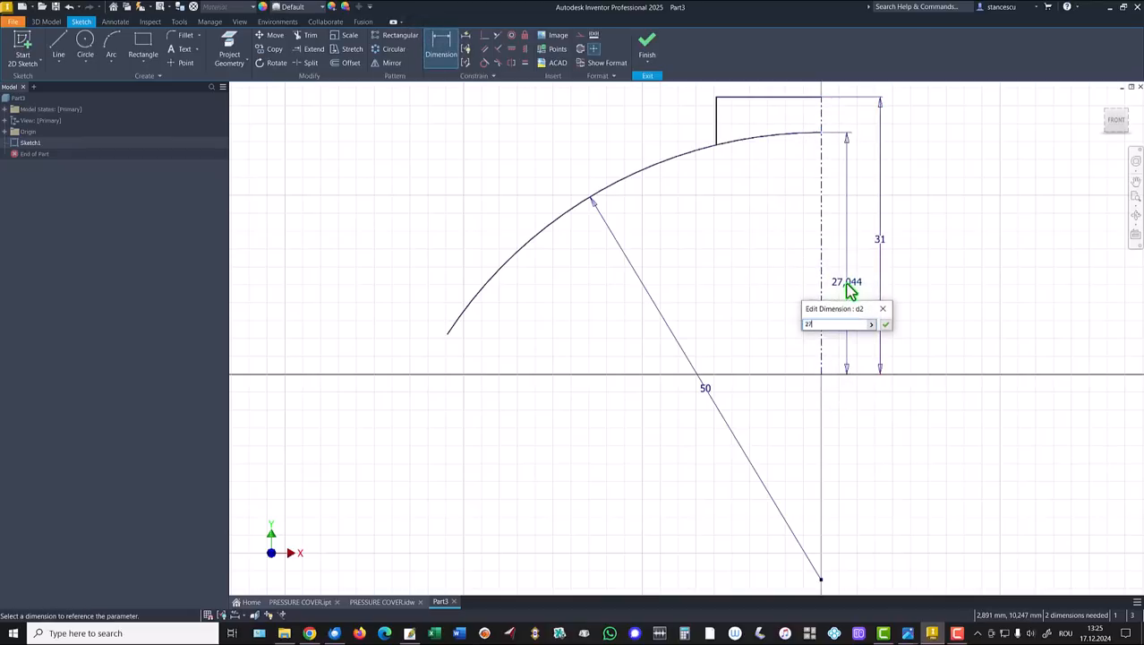
key("Return")
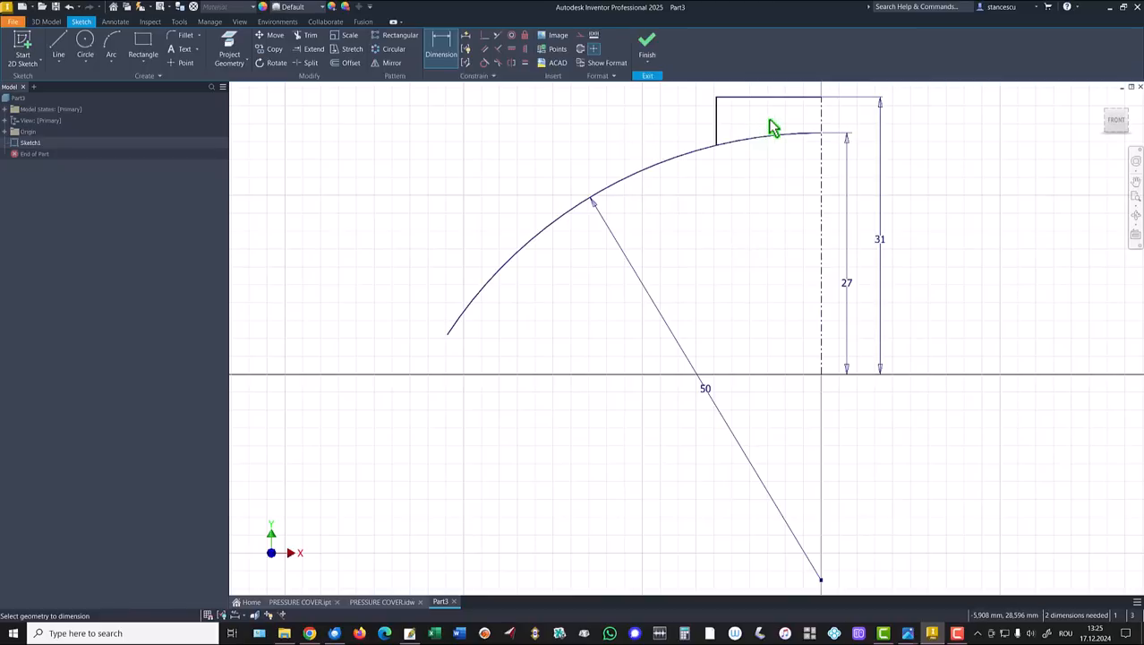
key("Escape")
Step: Convert the arc segment between the short vertical line and the centerline to construction geometry
left_click(759, 159)
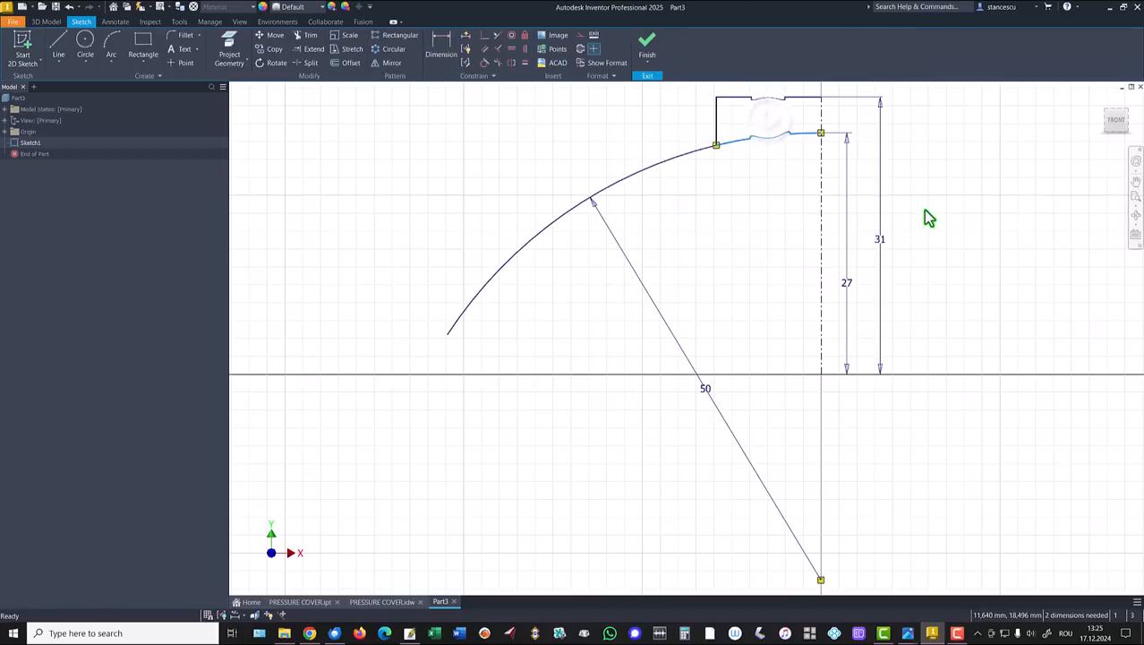
right_click(953, 209)
left_click(1004, 212)
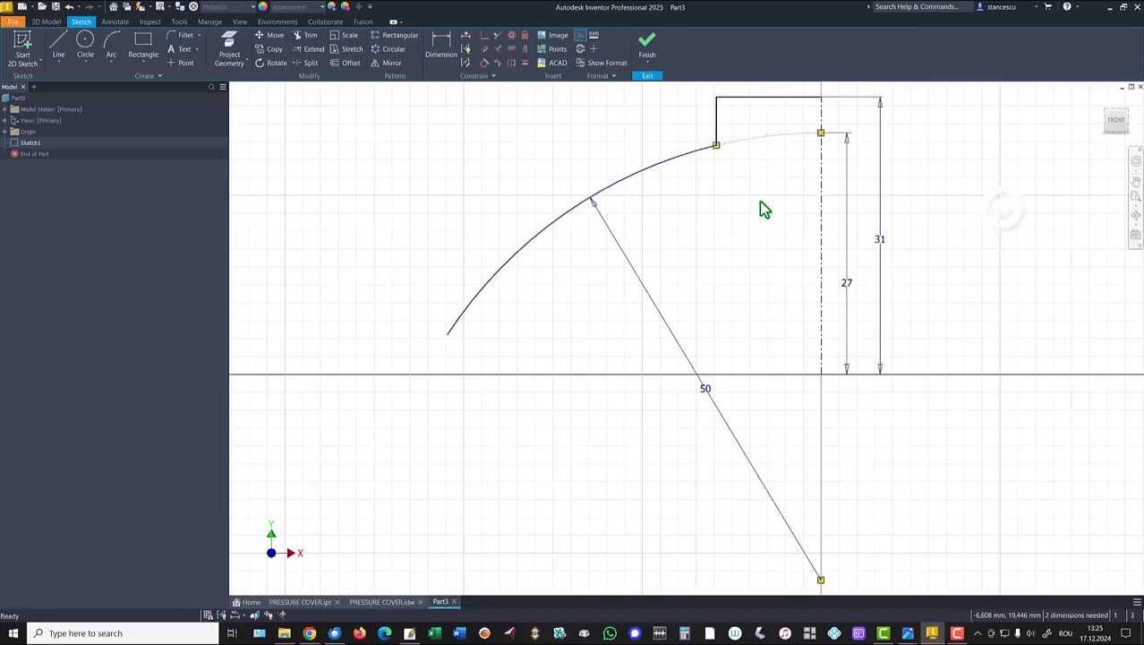
Step: Apply a tangent constraint between the solid arc and the adjoining construction arc
left_click(485, 63)
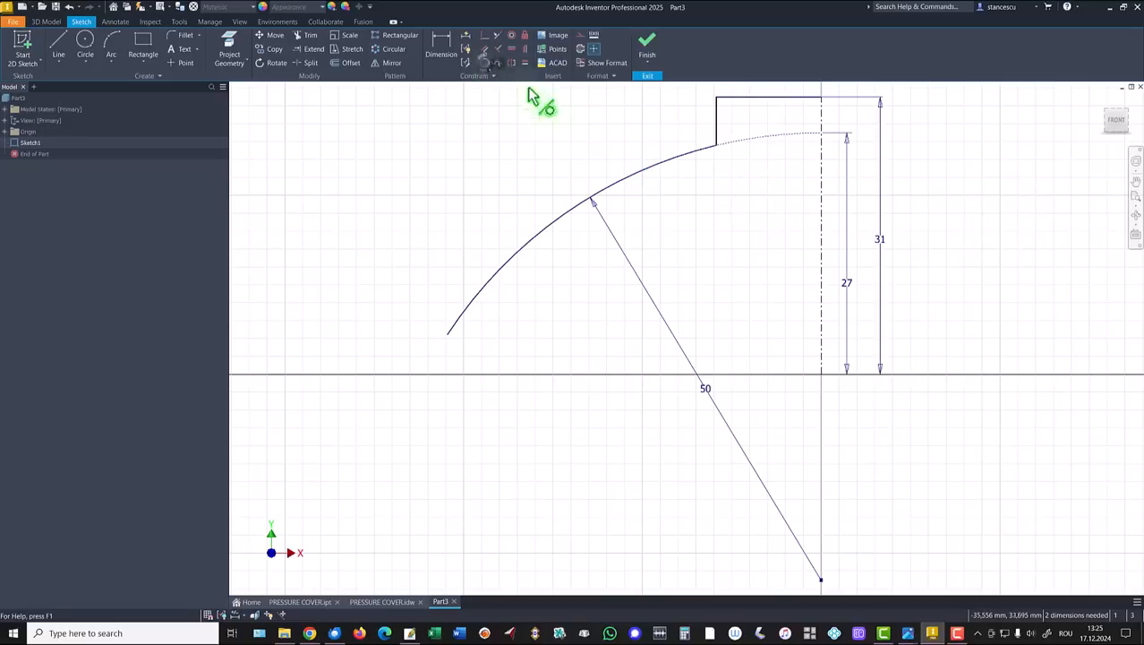
left_click(676, 161)
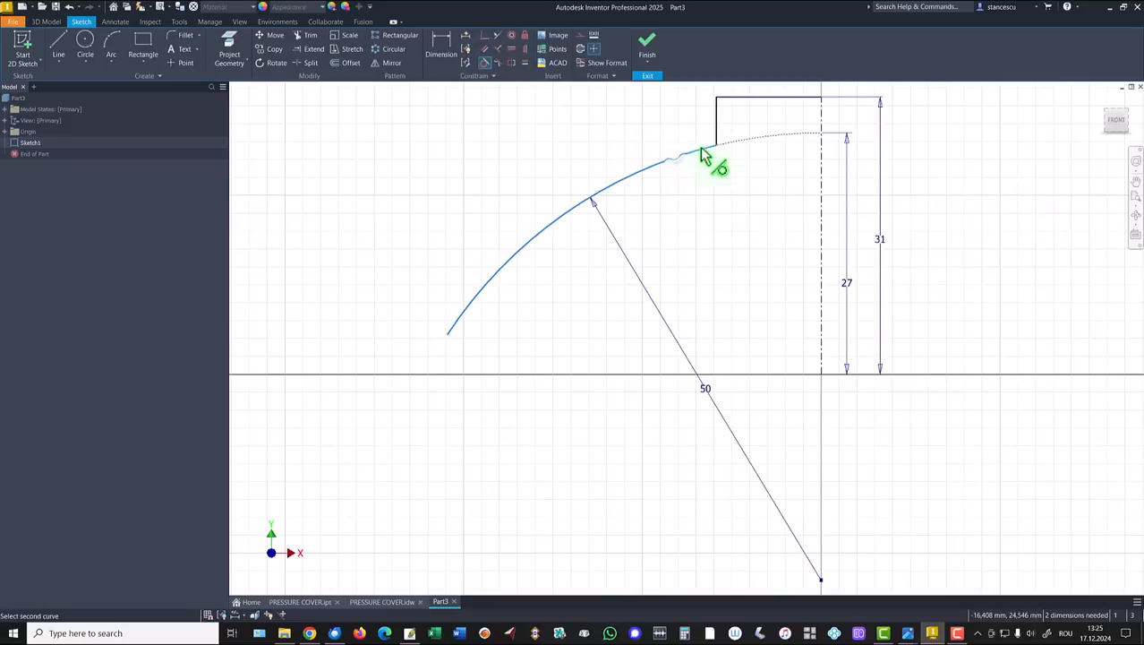
left_click(727, 145)
left_click(227, 98)
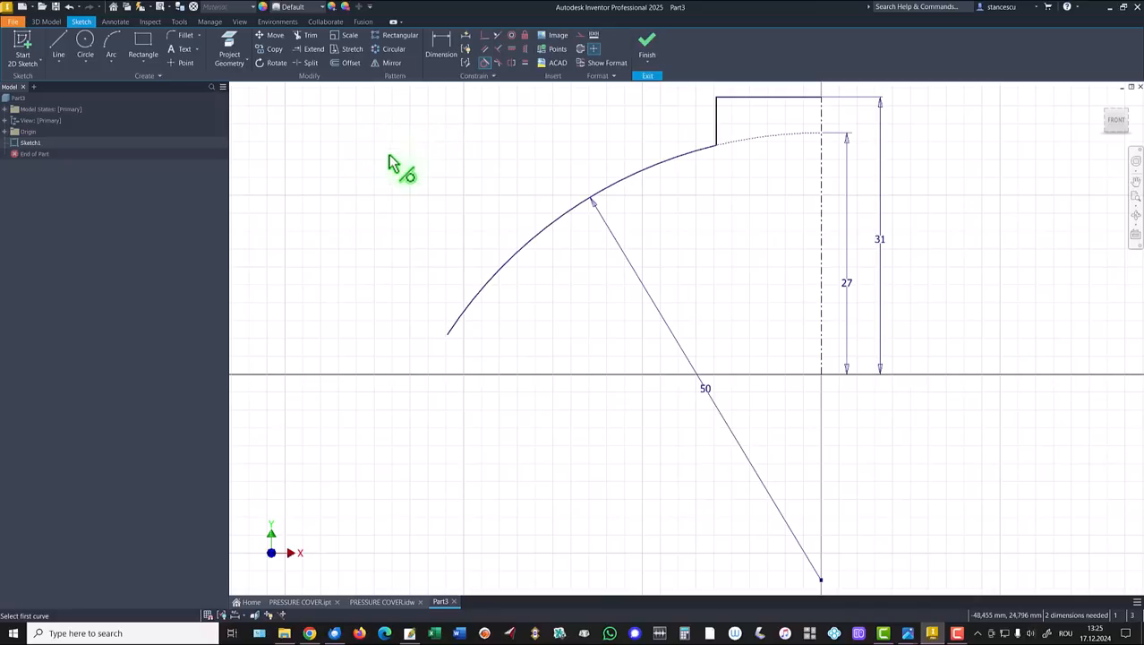
Step: Draw the stepped rim outline from the arc's lower end, down to the horizontal axis, along it, then up and inward under the dome
left_click(52, 43)
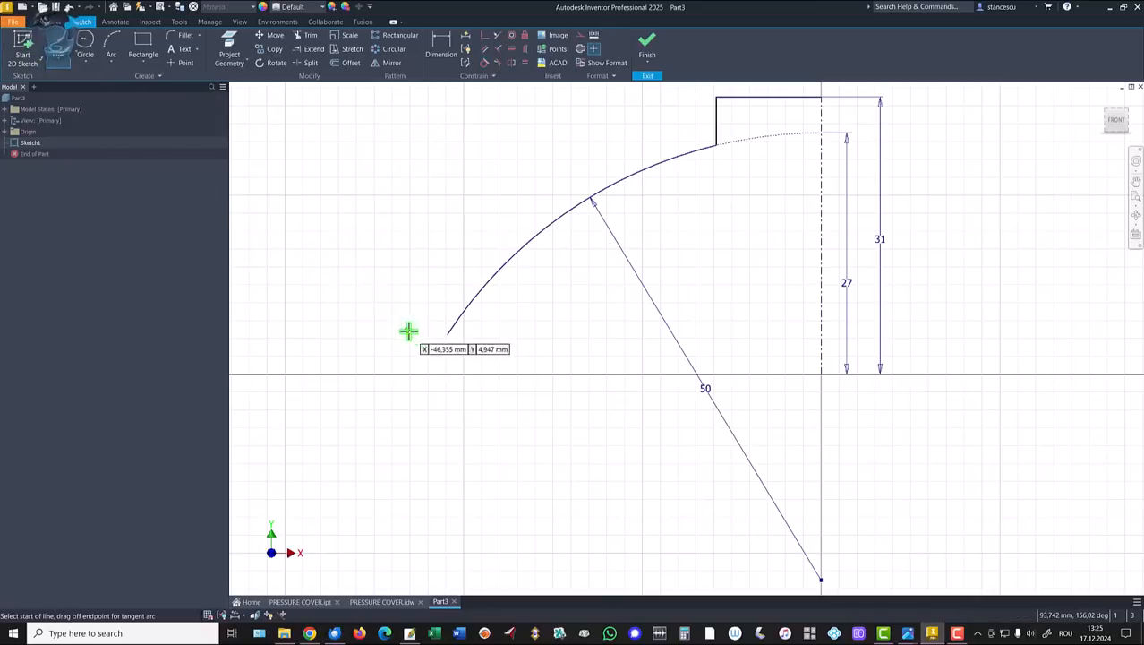
left_click(448, 334)
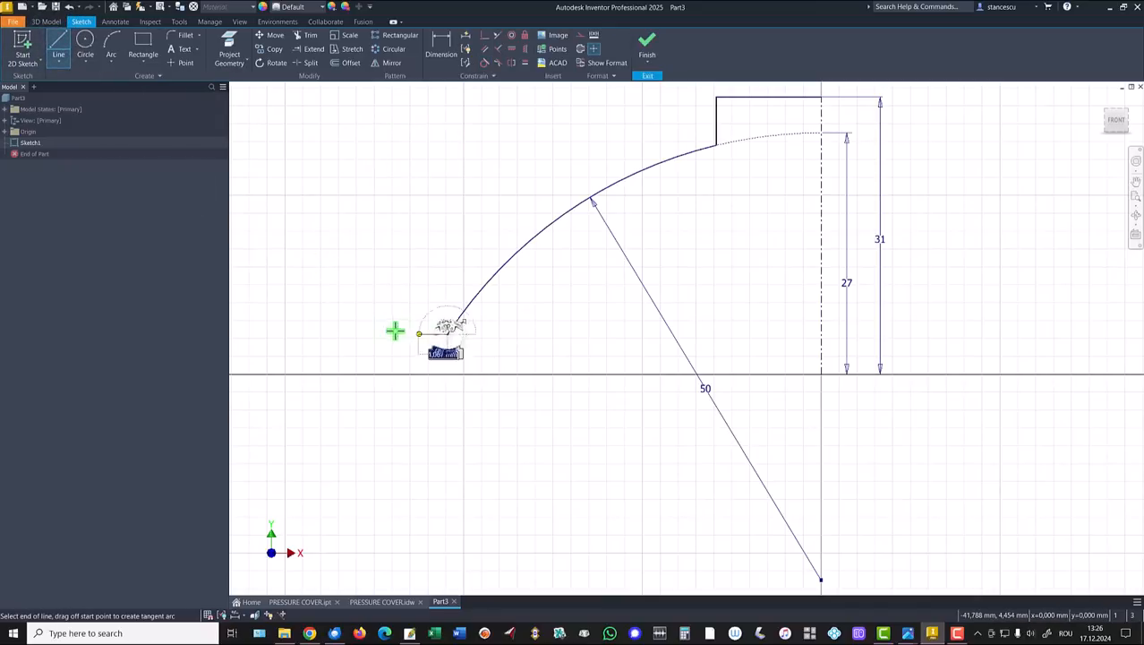
left_click(376, 356)
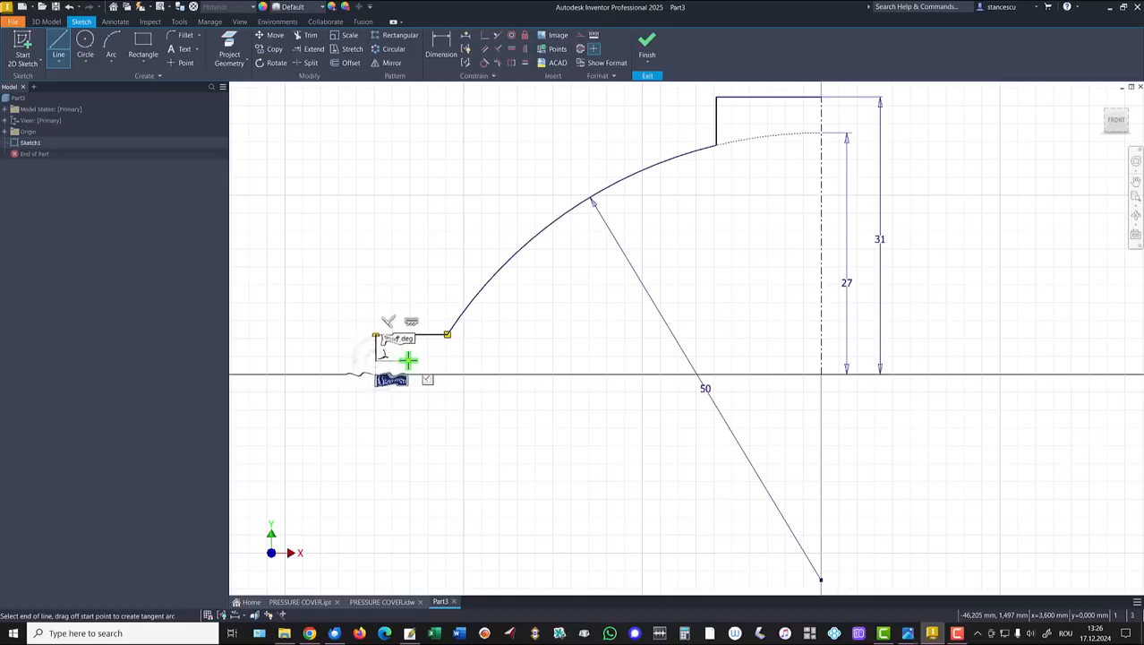
left_click(408, 361)
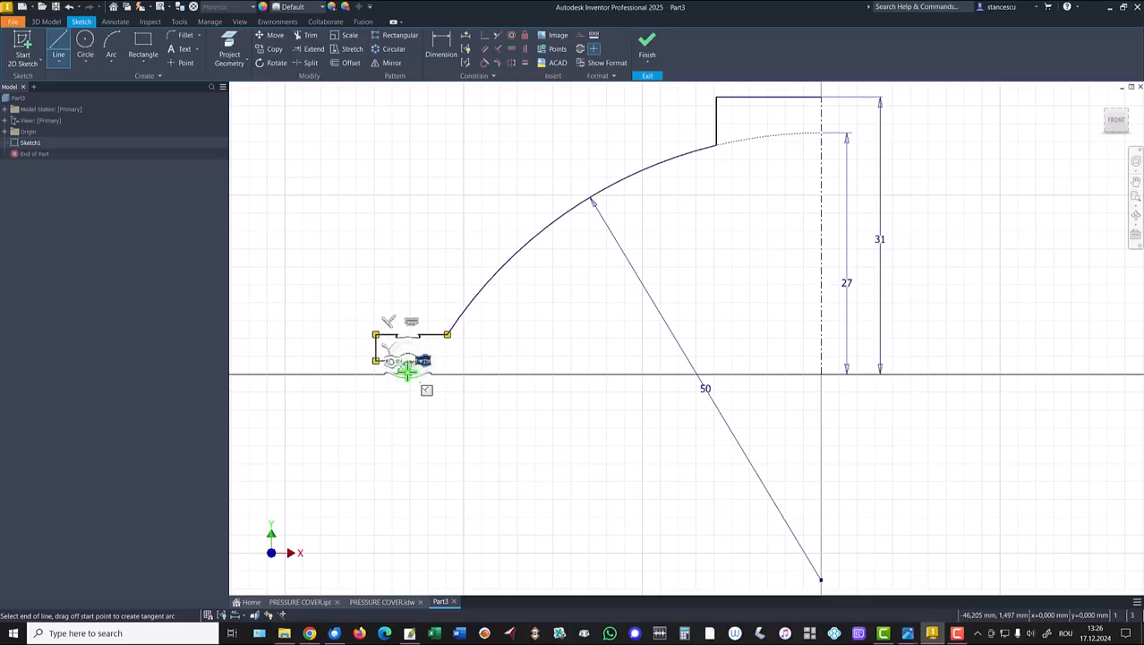
left_click(467, 374)
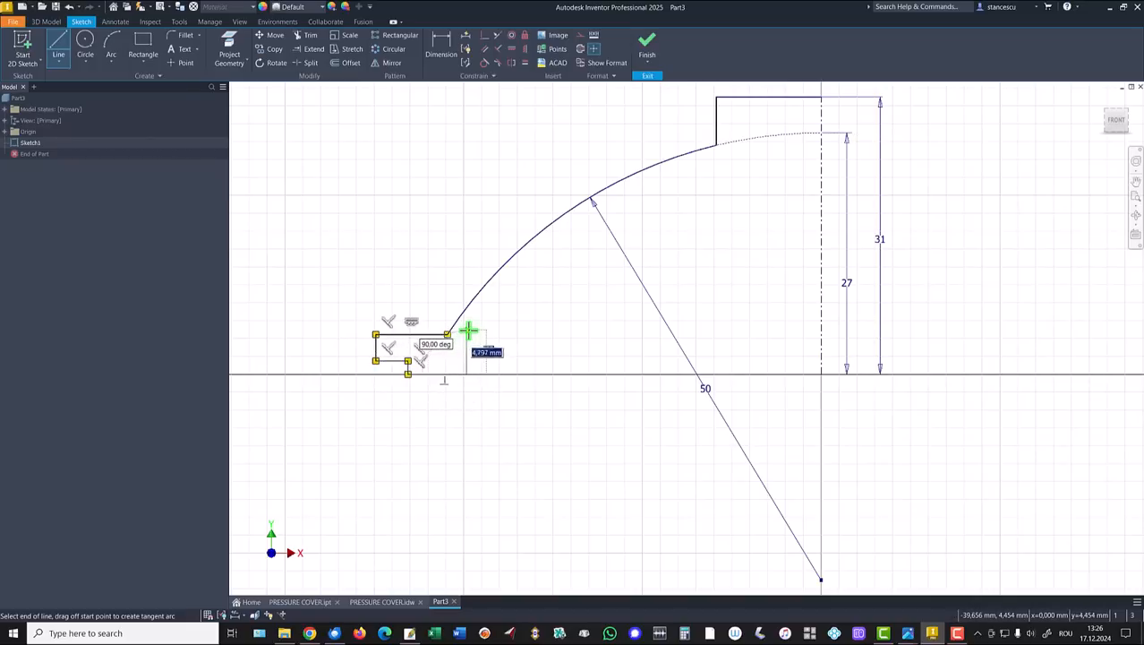
left_click(467, 333)
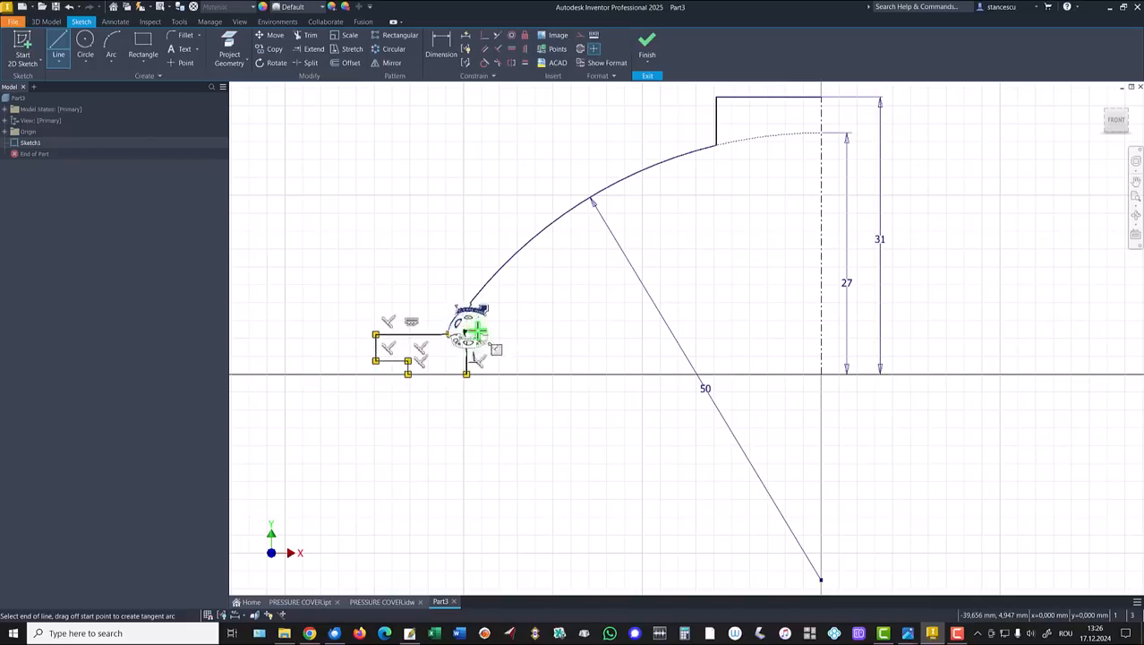
left_click(528, 327)
key("Escape")
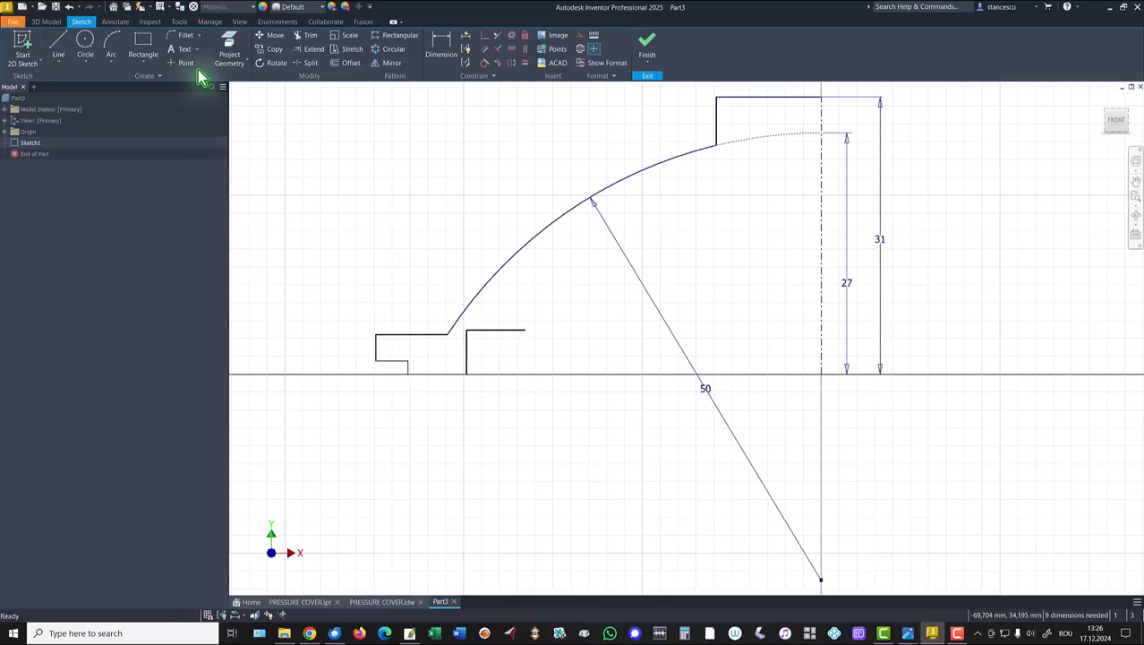
Step: Draw a center-point arc concentric with the outer arc, from the rim's short inner horizontal line up to the centerline
left_click(113, 62)
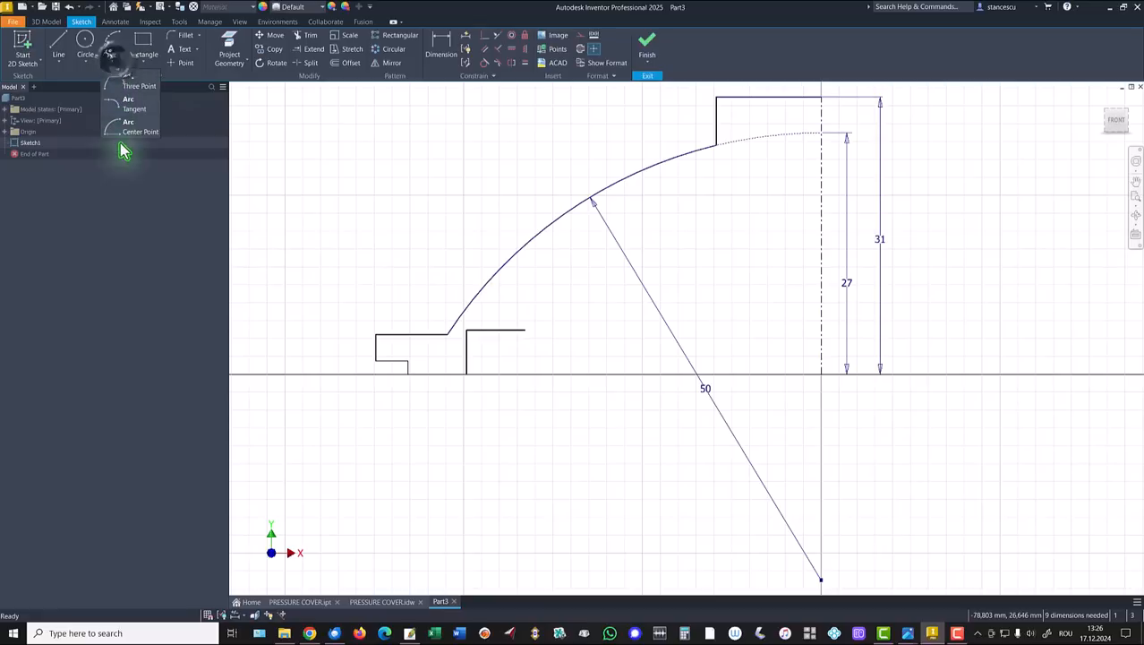
left_click(134, 131)
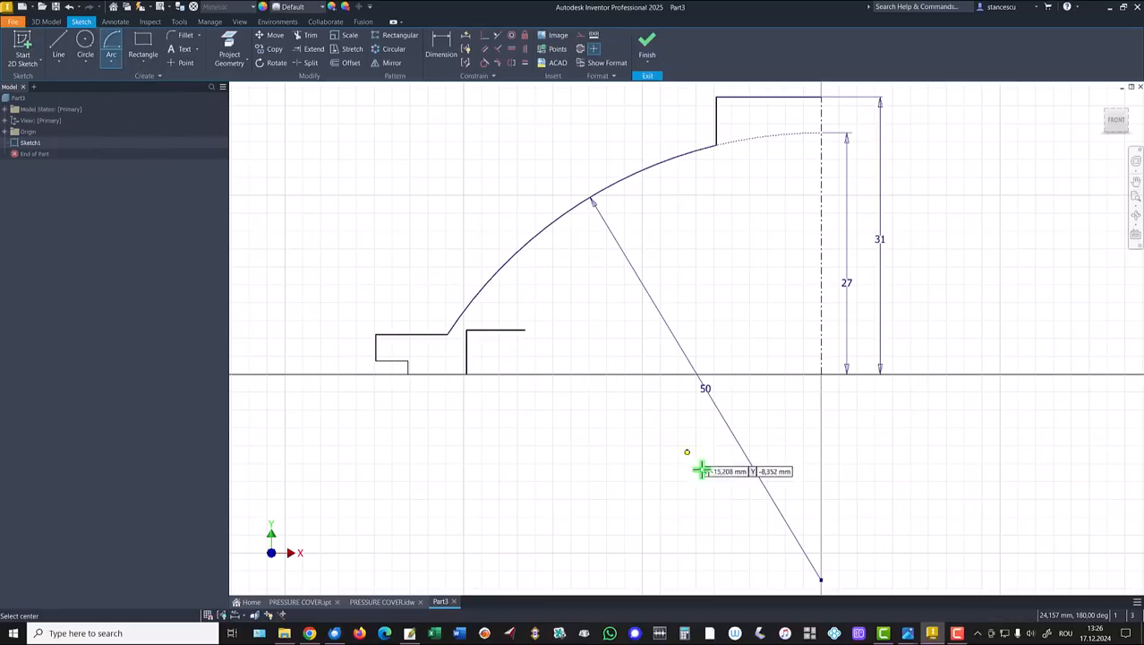
left_click(819, 580)
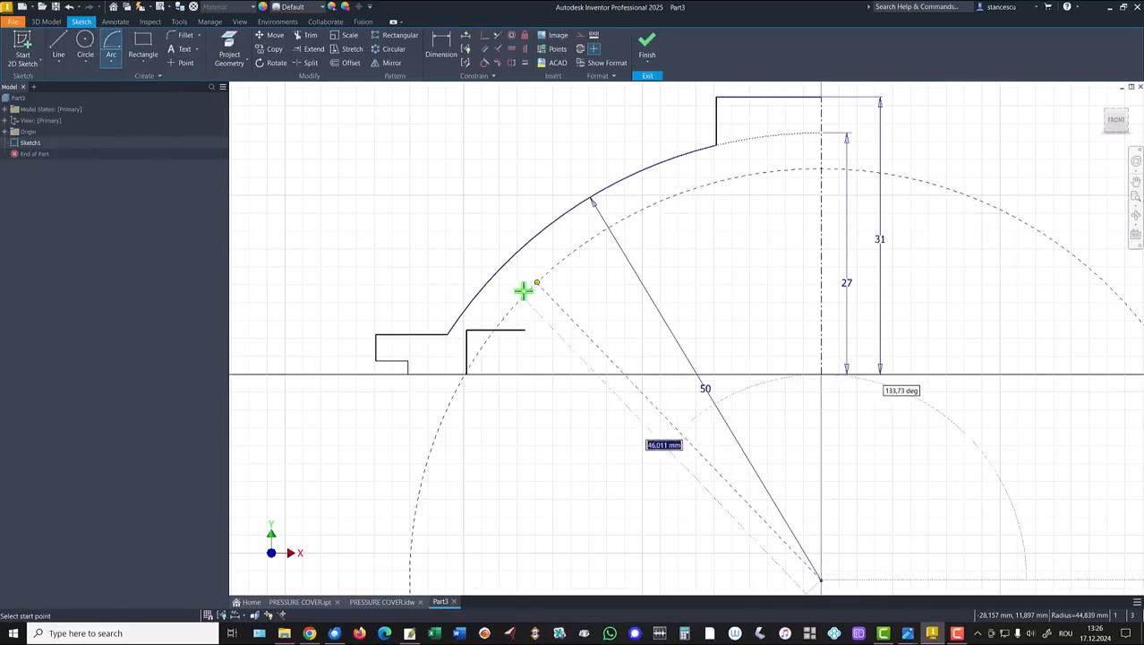
left_click(504, 332)
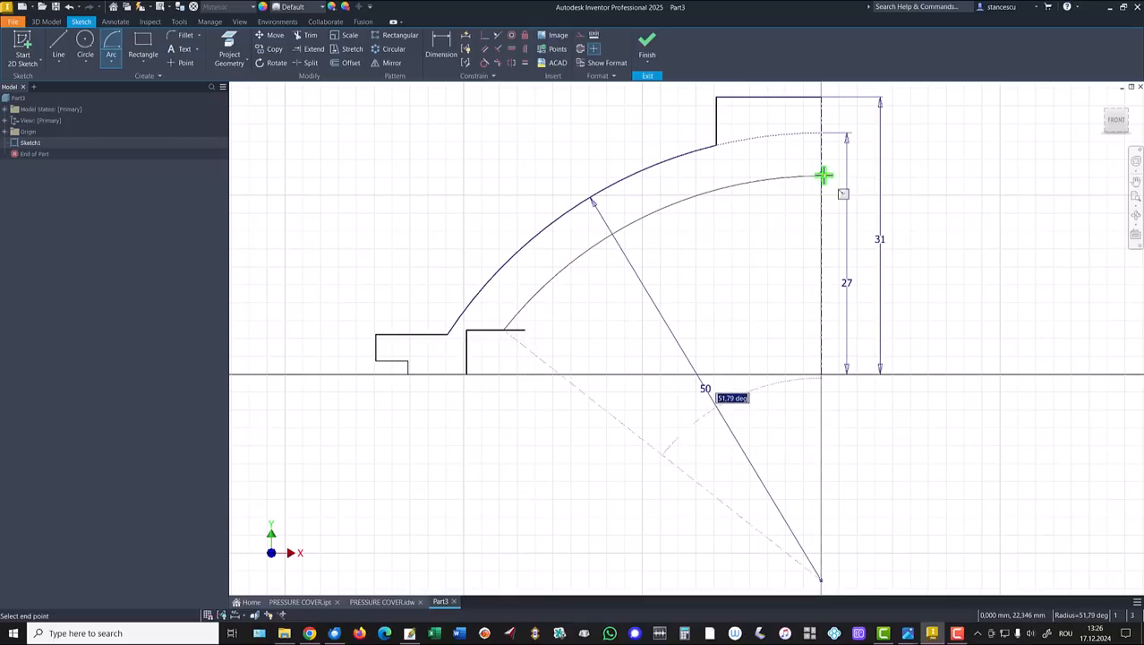
left_click(821, 188)
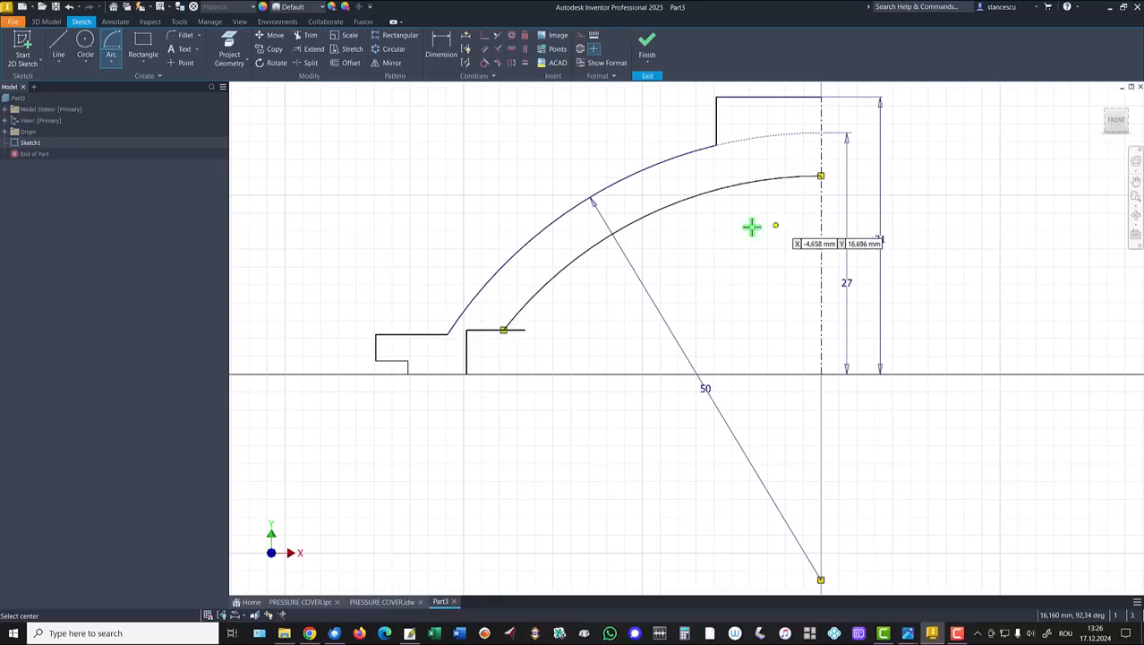
Step: Trim the part of the inner horizontal line that extends past the inner arc
left_click(440, 49)
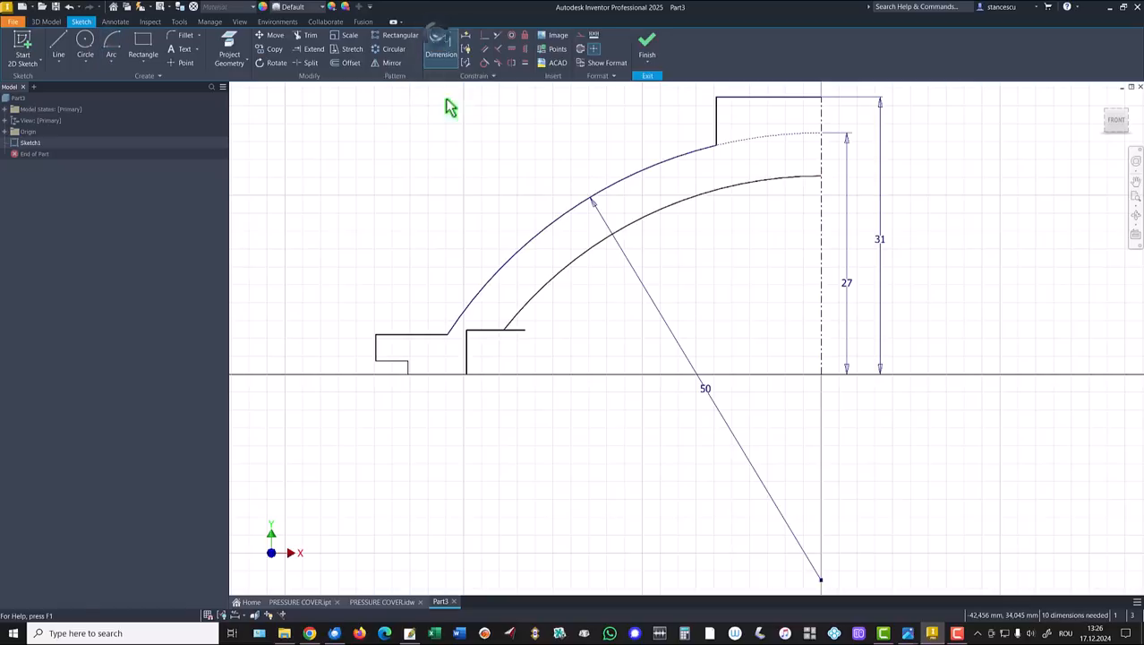
left_click(307, 36)
left_click(514, 329)
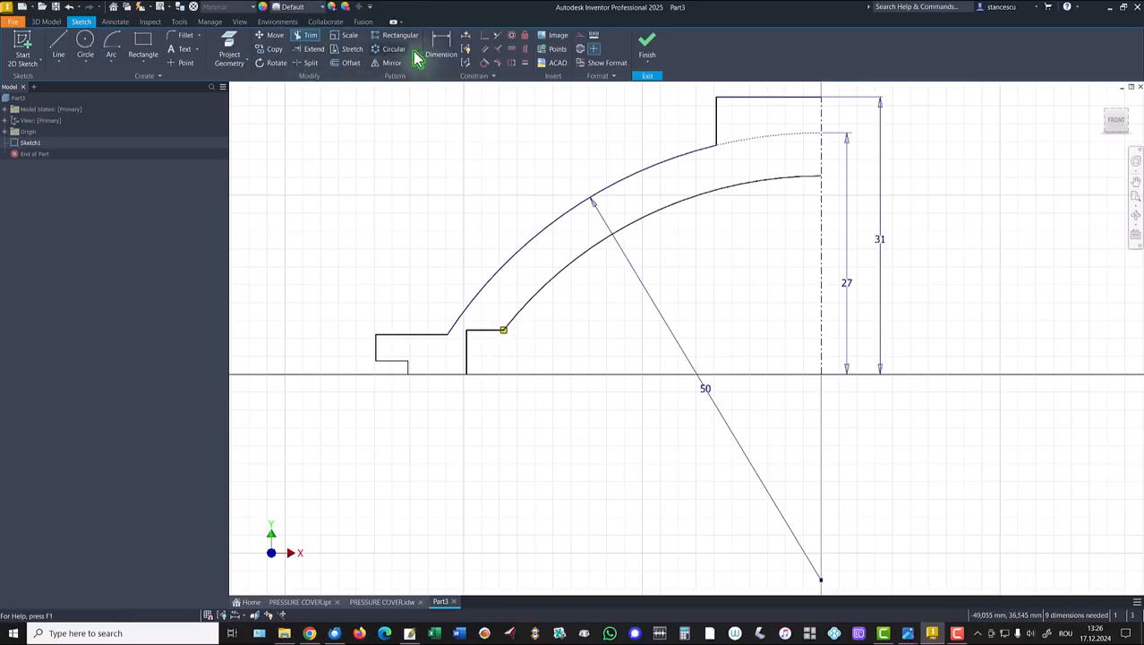
Step: Dimension the inner arc's radius at 47 mm
left_click(440, 49)
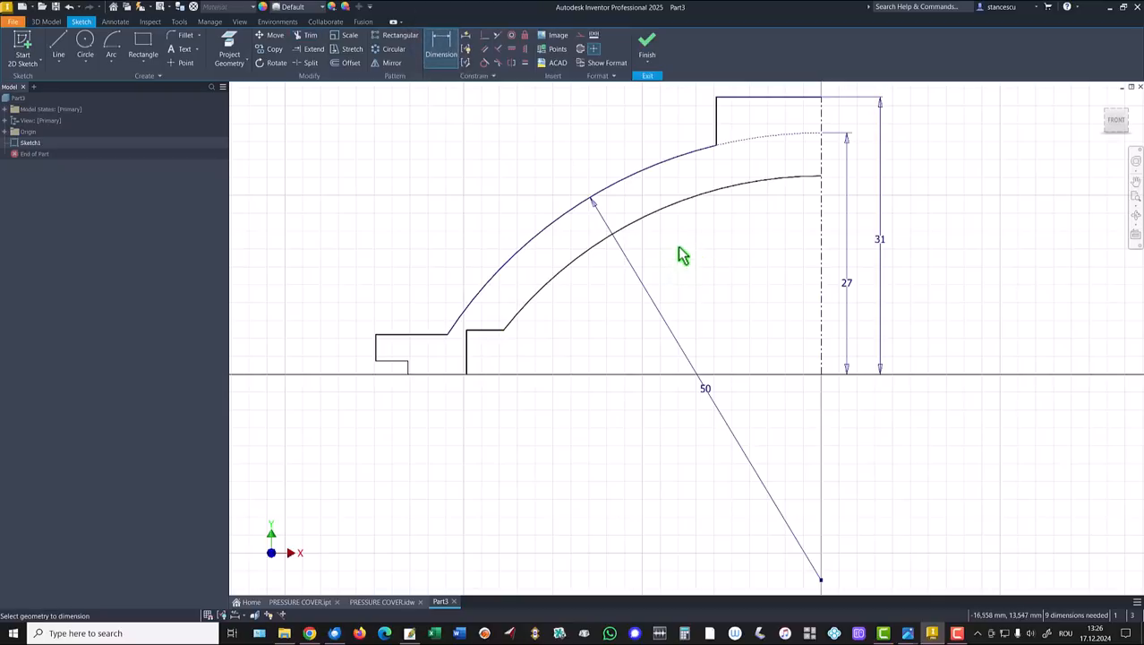
left_click(665, 215)
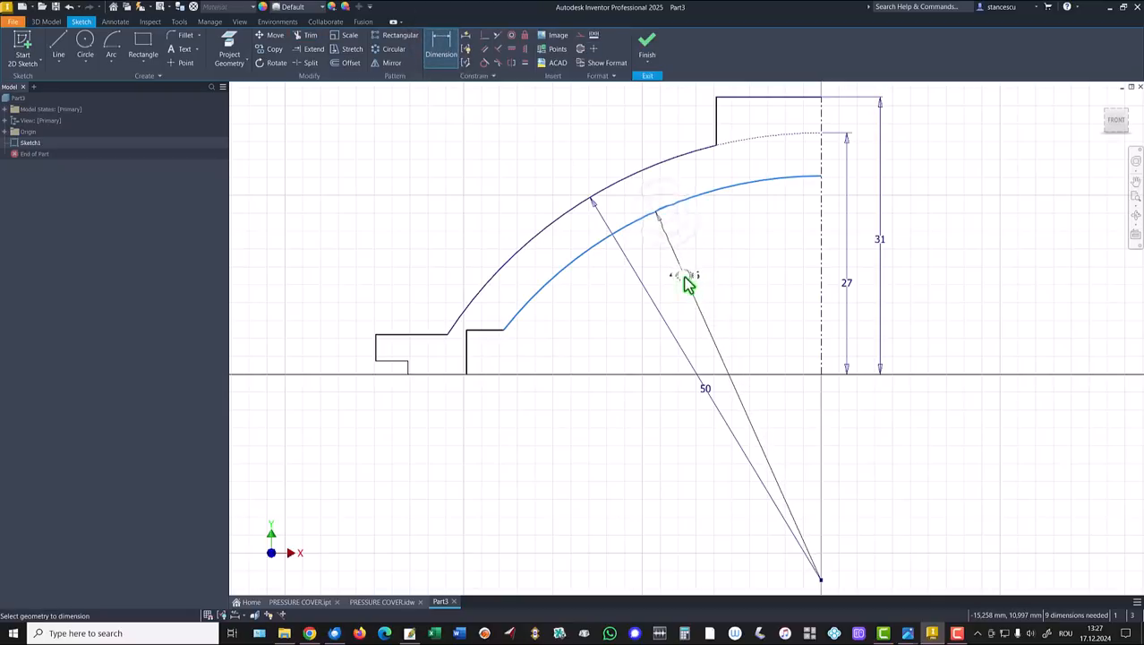
left_click(686, 283)
type("47")
key("Return")
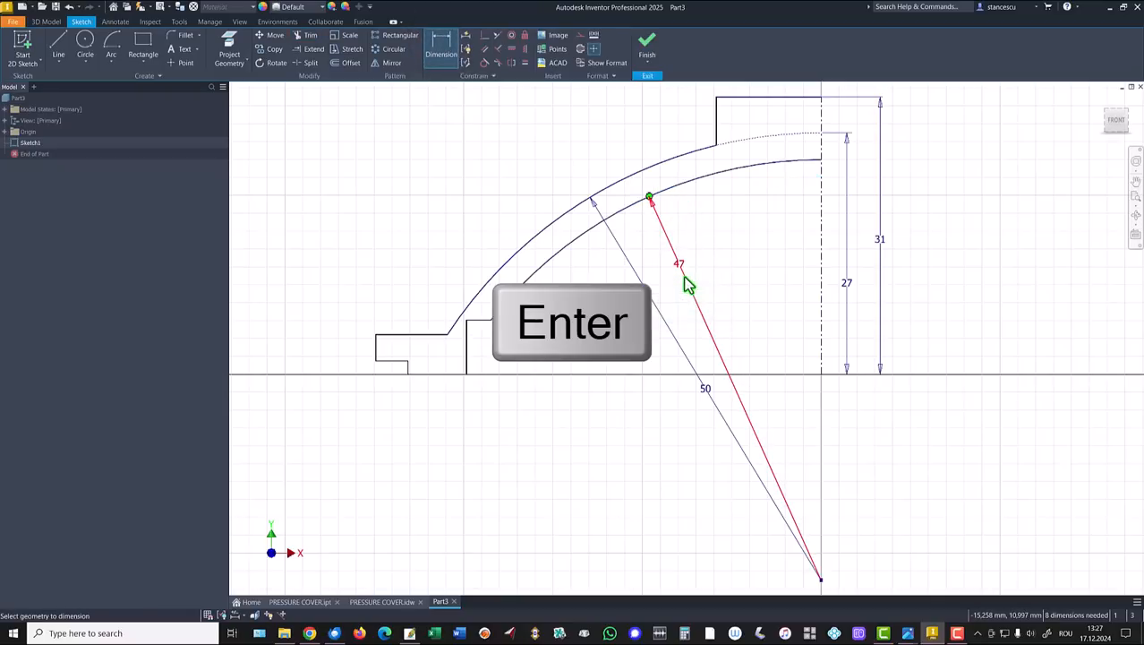
Step: Dimension the rim's inner vertical line at 4 mm long
left_click(466, 347)
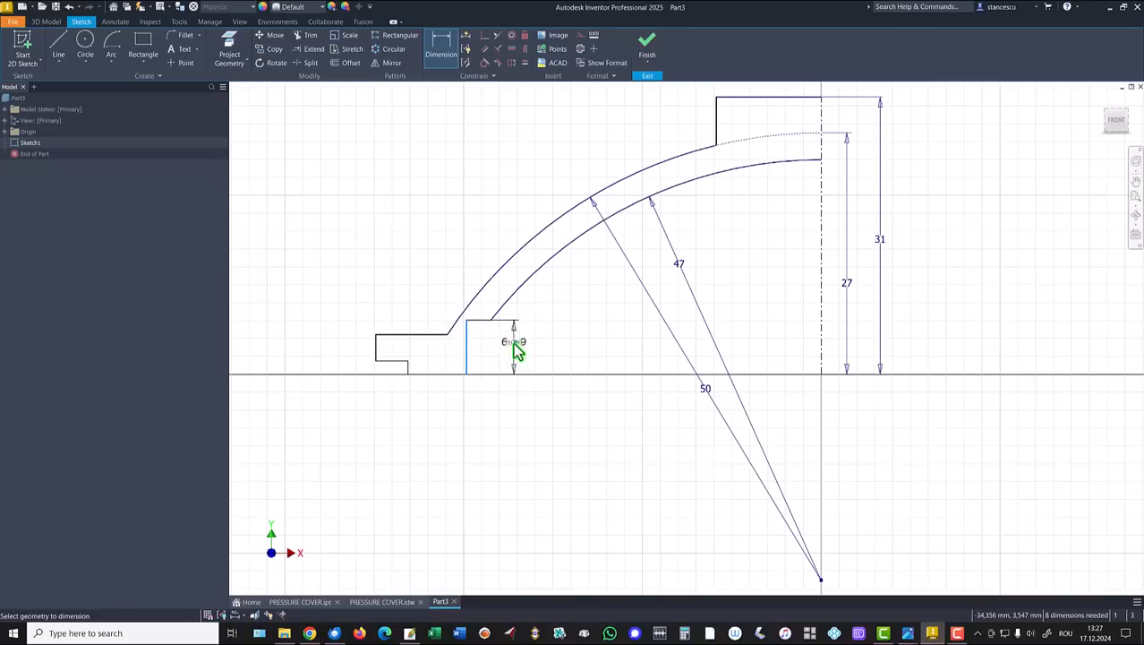
left_click(518, 350)
type("4")
key("Return")
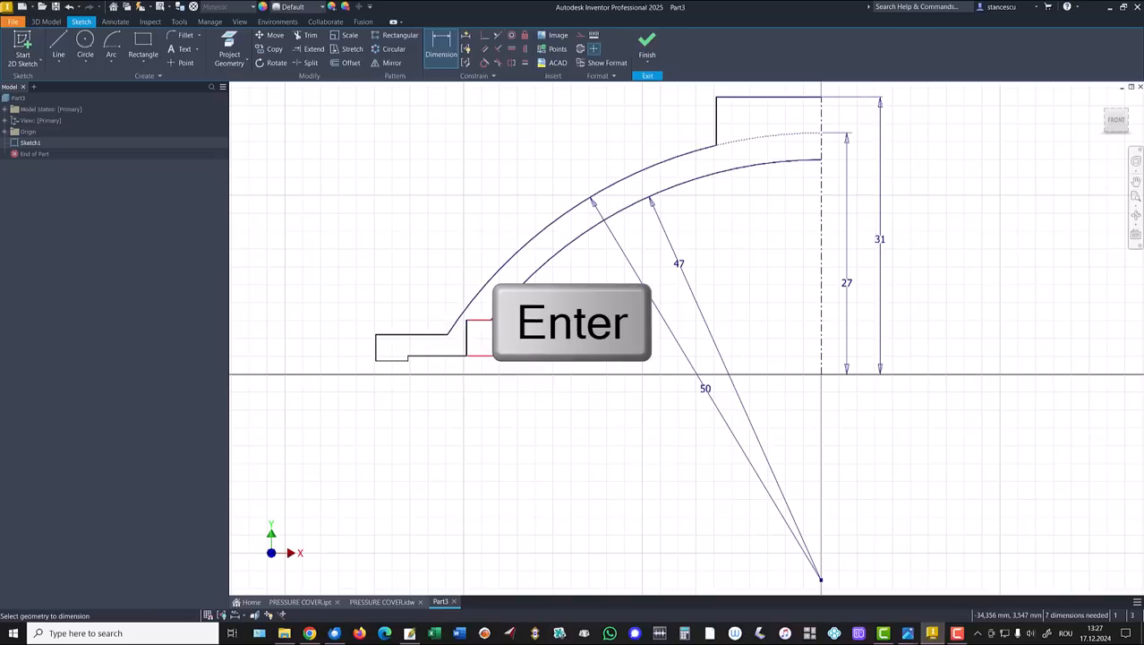
Step: Dimension the rim's inner vertical line about the centerline at a diameter of 78 mm
left_click(465, 333)
left_click(821, 343)
left_click(860, 448)
type("7")
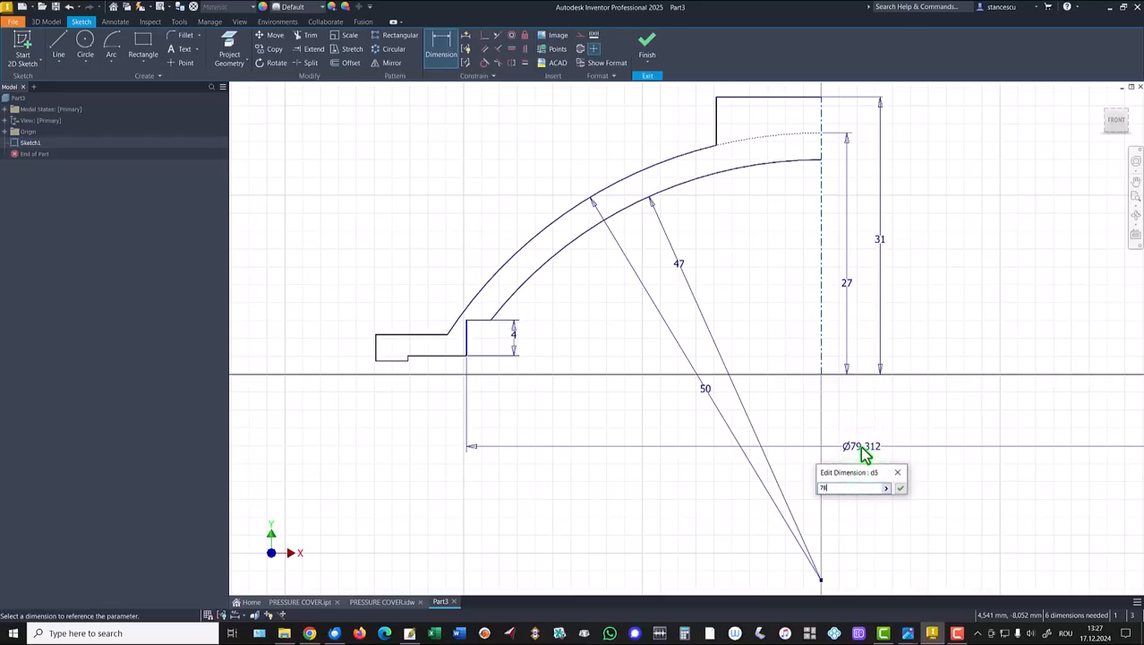
type("8")
key("Return")
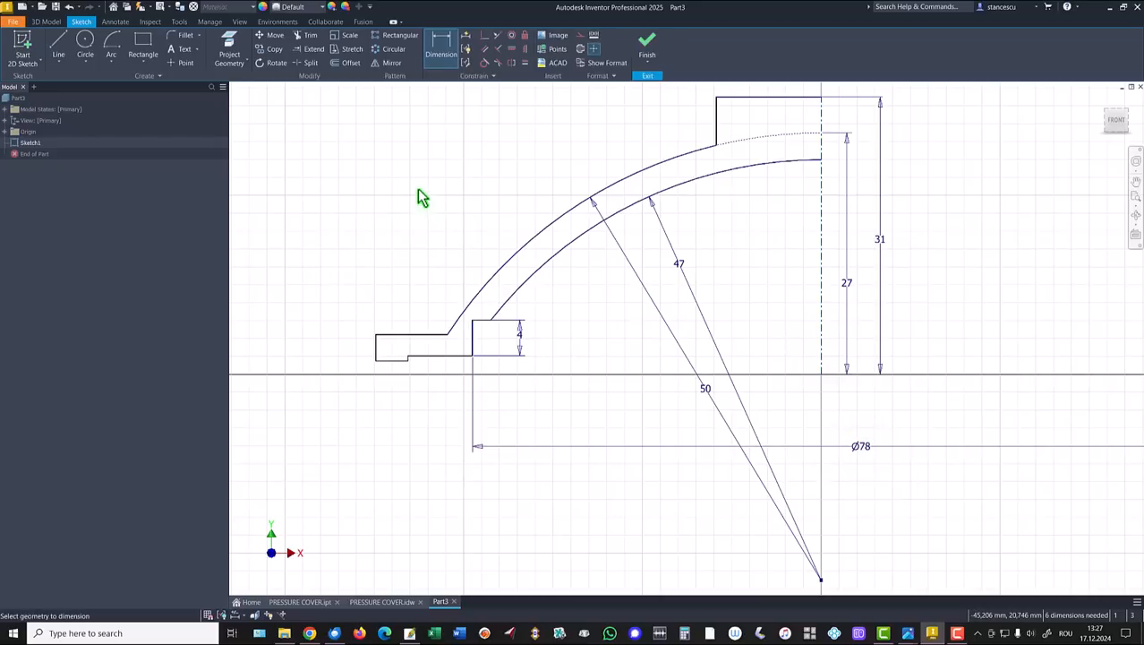
key("Escape")
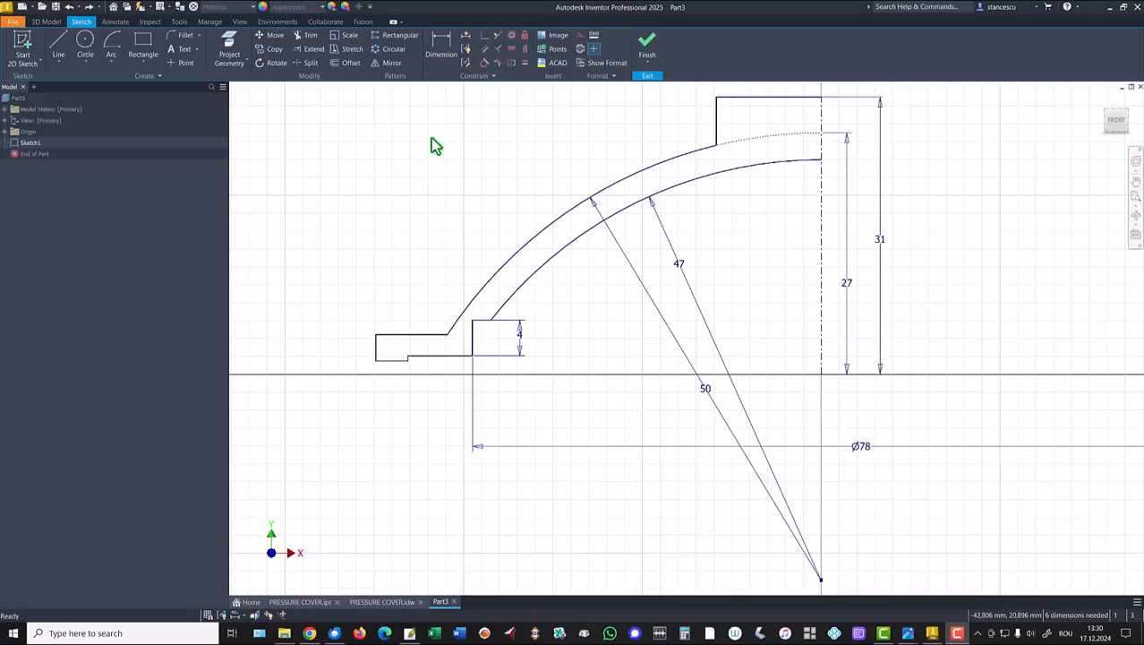
Step: Apply a coincident constraint between the rim's bottom line and the sketch origin
left_click(484, 37)
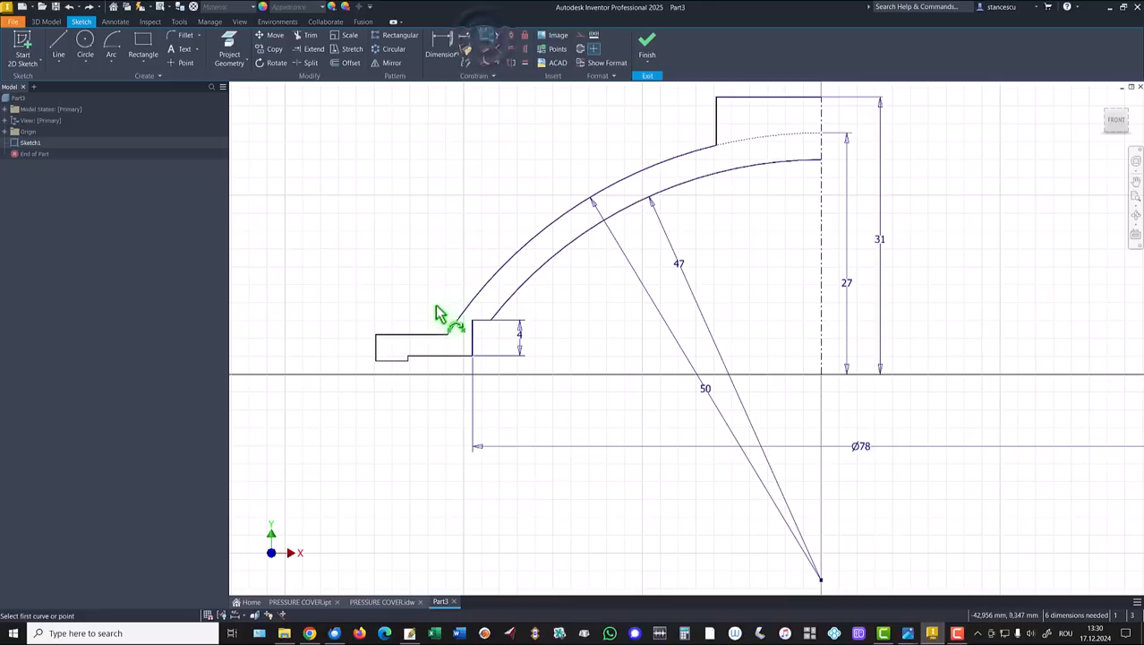
left_click(820, 374)
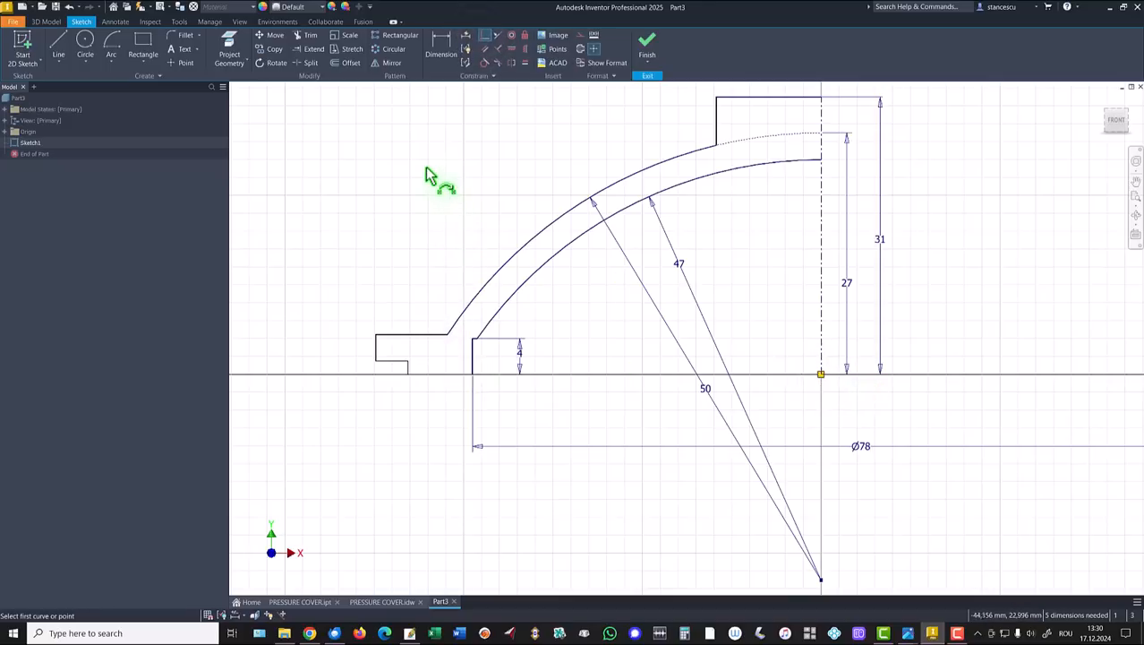
Step: Dimension the short vertical line of the rim's lower step about the centerline at a diameter of 84 mm
left_click(436, 54)
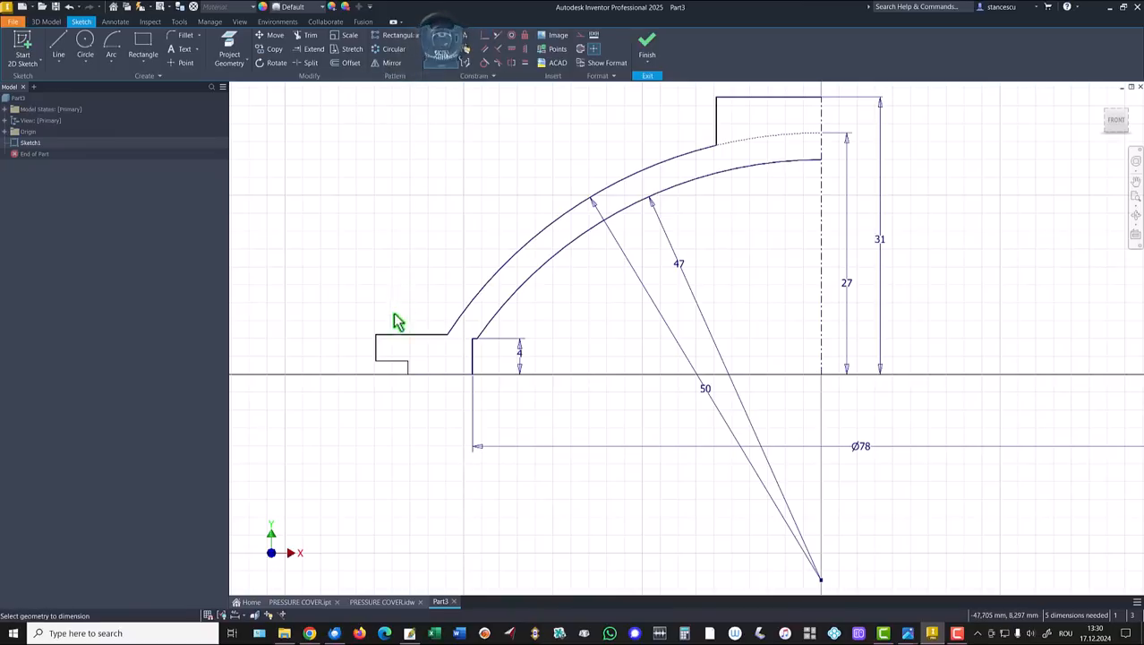
scroll(408, 371, "up", 3)
left_click(408, 367)
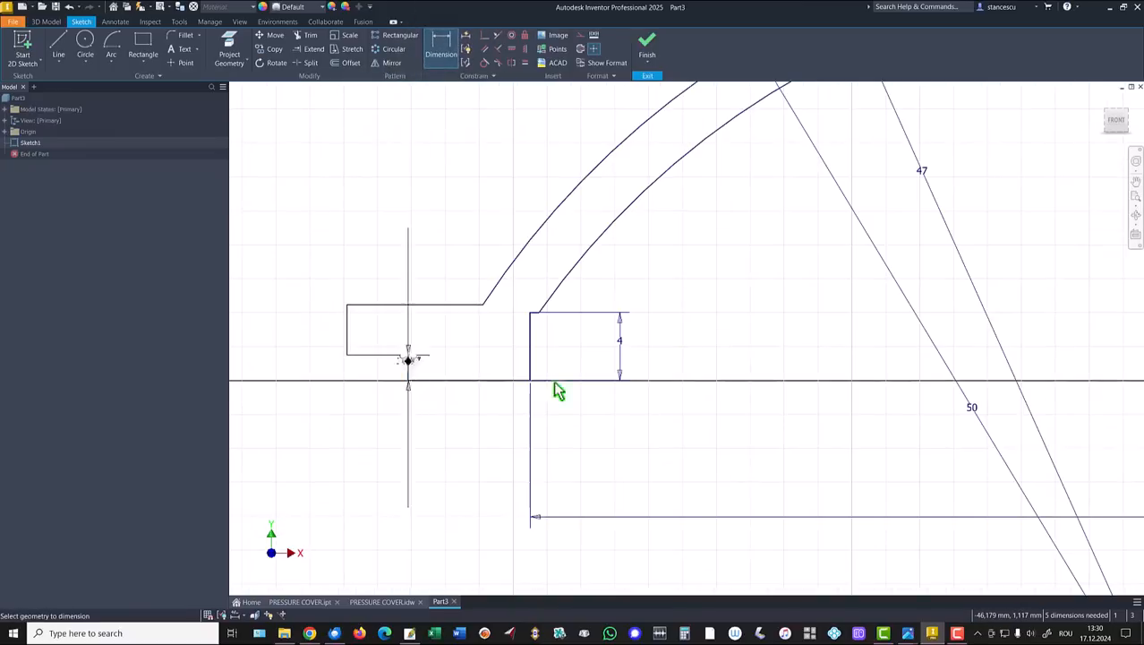
scroll(1009, 340, "down", 2)
middle_click_drag(1005, 320, 860, 345)
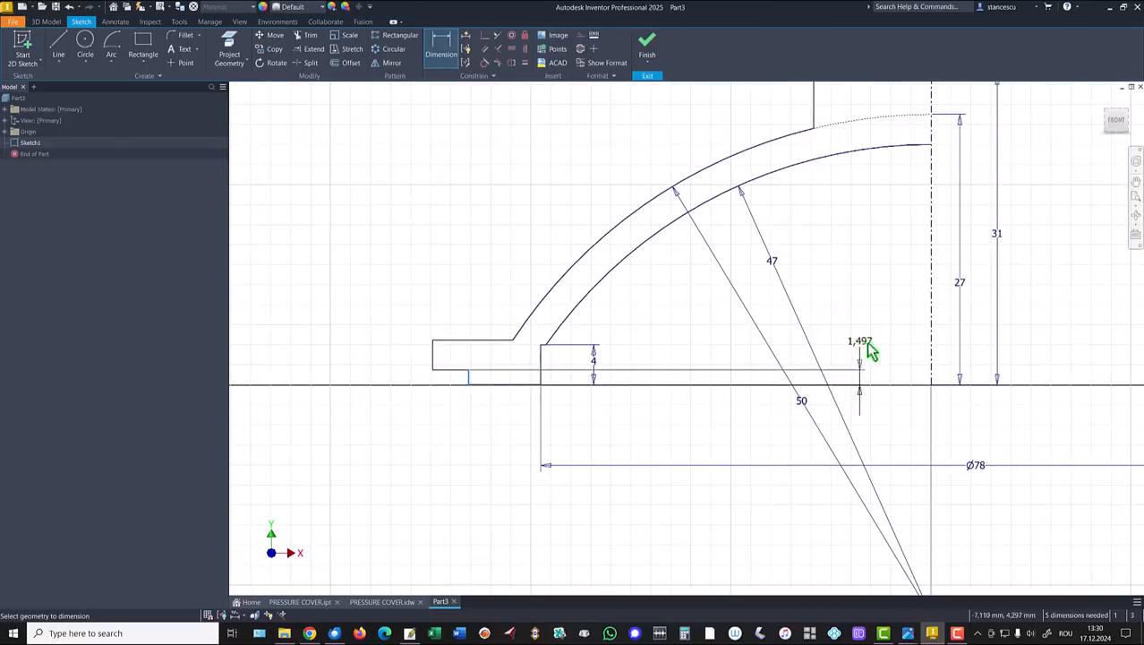
left_click(931, 358)
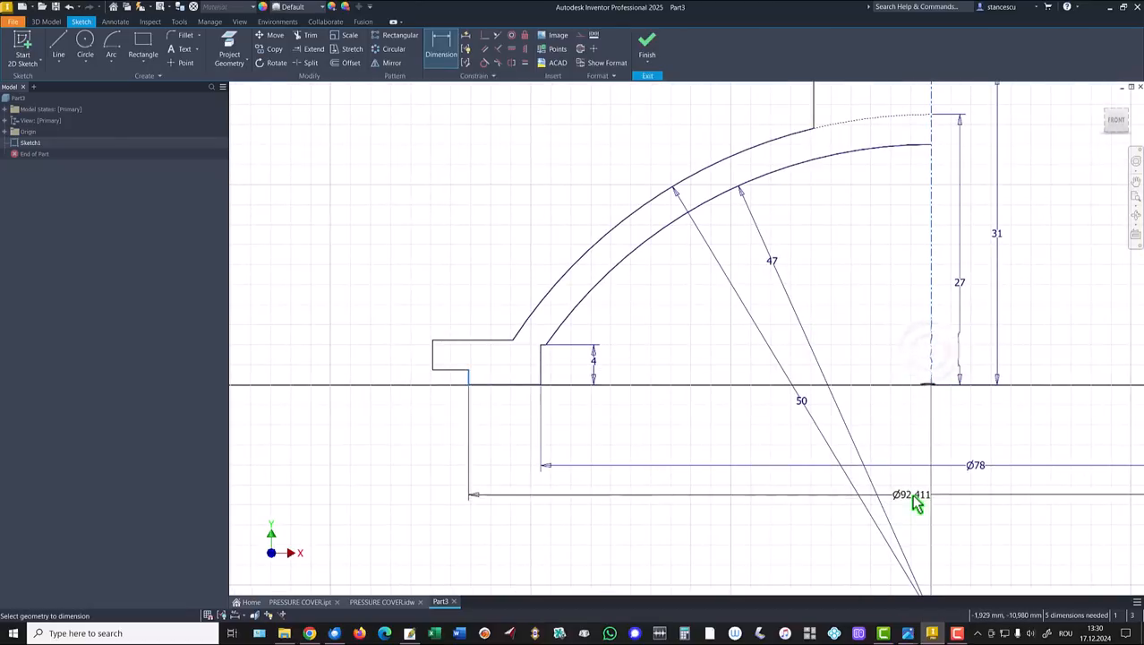
left_click(915, 503)
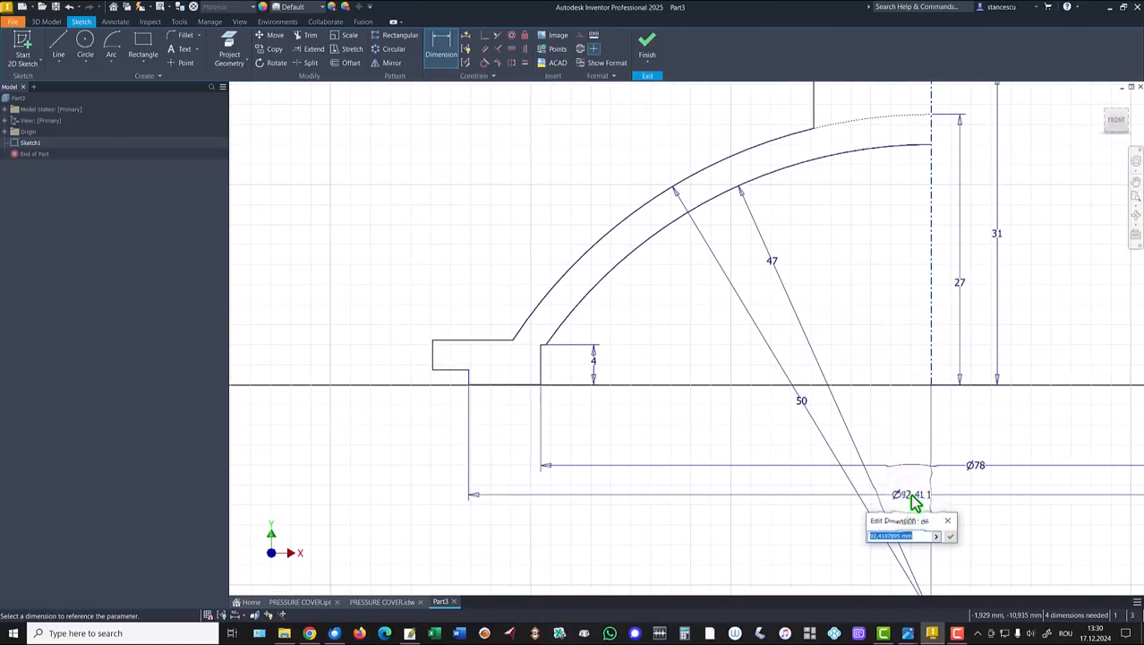
type("84")
key("Return")
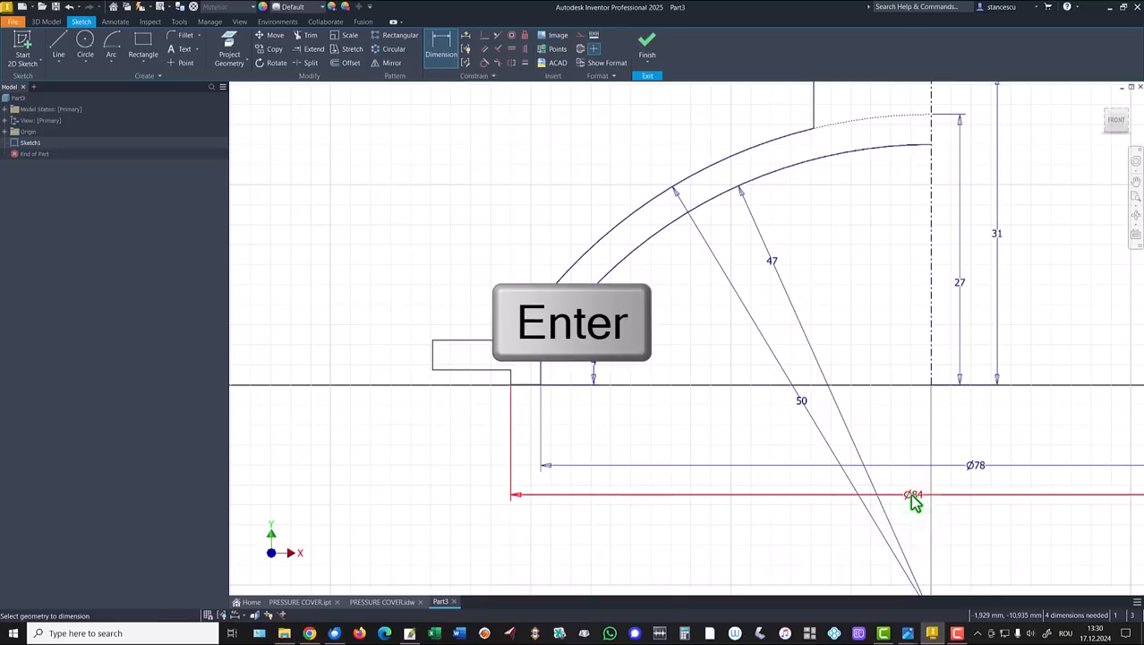
Step: Dimension the rim's outermost vertical line about the centerline at a diameter of 95 mm
left_click(433, 358)
scroll(443, 356, "down", 3)
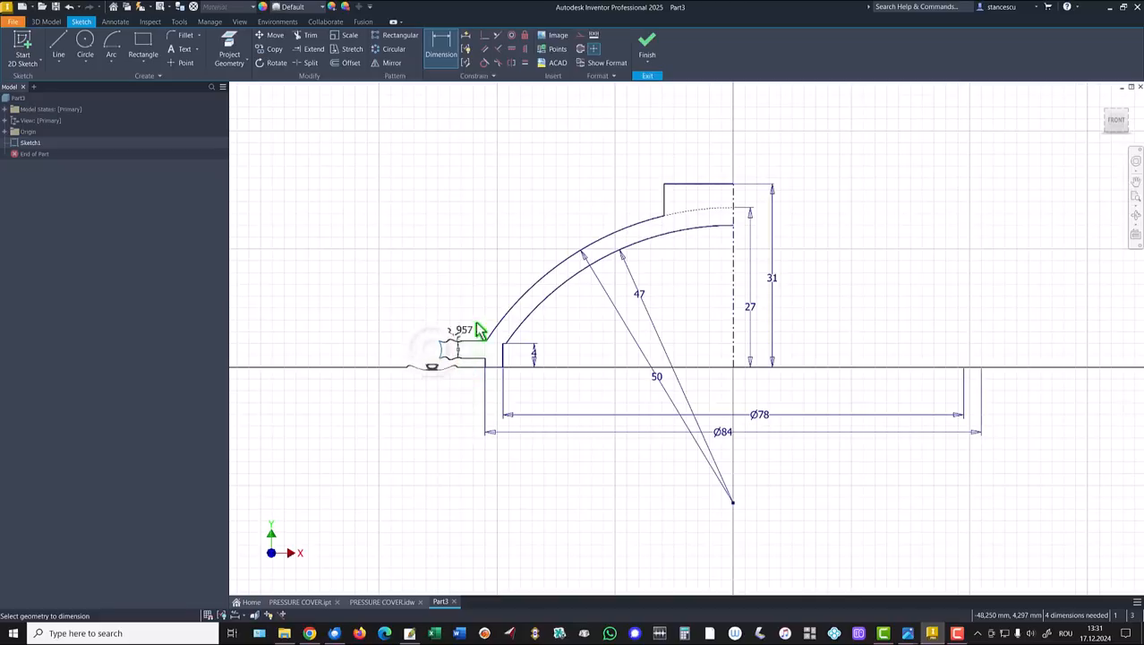
left_click(734, 195)
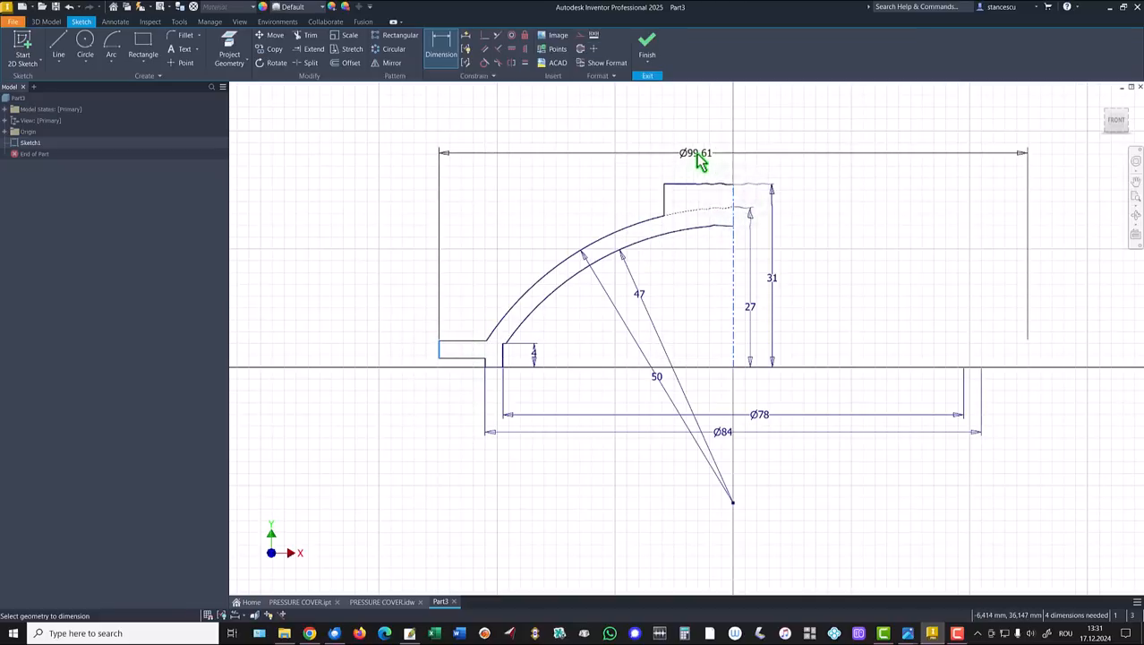
left_click(695, 153)
type("95")
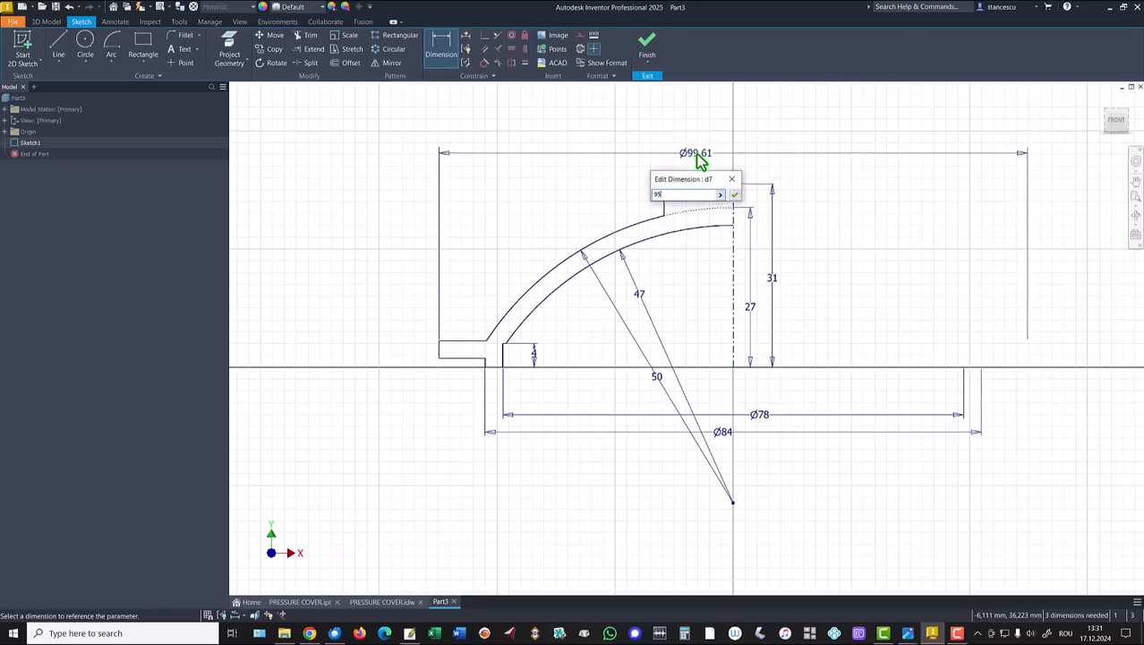
key("Return")
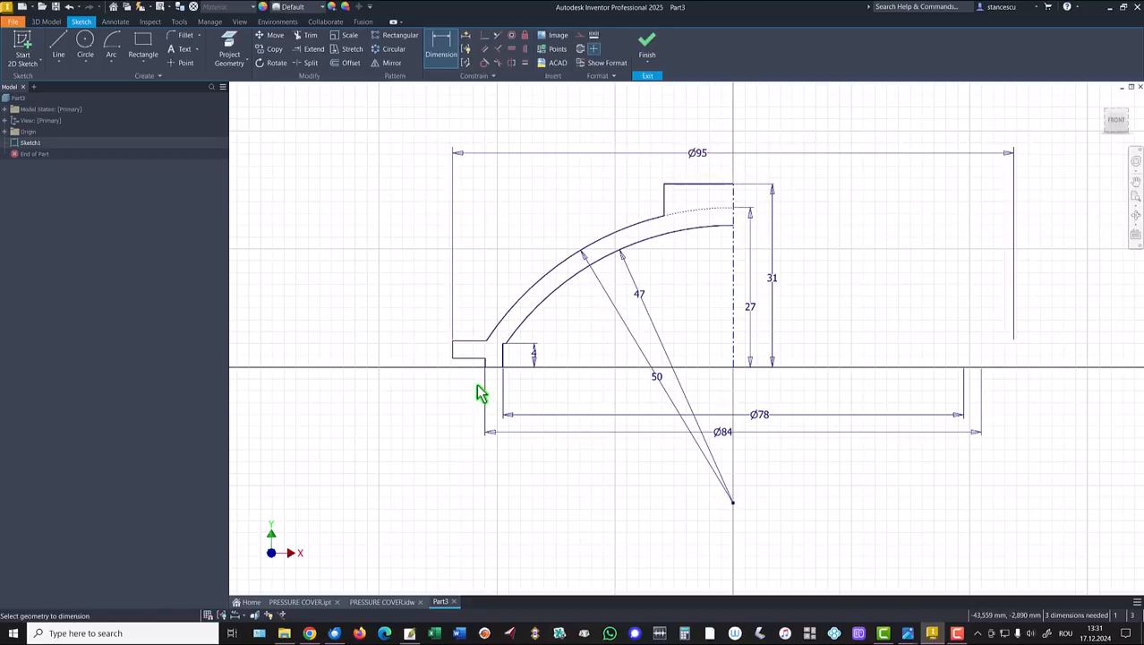
scroll(457, 359, "down", 2)
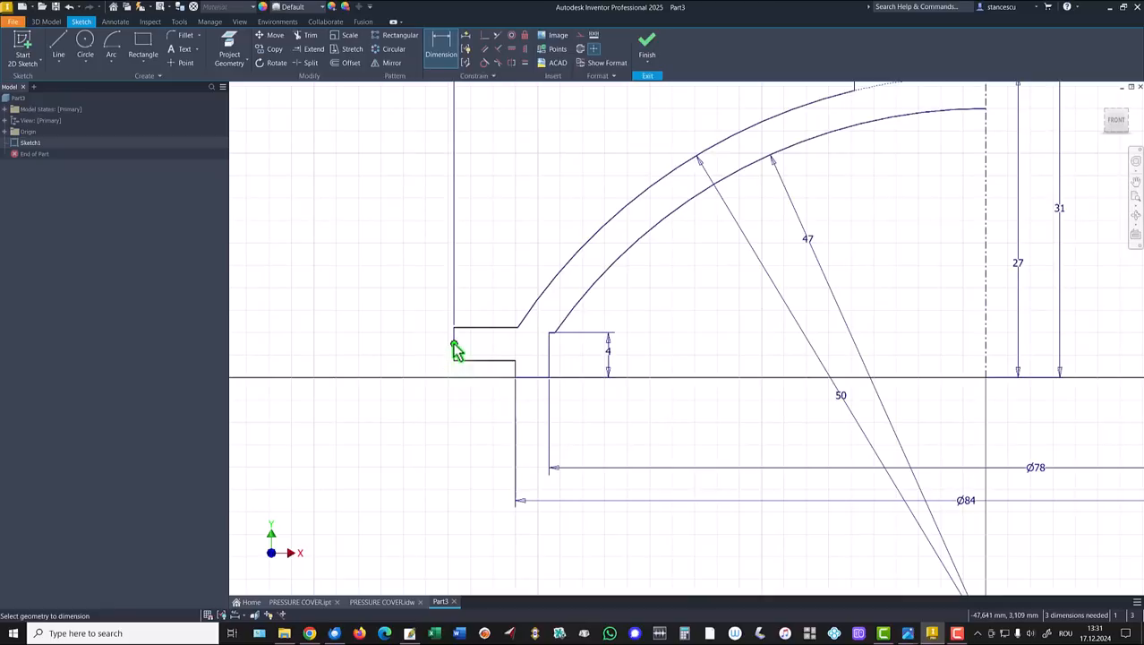
Step: Dimension the length of the rim's outermost vertical line as 5 mm
left_click(453, 336)
left_click(414, 349)
key("Return")
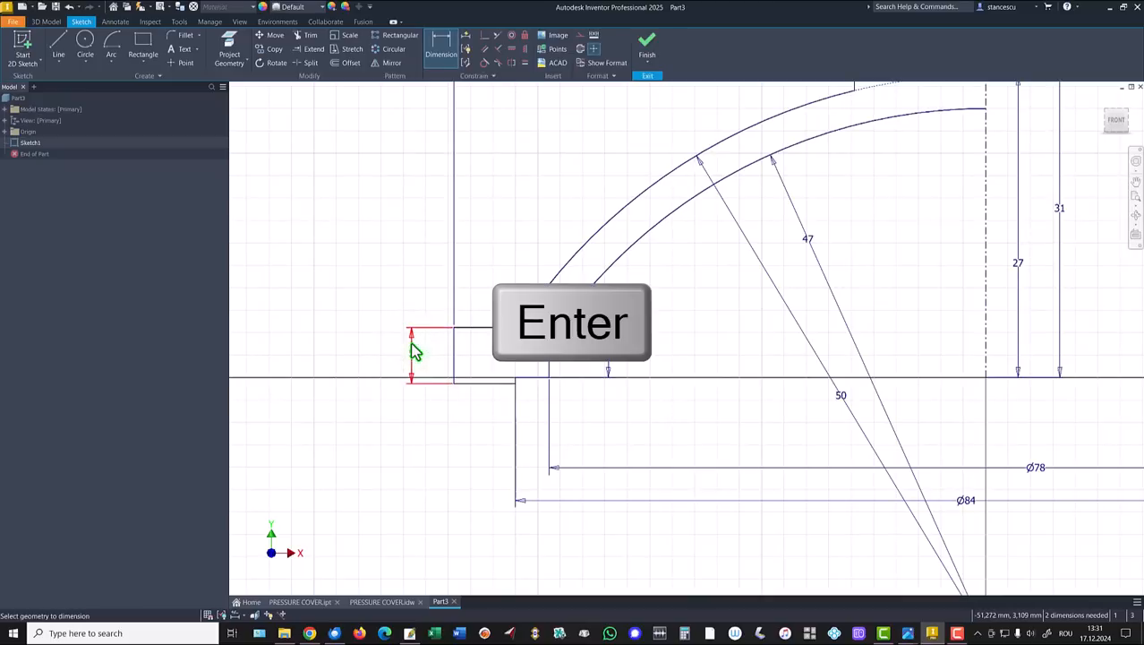
key("Escape")
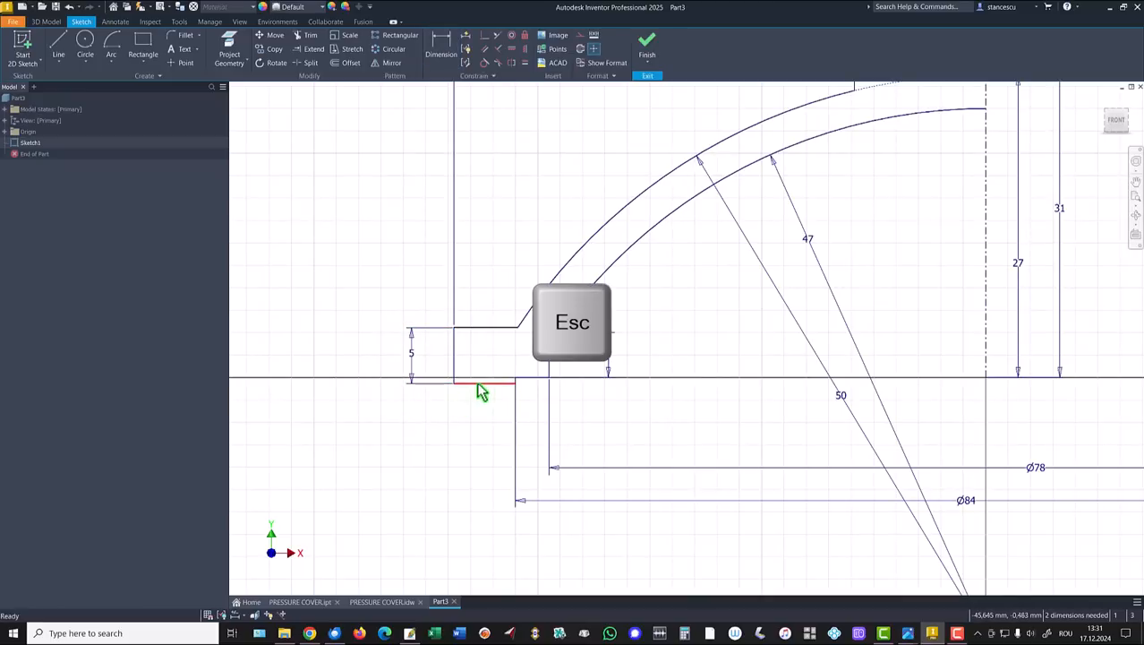
Step: Move the flange's lower line above the rim's bottom line and dimension the height between the two as 2 mm
left_click_drag(479, 380, 483, 361)
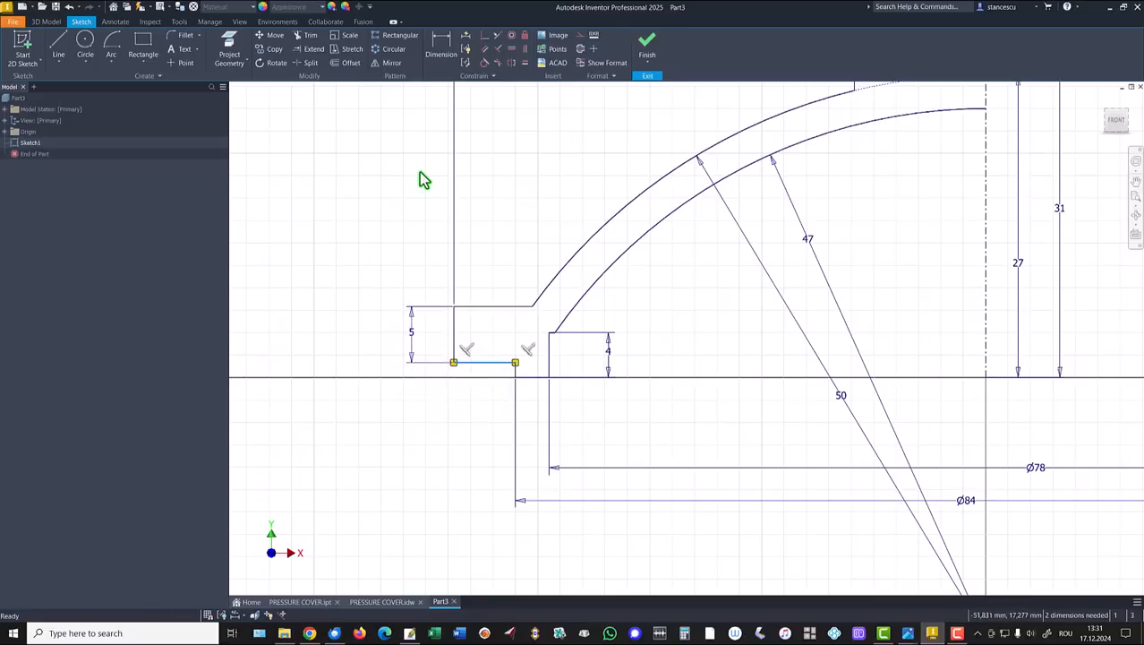
left_click(442, 47)
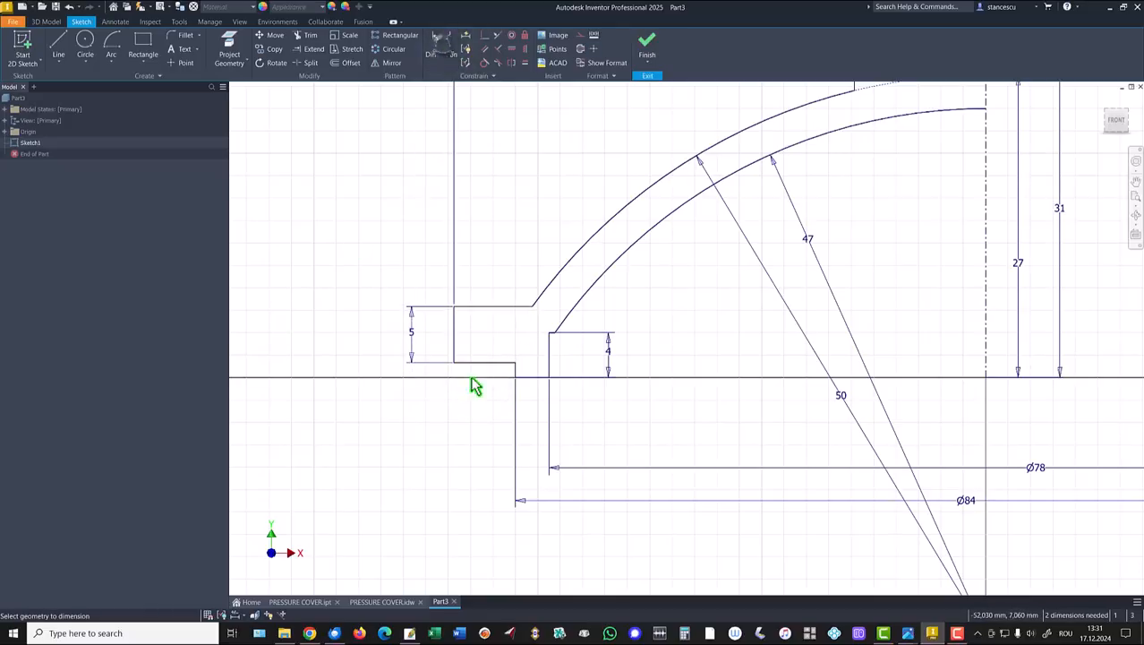
left_click(532, 378)
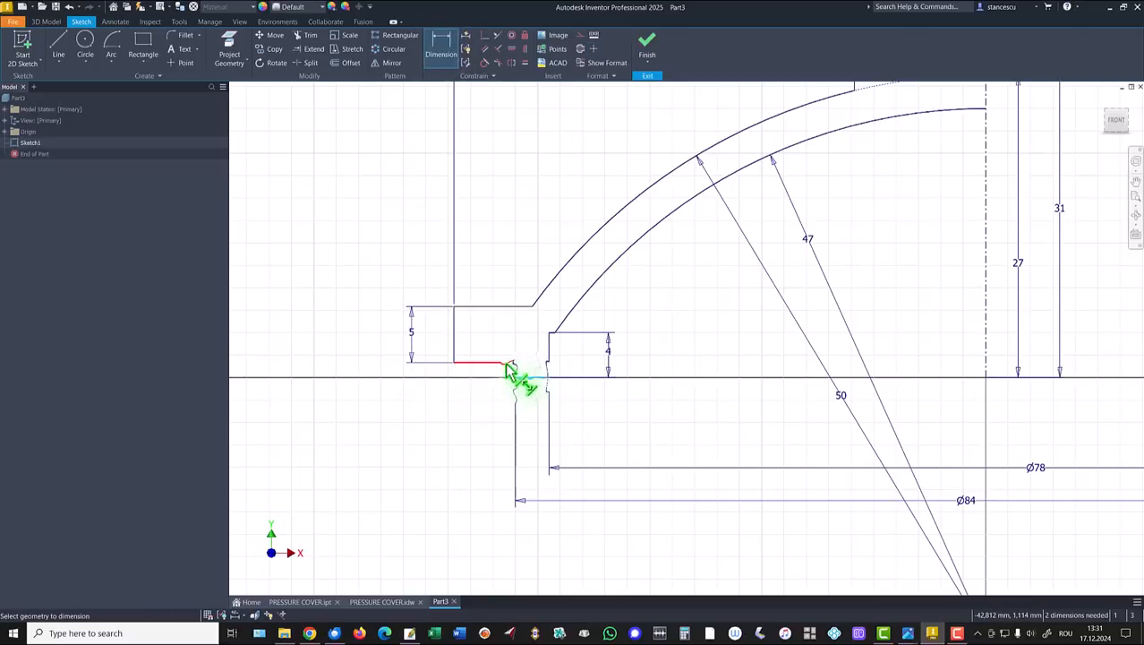
left_click(502, 366)
left_click(331, 377)
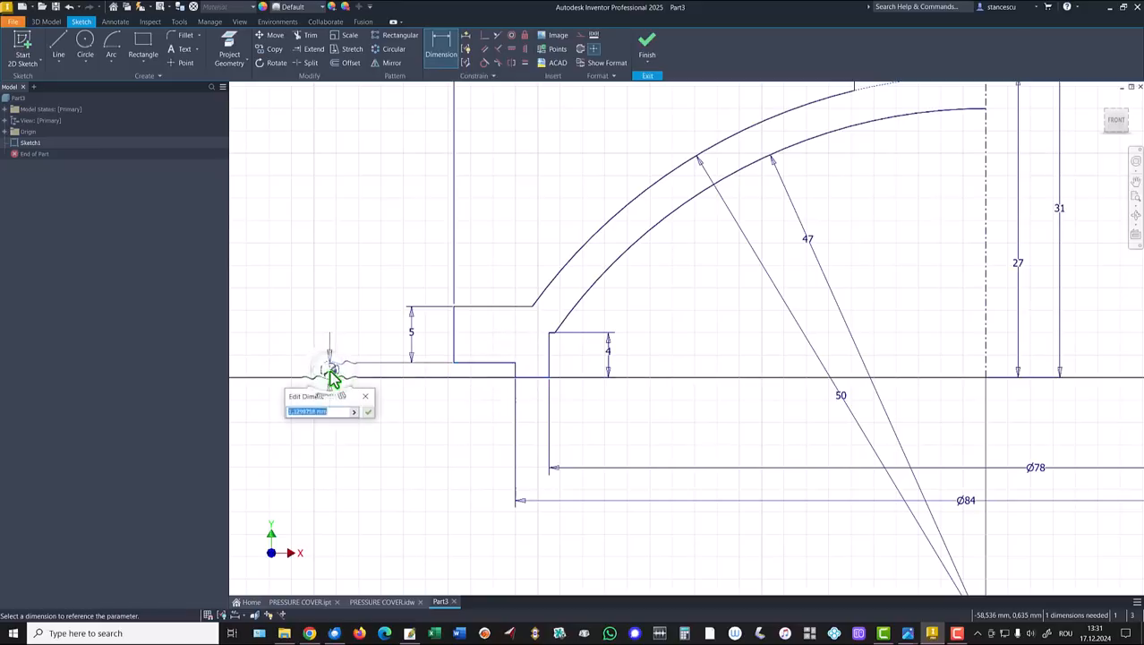
type("2")
key("Return")
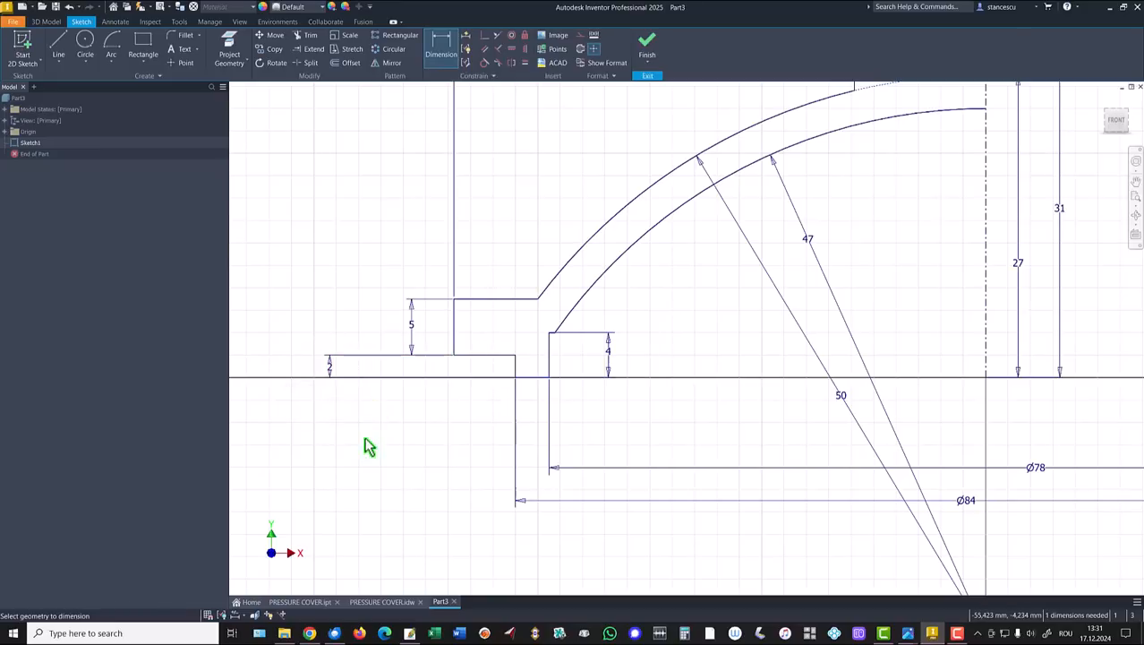
Step: Dimension the vertical line of the raised top about the centerline at a diameter of 22 mm
key("Home")
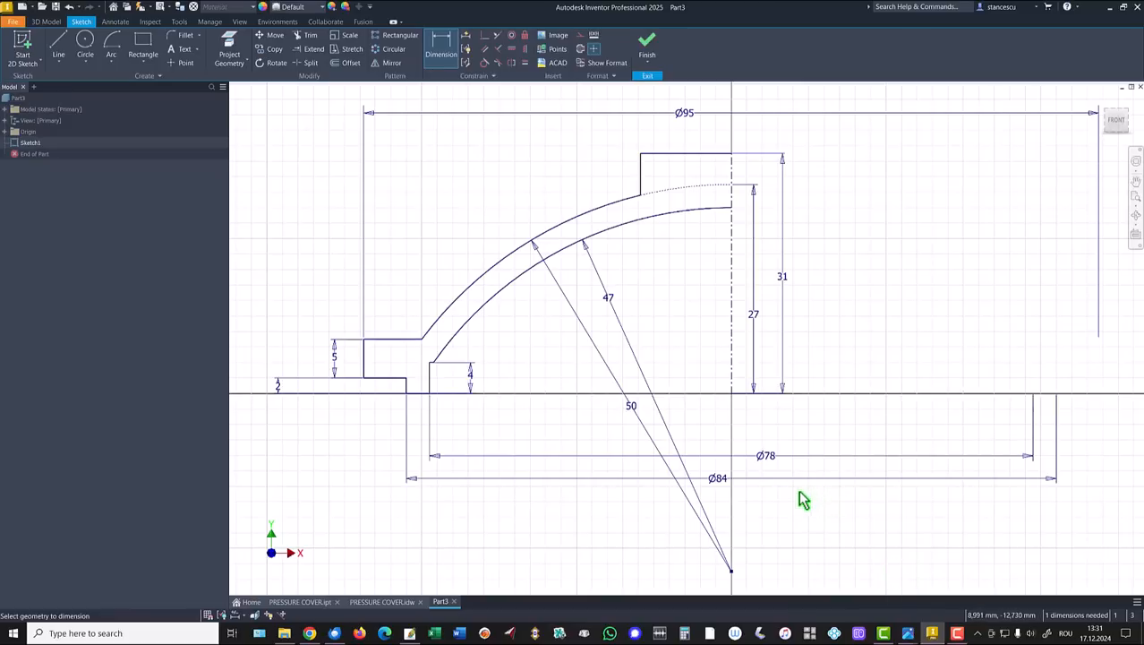
left_click(643, 167)
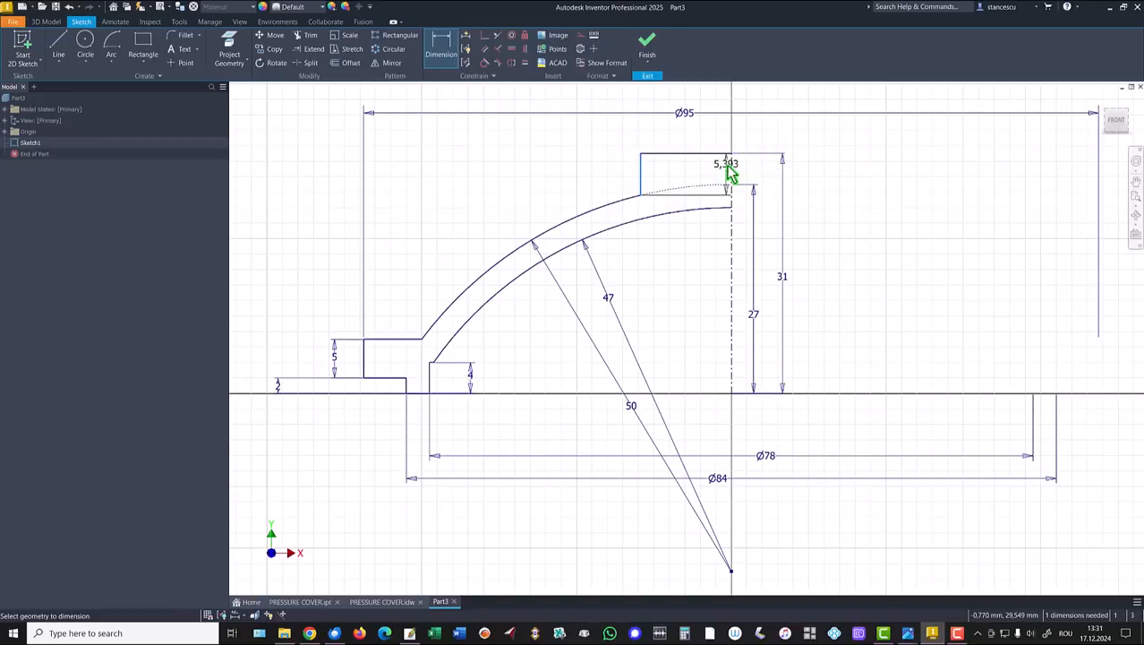
left_click(733, 173)
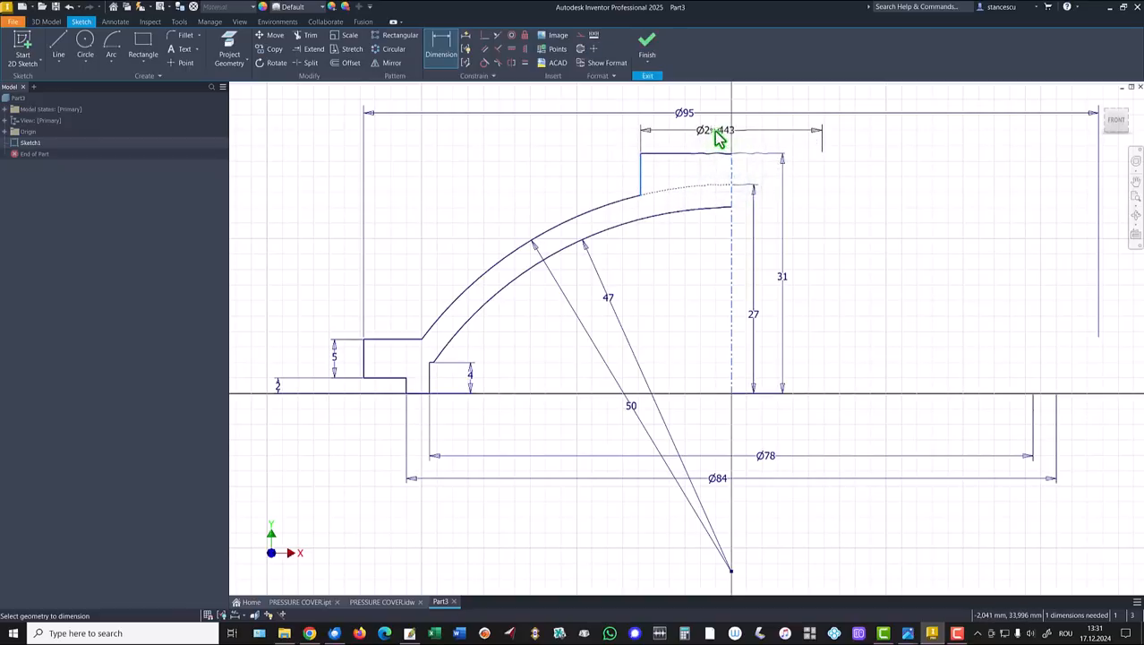
left_click(716, 136)
type("22")
key("Return")
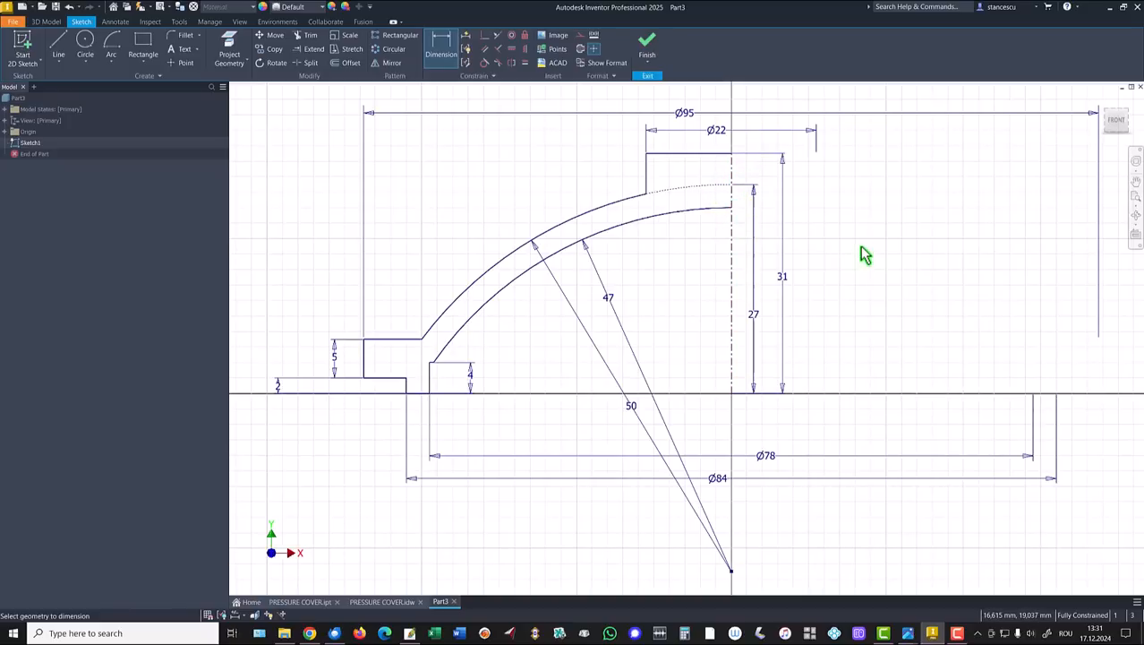
Step: Finish the sketch and revolve the profile a full 360 degrees around the centerline into a solid
left_click(646, 43)
key("F6")
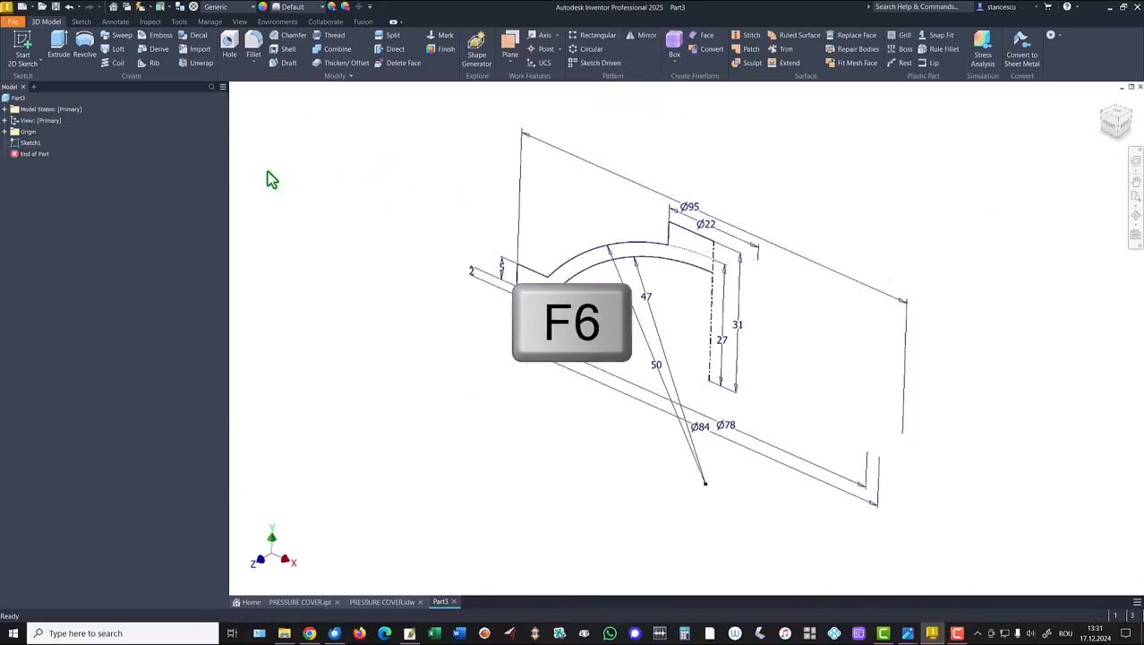
left_click(86, 43)
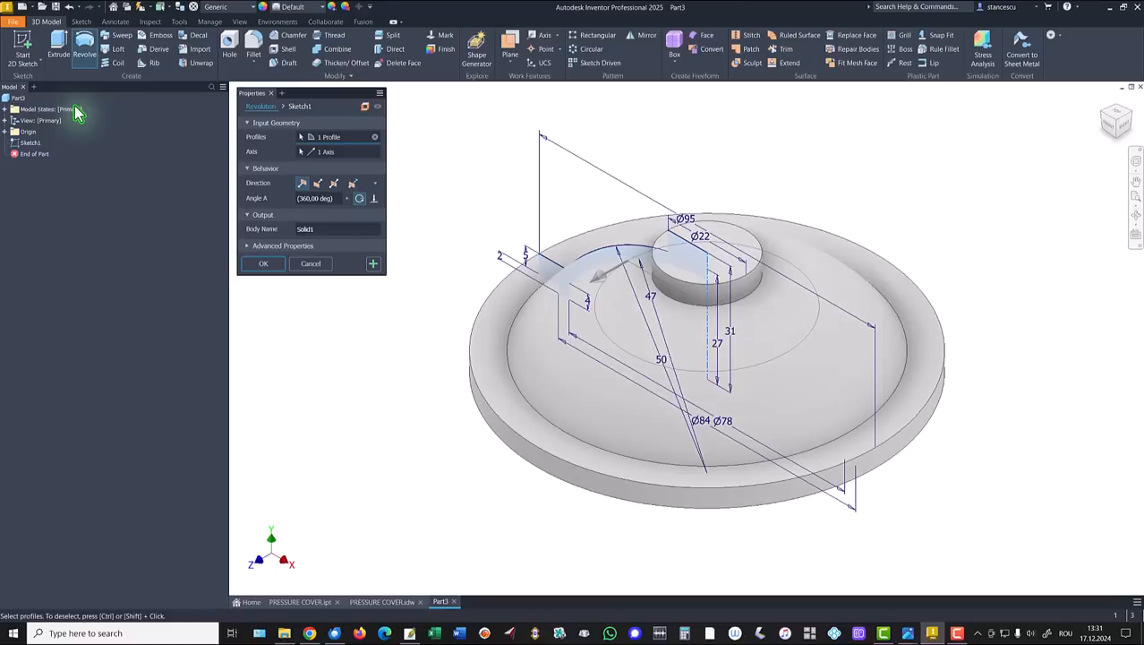
left_click(276, 267)
key("F6")
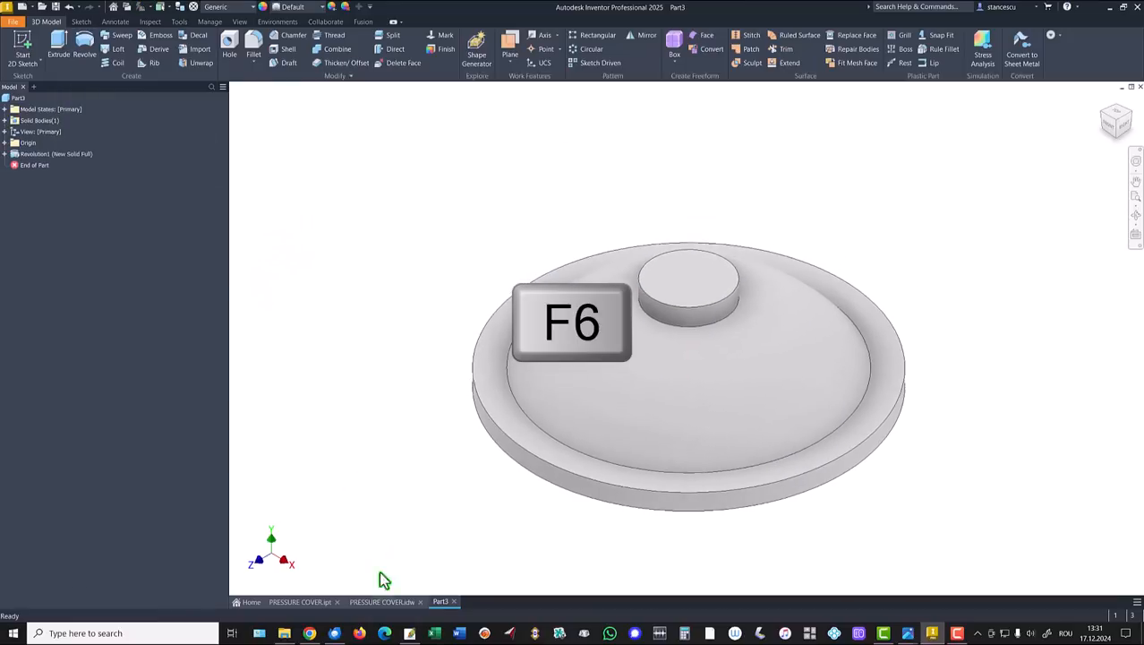
Step: Consult the PRESSURE COVER drawing for the central boss, and project the boss's circular edge into a new sketch on its top face
left_click(383, 602)
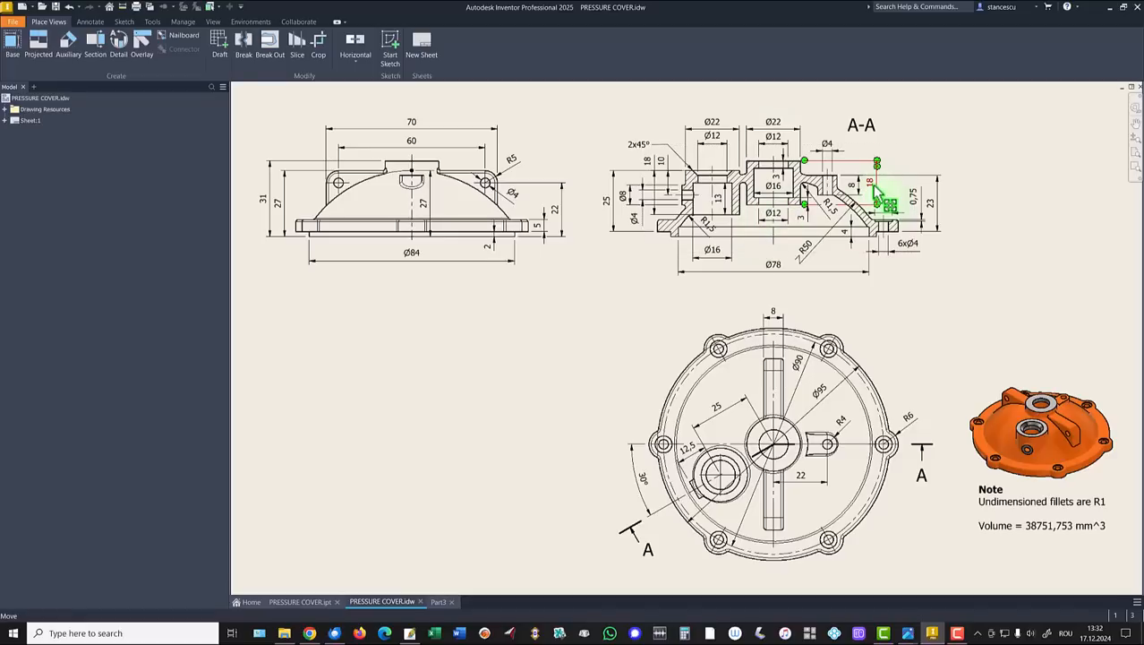
left_click(440, 601)
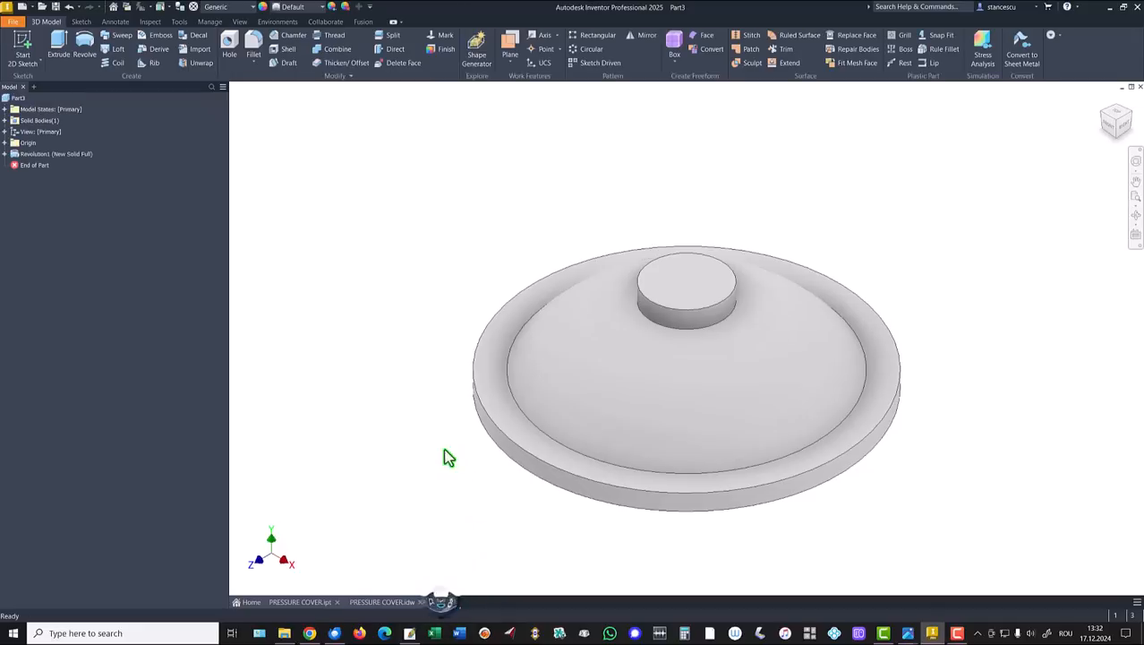
left_click(671, 304)
left_click(716, 302)
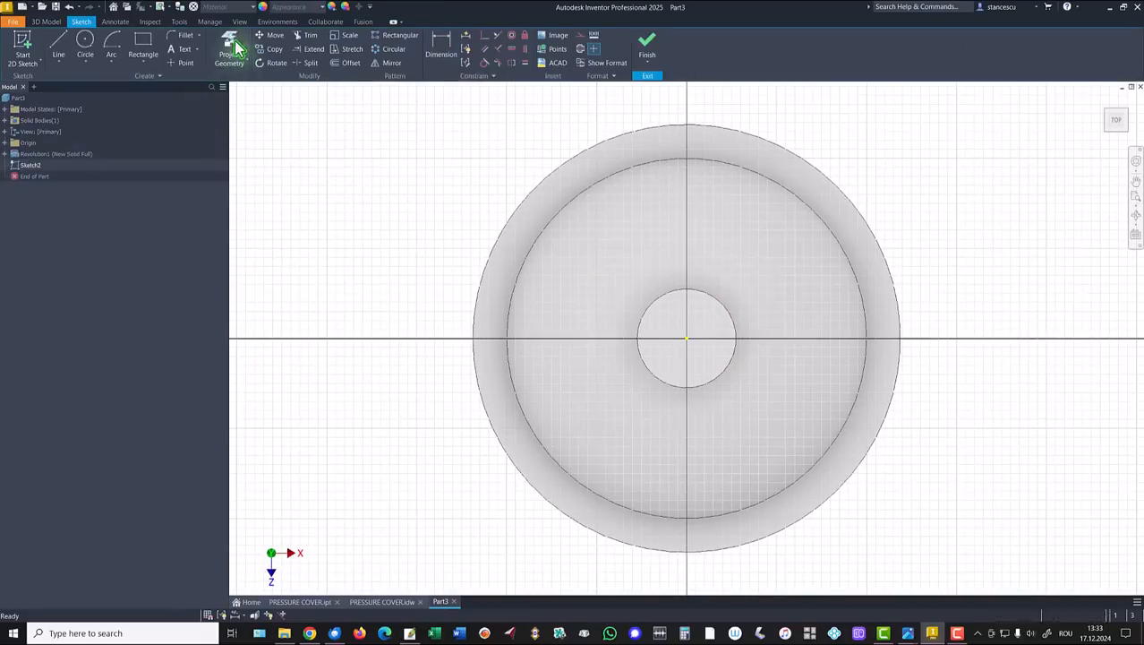
left_click(229, 49)
left_click(662, 372)
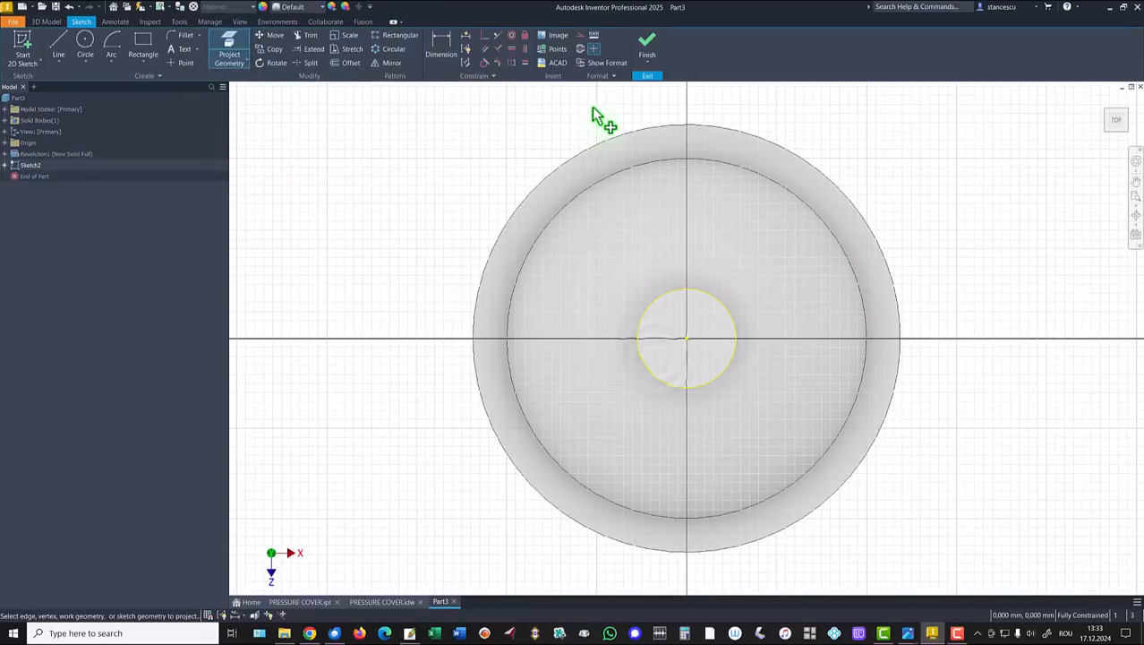
left_click(647, 46)
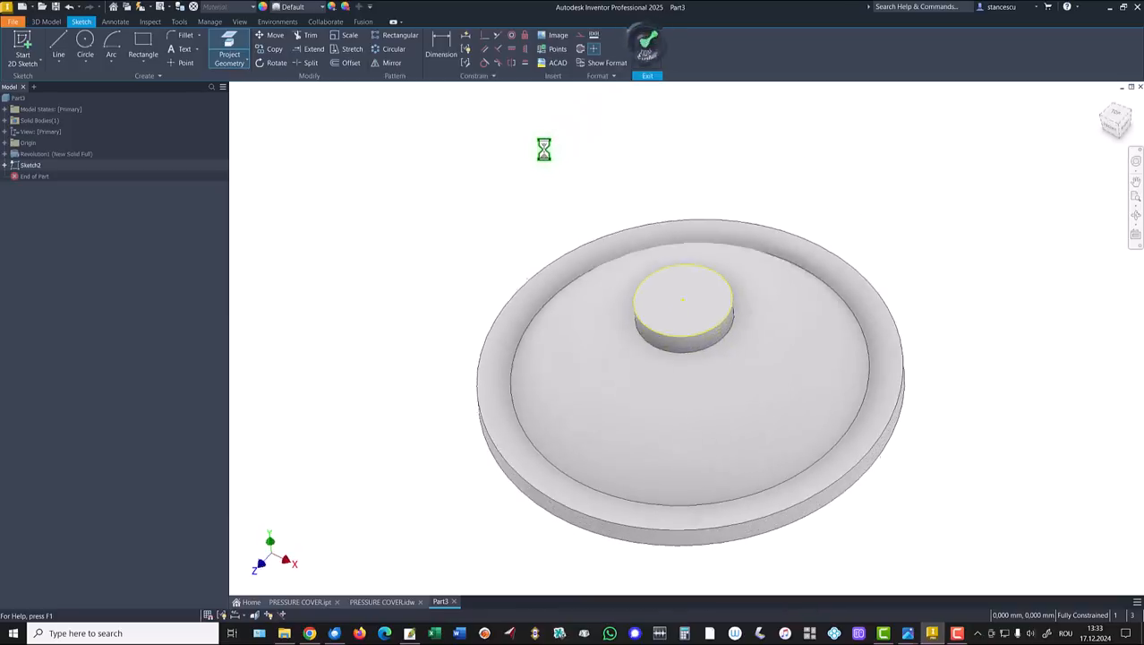
Step: Extrude the projected circle 18 mm downward through the dome, joined to the existing body
left_click(60, 52)
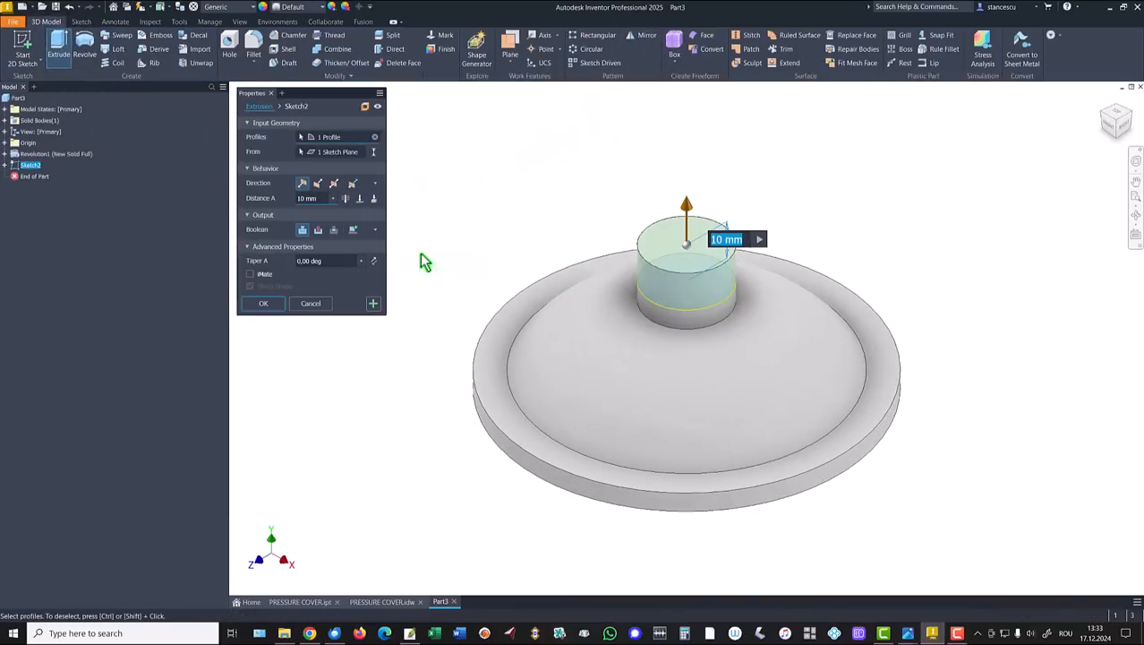
left_click(319, 183)
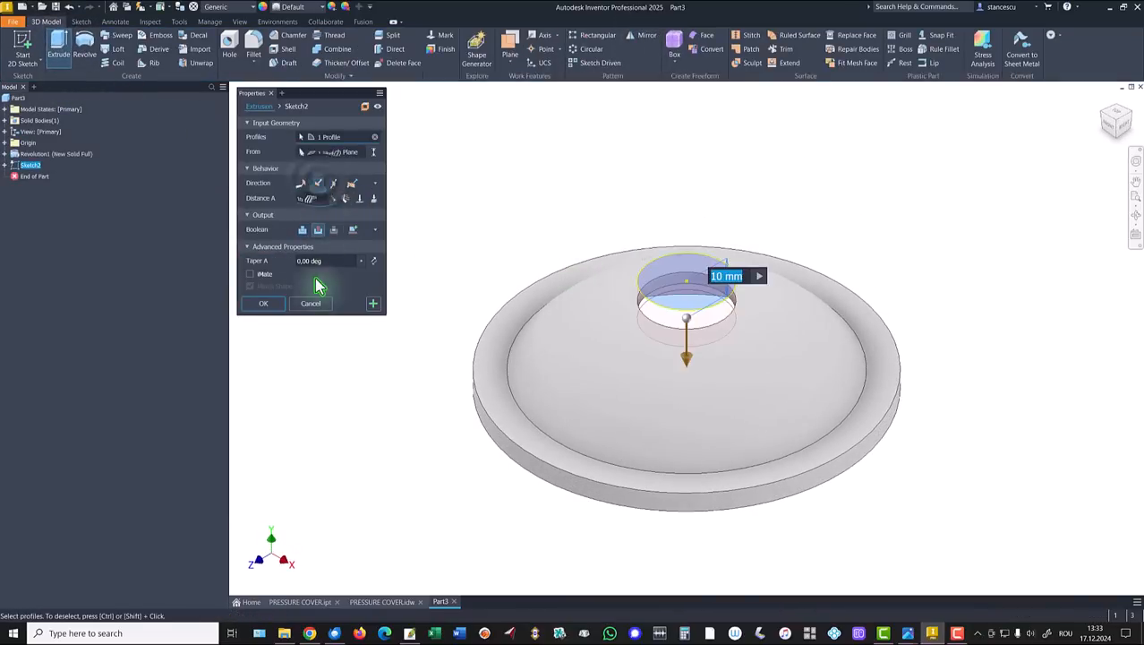
left_click(302, 229)
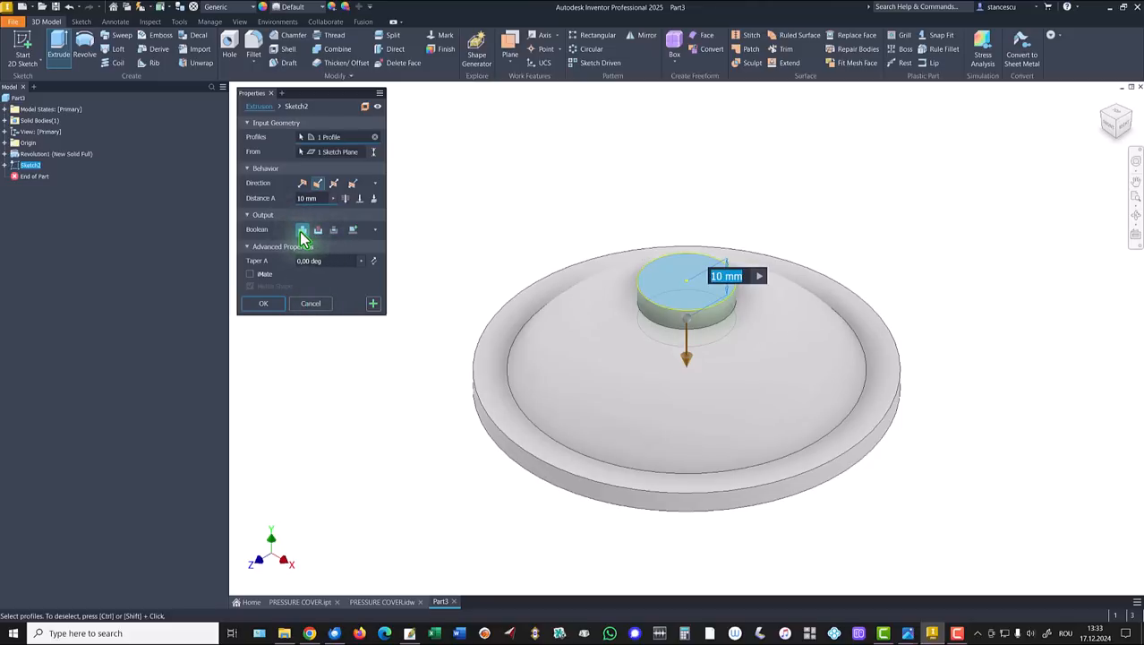
left_click(280, 304)
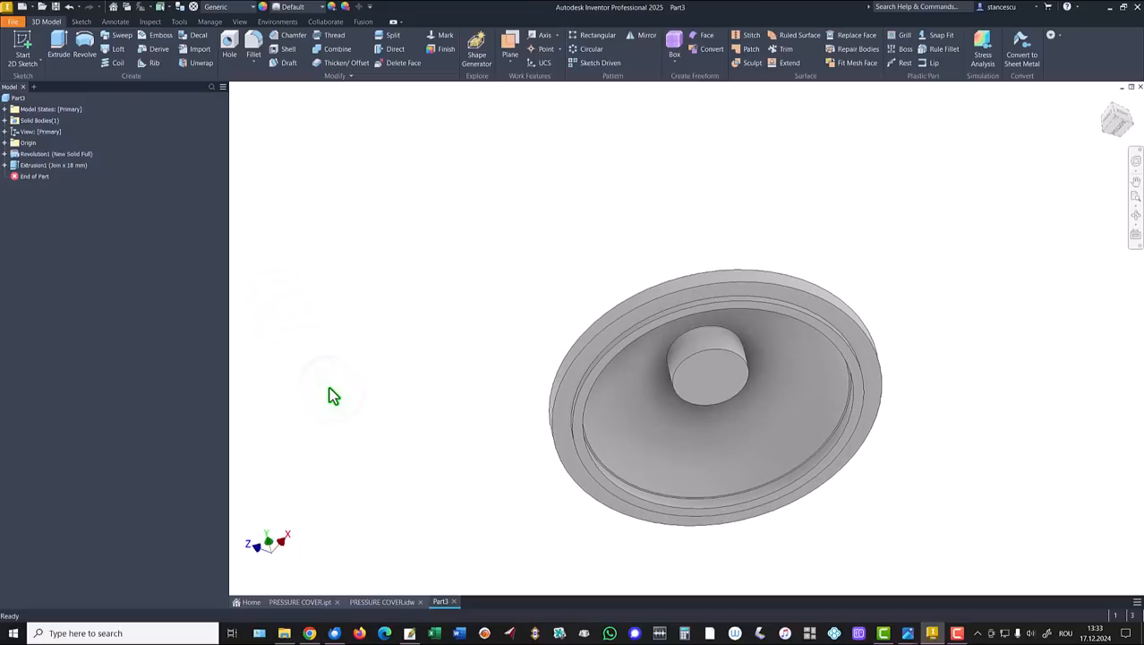
key("F6")
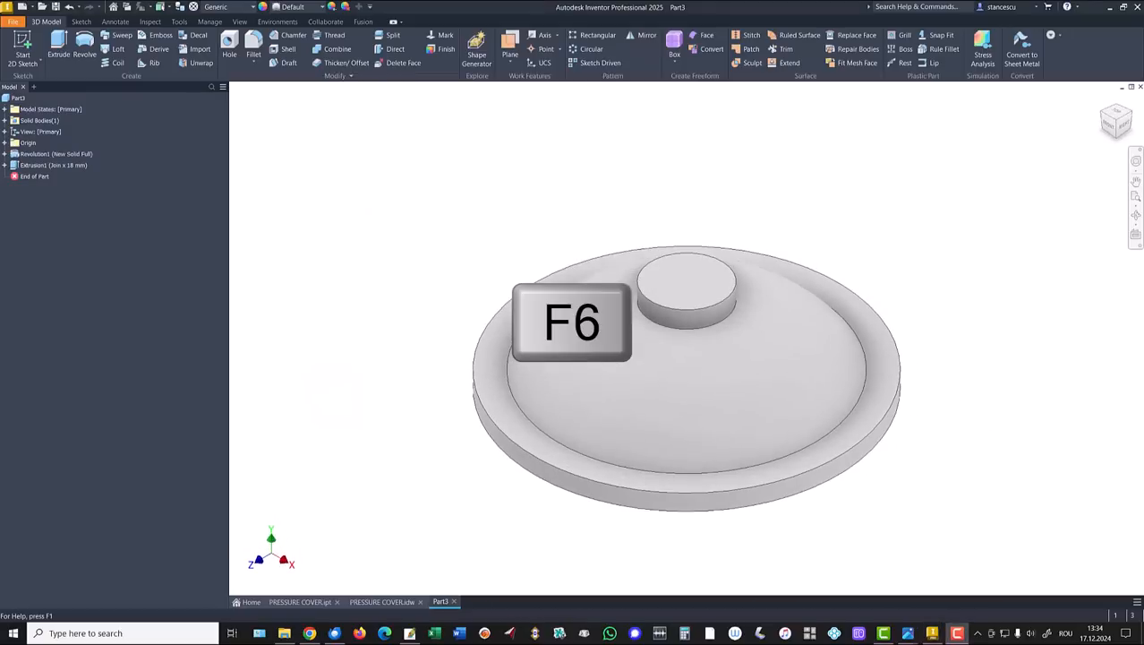
Step: Check the PRESSURE COVER drawing, and start a sketch on the part's XY plane with the model sliced at that plane
left_click(382, 602)
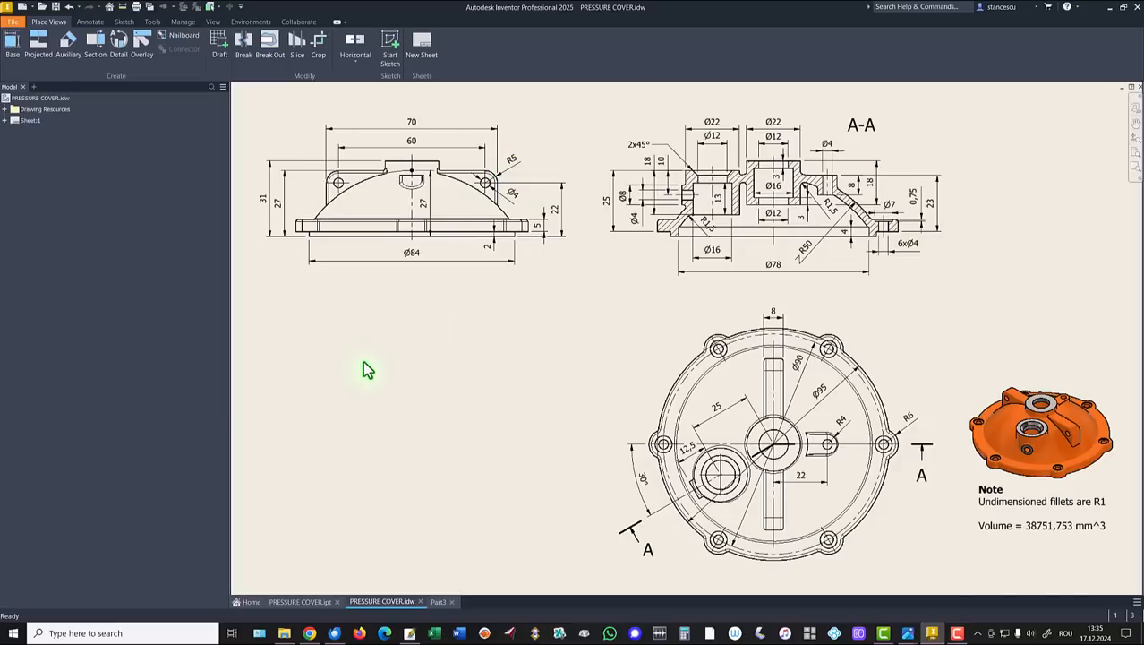
left_click(438, 603)
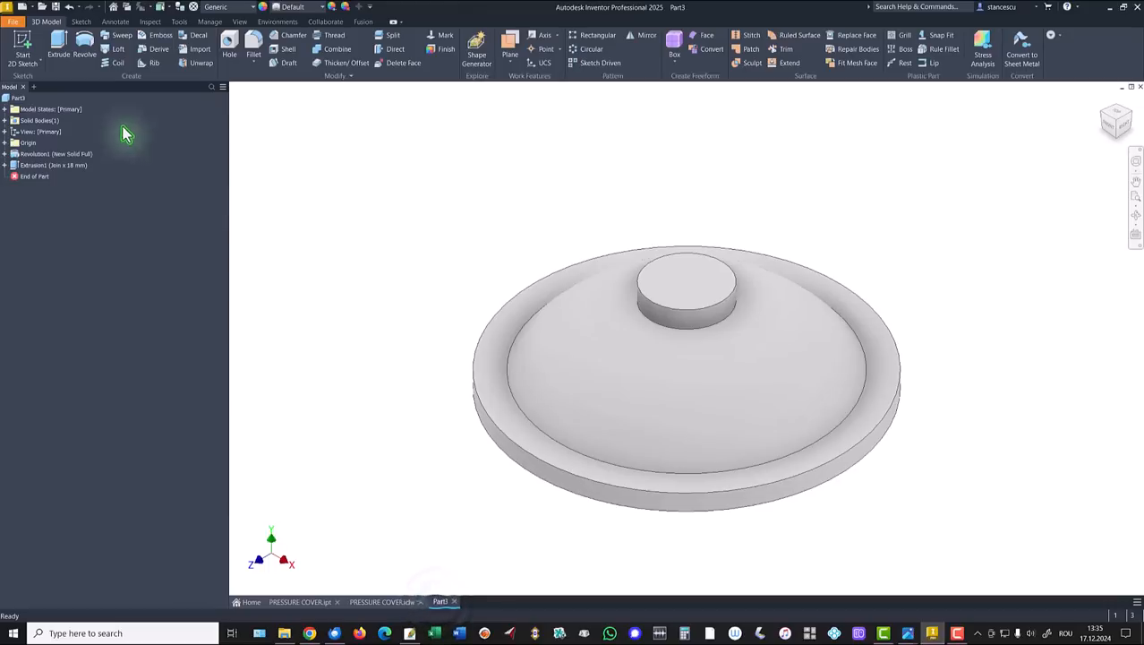
left_click(5, 143)
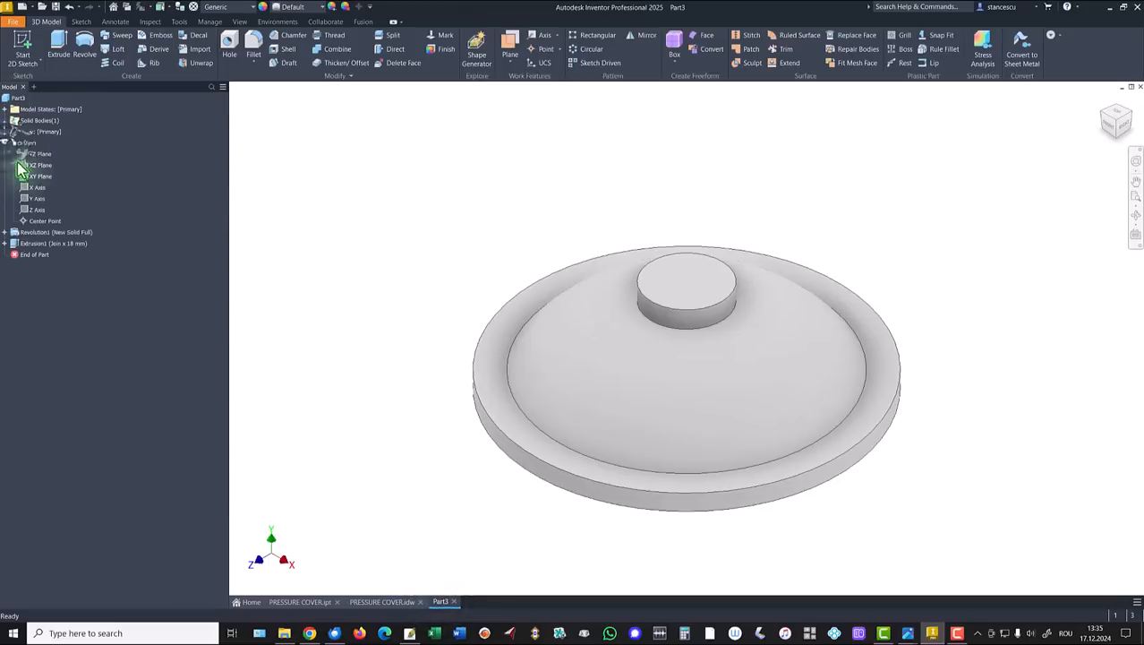
left_click(36, 179)
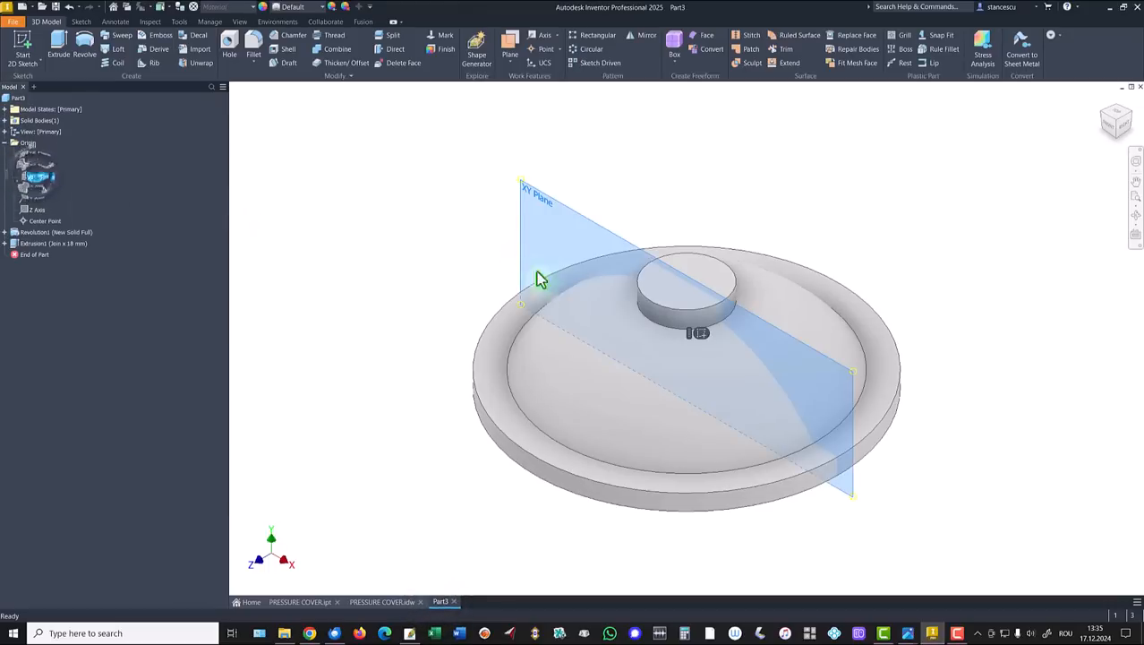
left_click(698, 332)
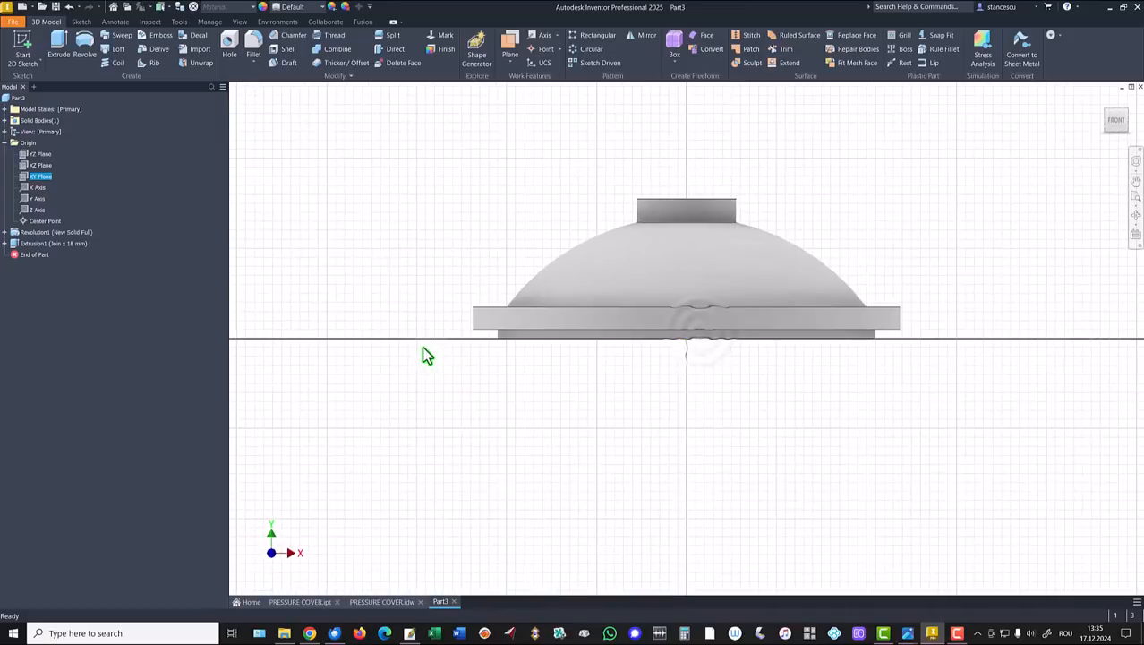
key("Home")
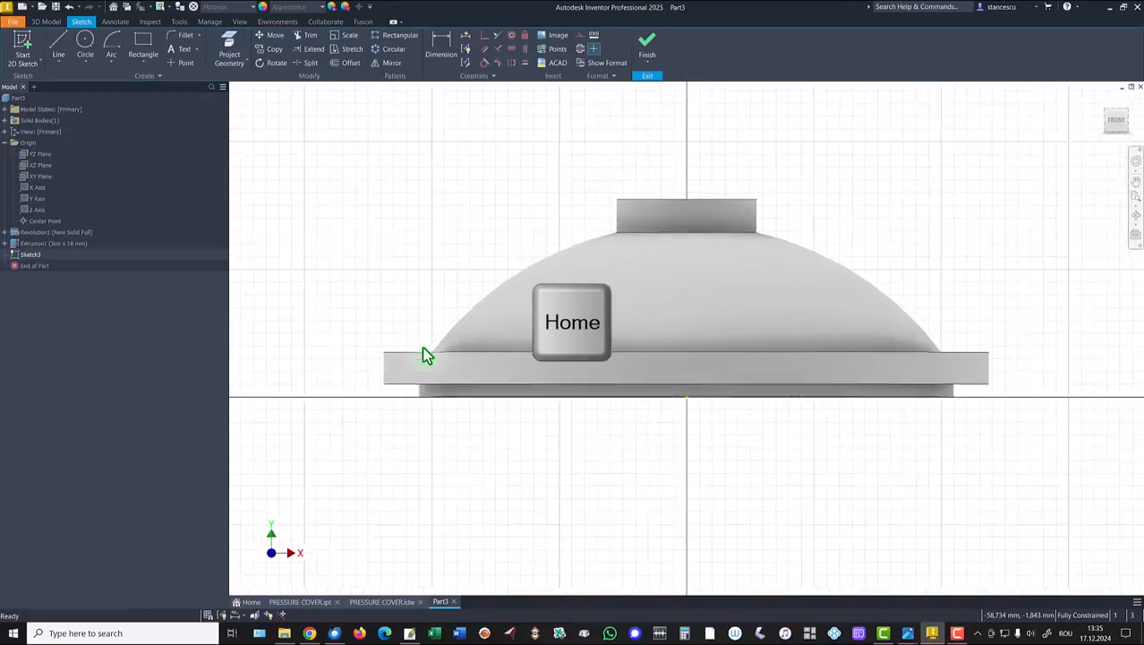
key("F7")
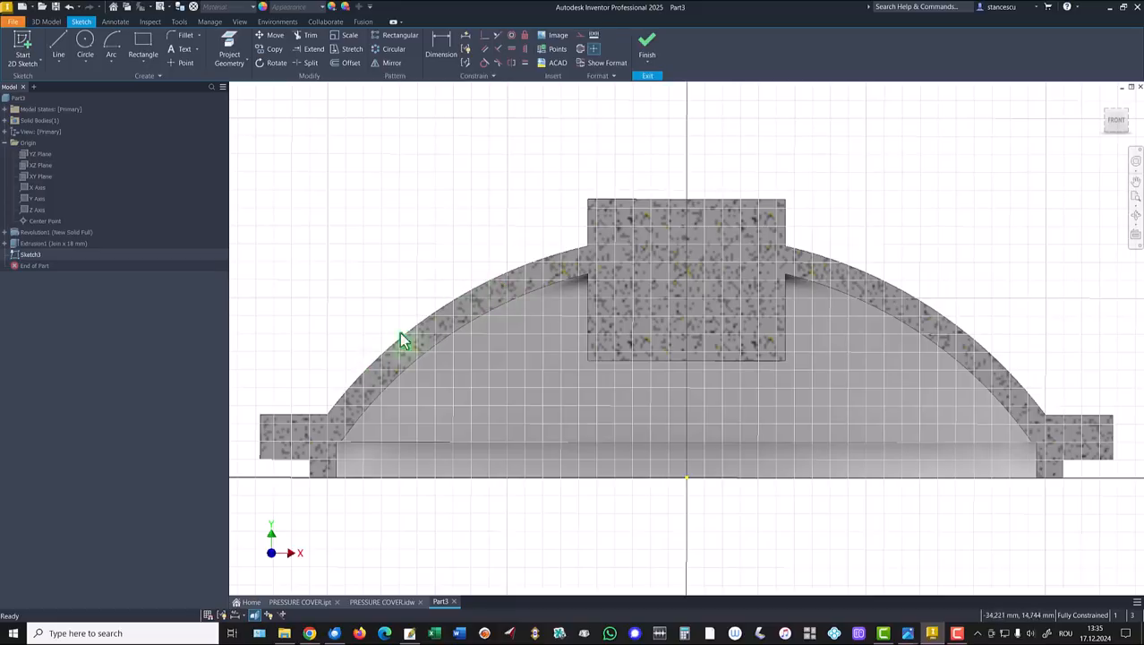
left_click(387, 187)
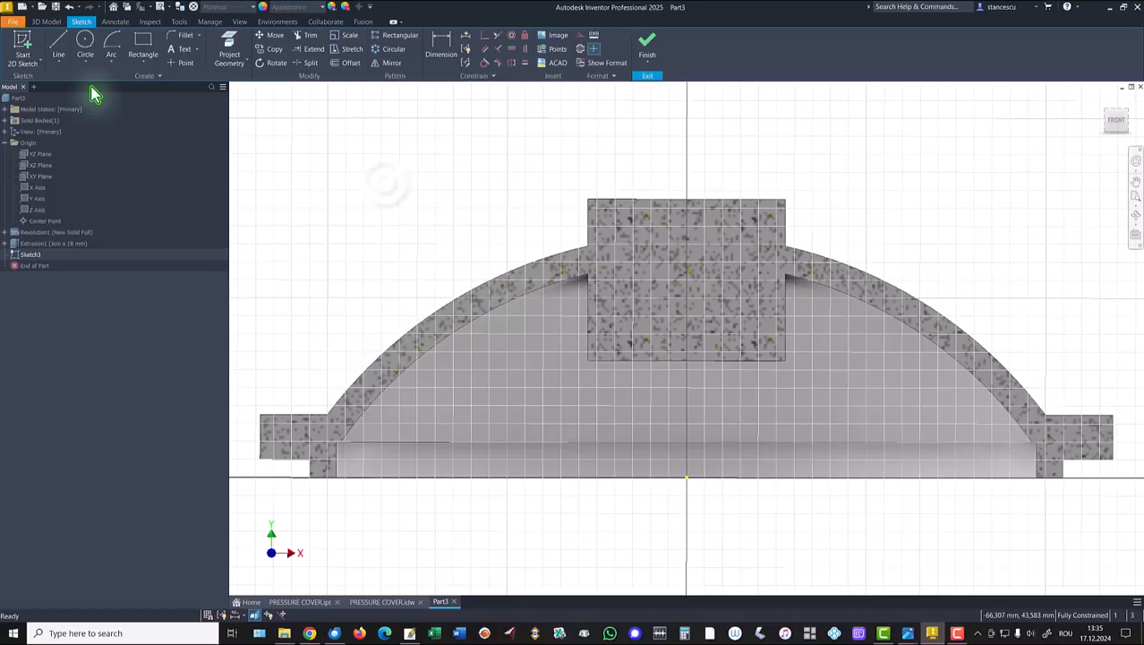
Step: Project the dome's outer arc into the sketch and offset it 1 mm inward
left_click(228, 45)
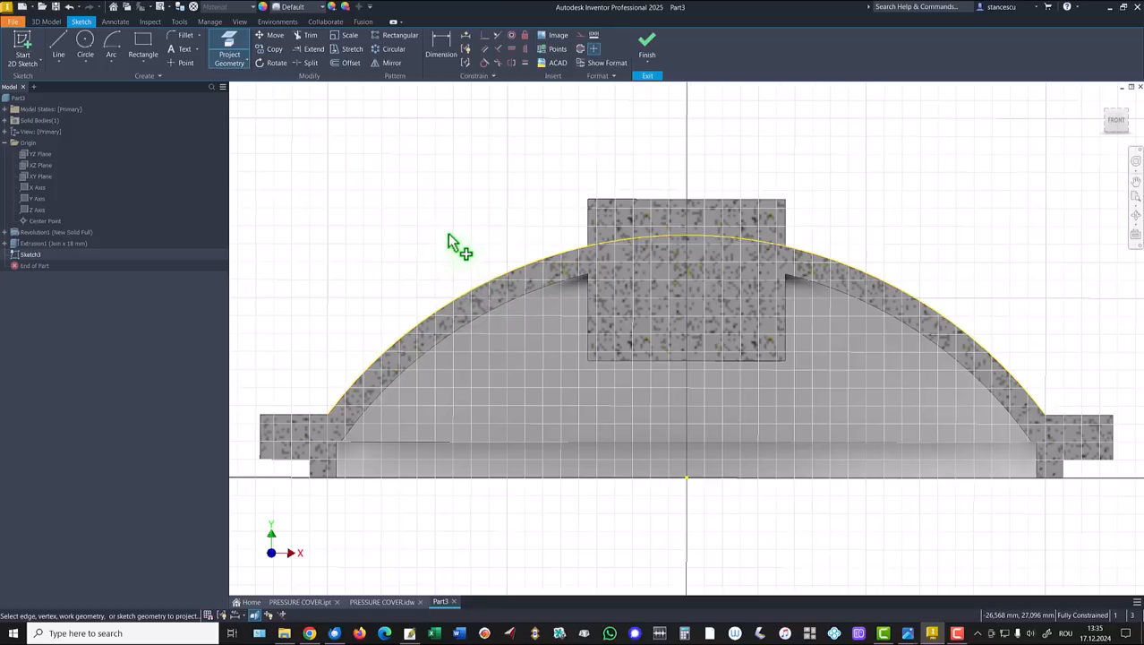
key("Escape")
left_click(350, 63)
left_click(422, 320)
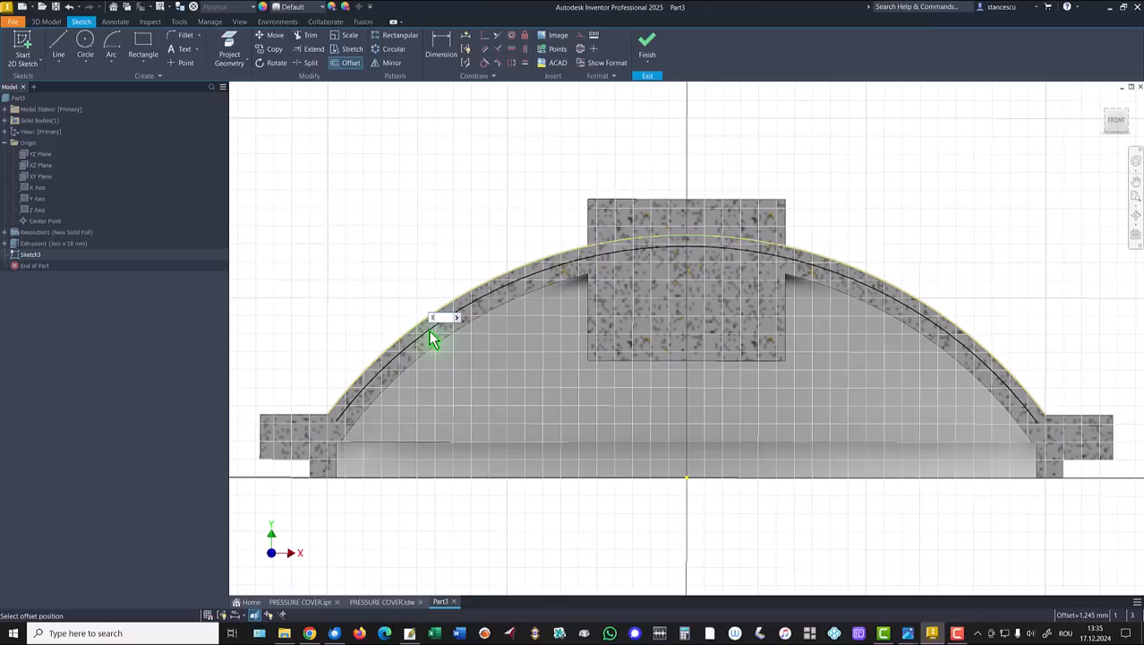
key("Return")
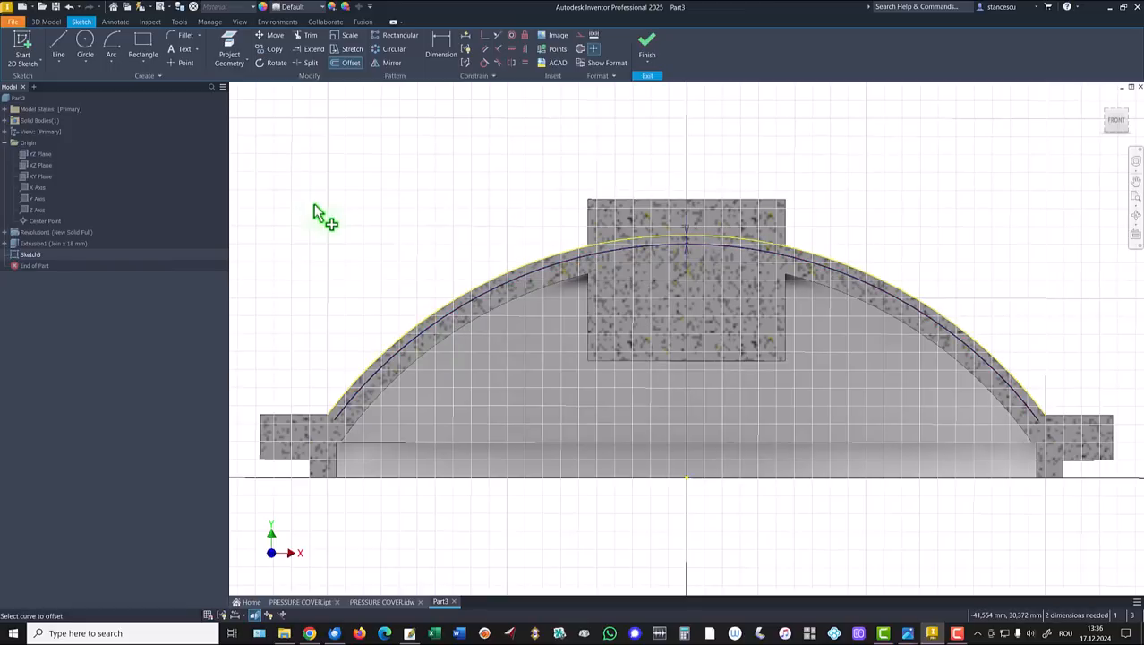
Step: Sketch a vertical line about 16 mm up from near the offset arc's left end, plus a horizontal line about 35 mm to the centre axis
left_click(58, 43)
left_click(364, 374)
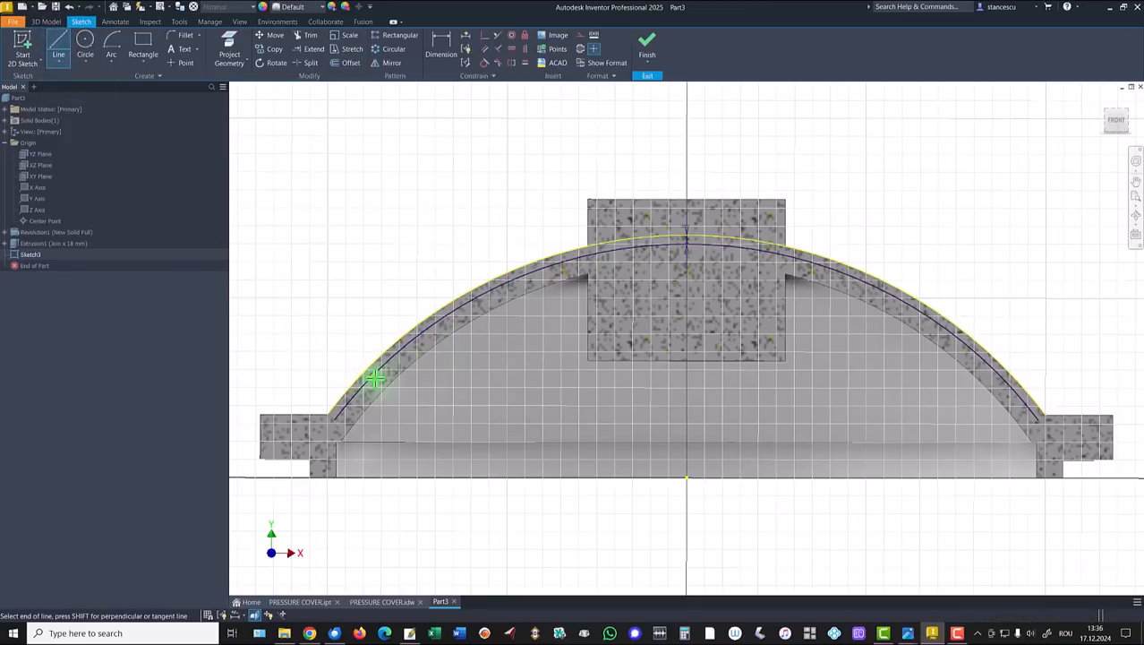
left_click(371, 231)
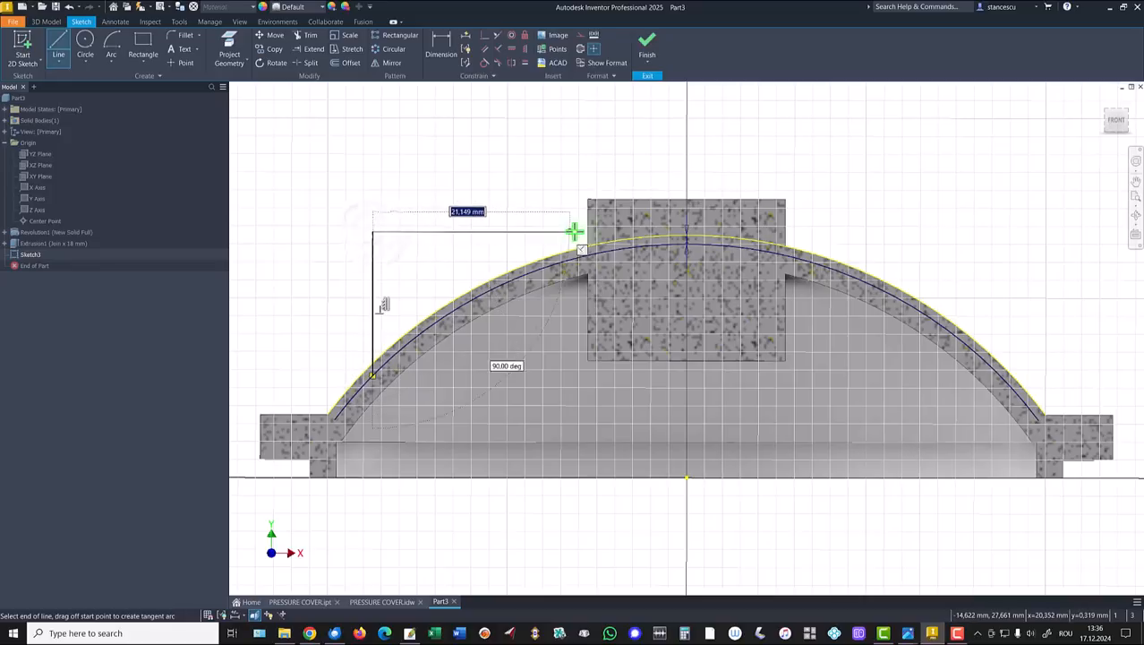
left_click(687, 232)
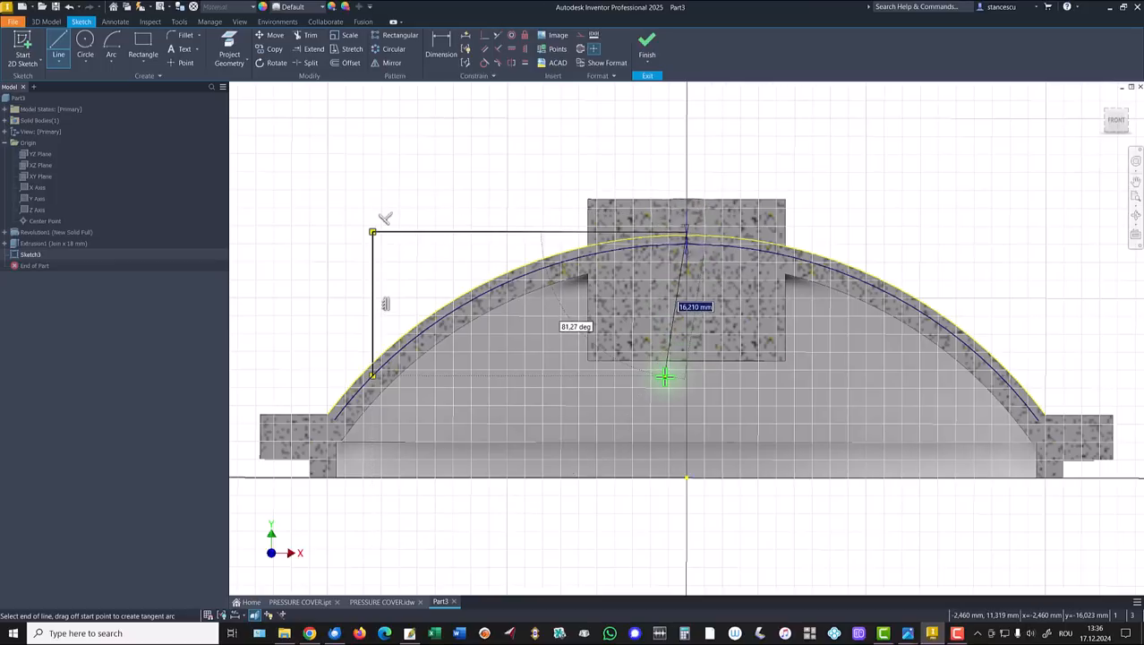
key("Escape")
Step: Close the profile with a short vertical line down to the offset arc's apex, and make the projected outer arc construction geometry
left_click(58, 45)
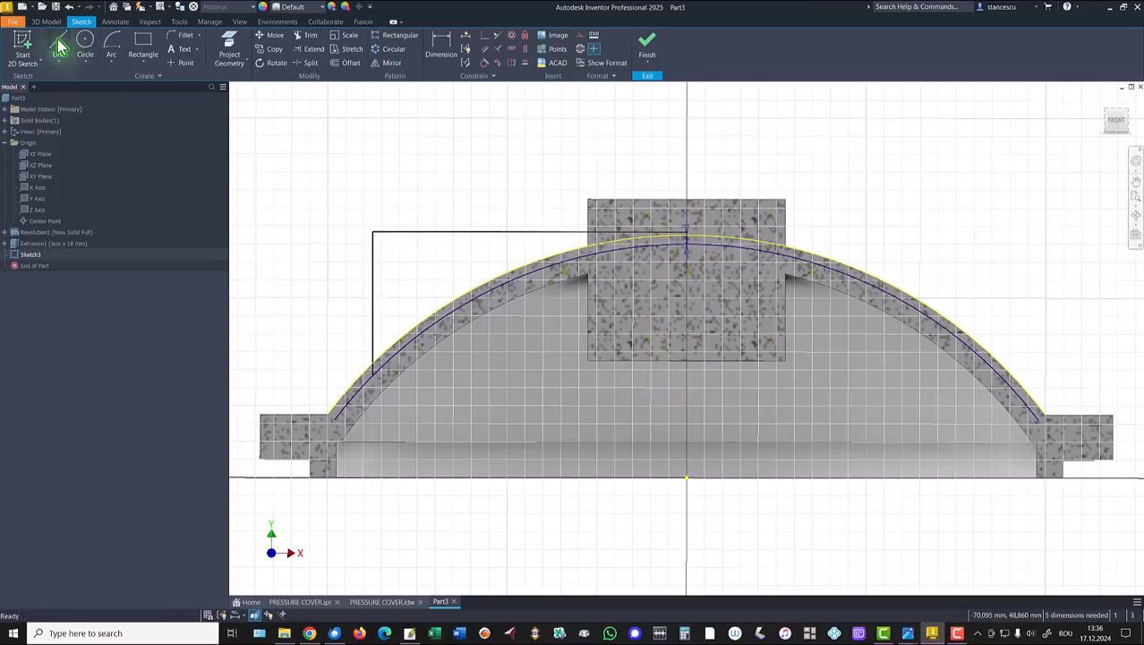
left_click(687, 232)
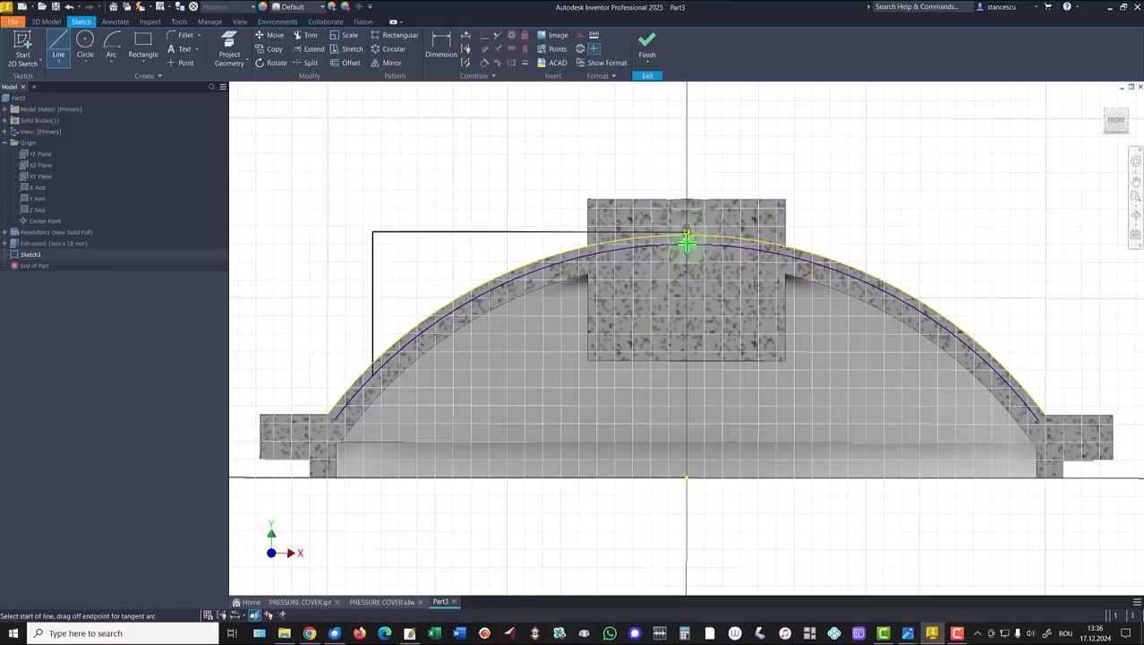
left_click(686, 245)
key("Escape")
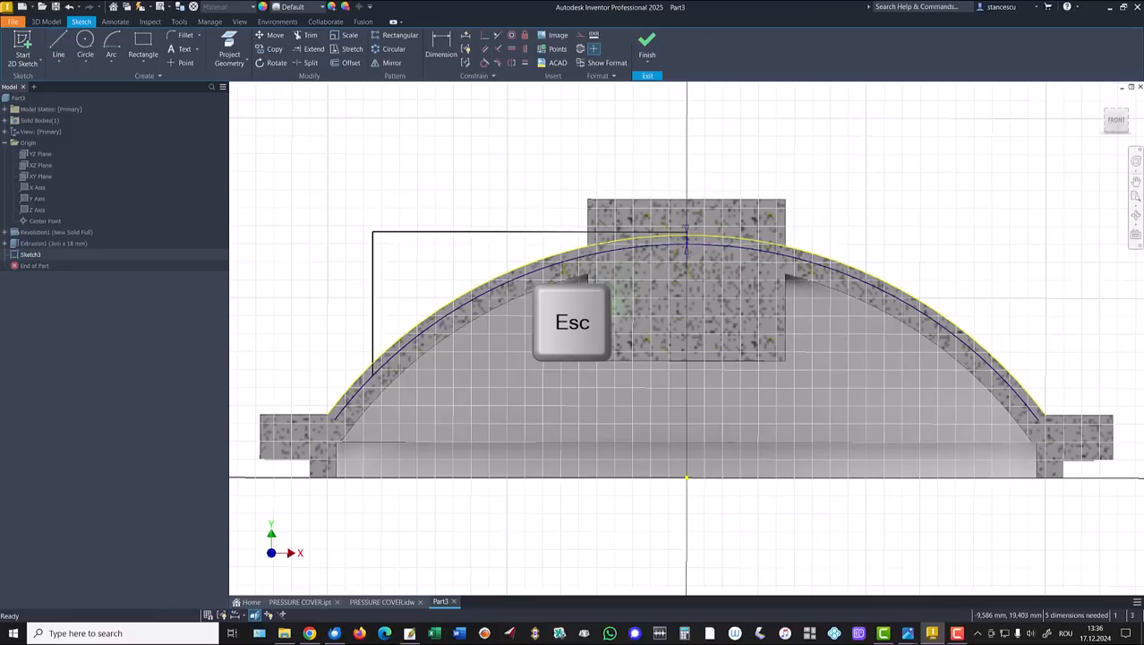
right_click(515, 276)
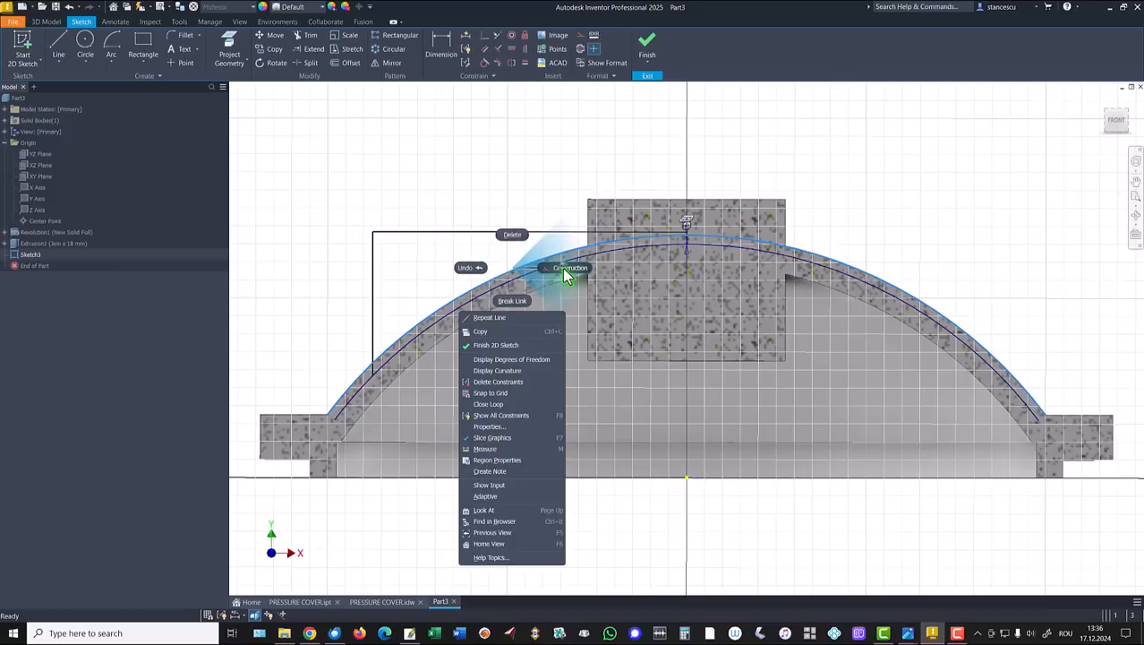
left_click(565, 271)
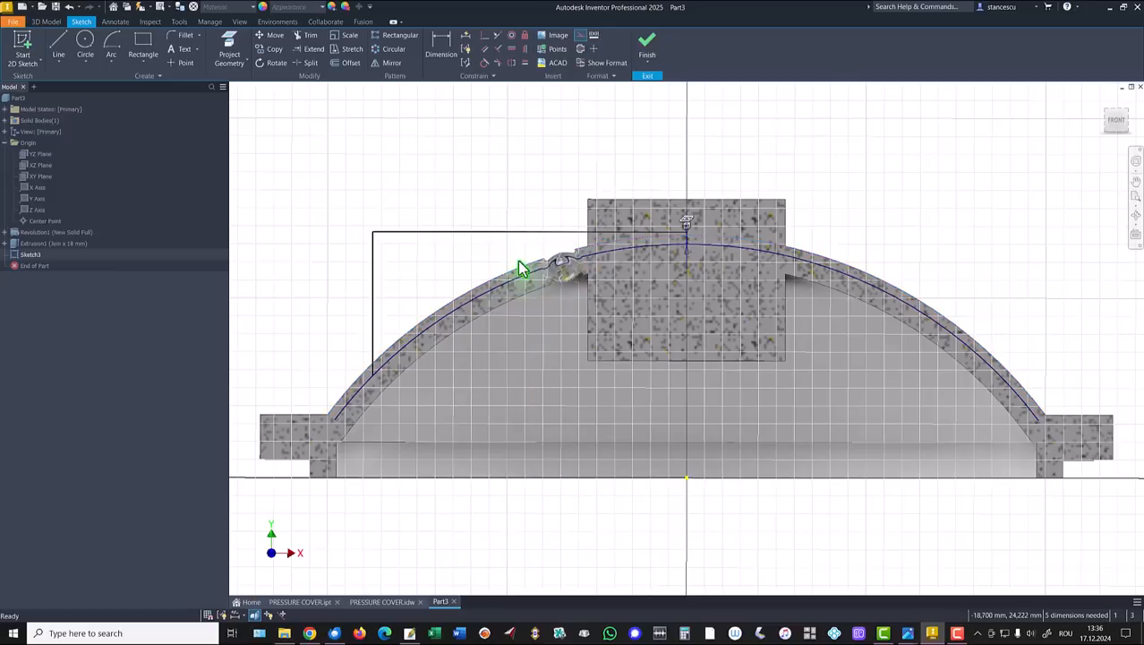
Step: Dimension the profile's horizontal top line 27 mm above the cover's base
left_click(439, 43)
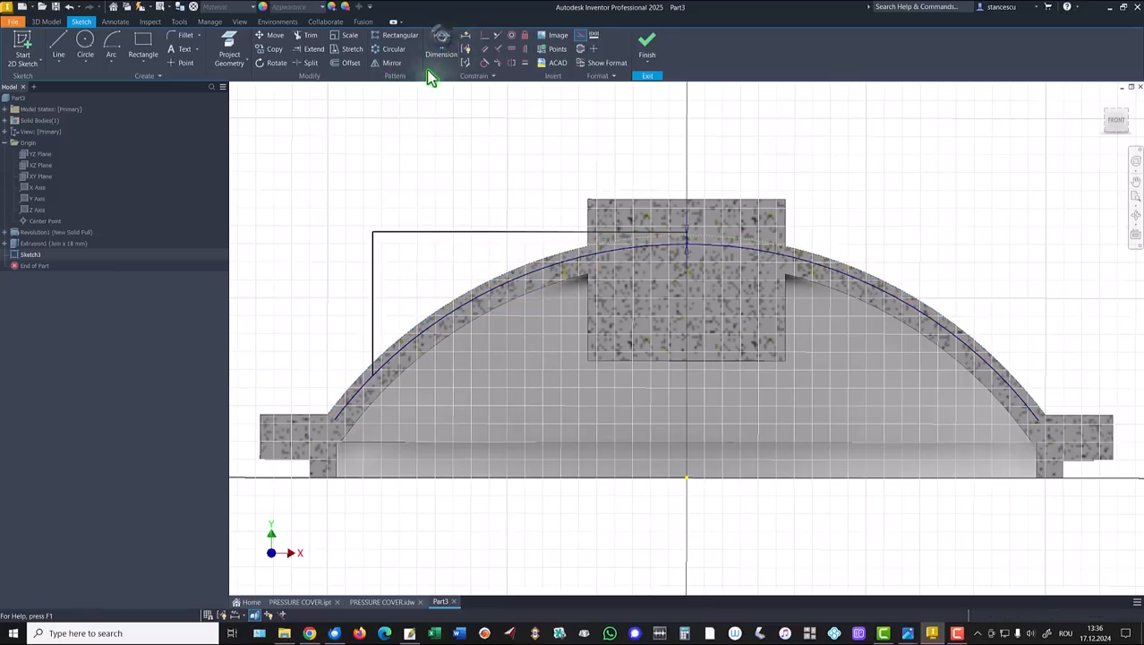
left_click(400, 233)
left_click(333, 421)
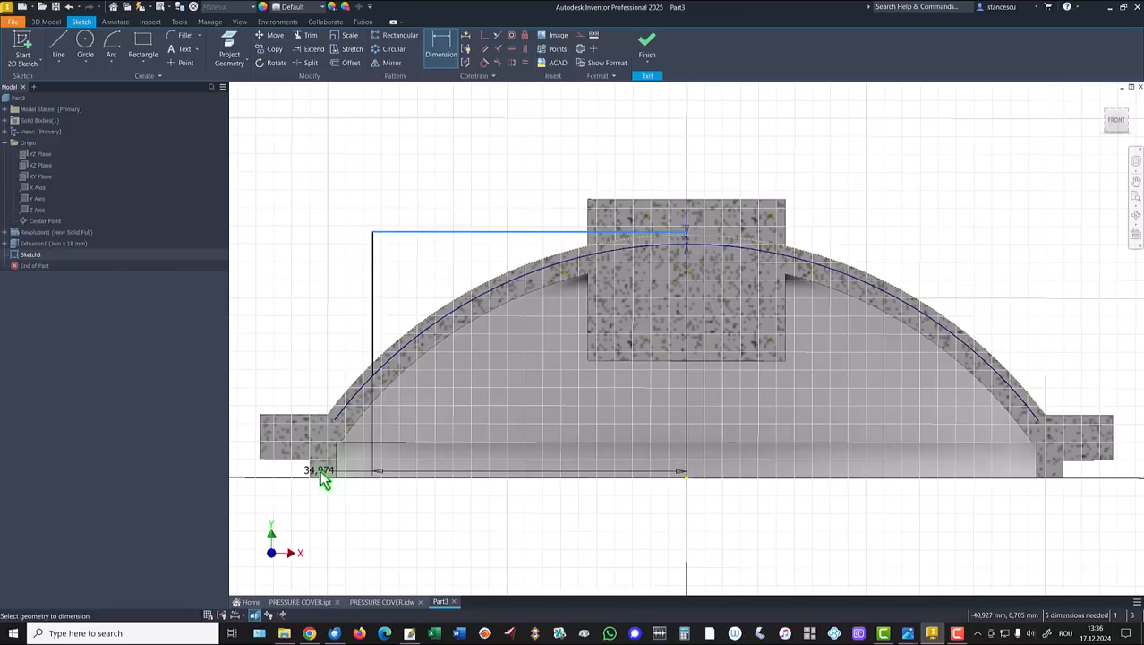
left_click(318, 475)
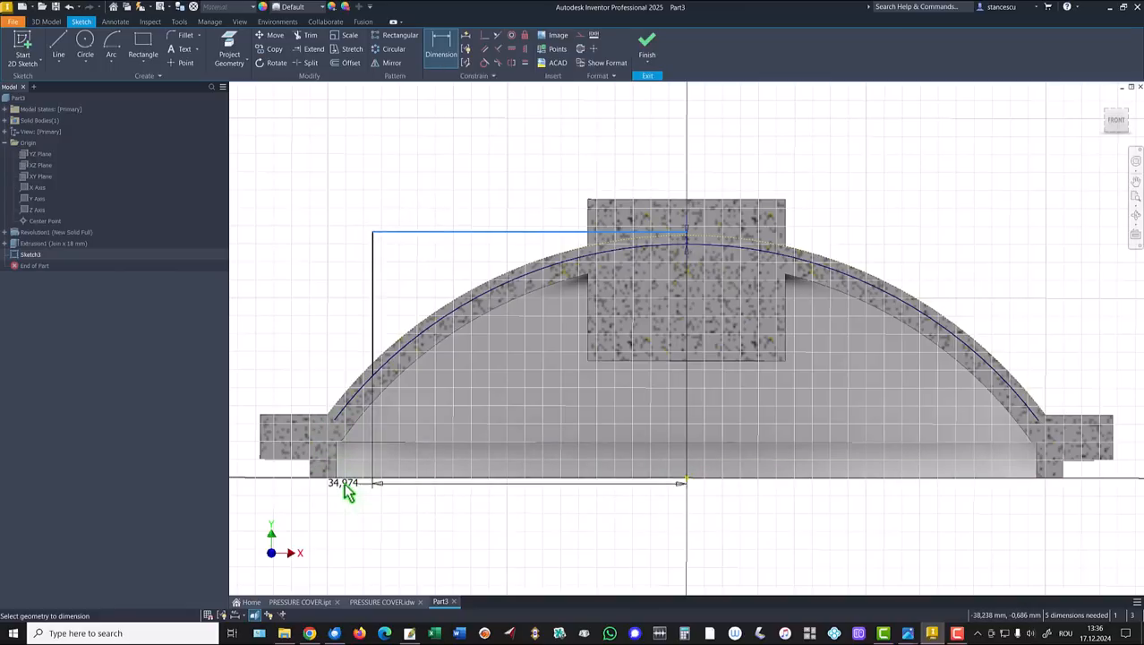
left_click(324, 475)
middle_click_drag(306, 371, 434, 360)
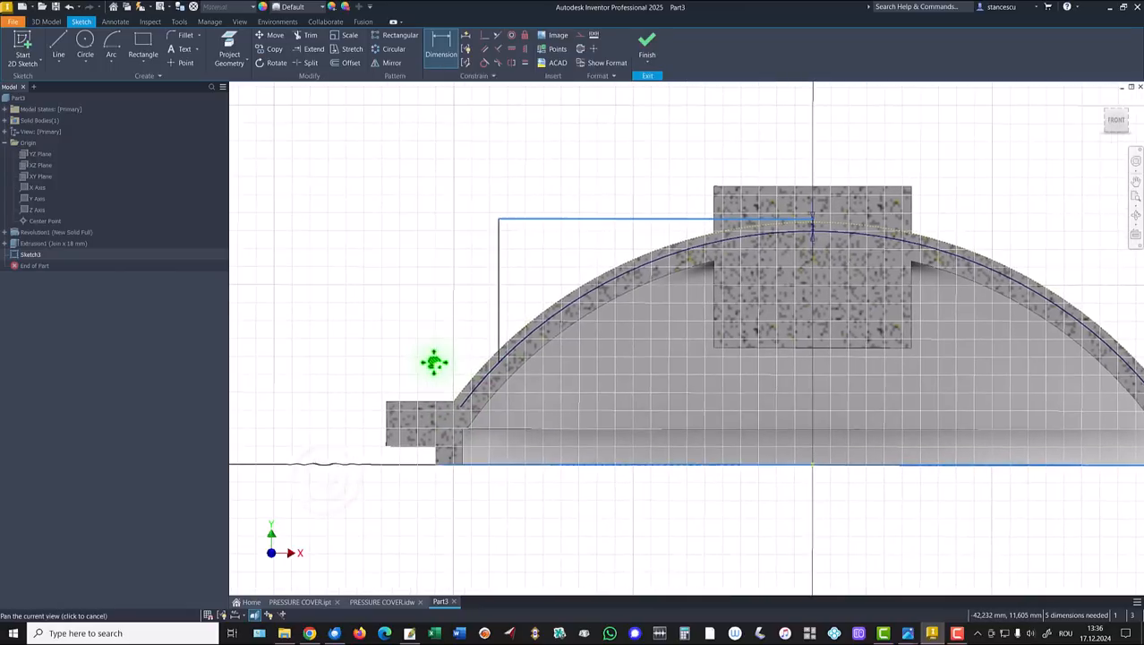
left_click(333, 365)
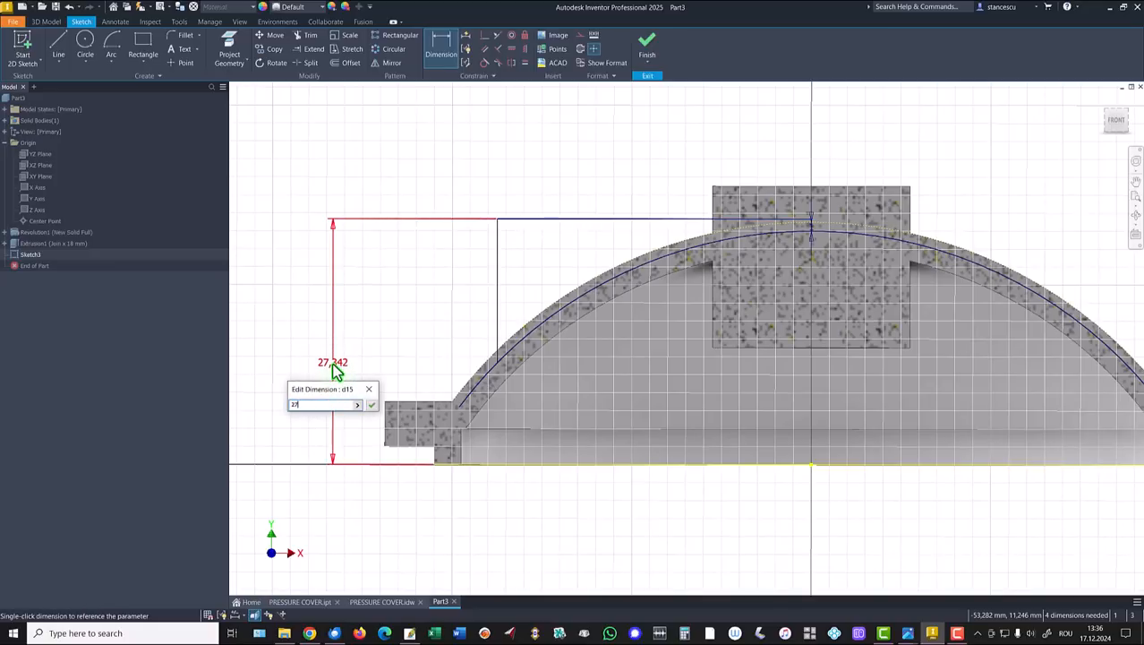
key("Return")
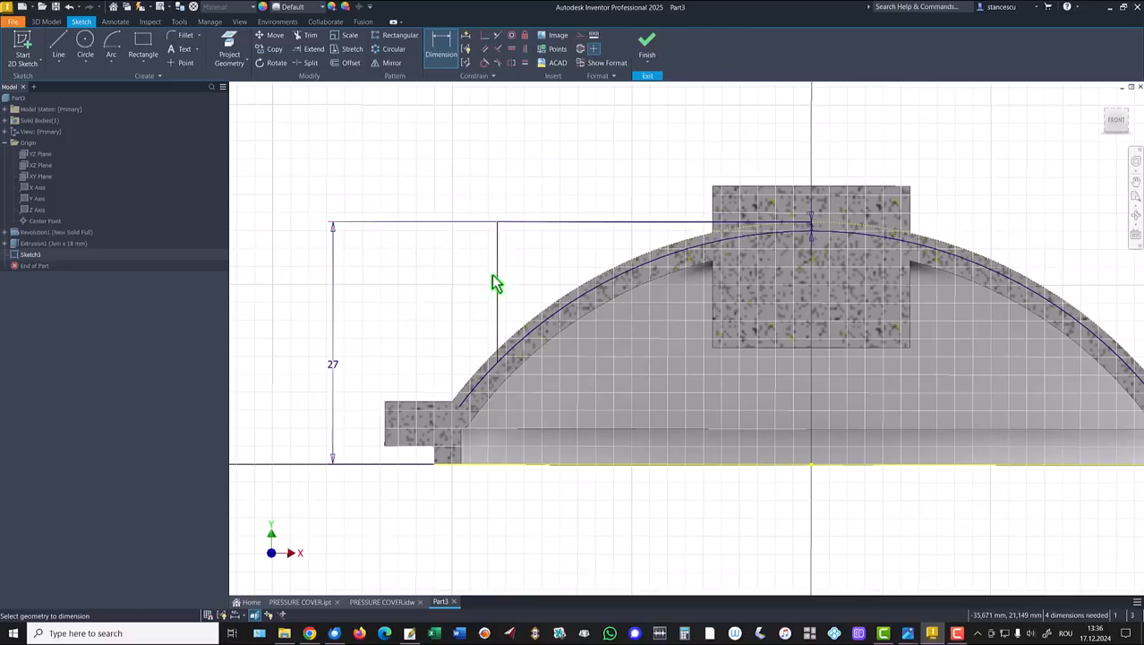
Step: Dimension the profile's outer vertical line 35 mm from the sketch origin
left_click(498, 245)
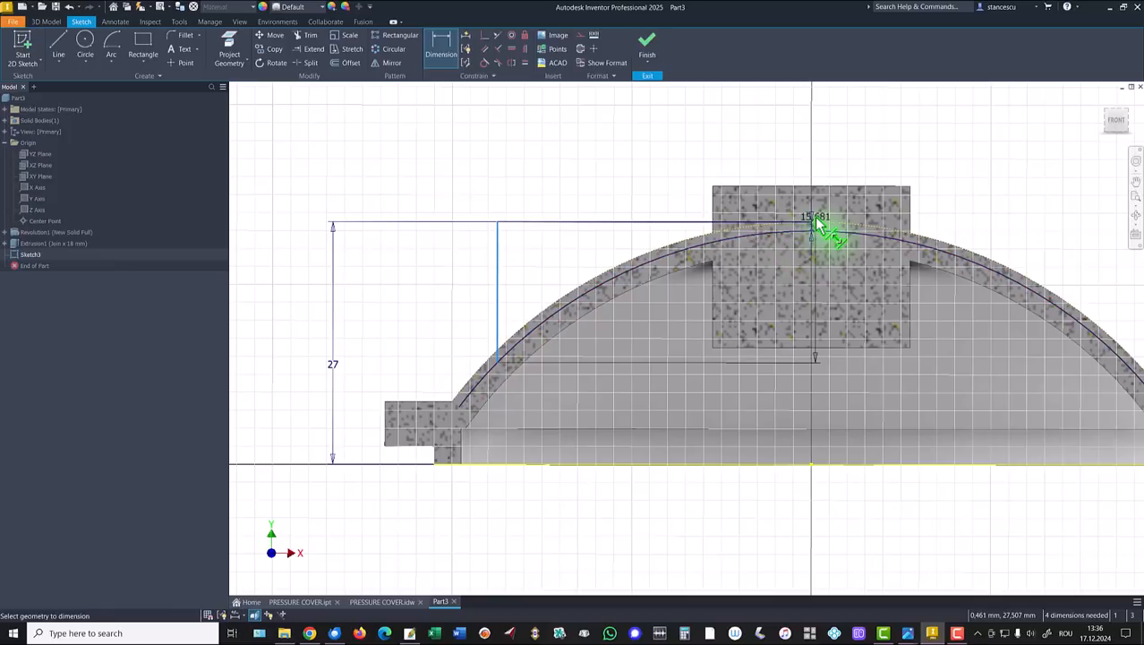
left_click(811, 463)
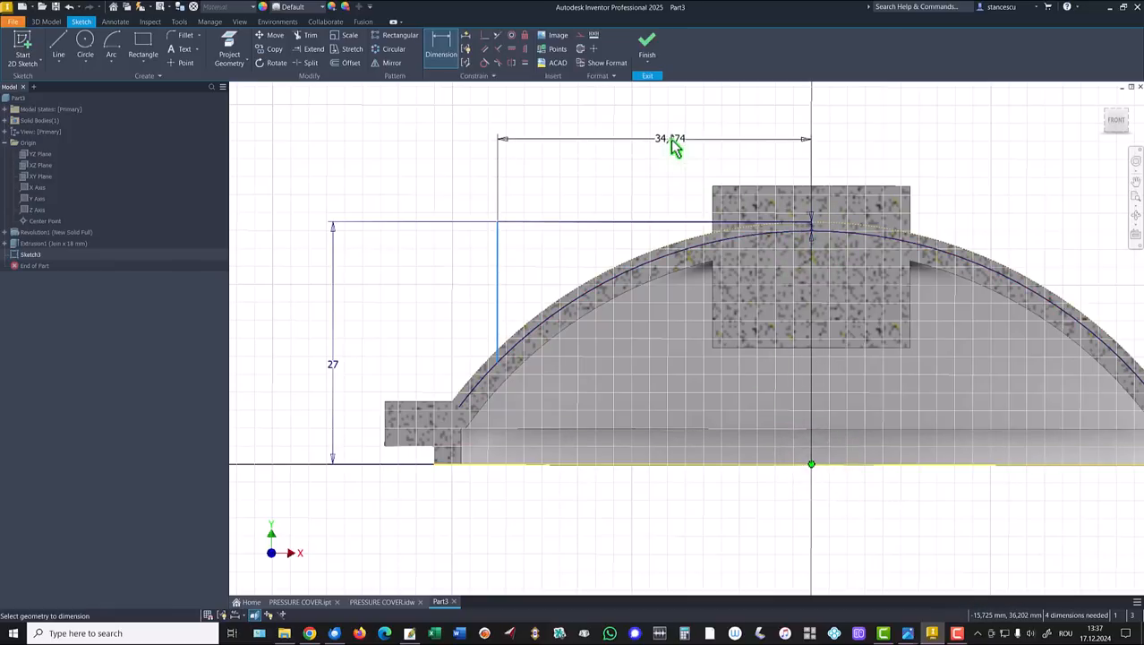
left_click(672, 143)
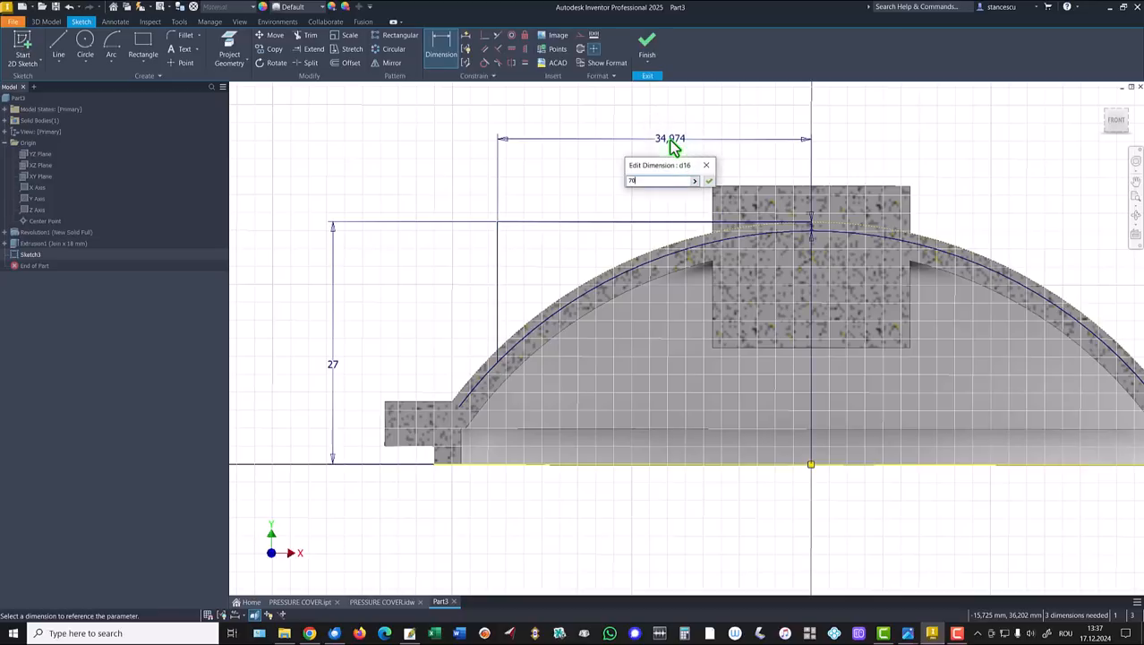
key("Return")
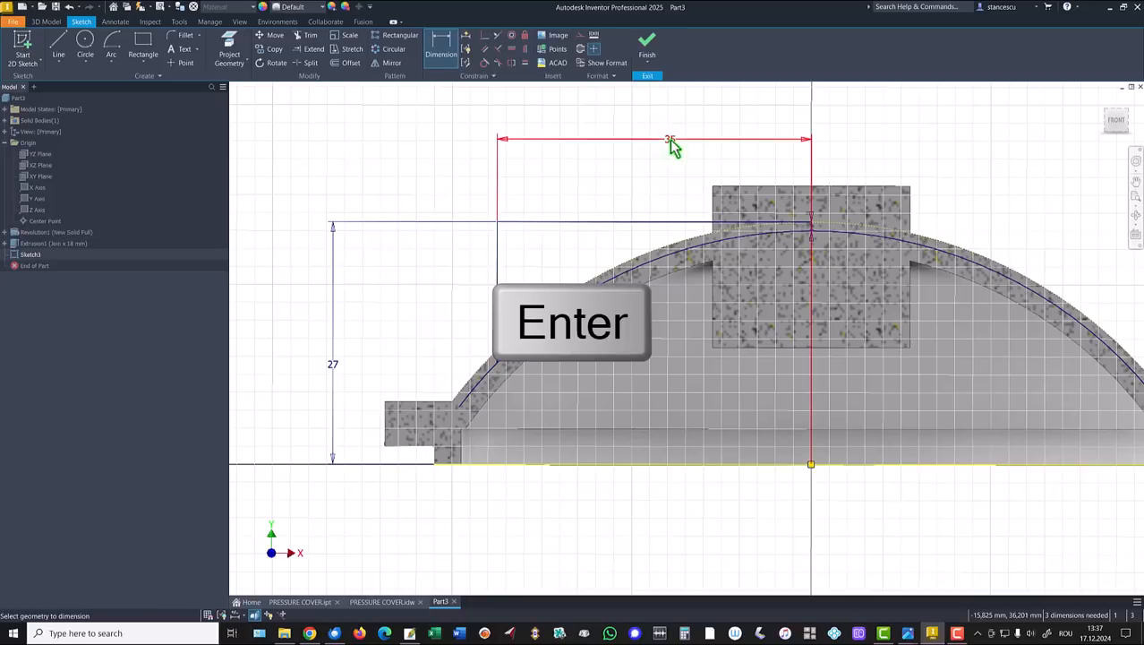
Step: Finish the sketch and extrude the rib profile symmetrically to a total width of 8 mm, joined to the body
left_click(646, 48)
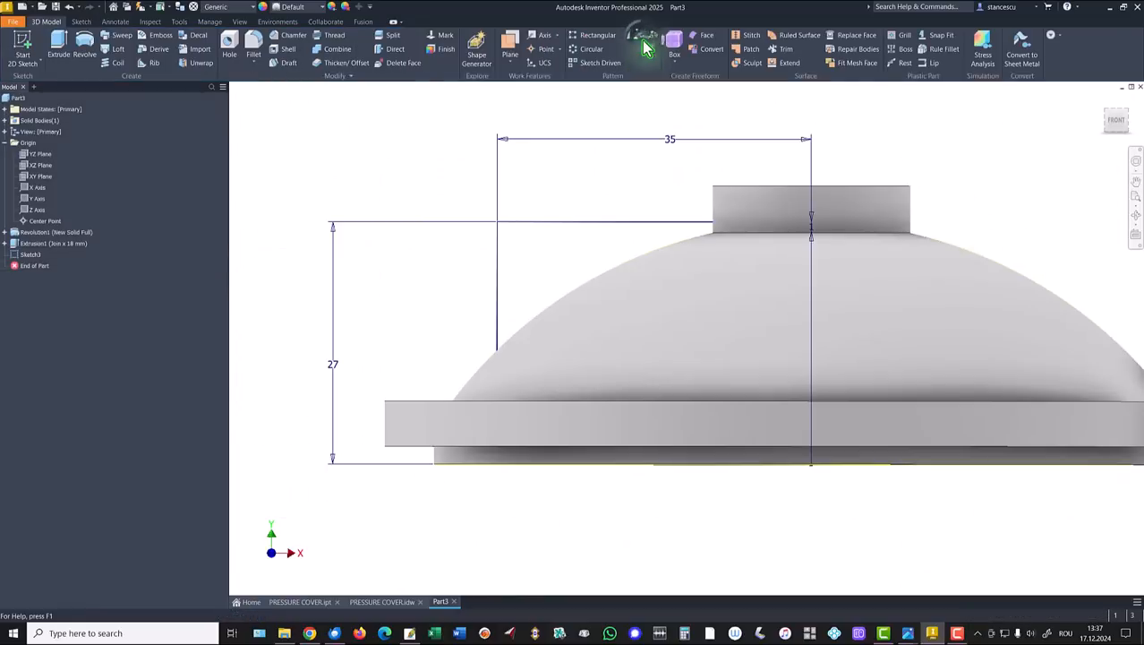
key("F6")
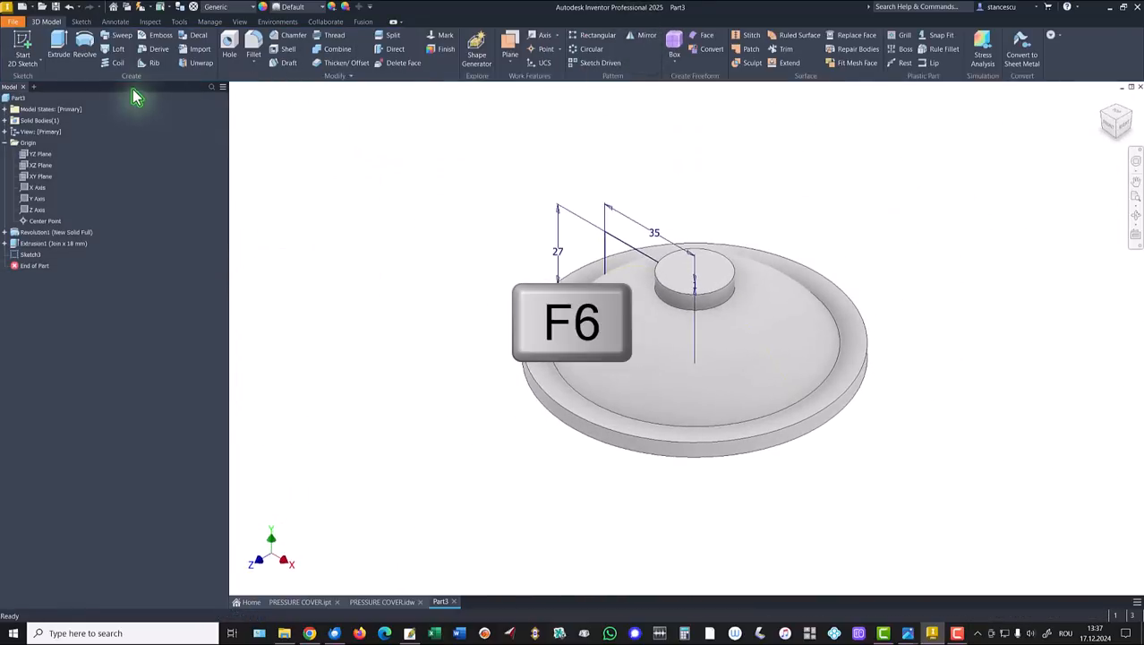
left_click(58, 45)
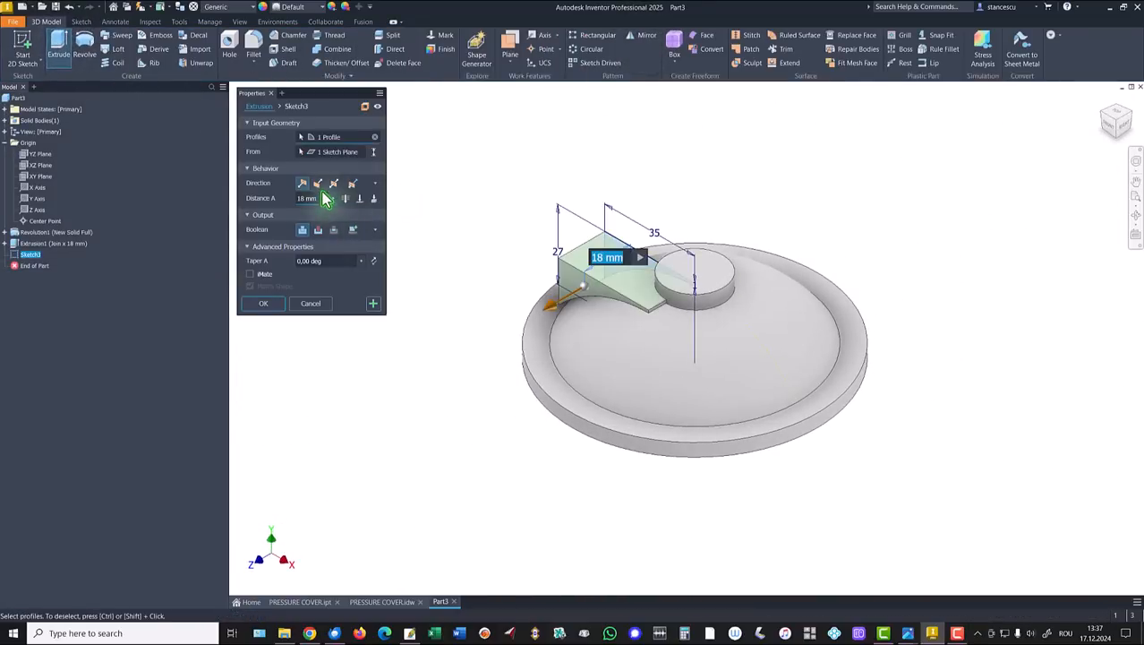
left_click(333, 184)
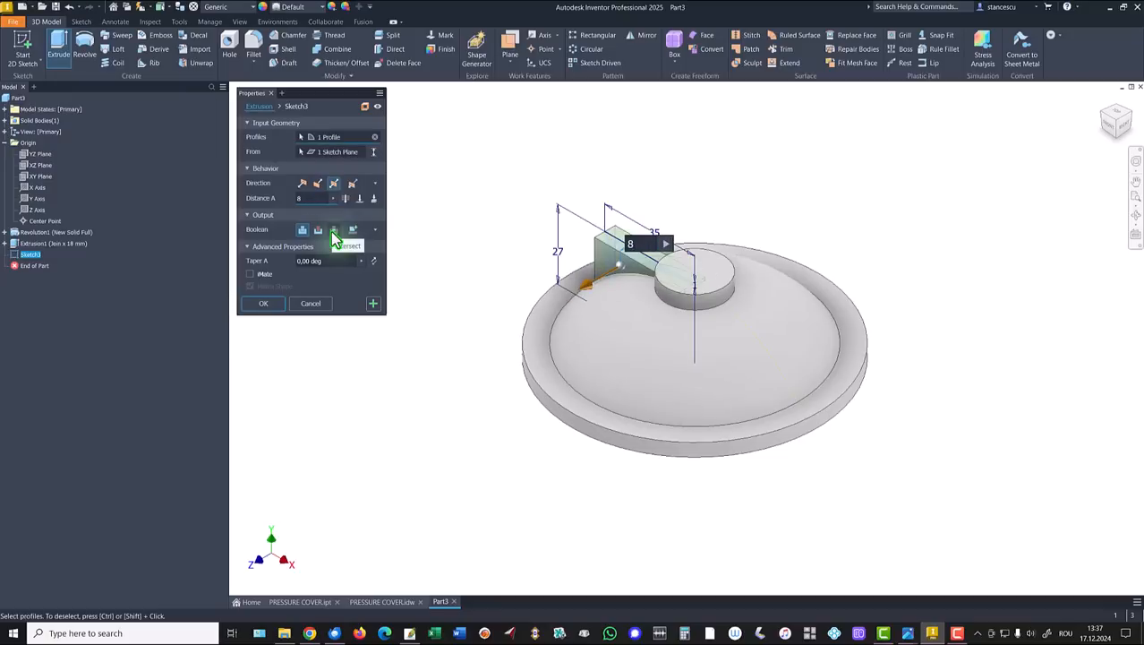
left_click(280, 305)
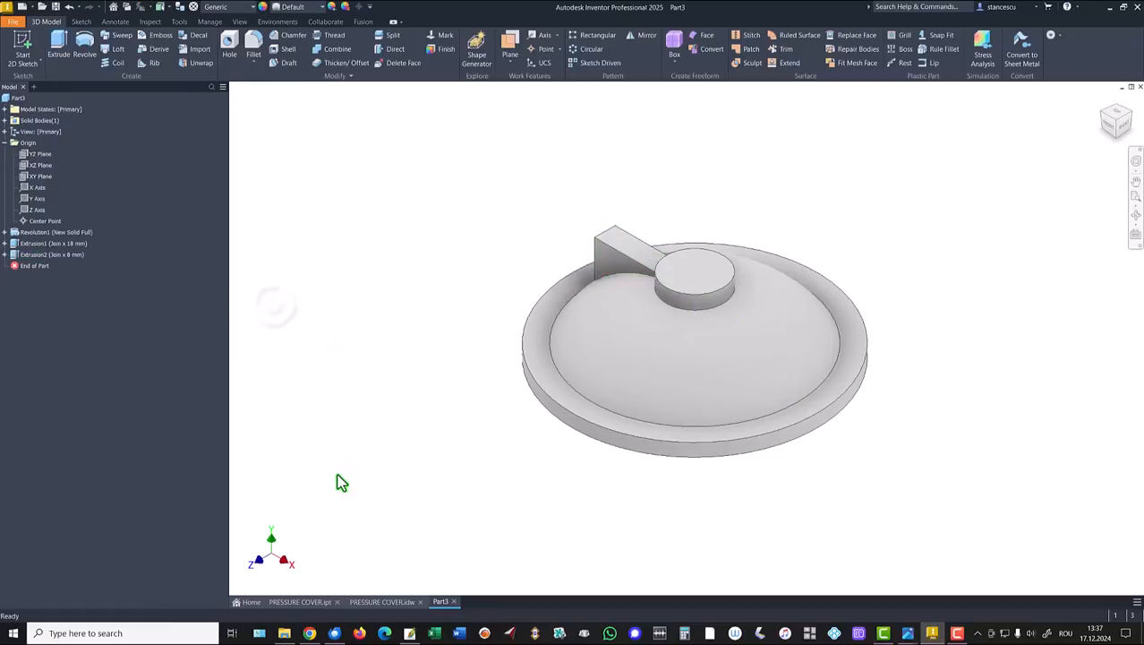
Step: Check the rib dimensions in the PRESSURE COVER drawing, and fillet the rib's upper outer edge with a 5 mm radius
left_click(381, 602)
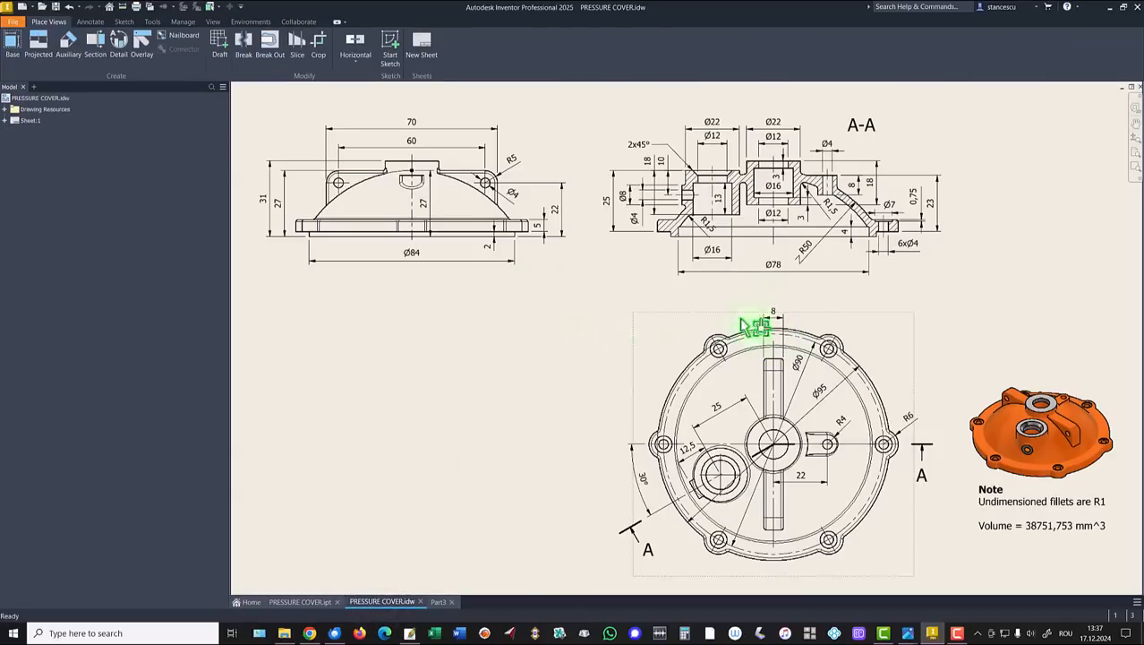
left_click(434, 603)
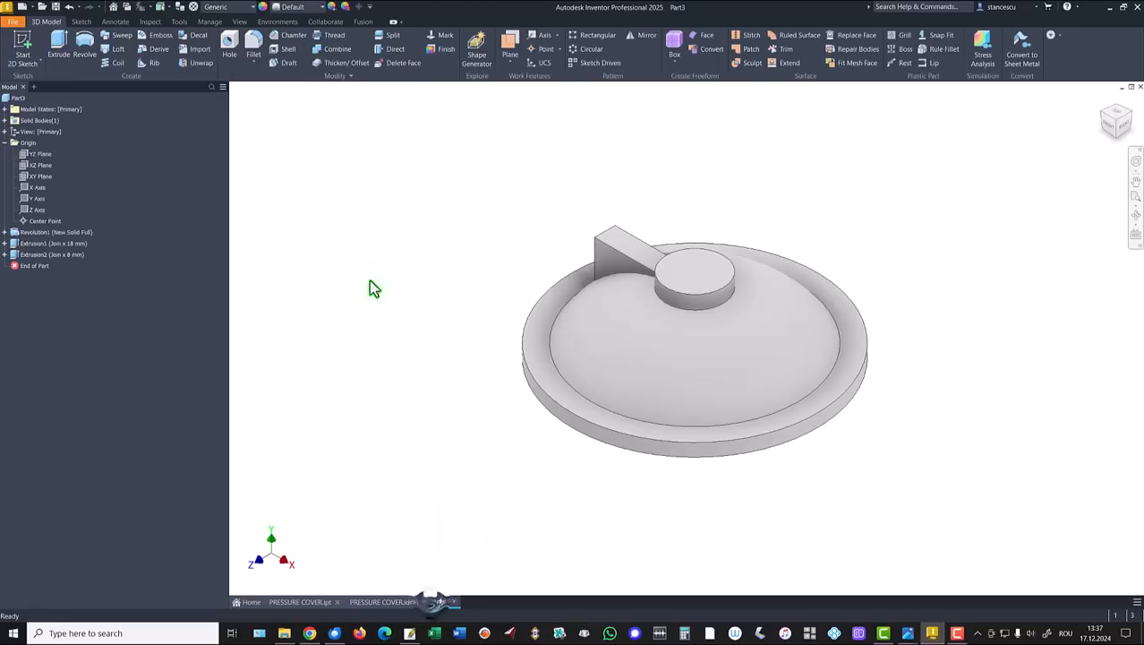
left_click(255, 52)
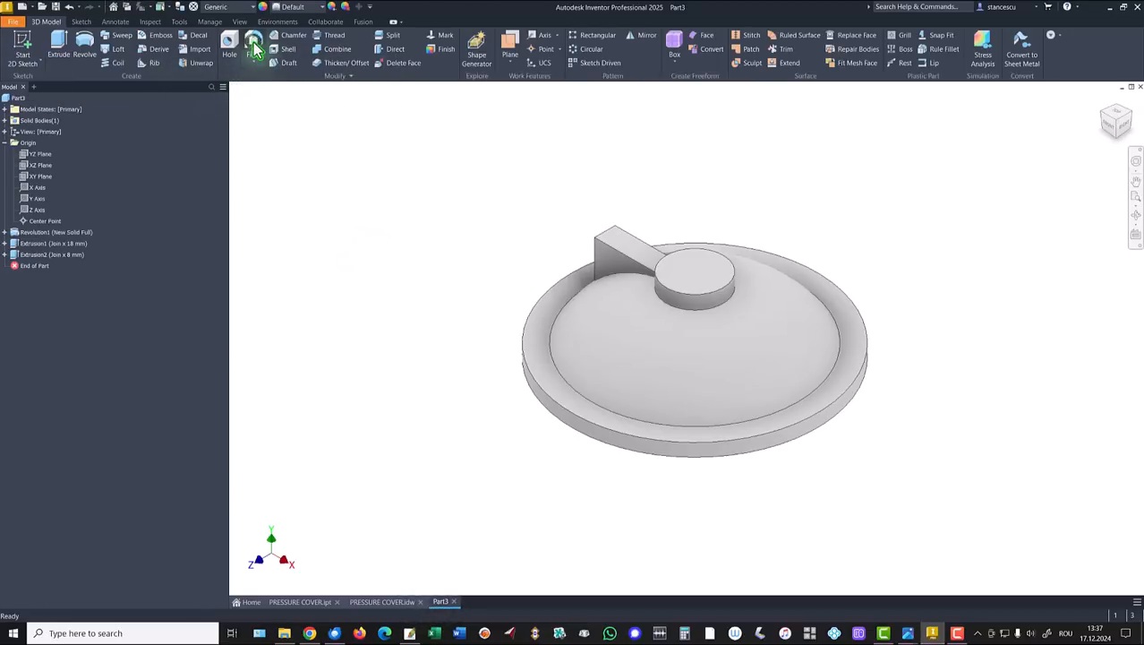
left_click(604, 231)
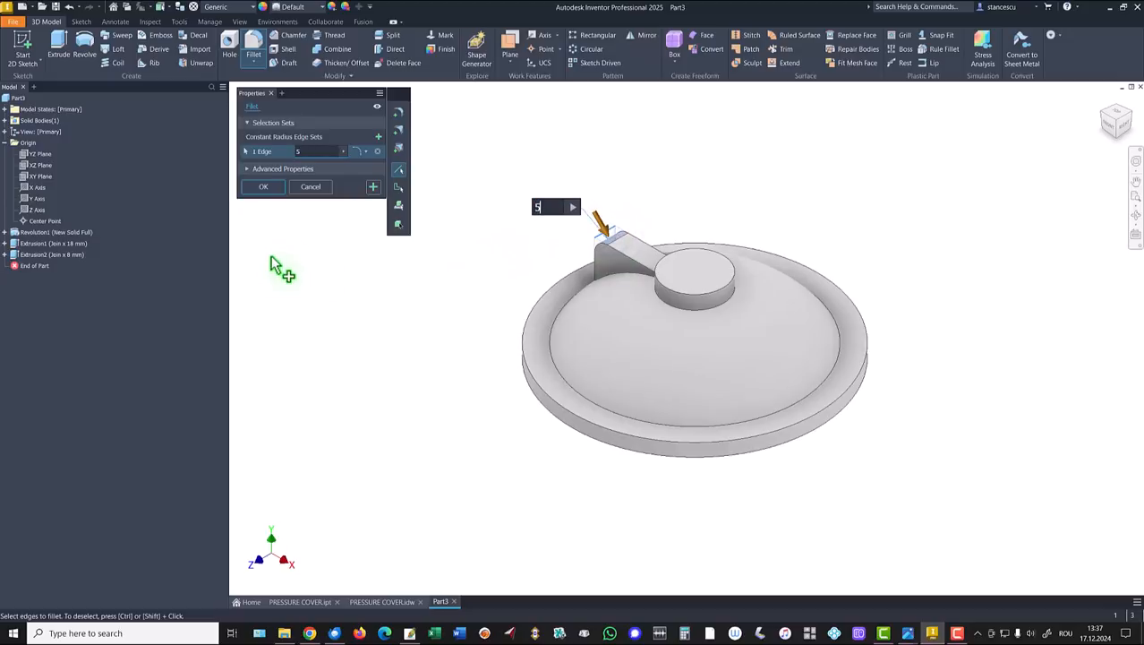
left_click(269, 188)
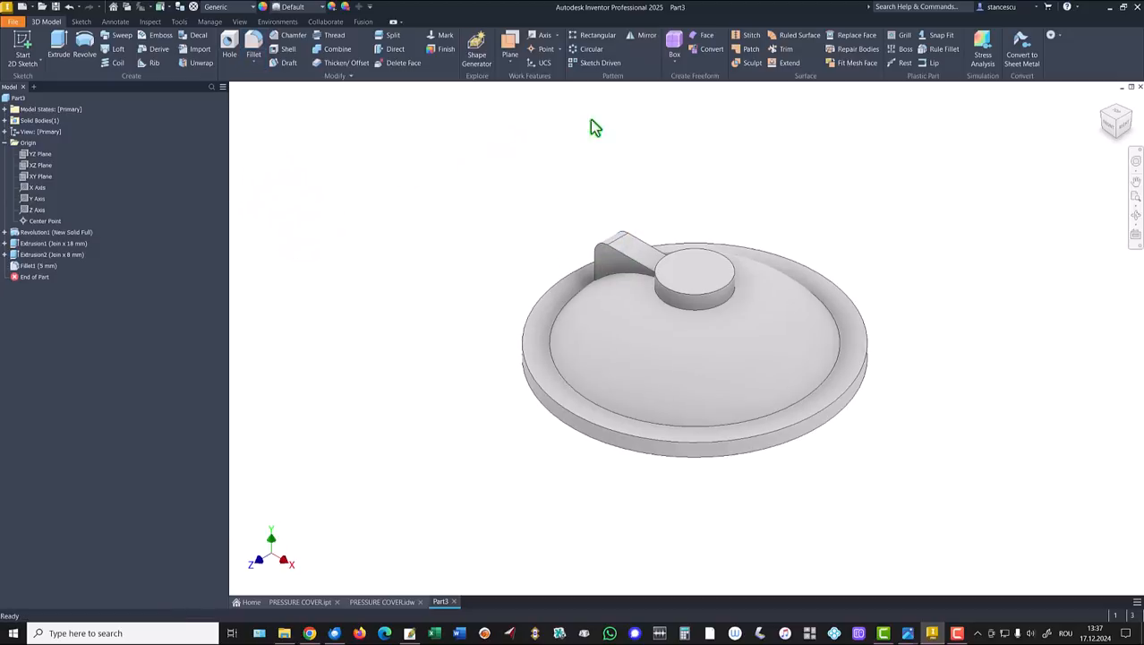
Step: Mirror the rib extrusion and its fillet about the YZ plane
left_click(643, 36)
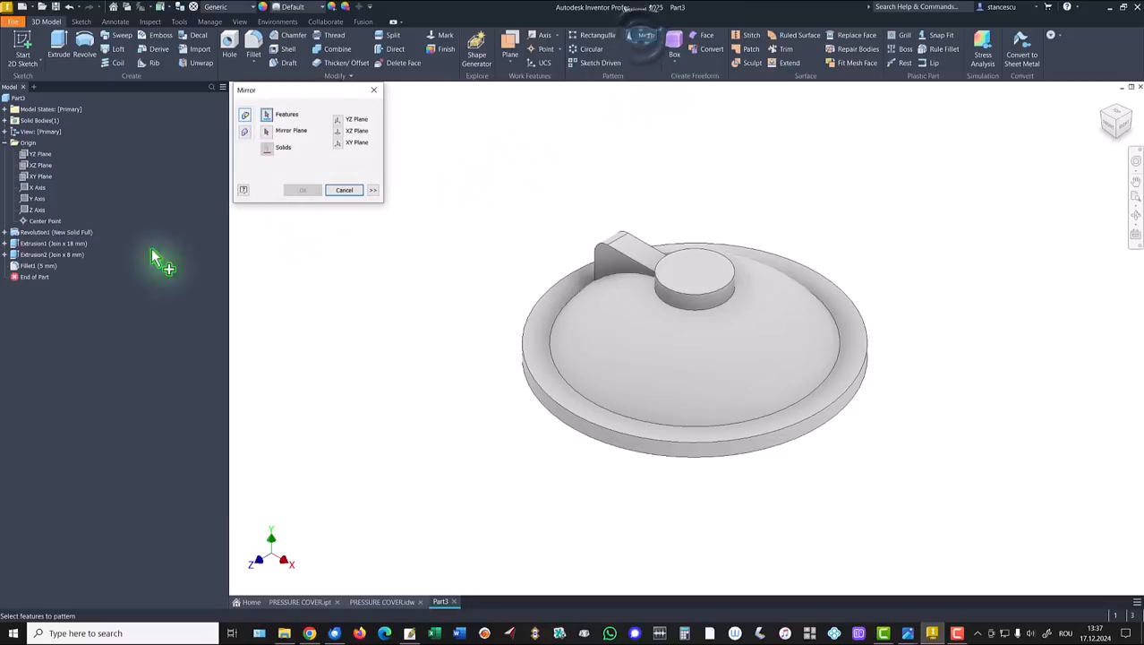
left_click(30, 254)
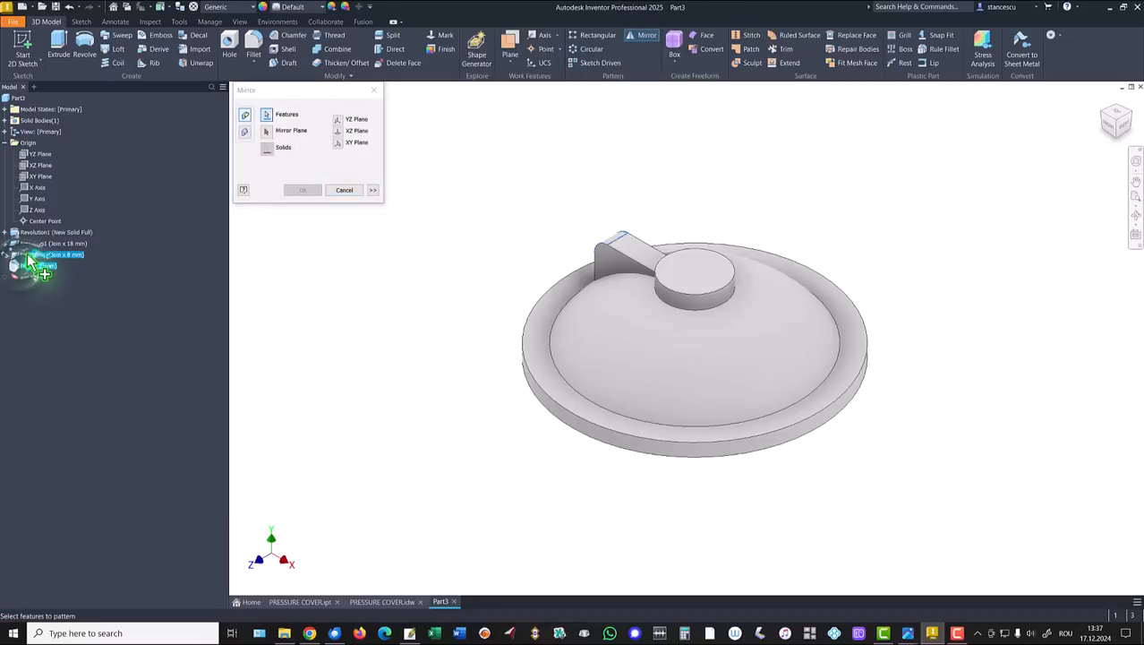
left_click(268, 134)
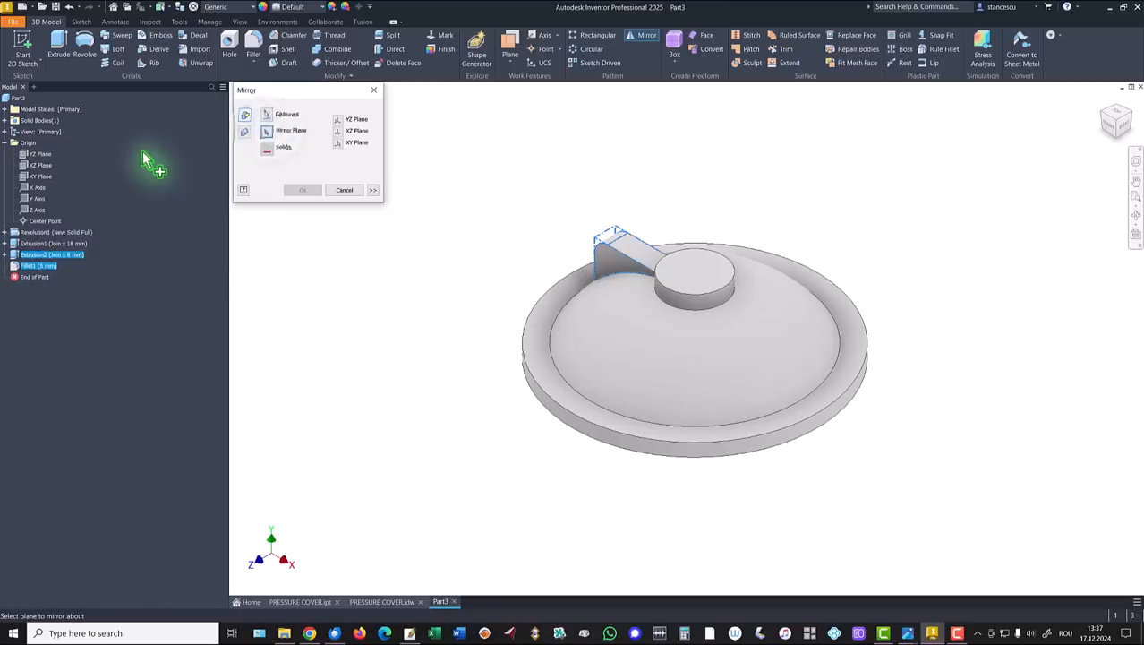
left_click(41, 156)
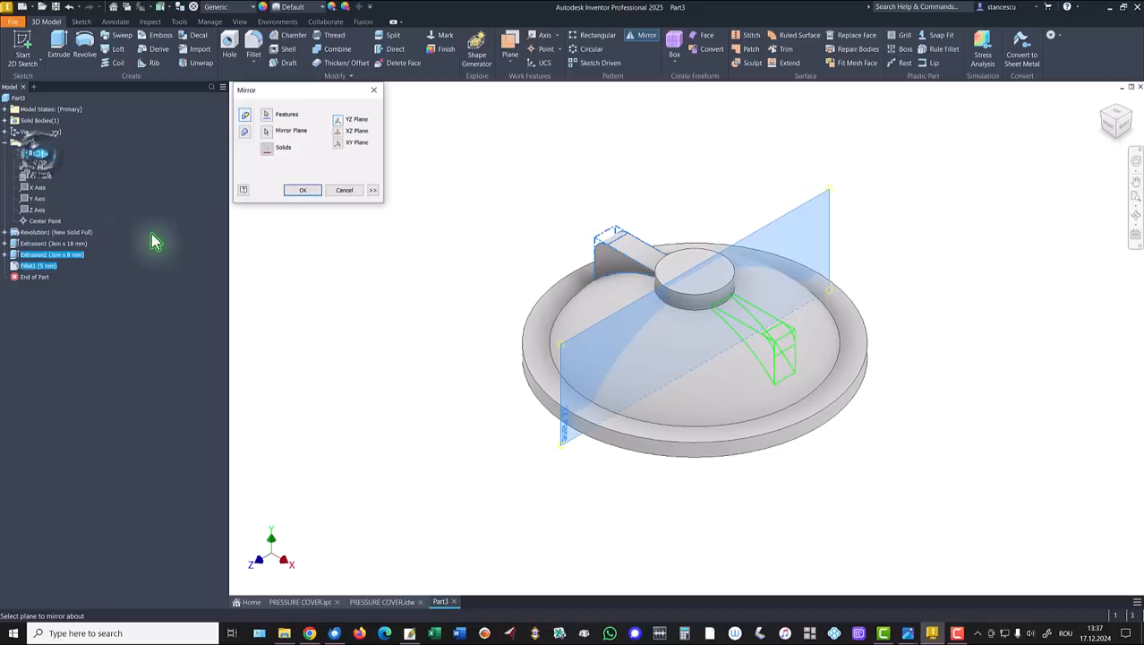
left_click(303, 191)
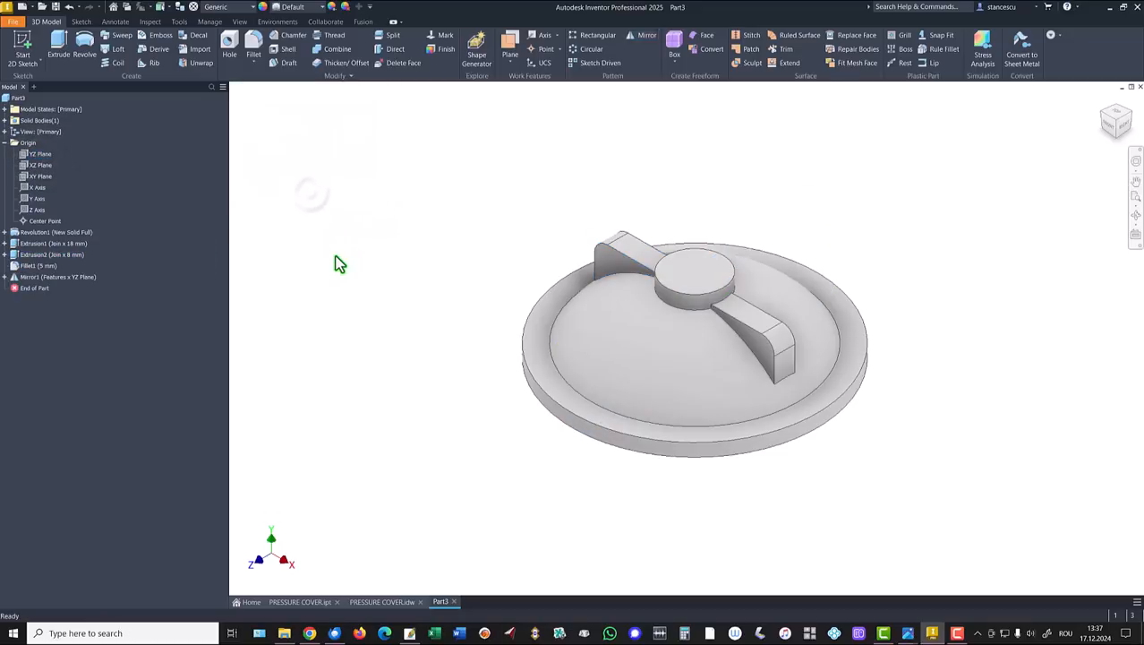
Step: Consult the PRESSURE COVER drawing for the remaining features, and return to the part
left_click(382, 601)
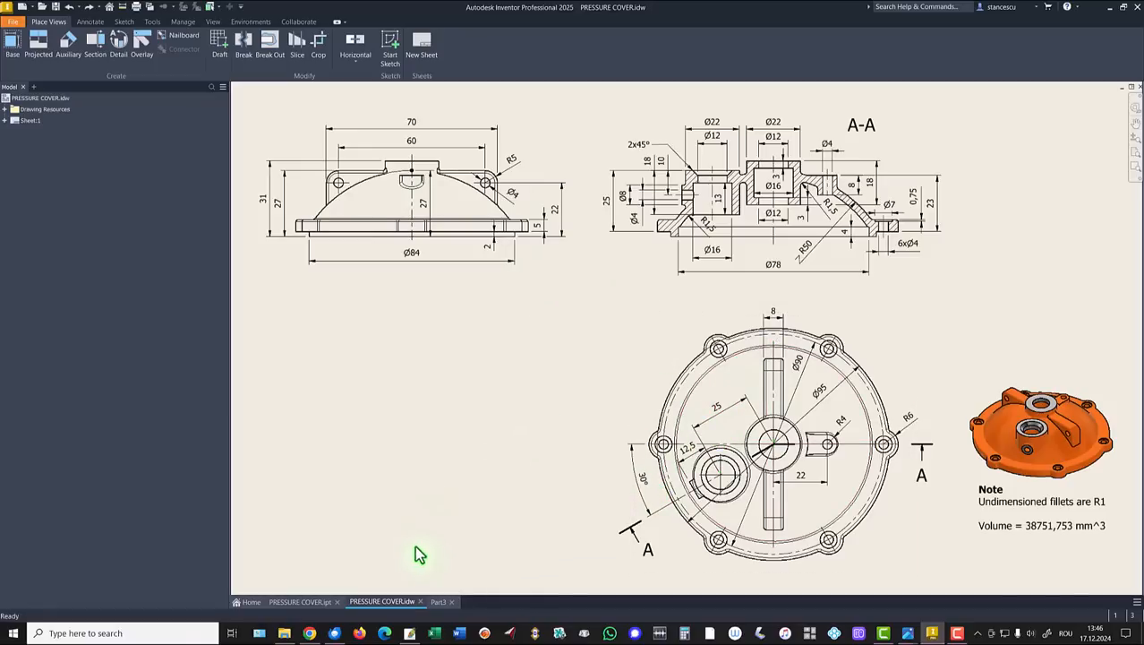
left_click(439, 601)
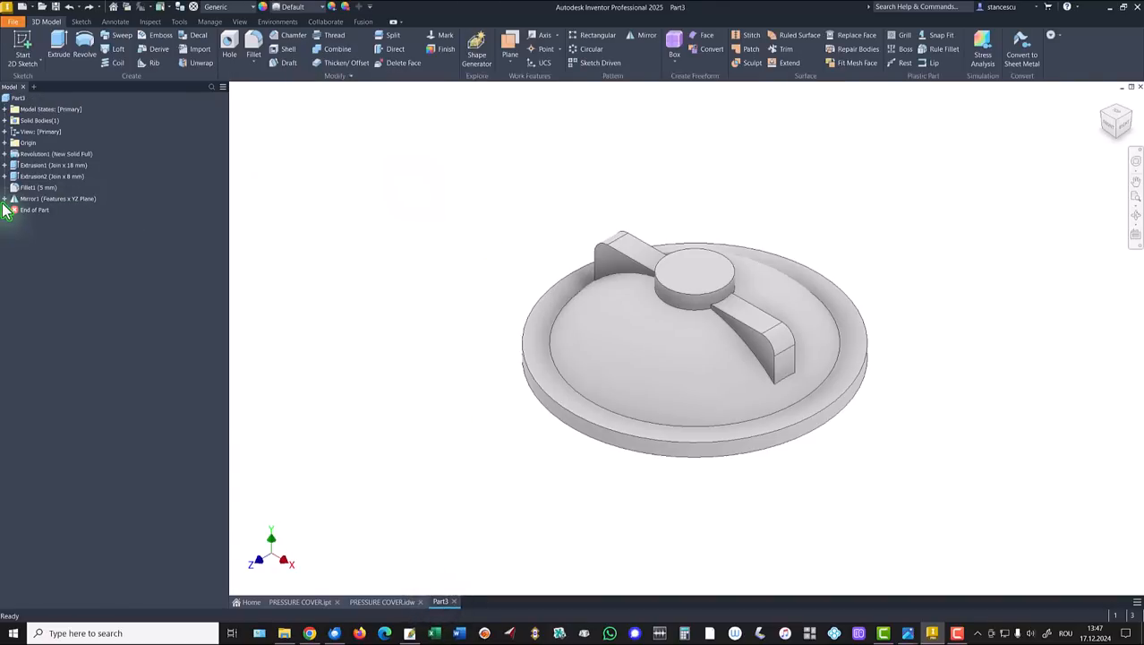
Step: Create a work plane through the Y axis at an angle of 90+30 degrees to the XY plane
left_click(5, 142)
left_click(509, 43)
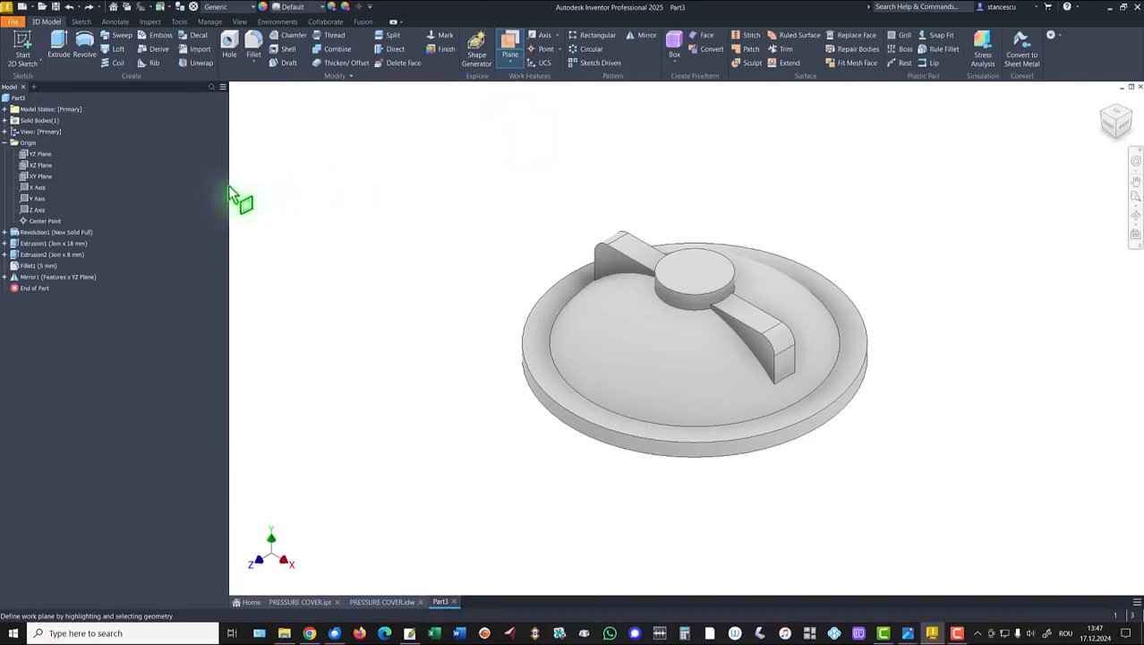
left_click(35, 176)
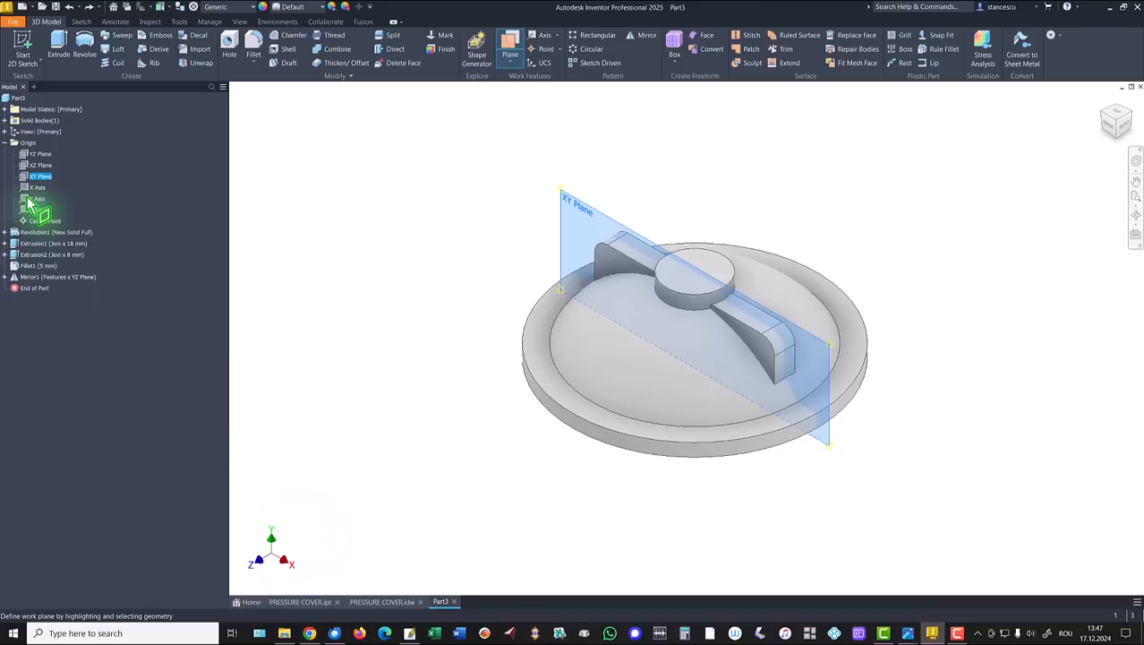
left_click(34, 198)
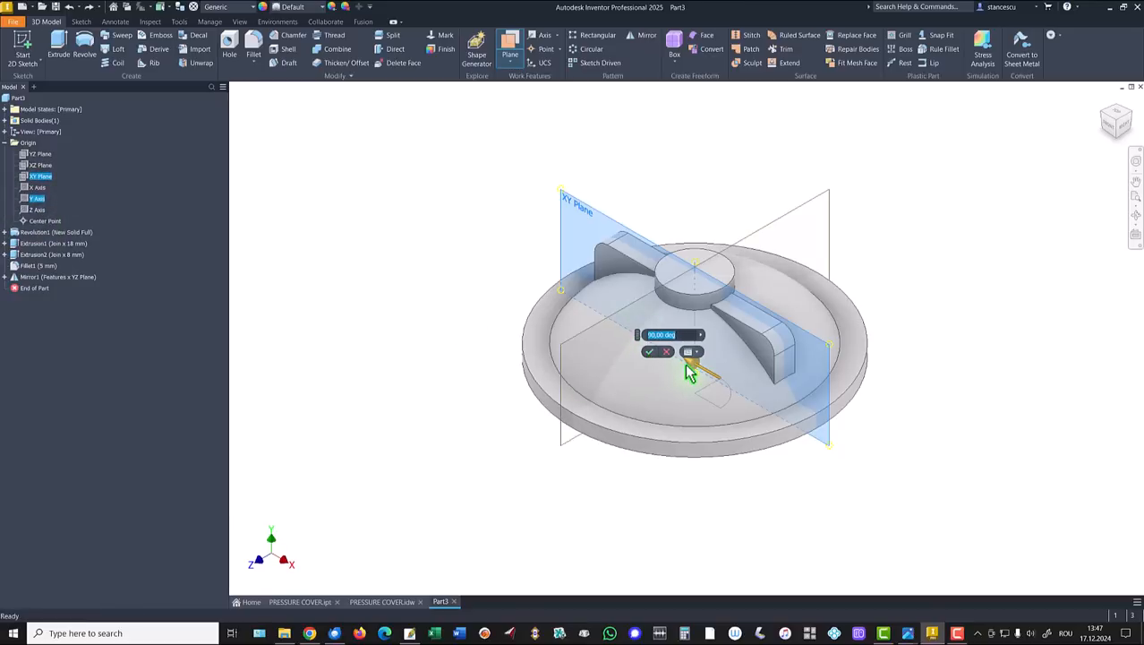
mouse_move(689, 364)
left_mouse_down()
mouse_move(692, 377)
mouse_move(678, 384)
mouse_move(677, 373)
left_mouse_up()
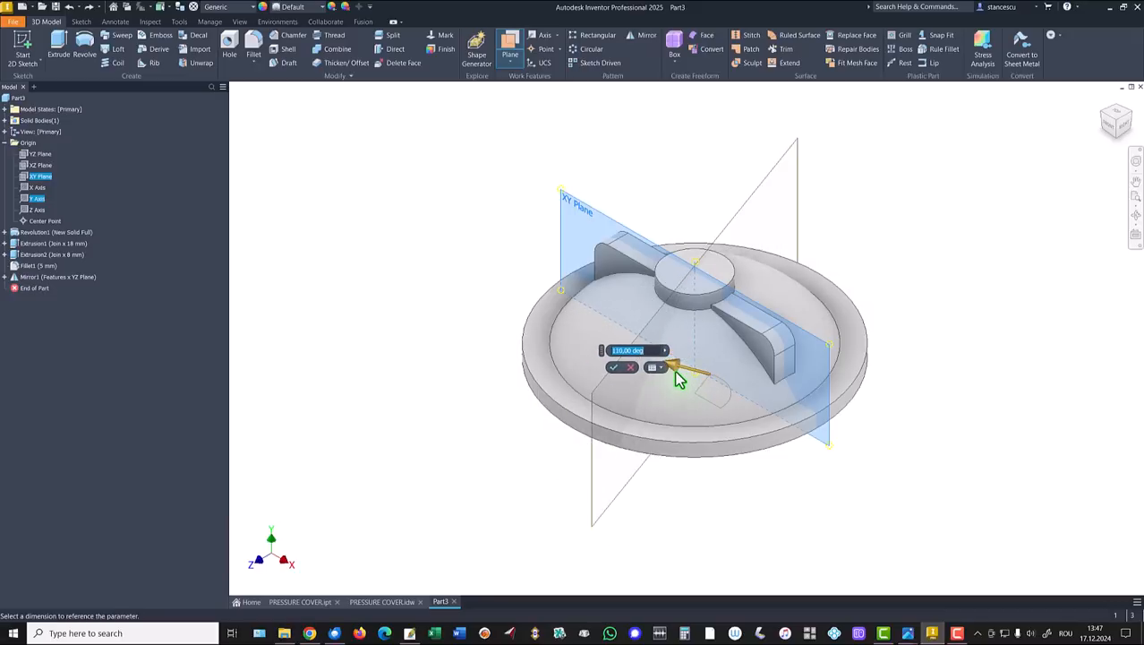
type("/")
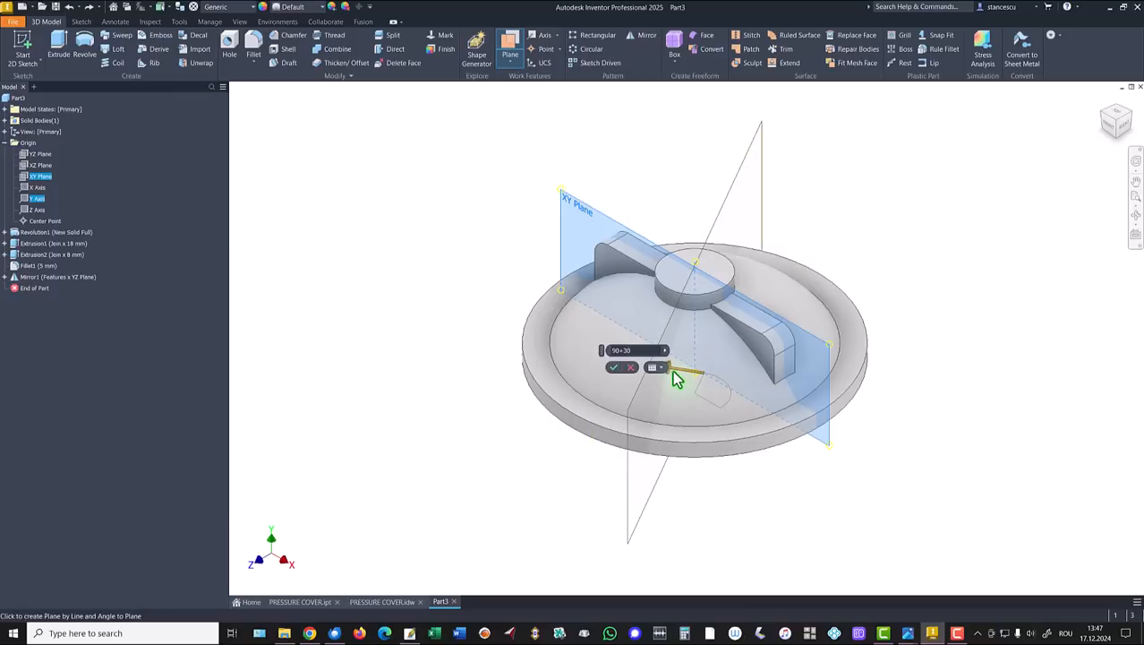
left_click(615, 368)
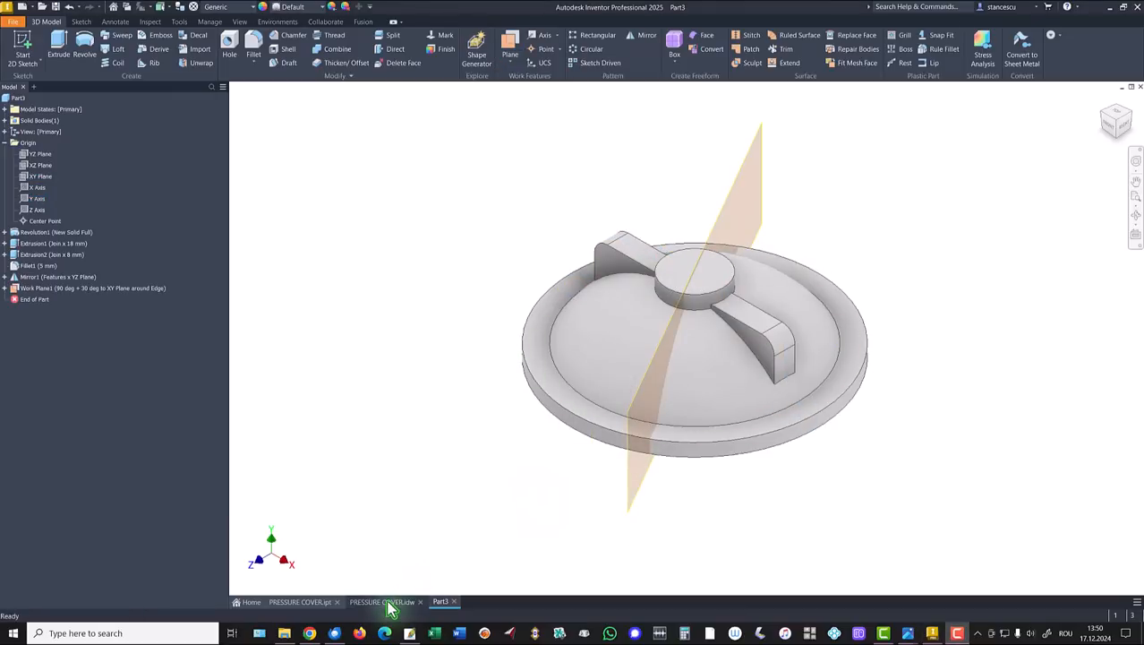
Step: Check the offset boss dimensions in the PRESSURE COVER drawing, and start a sketch on the angled work plane with the graphics sliced
left_click(387, 602)
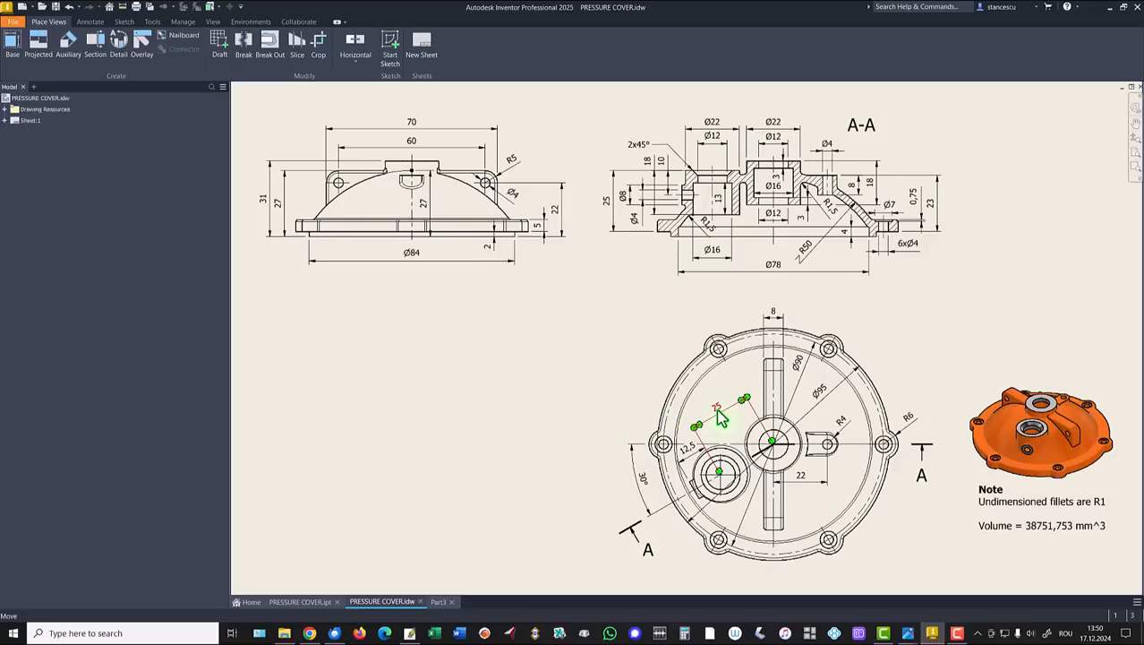
left_click(435, 391)
left_click(441, 604)
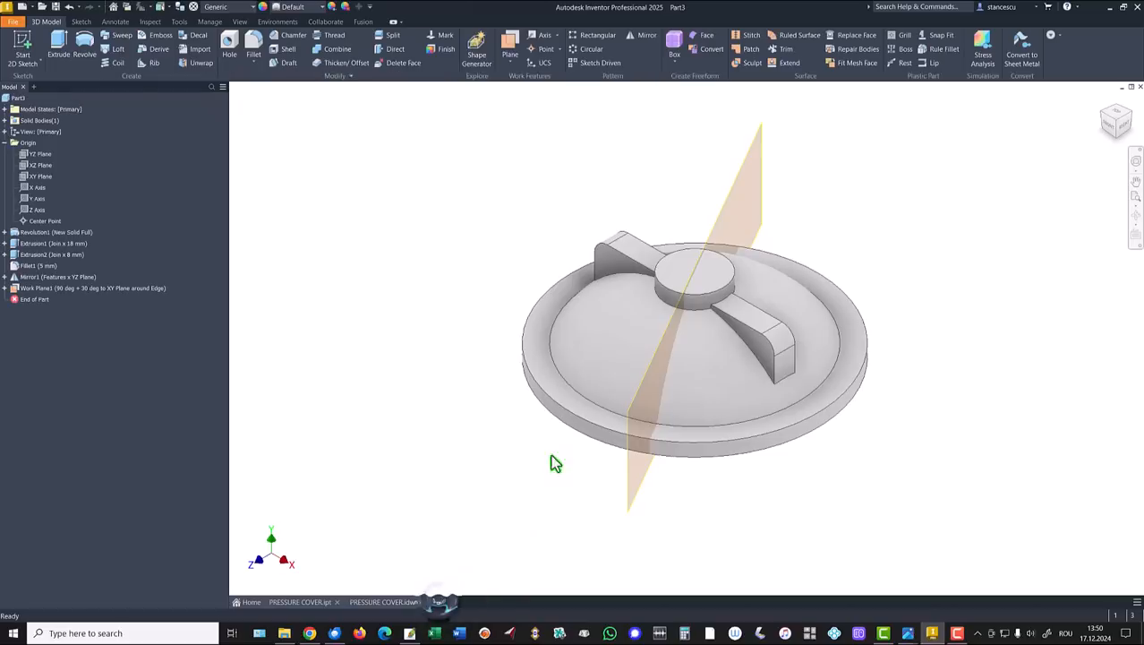
left_click(647, 474)
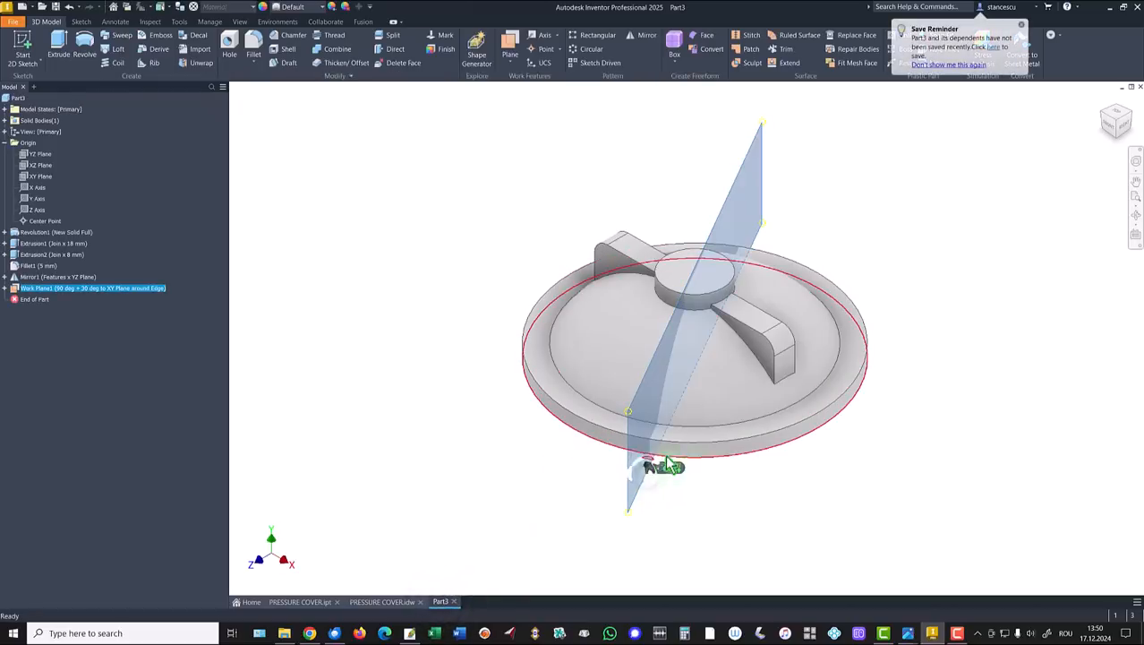
left_click(677, 472)
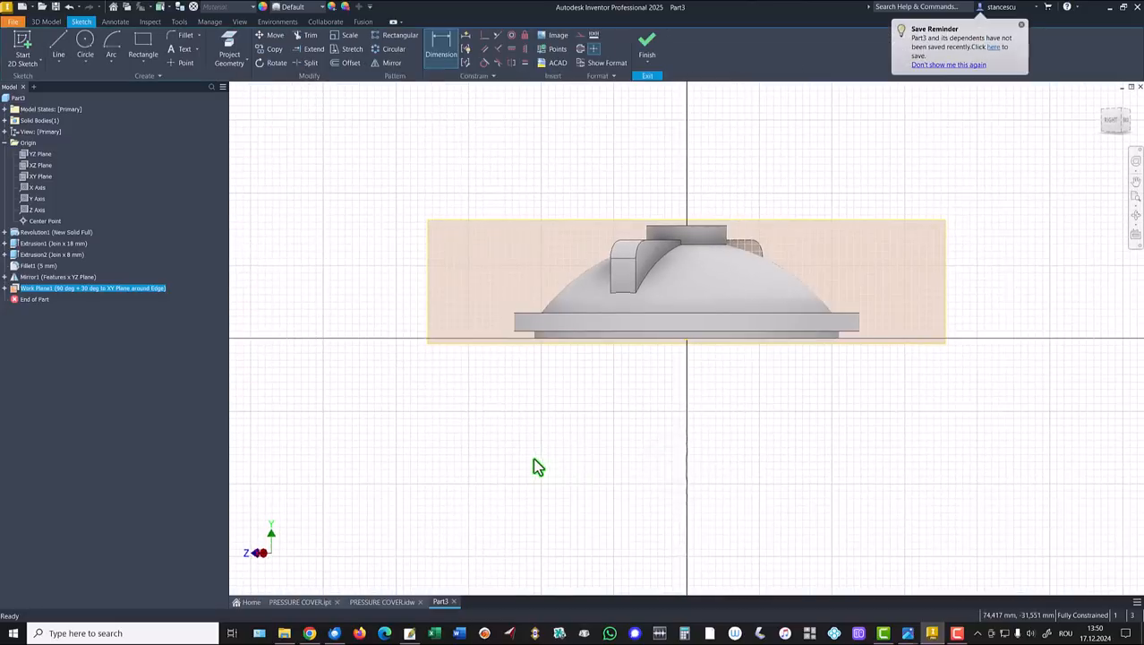
key("F7")
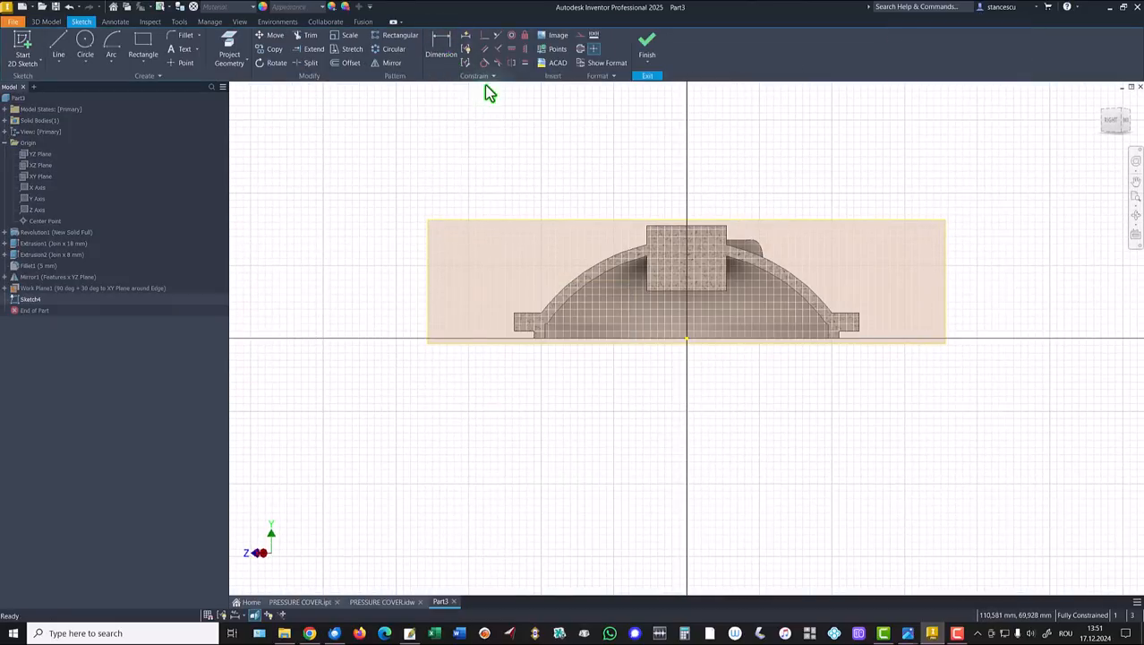
key("Home")
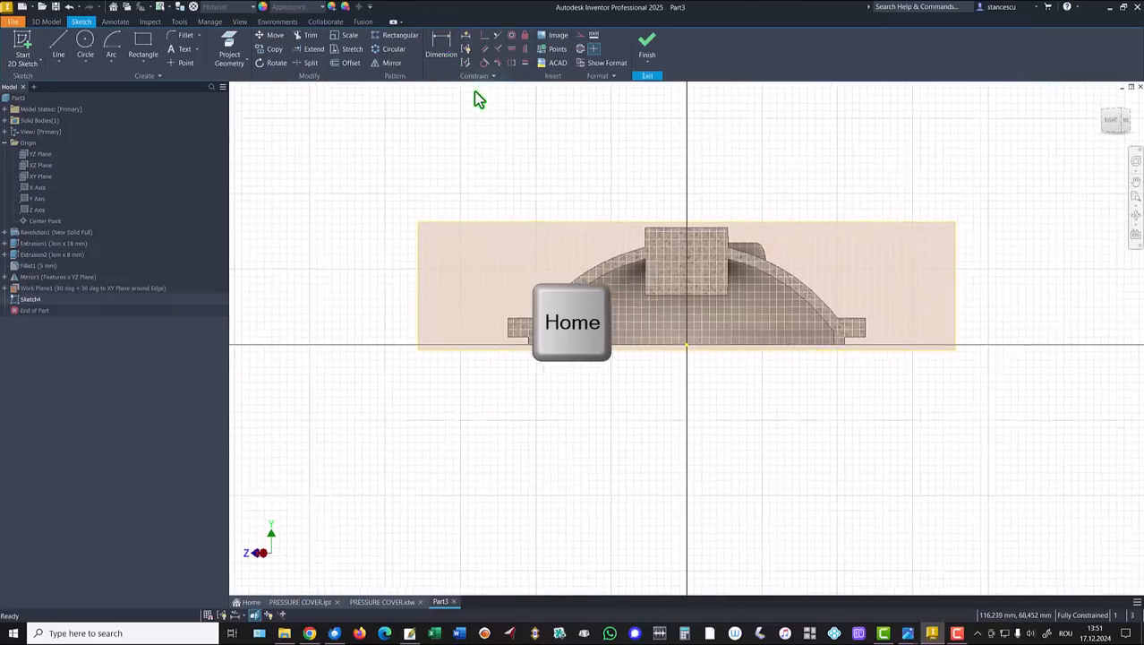
Step: Sketch a rectangle about 10 mm wide and 15 mm high across the dome wall, between the central boss and the rim
left_click(143, 46)
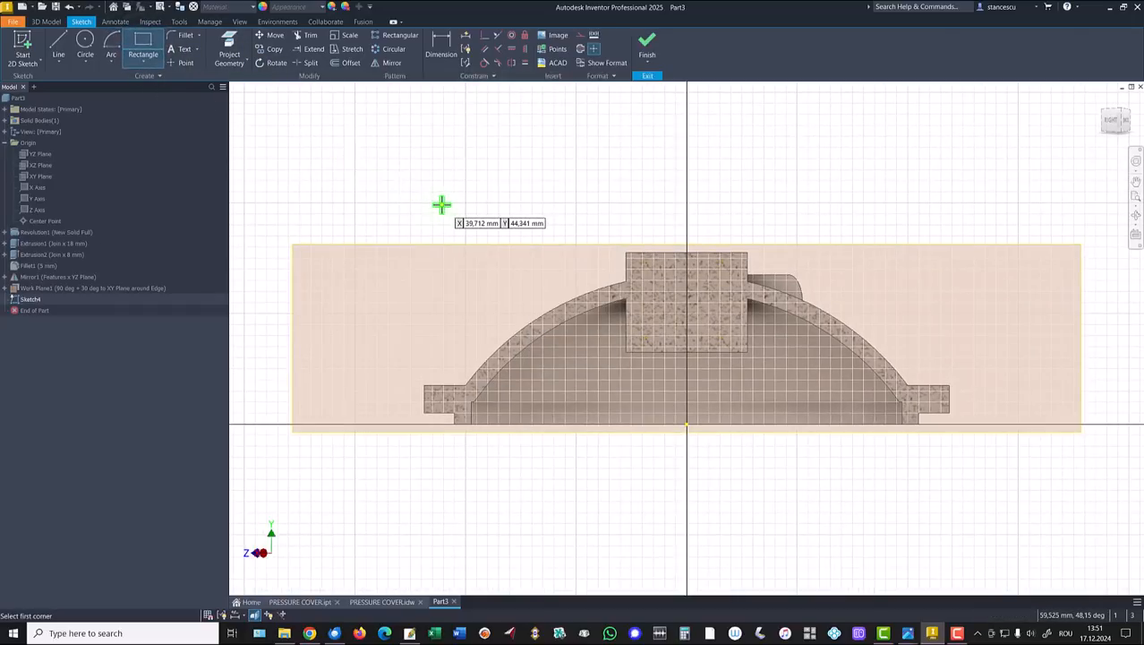
left_click(536, 295)
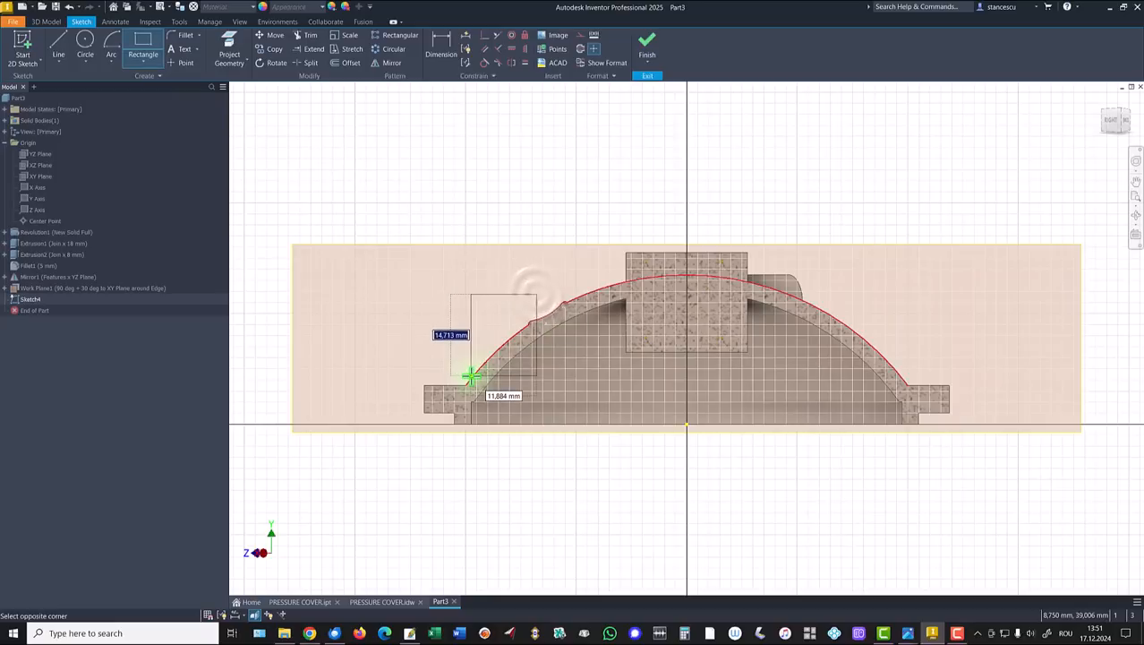
left_click(479, 375)
key("Escape")
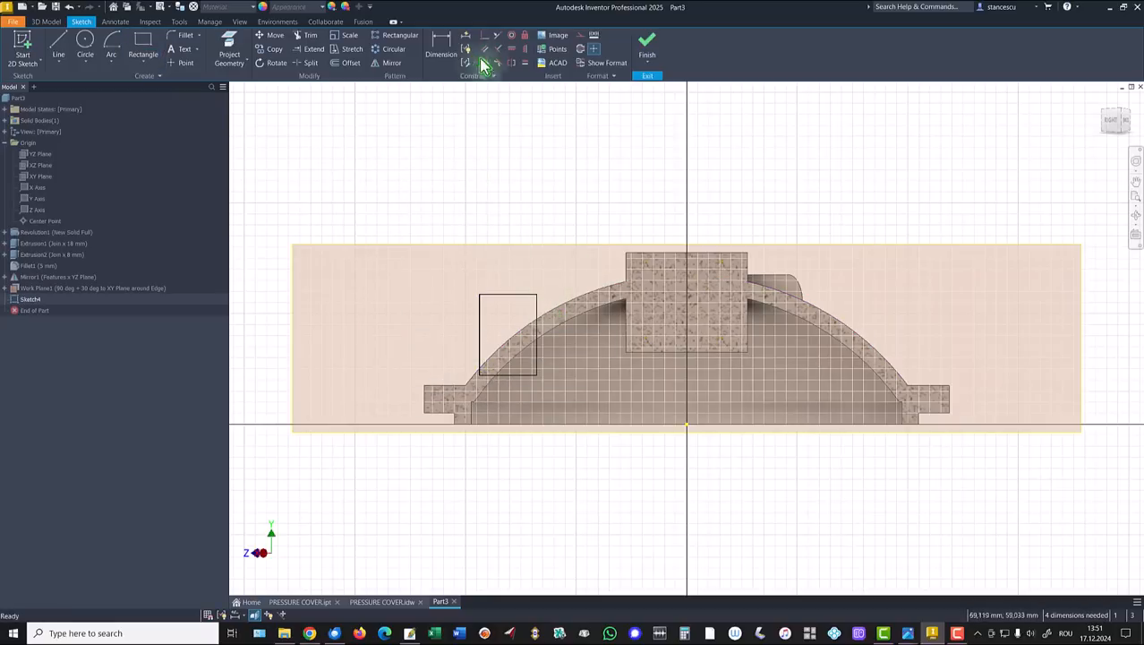
Step: Dimension the rectangle's inner vertical side 25 mm horizontally from the sketch origin
left_click(440, 44)
left_click(537, 315)
left_click(688, 428)
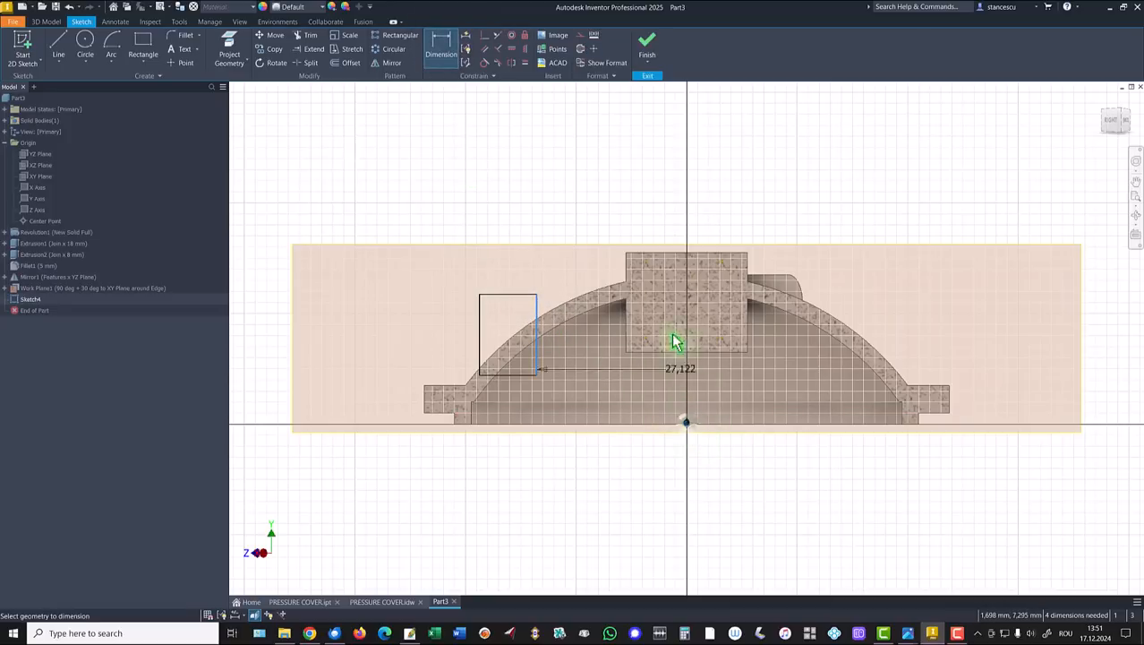
left_click(622, 200)
type("25")
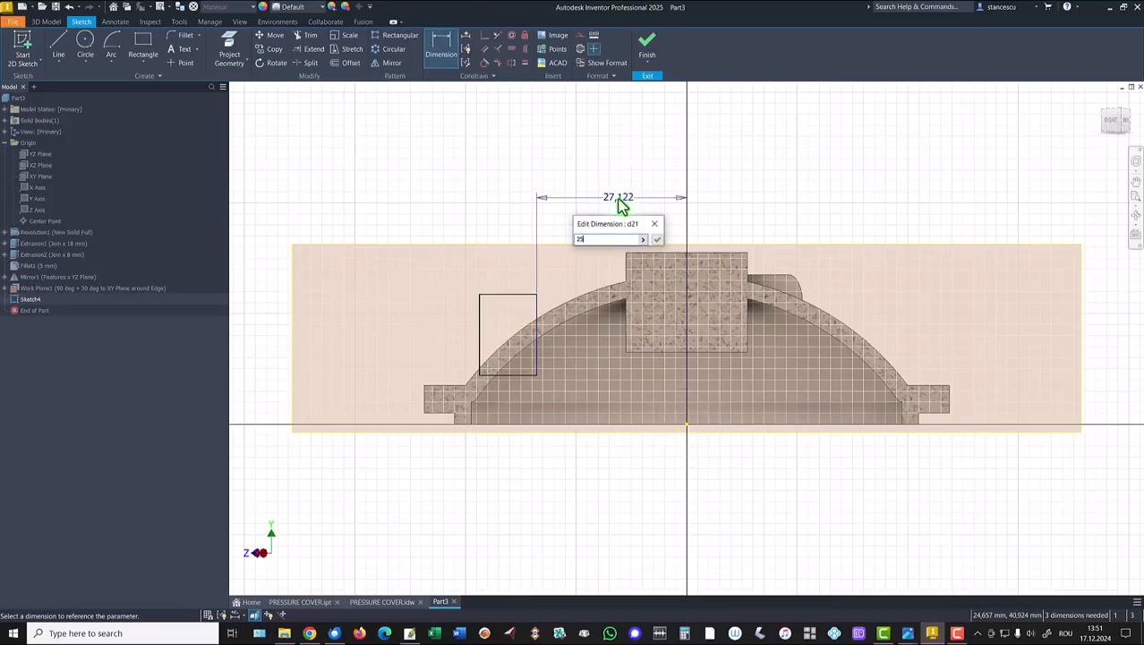
key("Return")
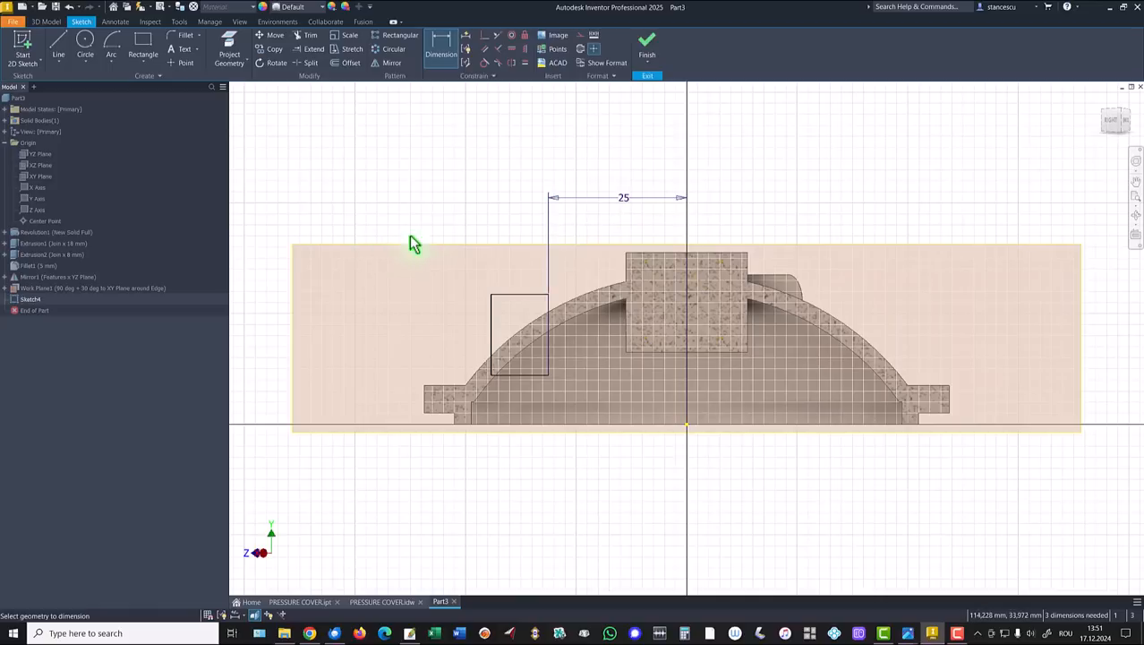
key("Escape")
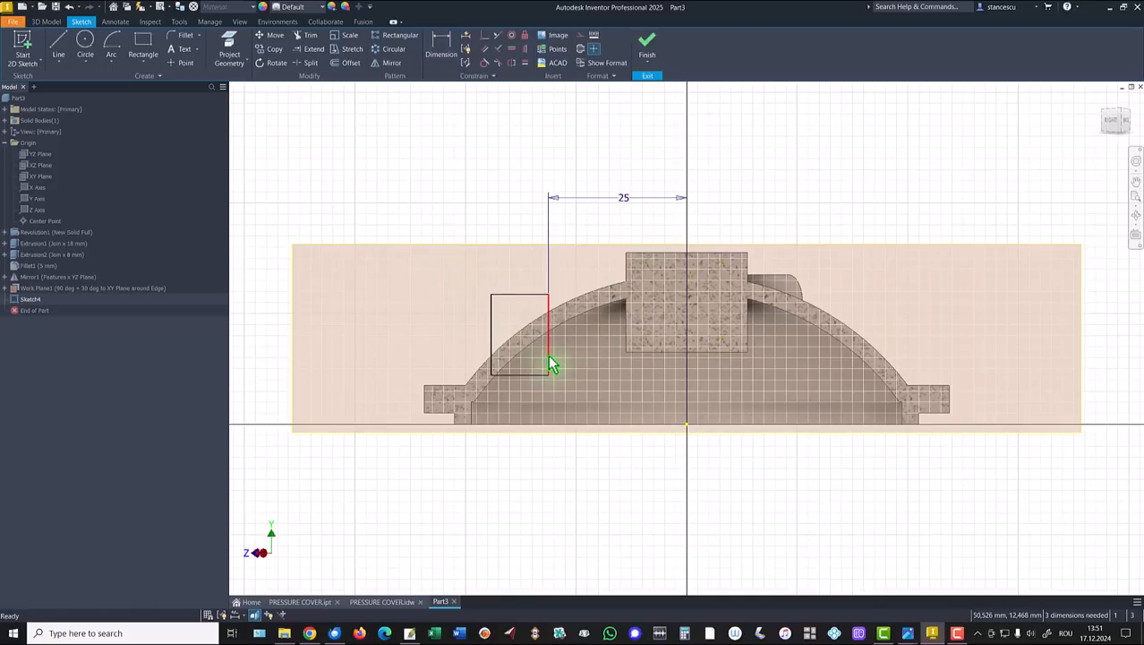
Step: Convert the rectangle's inner vertical side to a centerline, and dimension the opposite side from it as a 22 mm diameter
right_click(574, 358)
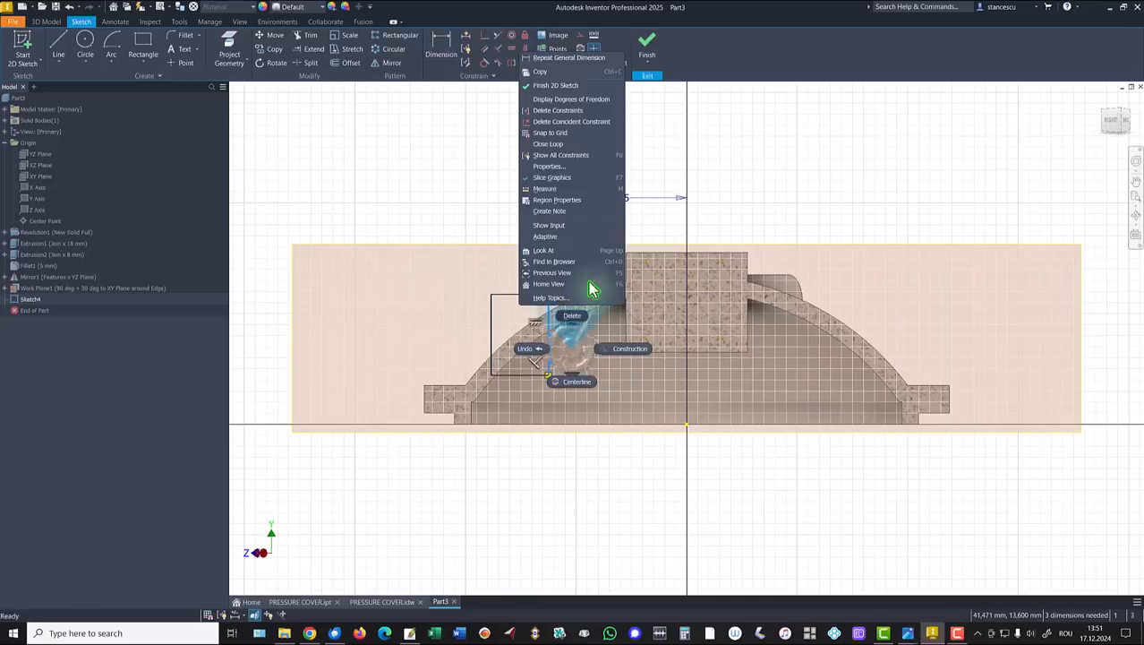
left_click(573, 387)
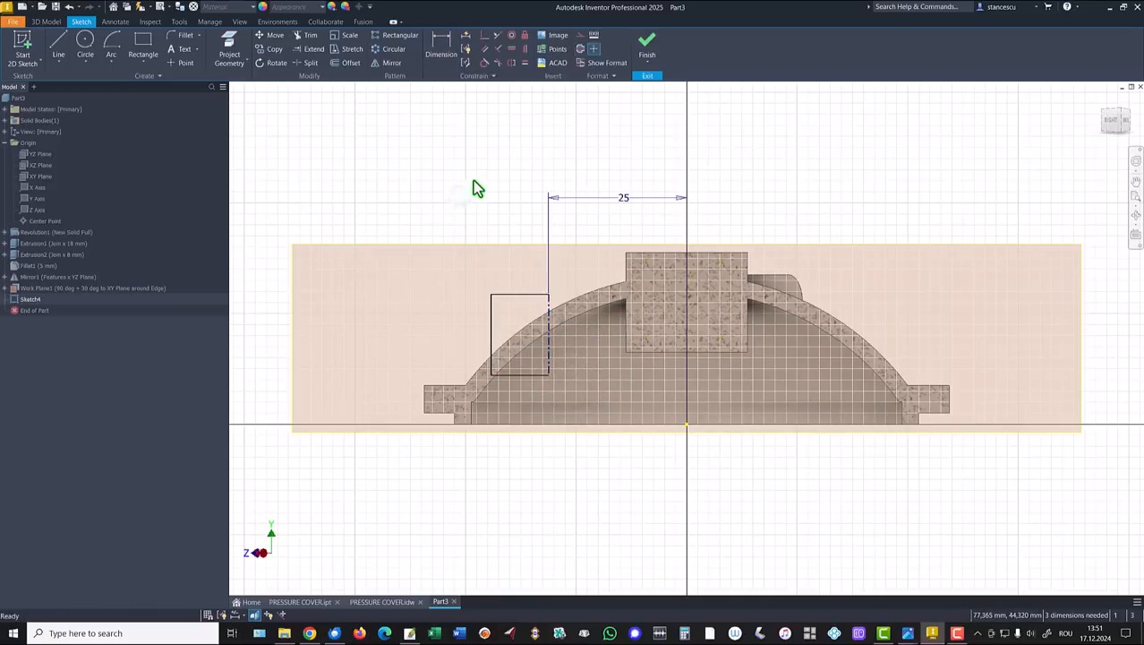
left_click(441, 44)
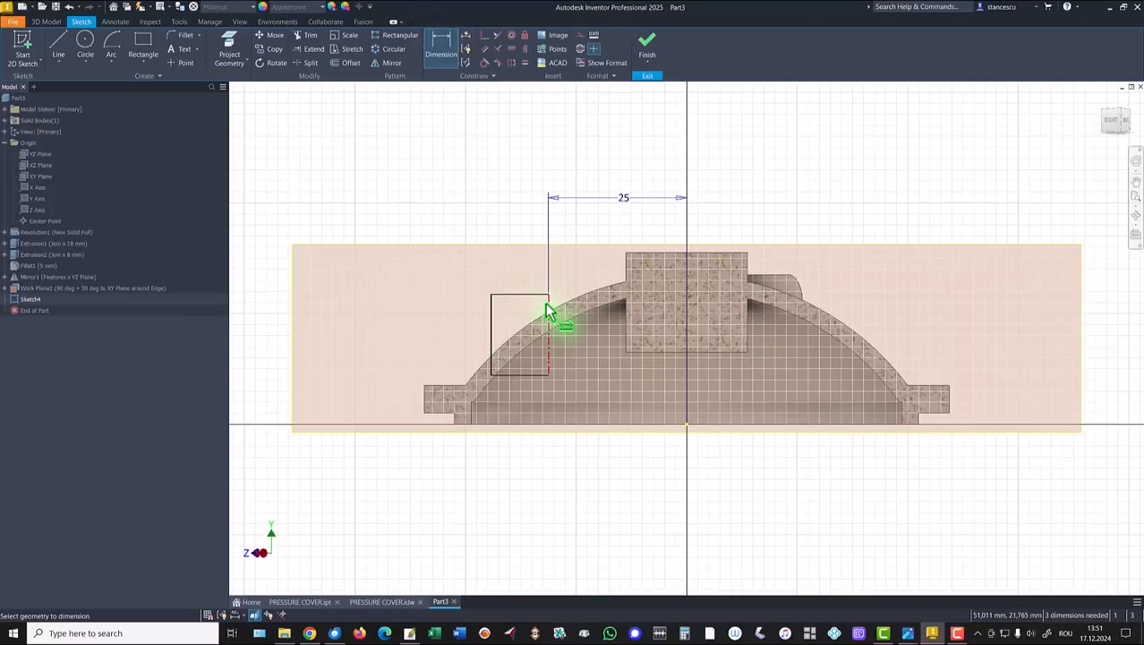
left_click(548, 313)
left_click(492, 306)
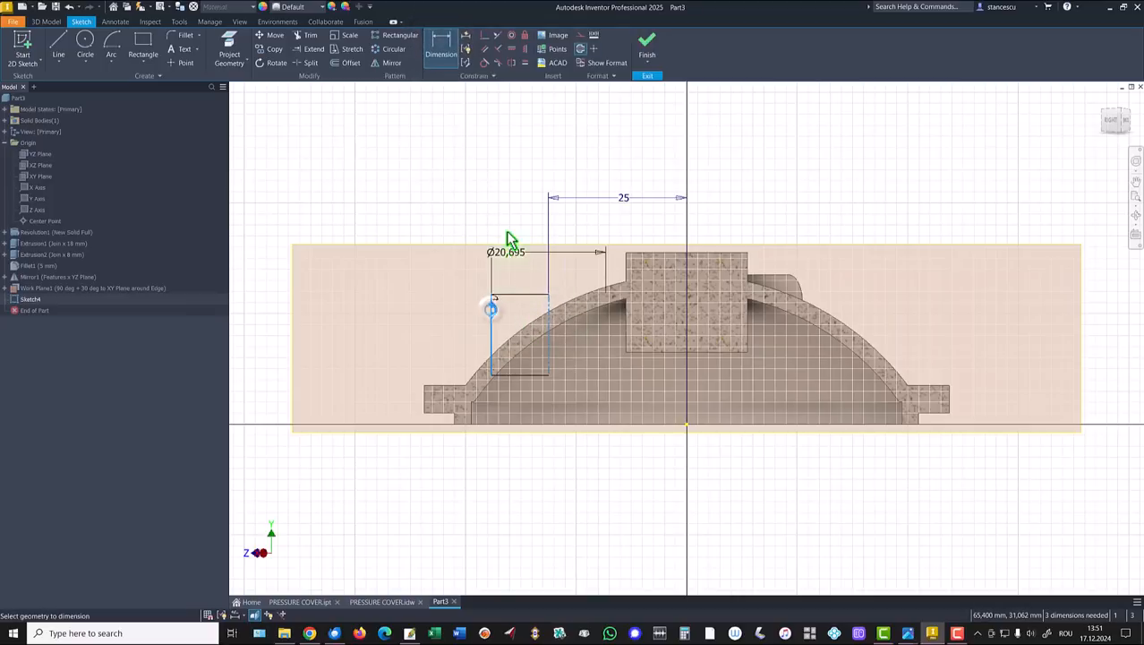
left_click(523, 163)
type("22")
key("Return")
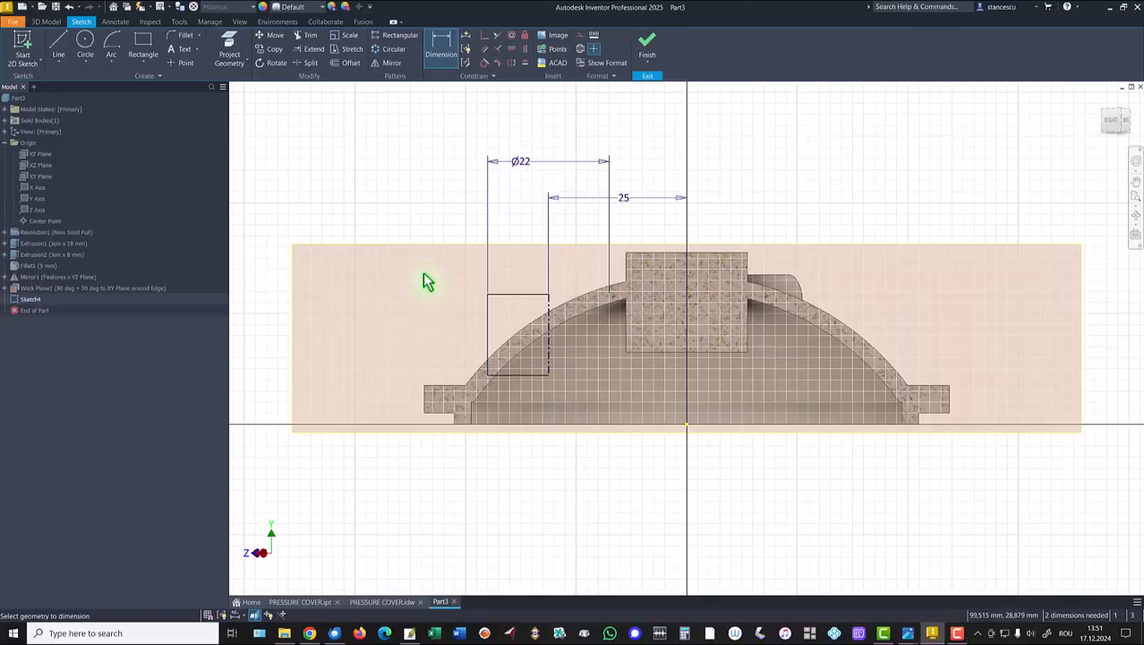
Step: Set the rectangle's height to 18 mm
left_click(486, 324)
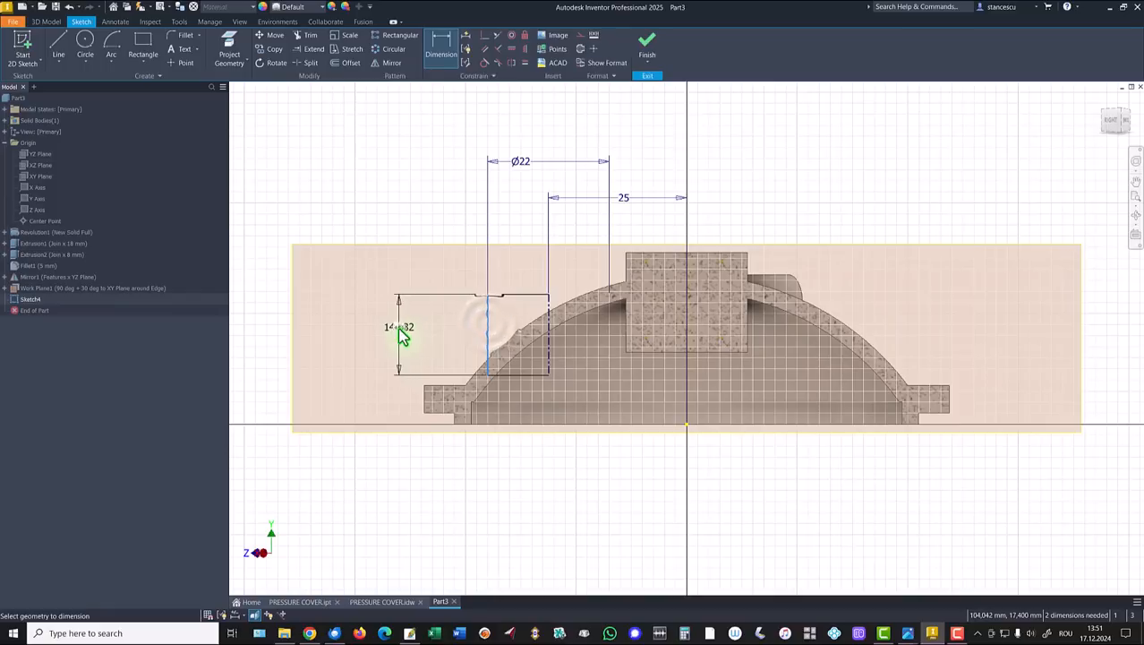
left_click(400, 331)
type("8")
key("Return")
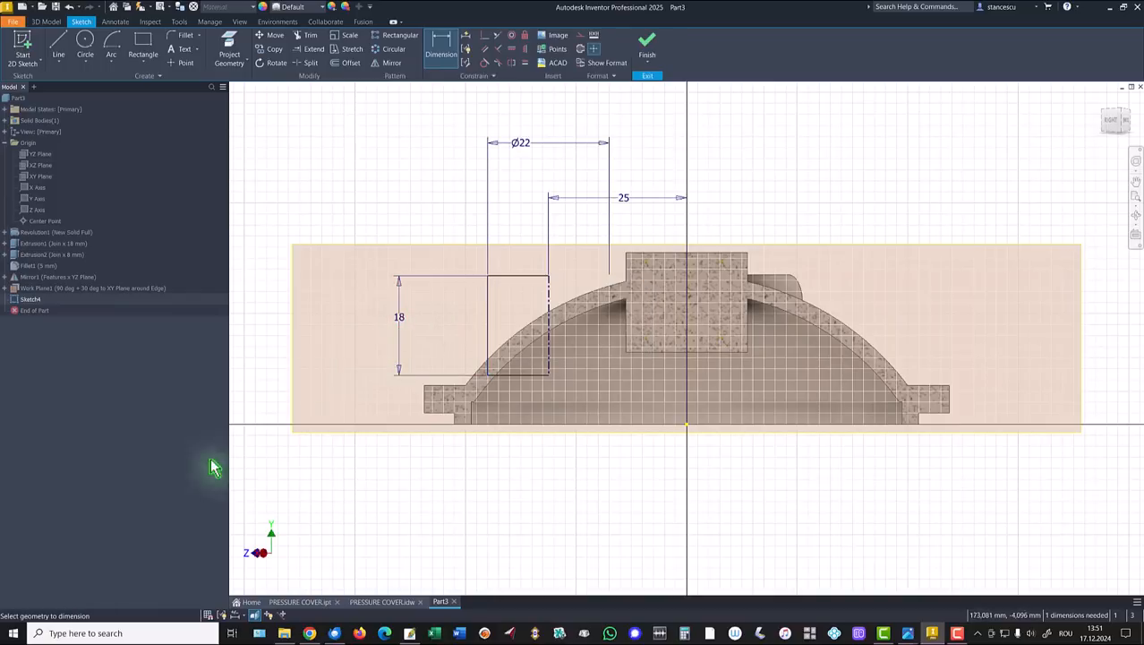
Step: Consult the PRESSURE COVER drawing for the boss height, and dimension the rectangle's upper edge 25 mm above the flange's underside
left_click(382, 602)
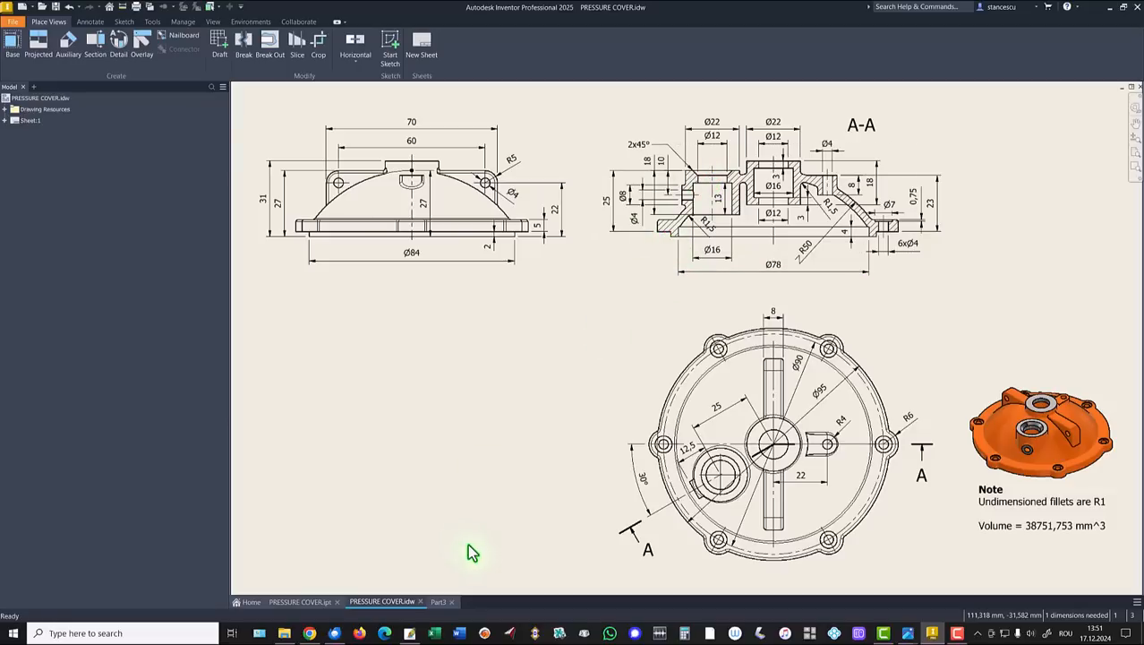
left_click(439, 602)
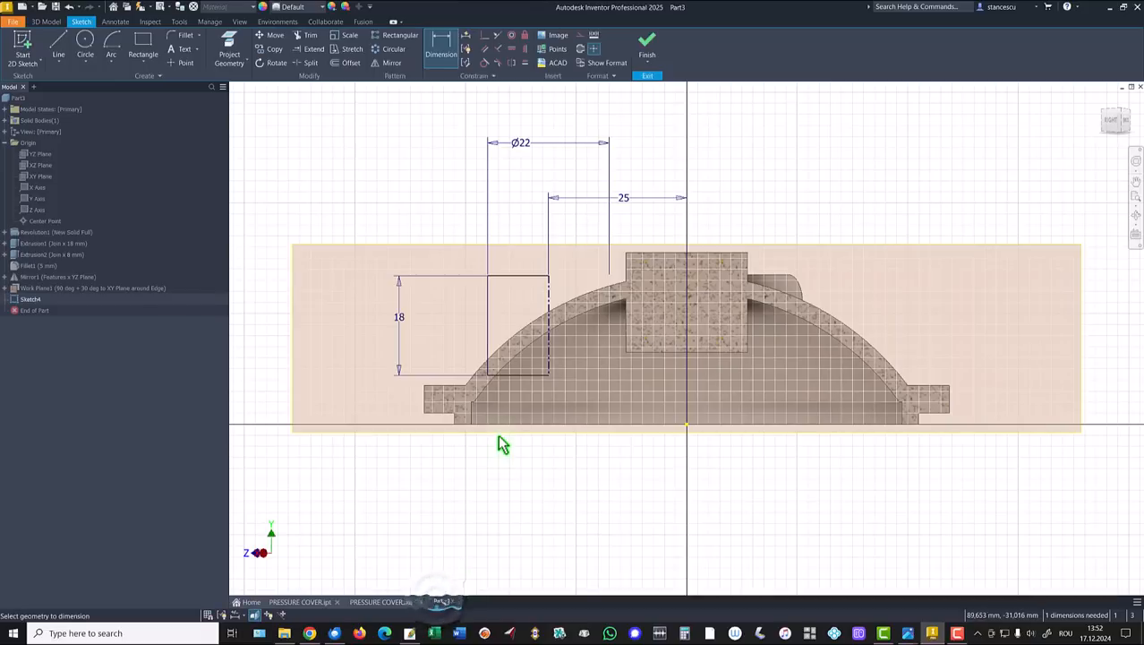
left_click(524, 277)
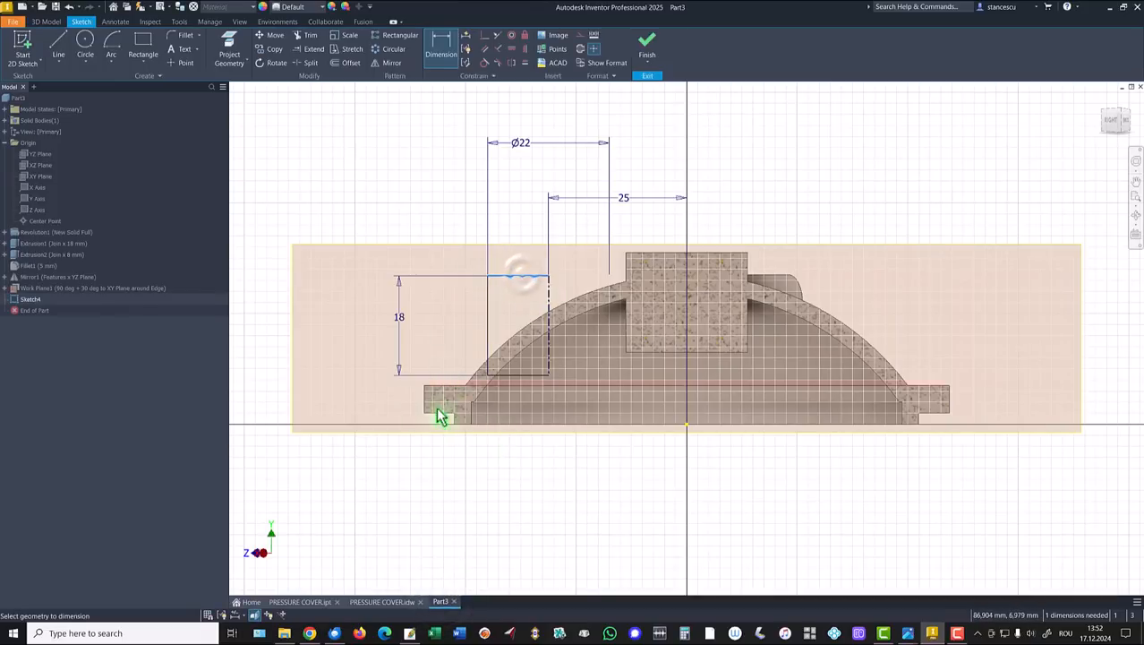
left_click(434, 421)
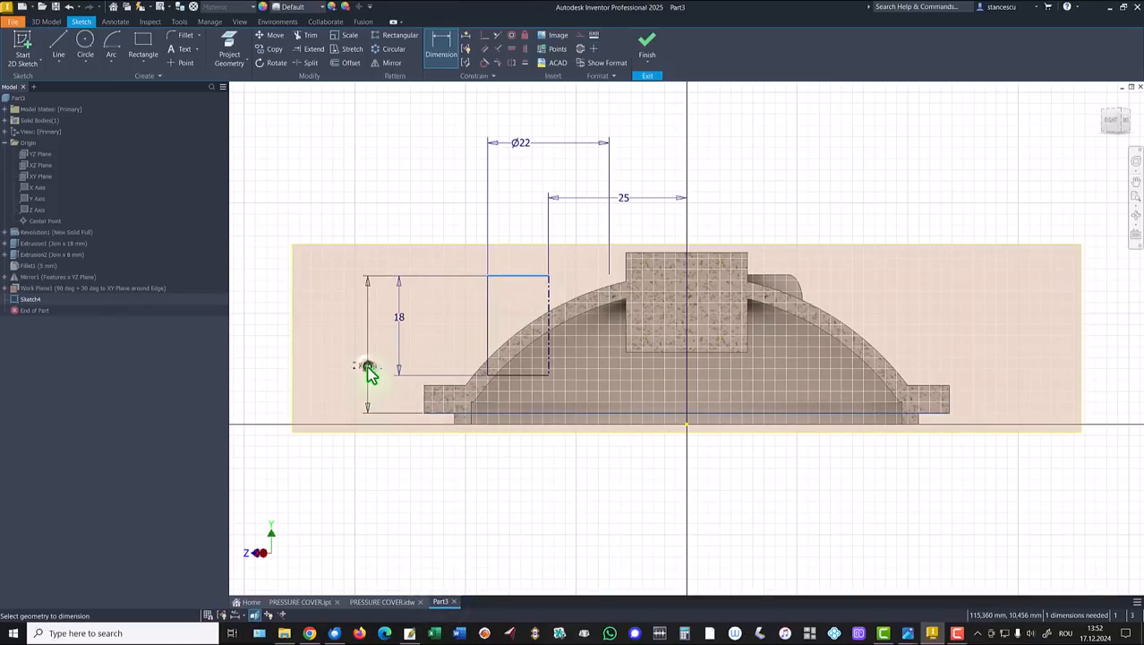
left_click(370, 373)
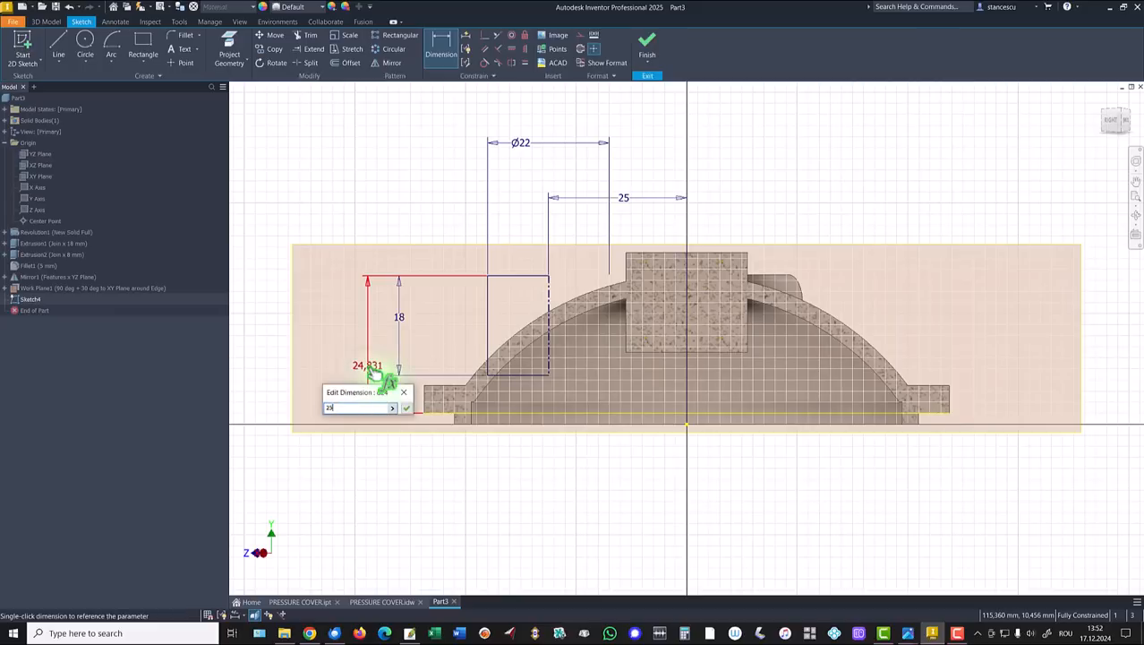
type("25")
key("Return")
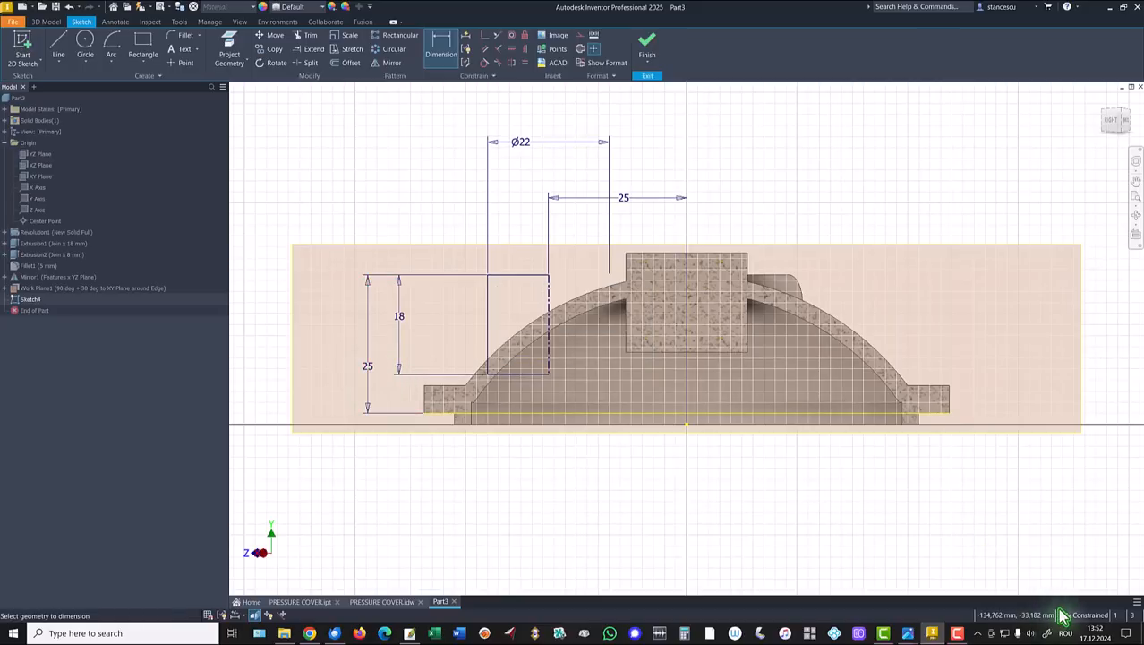
Step: Finish the sketch and revolve the rectangle a full 360 degrees about its centerline, joined to the body
left_click(648, 46)
left_click(89, 56)
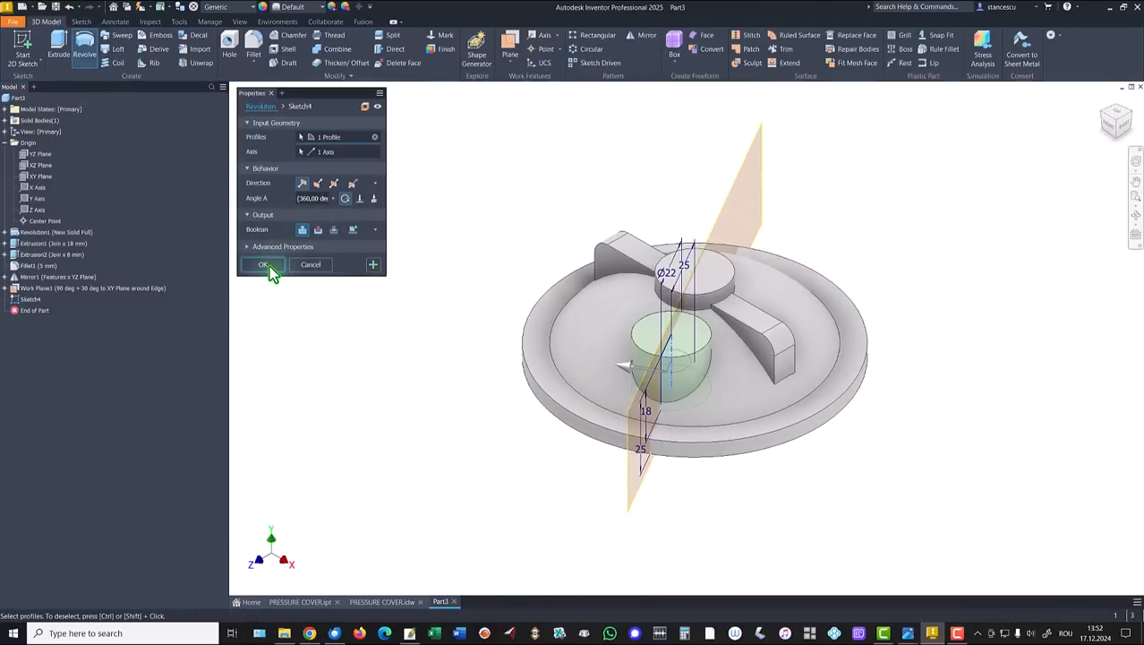
left_click(265, 266)
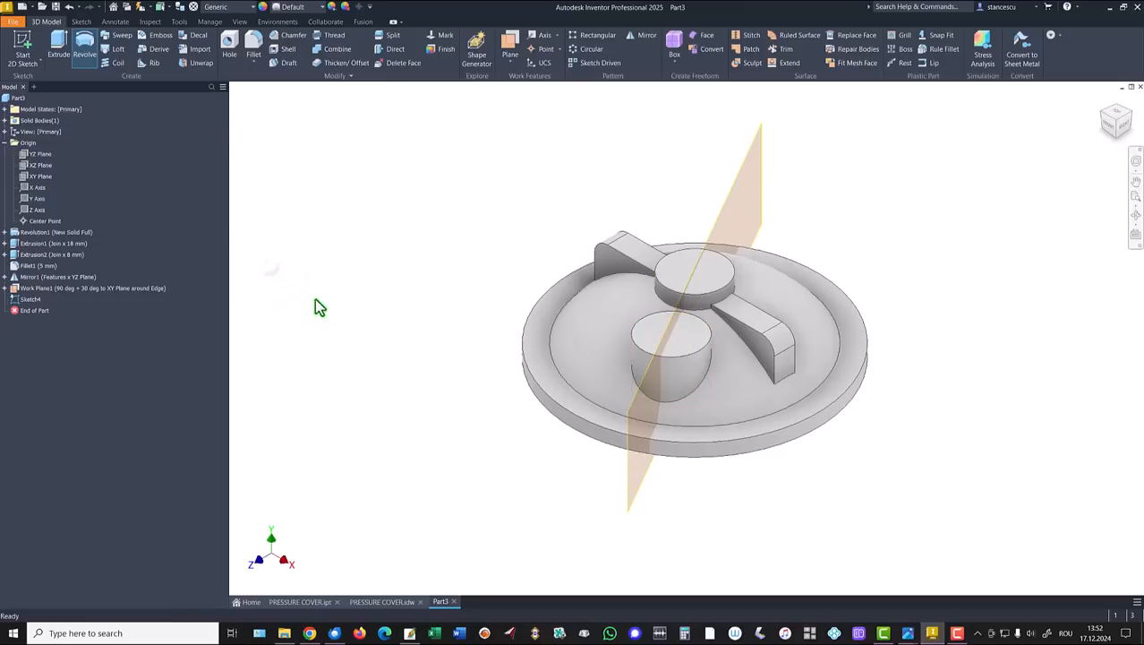
Step: Hide the angled work plane
left_click(736, 175)
right_click(736, 176)
left_click(796, 189)
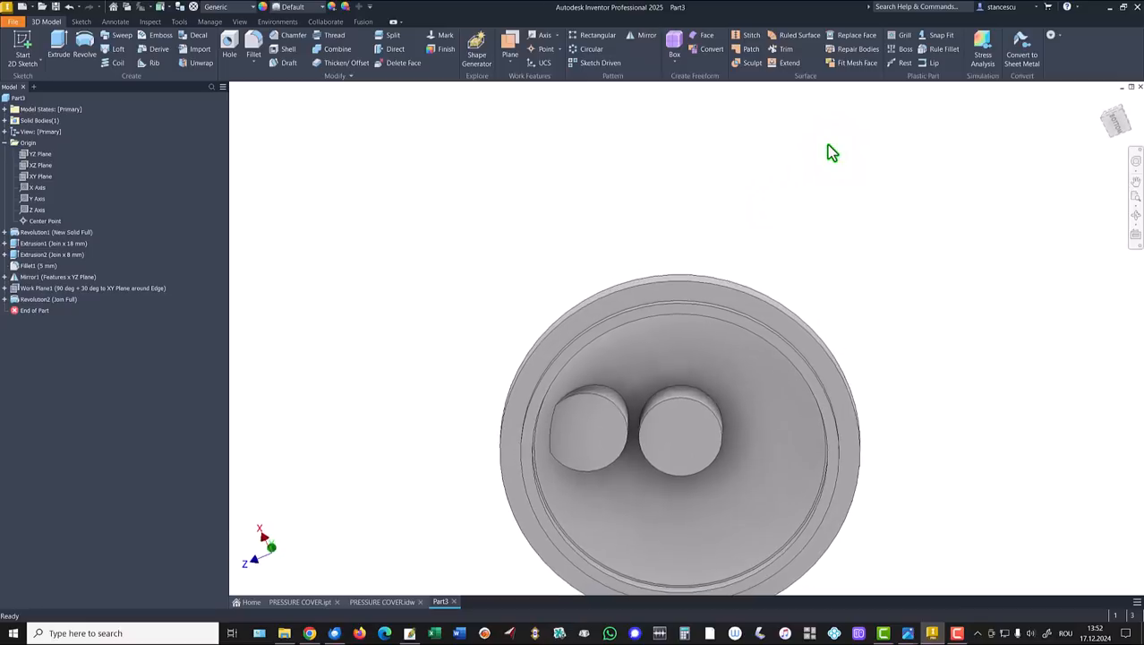
Step: Examine the small rounded boss with its hole beside the central boss on the finished PRESSURE COVER part
key("F6")
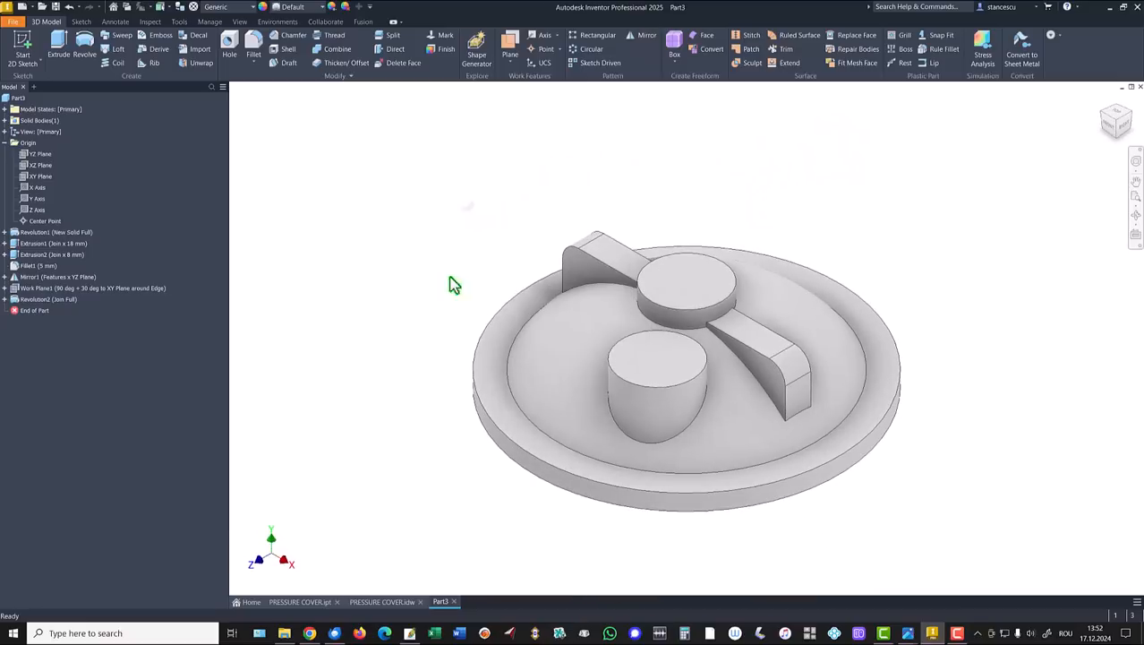
left_click(387, 603)
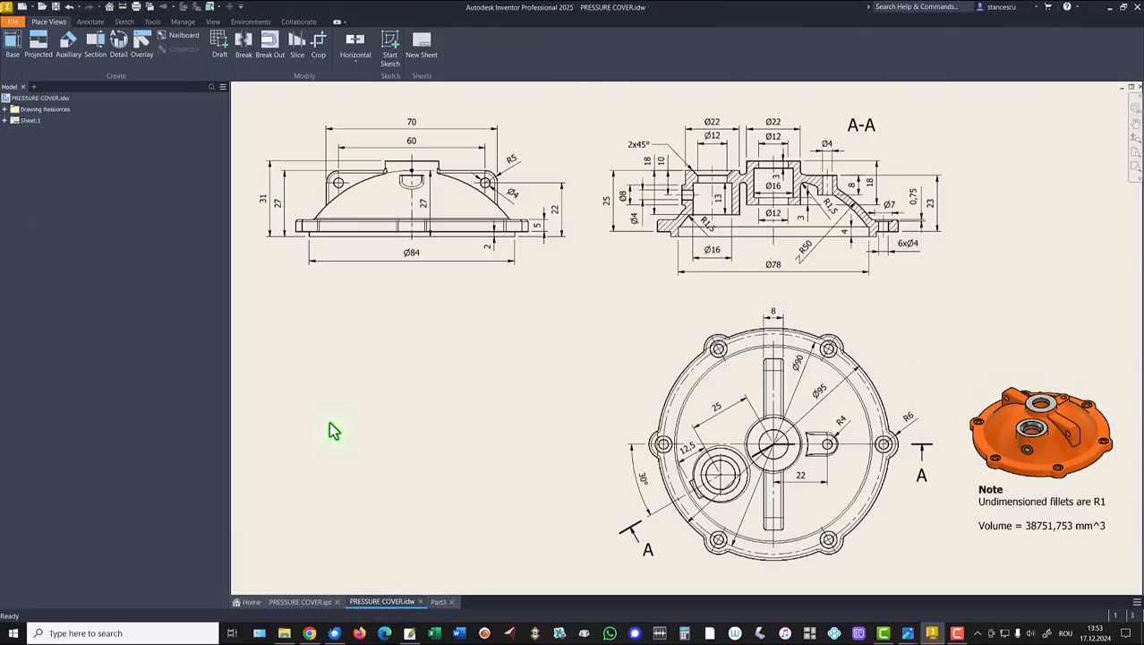
left_click(300, 602)
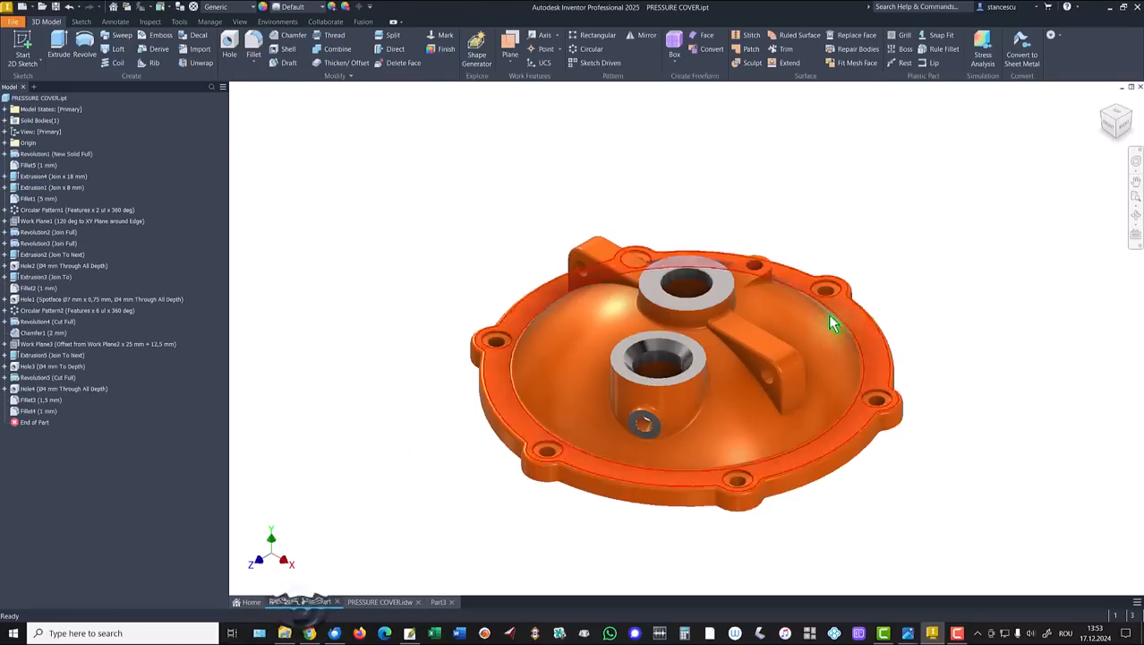
scroll(931, 291, "up", 4)
middle_click_drag(908, 307, 937, 263, "shift")
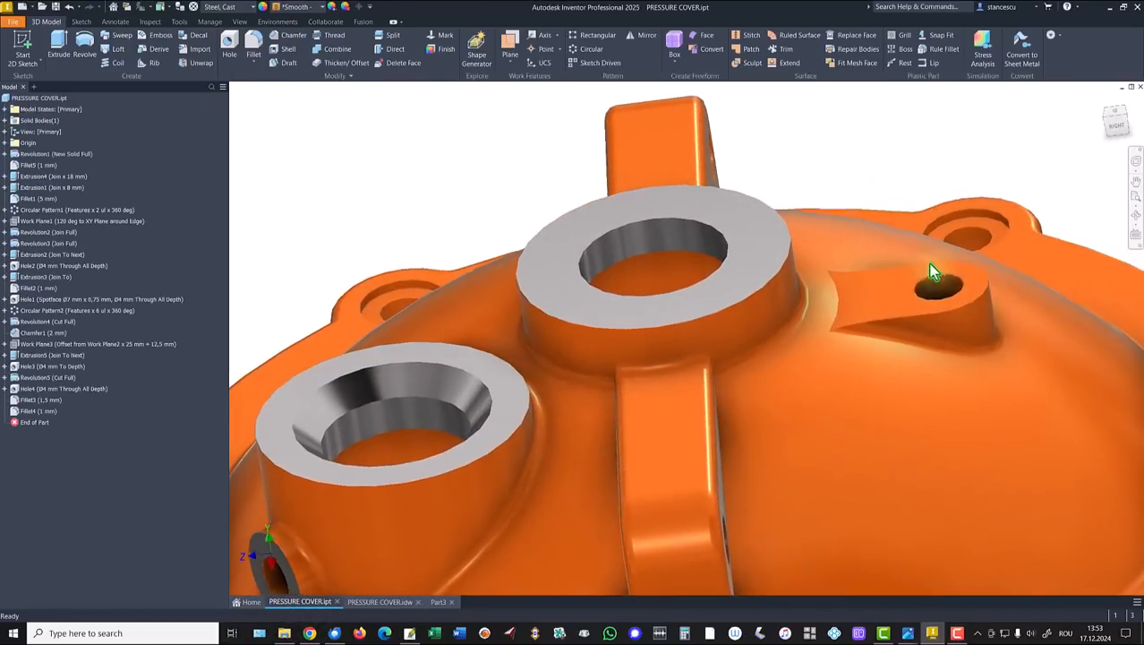
scroll(953, 269, "down", 1)
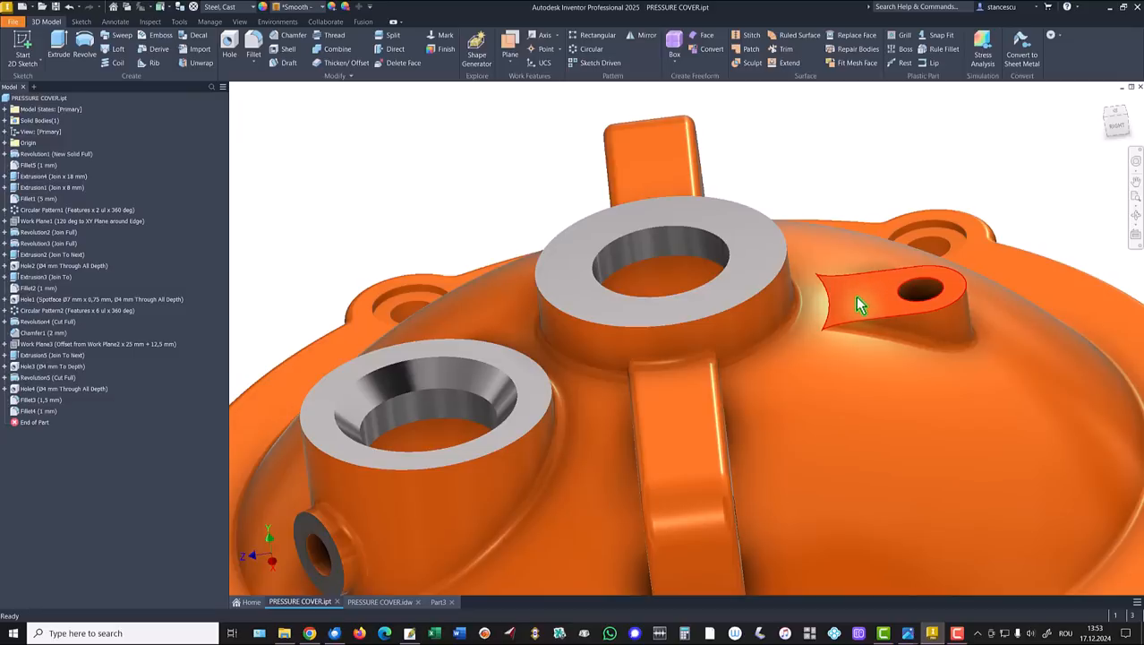
left_click(858, 298)
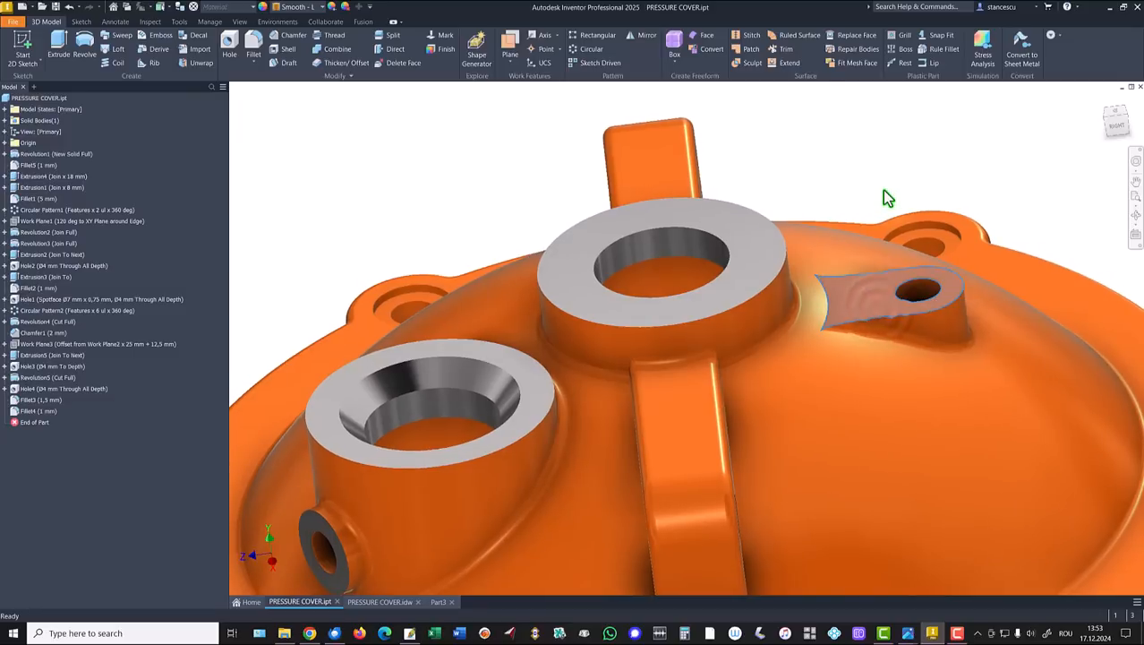
key("Home")
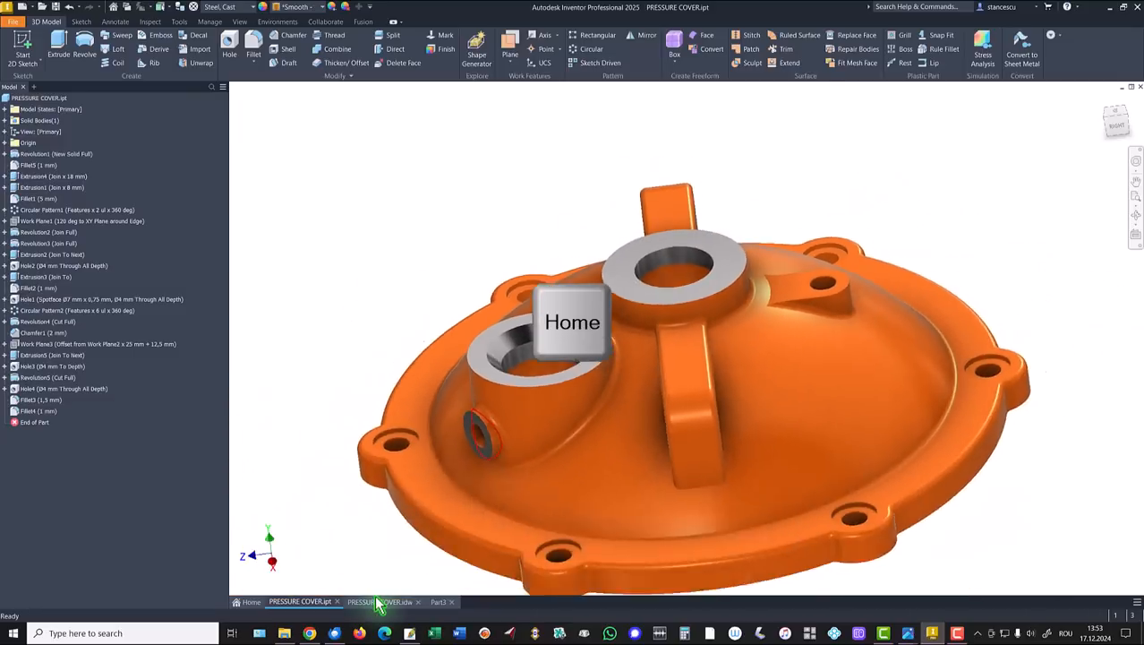
Step: Examine section A-A and the plan view in the PRESSURE COVER drawing for the small boss's height, radius and offset from center
left_click(379, 602)
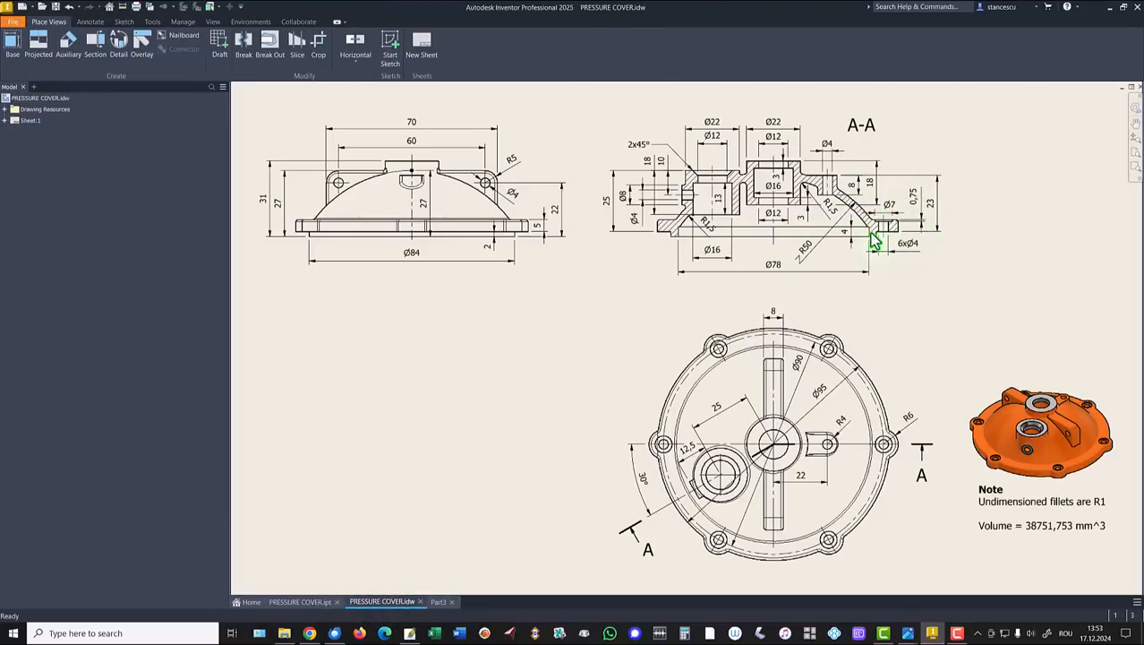
scroll(925, 240, "up", 3)
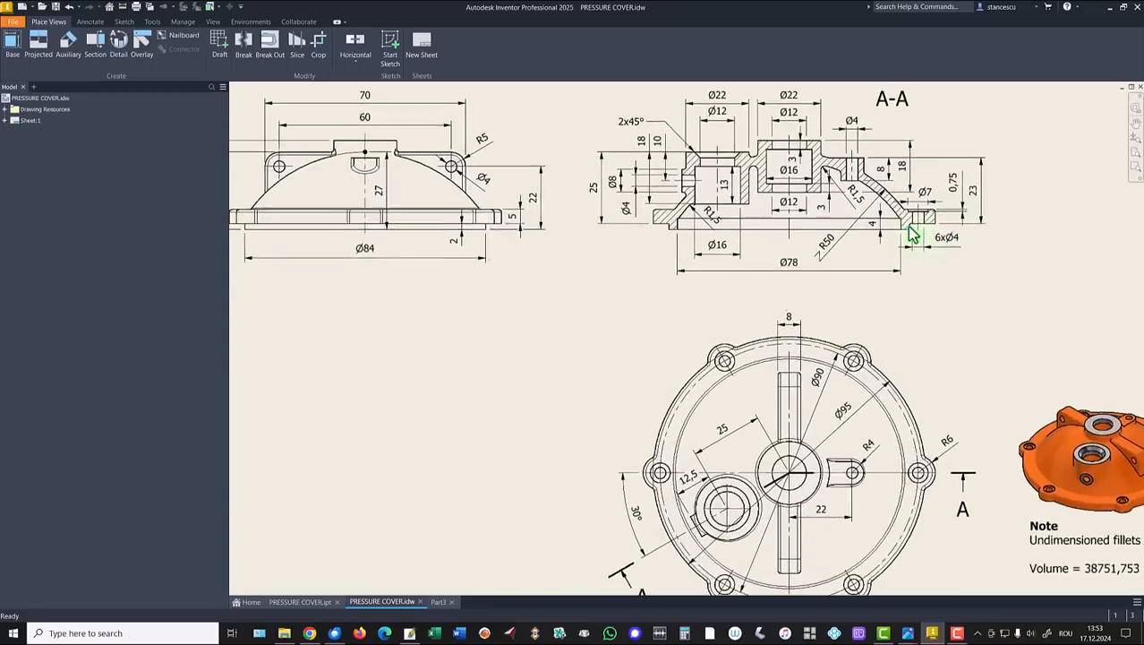
scroll(928, 306, "up", 3)
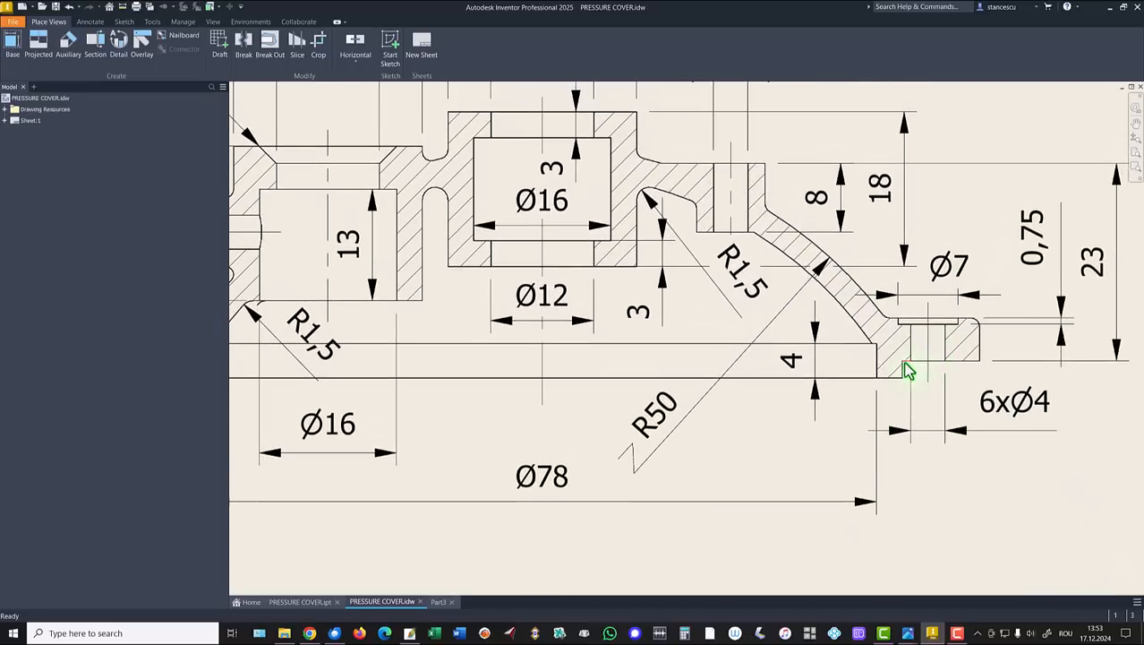
middle_click_drag(992, 342, 953, 363)
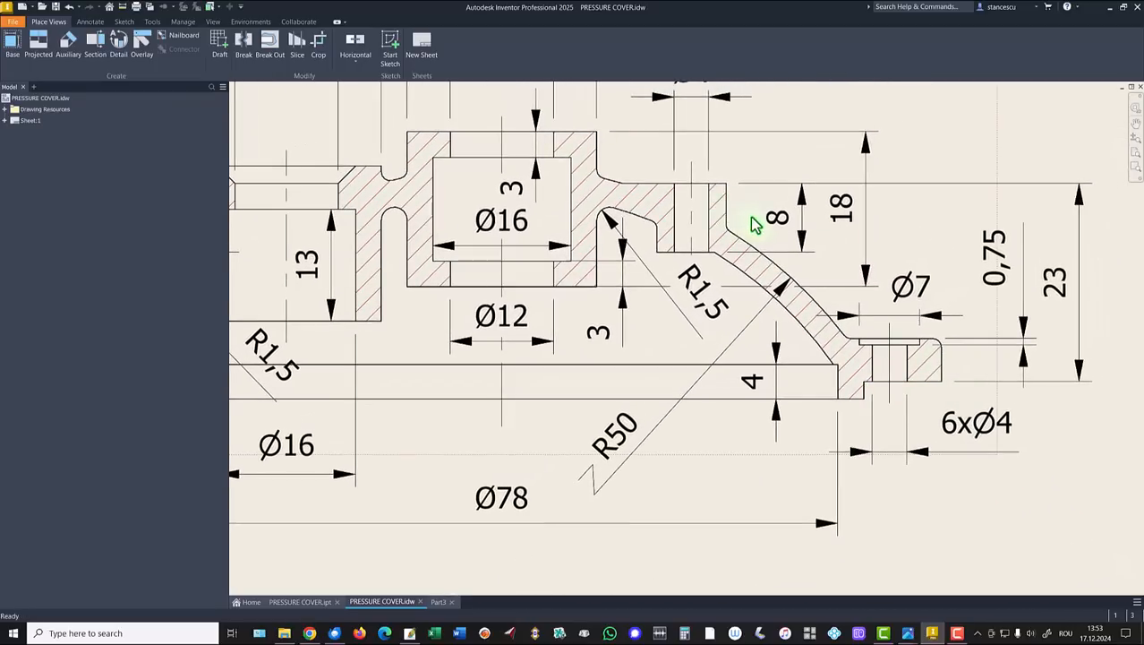
scroll(787, 224, "down", 3)
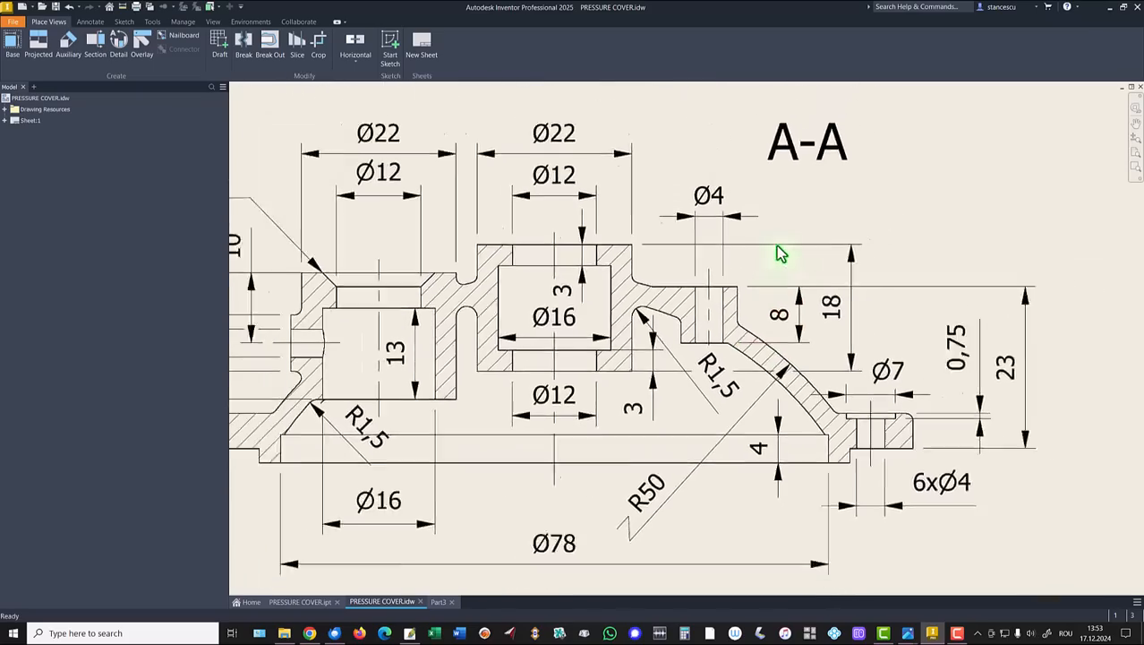
scroll(721, 255, "down", 1)
middle_click_drag(817, 577, 773, 455)
middle_click_drag(850, 523, 789, 445)
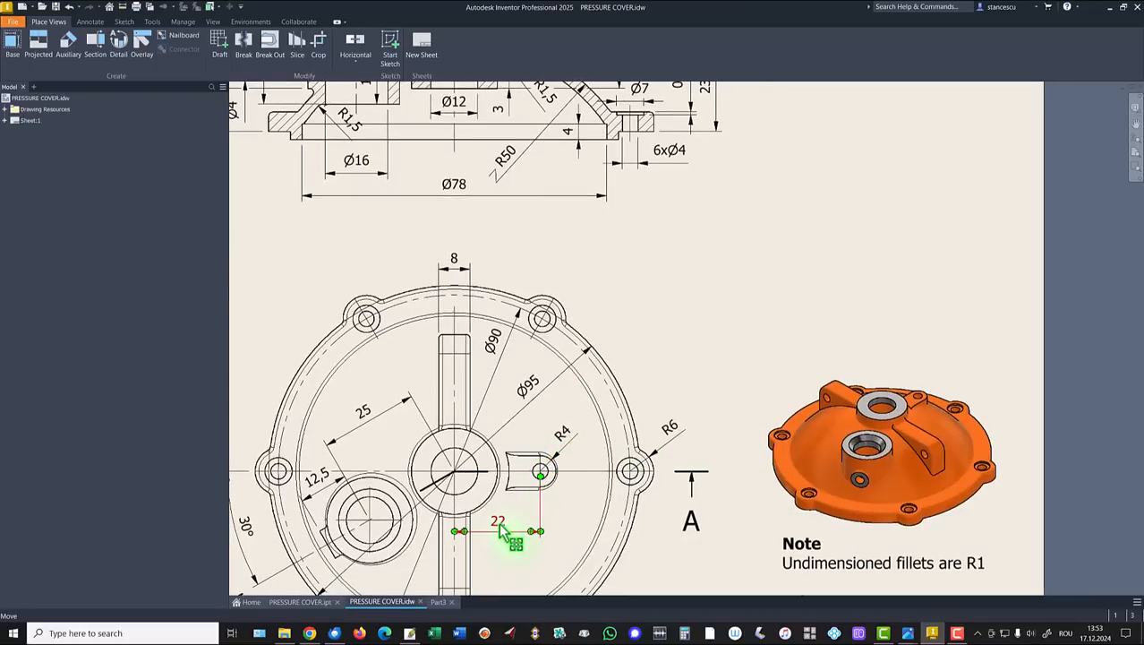
scroll(690, 383, "down", 3)
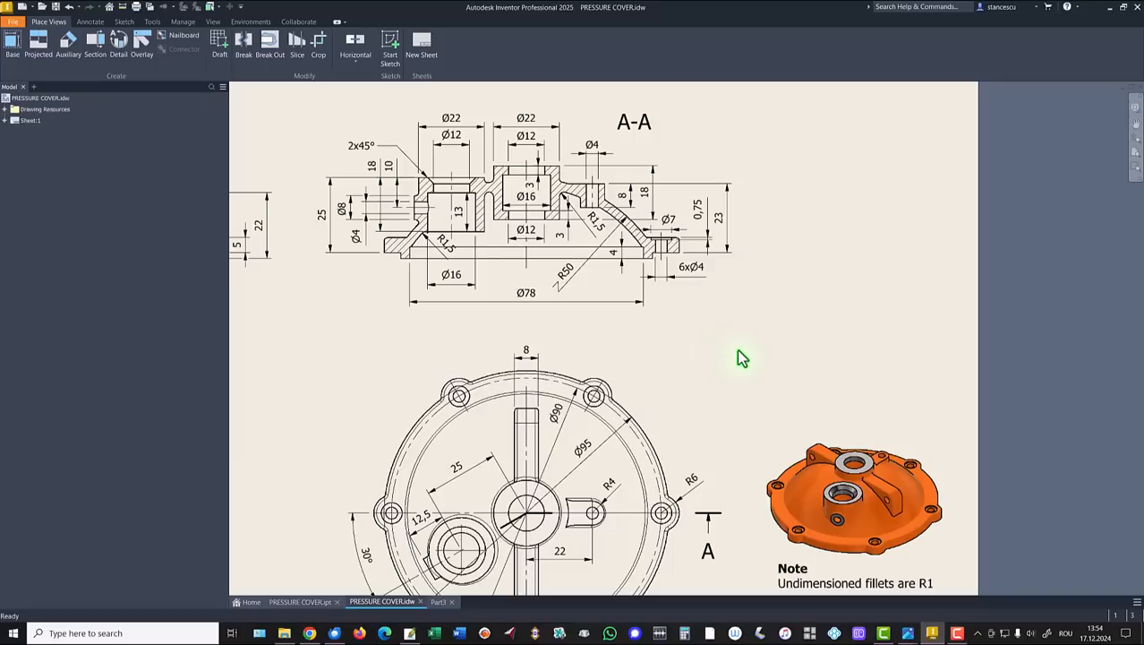
key("F6")
key("Home")
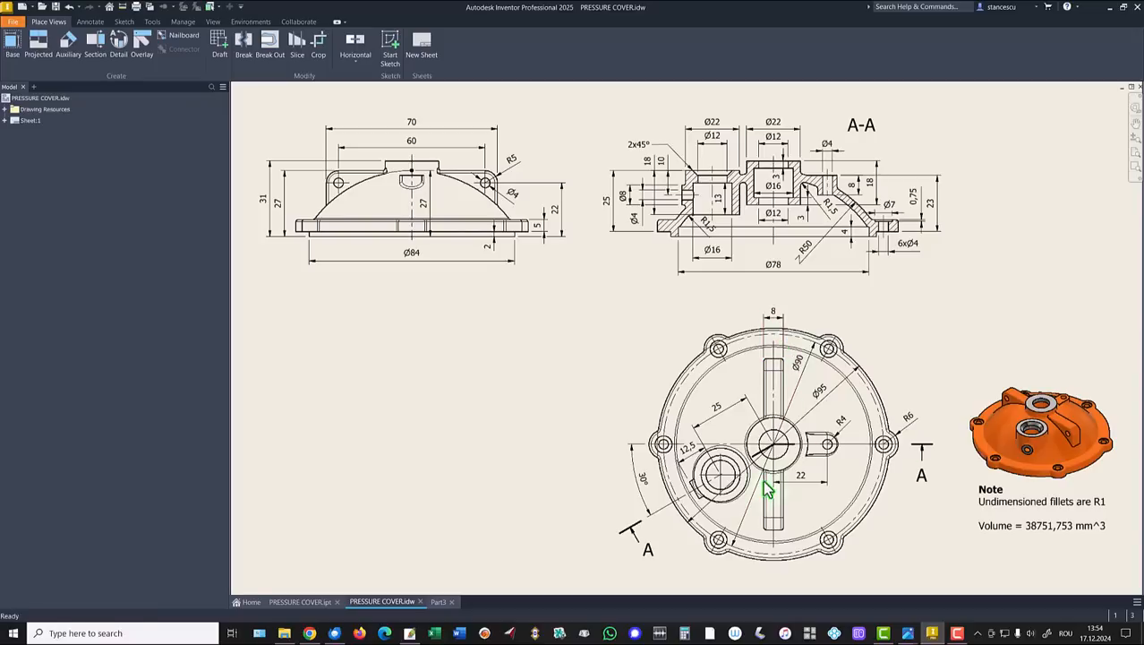
Step: Return to Part3 and start a sketch on the YZ plane with the model sliced at the sketch plane
left_click(438, 601)
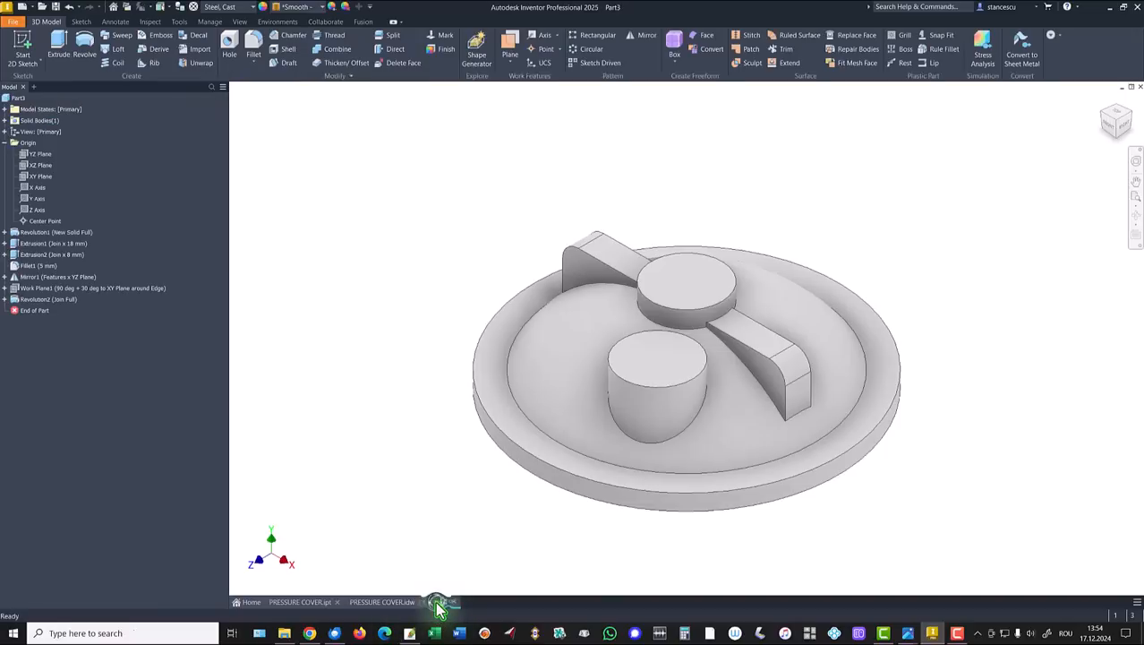
left_click(40, 154)
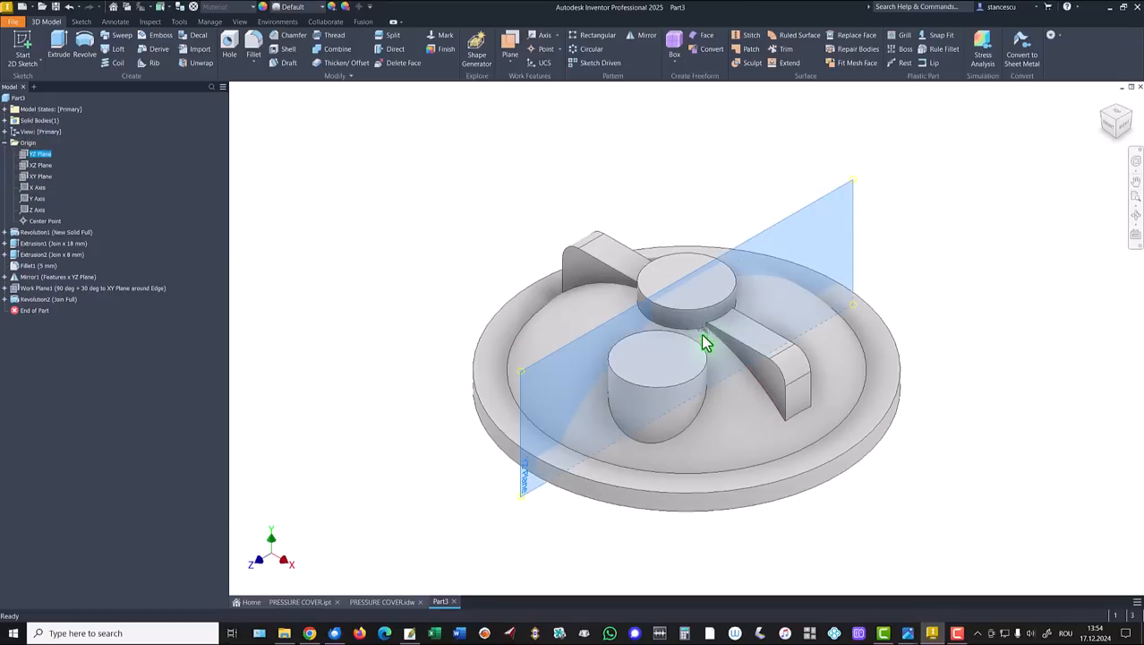
left_click(701, 336)
key("F7")
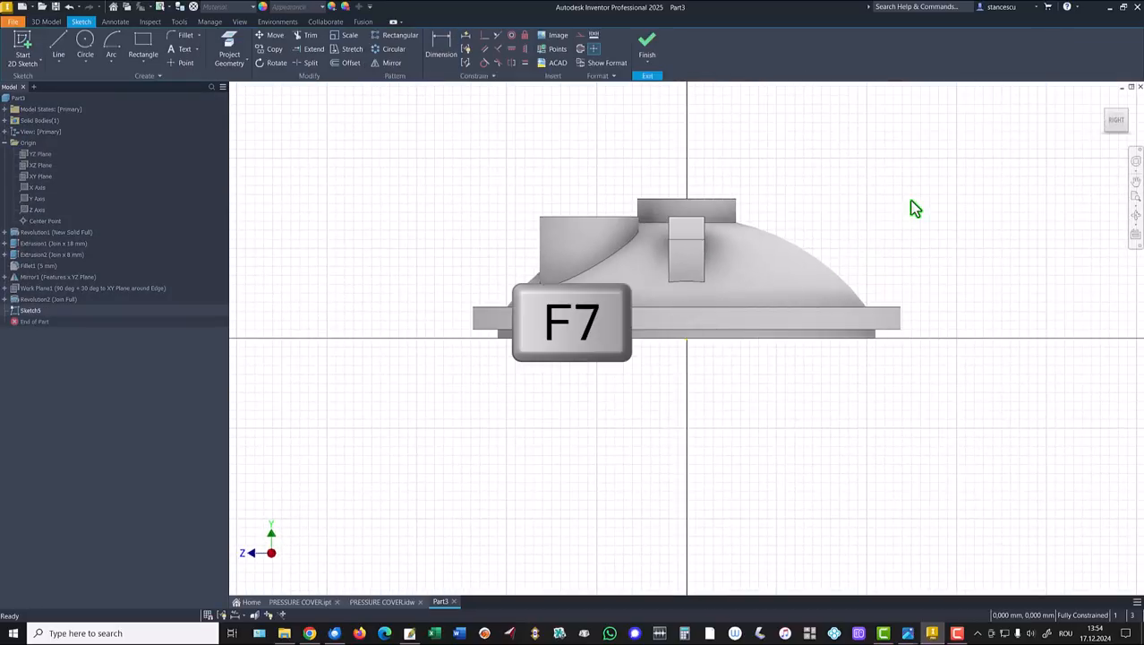
key("Home")
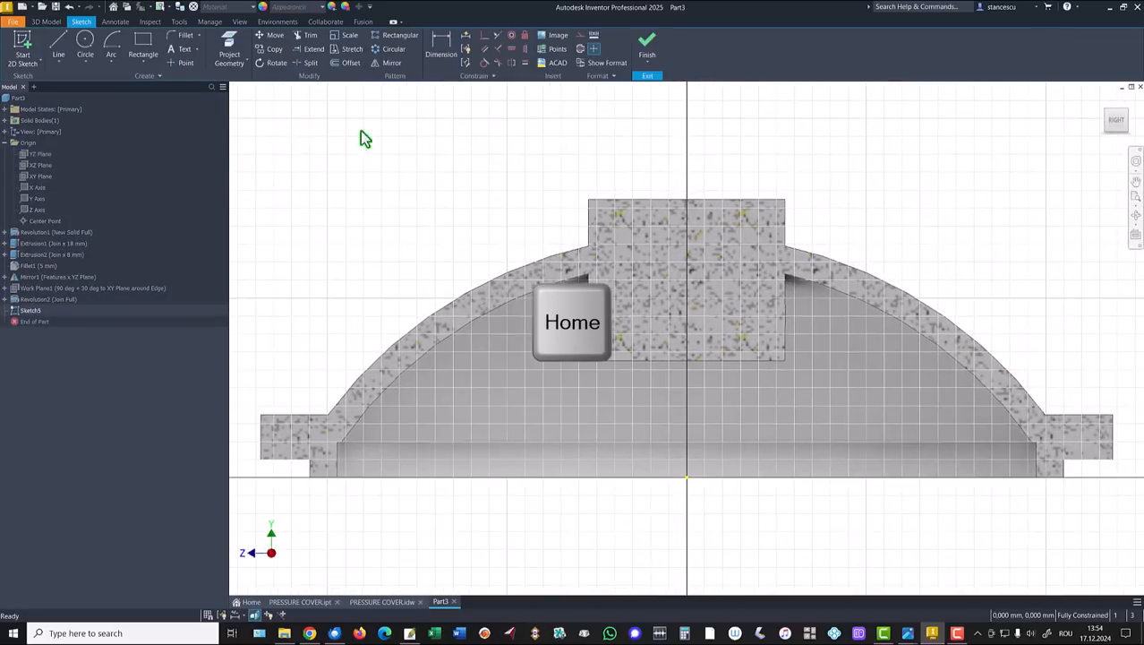
Step: Draw a rectangle 8 mm high and about 6.6 mm wide across the dome wall beside the central boss
left_click(145, 45)
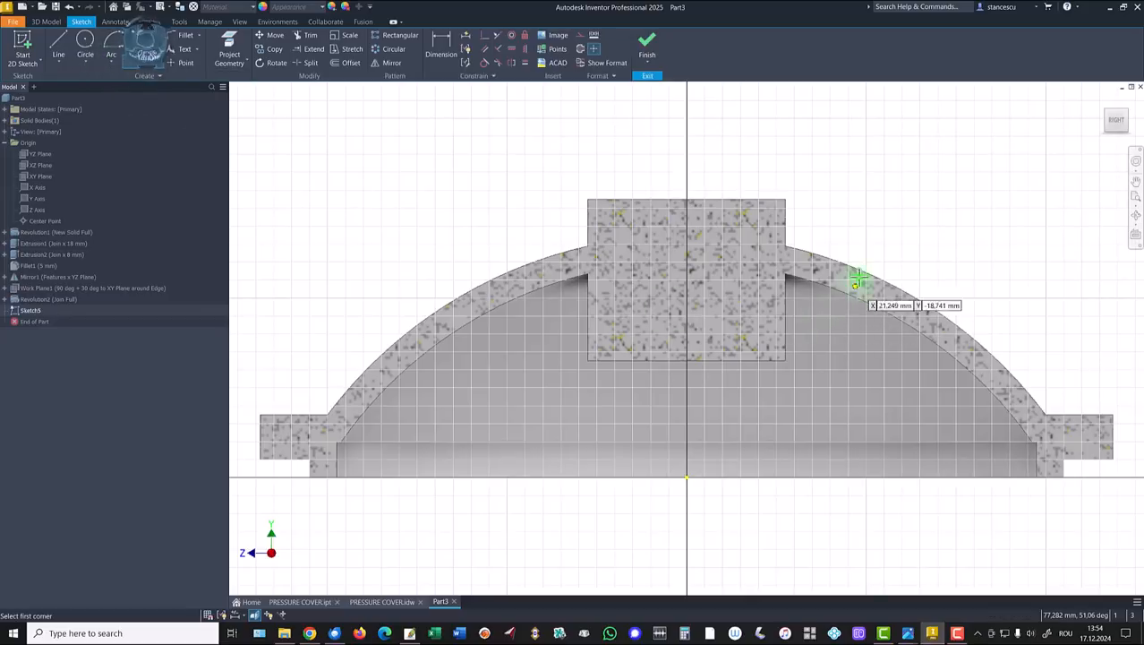
left_click(862, 243)
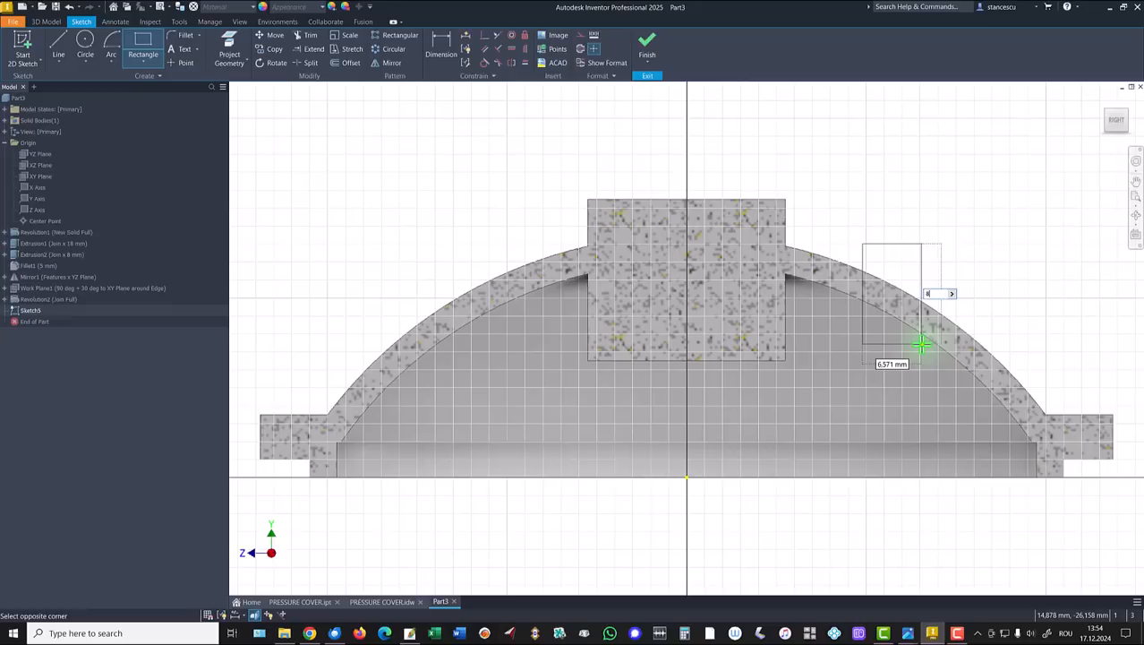
key("Return")
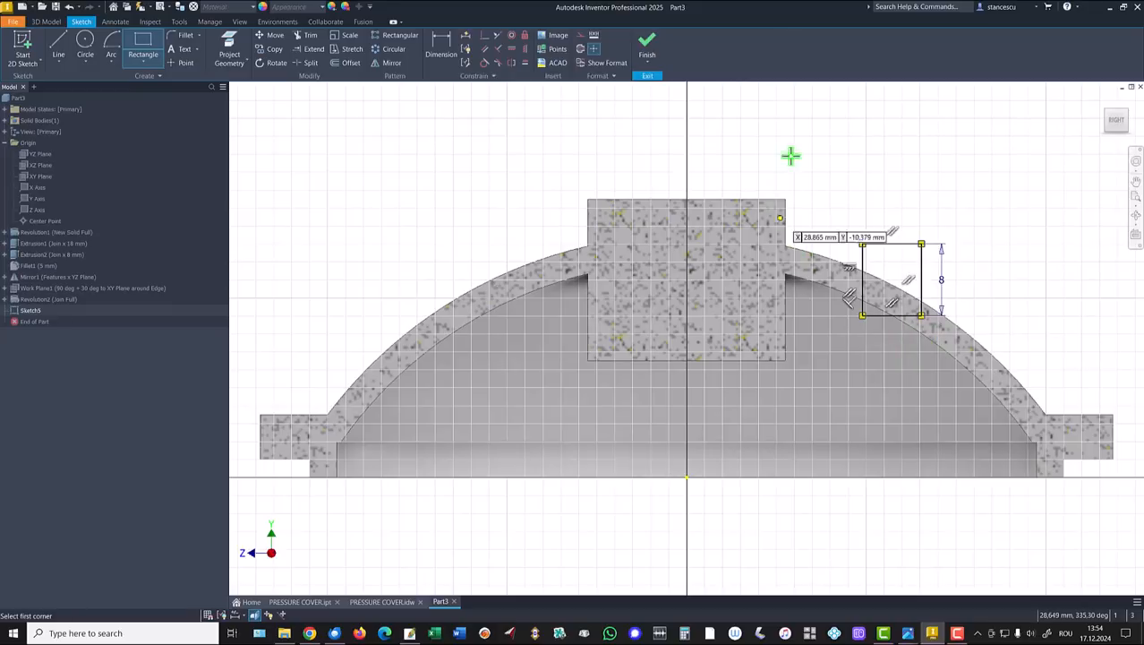
key("Escape")
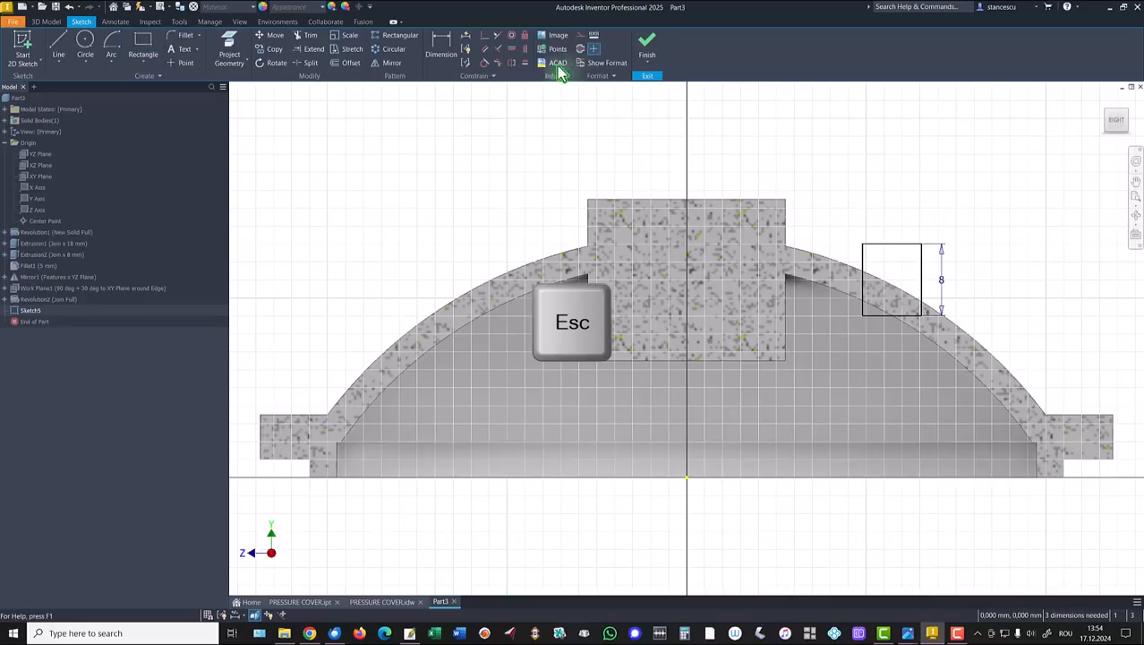
Step: Dimension the rectangle's inner vertical edge 22 mm from the origin
left_click(445, 52)
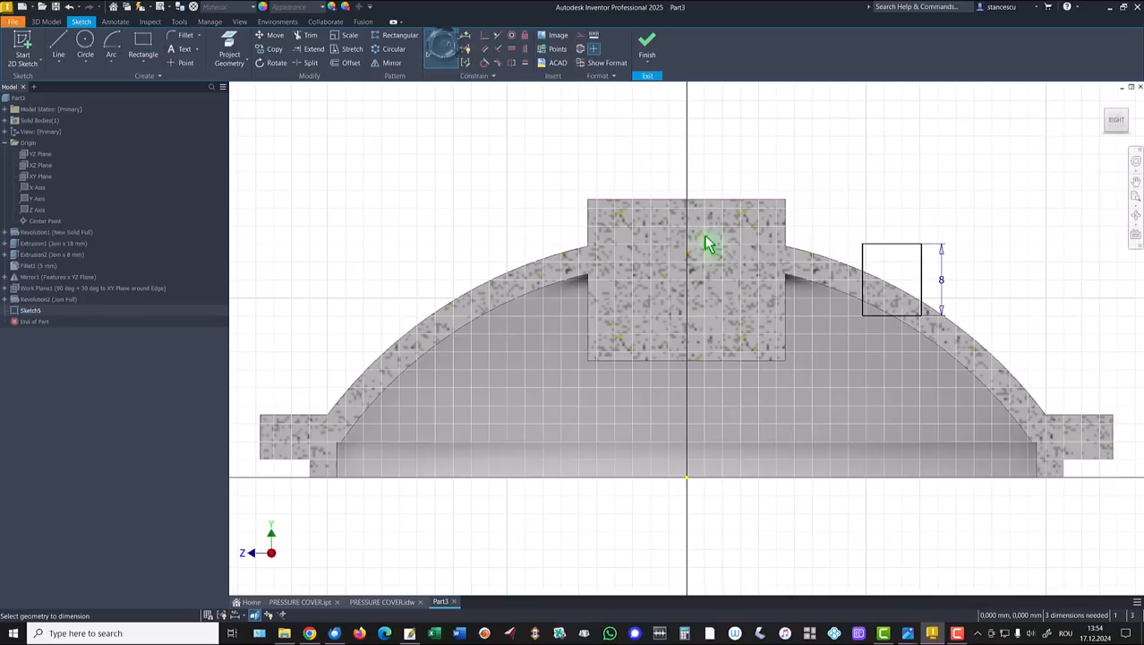
left_click(865, 262)
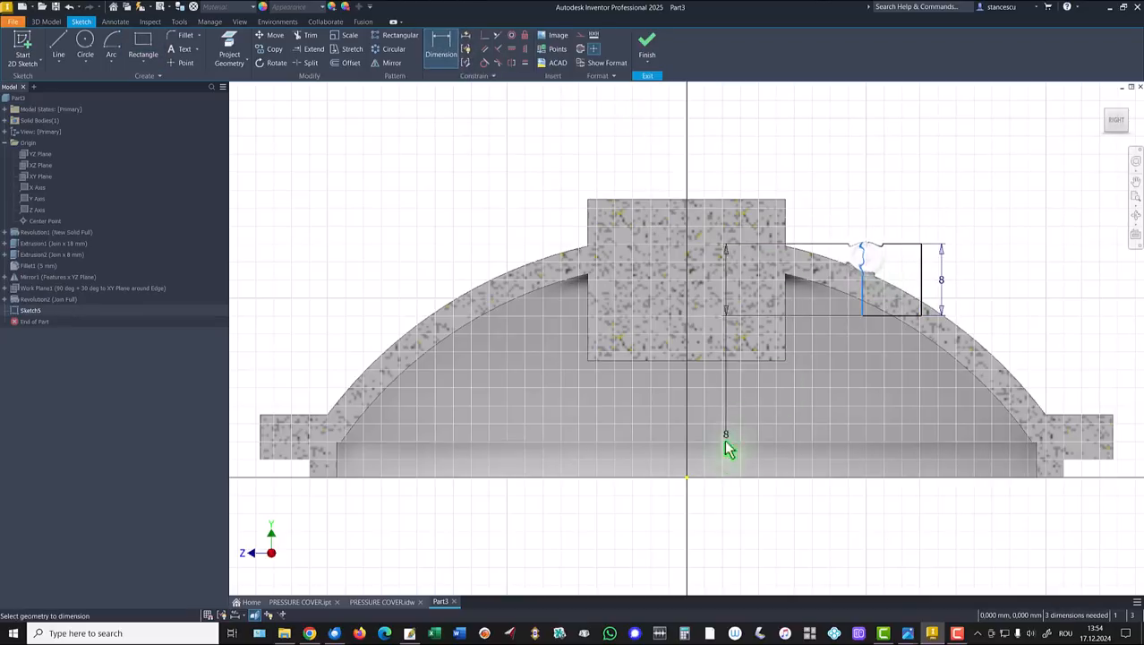
left_click(686, 475)
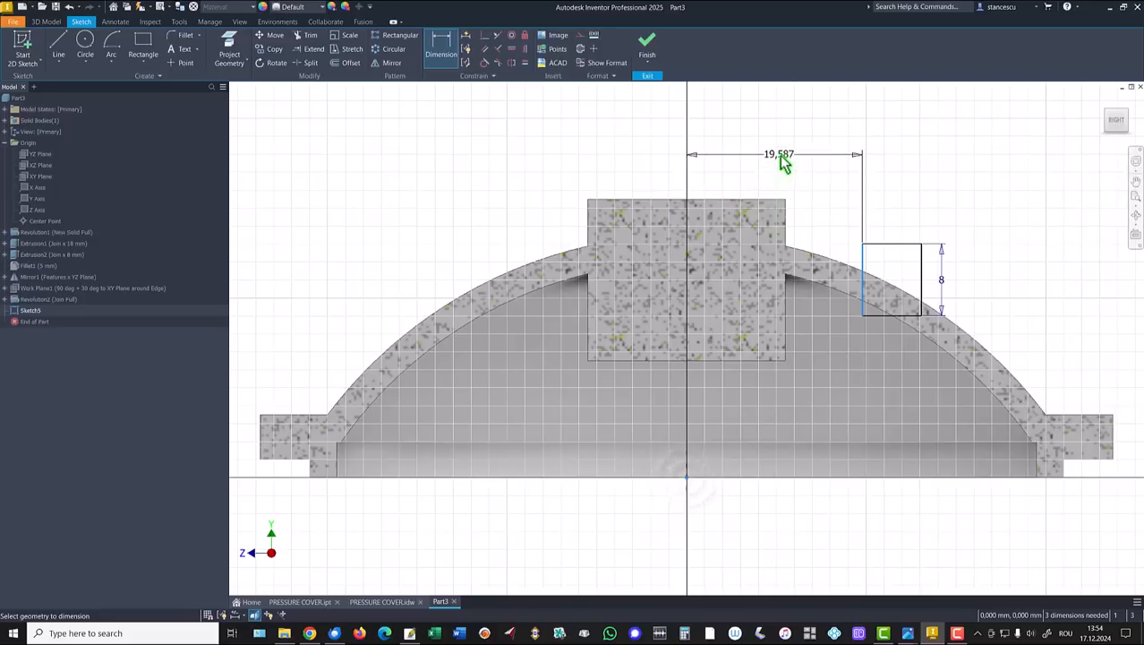
left_click(778, 155)
type("22")
key("Return")
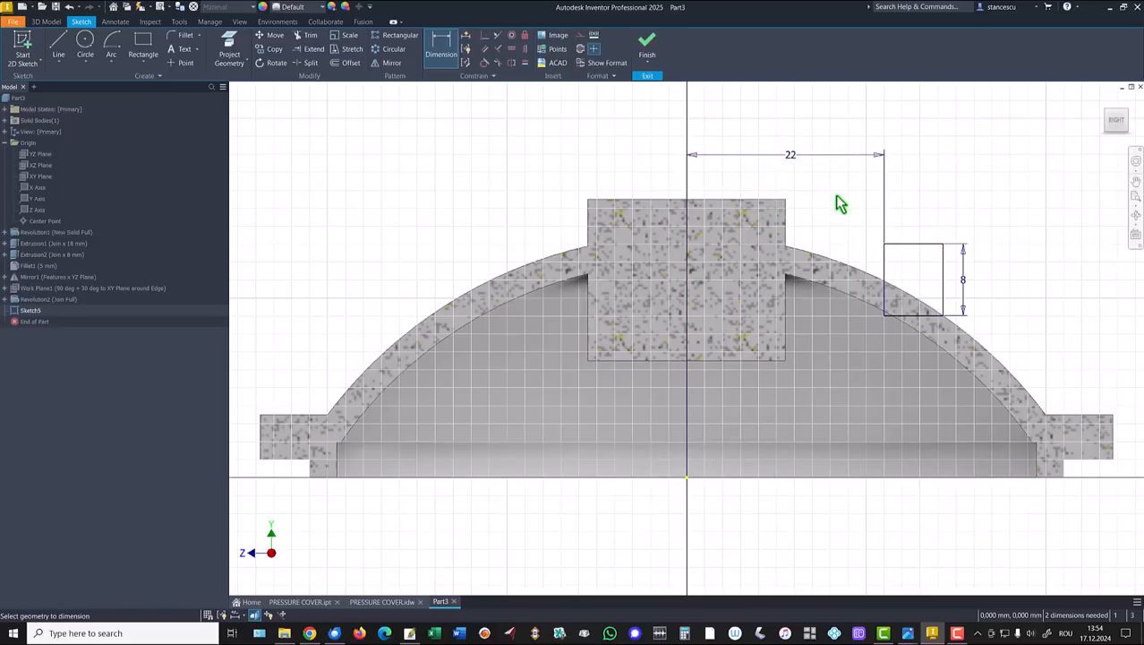
key("Escape")
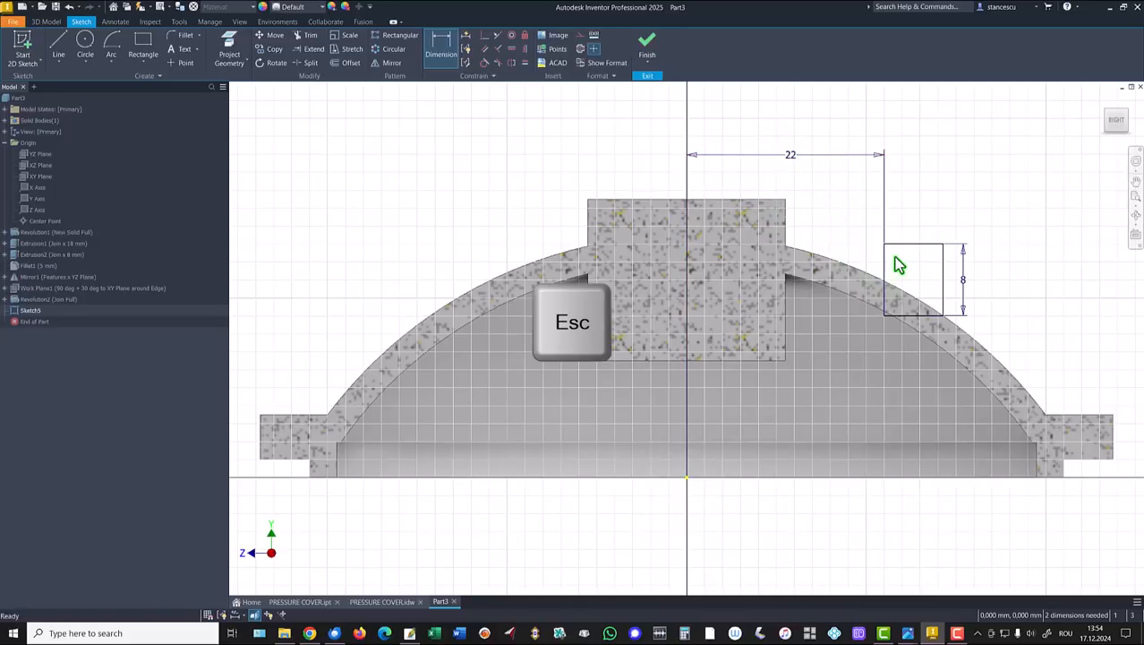
Step: Convert the rectangle's inner vertical edge to a centerline and set the diameter across it to 8 mm, entered as 4*2
right_click(868, 246)
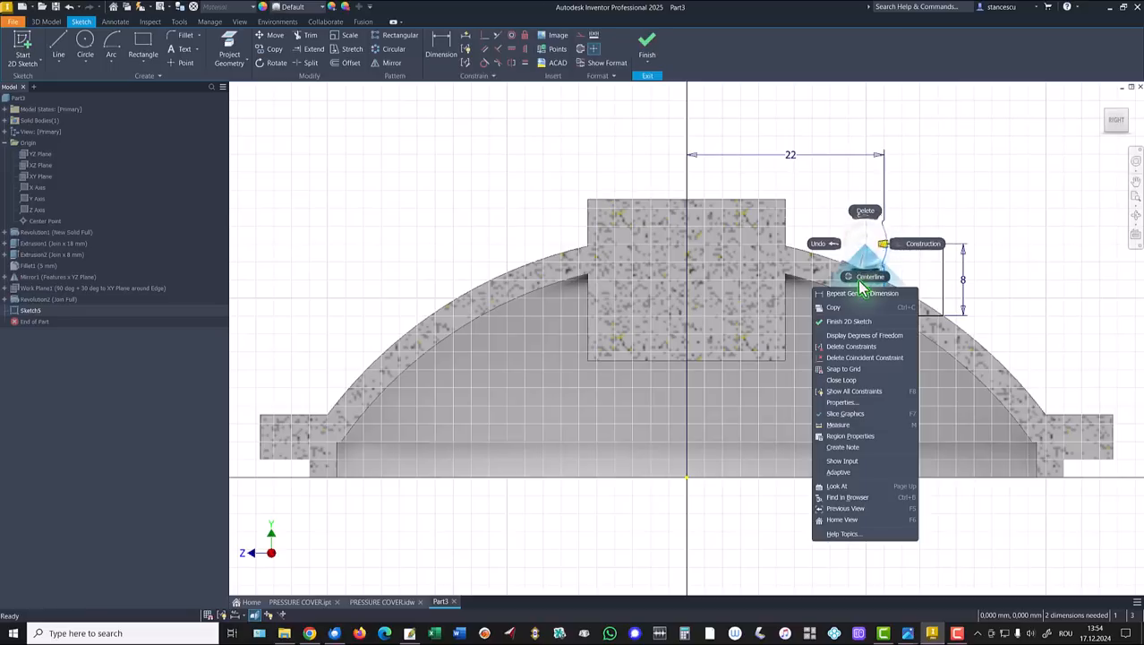
left_click(864, 278)
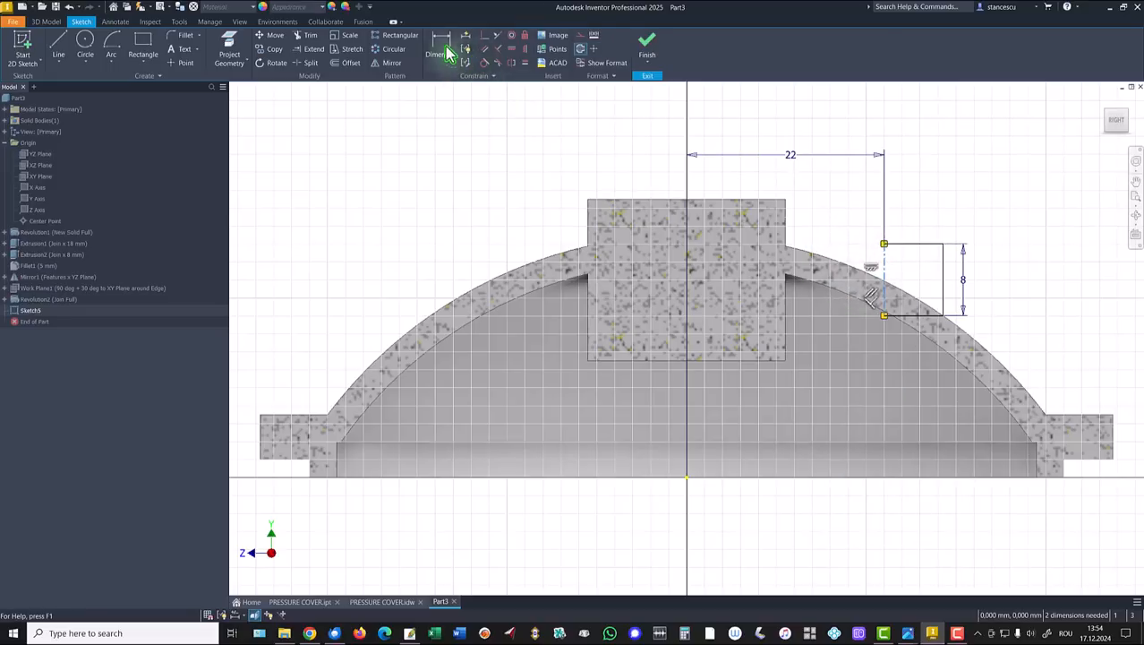
key("d")
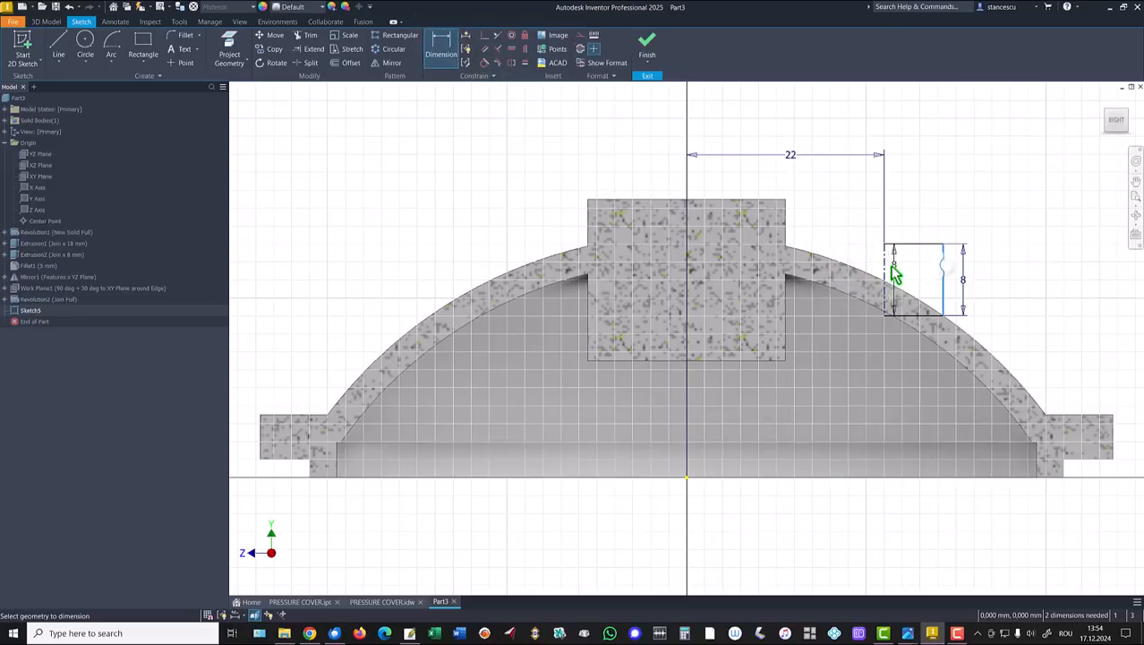
left_click(886, 273)
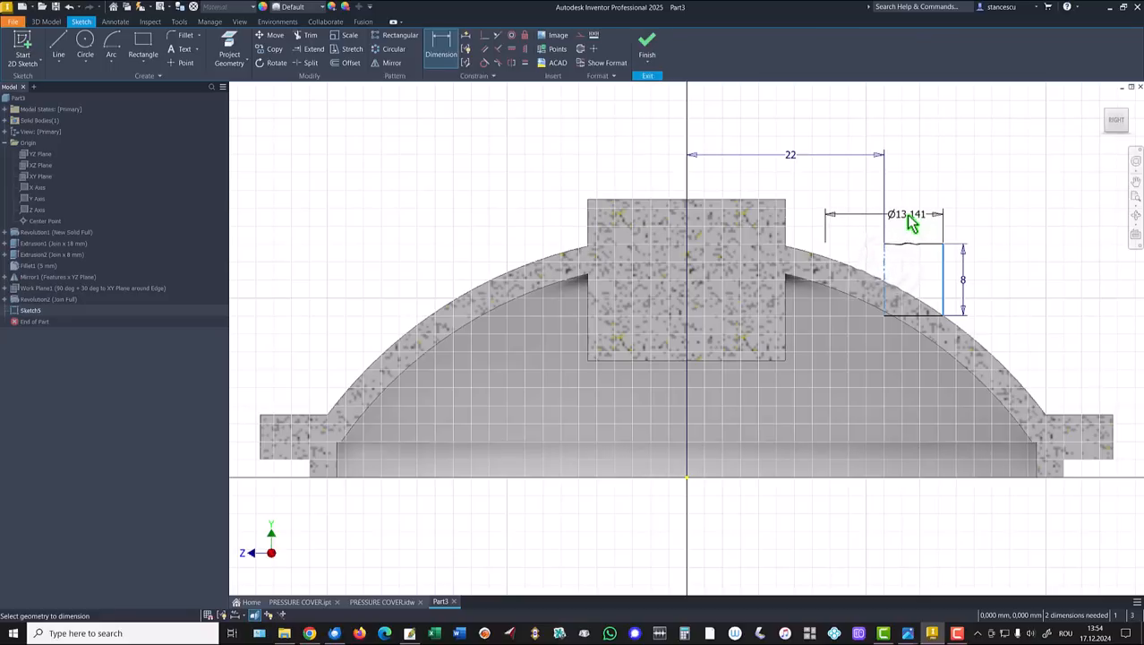
left_click(906, 215)
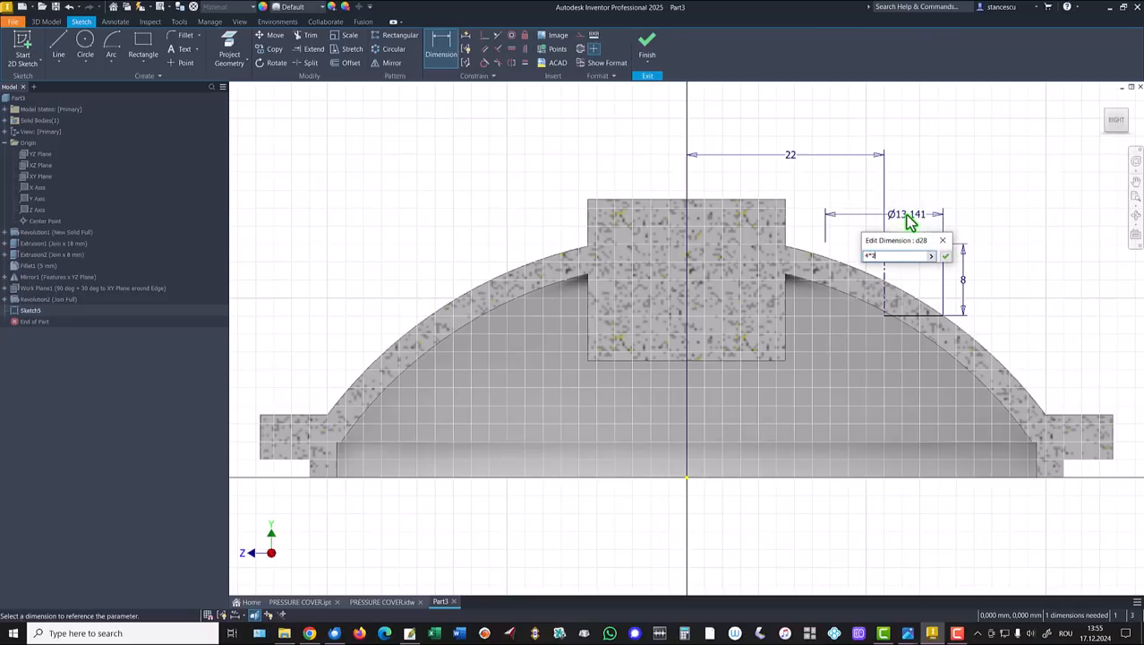
key("Return")
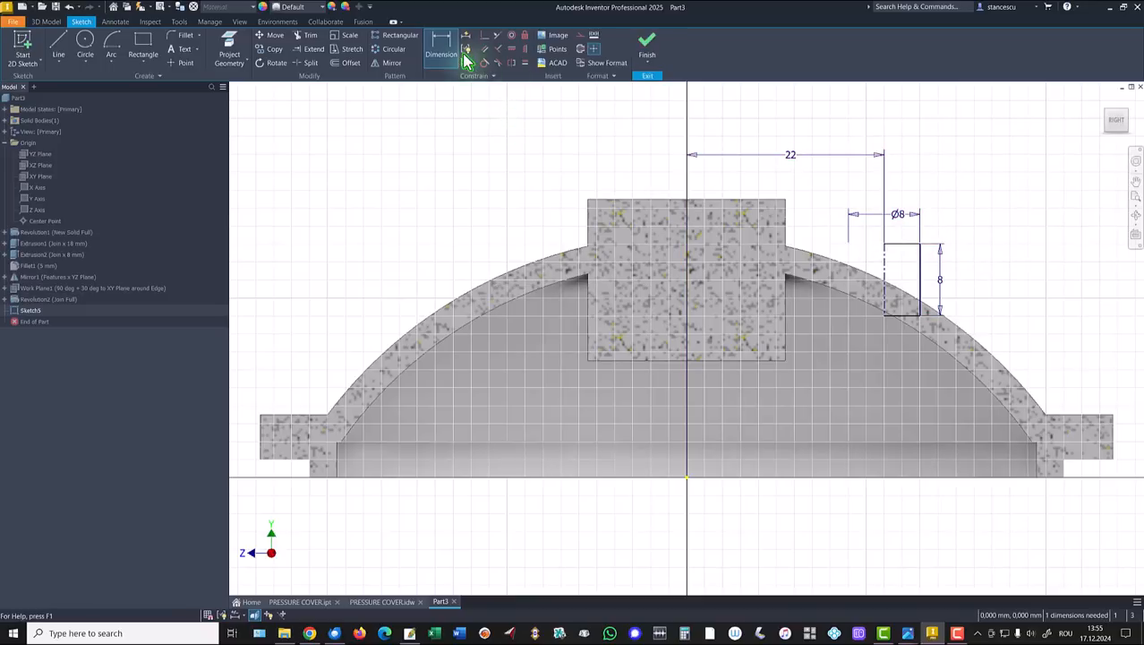
Step: Dimension the rectangle's upper edge 23 mm above the underside of the outer flange
left_click(912, 252)
left_click(1103, 464)
middle_click_drag(1112, 328, 1025, 319)
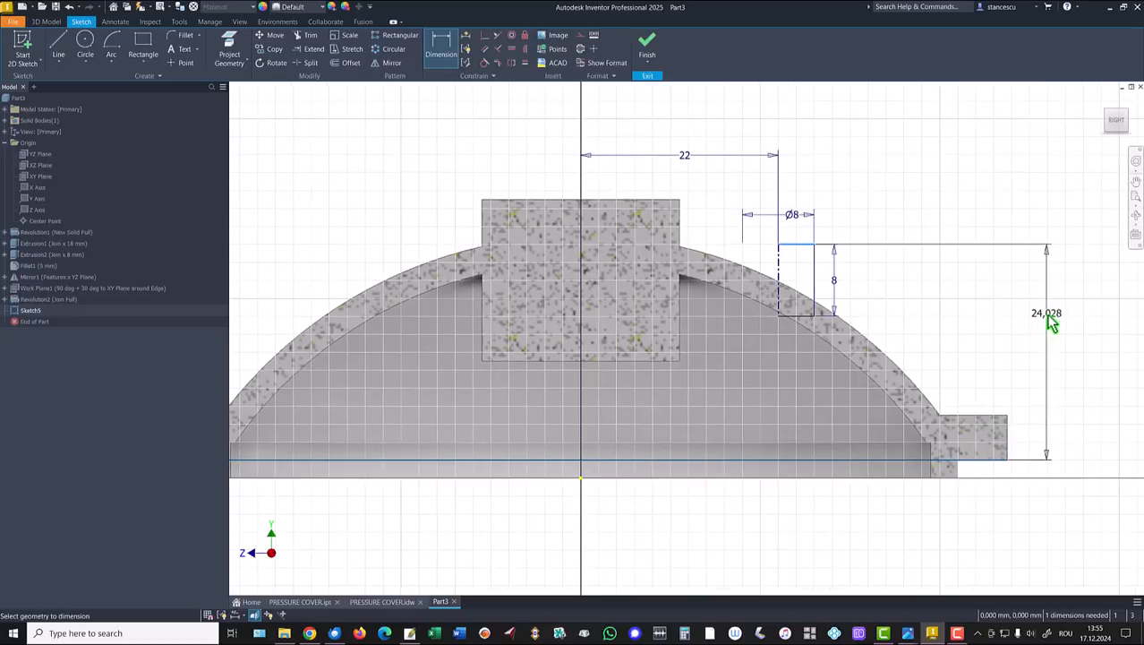
left_click(1047, 316)
type("23")
key("Return")
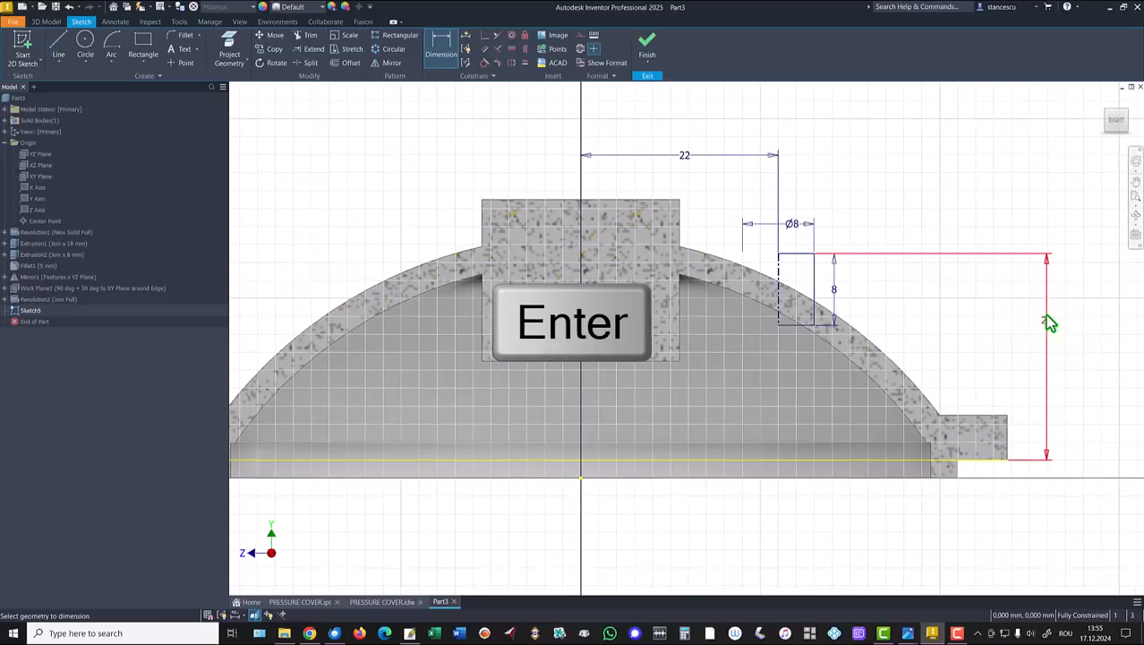
Step: Finish the sketch and revolve the rectangle a full 360 degrees about its centerline, joined to the cover
left_click(647, 53)
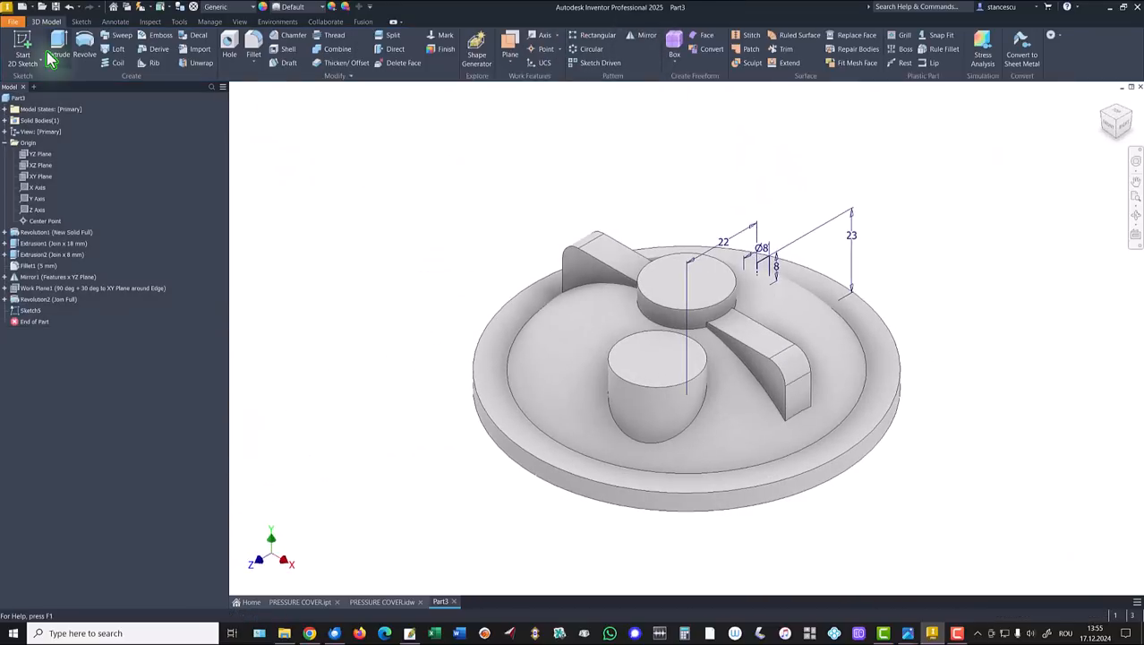
left_click(84, 46)
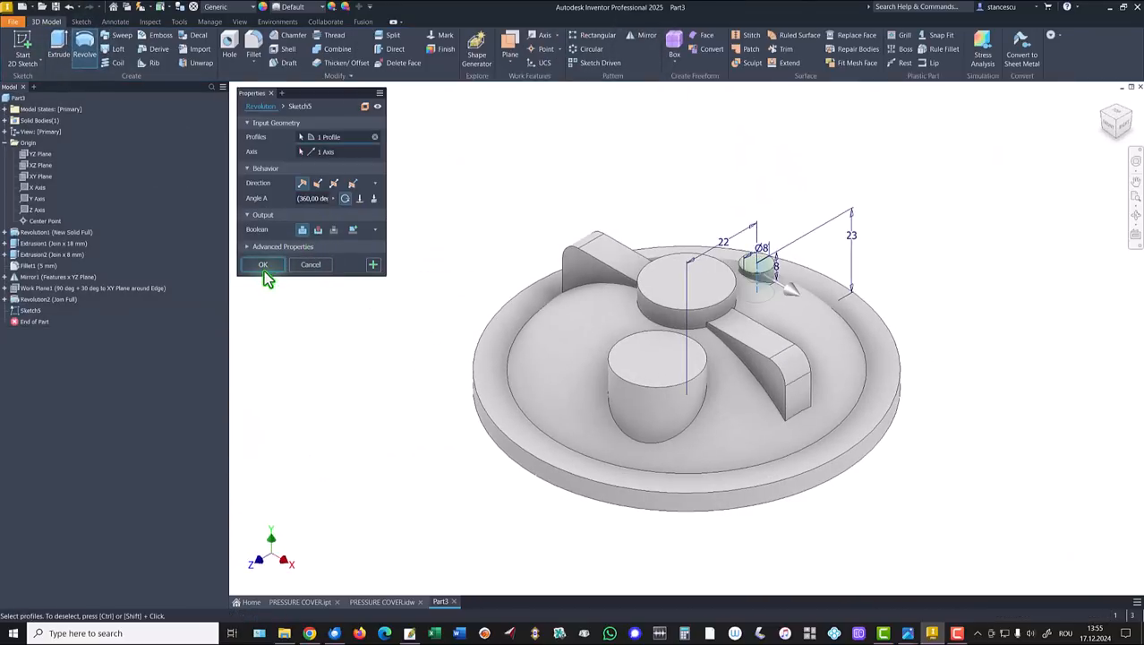
left_click(264, 271)
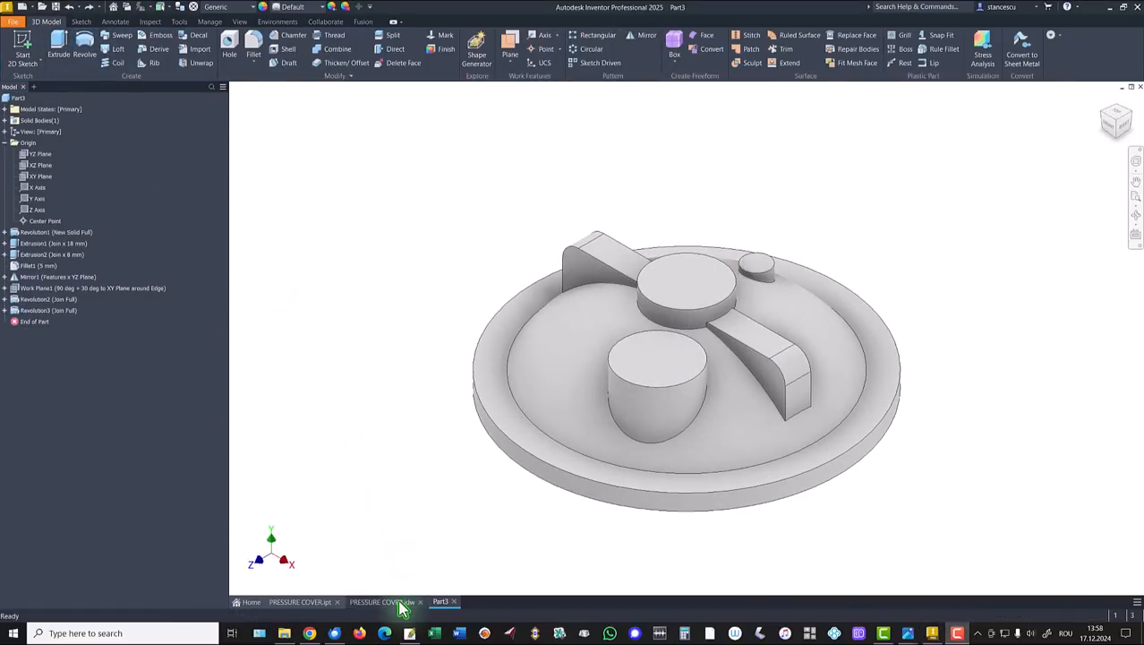
Step: Review the drawing and the finished PRESSURE COVER.ipt, and start a sketch in Part3 on the small round boss's top face
left_click(400, 604)
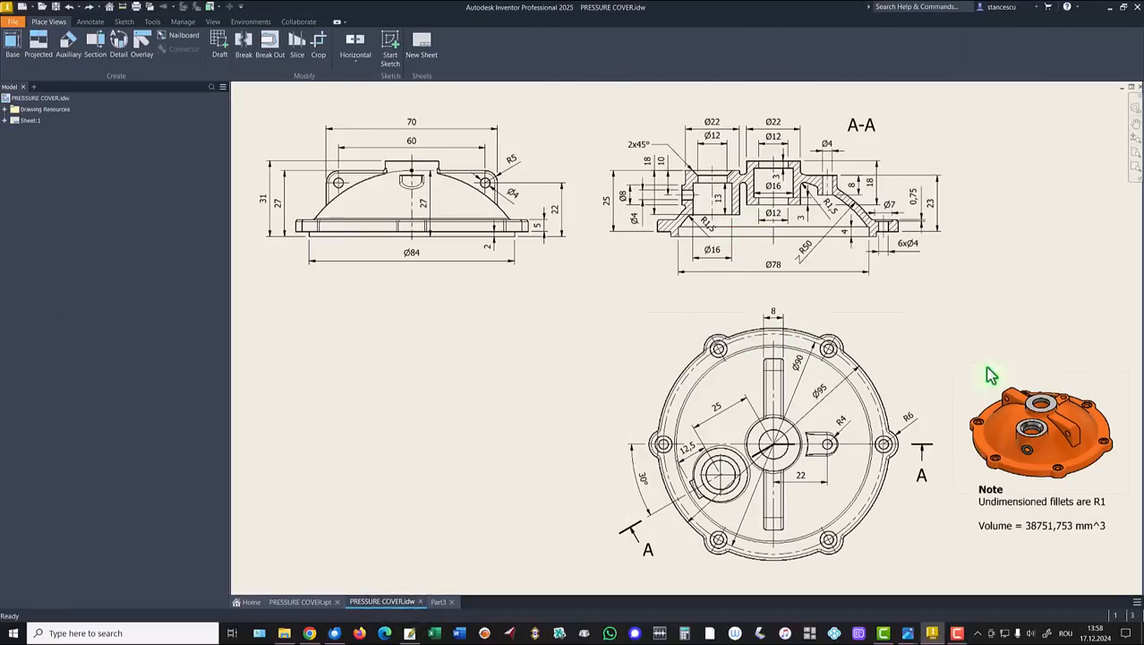
left_click(309, 602)
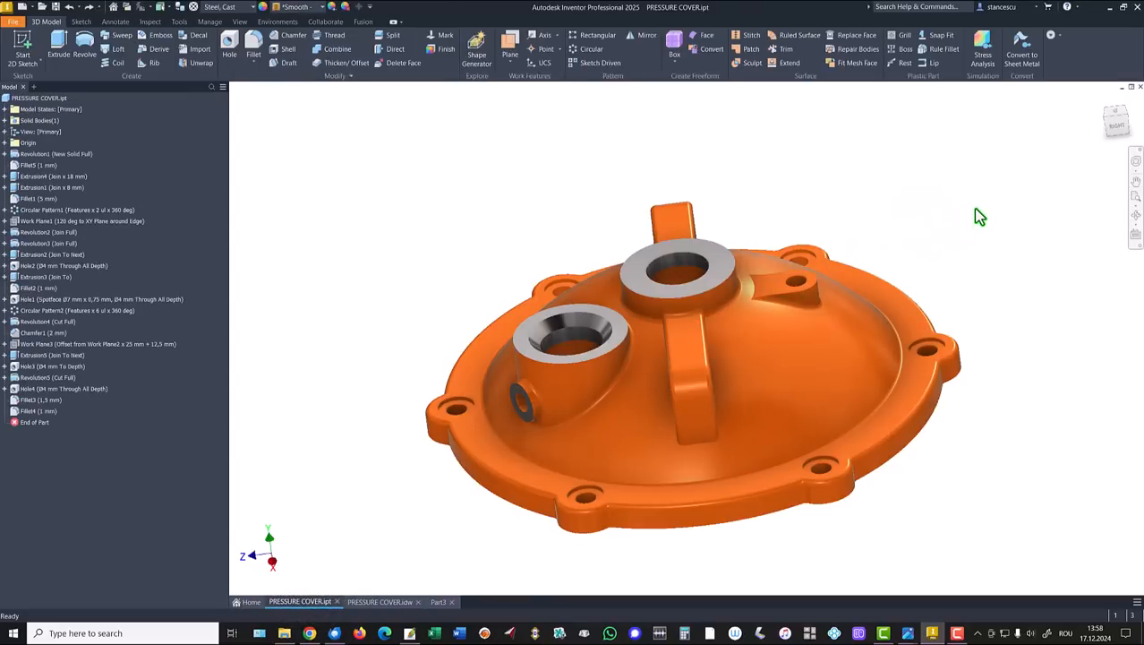
key("F6")
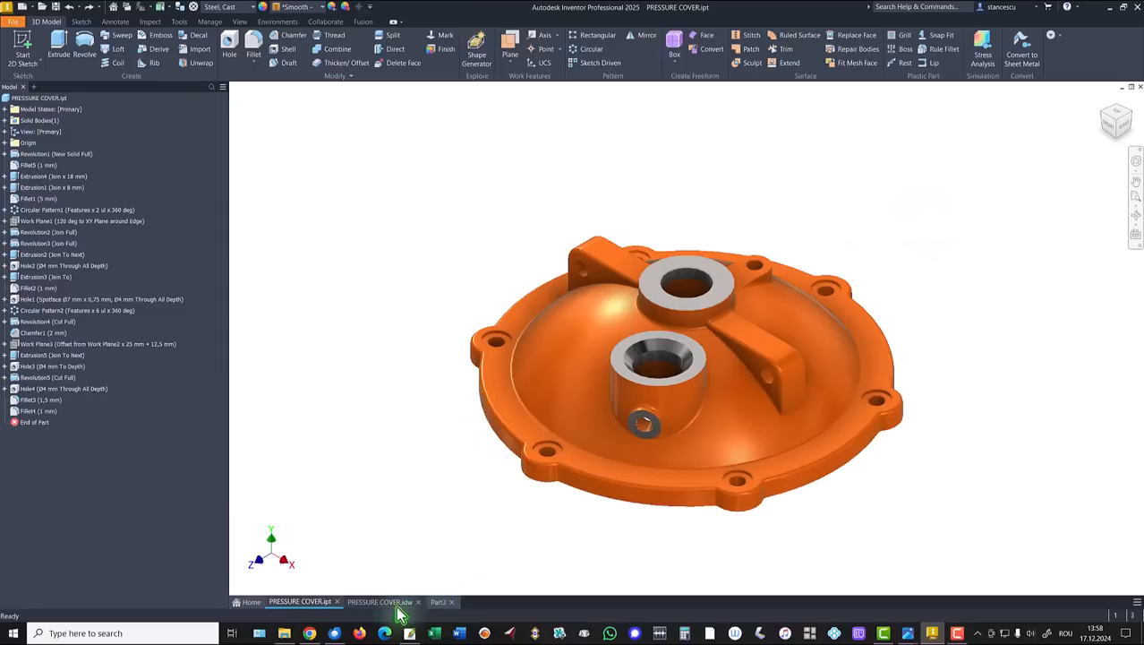
left_click(438, 602)
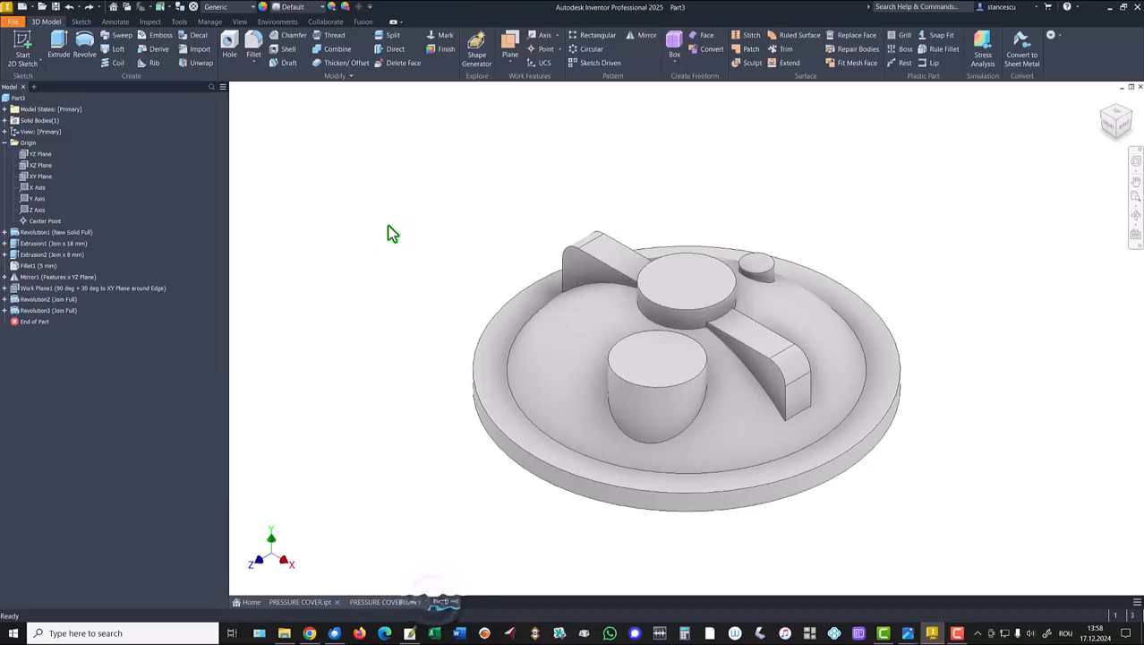
left_click(753, 263)
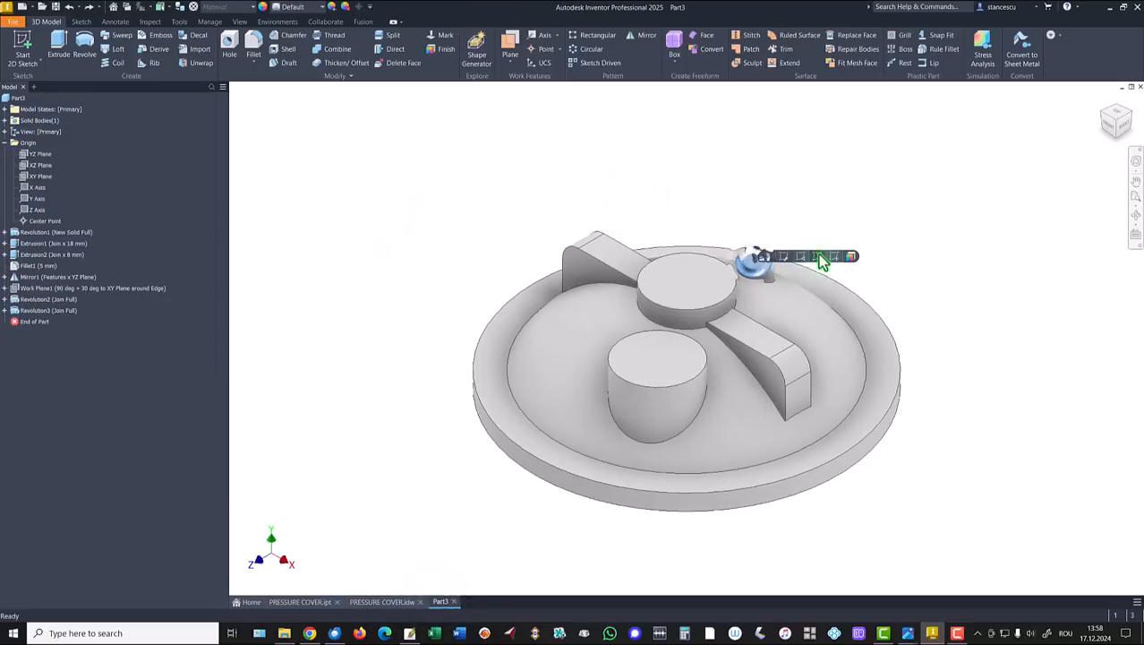
left_click(835, 258)
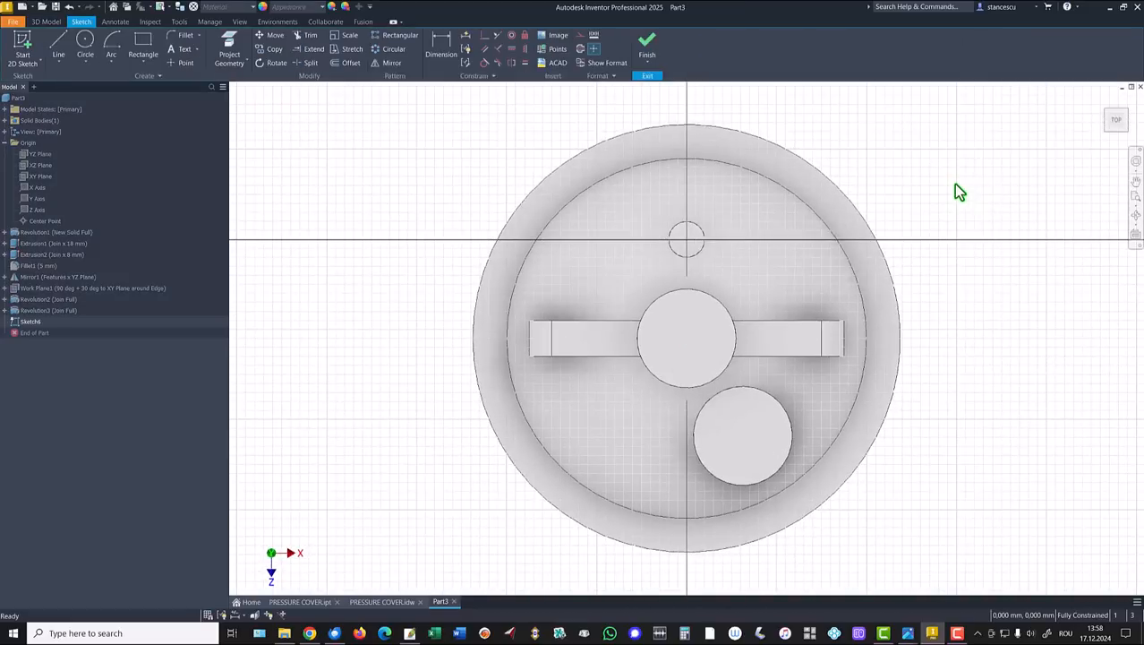
Step: Project the circular edges of the small boss and the central boss into the sketch, and slice the model at the sketch plane
left_click(227, 45)
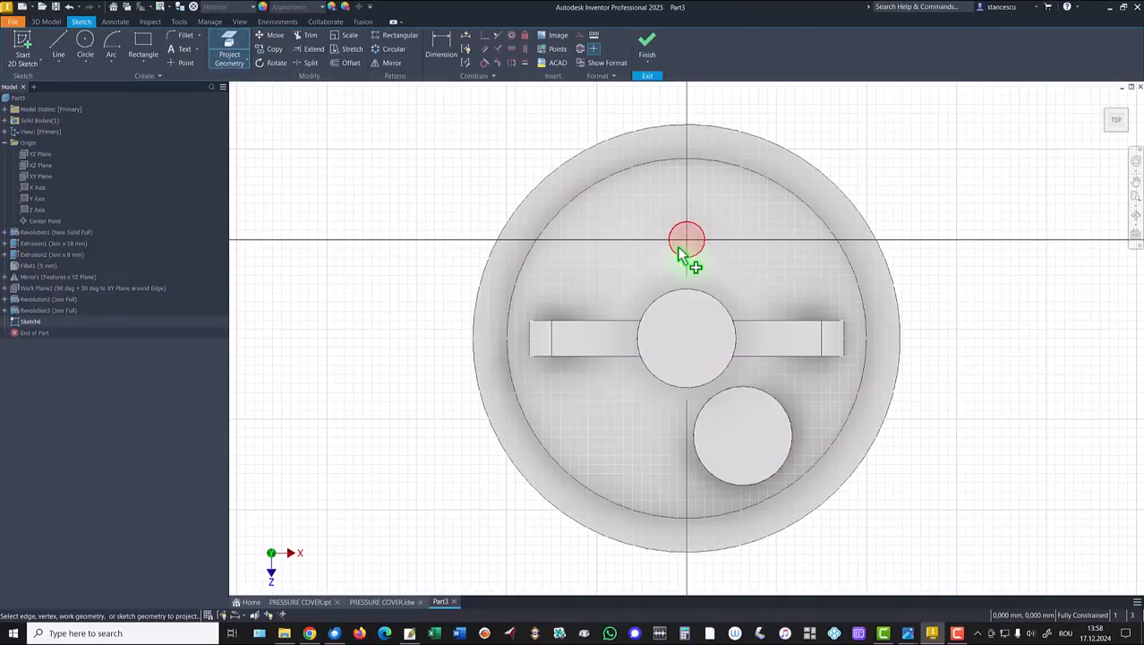
left_click(678, 255)
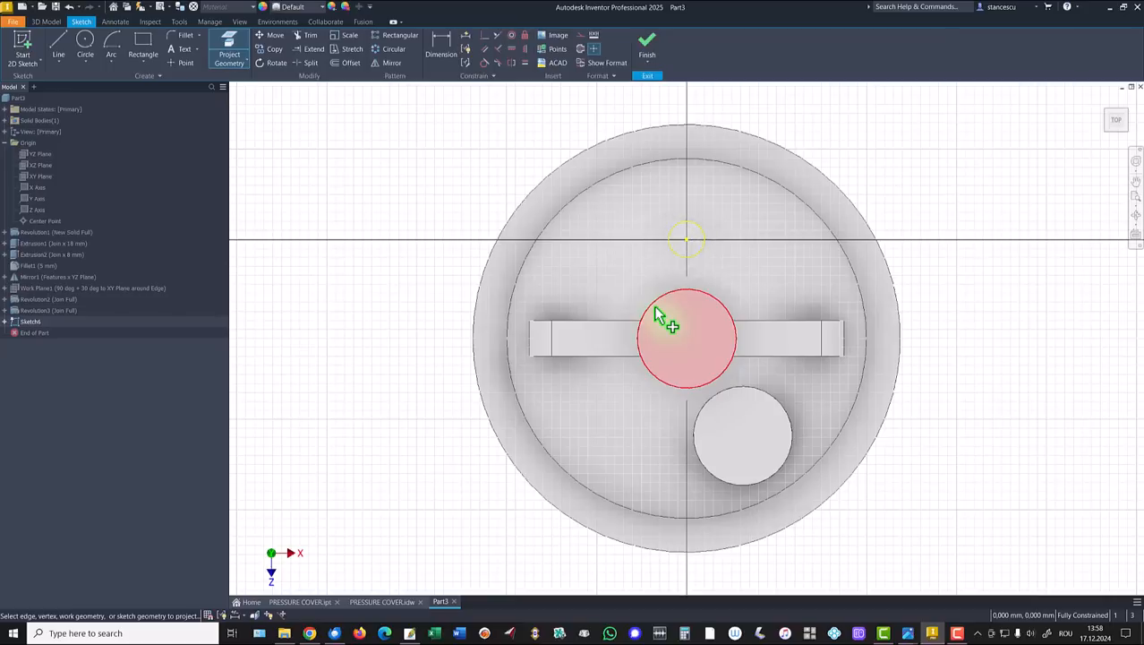
key("F7")
Step: Draw two parallel lines about 11.8 mm long from opposite sides of the small boss circle to the central boss circle
left_click(58, 45)
left_click(669, 238)
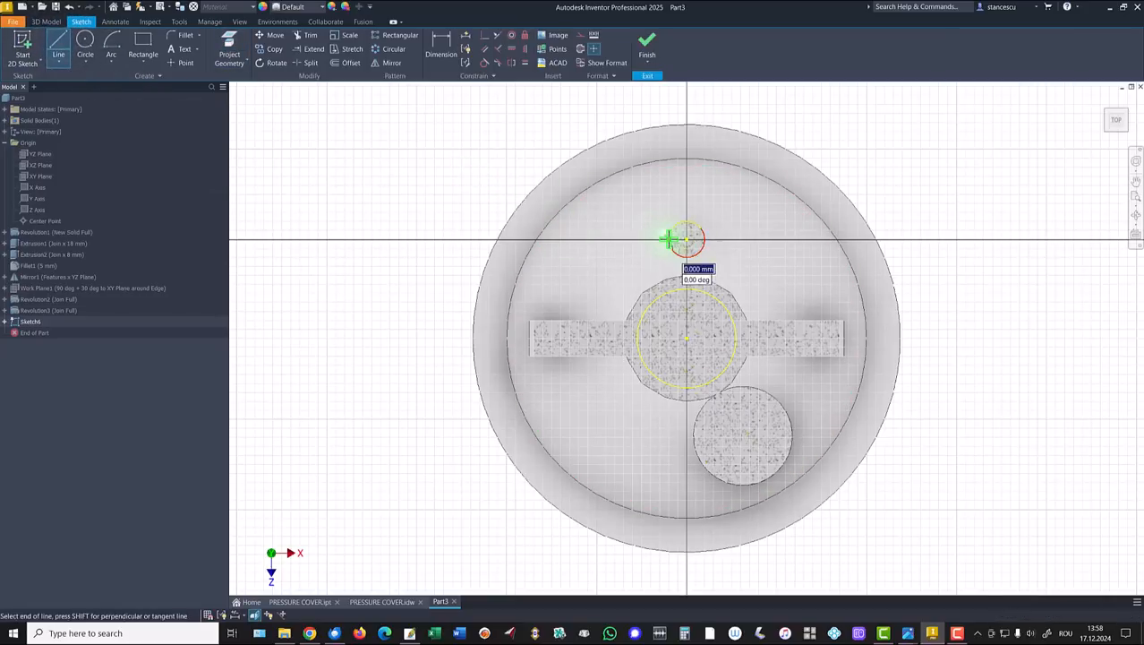
double_click(668, 292)
left_click(707, 238)
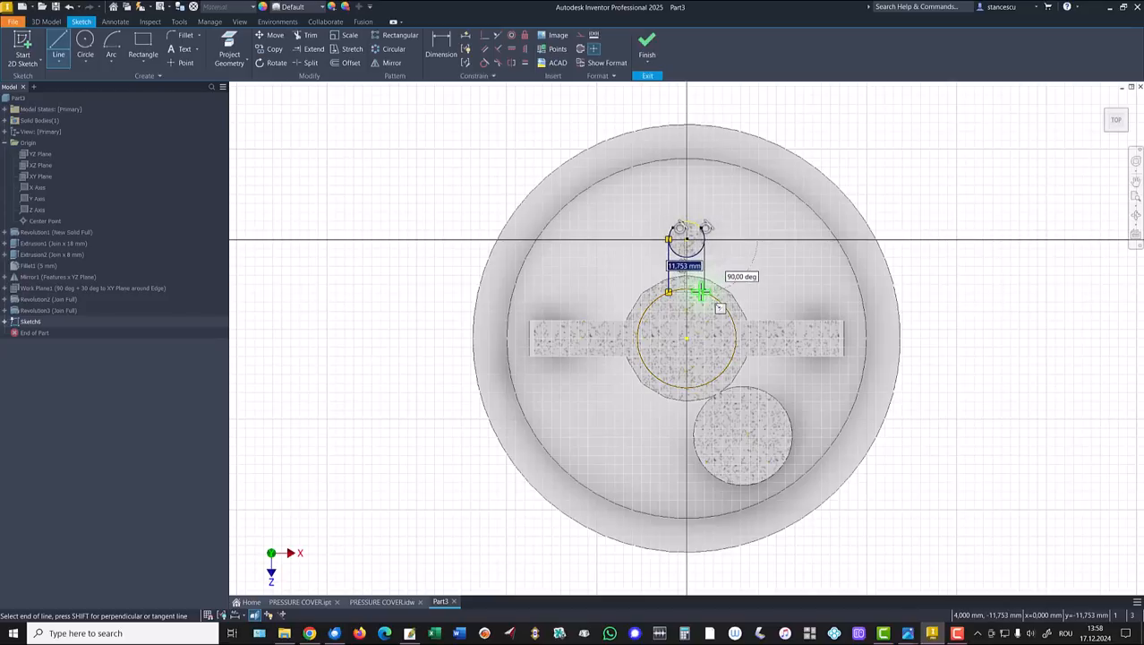
double_click(703, 291)
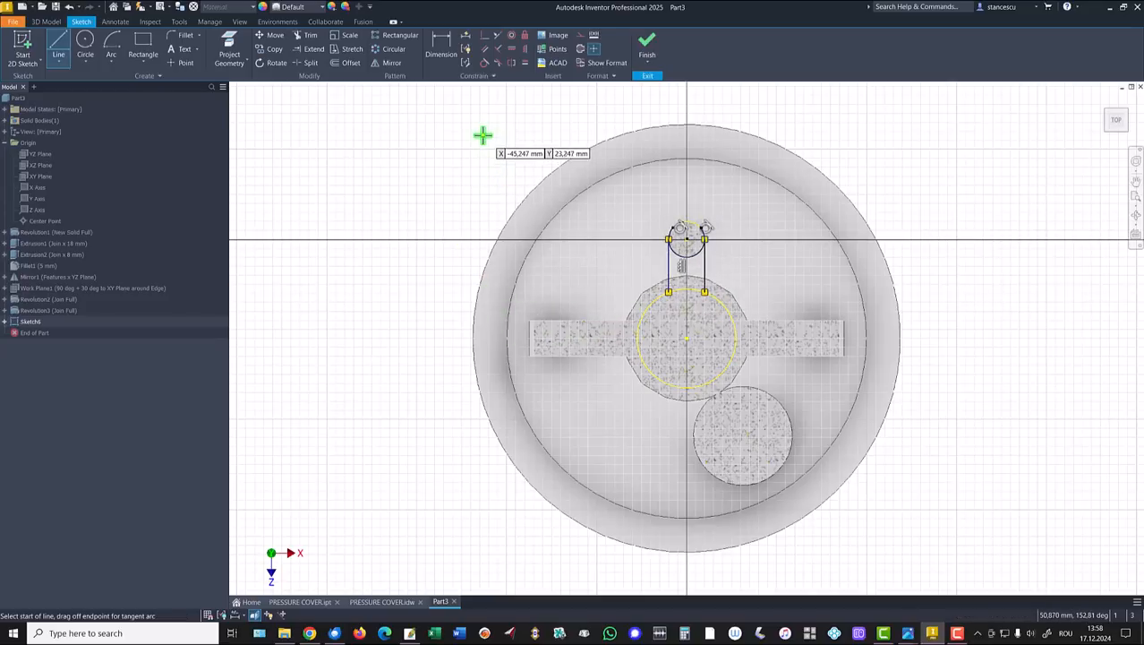
key("Escape")
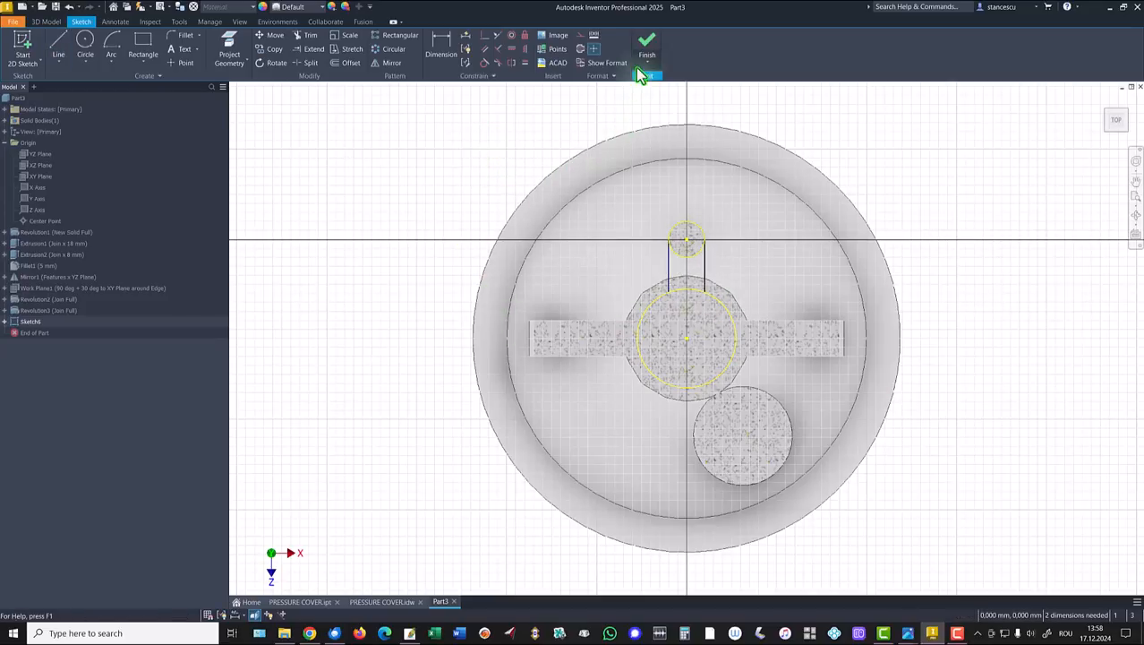
Step: Finish the sketch and extrude the small circle and the region between the lines To Next toward the dome, using Join
left_click(657, 49)
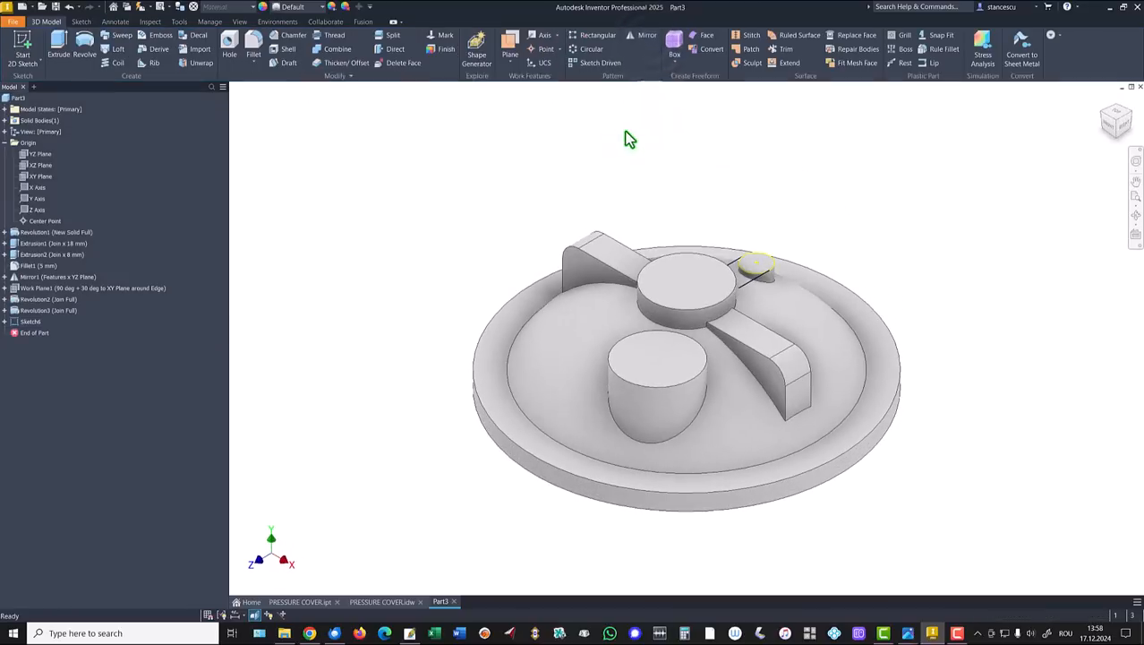
left_click(59, 46)
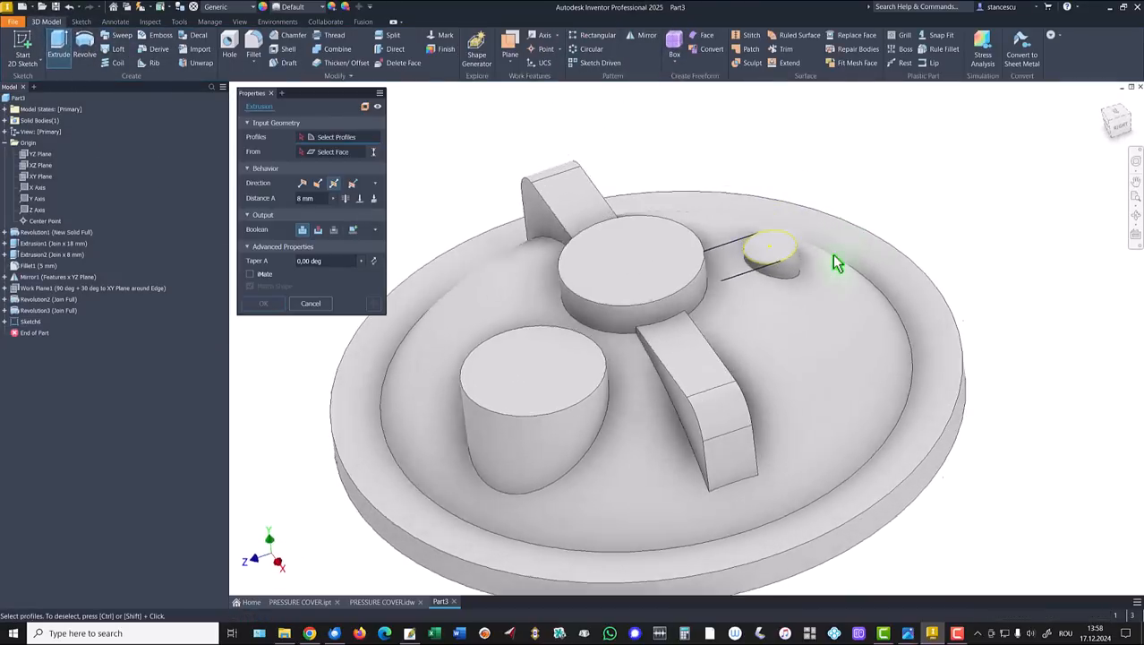
left_click(746, 266)
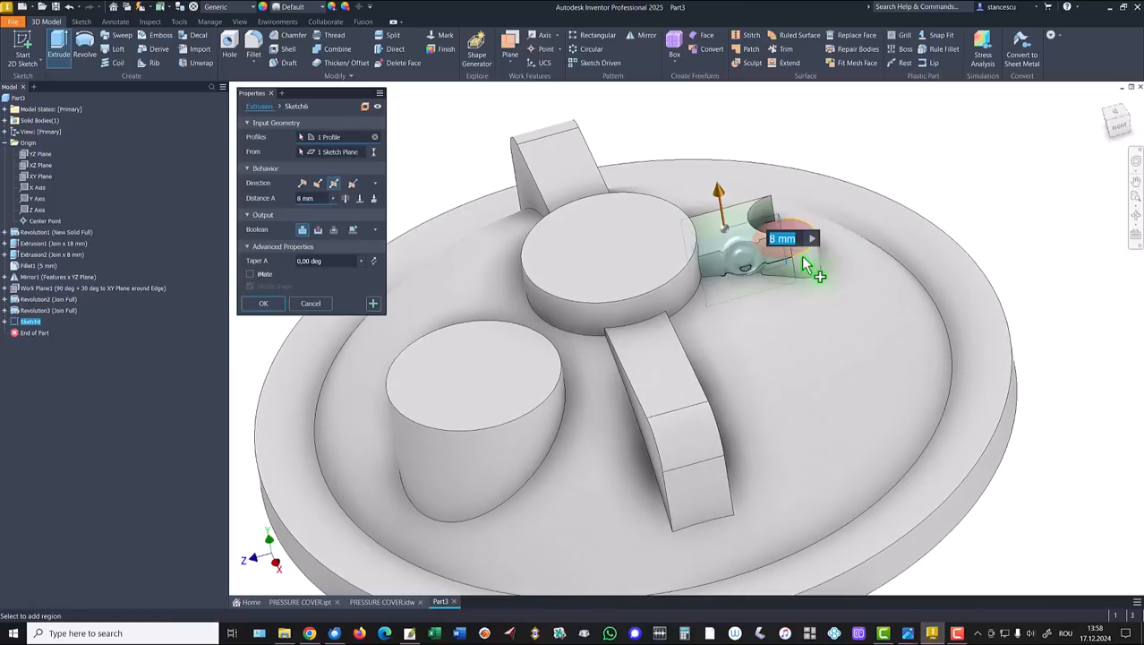
left_click(801, 225)
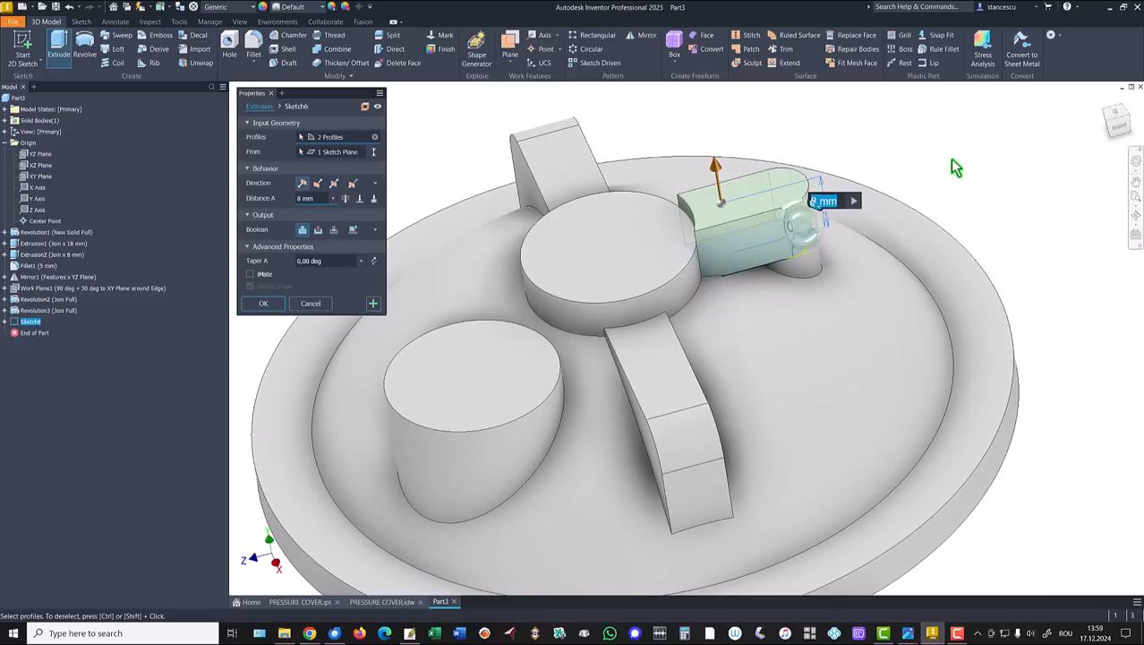
left_click(374, 199)
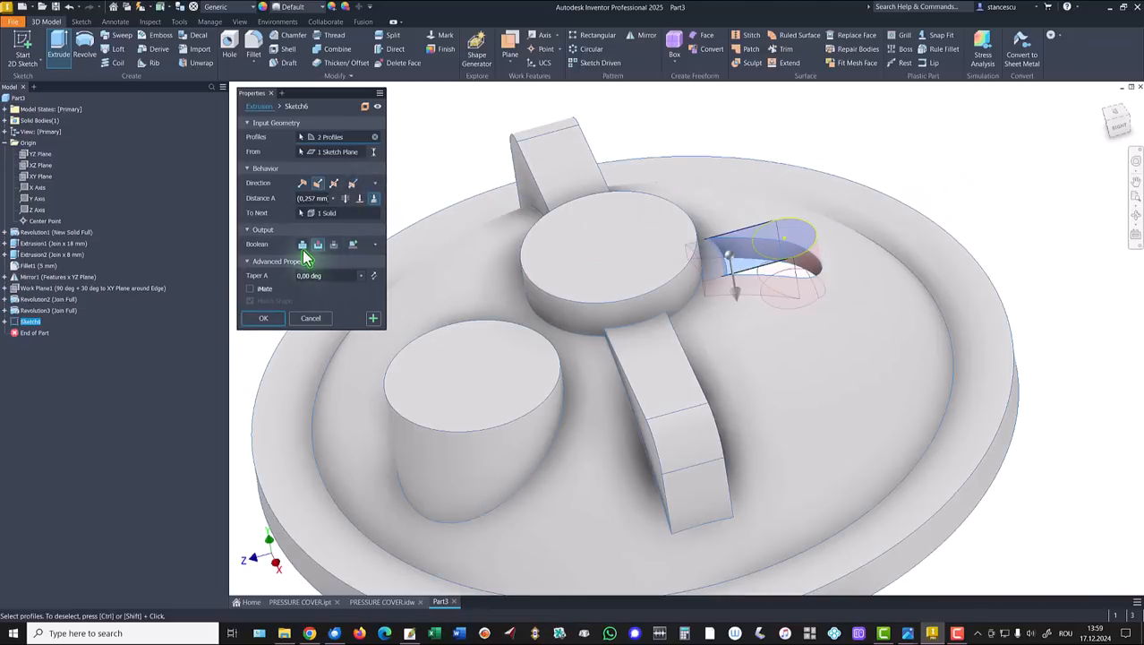
left_click(303, 243)
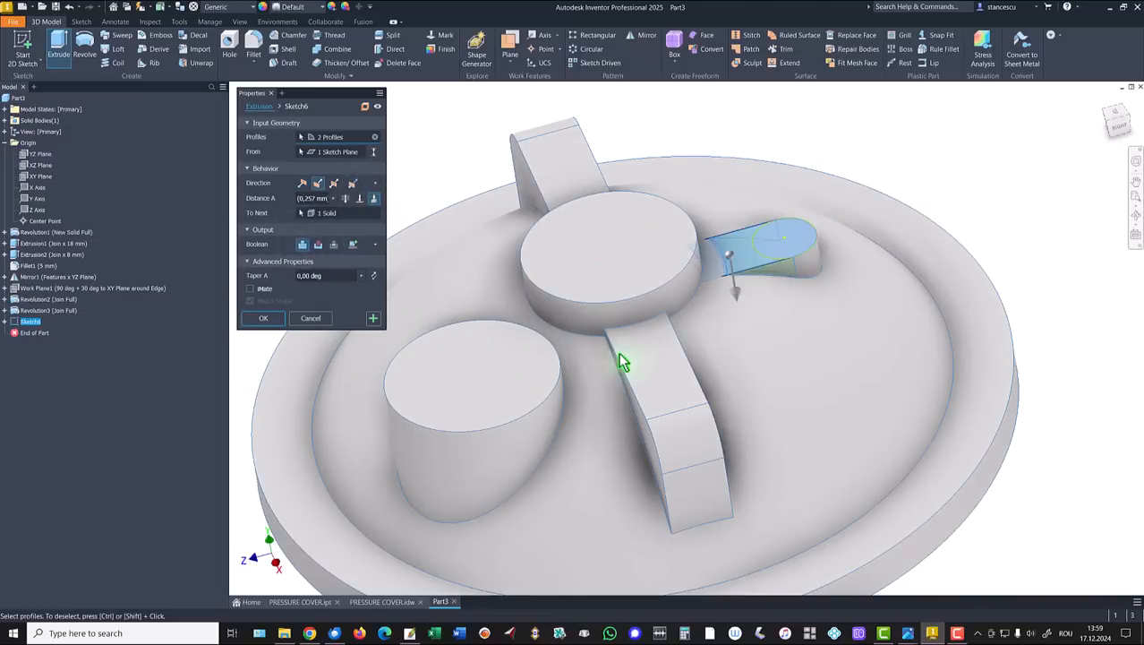
middle_click_drag(536, 377, 617, 394, "shift")
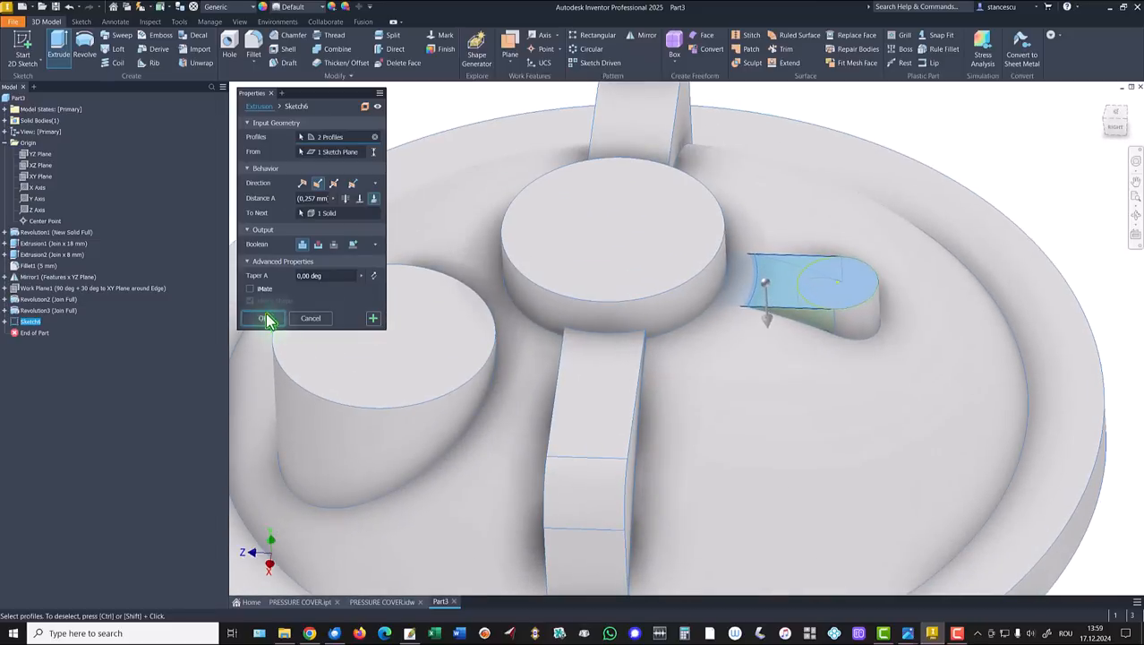
left_click(261, 319)
key("F6")
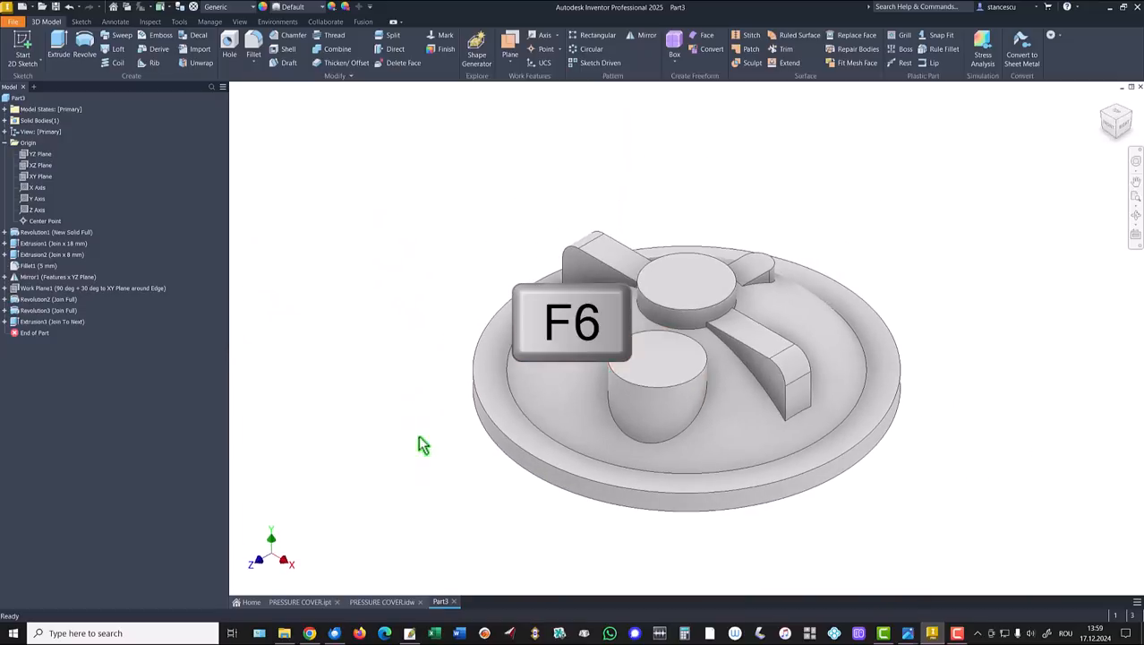
Step: Examine the spotfaced mounting lugs on the rim of PRESSURE COVER.ipt and their bolt circle and dimensions in the PRESSURE COVER.idw drawing
left_click(296, 601)
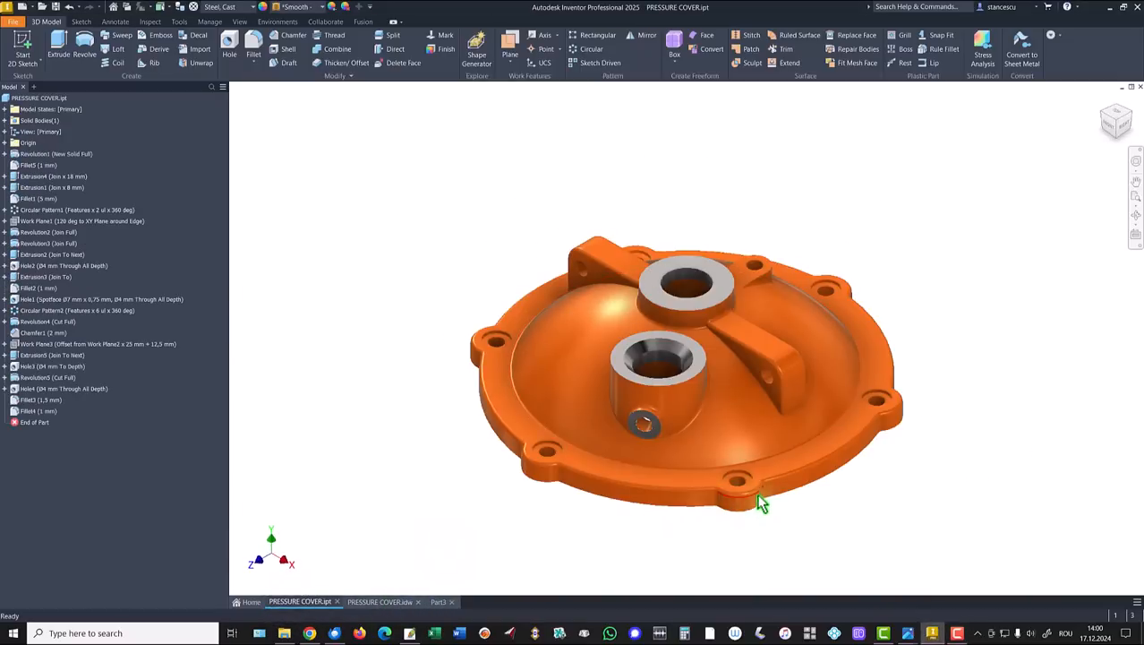
scroll(751, 513, "up", 5)
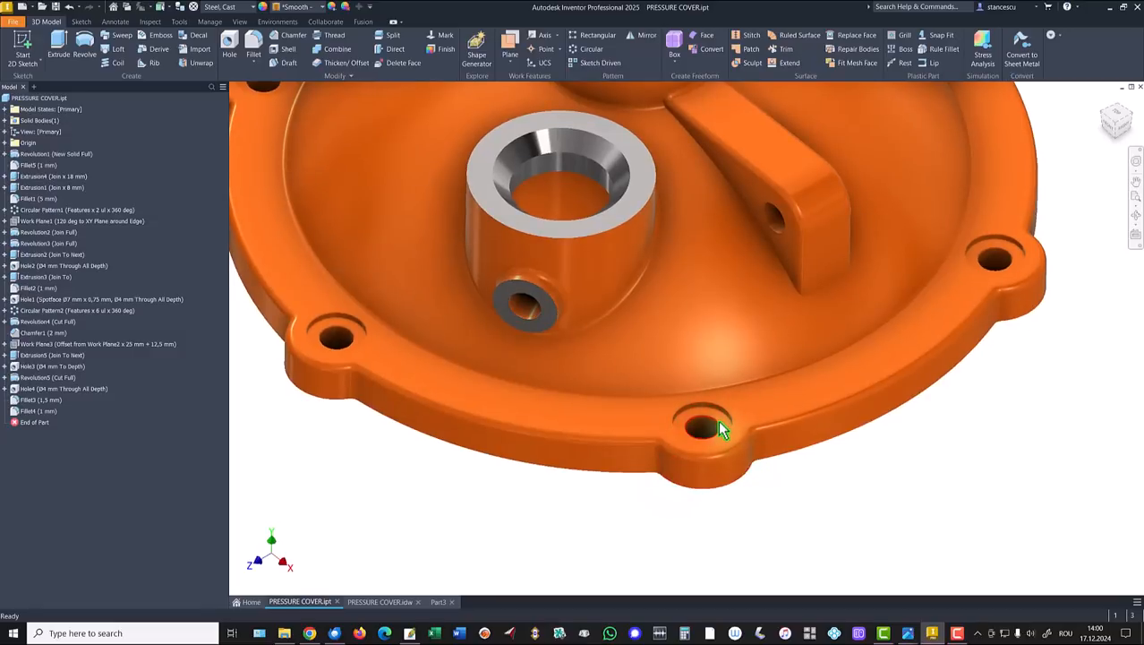
scroll(670, 461, "up", 5)
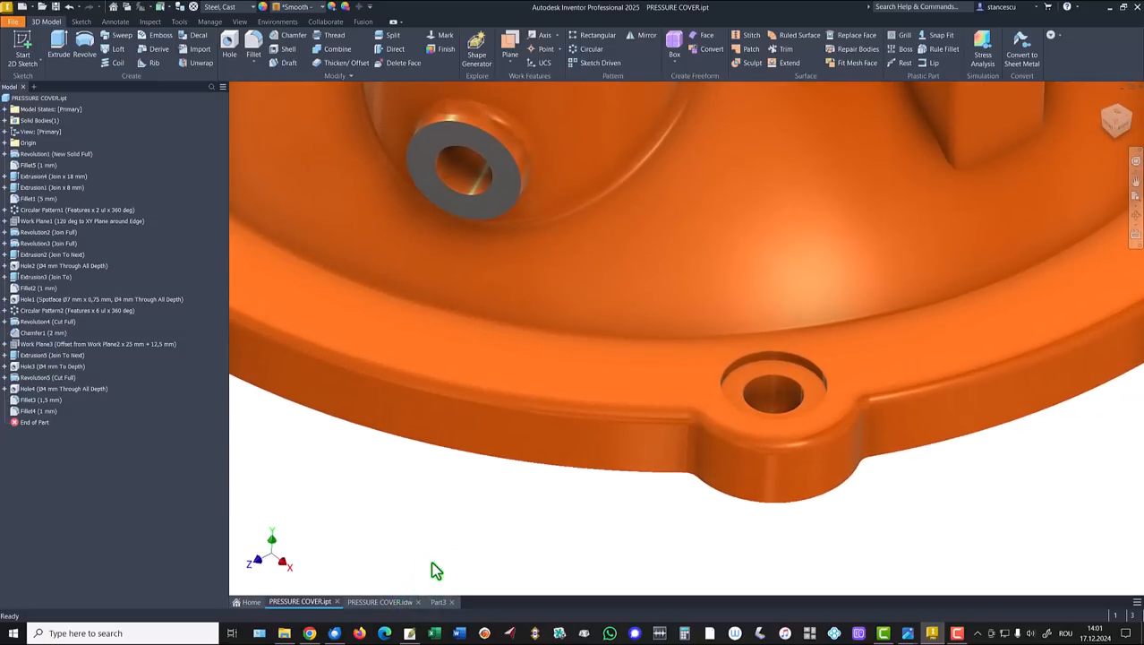
key("F6")
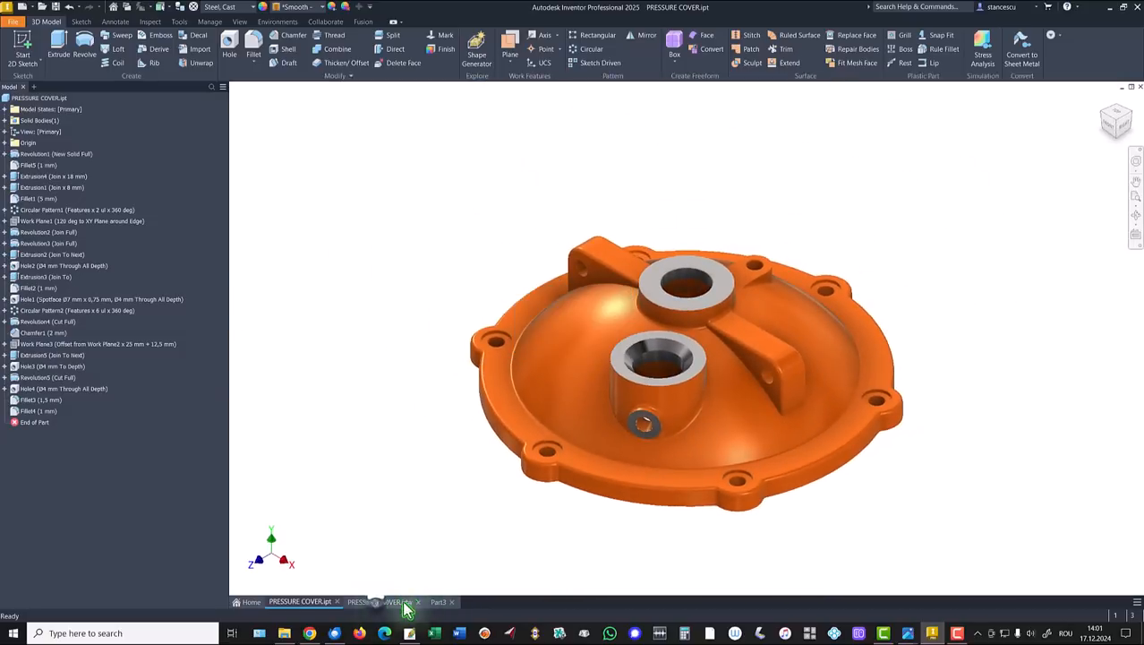
left_click(379, 602)
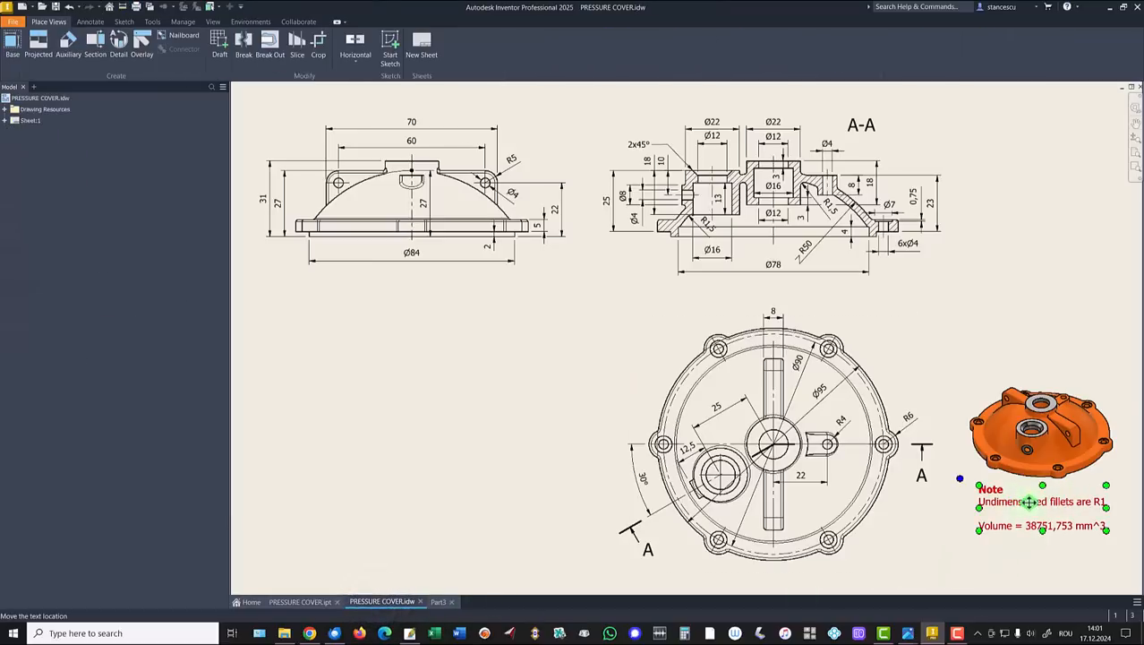
left_click(423, 474)
left_click(804, 575)
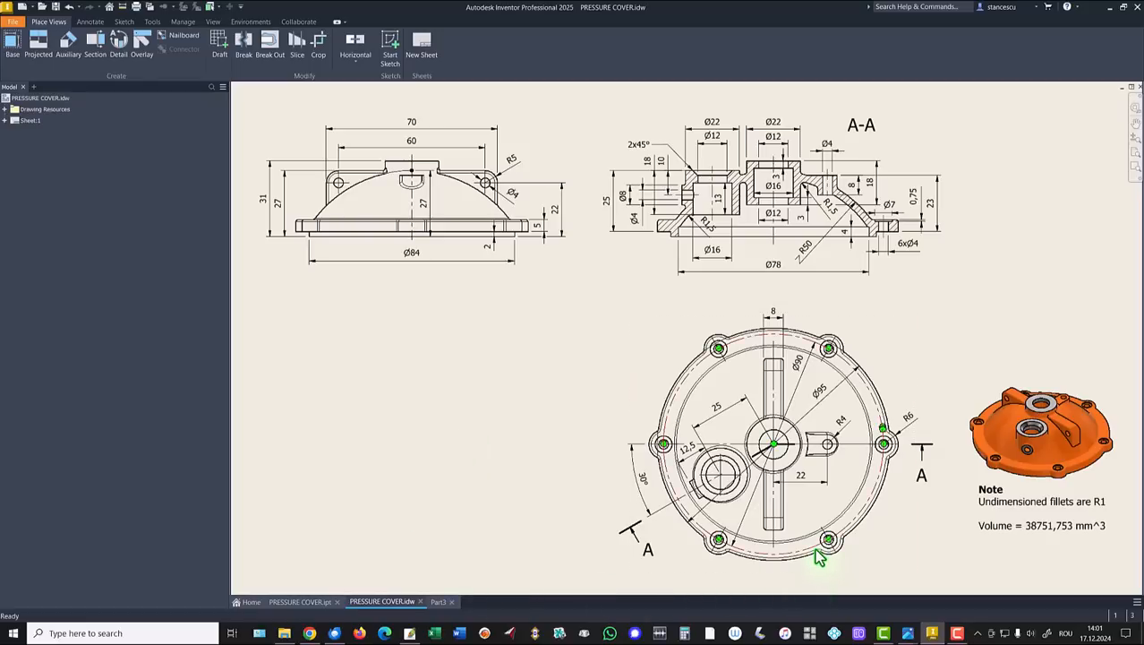
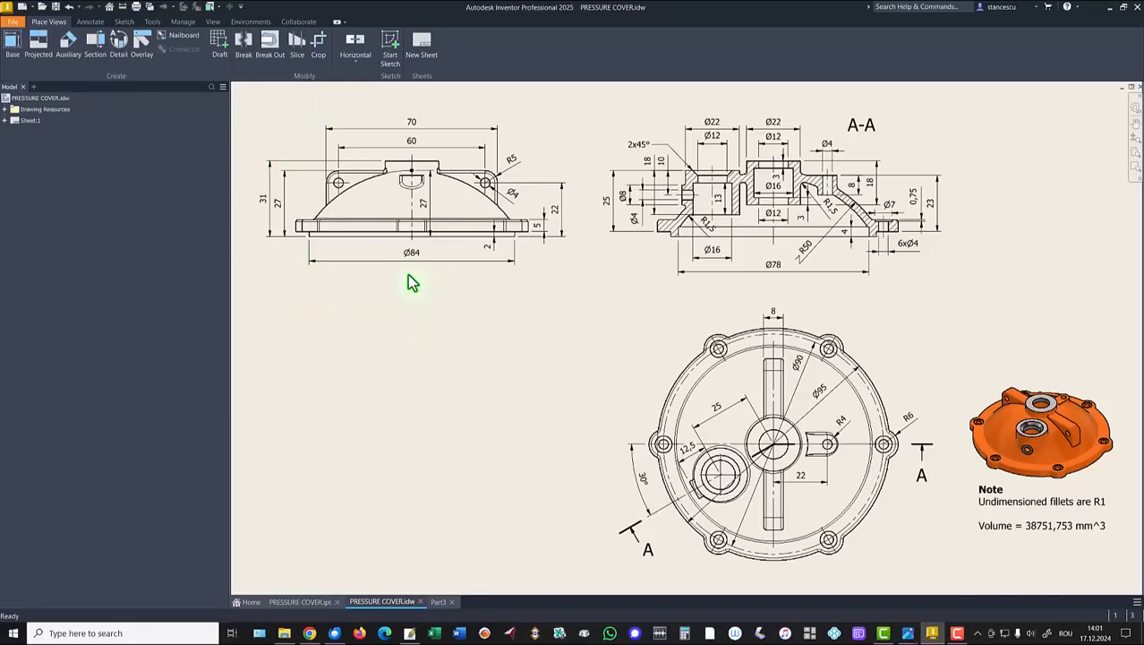
Step: Switch to Part3 and start a new sketch on the flat top face of the rim
left_click(438, 604)
left_click(860, 407)
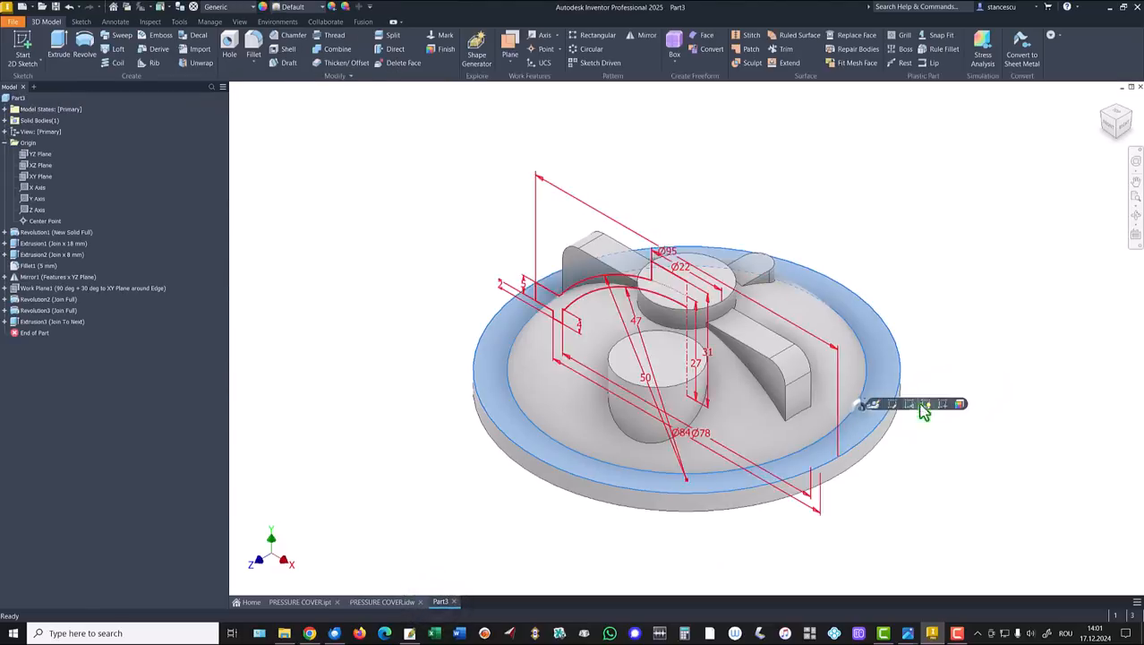
left_click(945, 404)
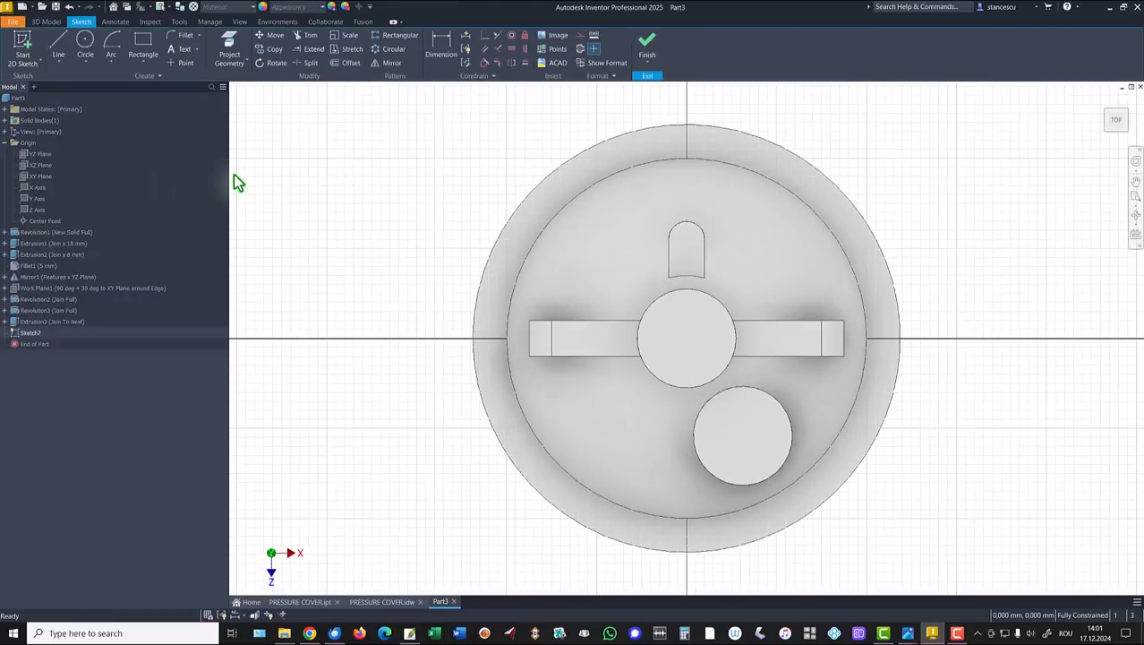
Step: Draw a circle with a 6 mm radius centred just outside the rim, in line with the cover's center
left_click(85, 42)
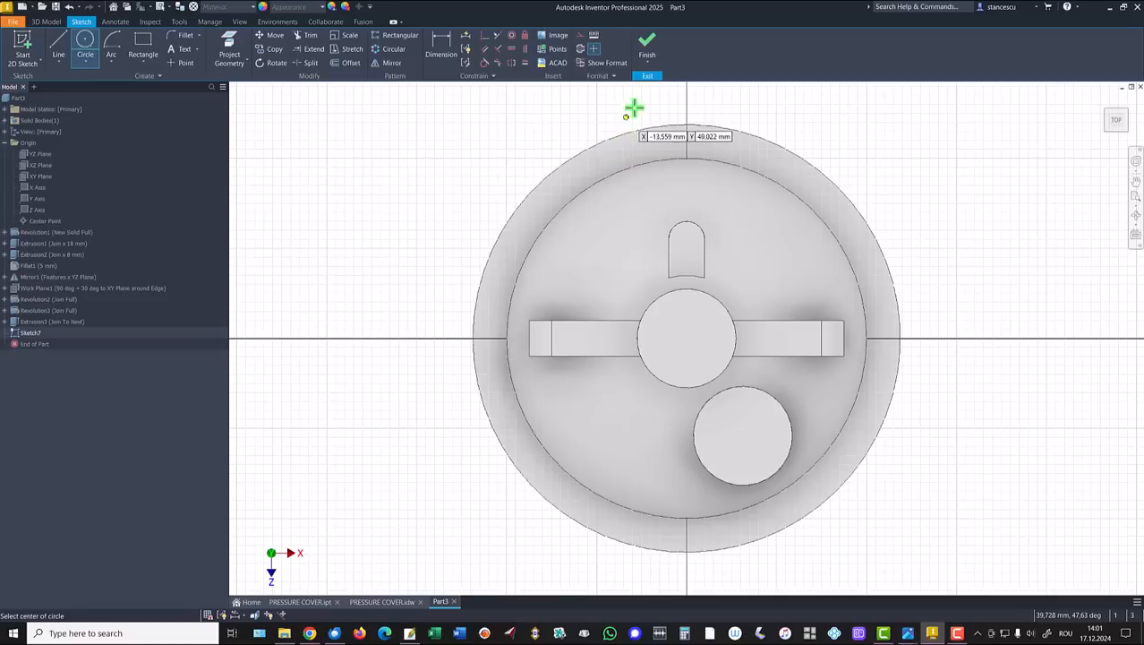
left_click(686, 114)
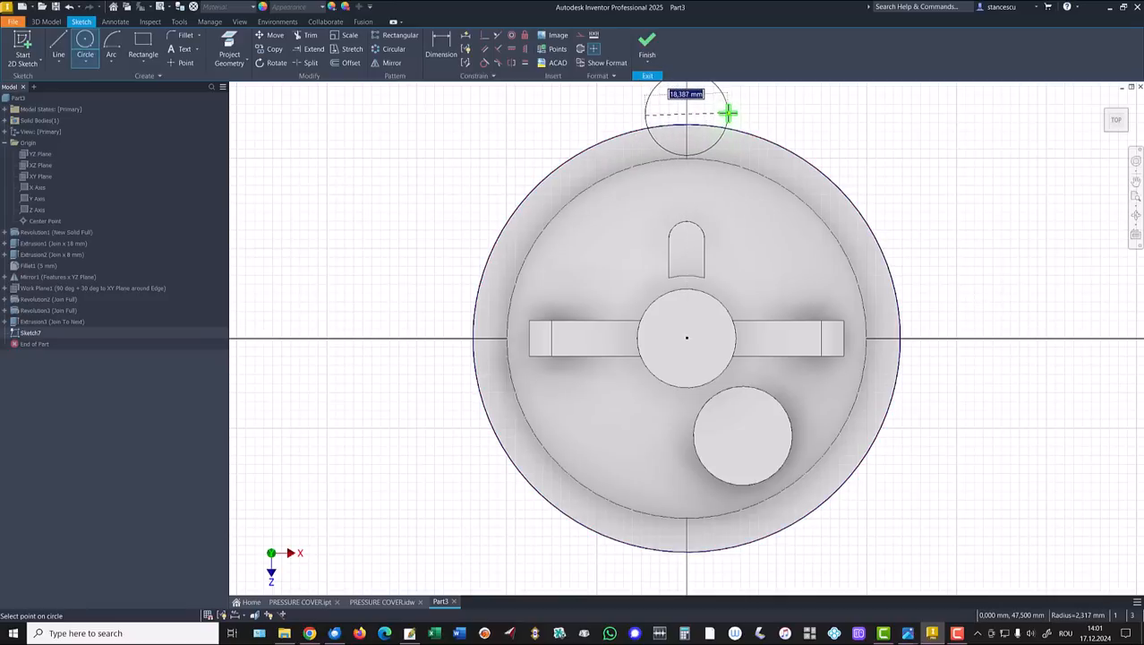
right_click(729, 119)
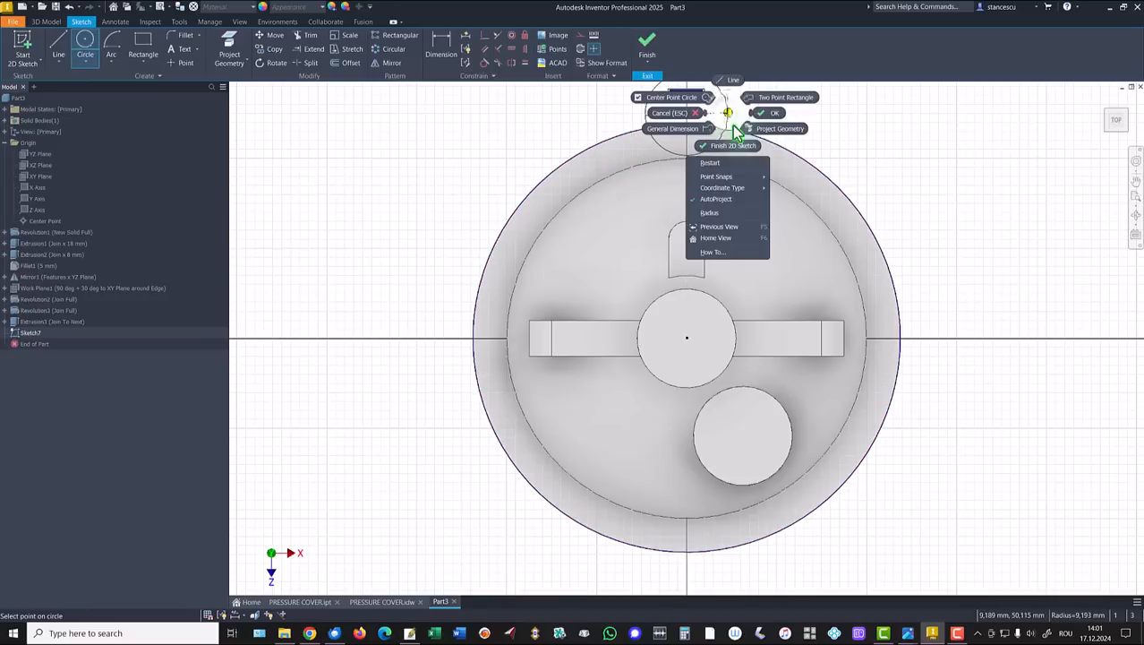
left_click(710, 207)
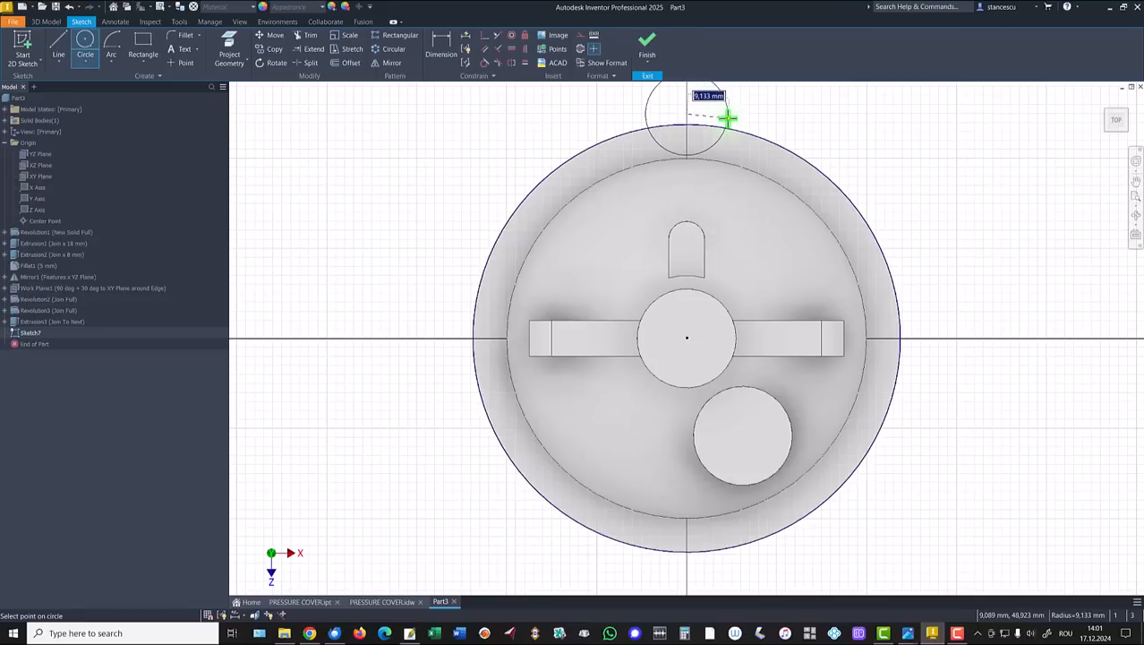
key("Return")
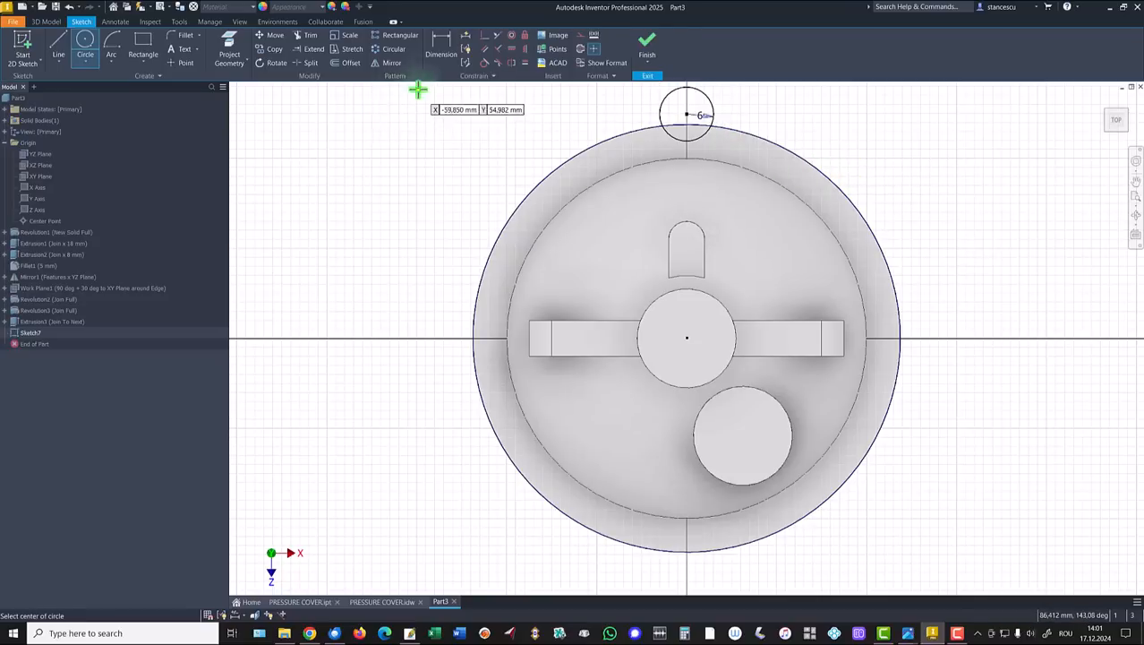
Step: Constrain the circle's center vertically to the cover's center and dimension the distance between them as 90/2
left_click(527, 52)
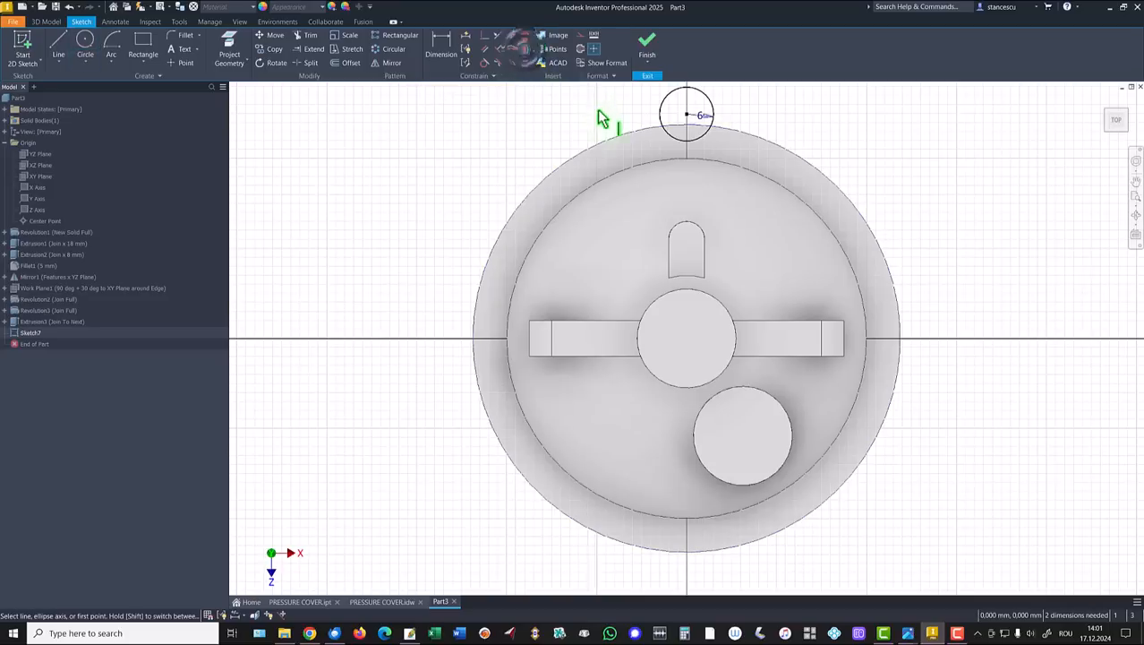
left_click(687, 115)
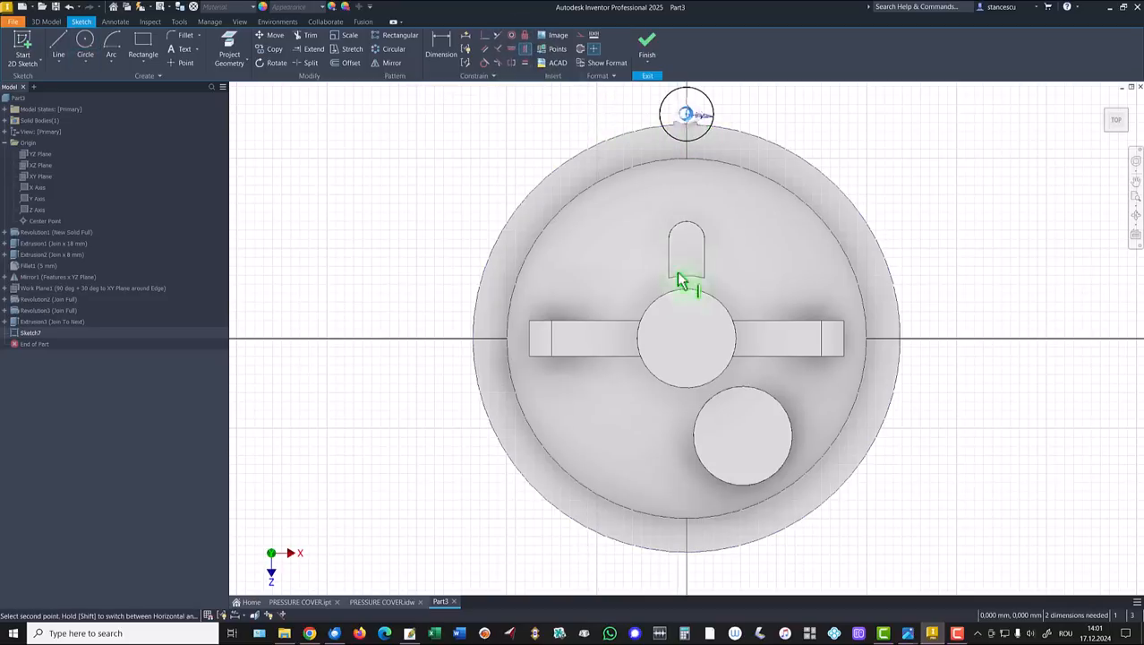
left_click(687, 340)
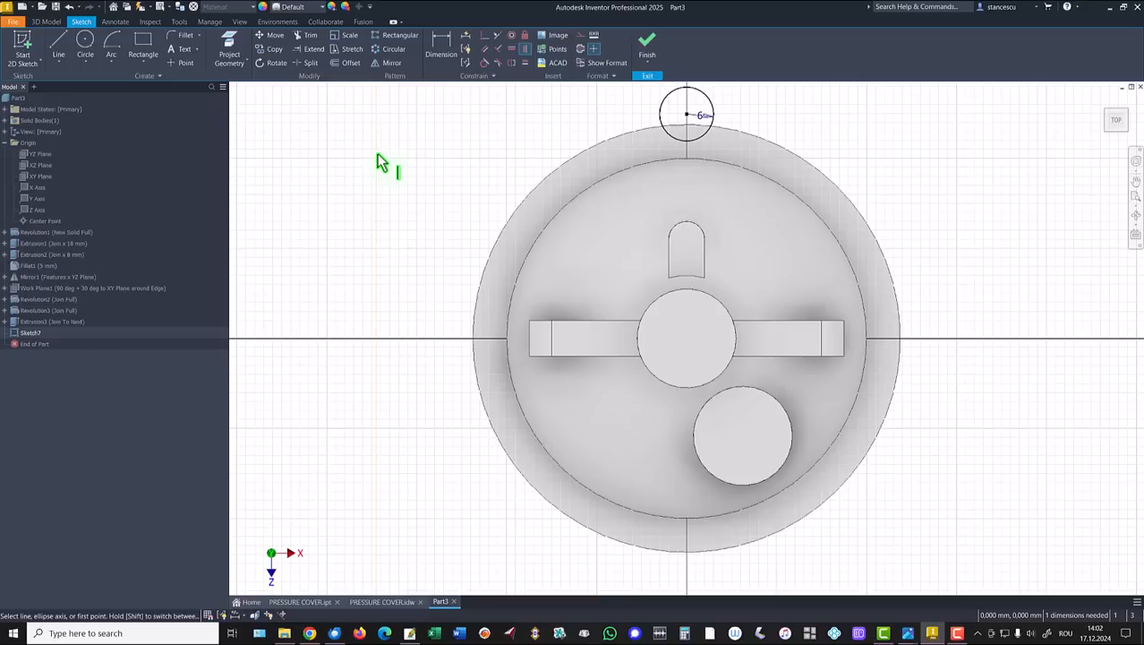
left_click(440, 46)
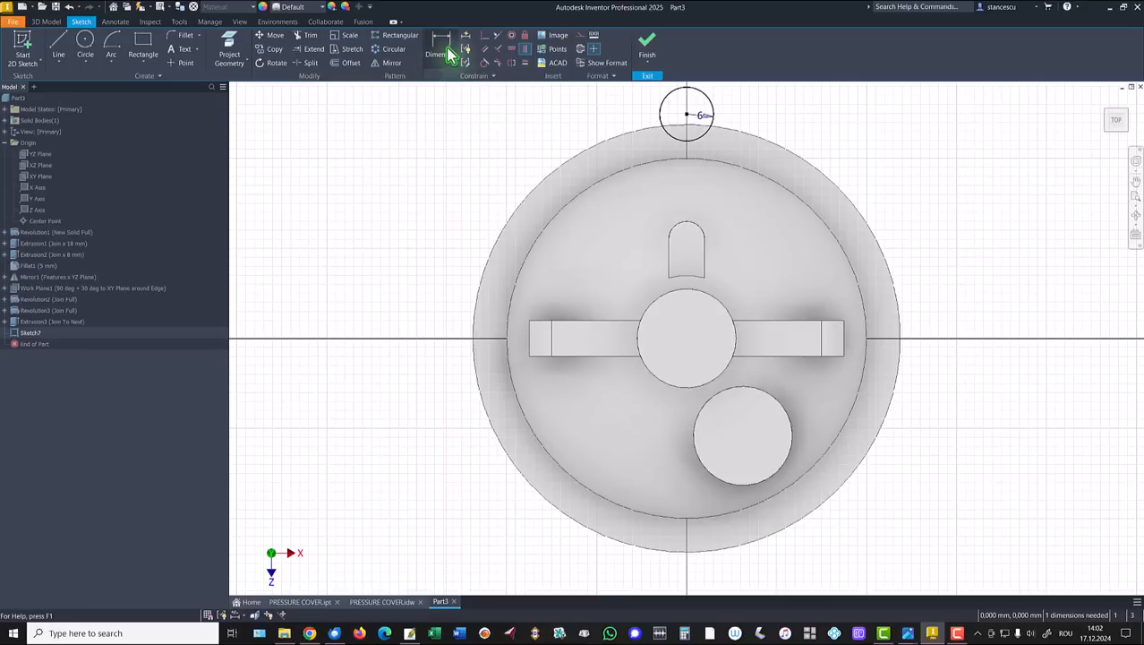
left_click(686, 115)
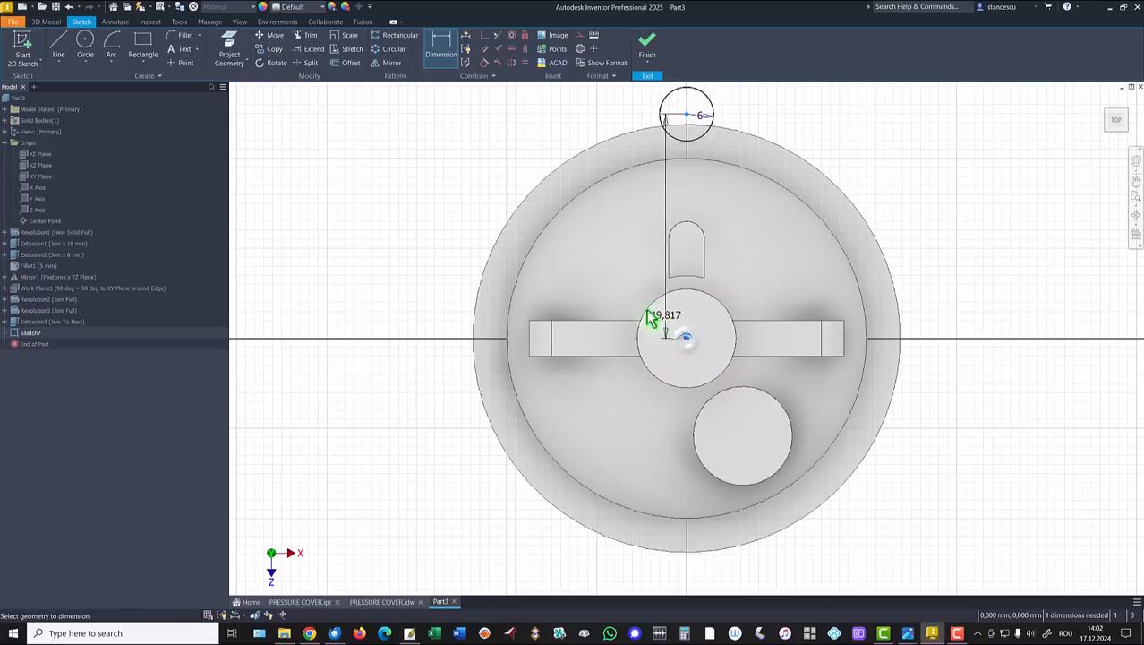
left_click(380, 243)
type("90/2")
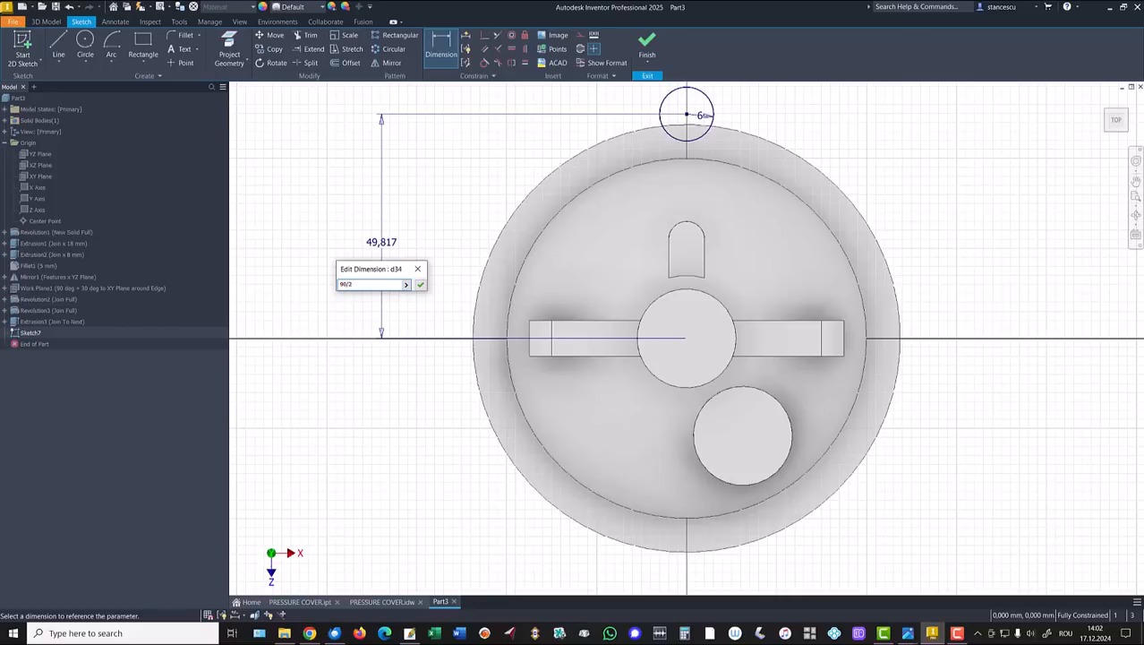
key("Return")
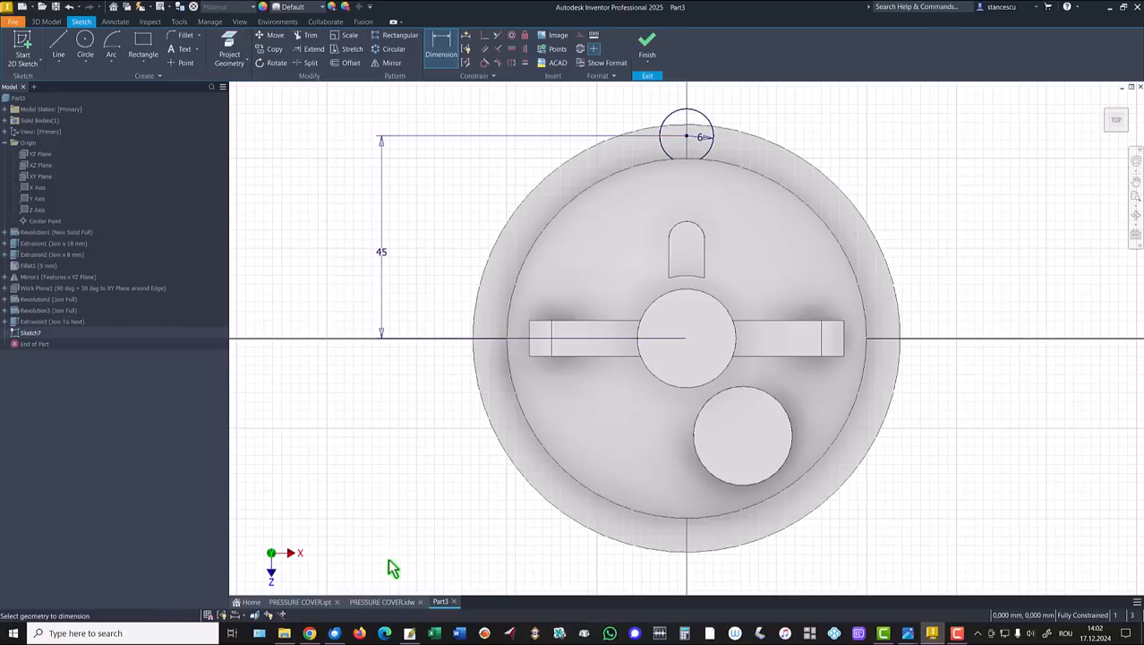
Step: Examine the bolt circle and the spotfaced rim hole dimensions in section A-A of the PRESSURE COVER.idw drawing
left_click(380, 601)
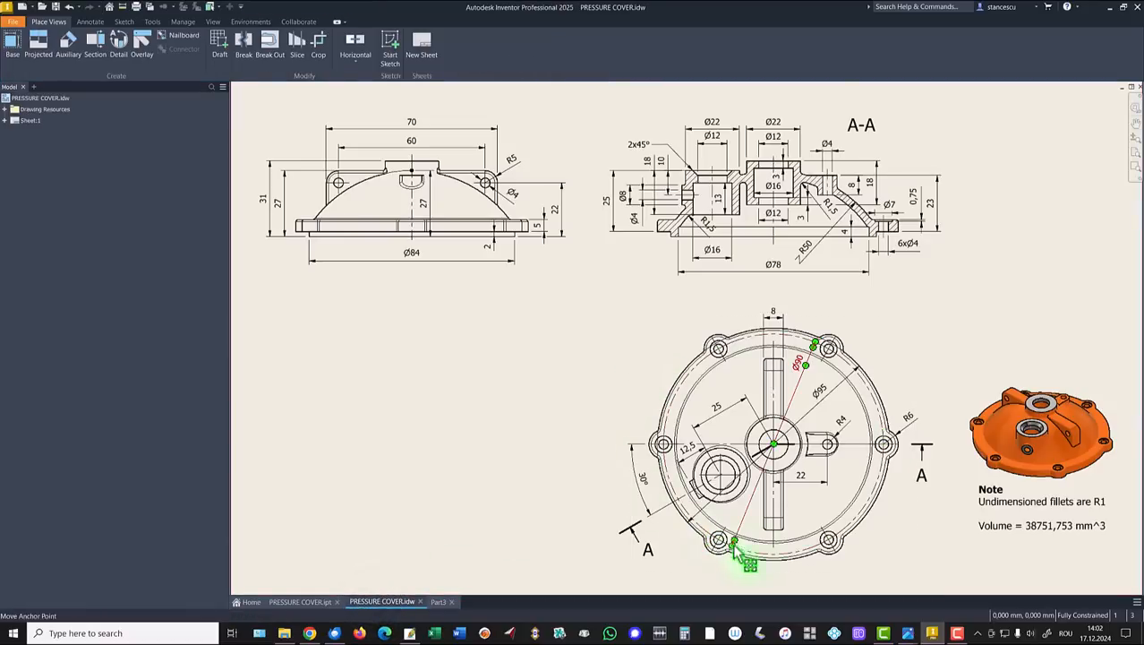
left_click(804, 367)
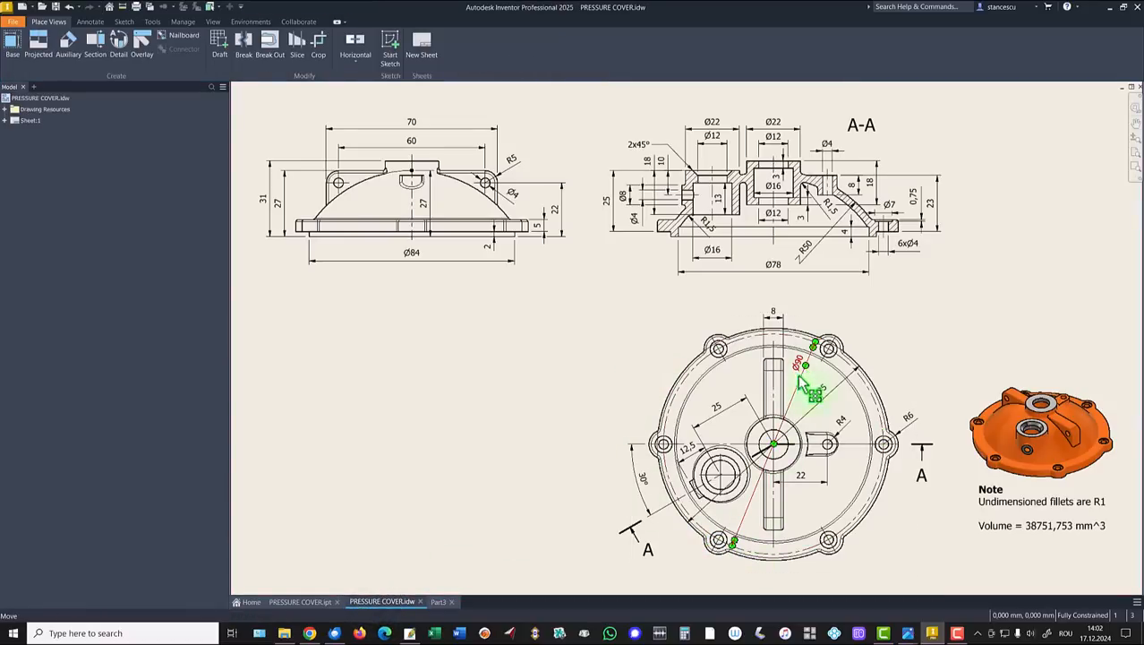
left_click(921, 408)
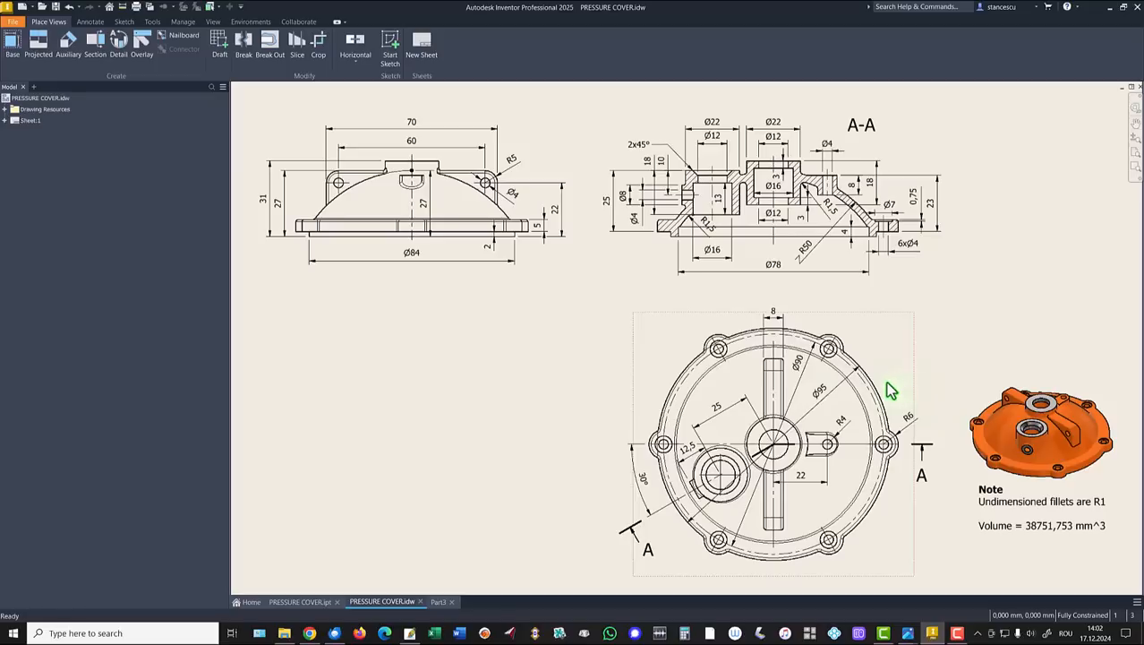
left_click_drag(915, 442, 915, 433)
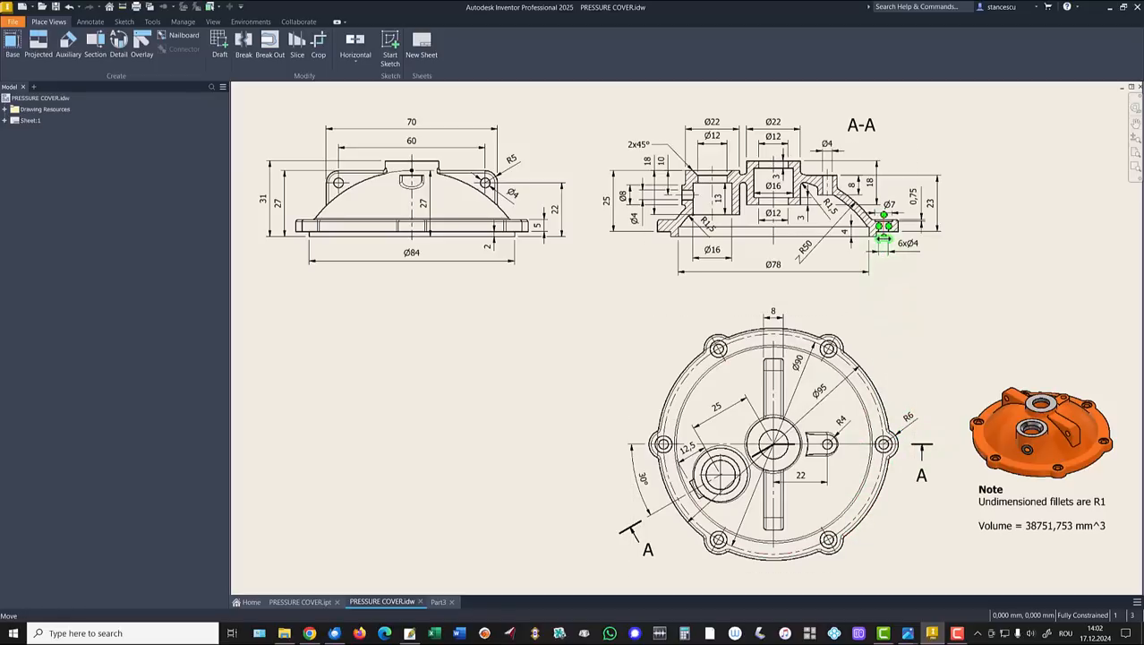
middle_click_drag(894, 243, 897, 243)
scroll(900, 250, "up", 6)
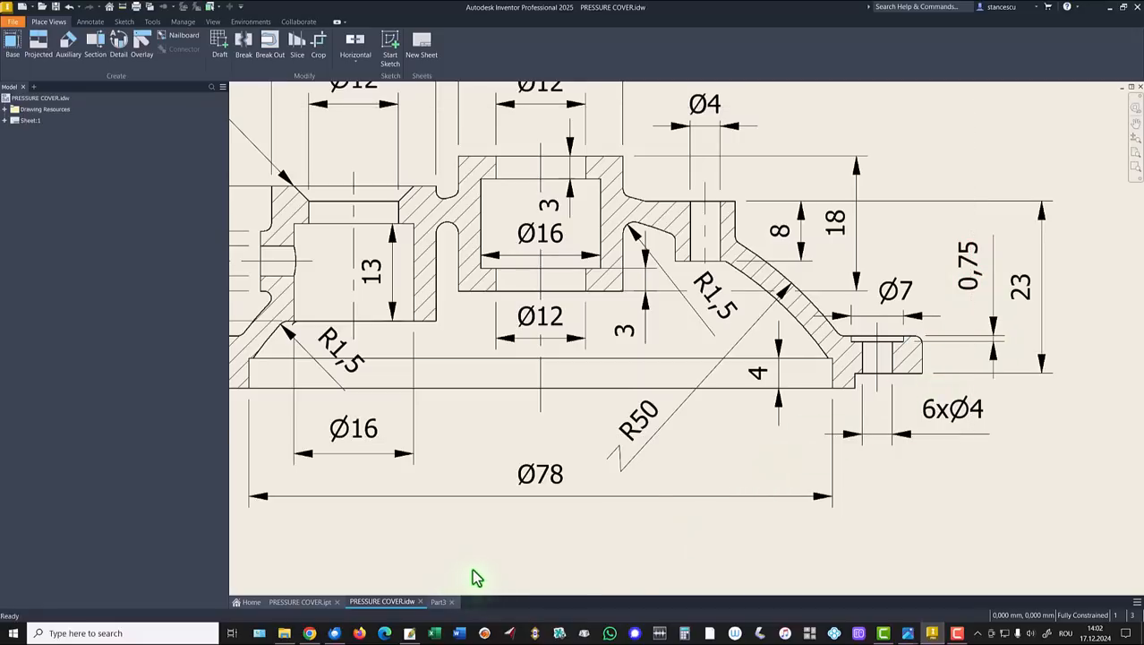
key("Home")
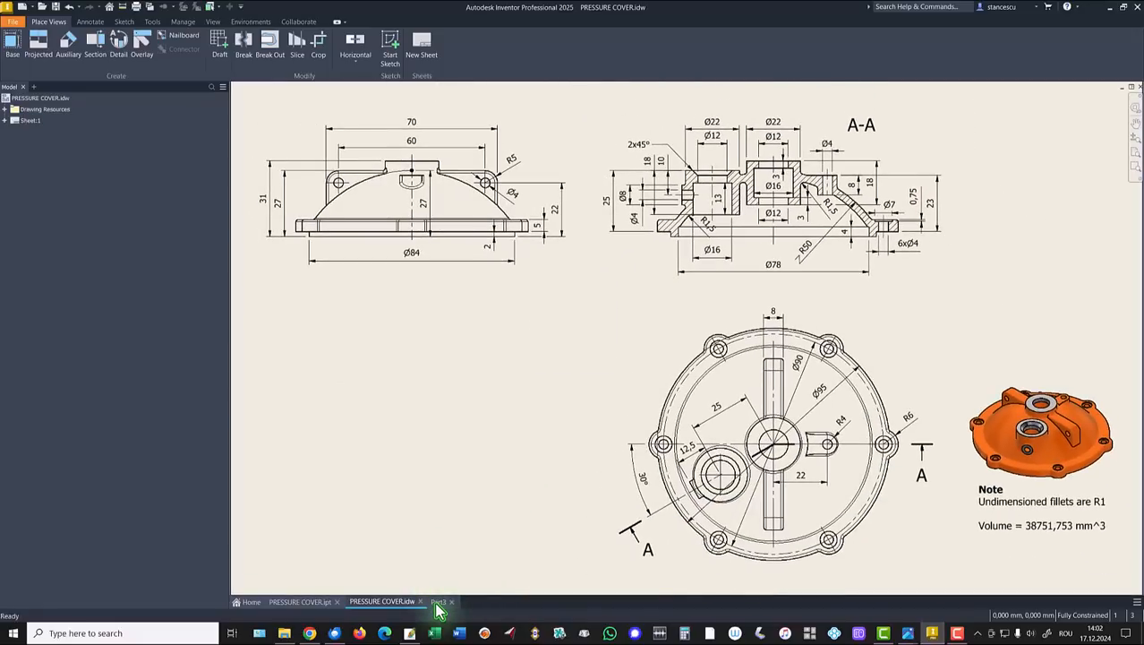
Step: Finish the lug sketch in Part3 and extrude the circle down to the rim's underside face, using Join
left_click(438, 601)
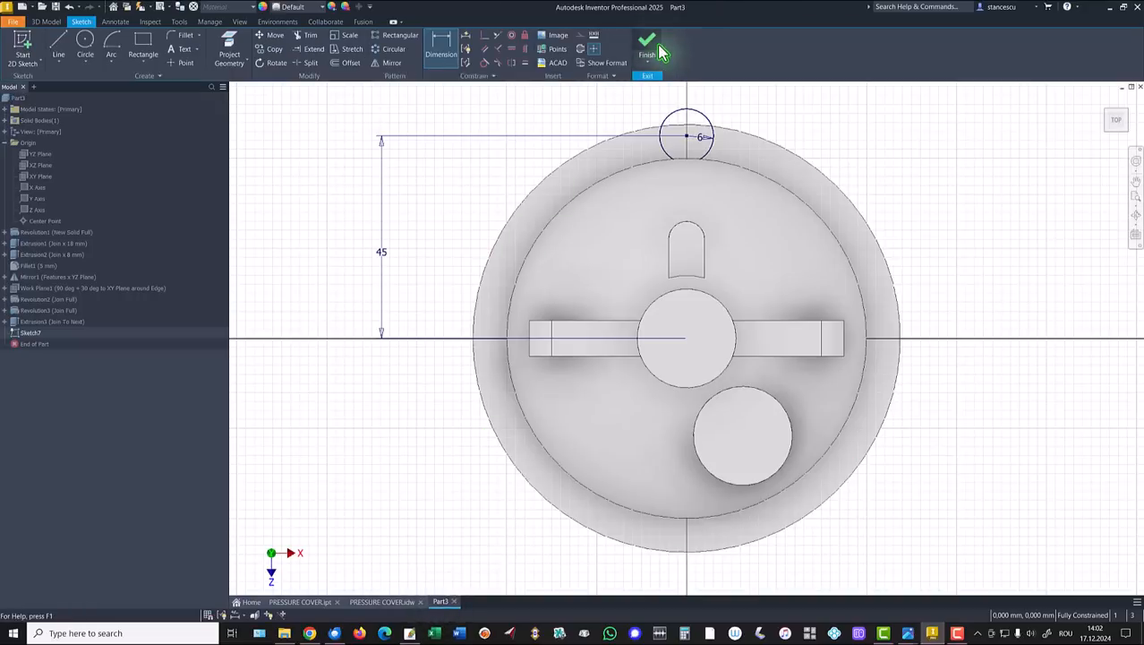
left_click(650, 54)
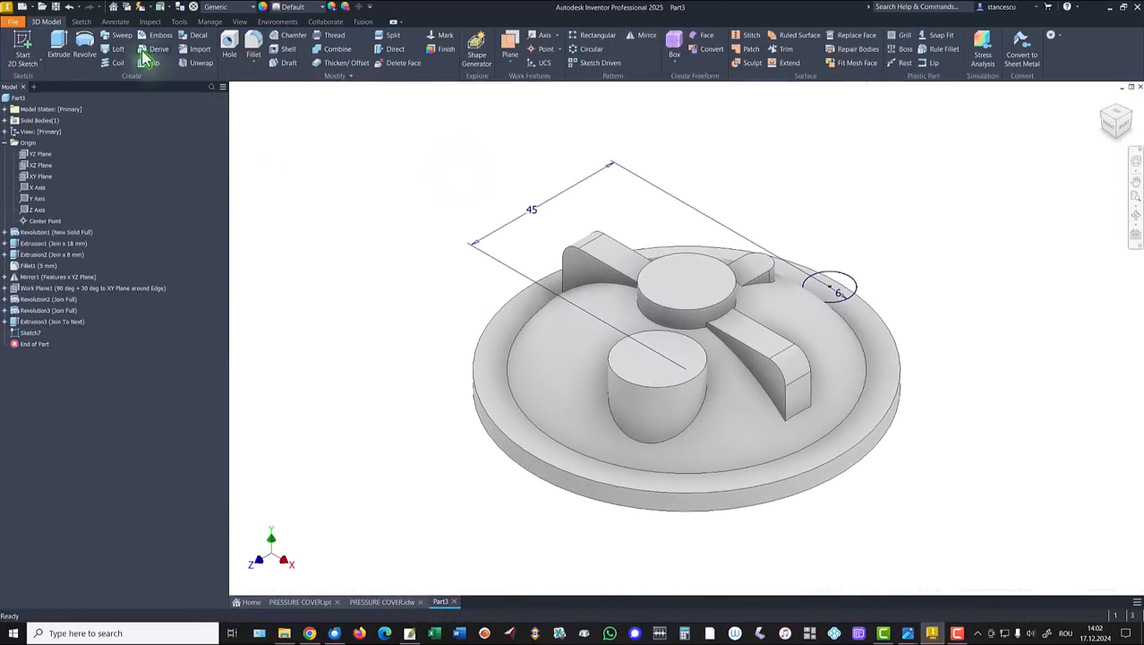
left_click(62, 50)
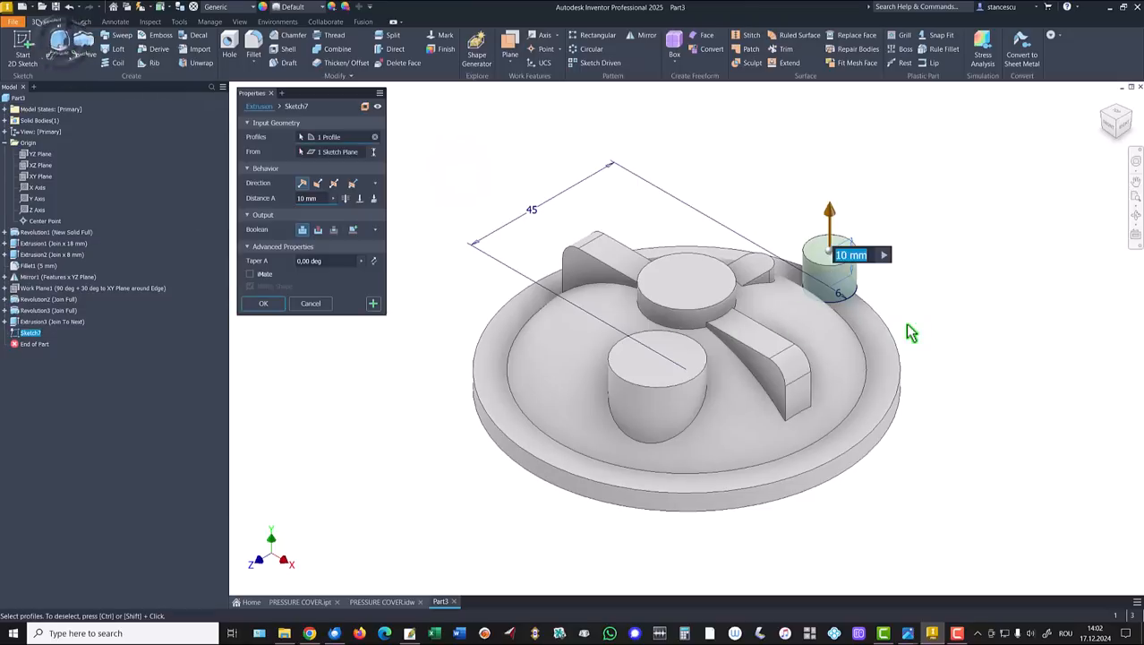
left_click(360, 198)
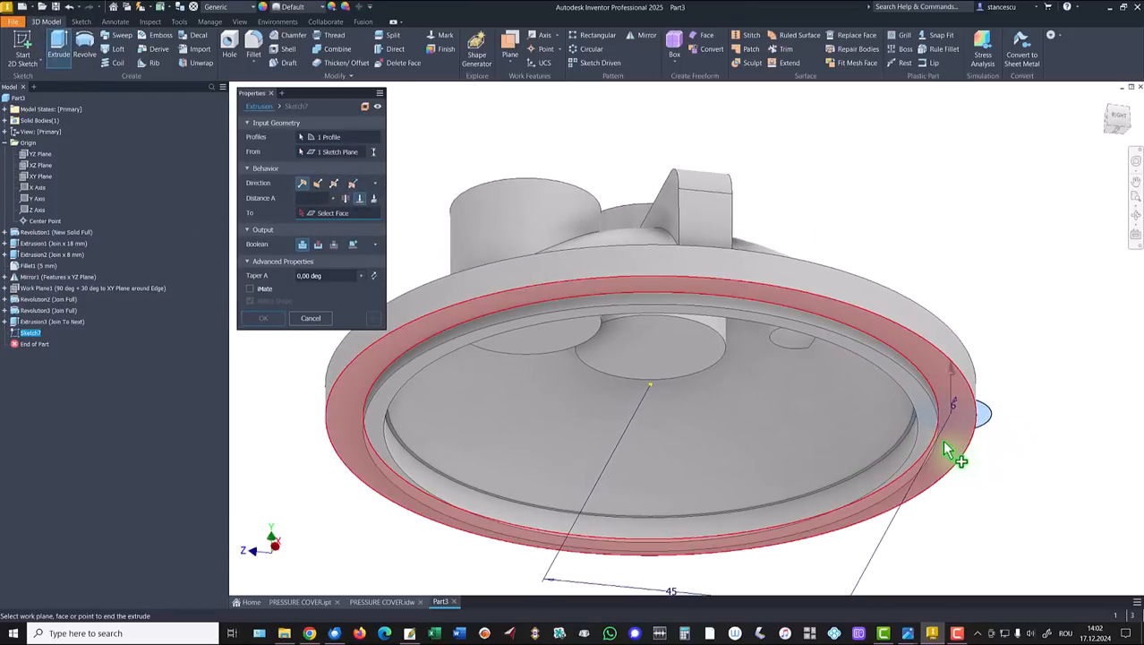
left_click(950, 455)
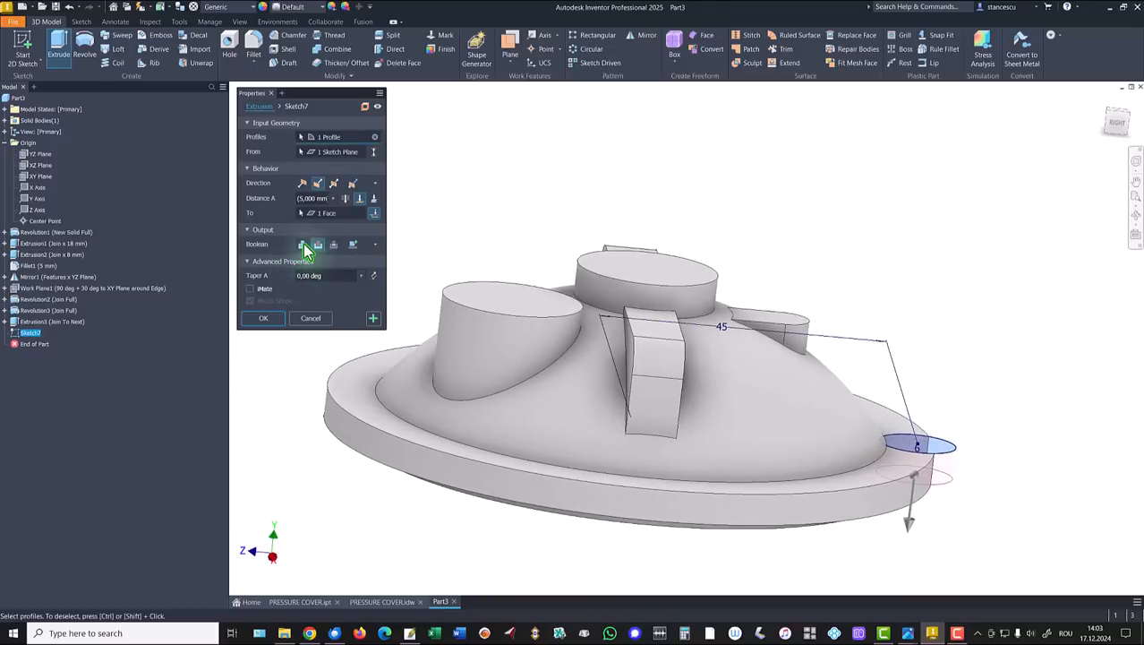
left_click(303, 244)
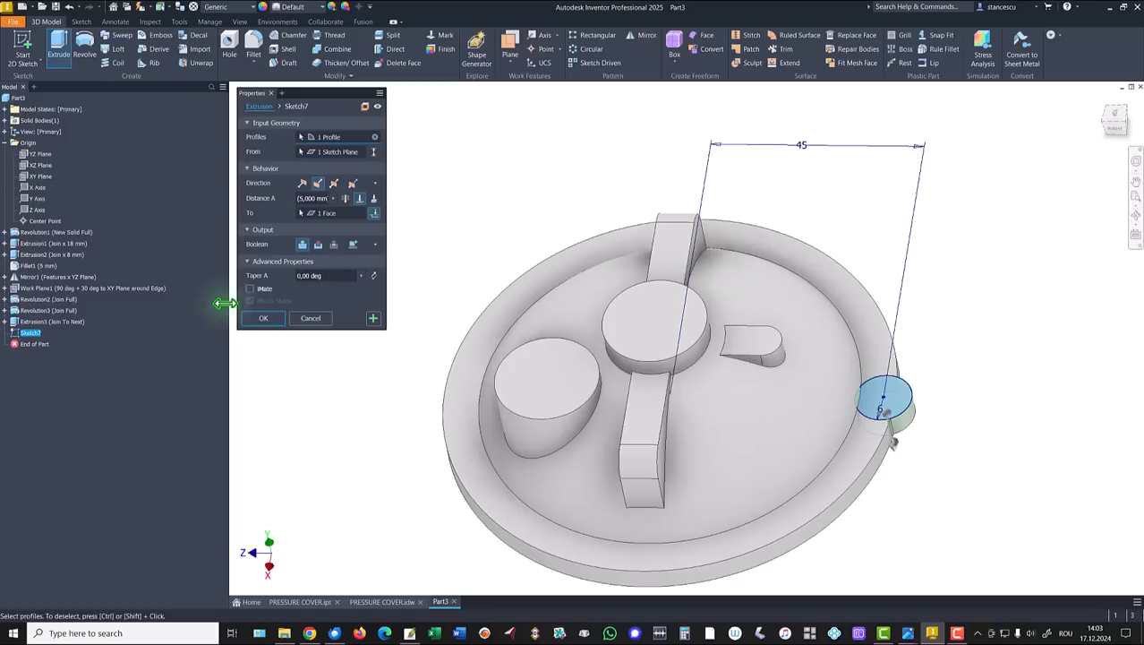
left_click(257, 319)
Step: Return to the home view and start a hole feature for the rim lug
key("F6")
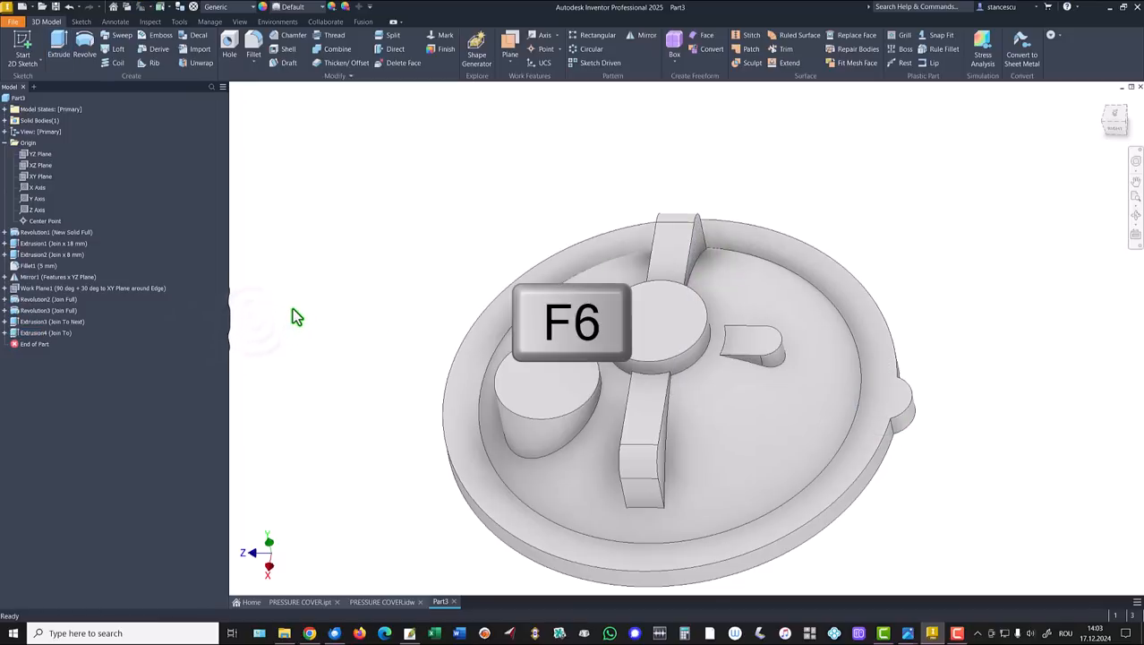
left_click(230, 45)
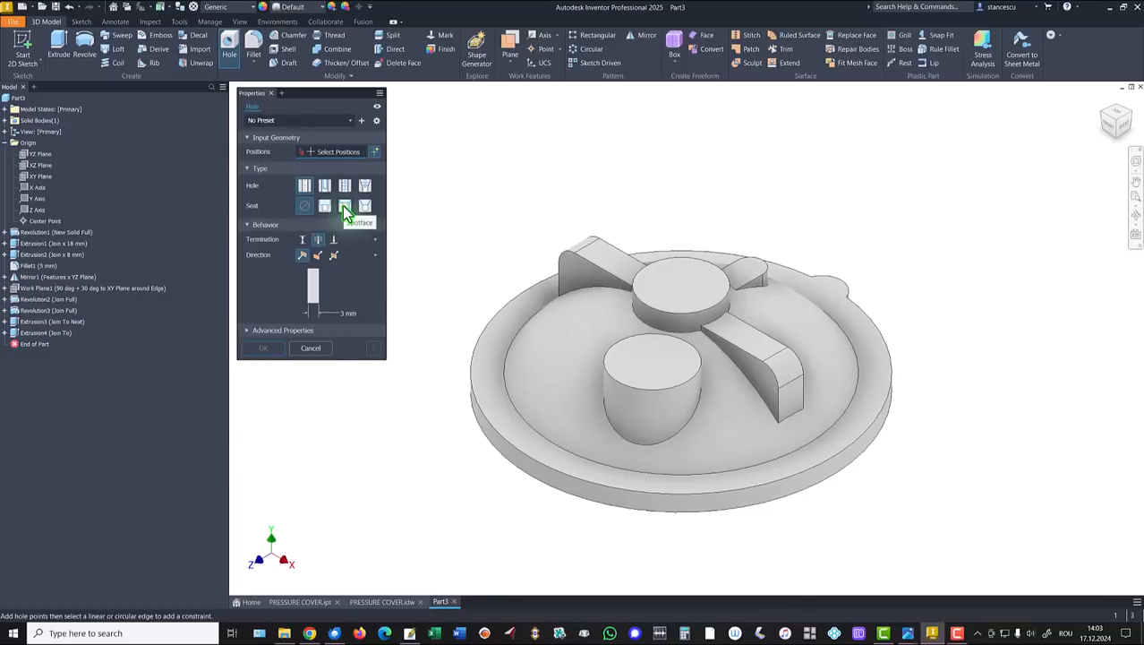
Step: Create a through-all spotface hole on the rim lug, concentric with it, with 7 mm spotface diameter, 0.75 mm depth and 6 mm hole diameter
left_click(344, 206)
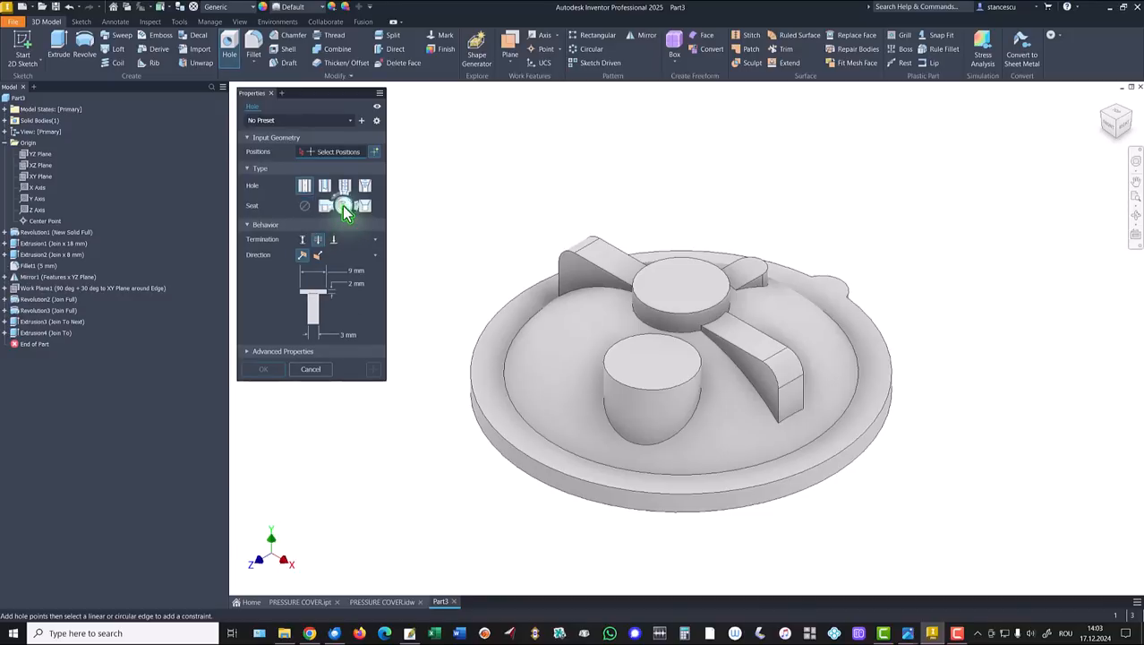
left_click(351, 270)
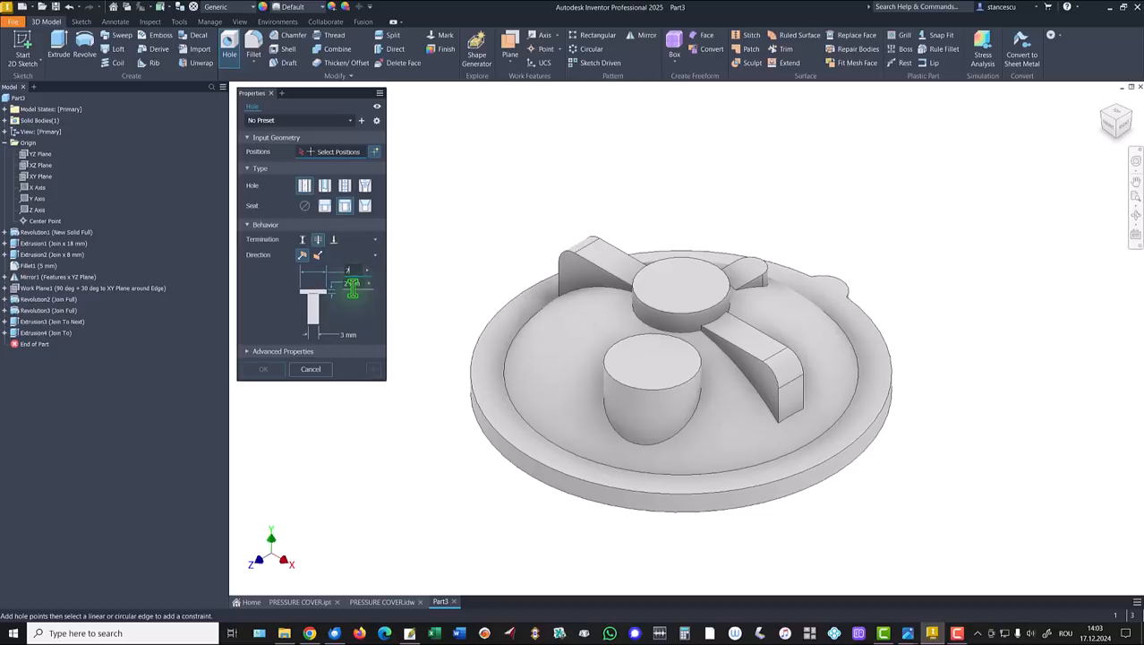
left_click(353, 285)
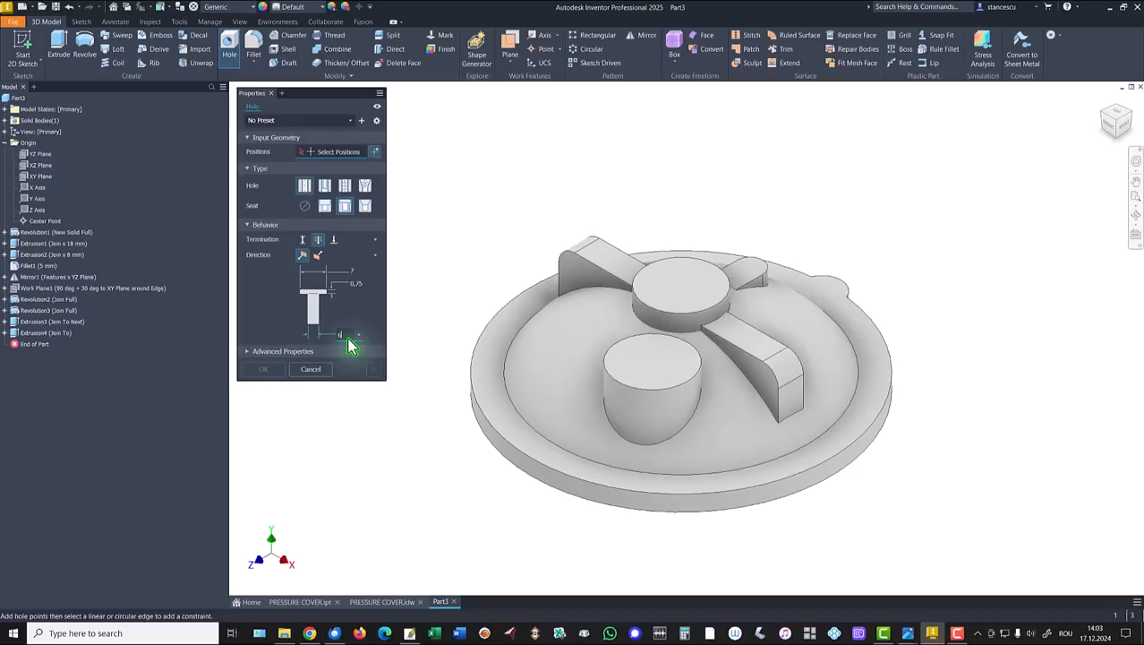
left_click(345, 339)
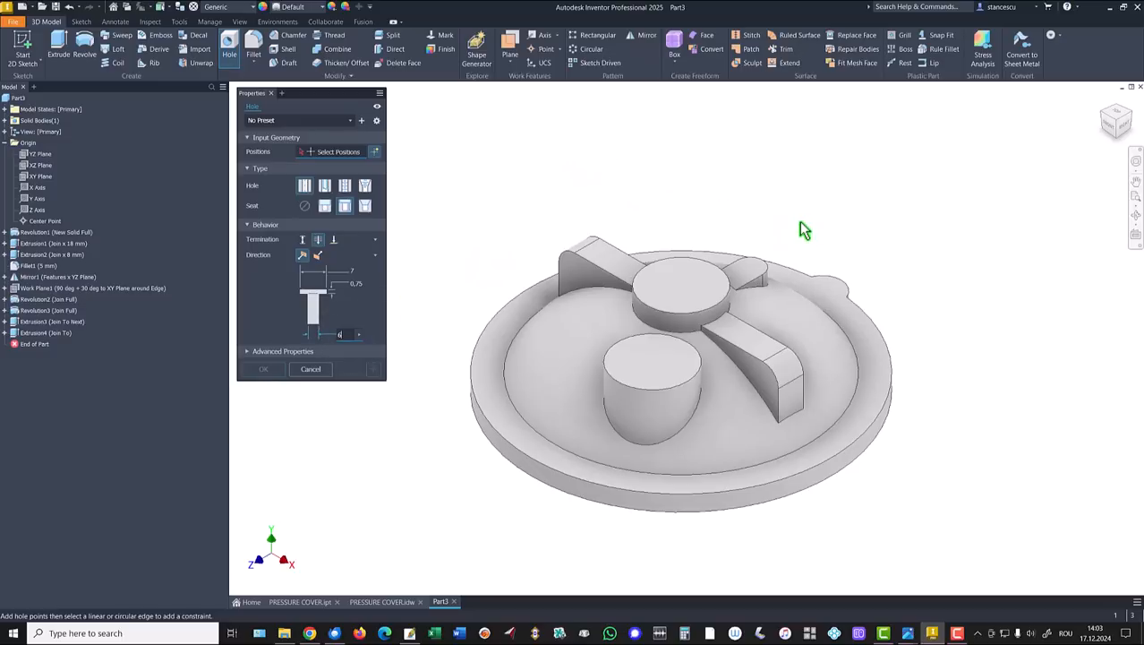
left_click(824, 279)
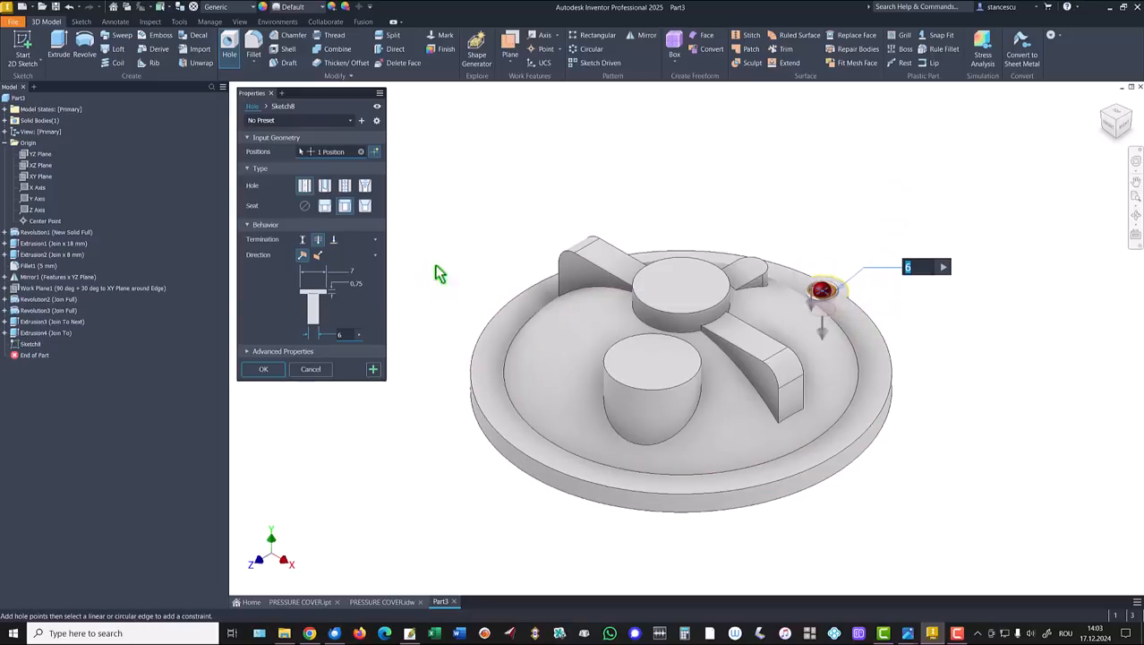
left_click(271, 369)
Step: Edit the lug's spotface hole and set its hole diameter to 4 mm
middle_click_drag(440, 334, 409, 299, "shift")
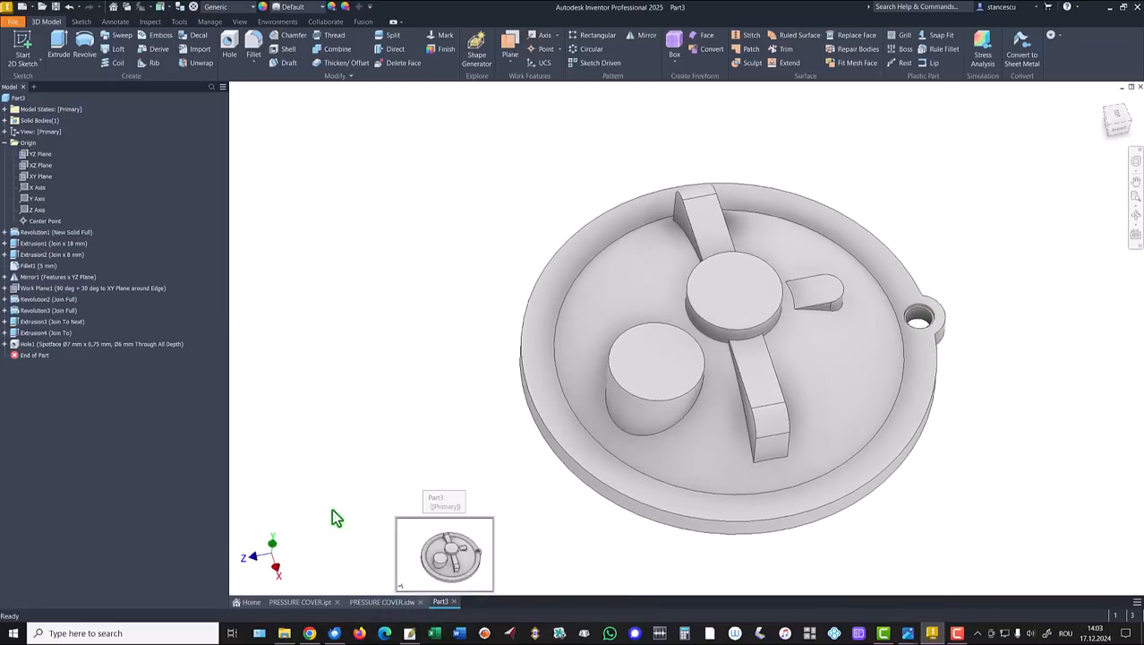
double_click(27, 345)
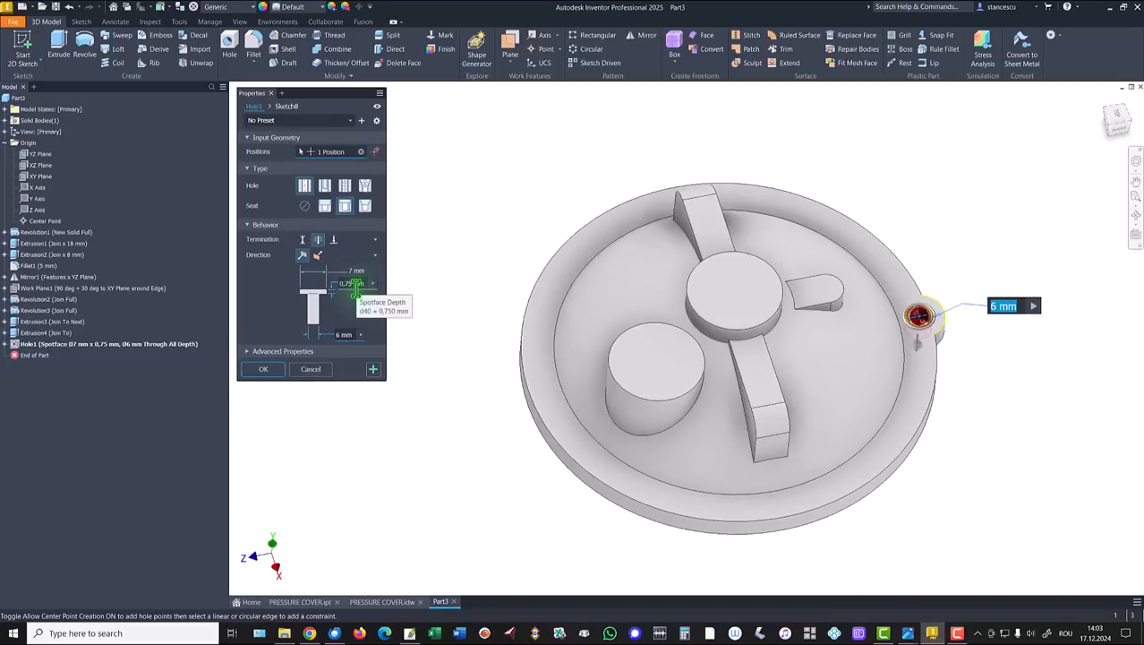
left_click(358, 336)
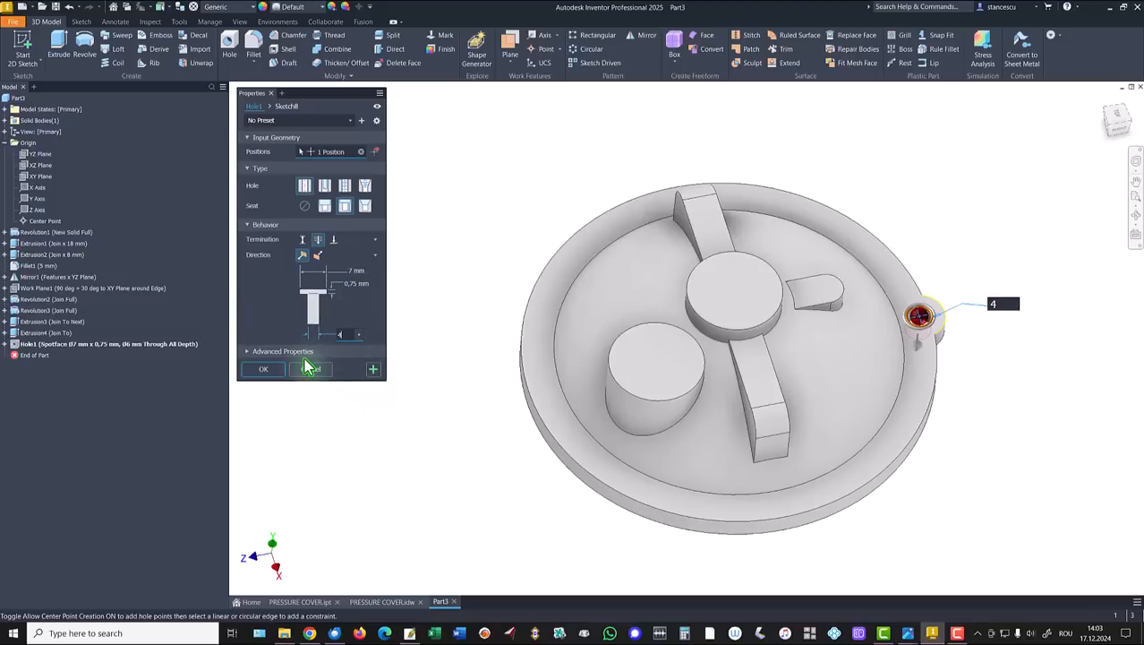
left_click(261, 368)
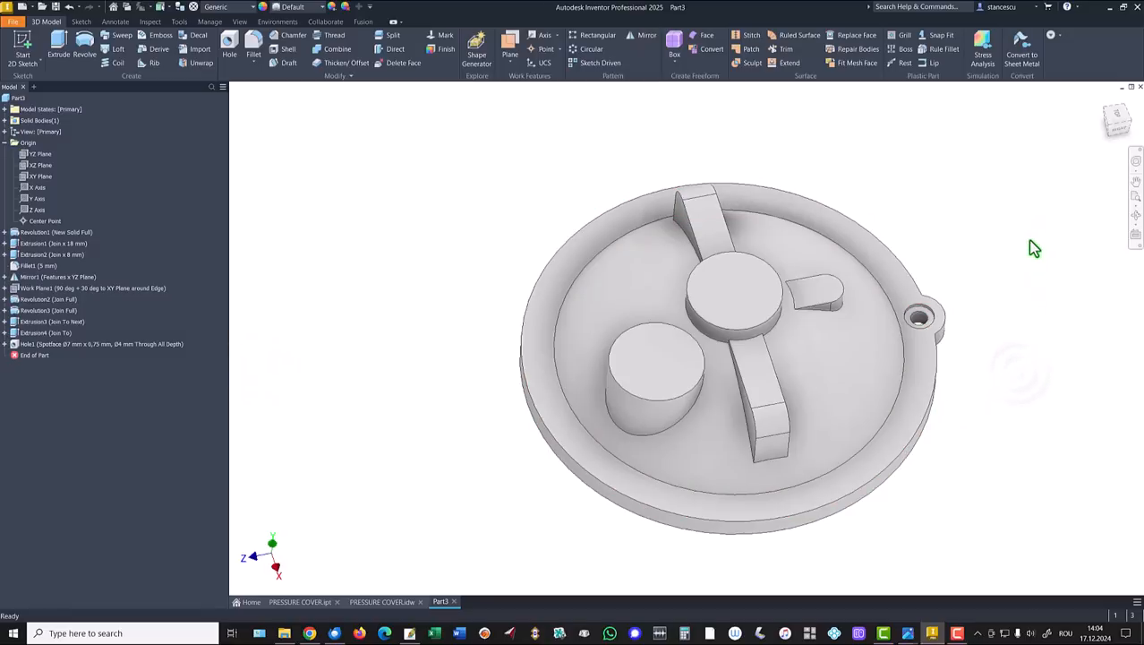
Step: Fillet the vertical edges where the lug meets the cover's rim with a 1 mm radius
middle_click_drag(1019, 208, 792, 390, "shift")
scroll(988, 302, "up", 3)
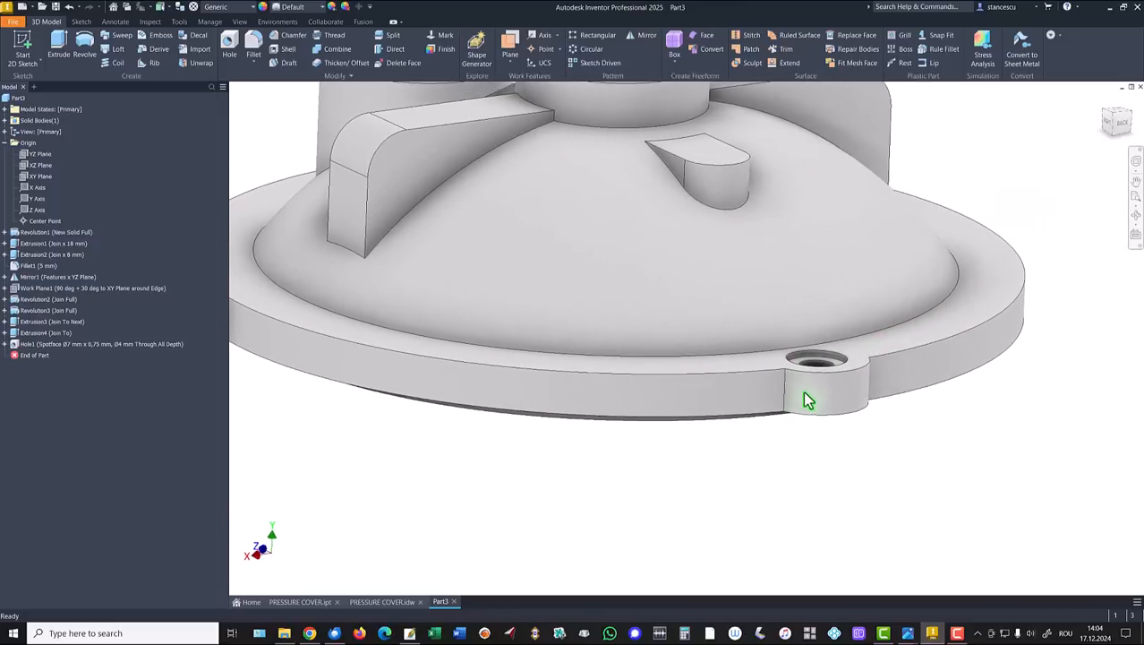
left_click(795, 387)
key("f")
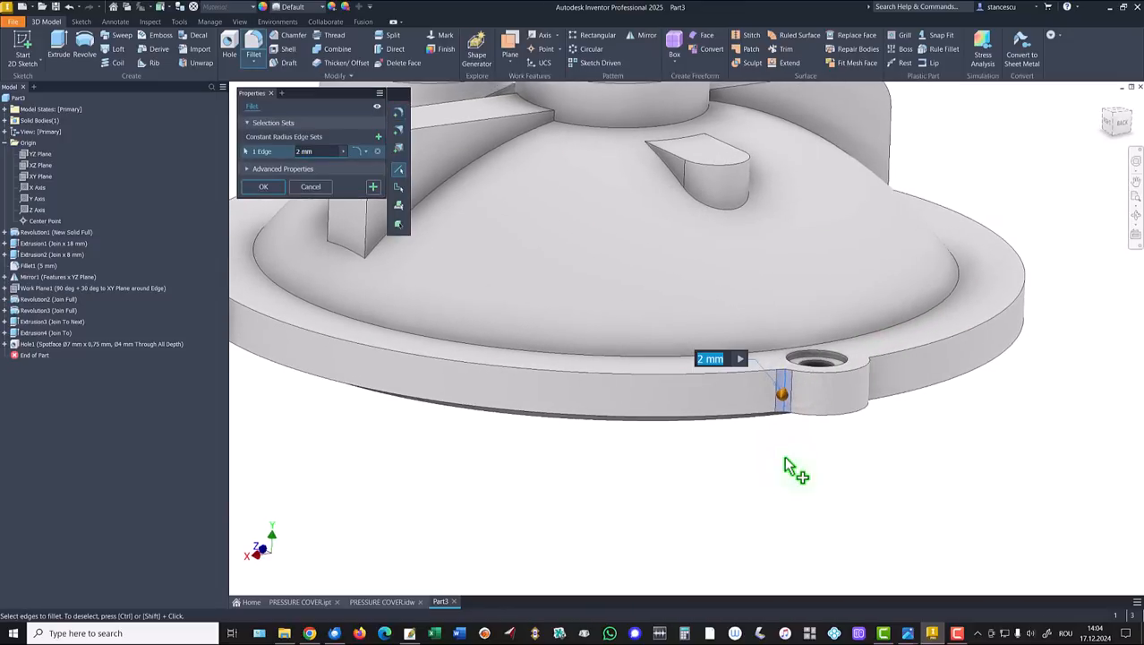
middle_click_drag(856, 460, 698, 396, "shift")
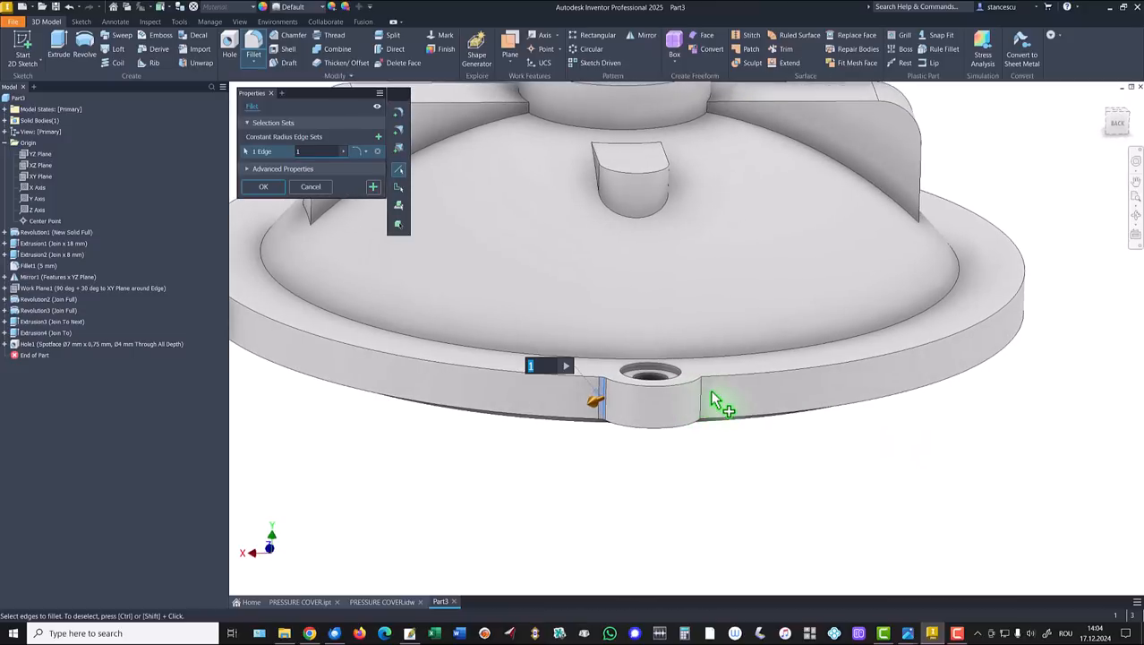
left_click(263, 186)
key("F6")
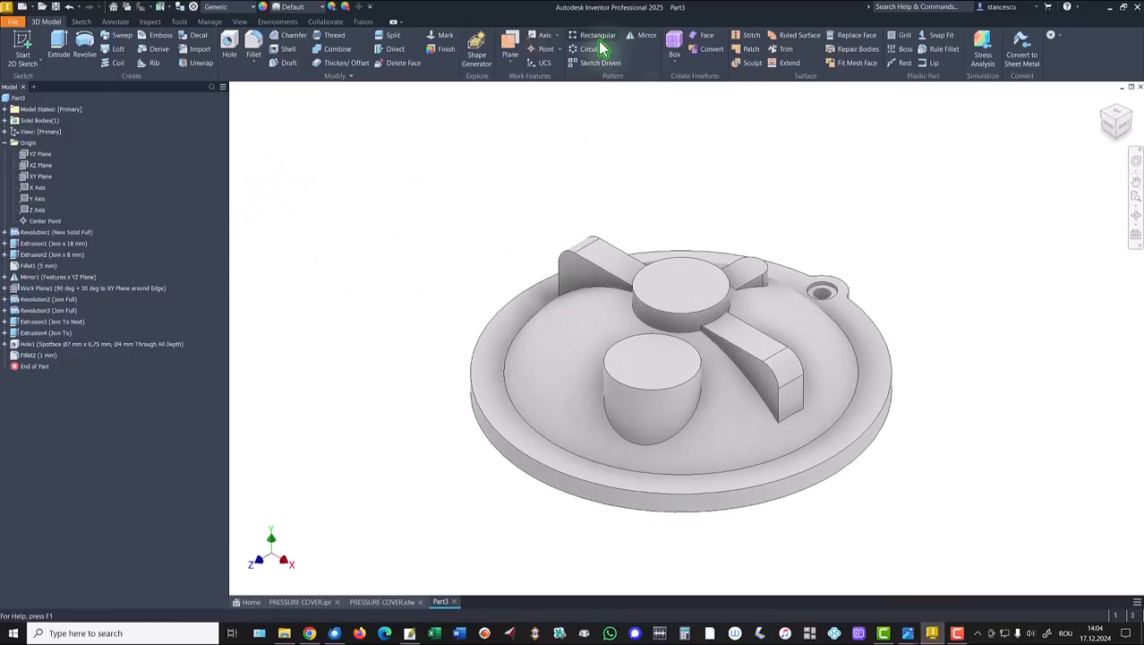
Step: Consult the drawing and circular-pattern the lug extrusion, its hole and the 1 mm fillet around the central boss axis, 6 occurrences over 360°
left_click(382, 602)
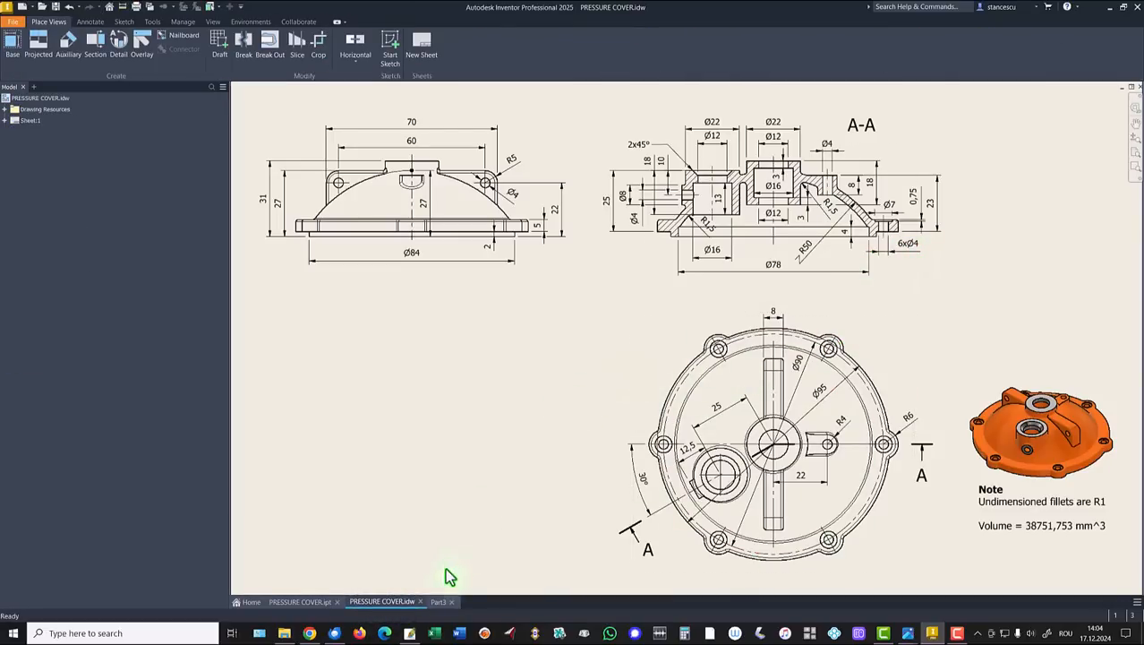
left_click(438, 602)
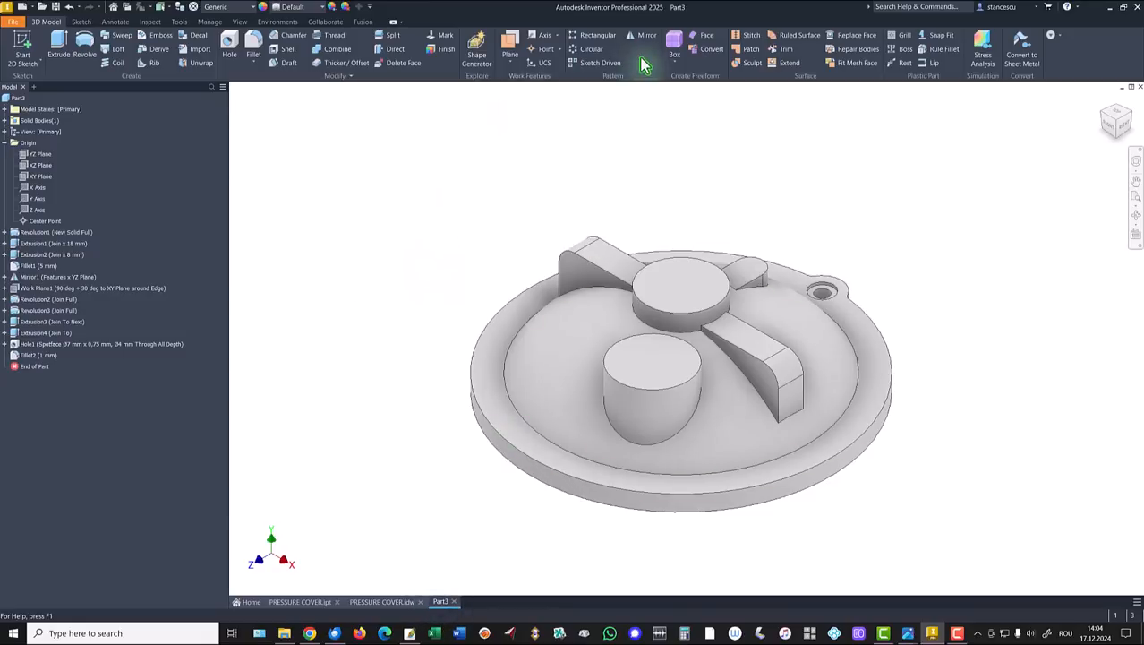
left_click(584, 53)
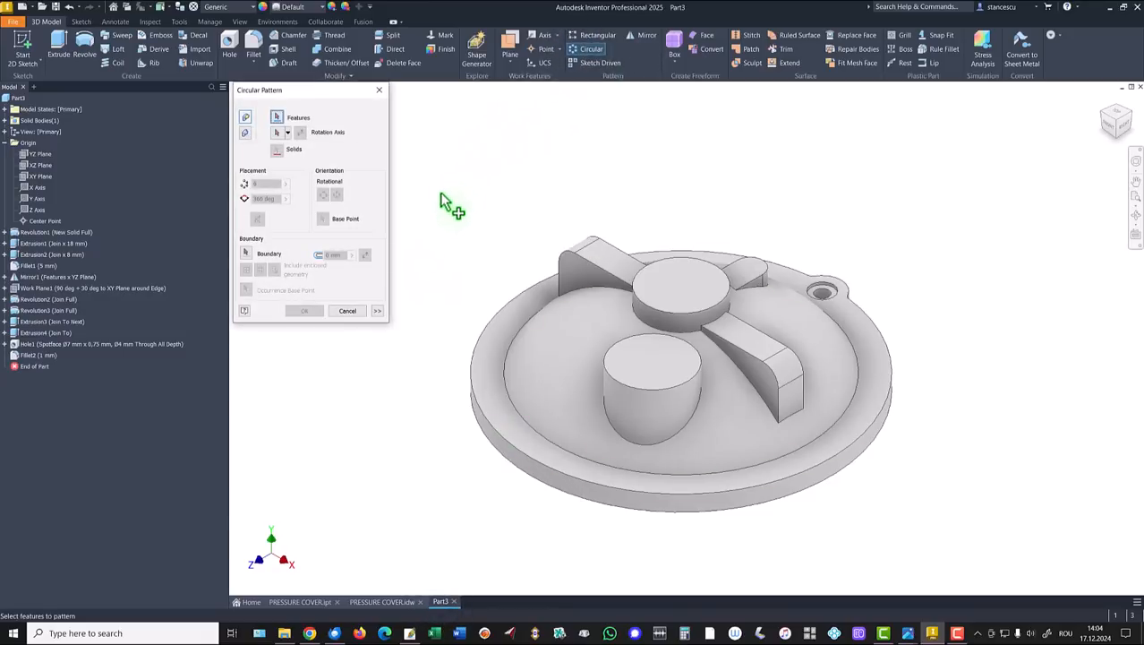
left_click(36, 345)
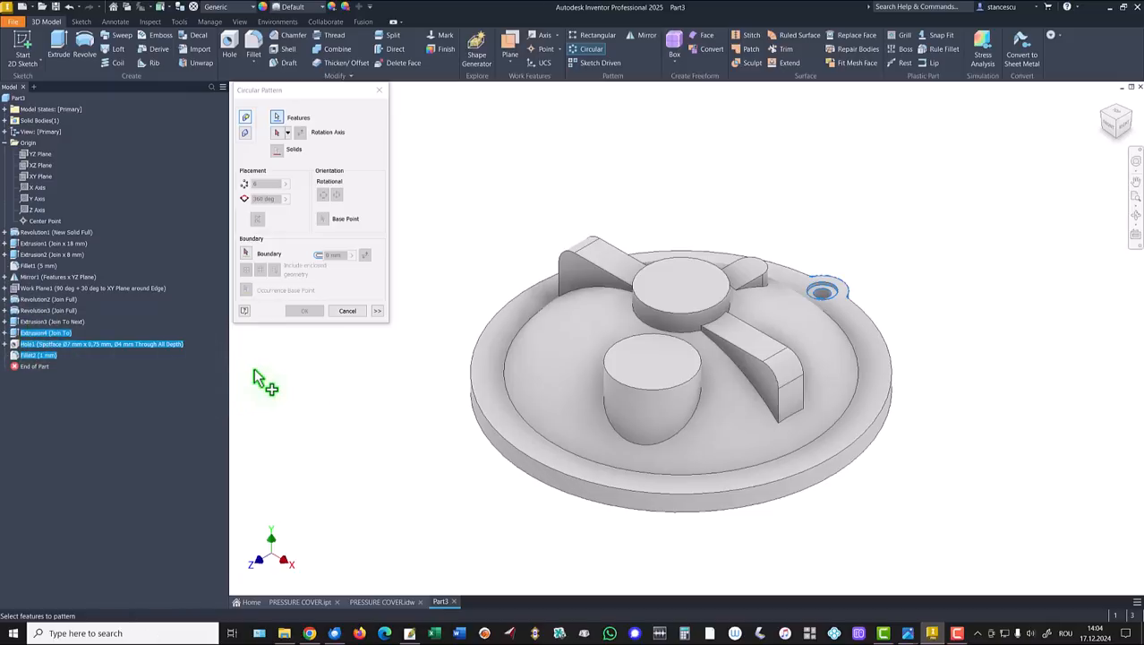
left_click(46, 321, "ctrl")
left_click(45, 321, "ctrl")
left_click(280, 134)
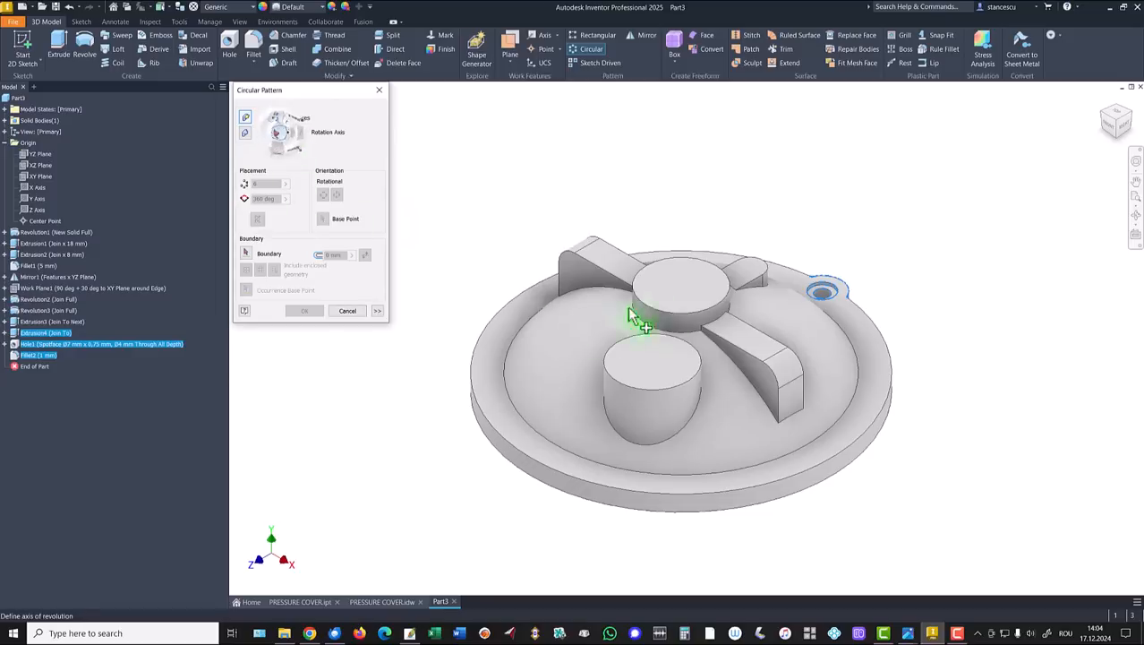
left_click(686, 328)
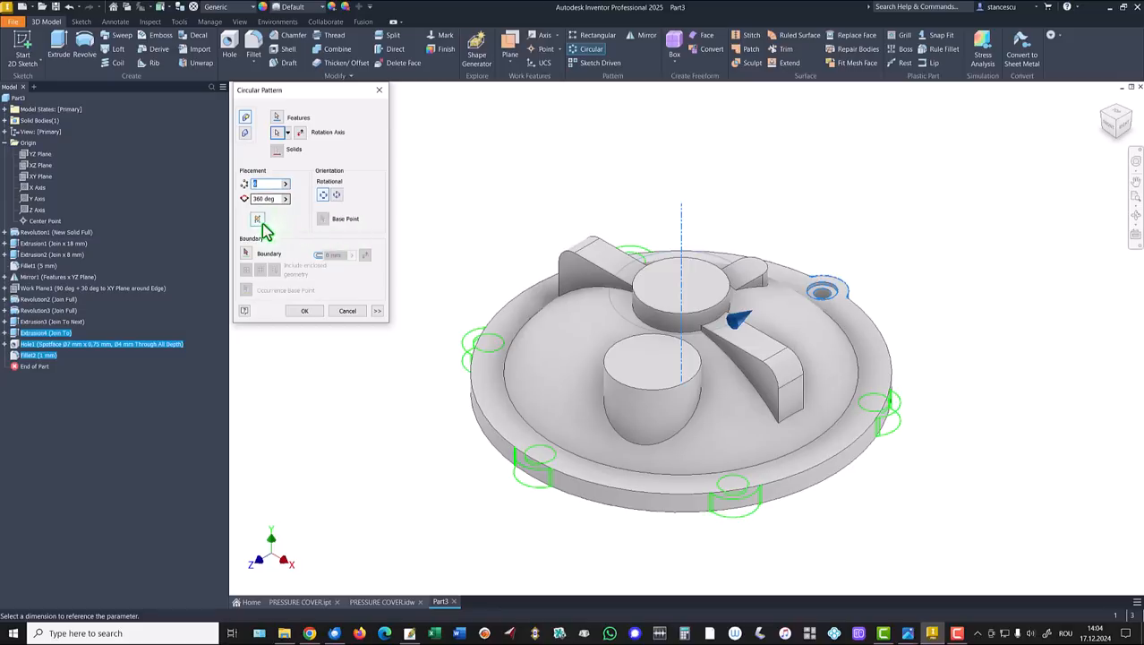
left_click(303, 311)
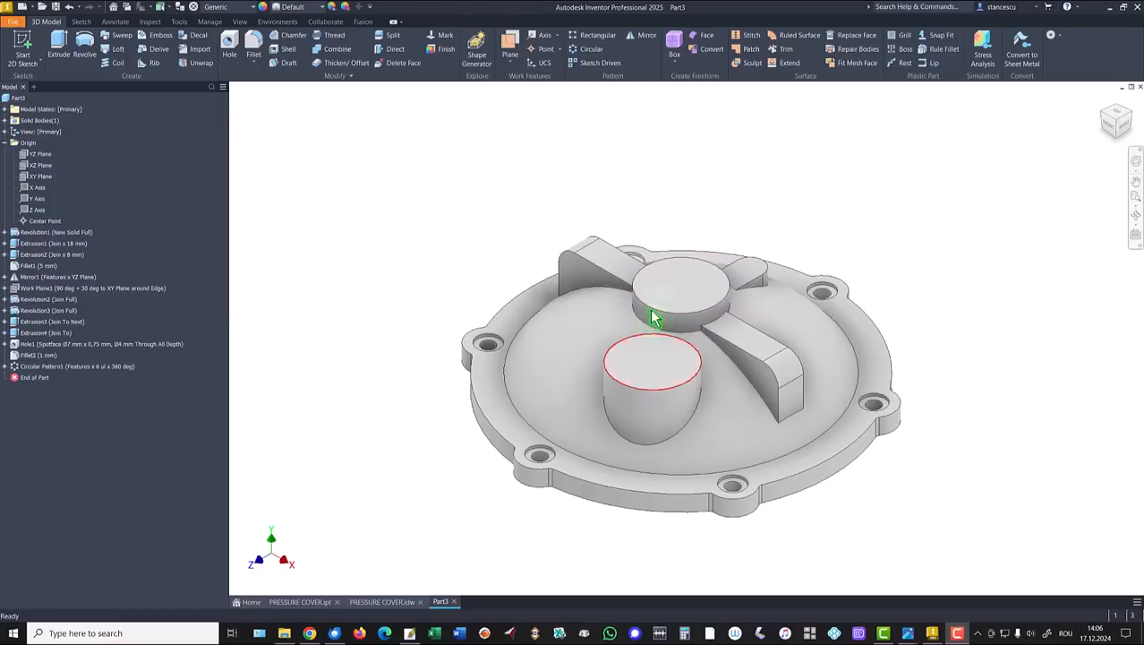
Step: Check the offset boss dimensions in the drawing's section A-A and start a sketch with sliced graphics on the part's 30° work plane
left_click(381, 603)
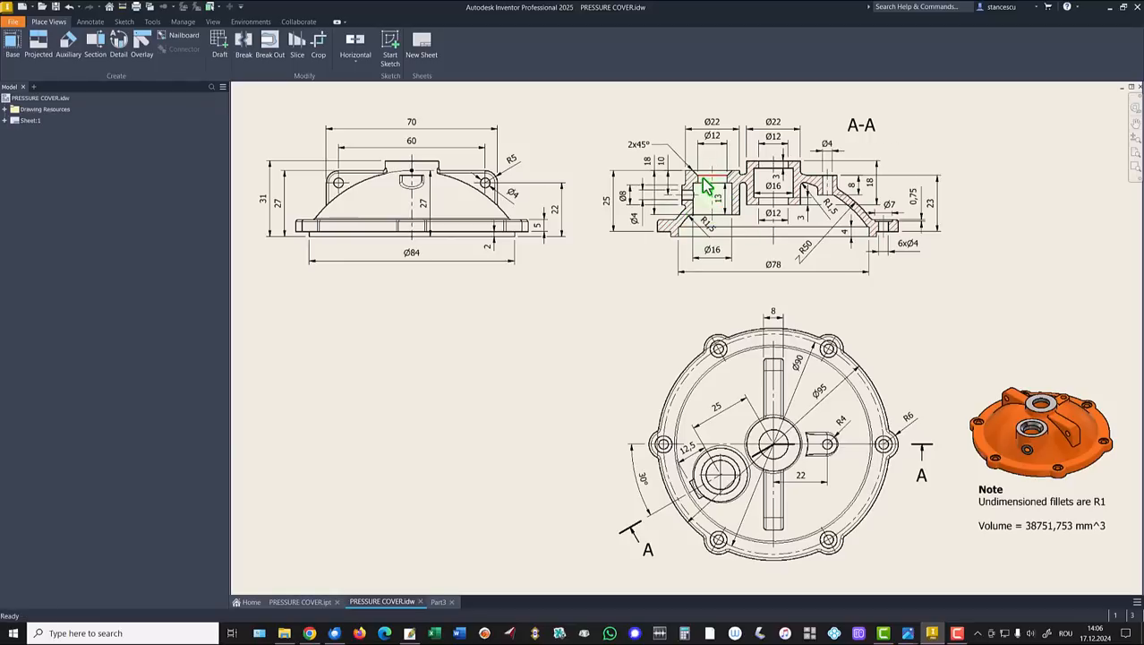
scroll(723, 197, "up", 6)
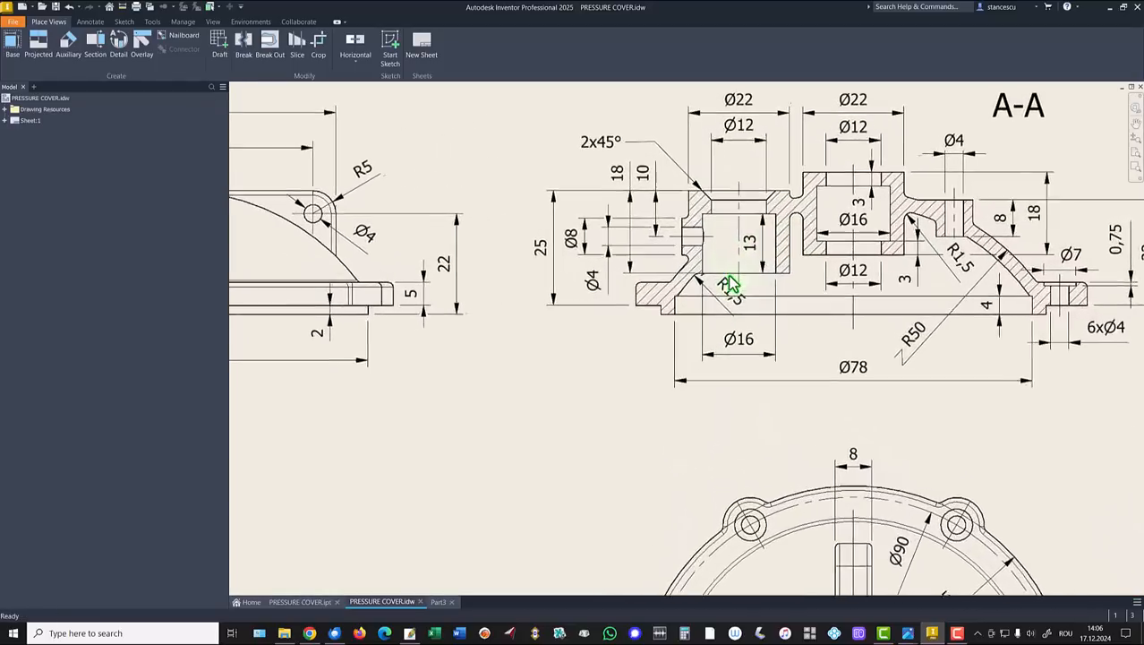
middle_click_drag(744, 286, 743, 320)
scroll(741, 294, "up", 1)
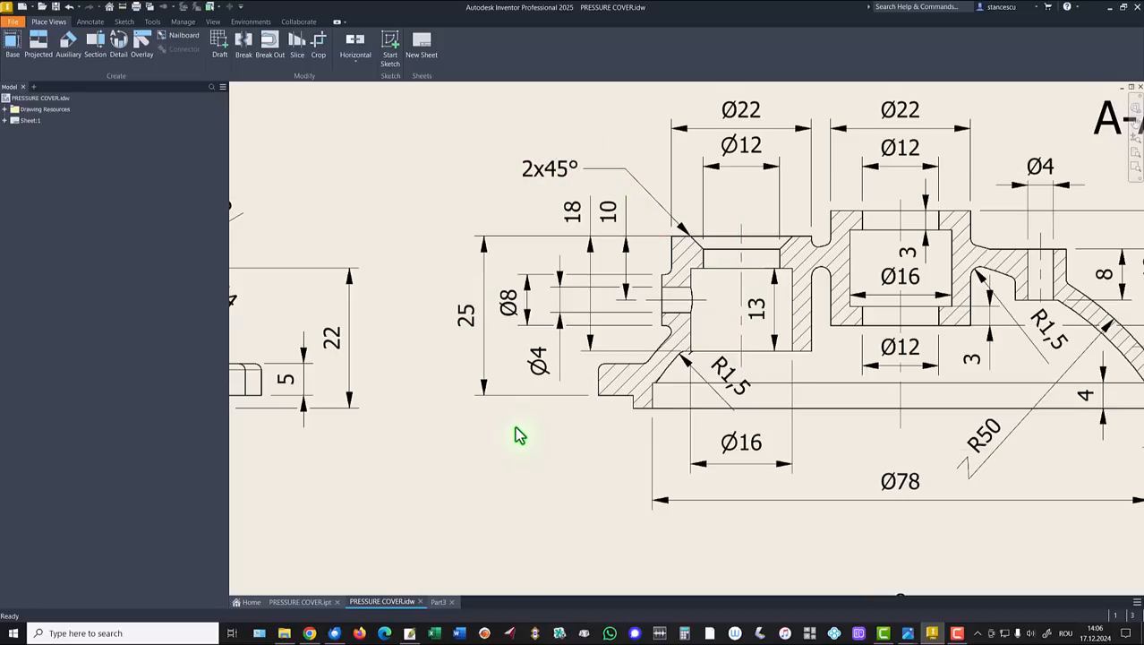
left_click(438, 601)
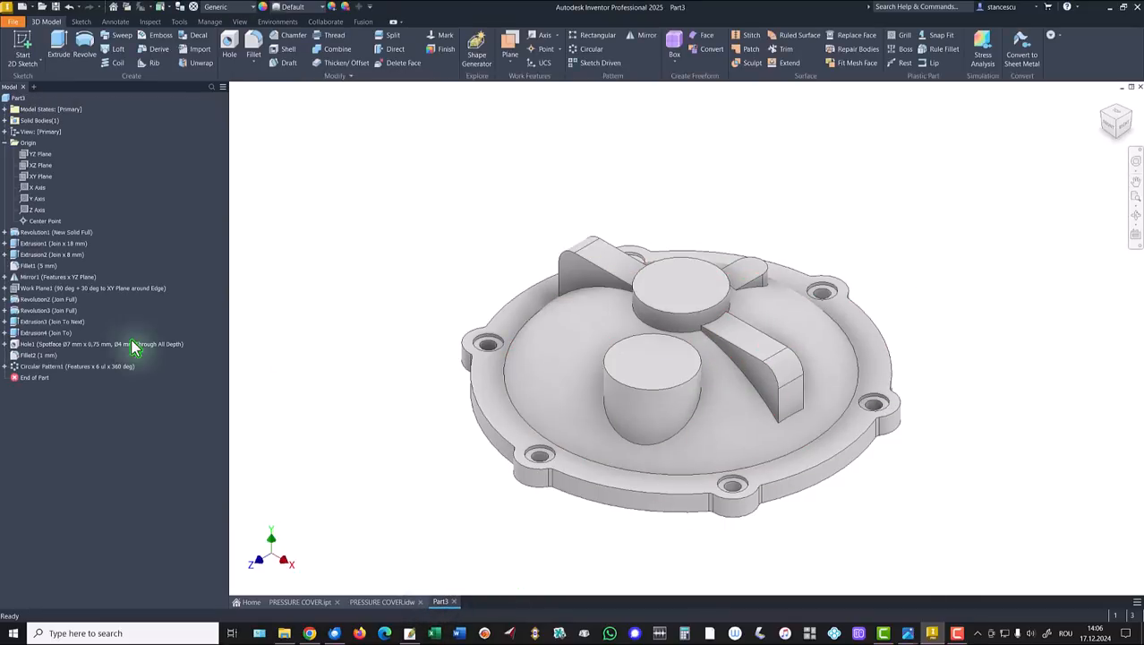
left_click(45, 288)
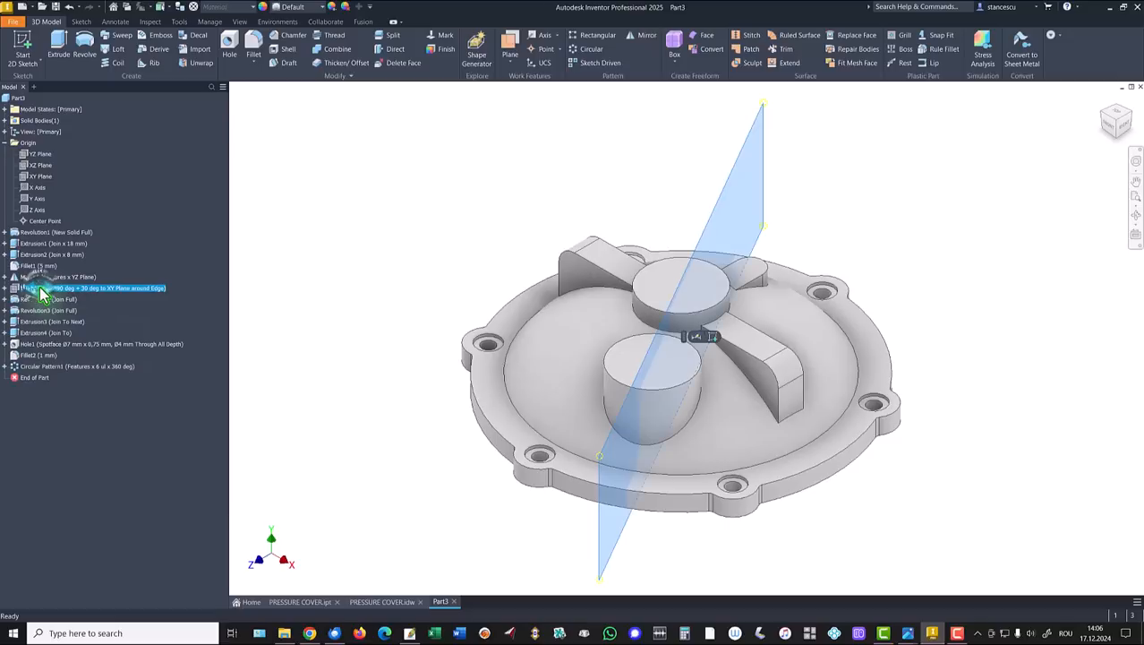
left_click(713, 337)
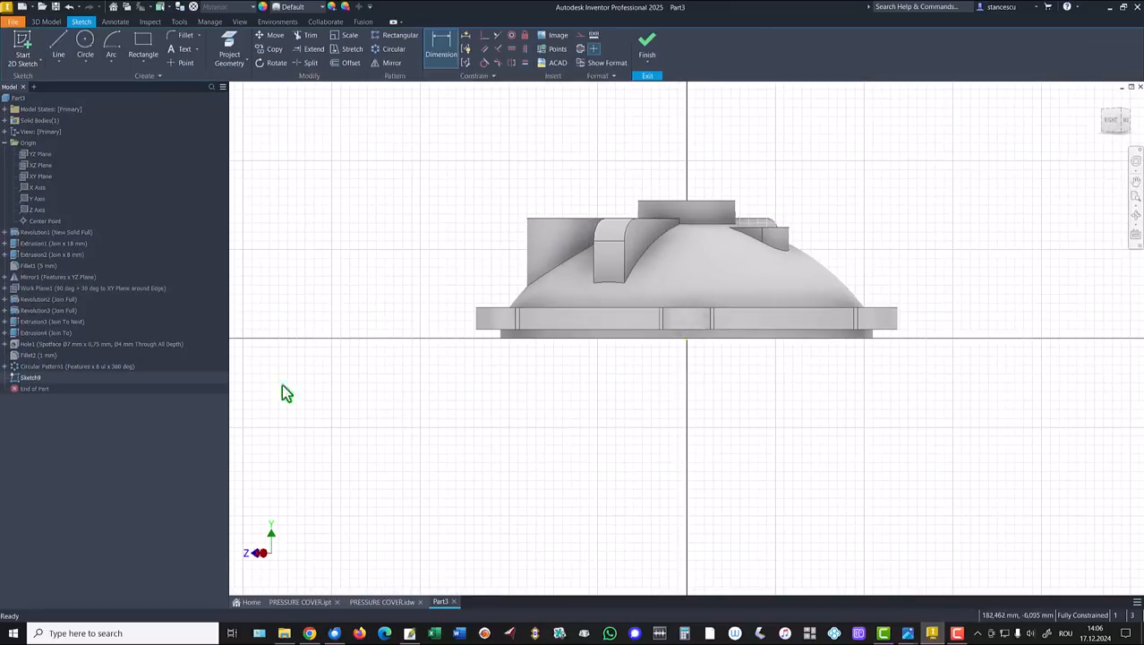
key("F7")
key("Home")
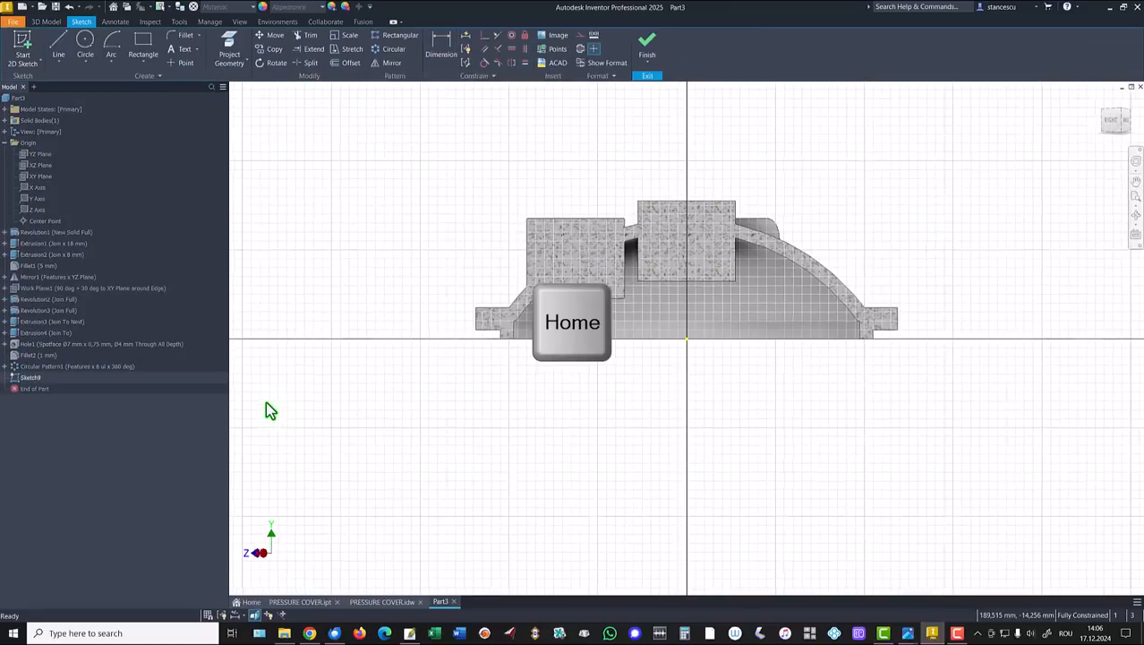
Step: Draw a vertical line through the offset boss from the midpoint of its top edge to its bottom edge and make it a centerline
key("l")
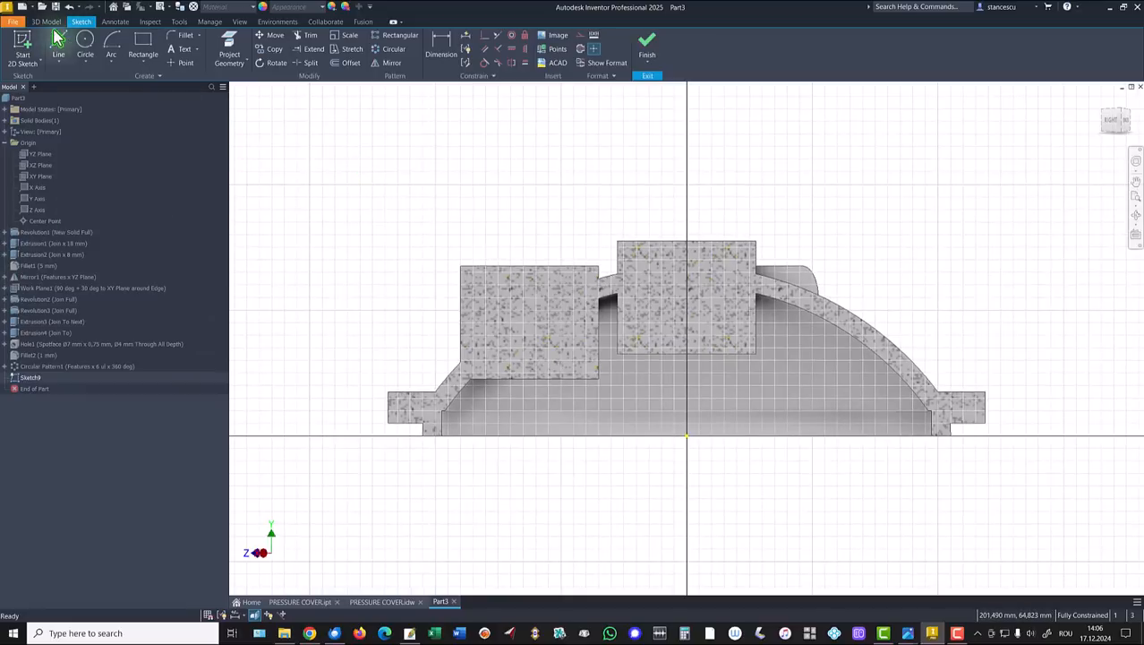
left_click(529, 266)
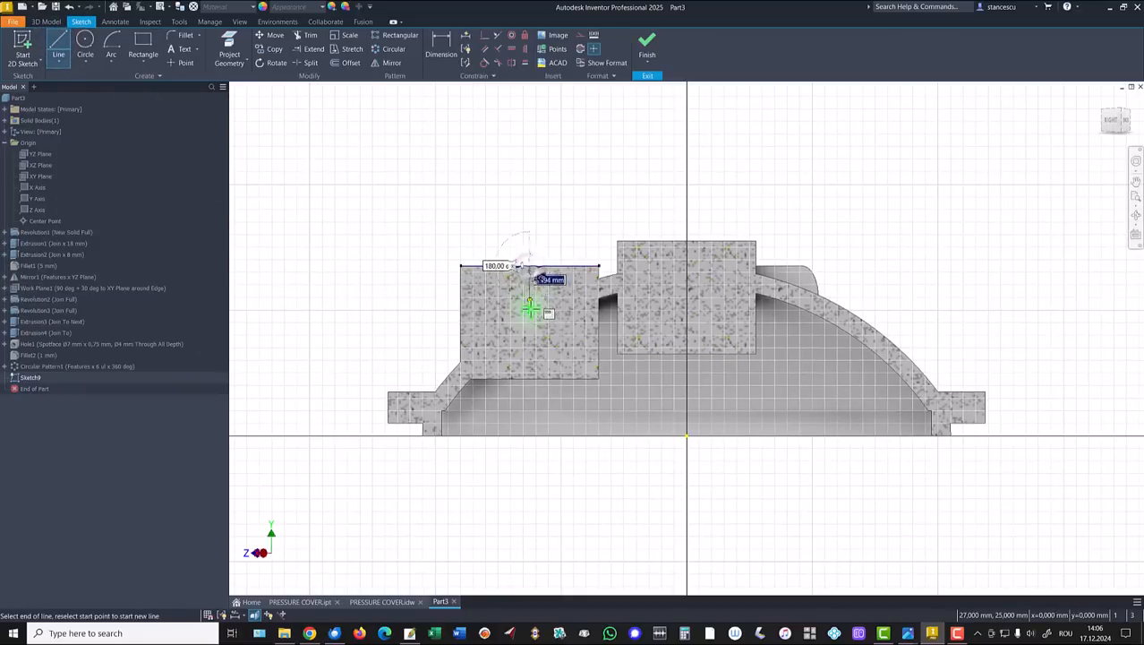
left_click(528, 378)
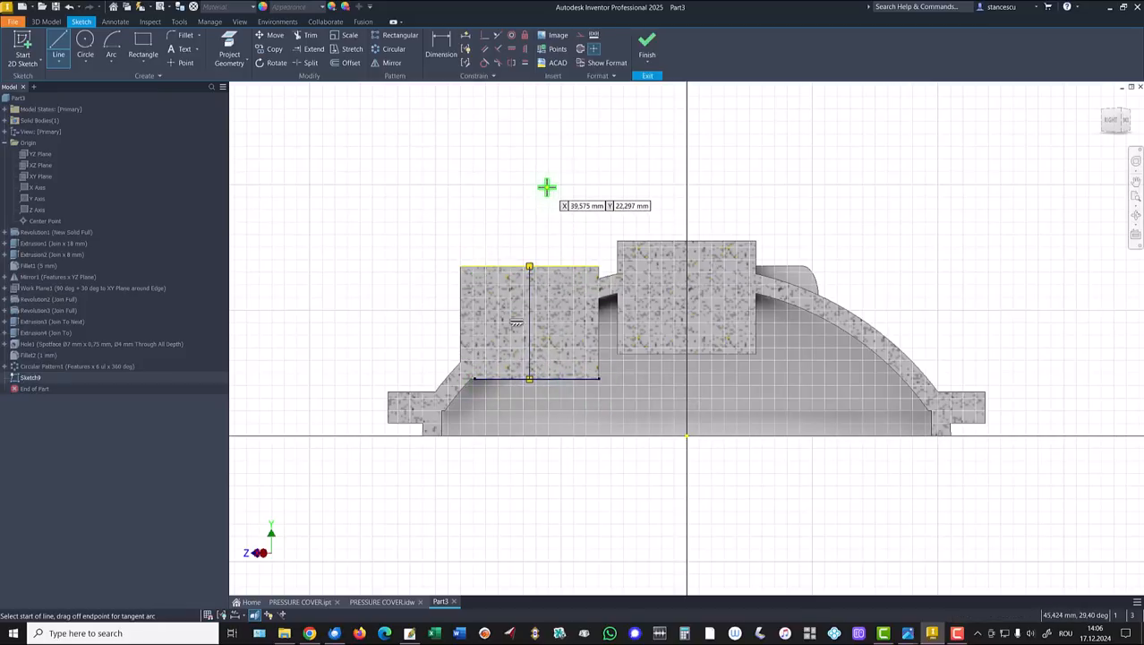
key("Escape")
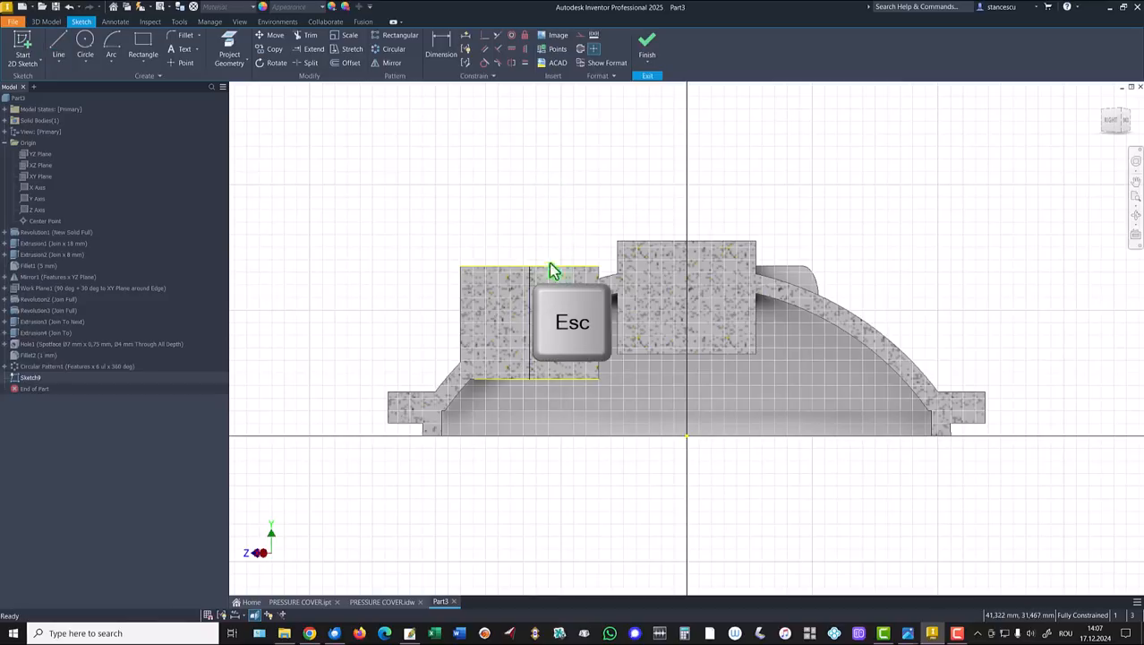
left_click(529, 302)
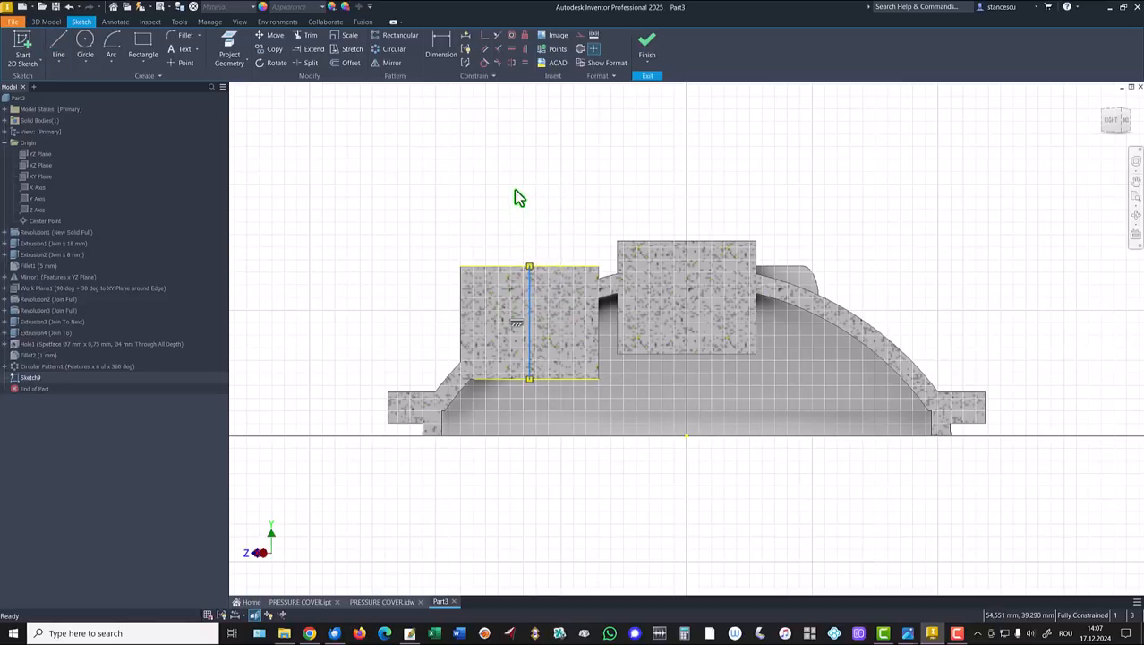
right_click(515, 190)
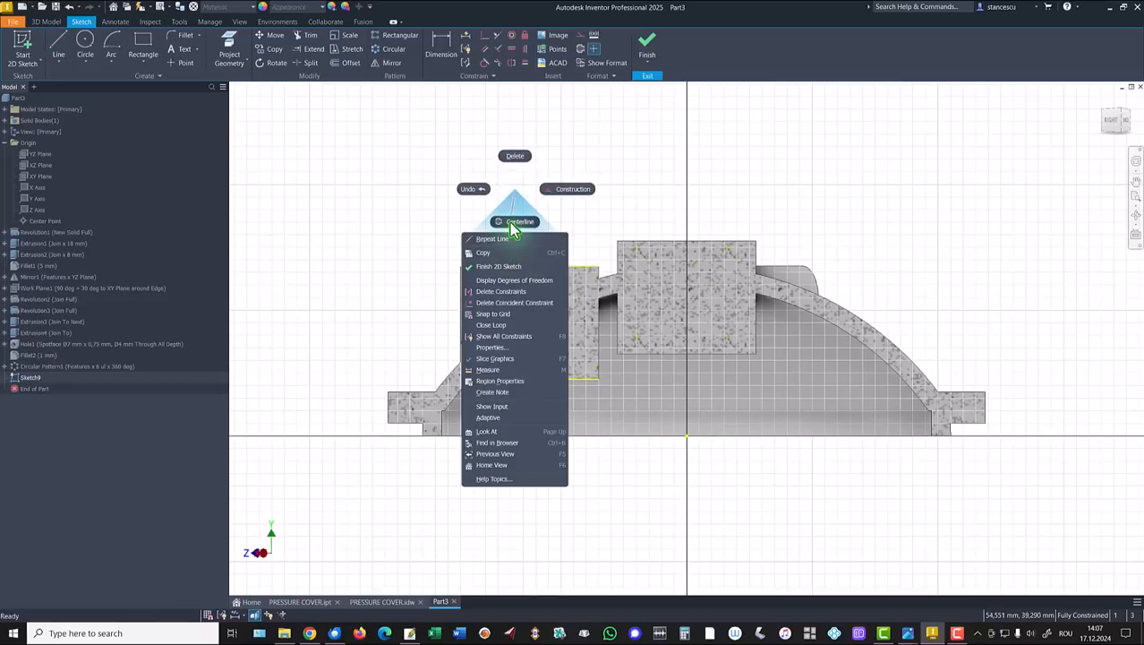
left_click(515, 222)
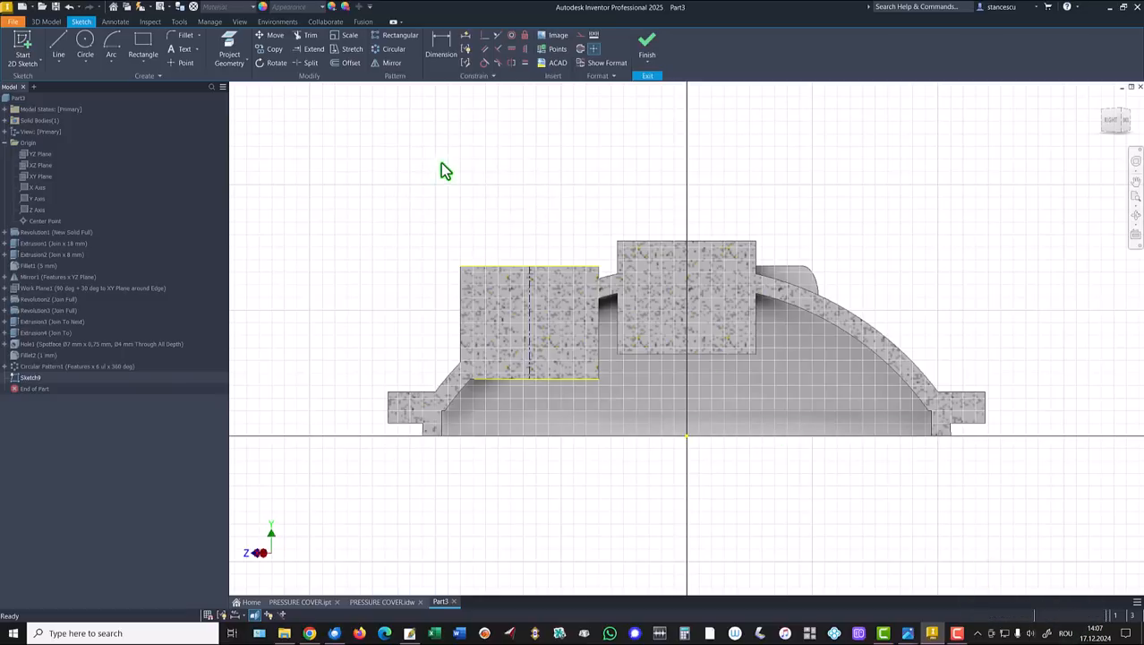
Step: Draw the bore's stepped half-profile in the offset boss, from the centerline's upper end, stepping outward and down to its lower end
left_click(58, 42)
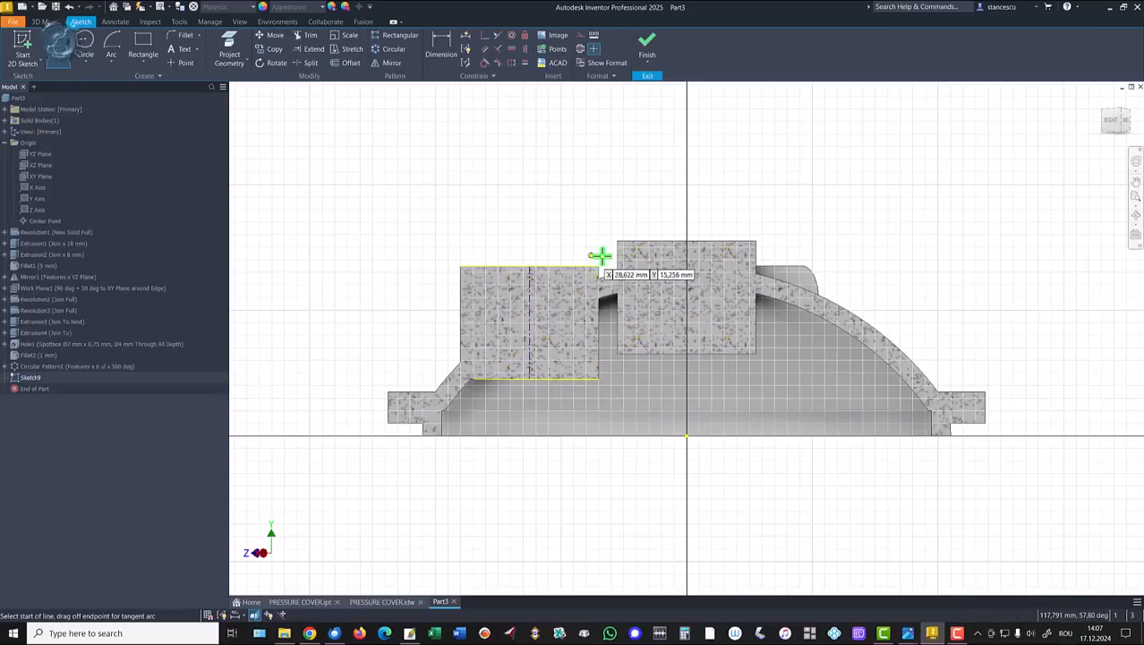
left_click(529, 266)
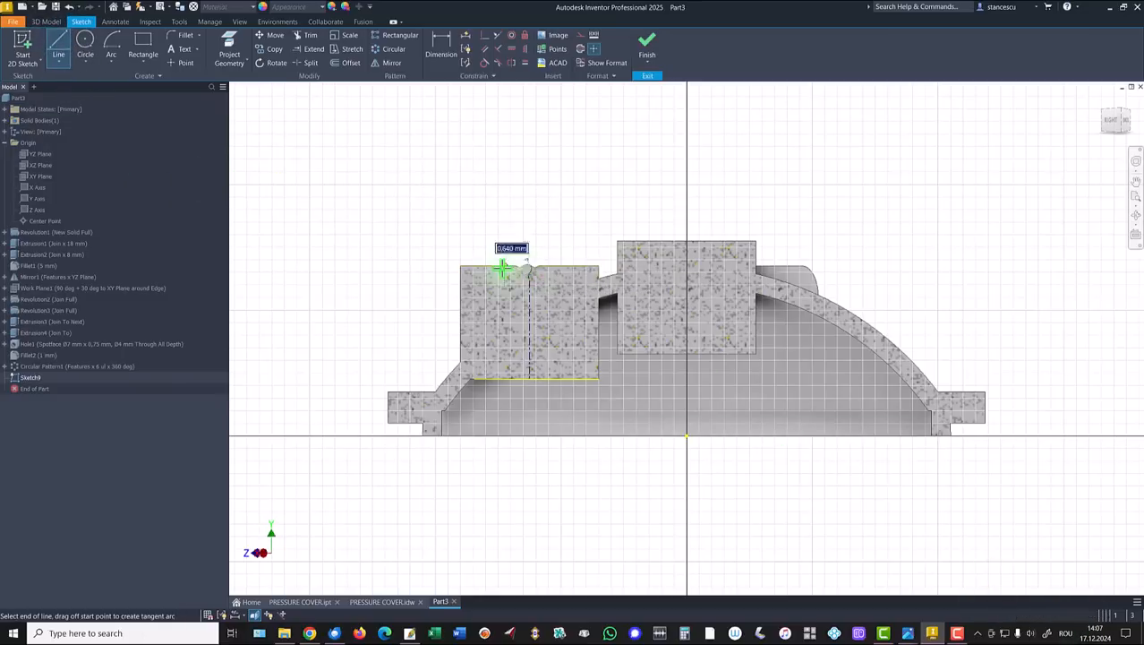
left_click(500, 266)
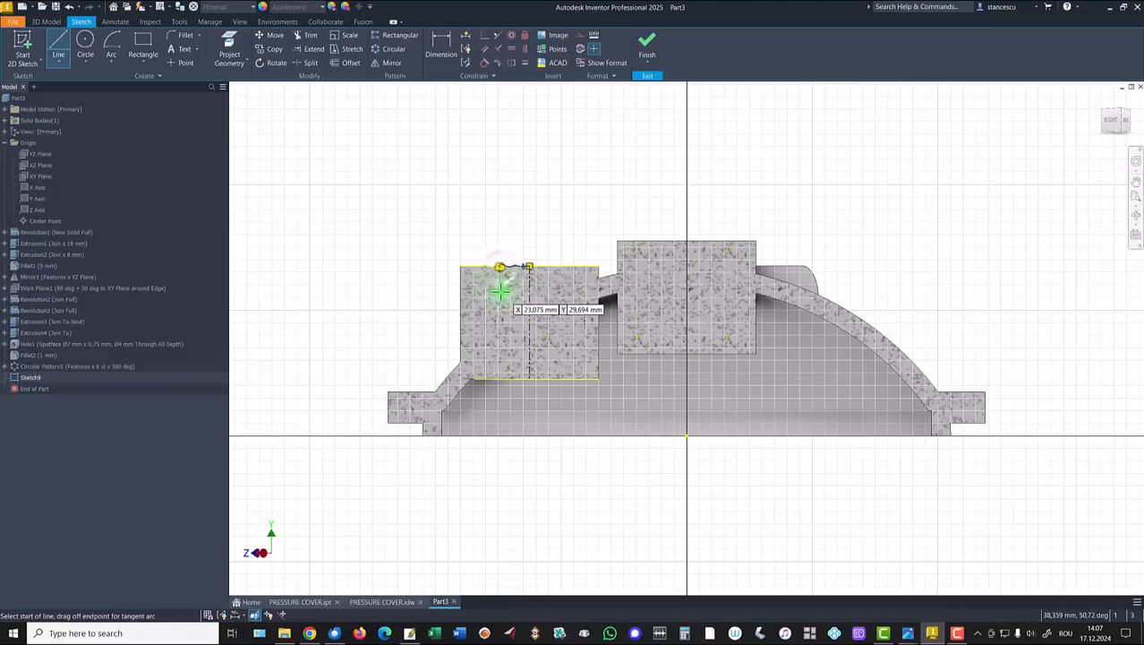
left_click(500, 266)
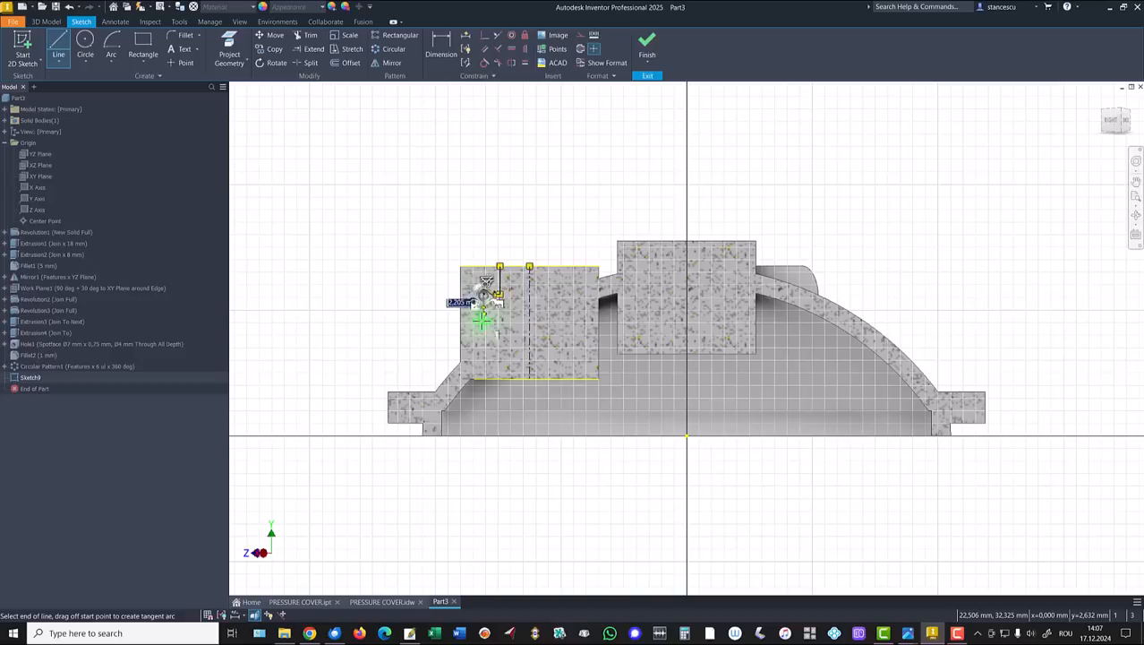
double_click(484, 380)
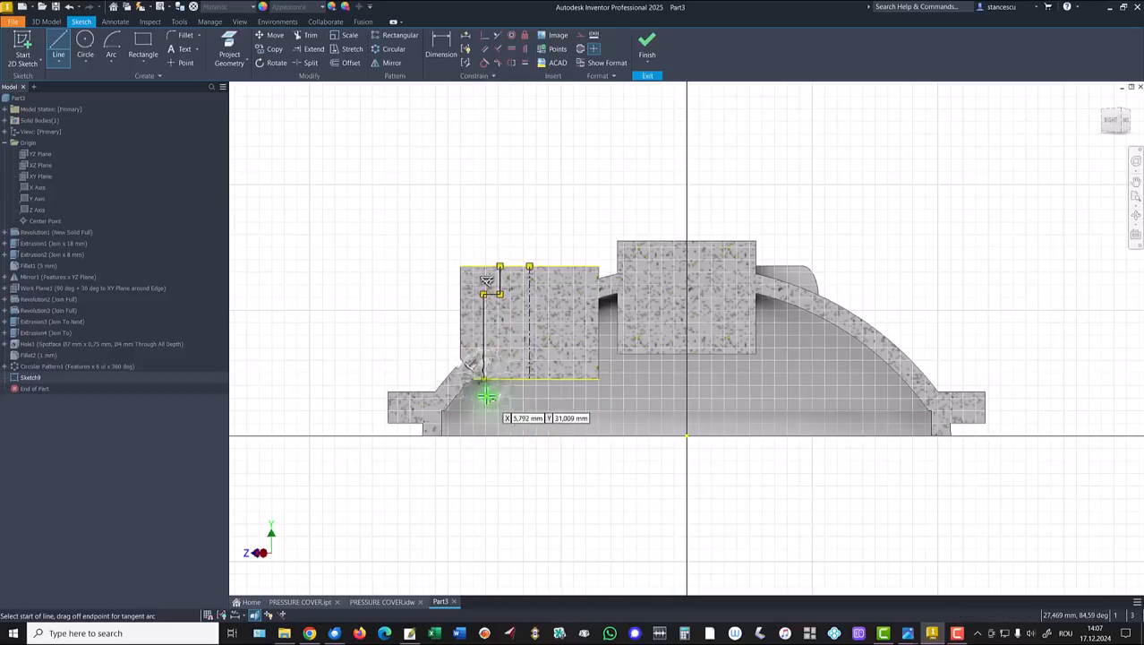
left_click(484, 379)
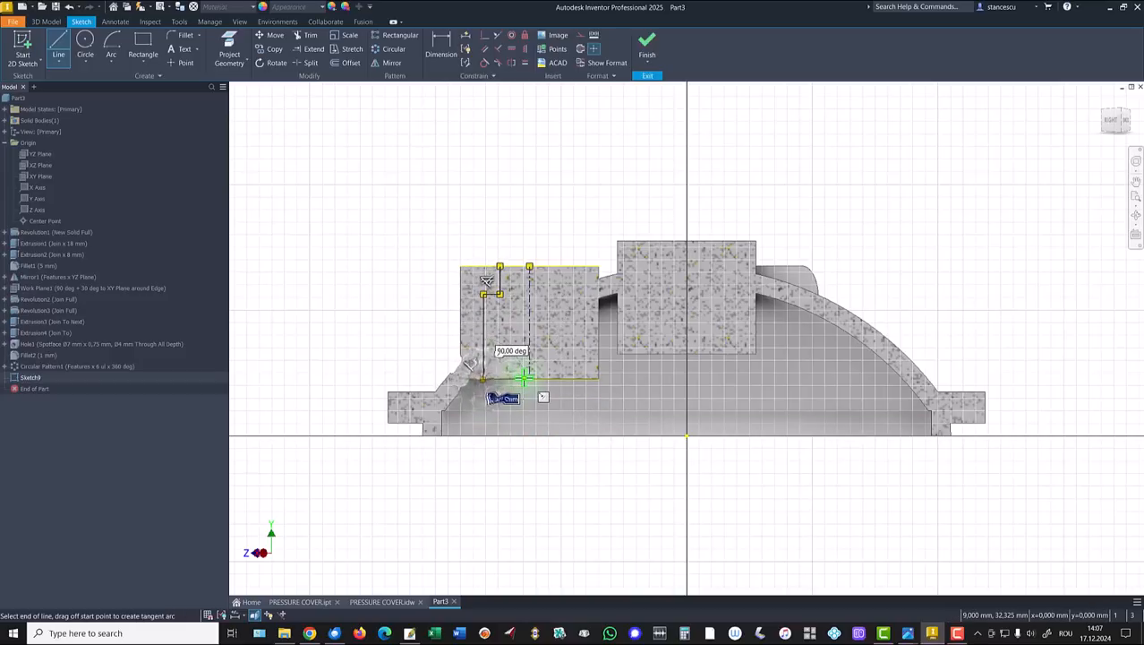
double_click(529, 379)
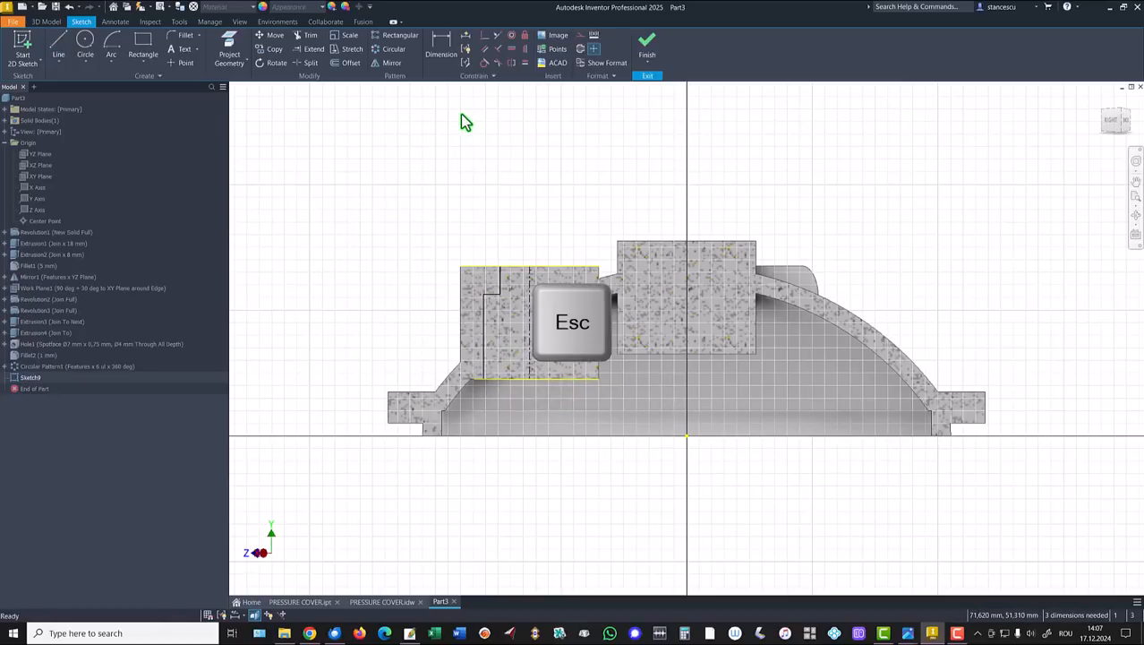
Step: Dimension the bore profile about the centerline with a 12 mm diameter for the upper section and 16 mm for the lower section
key("d")
left_click(500, 282)
left_click(530, 288)
left_click(533, 220)
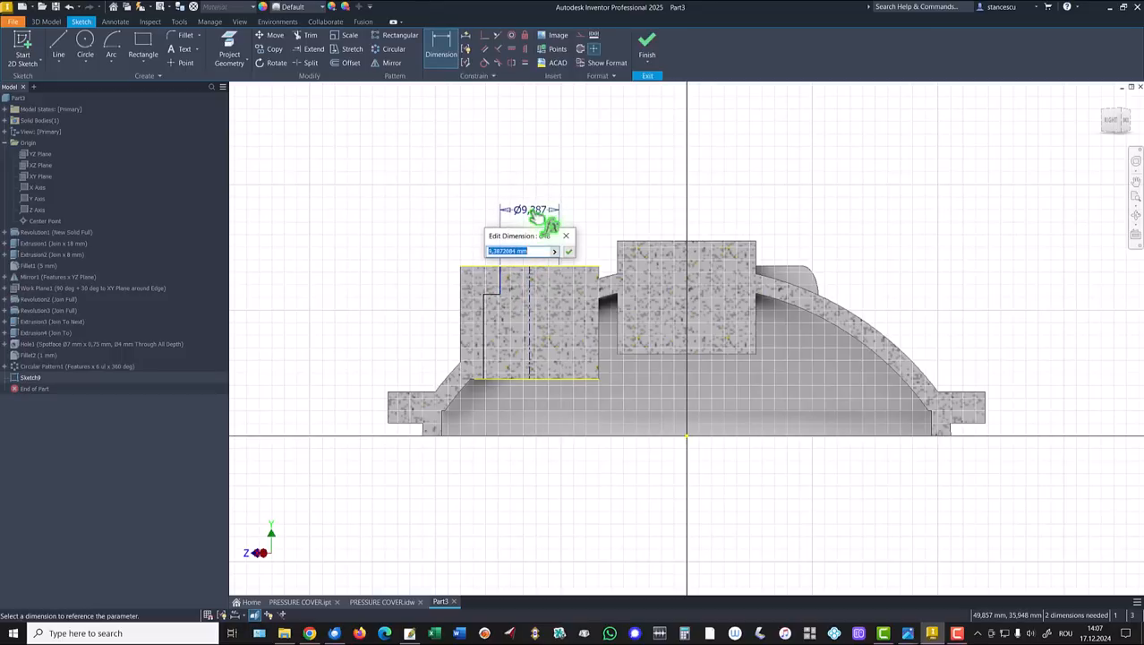
key("Return")
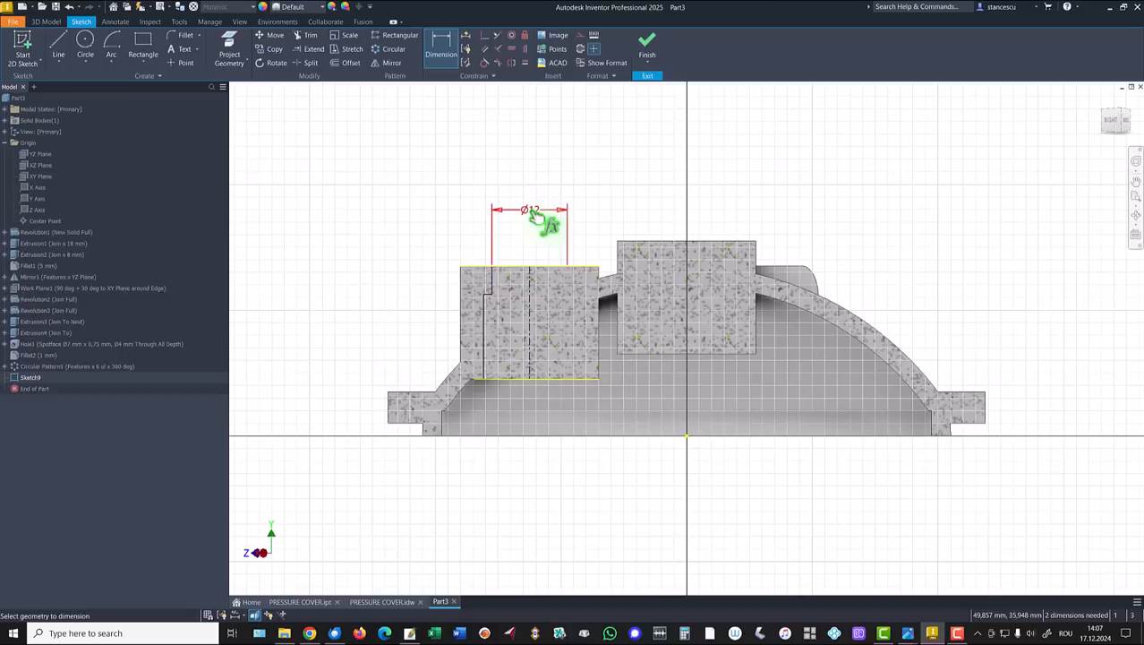
left_click(482, 358)
left_click(530, 360)
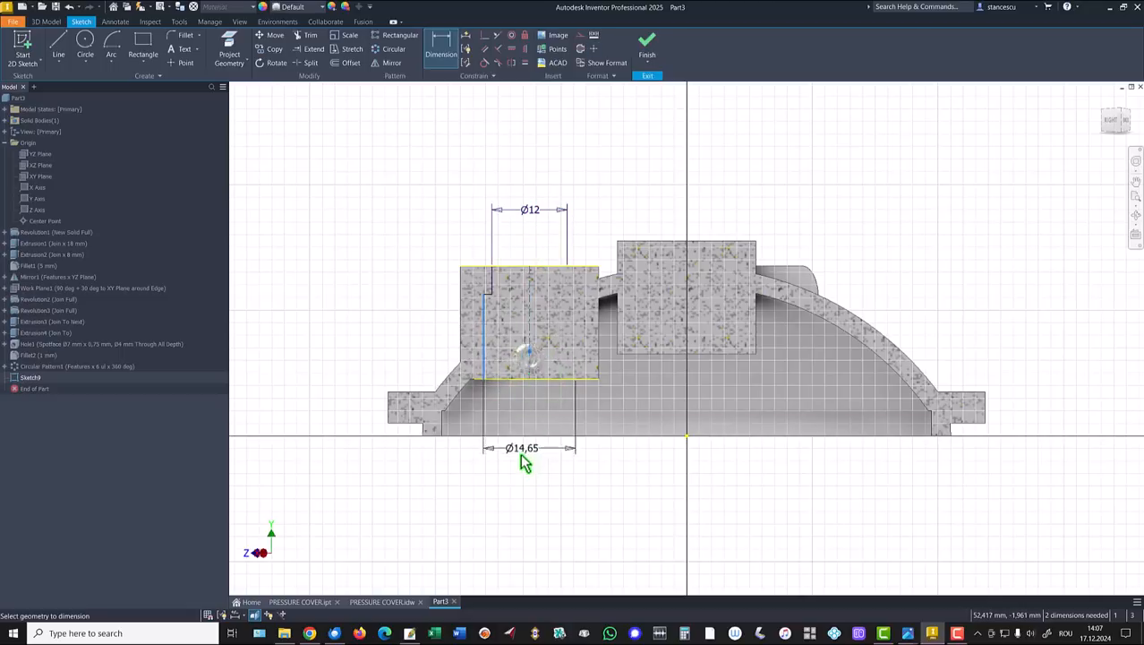
left_click(515, 459)
type("16")
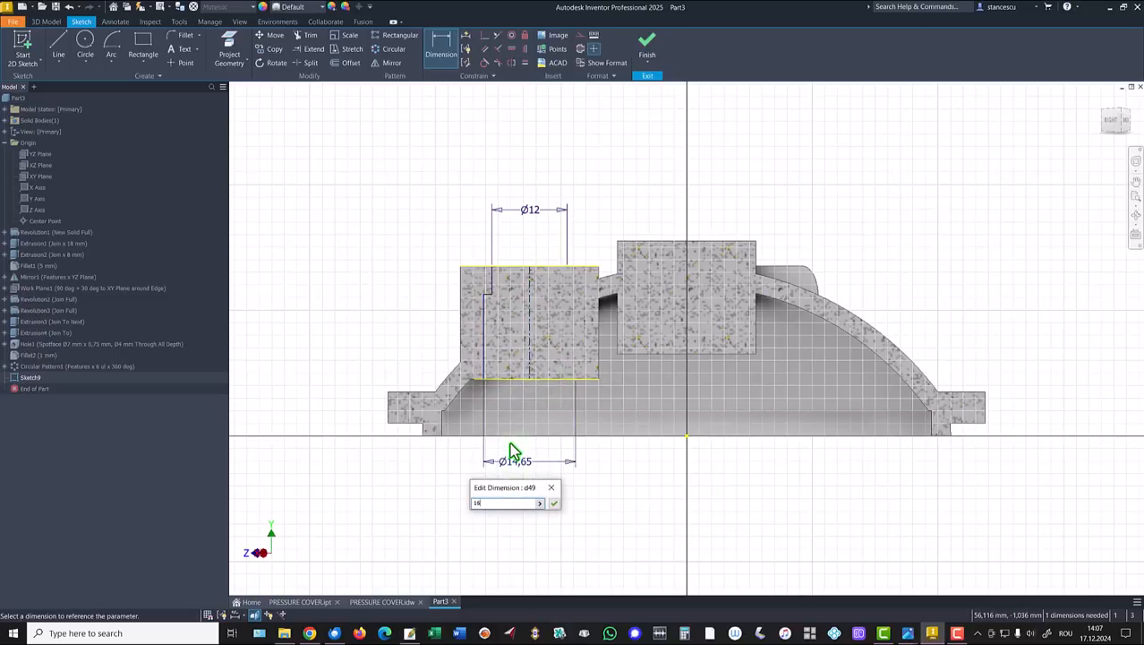
key("Return")
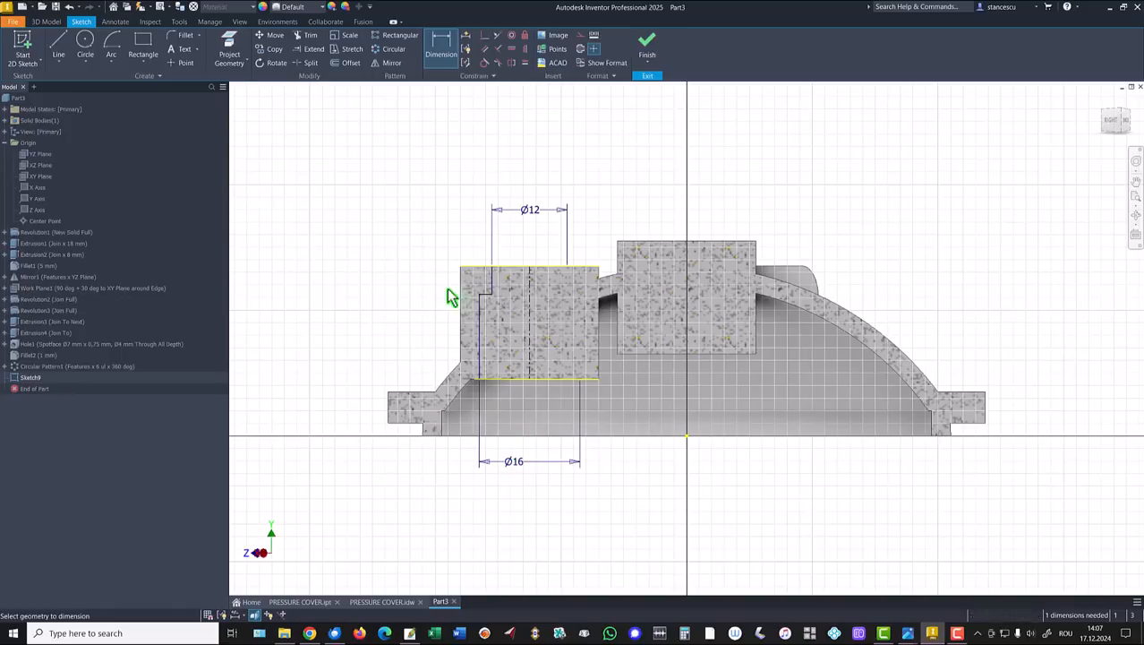
Step: Set the height of the wider lower bore section to 13 mm
scroll(488, 303, "up", 2)
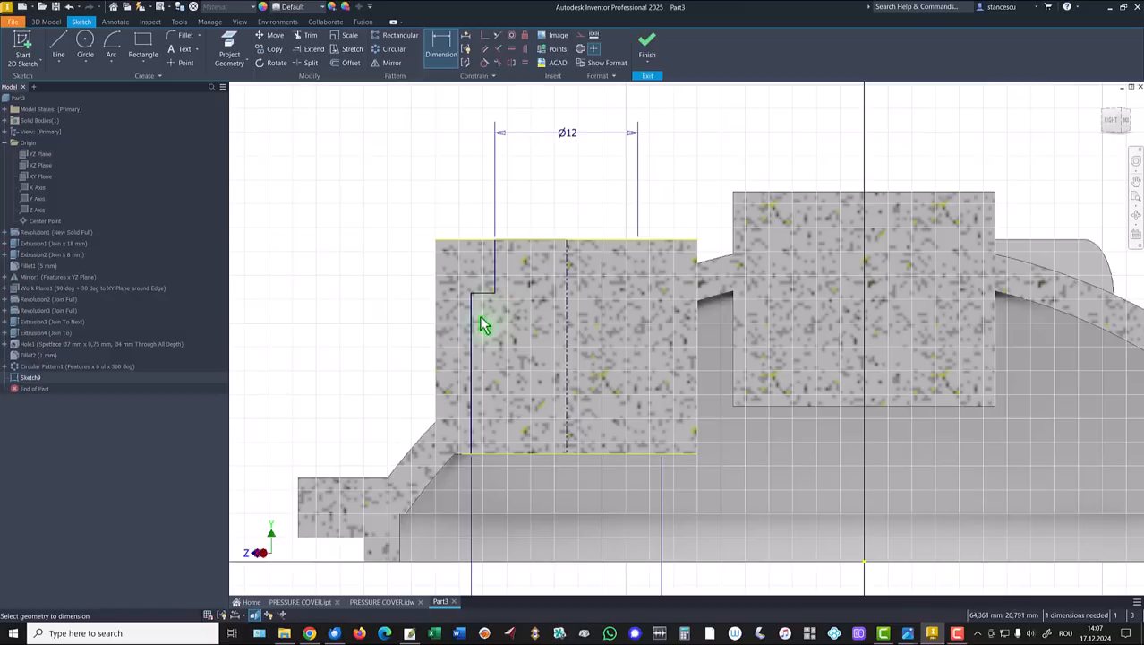
left_click(471, 343)
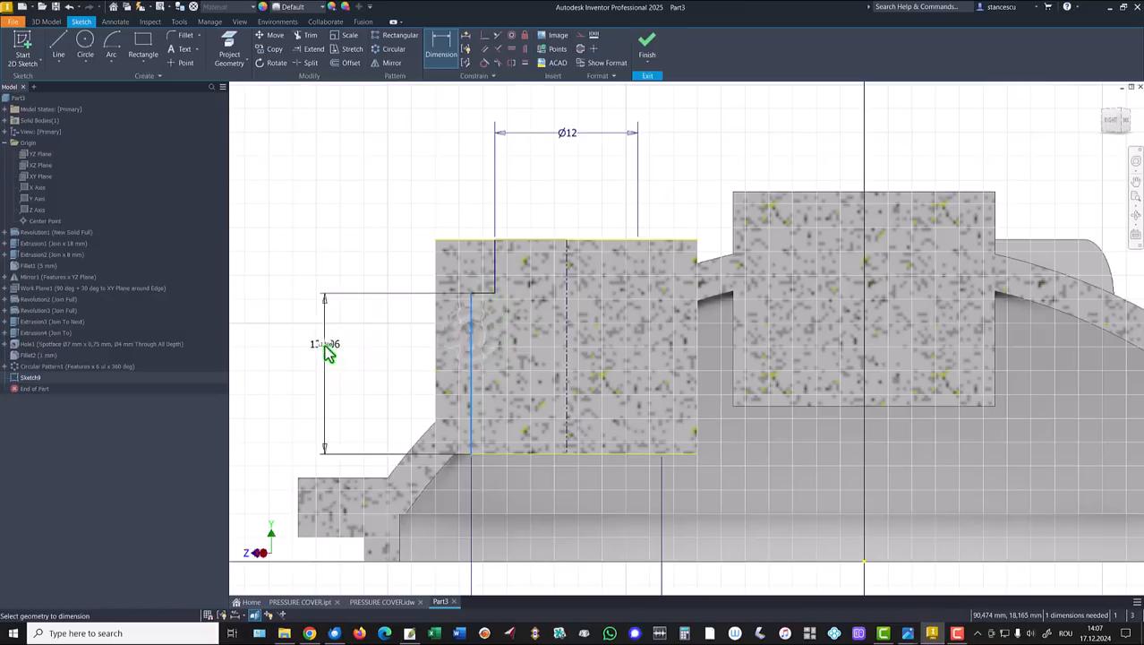
left_click(327, 349)
type("13")
key("Return")
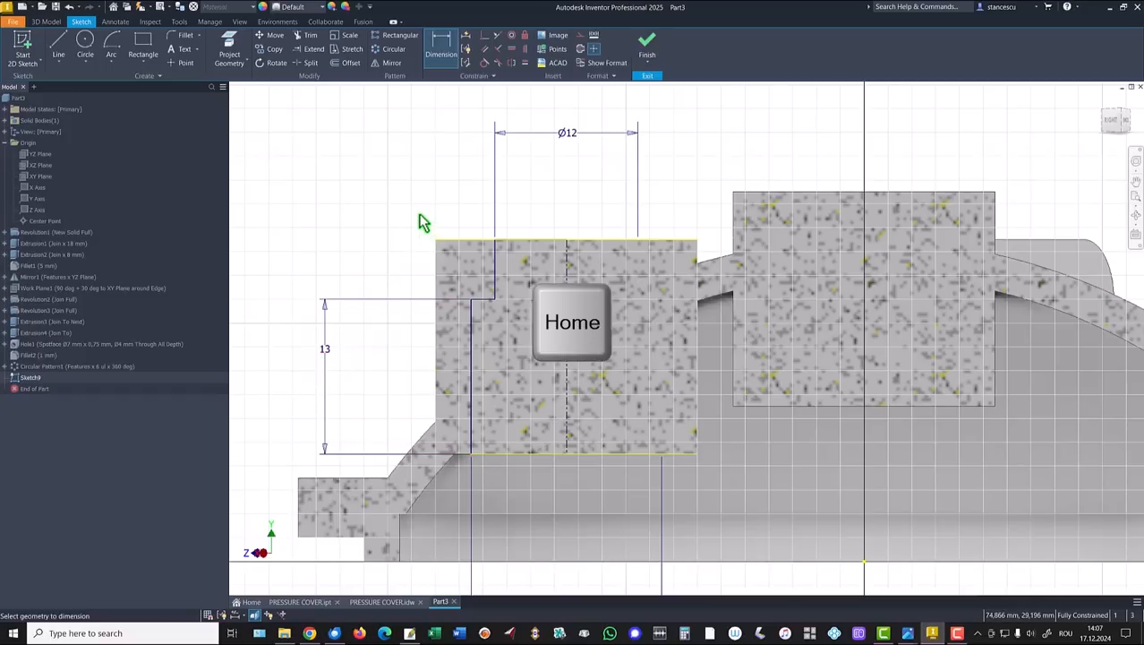
key("Home")
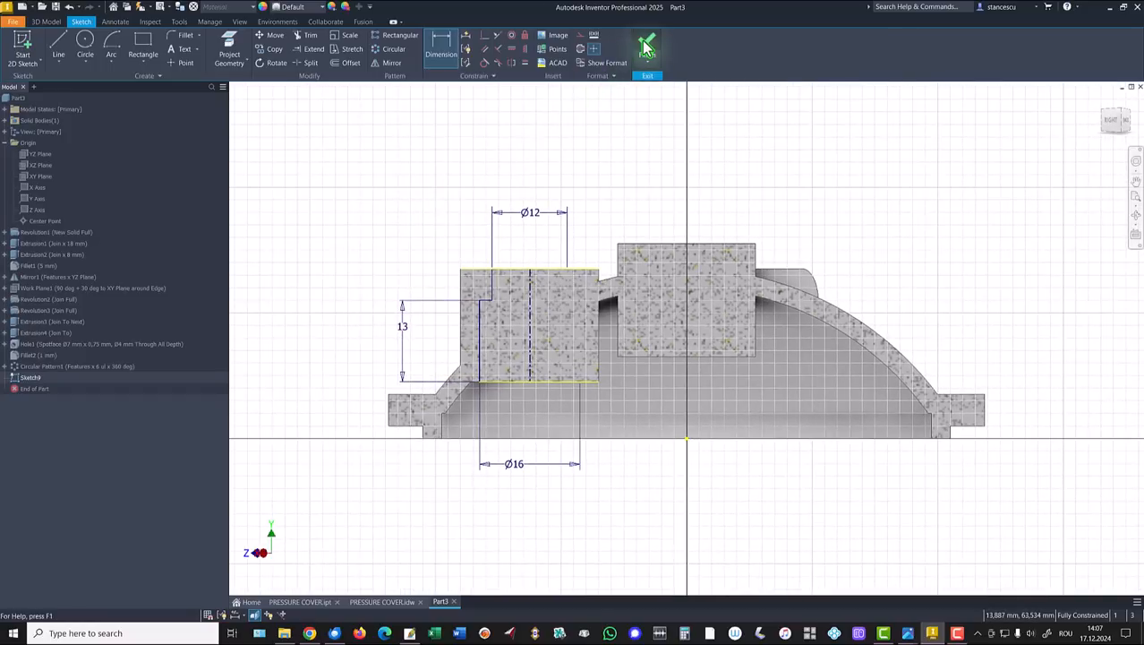
Step: Finish the sketch and revolve the bore profile a full 360° around the centerline as a cut in the offset boss
left_click(646, 46)
left_click(85, 49)
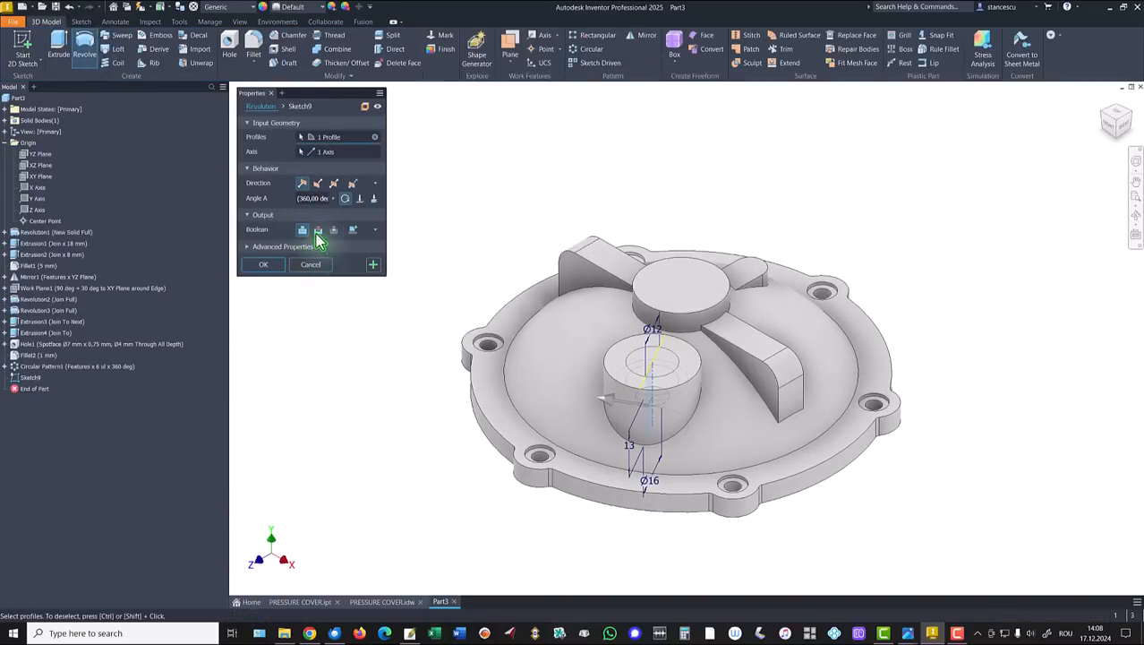
left_click(319, 229)
left_click(264, 265)
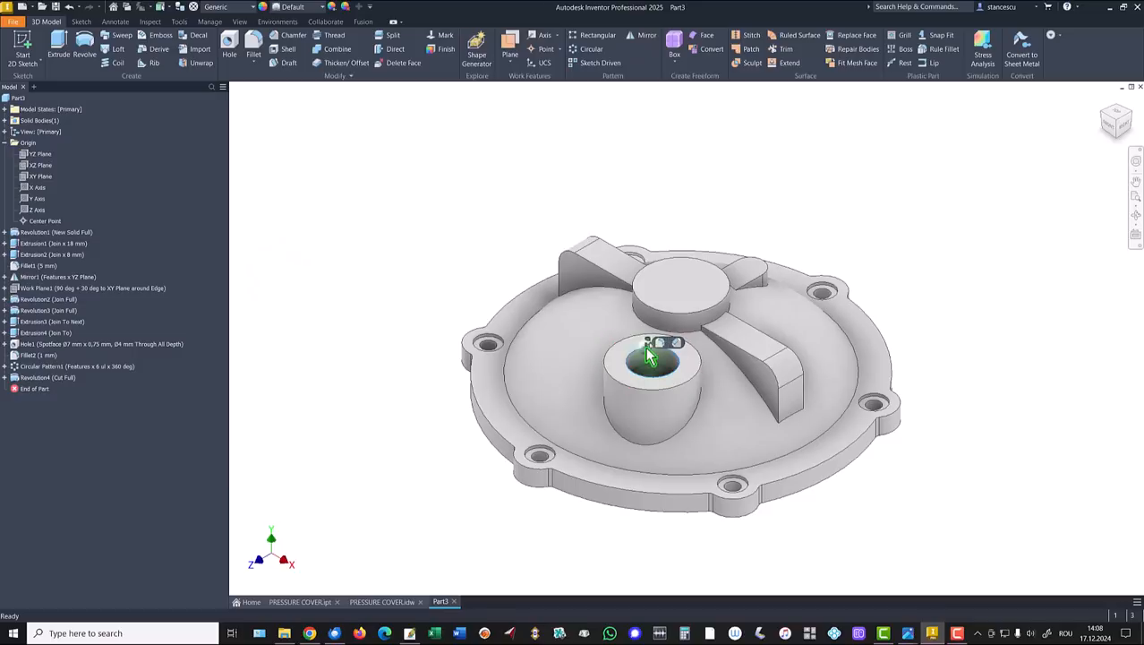
Step: Chamfer the upper edge of the offset boss's bore with a 2 mm distance
key("ctrl+shift+k")
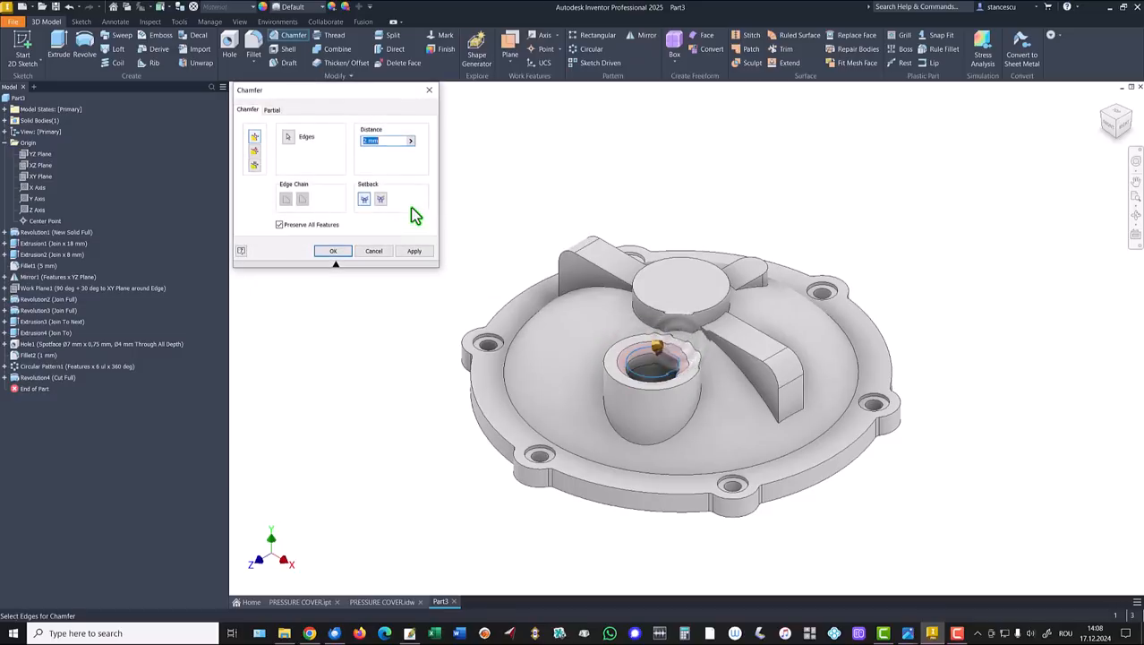
left_click(339, 252)
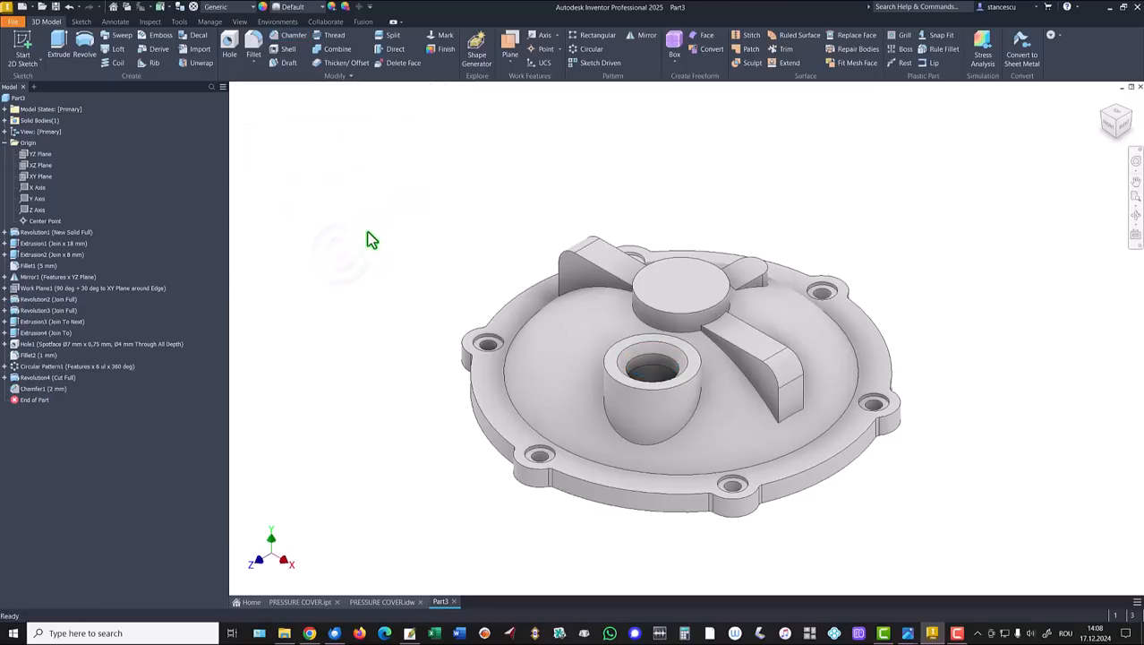
key("F6")
Step: Examine the small side boss on the offset boss in PRESSURE COVER.ipt and check its dimensions and position in PRESSURE COVER.idw
left_click(300, 601)
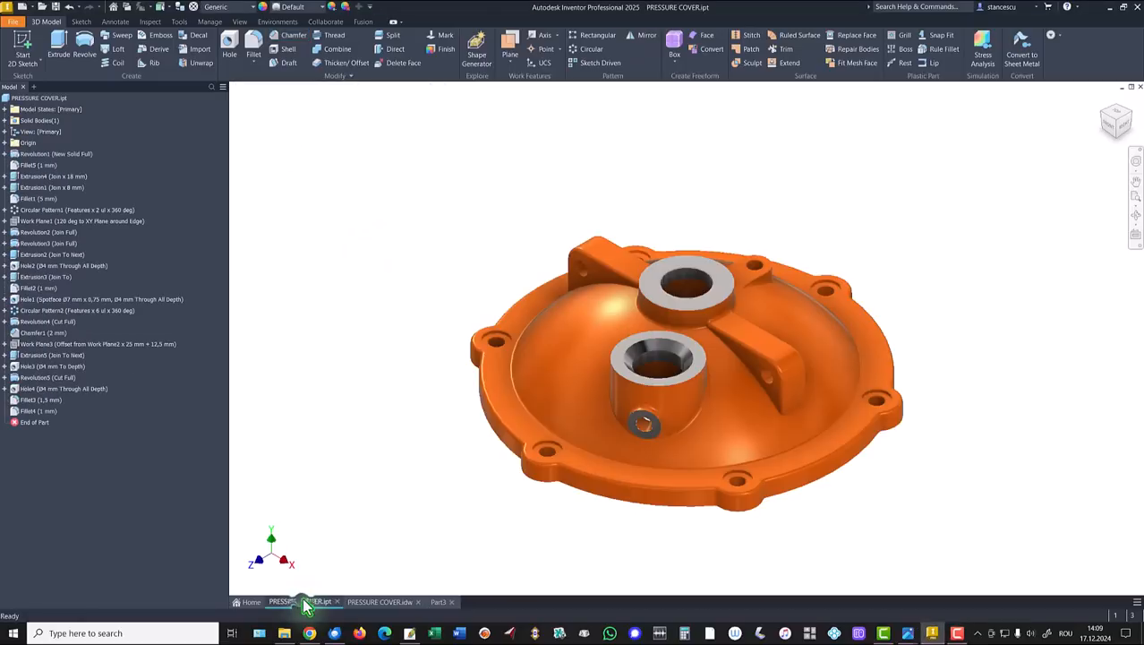
middle_click_drag(626, 553, 480, 430, "shift")
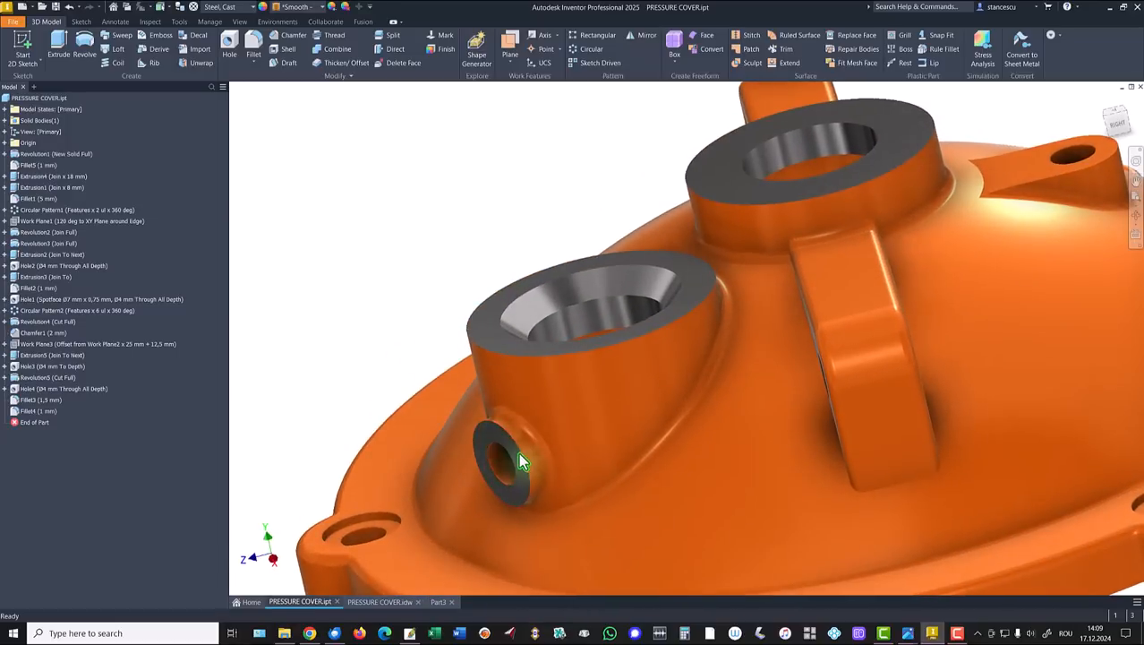
scroll(518, 458, "down", 5)
key("F6")
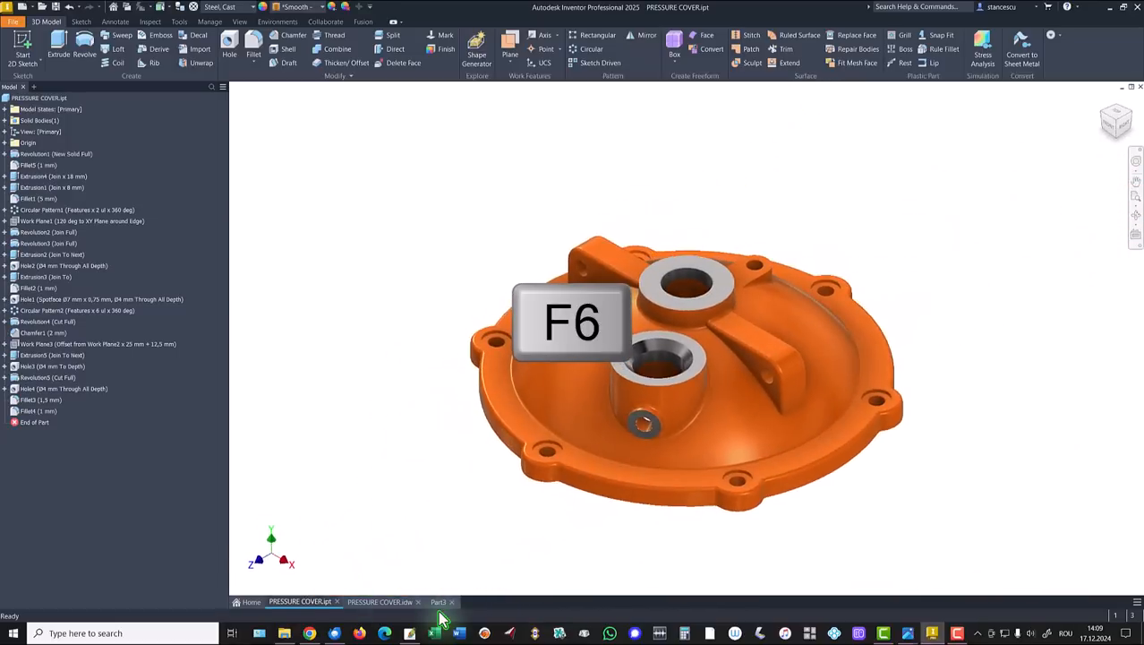
left_click(381, 601)
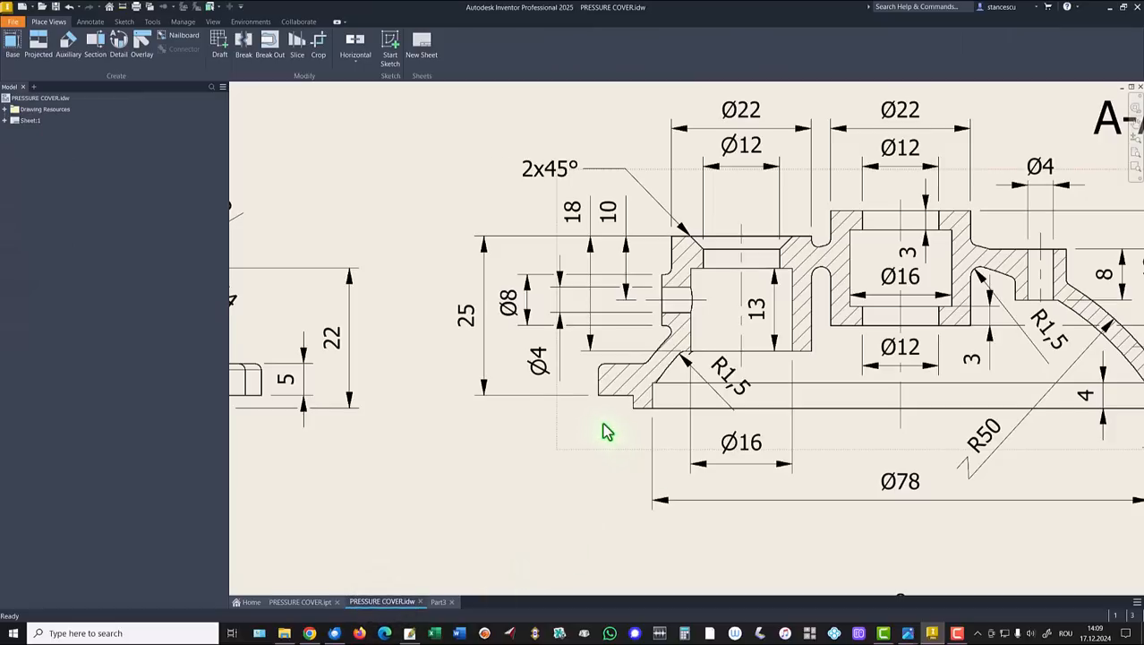
key("Home")
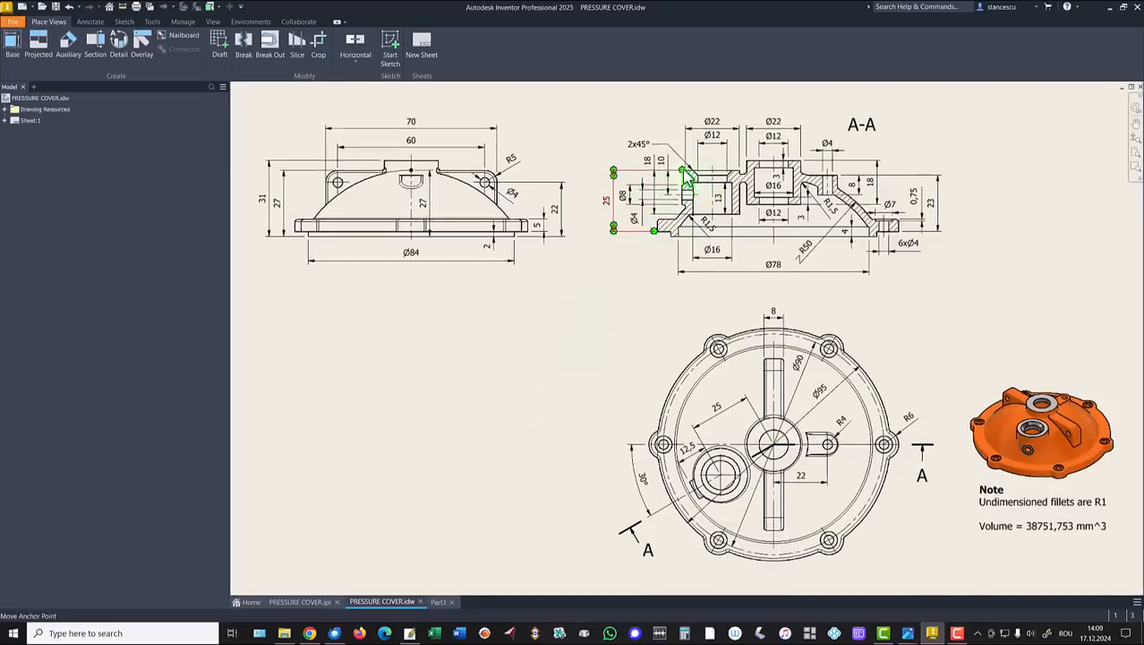
scroll(689, 188, "up", 4)
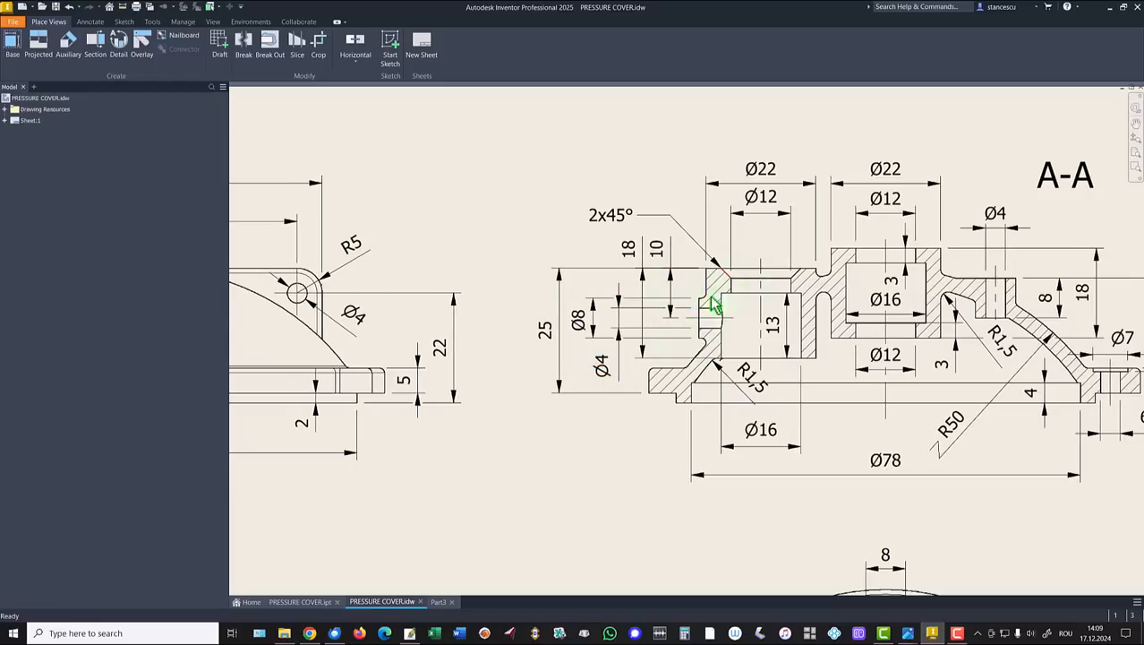
scroll(704, 372, "down", 1)
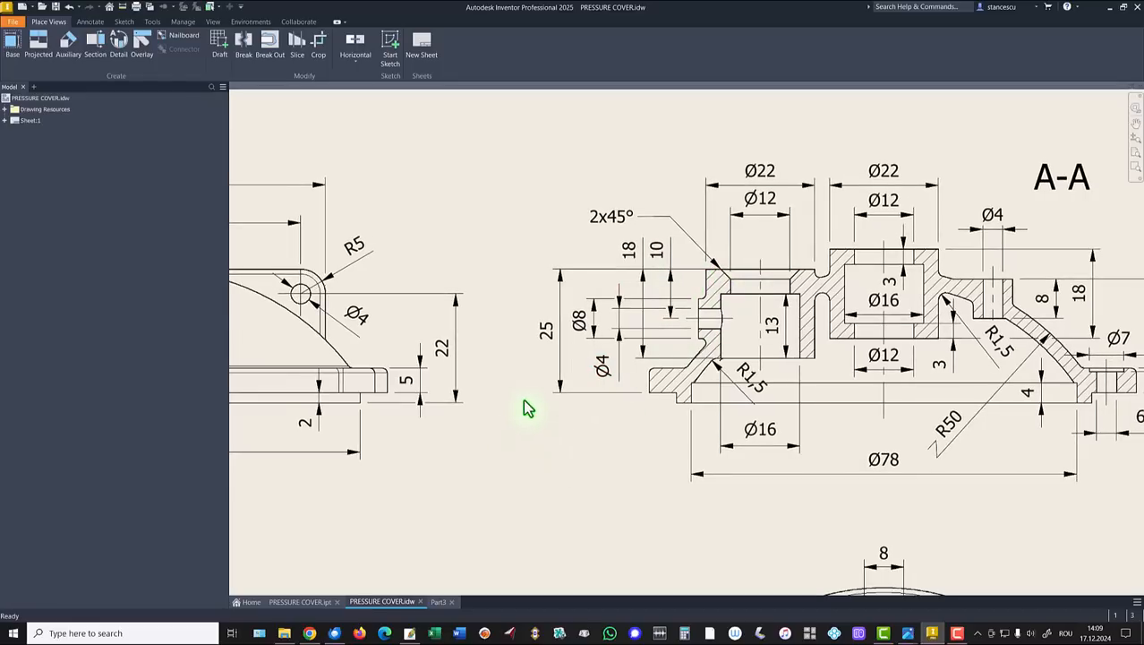
left_click(582, 328)
left_click_drag(583, 329, 604, 365)
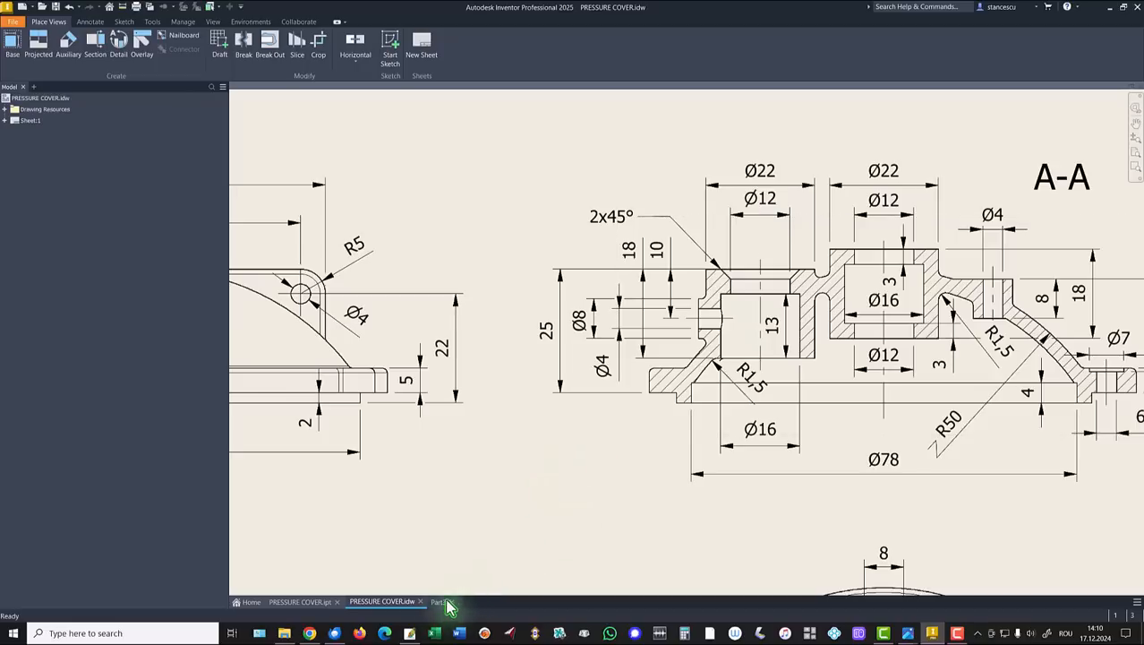
key("Home")
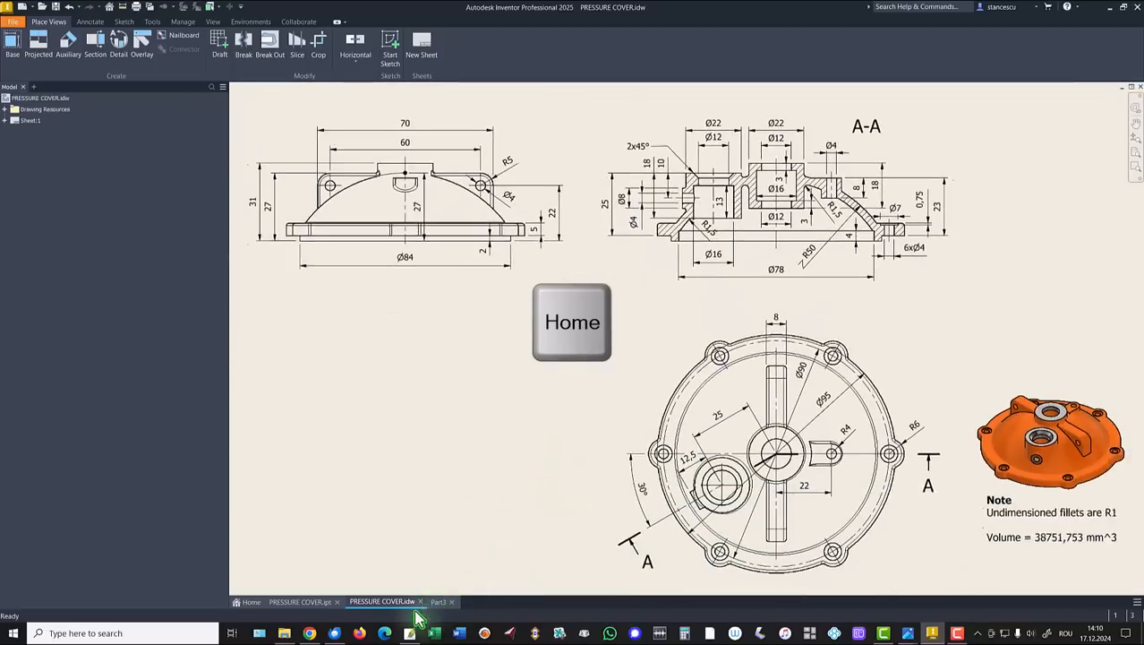
Step: Return to Part3, make the 30° work plane visible and start a new sketch on it
left_click(438, 601)
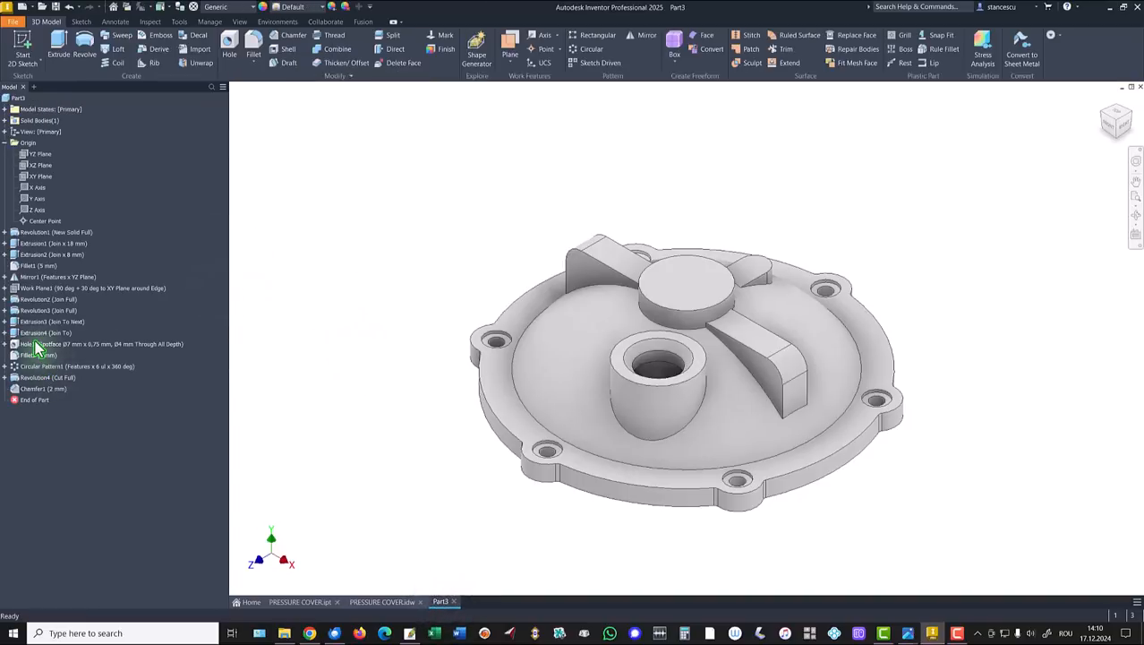
left_click(52, 290)
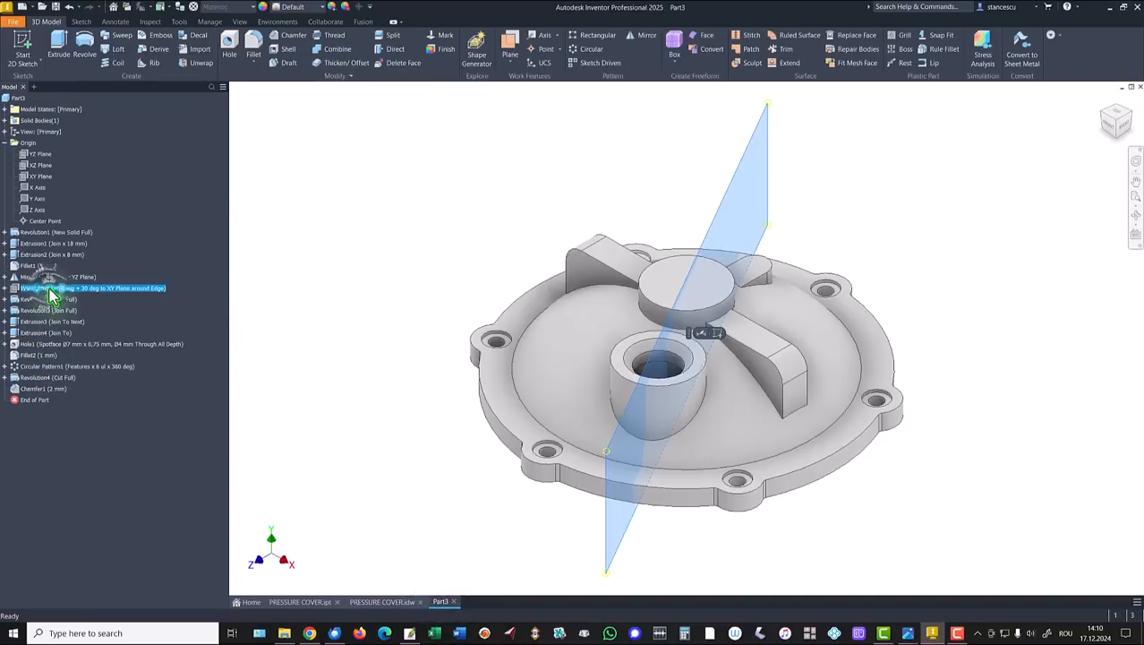
right_click(51, 291)
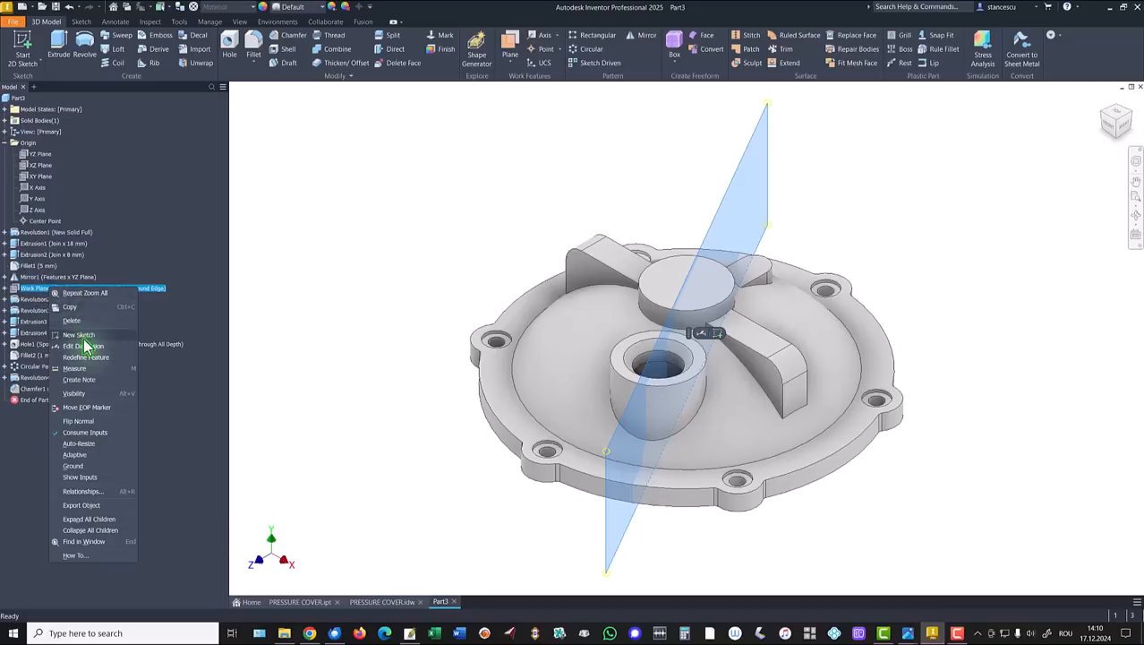
left_click(75, 393)
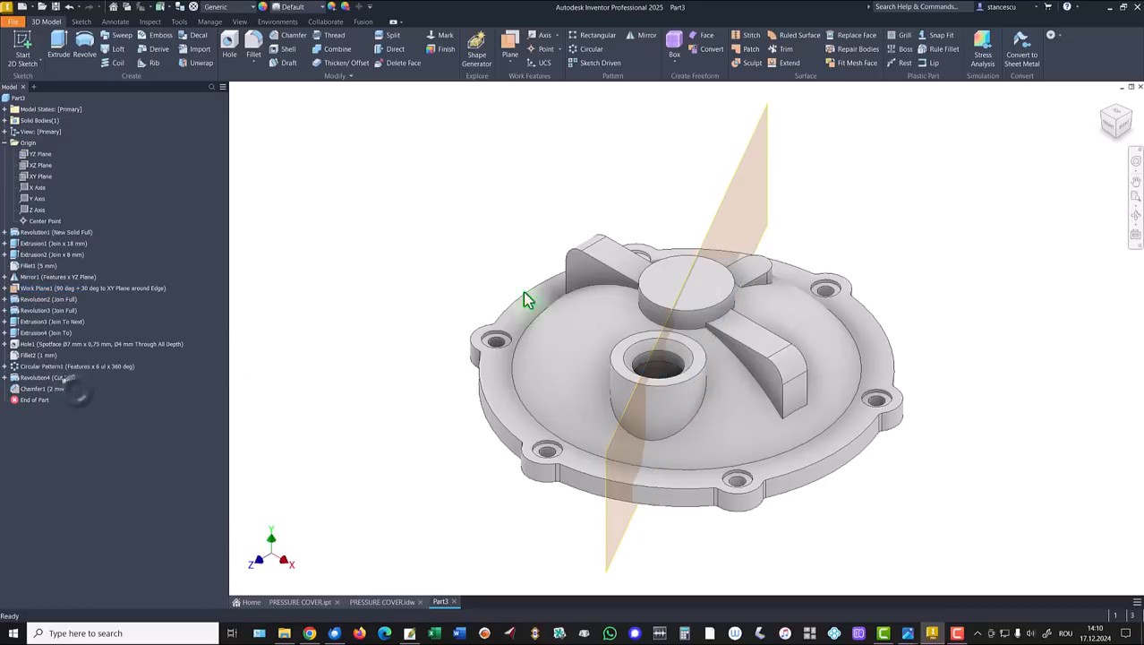
left_click(766, 203)
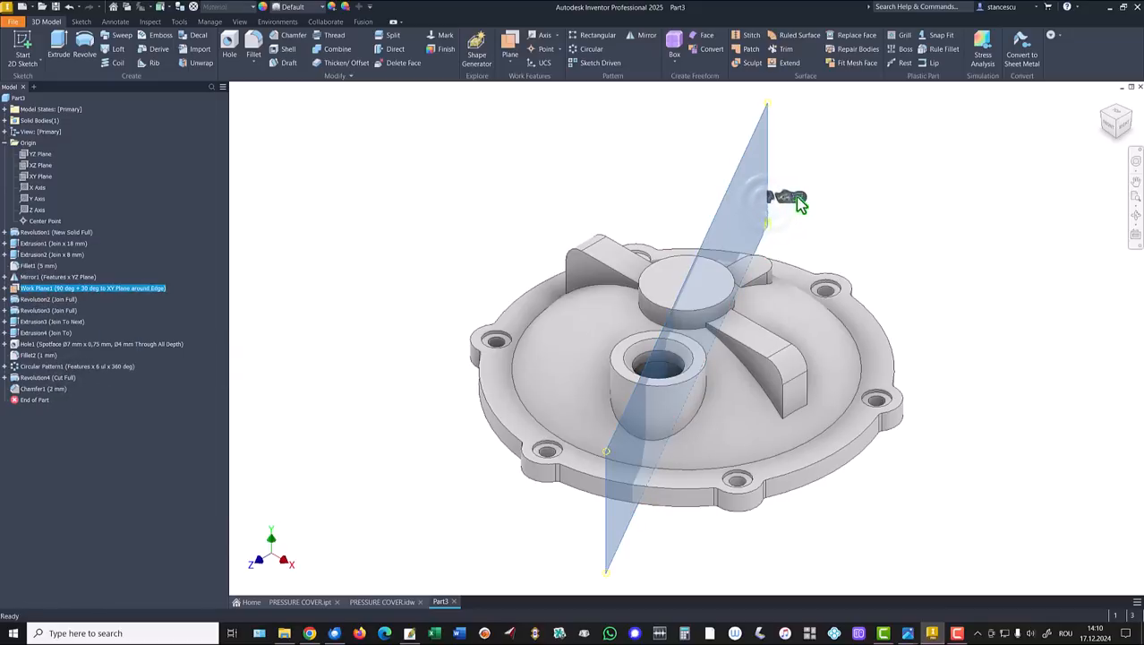
key("s")
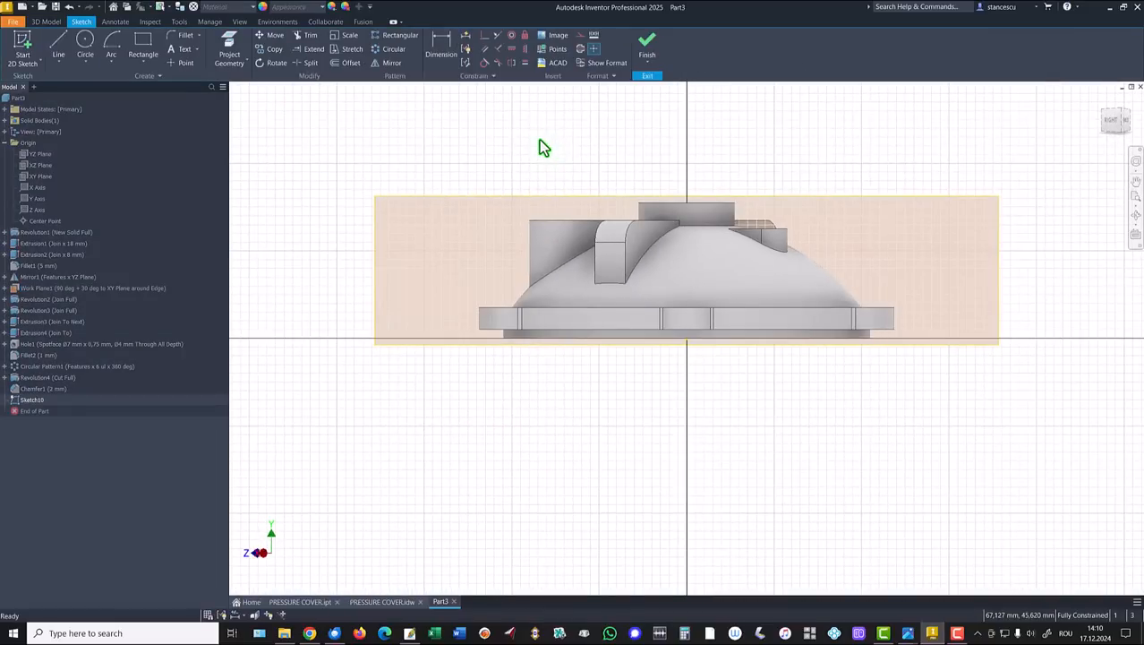
Step: Slice the view at the sketch plane, project the offset boss's upper edge and draw a vertical line about 16 mm long just outside the boss
key("F7")
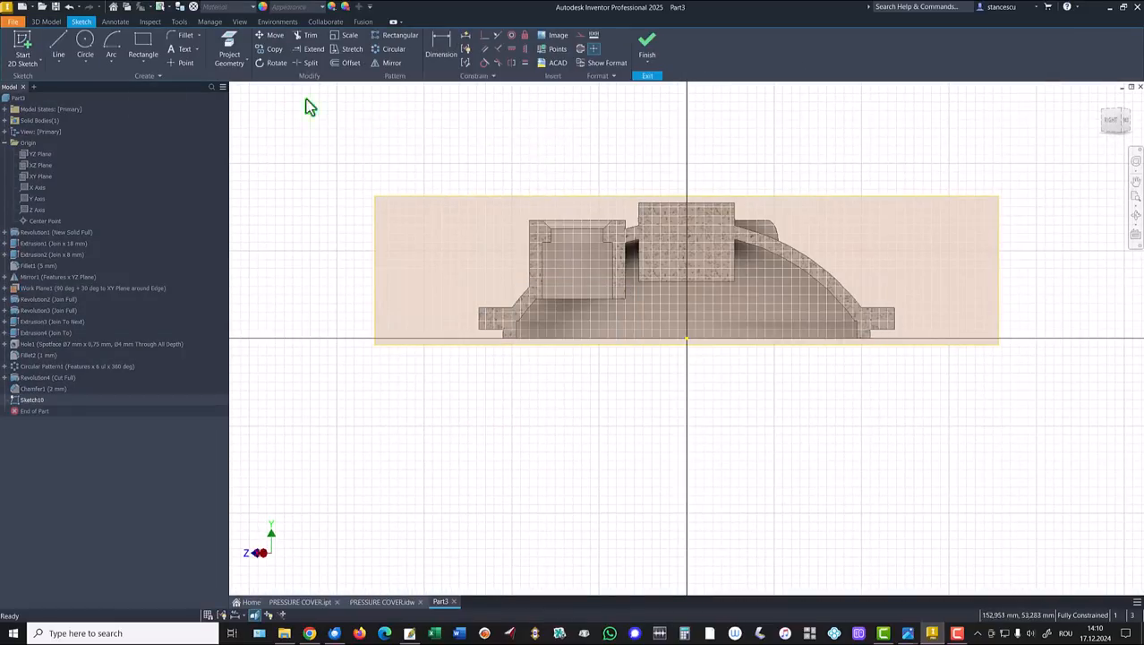
left_click(230, 47)
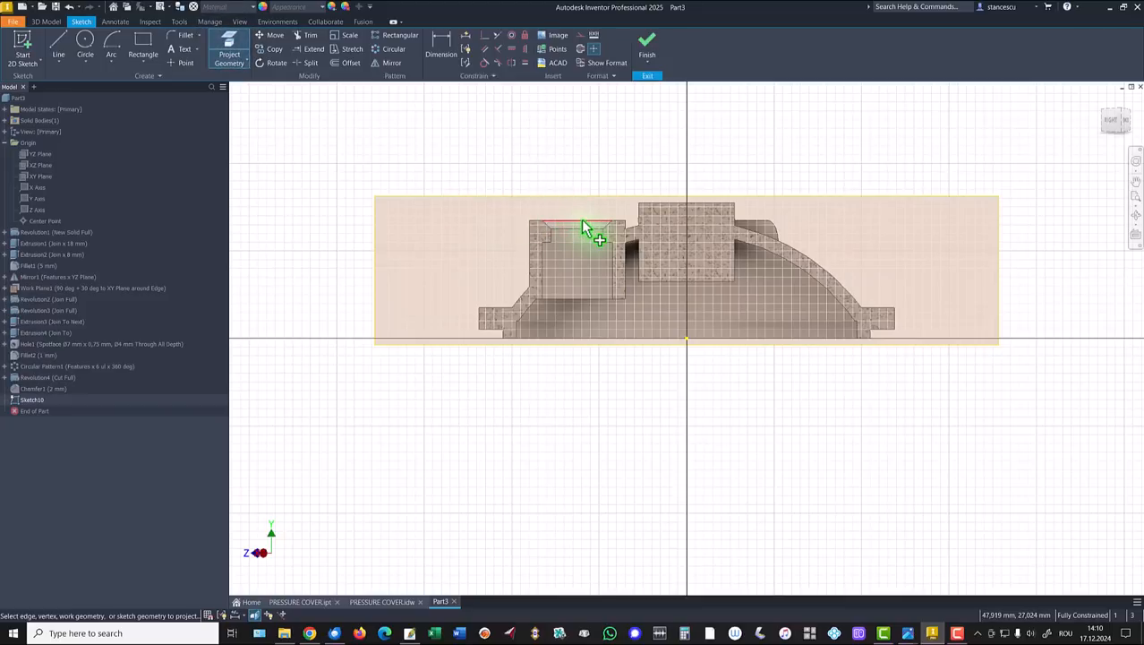
left_click(581, 221)
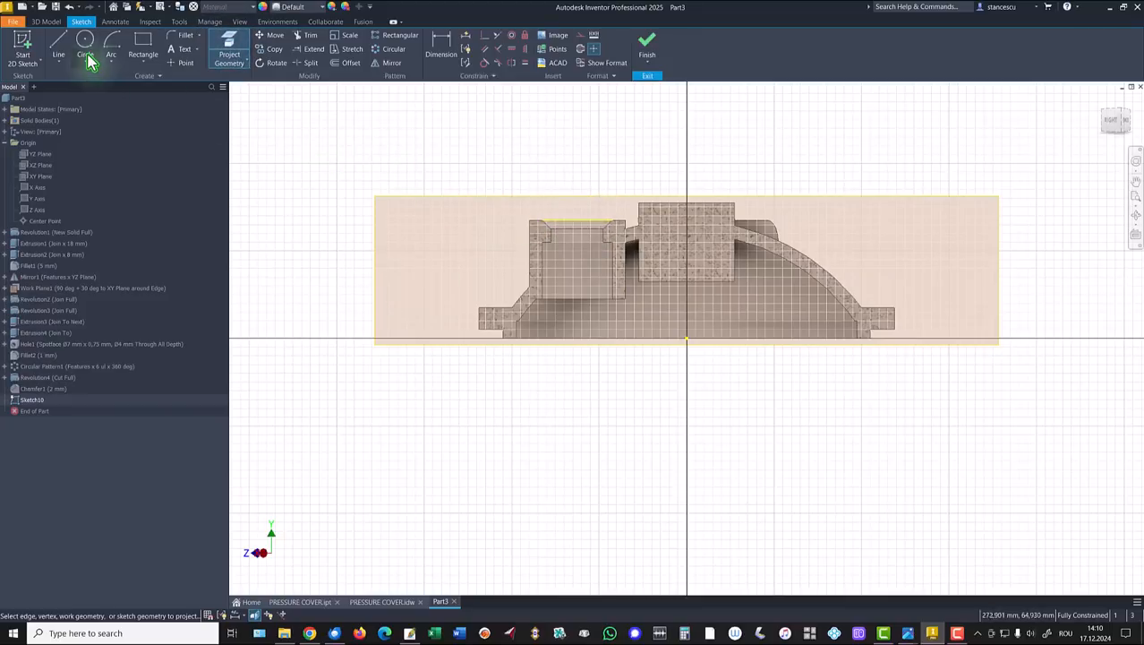
left_click(61, 44)
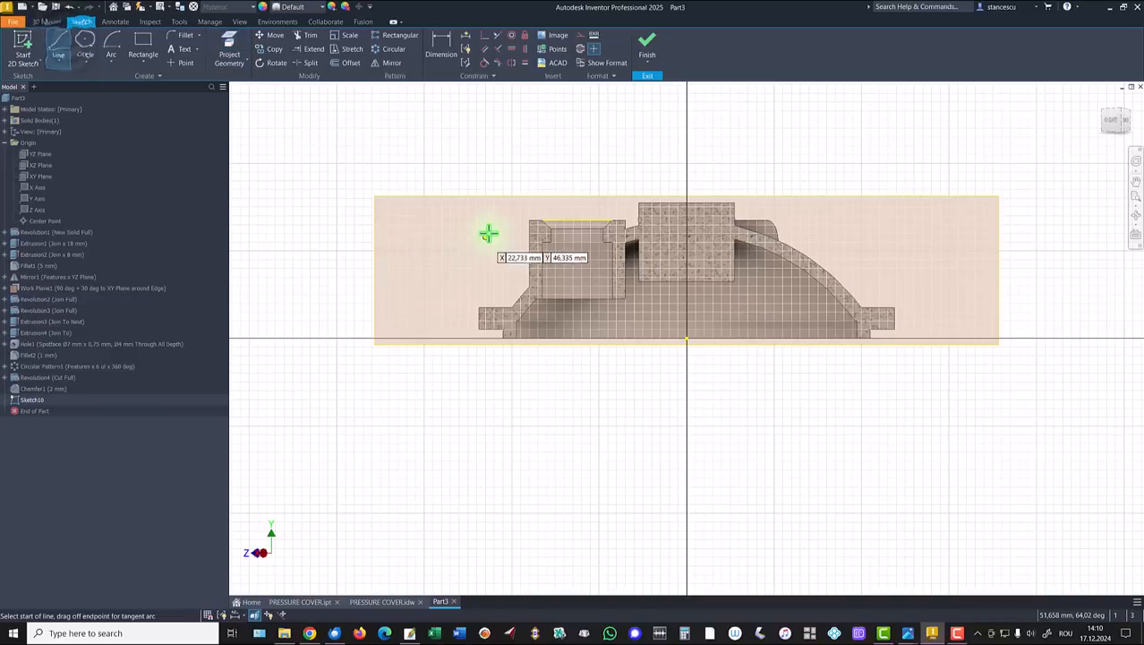
left_click(518, 211)
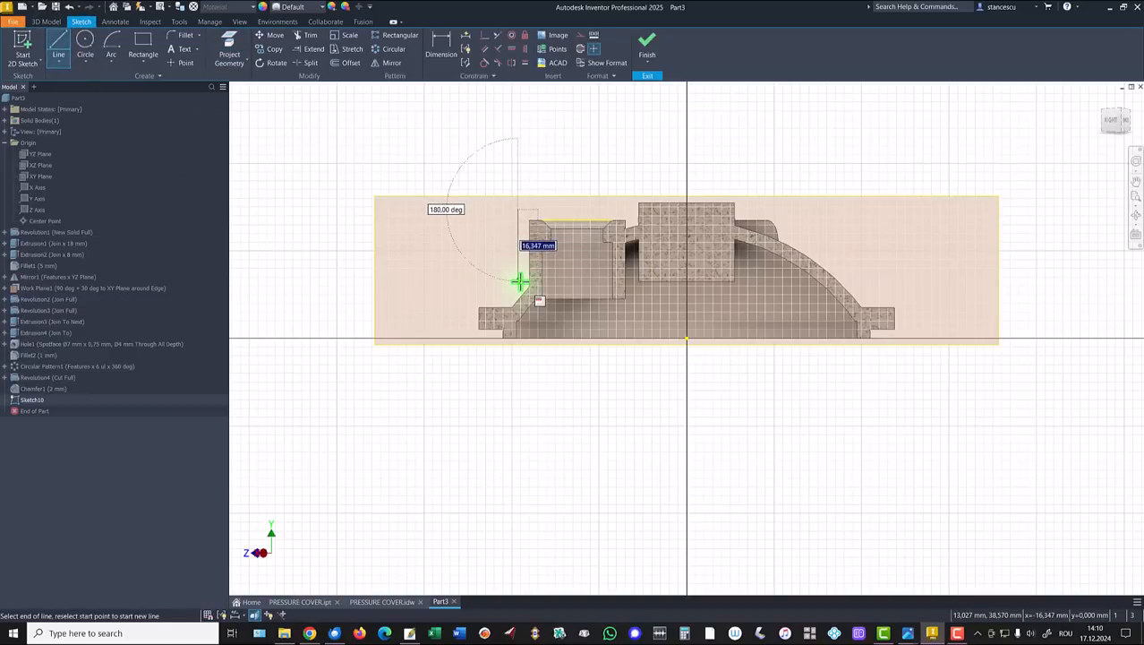
left_click(520, 282)
key("Escape")
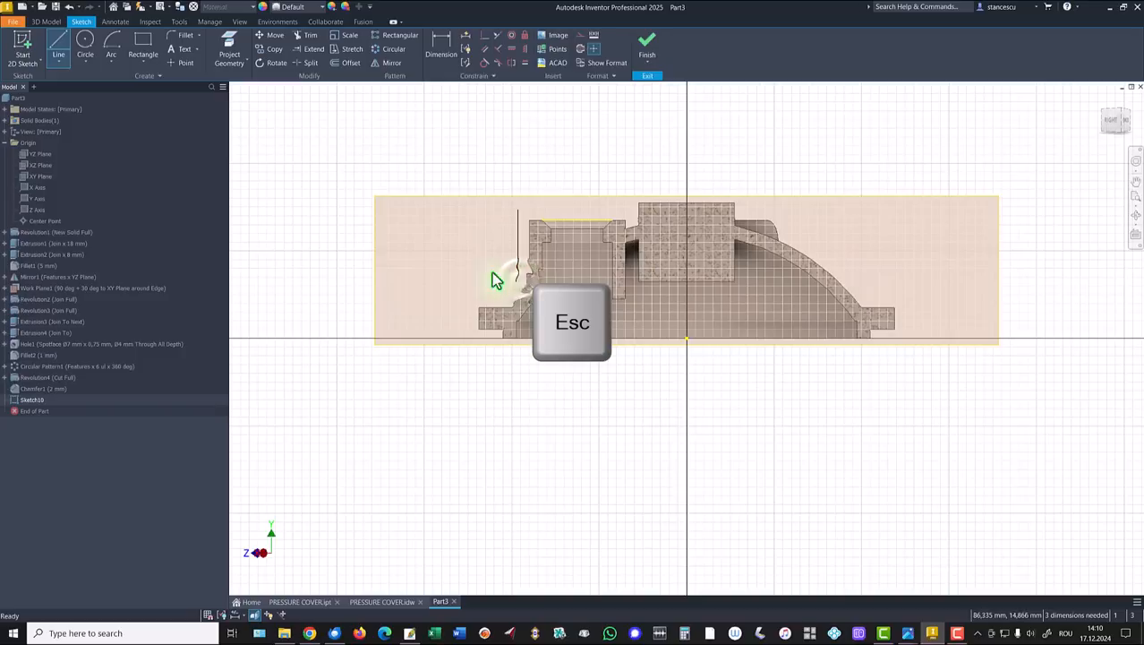
Step: Dimension the vertical line 12.5 mm from the midpoint of the projected boss edge and finish the sketch
left_click(441, 49)
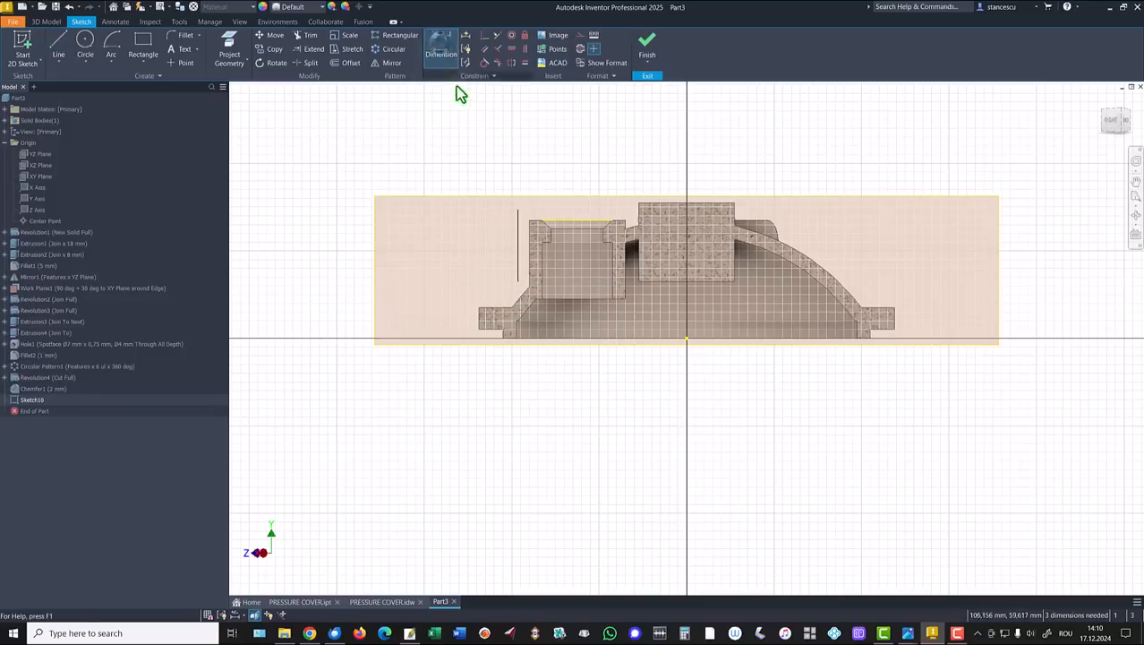
left_click(578, 221)
left_click(519, 237)
left_click(555, 167)
type("12")
type(".5")
key("Return")
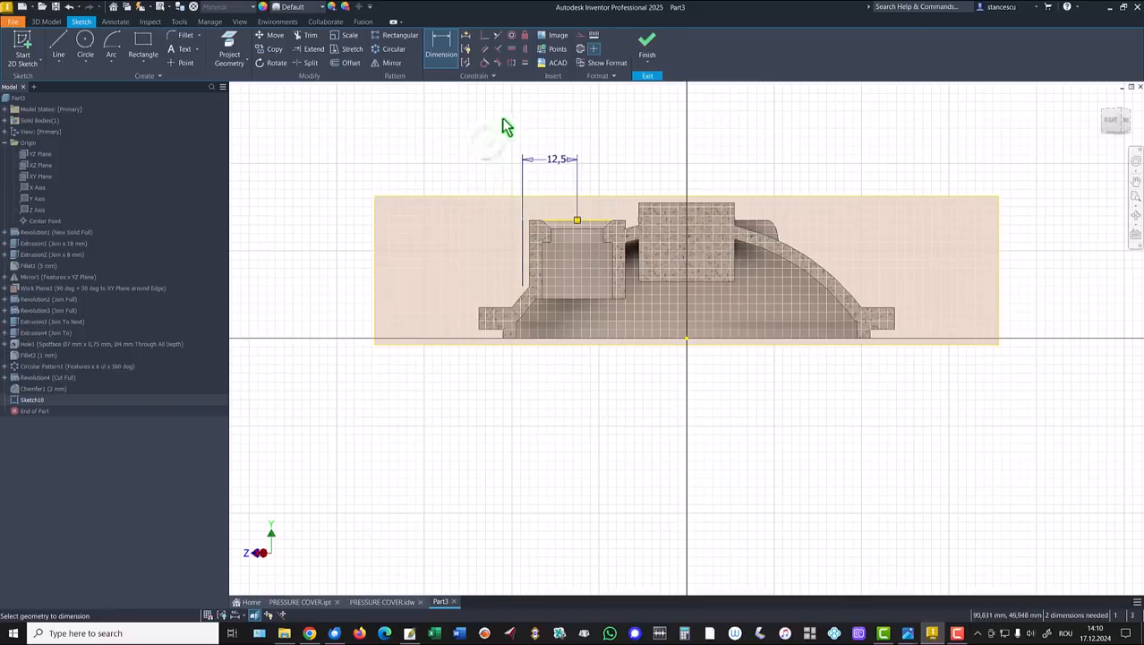
left_click(646, 50)
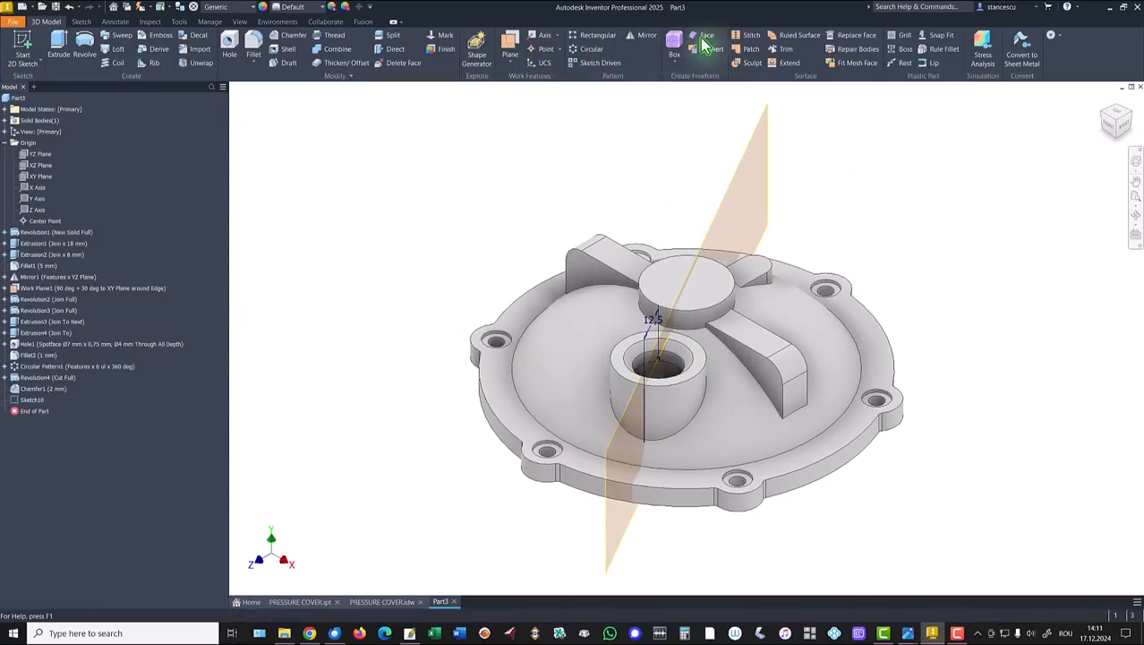
Step: Create a work axis along the sketched vertical line beside the offset boss
left_click(542, 35)
left_click(645, 416)
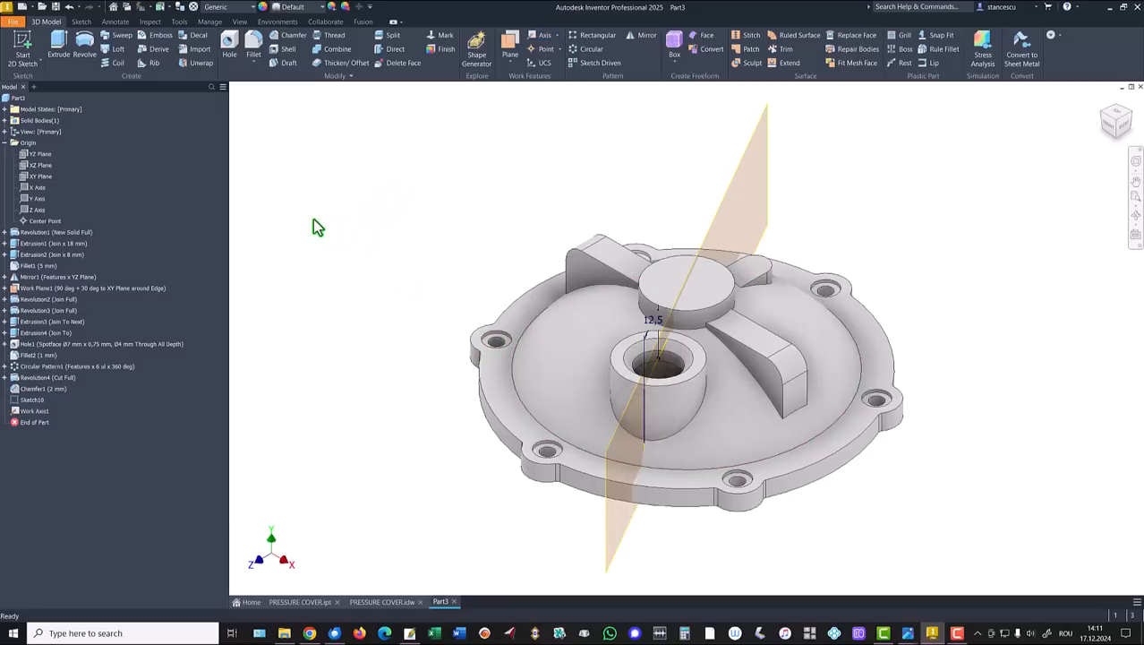
key("Escape")
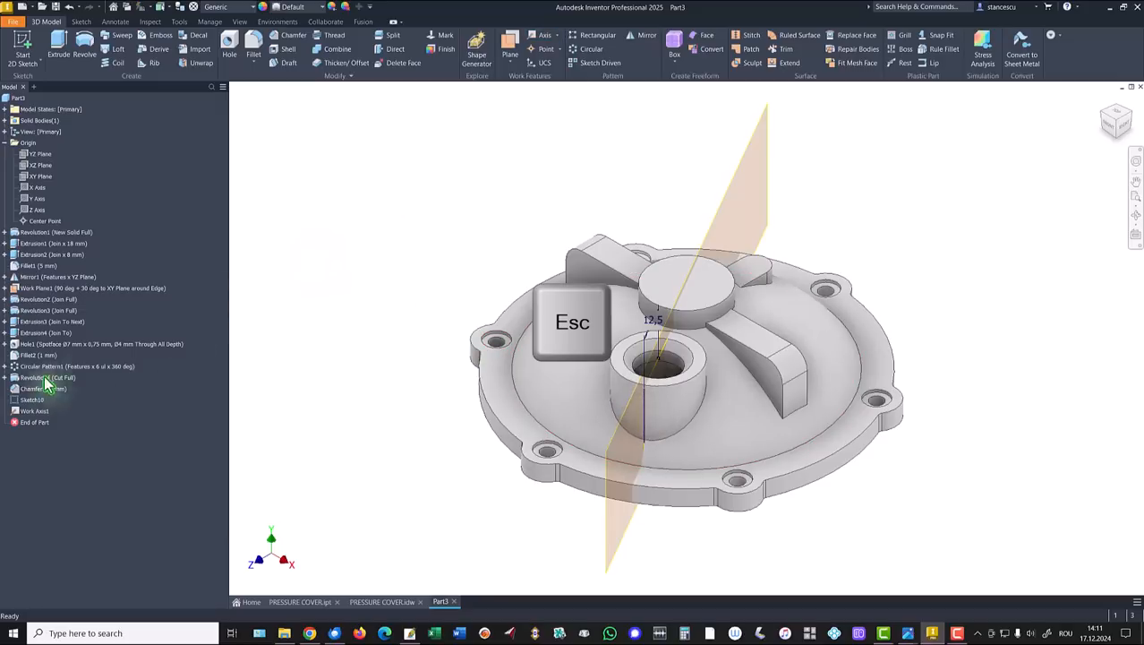
Step: Hide the 30° work plane and the sketch containing the 12.5 mm dimension
right_click(18, 288)
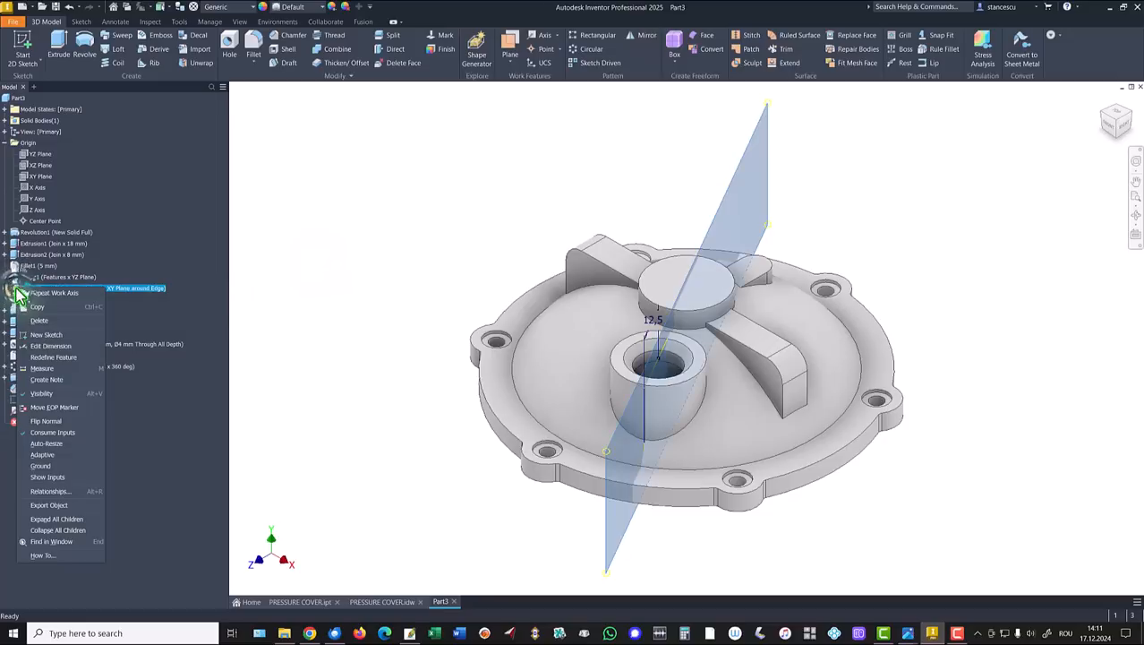
left_click(43, 393)
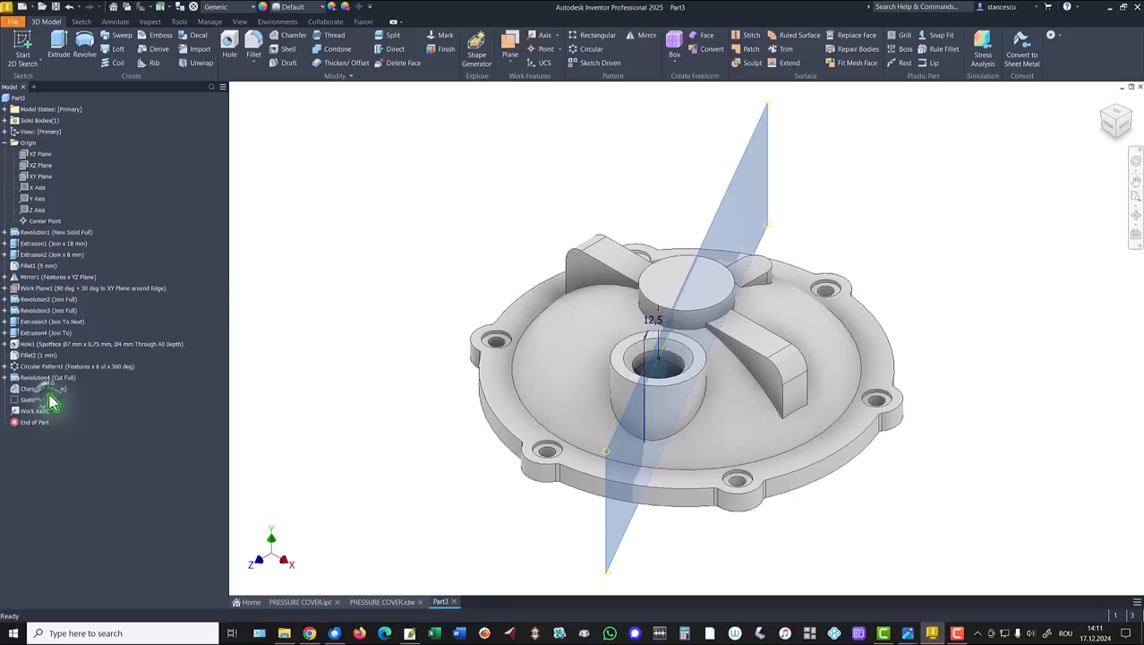
right_click(13, 401)
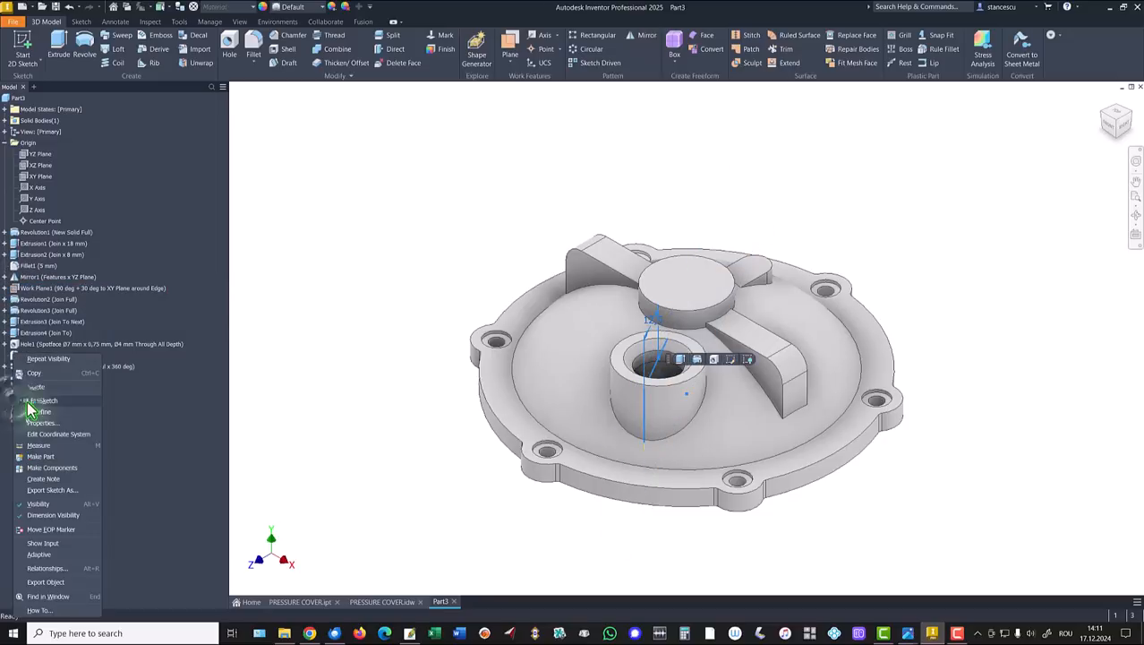
left_click(40, 504)
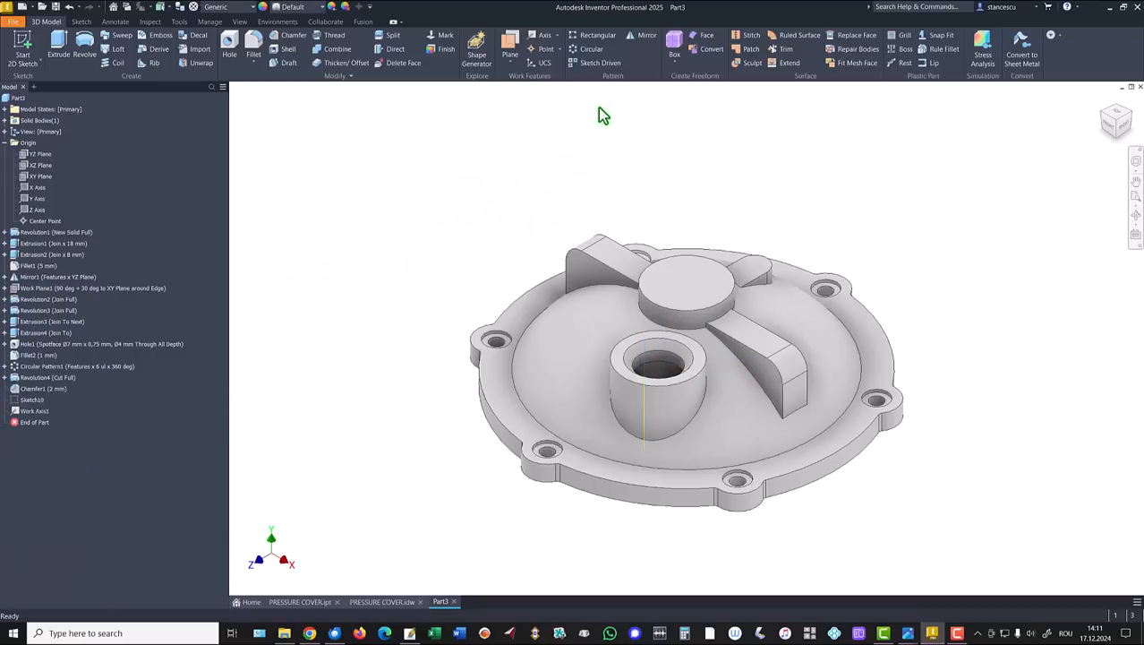
Step: Create a work plane through the new work axis at 90° to the 30° work plane
left_click(509, 47)
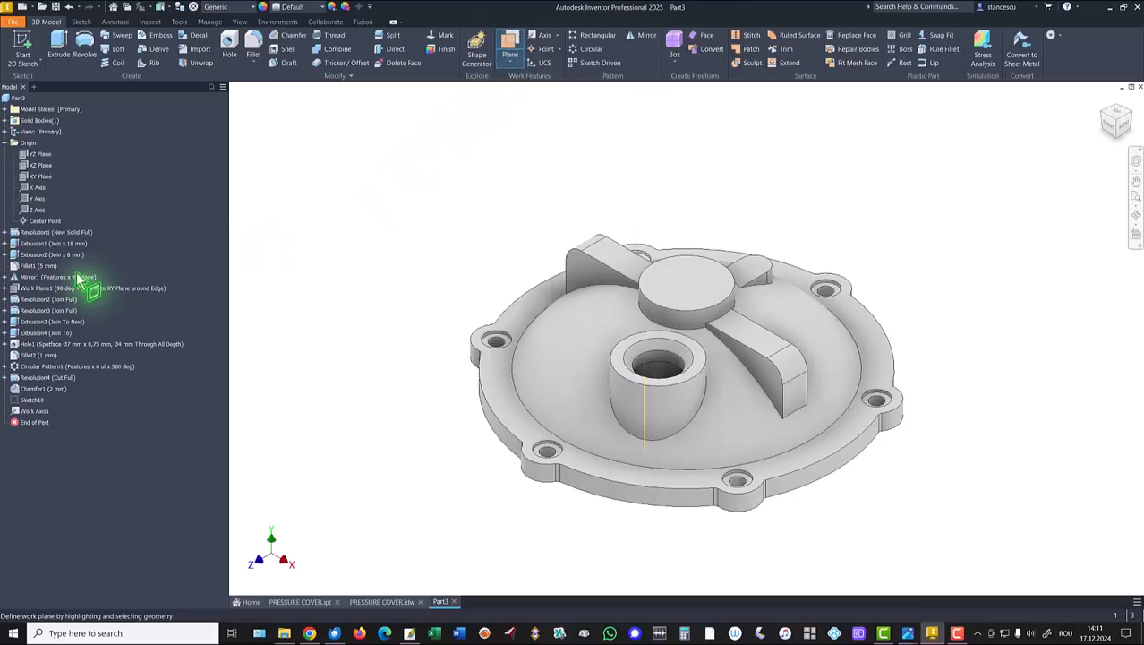
left_click(49, 289)
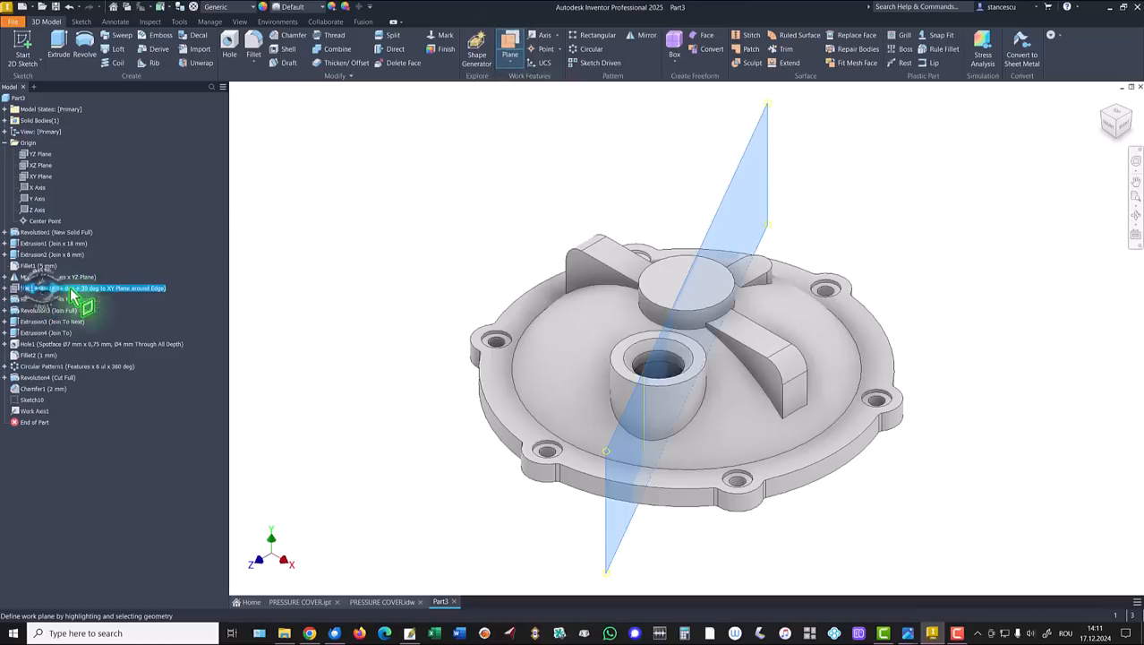
left_click(650, 415)
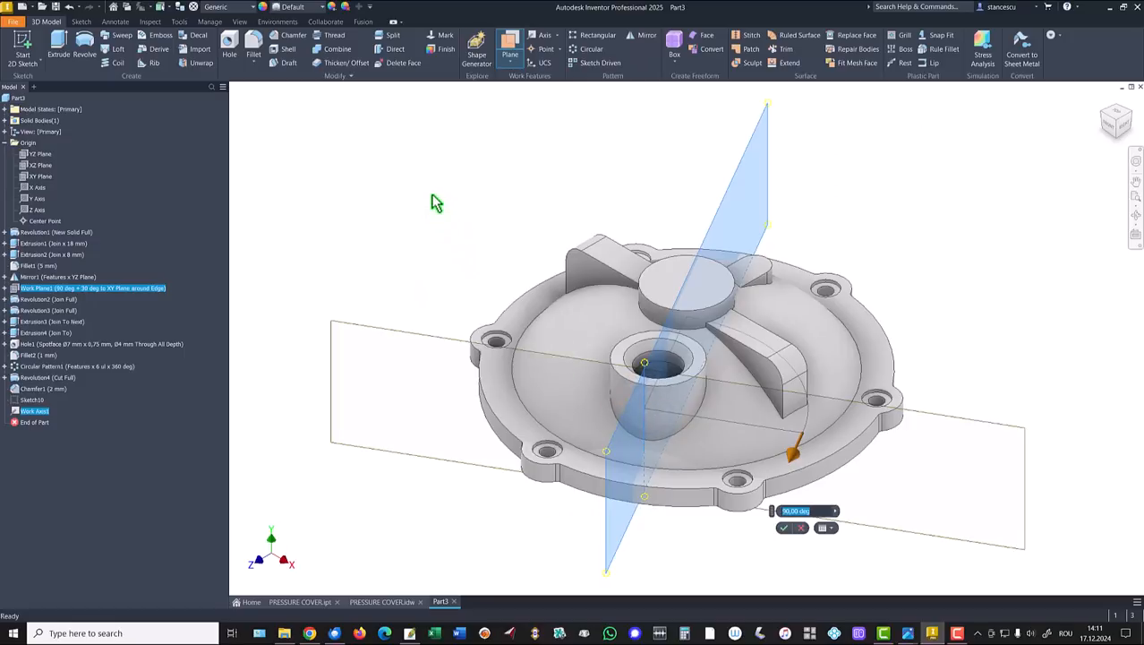
left_click(785, 528)
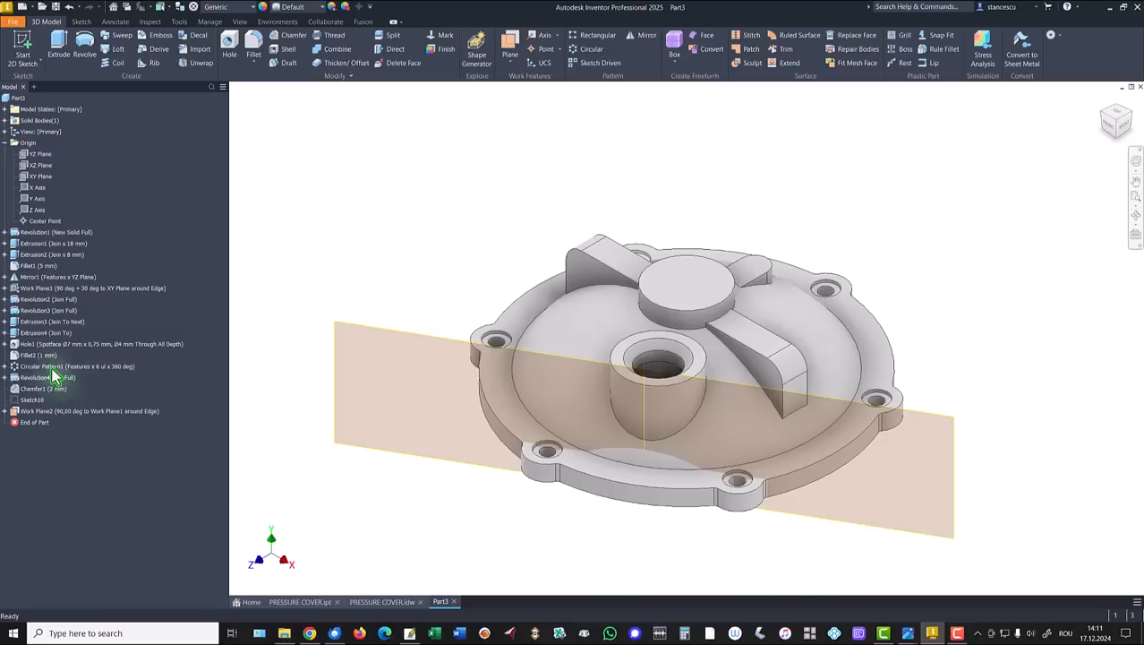
right_click(15, 417)
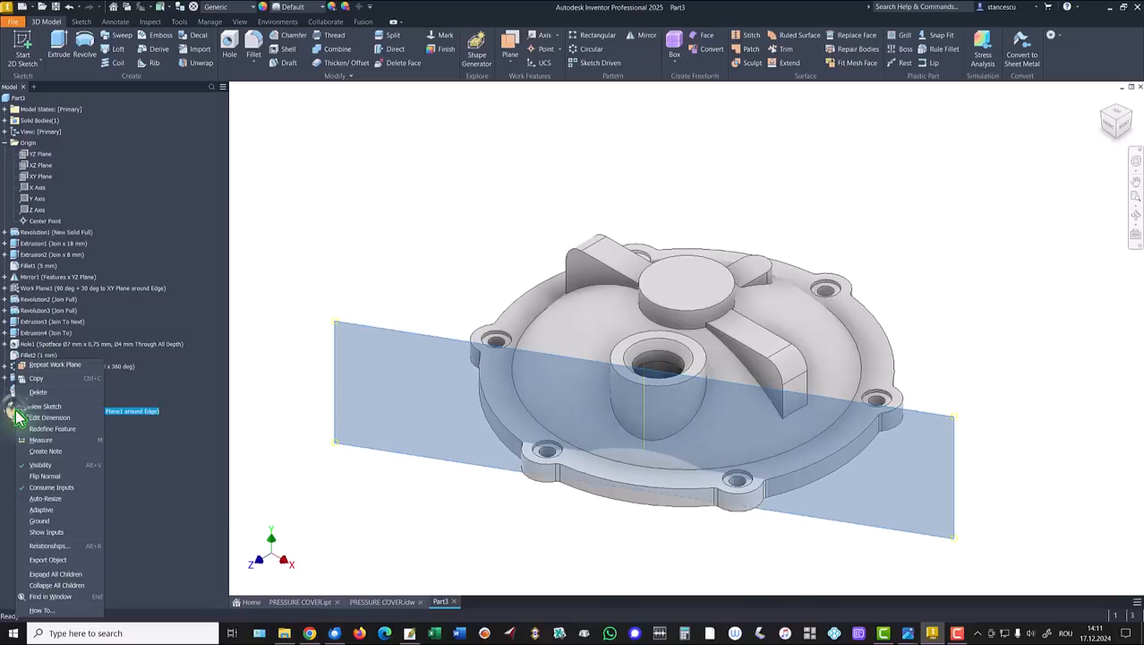
left_click(41, 466)
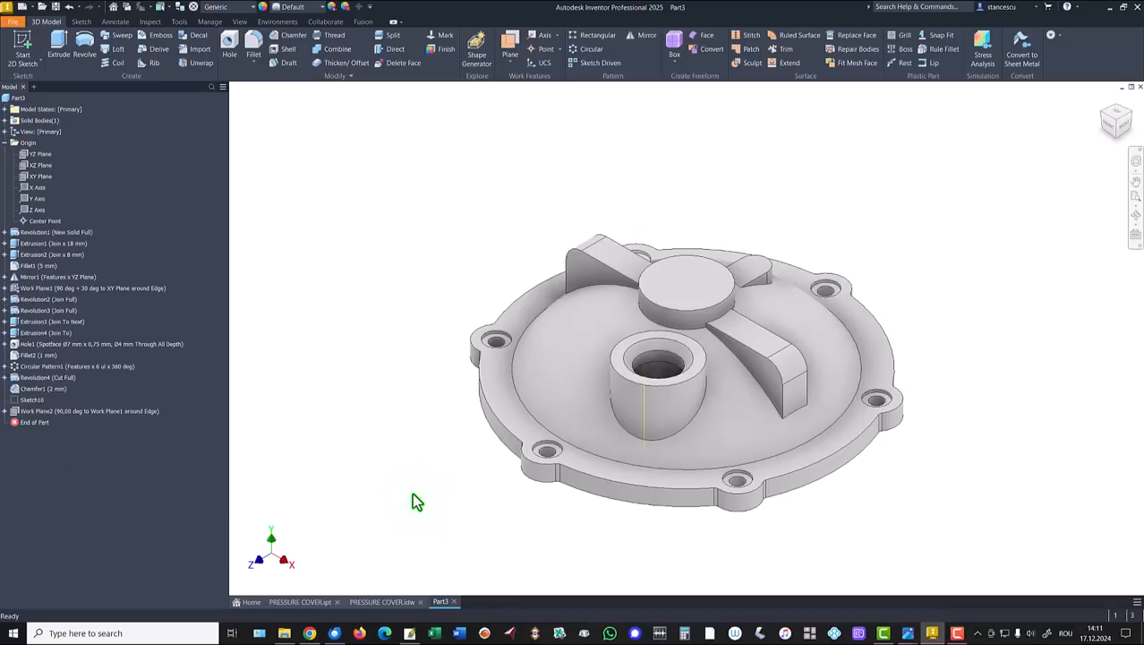
key("ctrl+z")
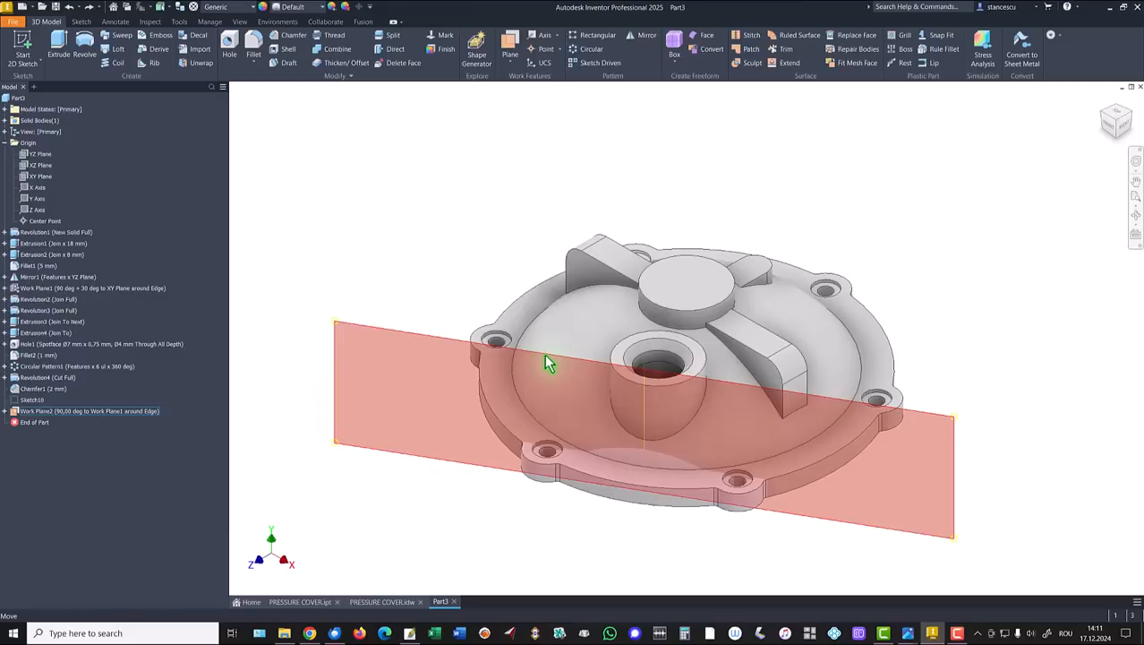
Step: Start a new sketch on the new 90° work plane and project the work axis into it
left_click(401, 335)
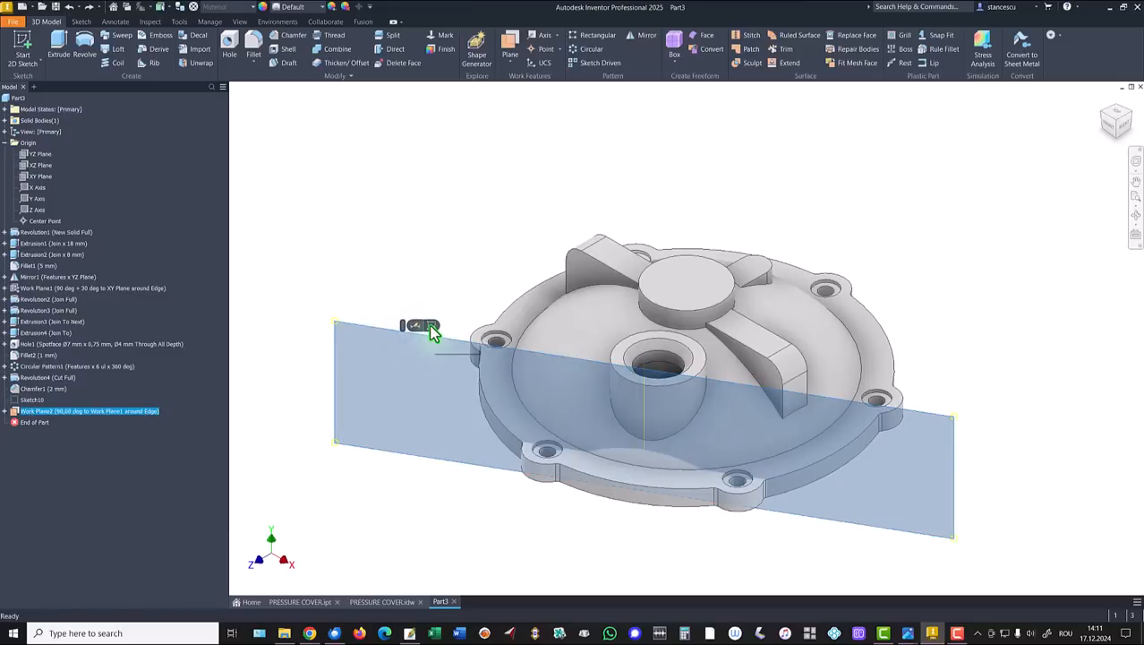
left_click(432, 326)
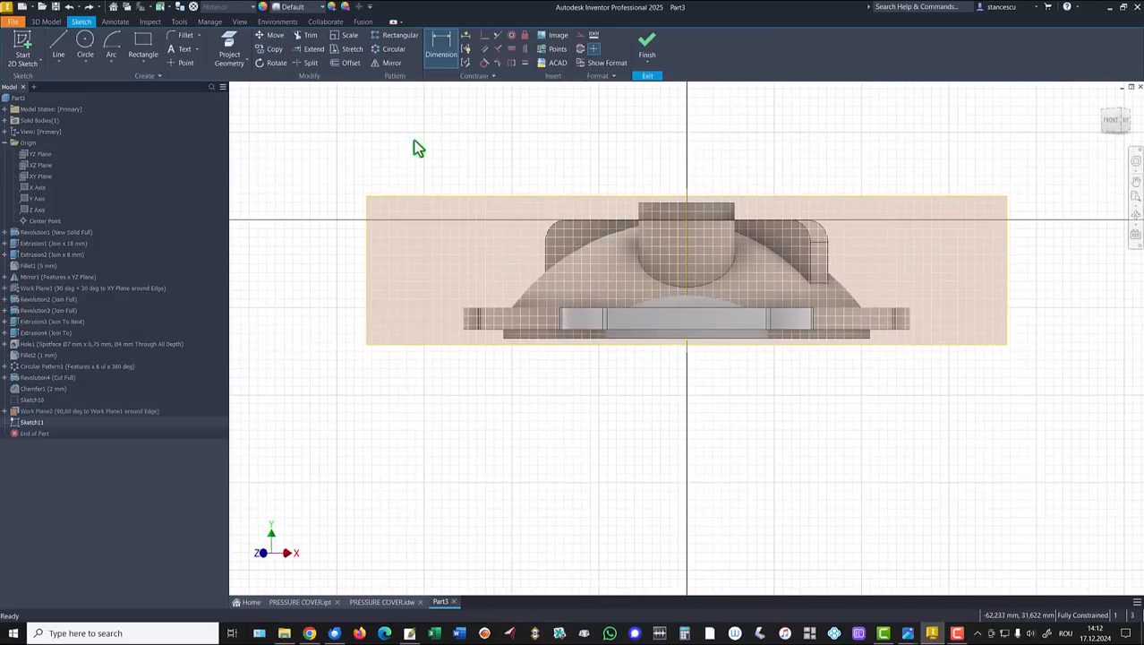
left_click(235, 46)
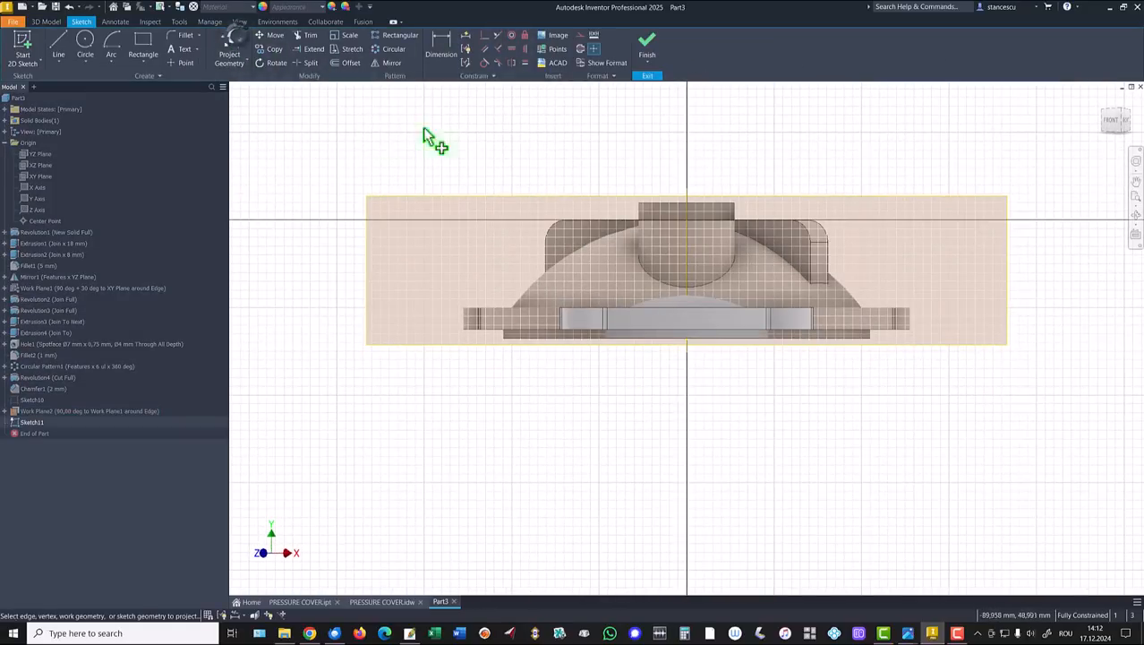
left_click(665, 247)
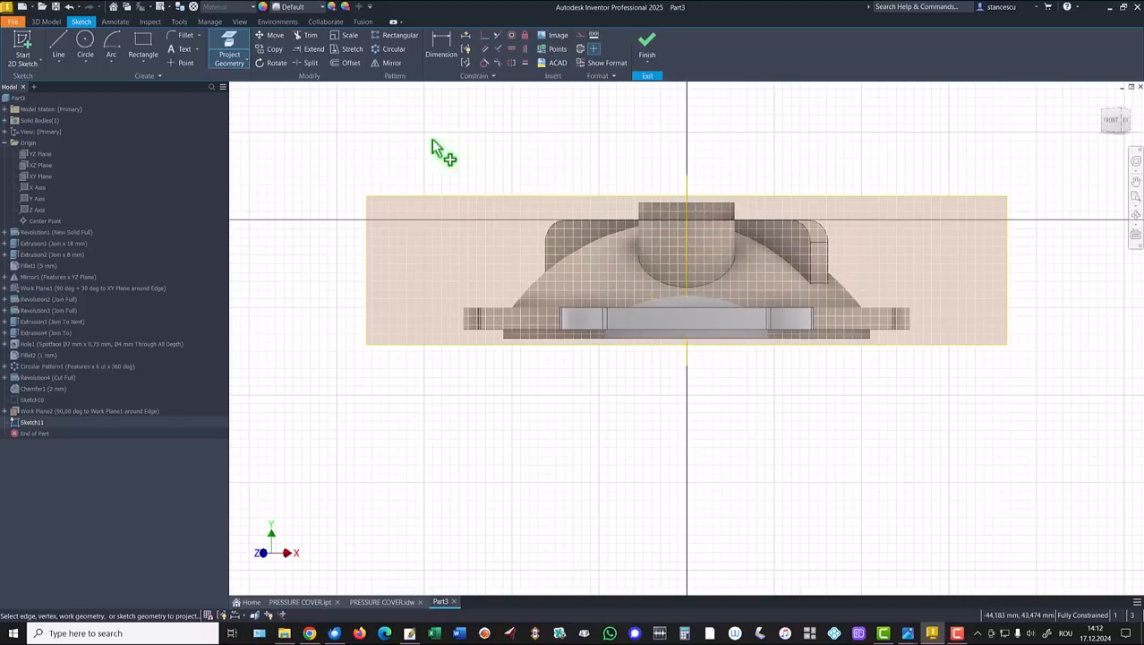
Step: Draw an 8 mm diameter circle centred on the projected axis, below the offset boss's top face
left_click(85, 45)
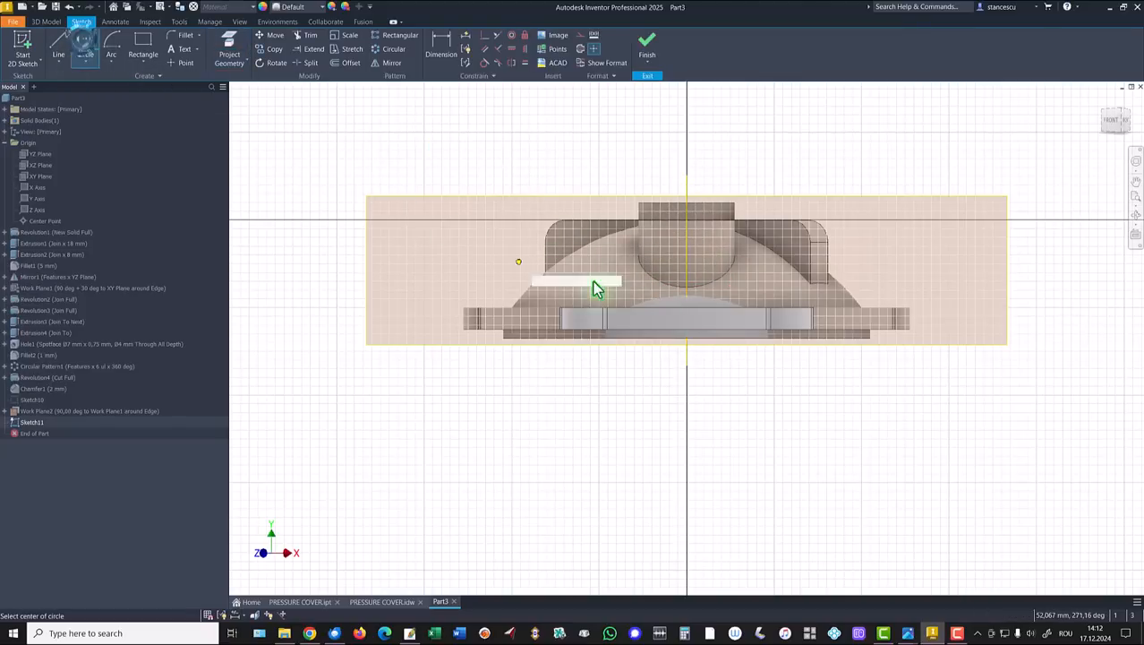
left_click(686, 252)
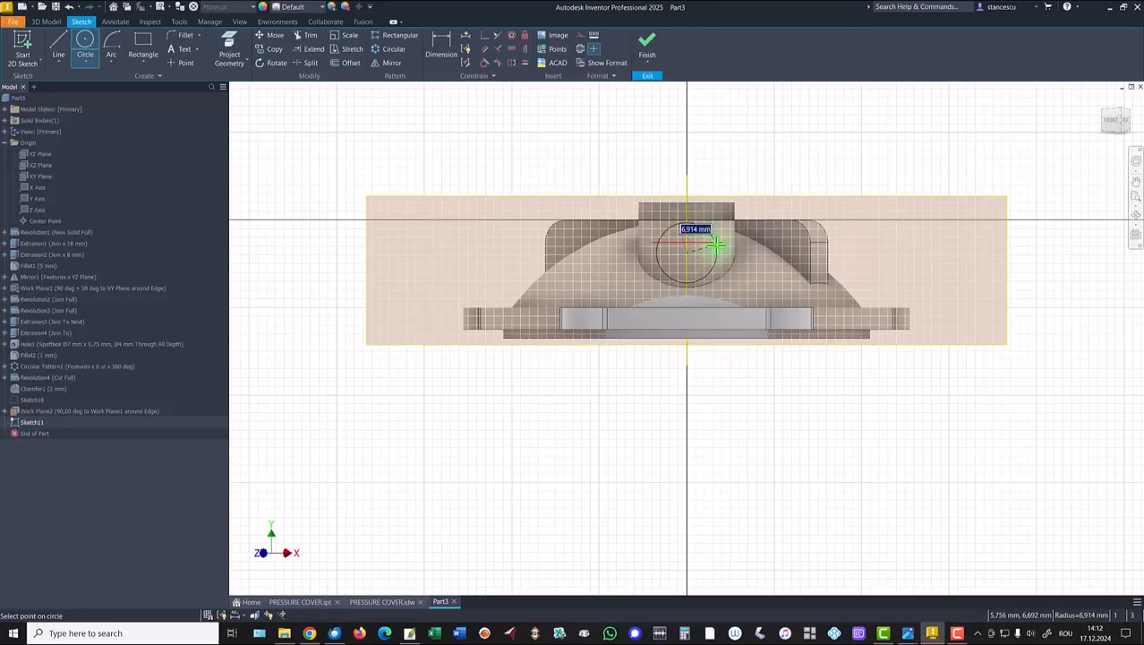
right_click(719, 246)
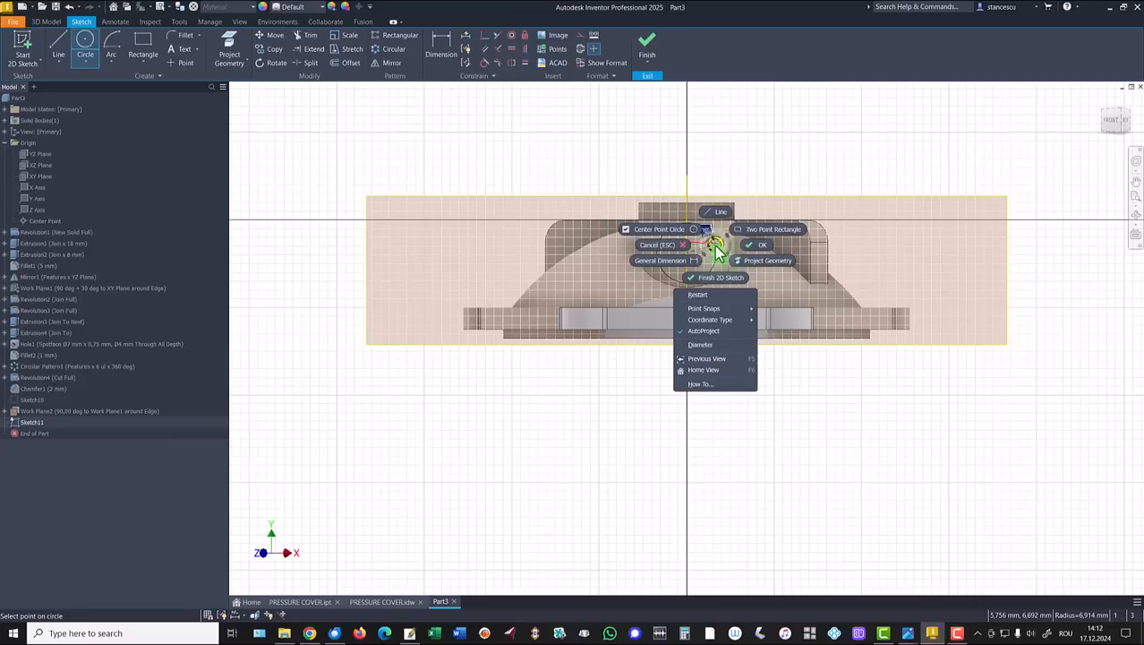
left_click(696, 337)
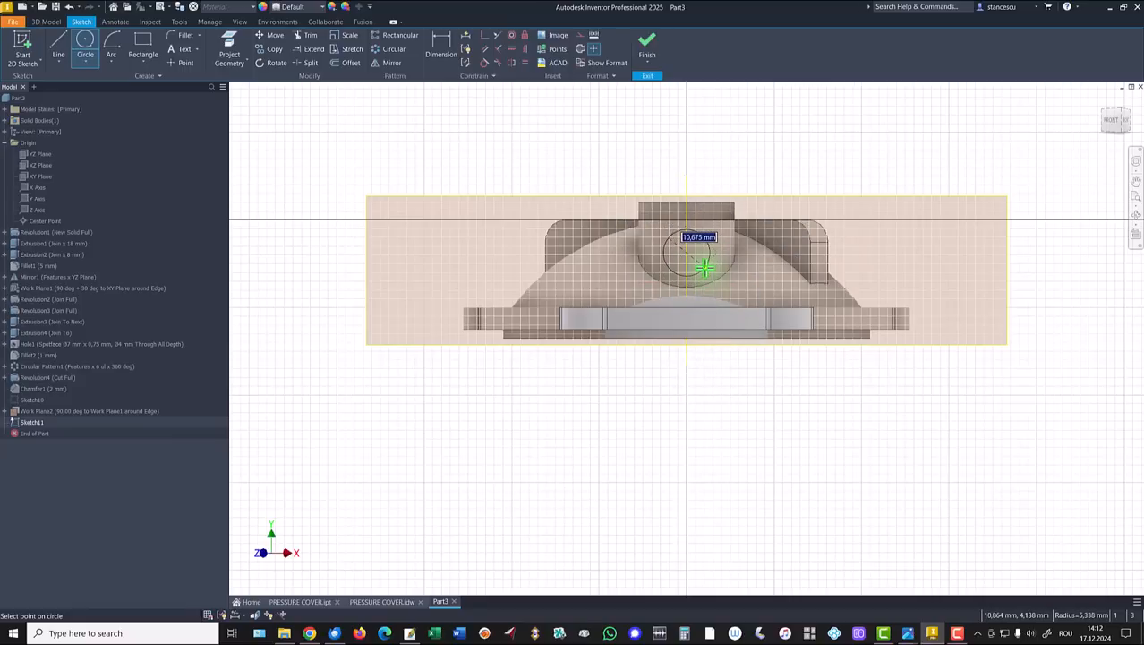
key("Return")
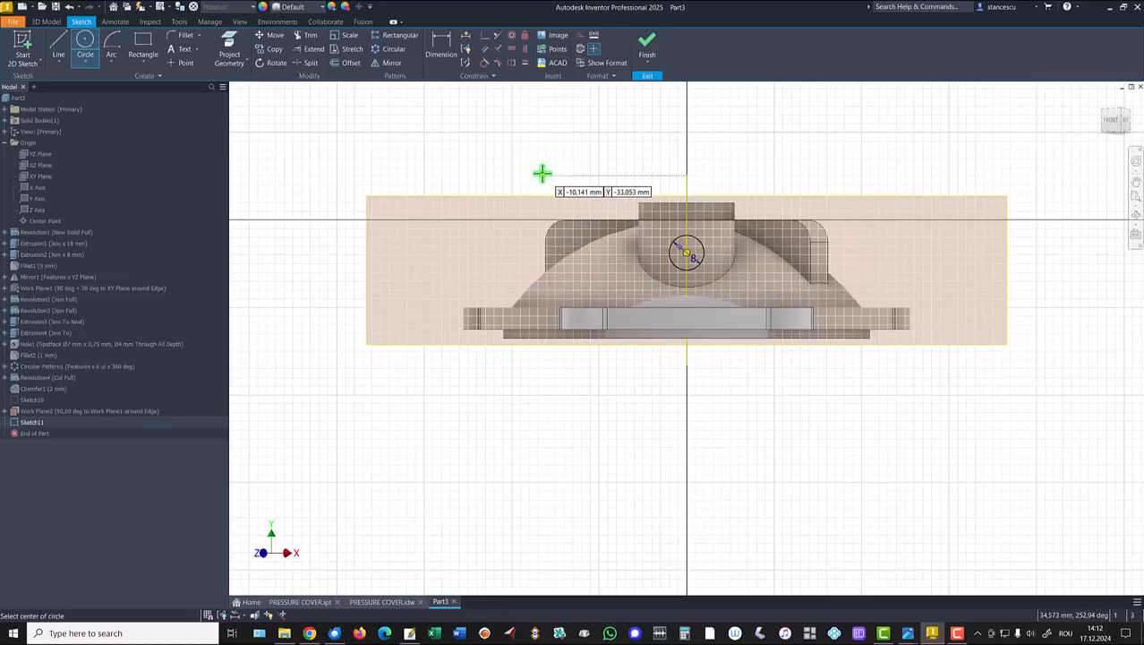
Step: Dimension the circle's centre 10 mm below the offset boss's top edge and finish the sketch
middle_click_drag(542, 174, 679, 220, "shift")
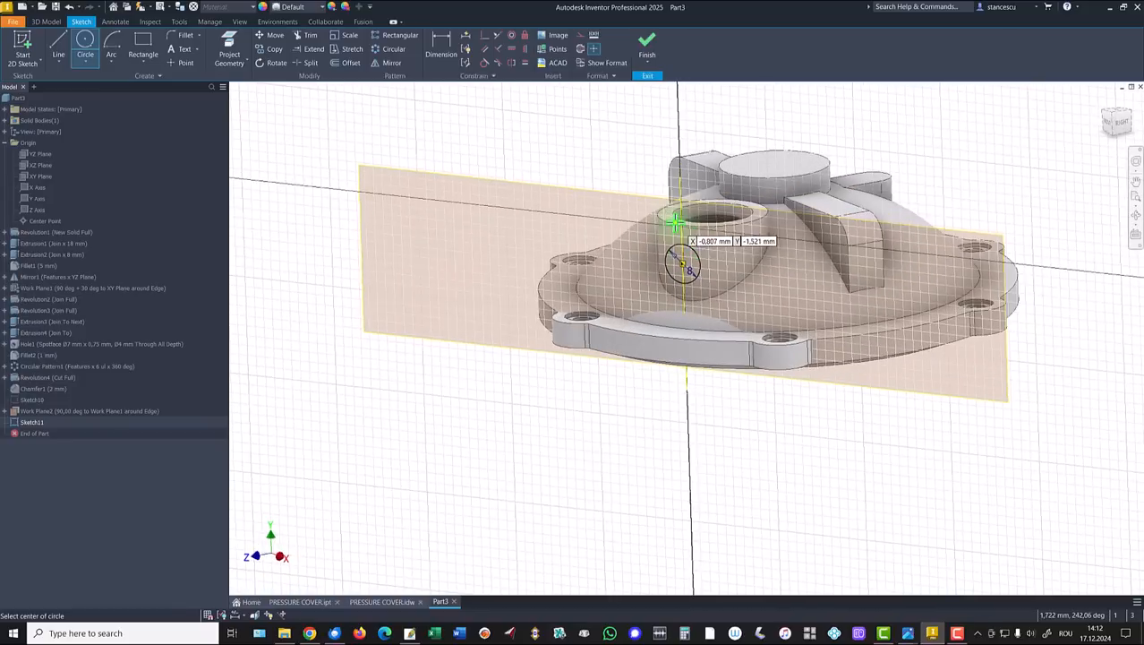
left_click(450, 58)
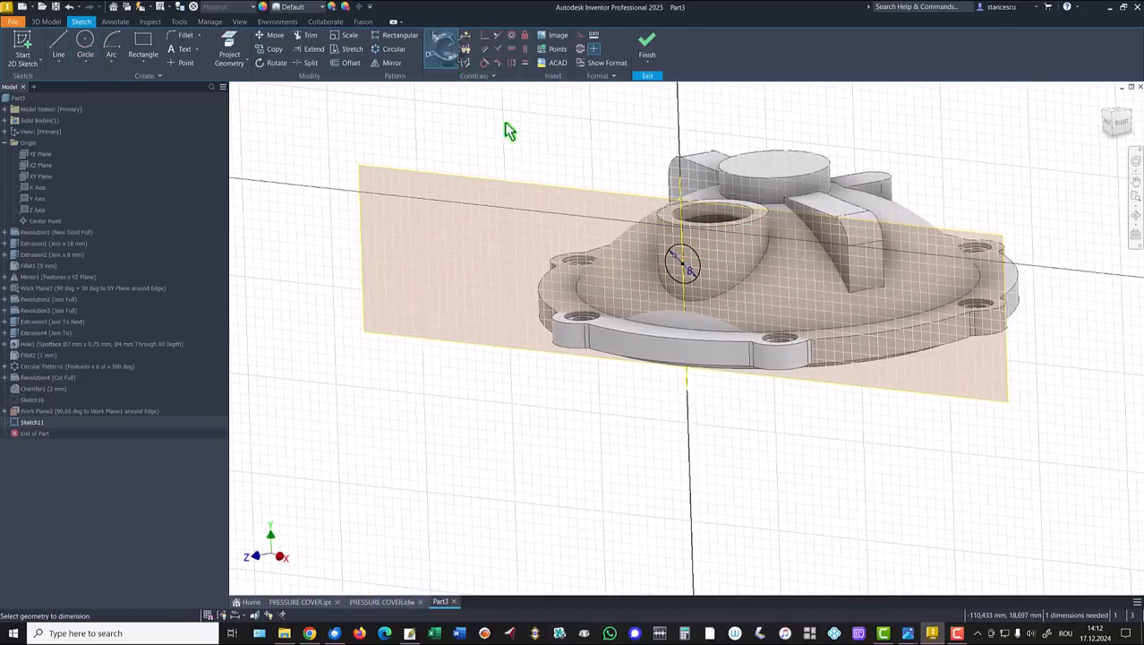
left_click(664, 225)
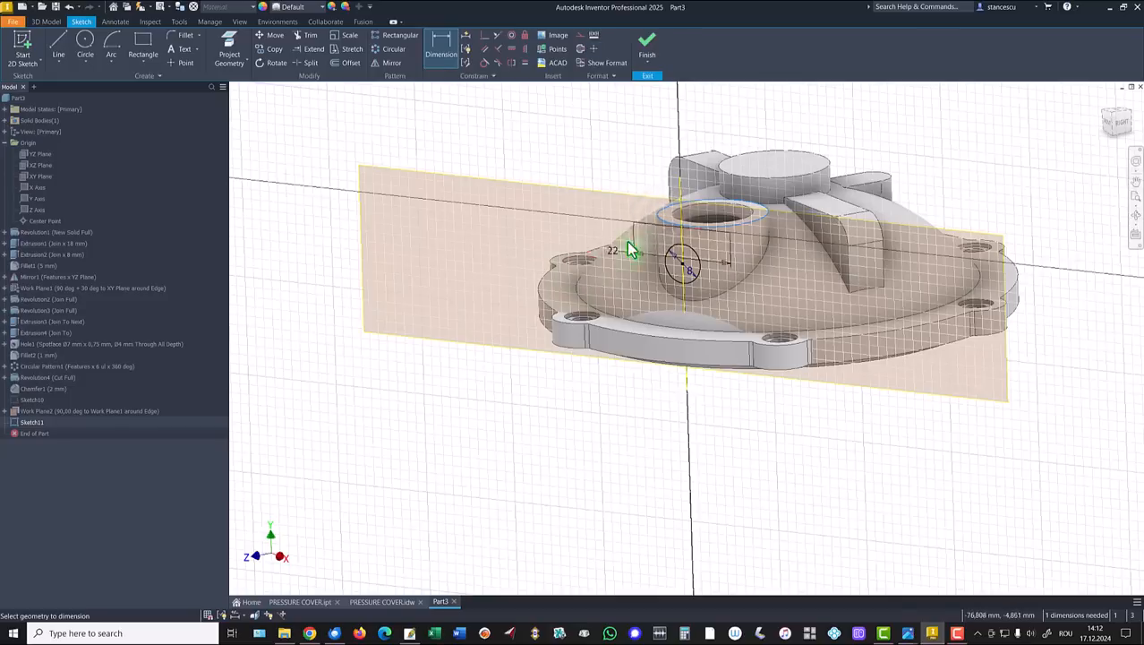
left_click(683, 270)
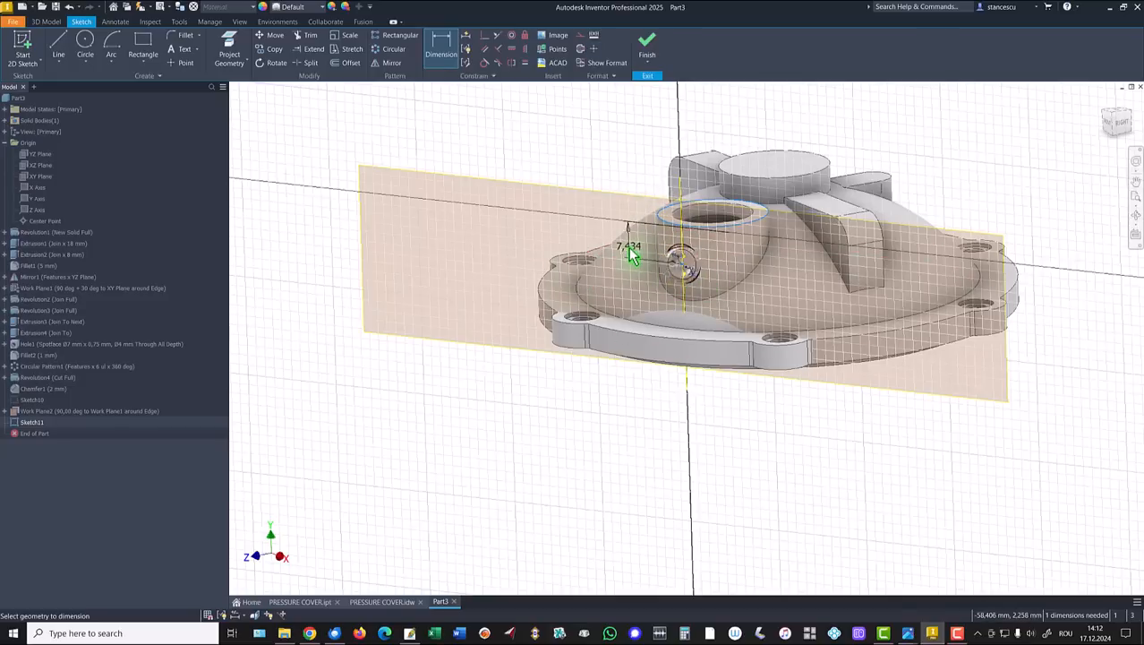
left_click(538, 239)
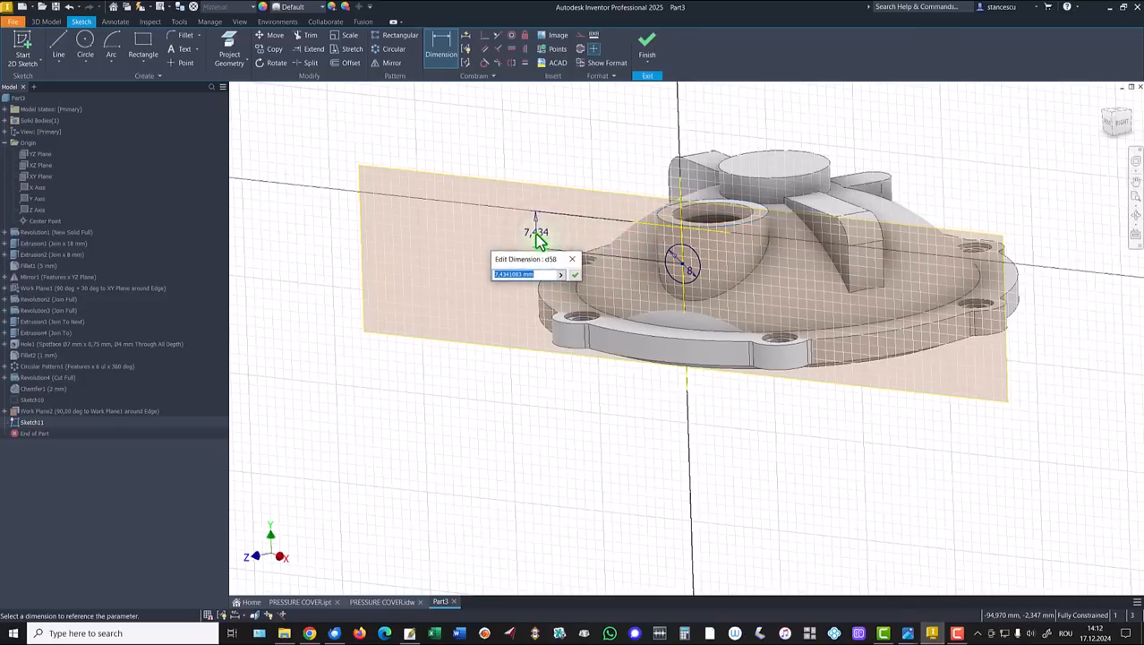
type("10")
key("Return")
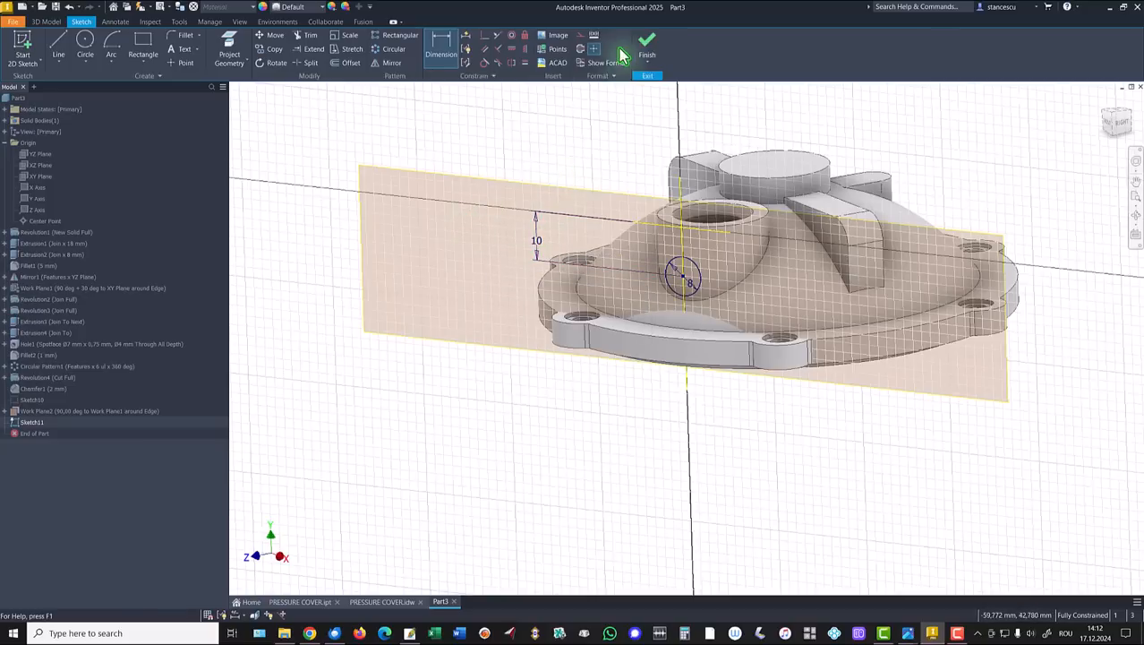
left_click(647, 52)
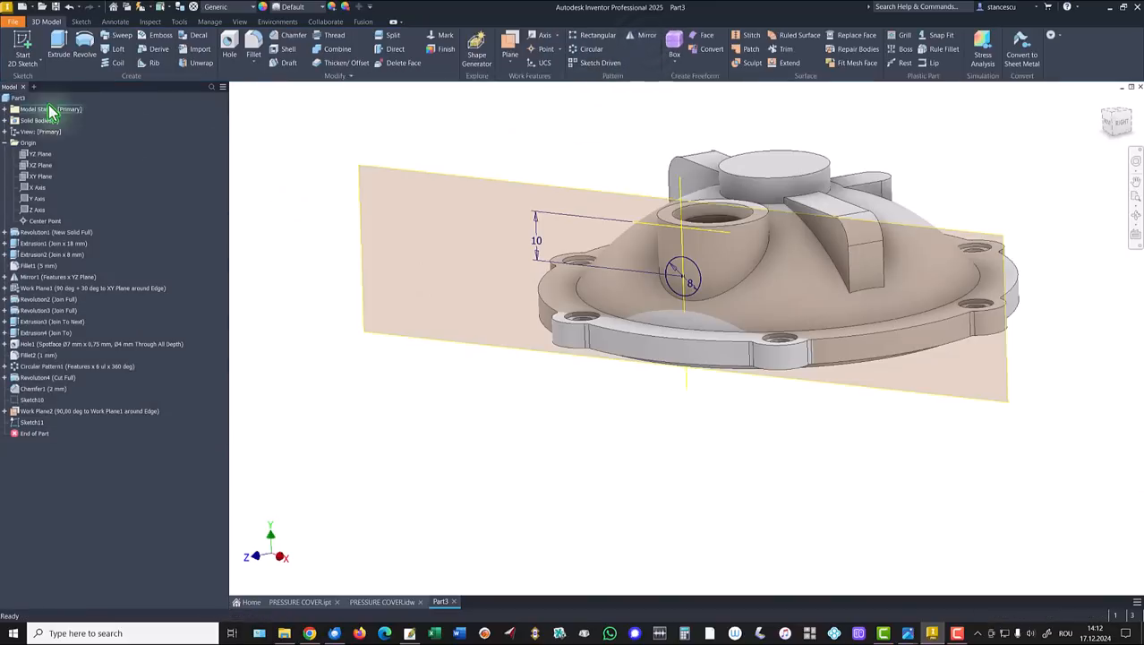
Step: Extrude the 8 mm circle to the next solid, joining it to the offset boss
left_click(59, 50)
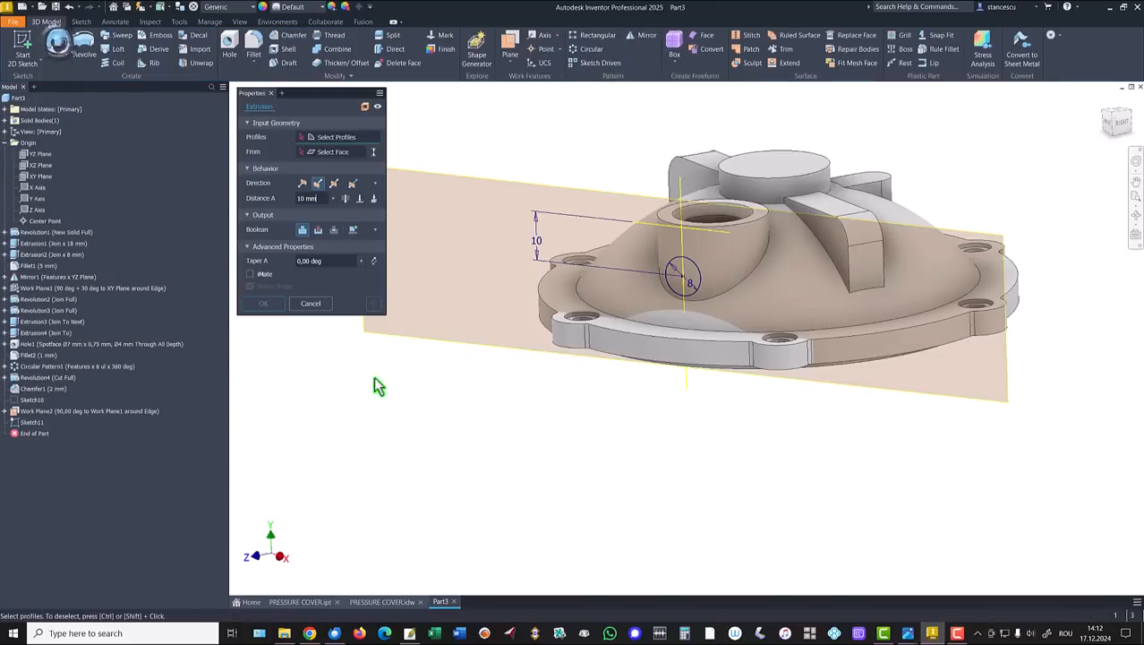
left_click(696, 273)
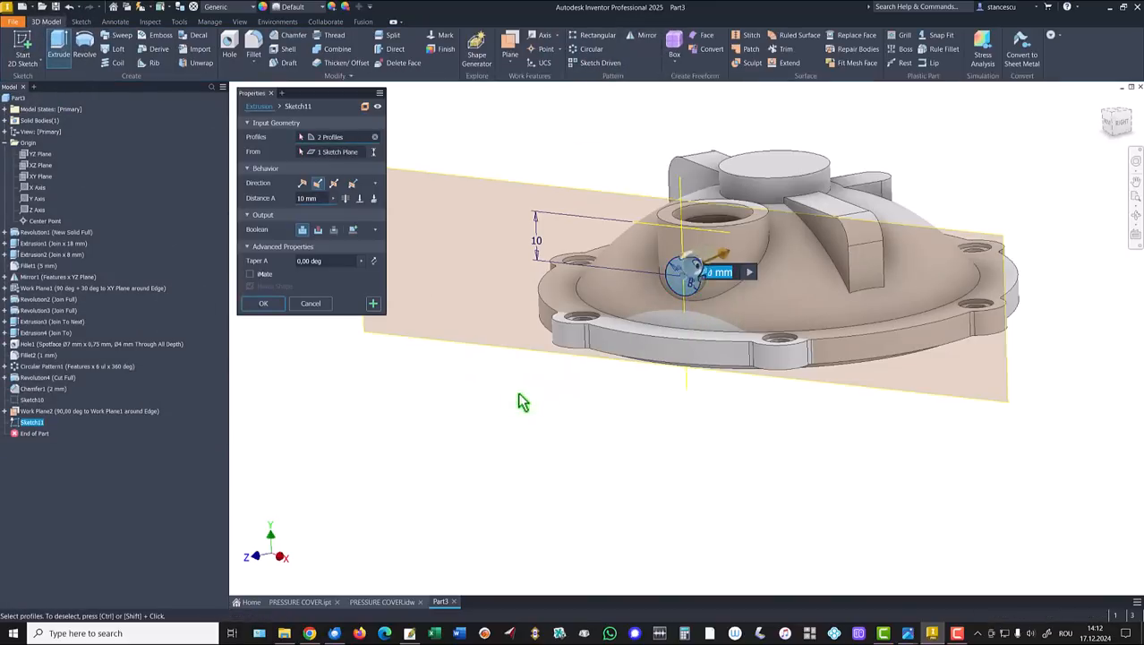
left_click(374, 197)
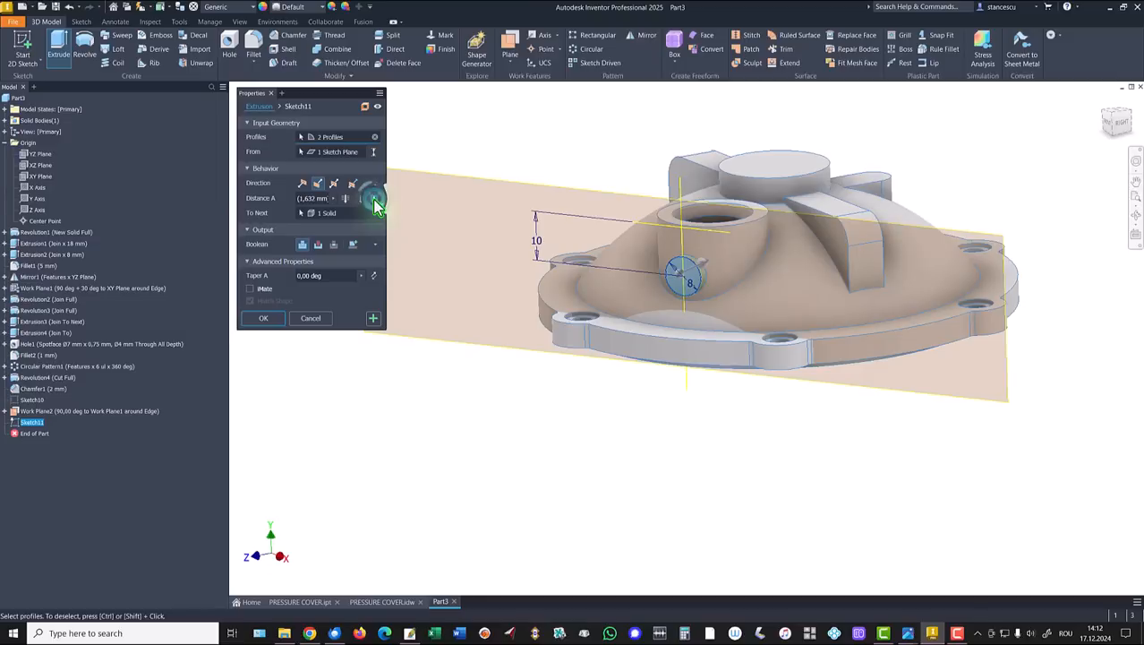
left_click(264, 320)
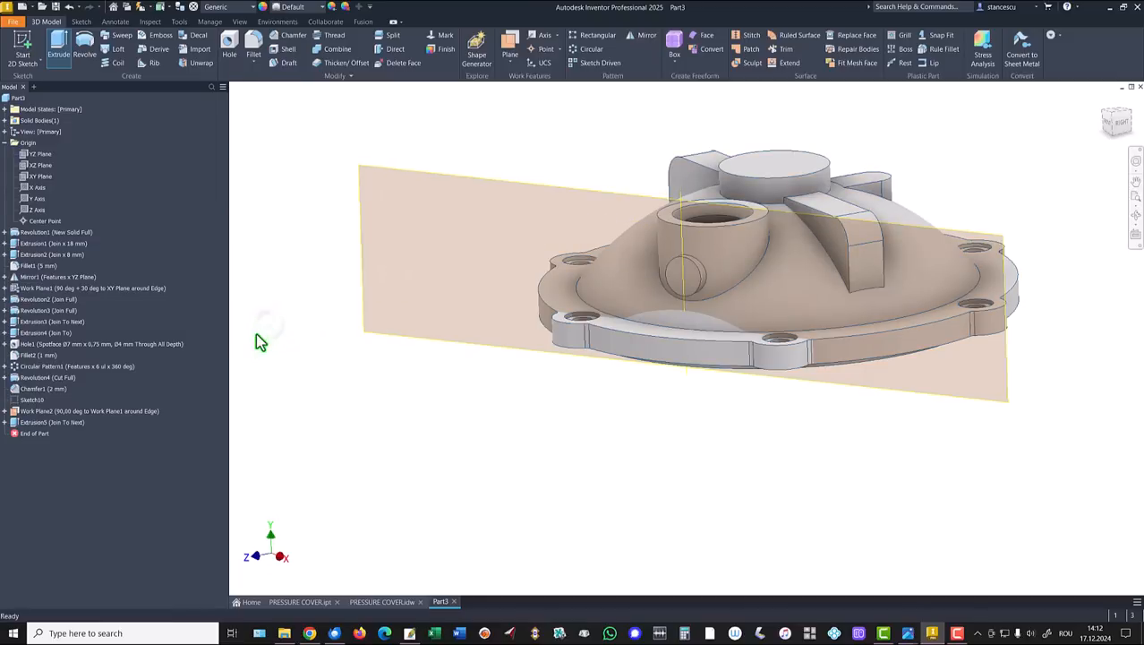
Step: Hide the 90° work plane and the work axis it is built on
right_click(18, 412)
left_click(44, 448)
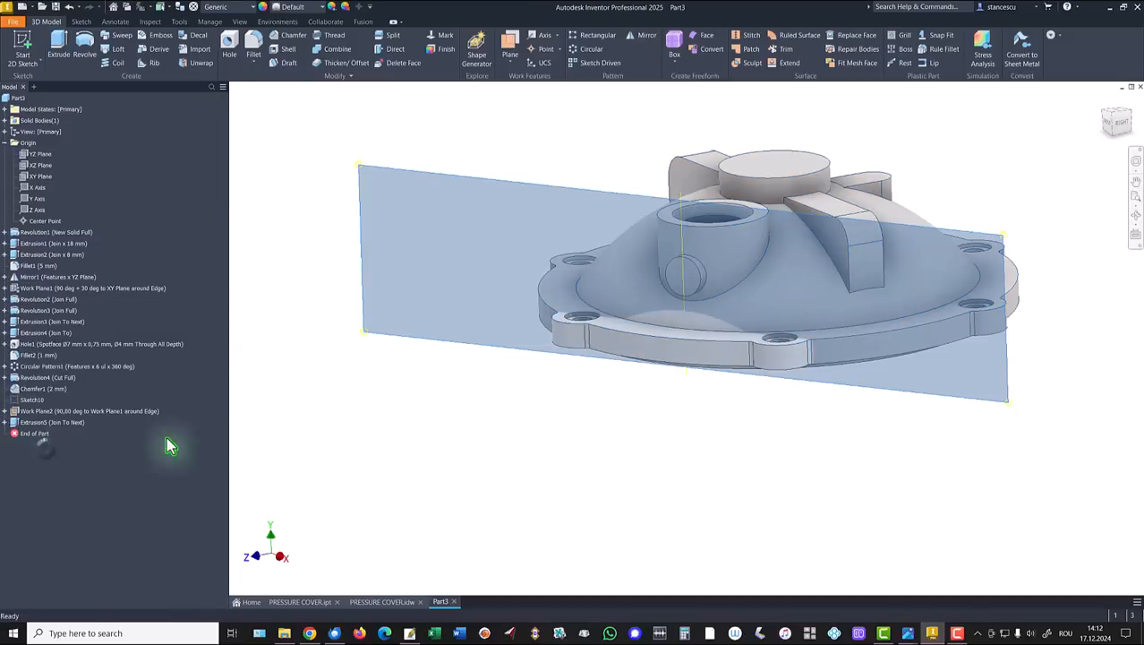
left_click(5, 412)
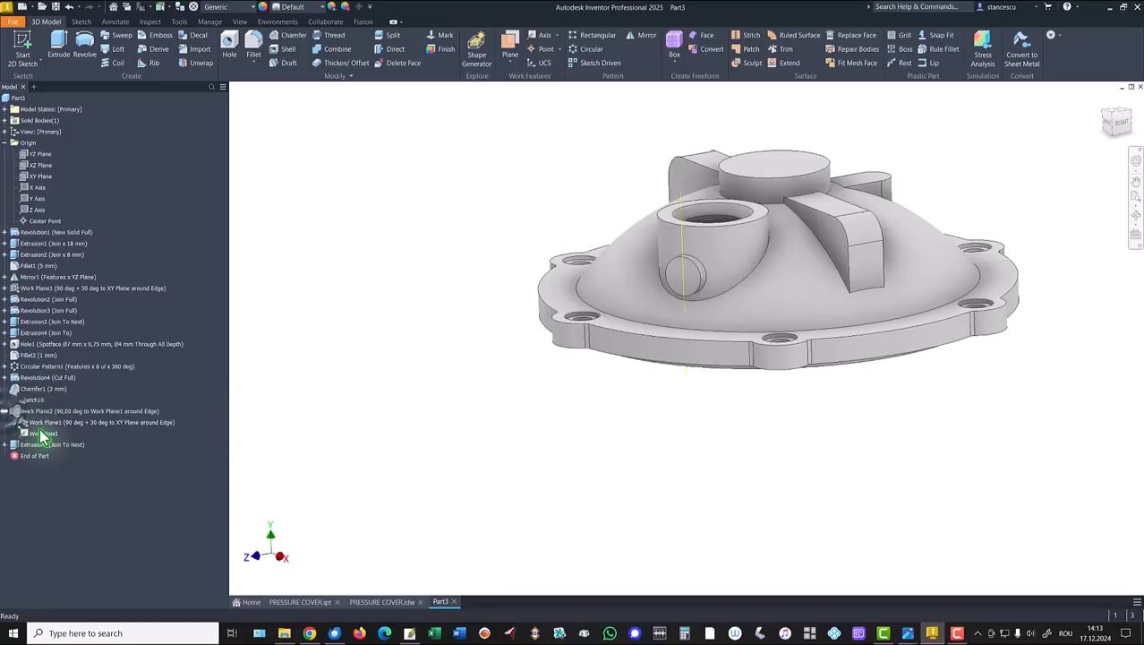
right_click(27, 439)
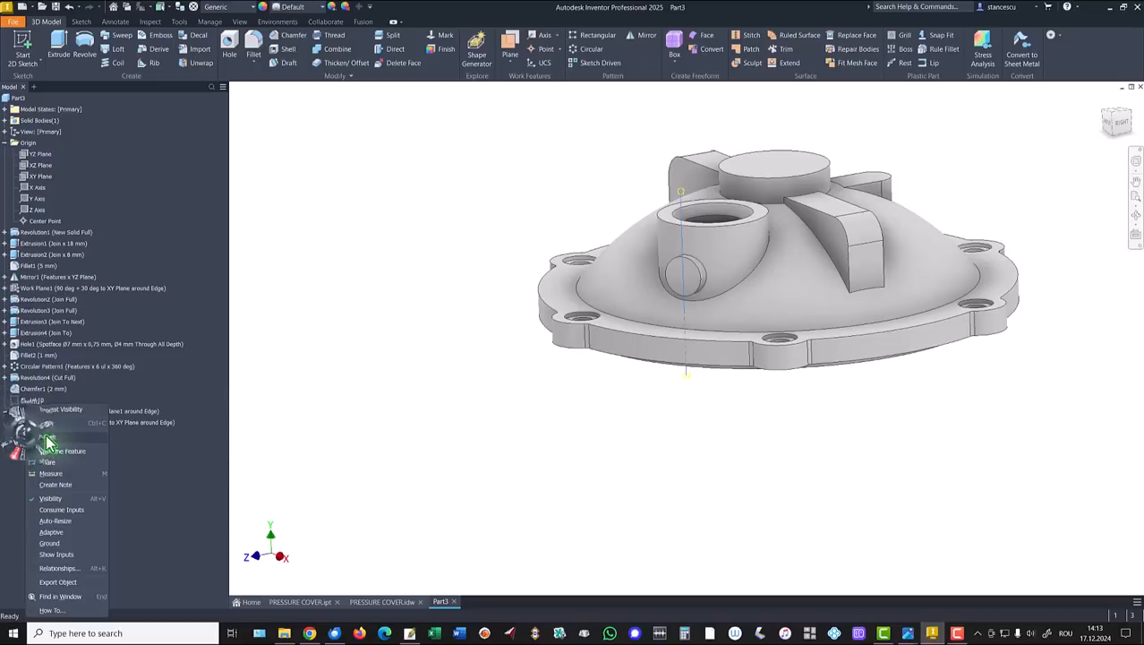
left_click(51, 503)
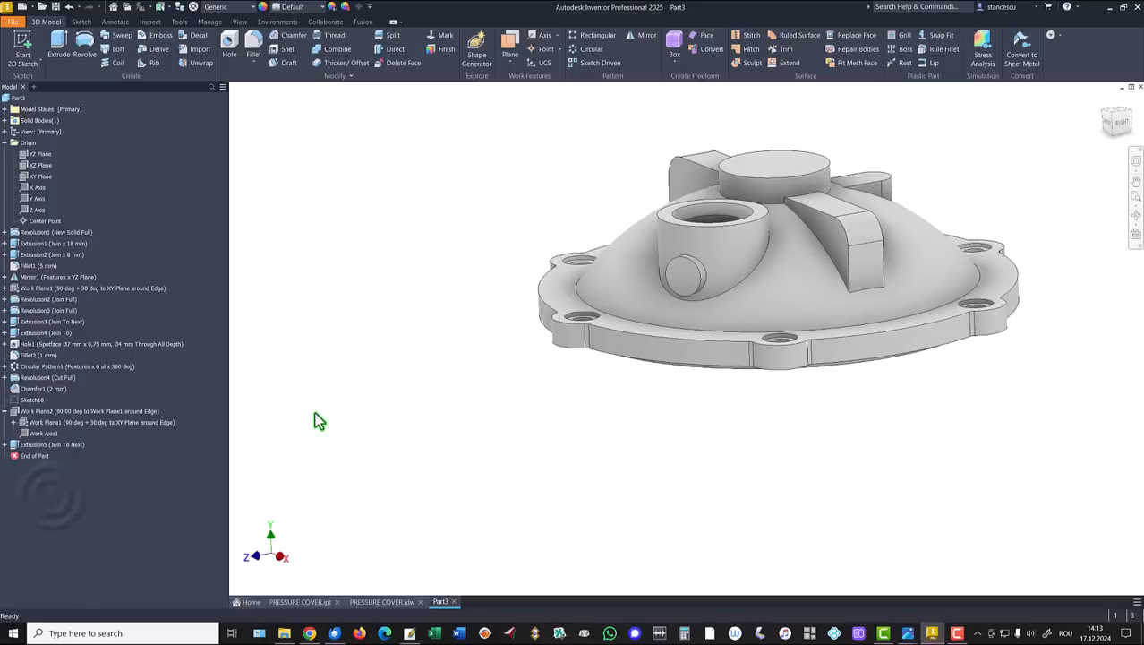
Step: Add a simple 4 mm hole without a seat, concentric with the small side boss, ending at the offset boss's inner bore surface
key("F6")
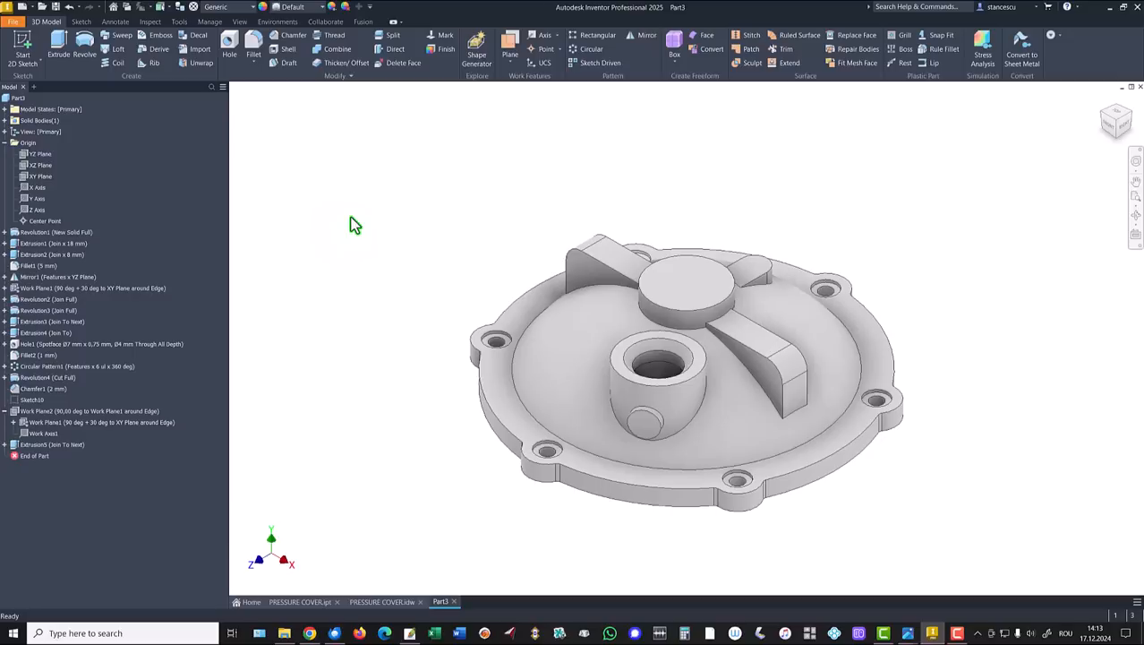
key("h")
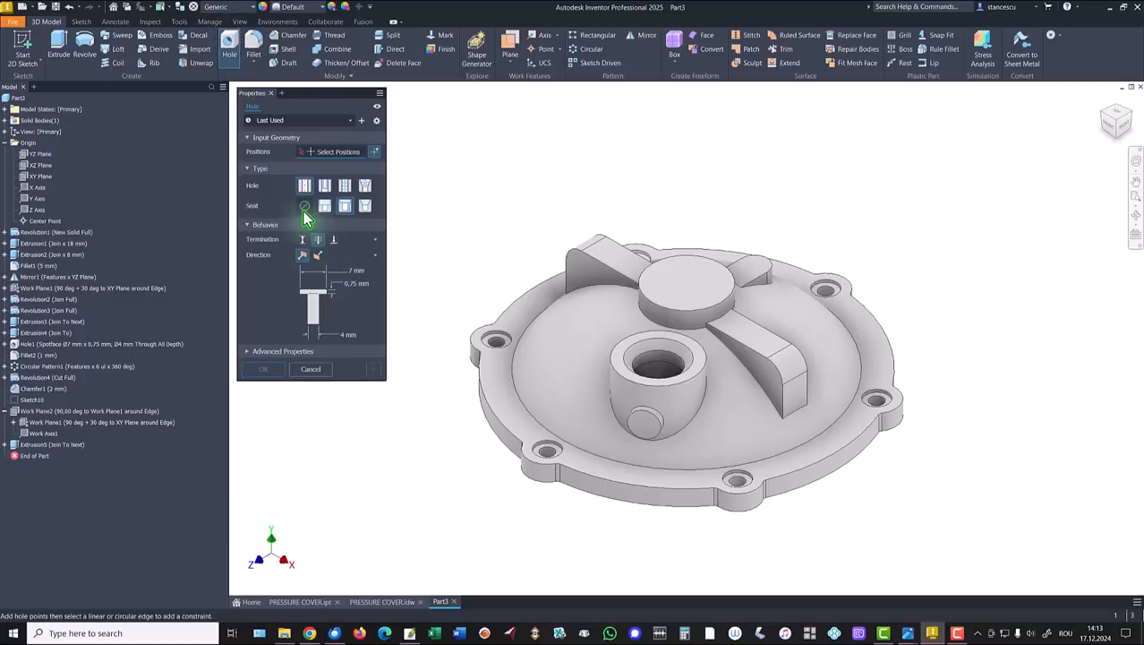
left_click(304, 207)
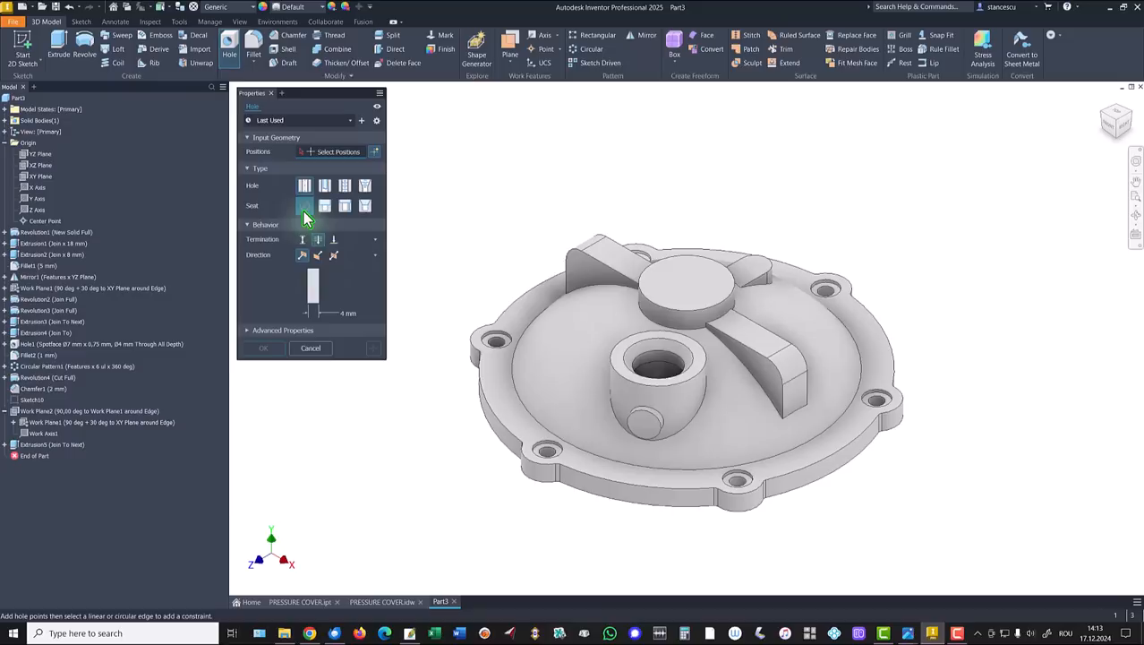
left_click(643, 421)
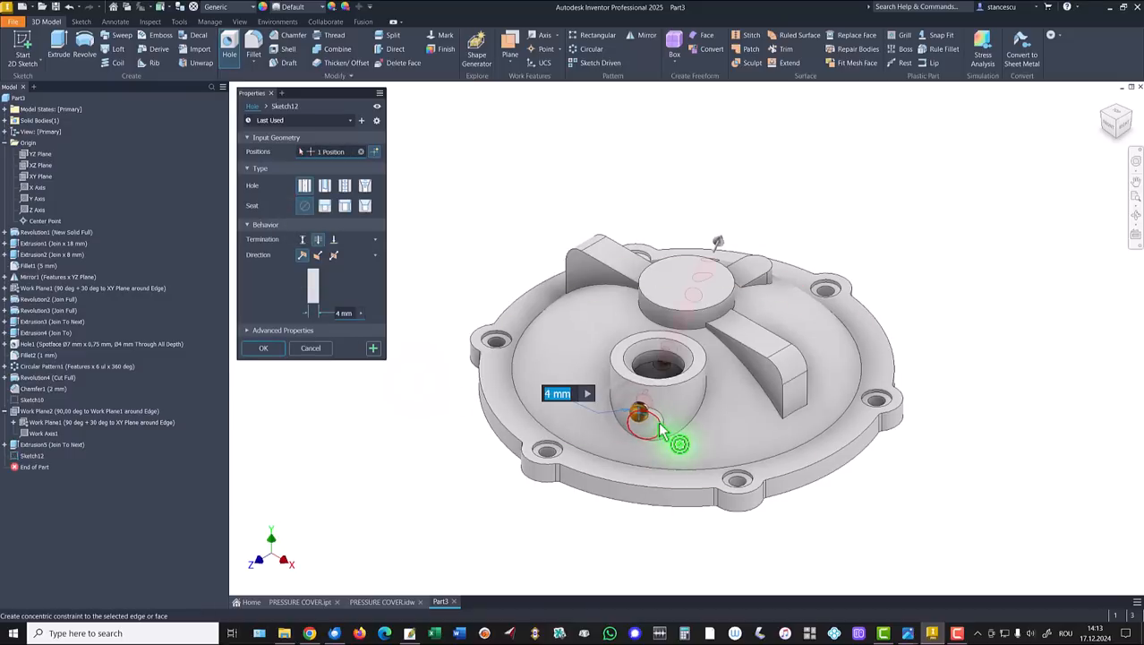
left_click(660, 432)
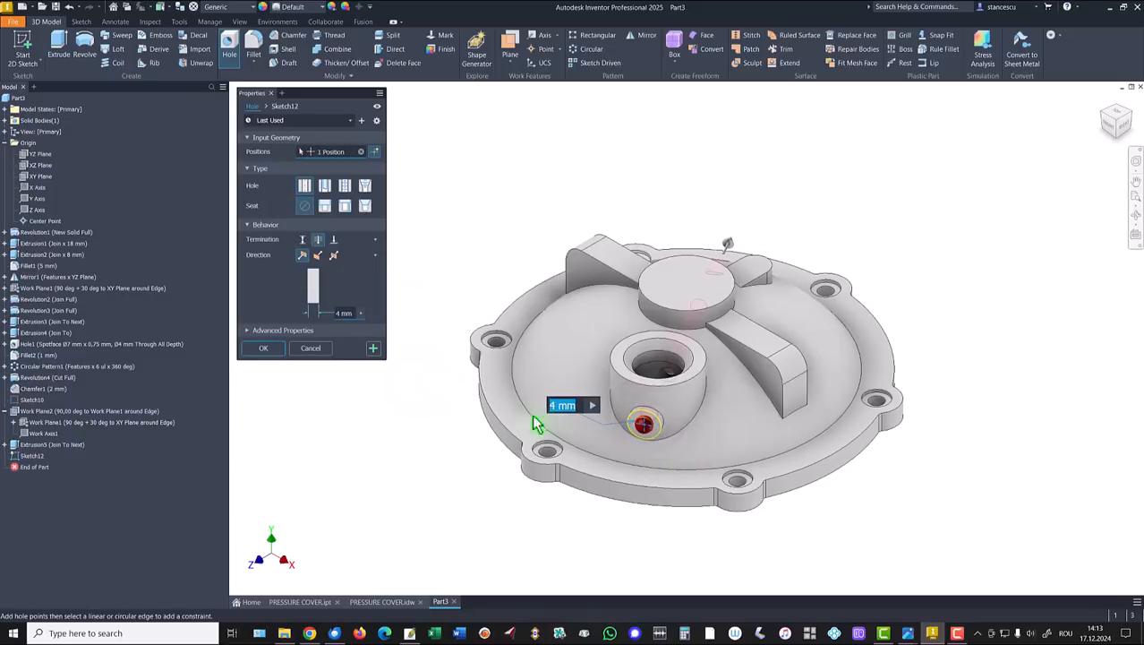
left_click(333, 239)
middle_click_drag(334, 403, 398, 331, "shift")
scroll(739, 491, "down", 4)
left_click(626, 314)
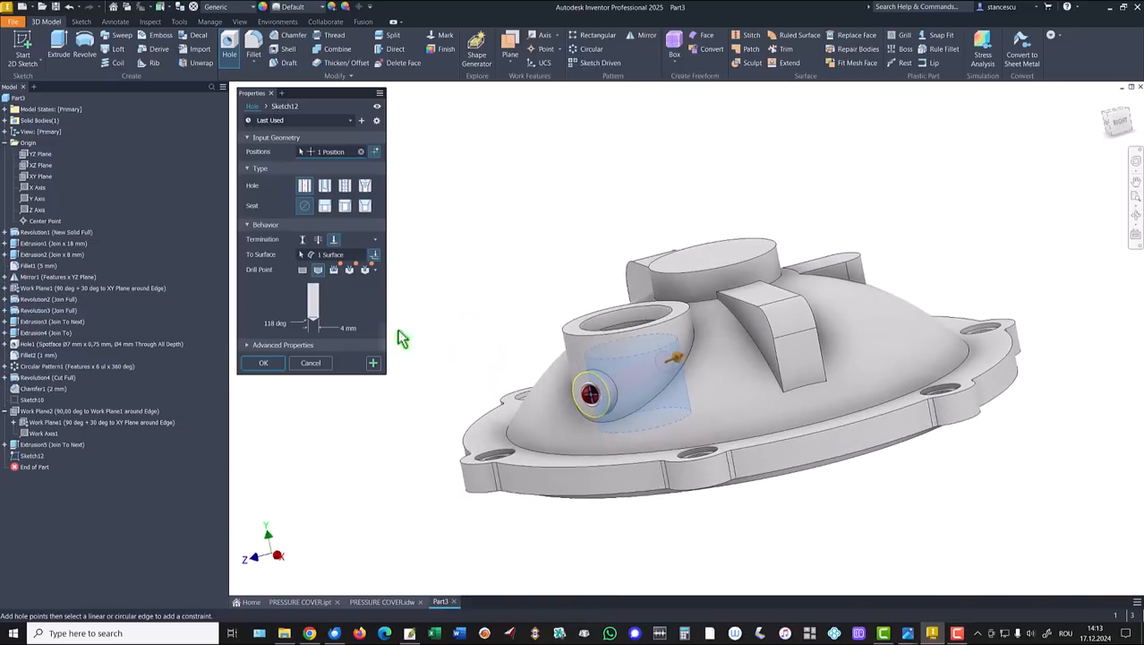
left_click(273, 362)
key("F6")
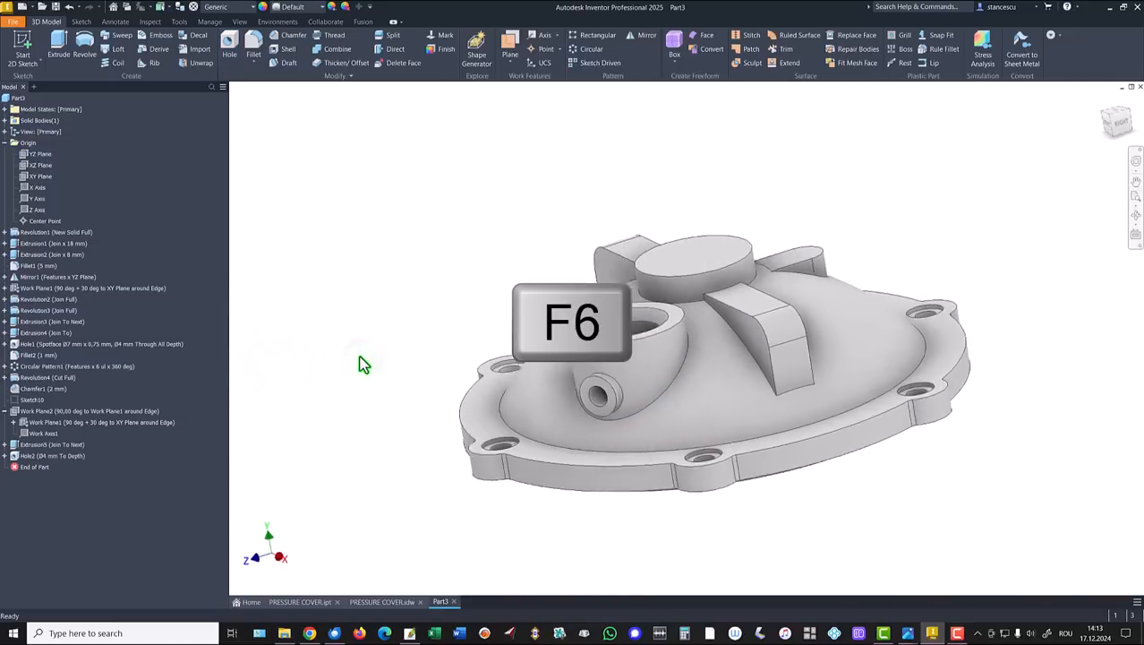
left_click(5, 412)
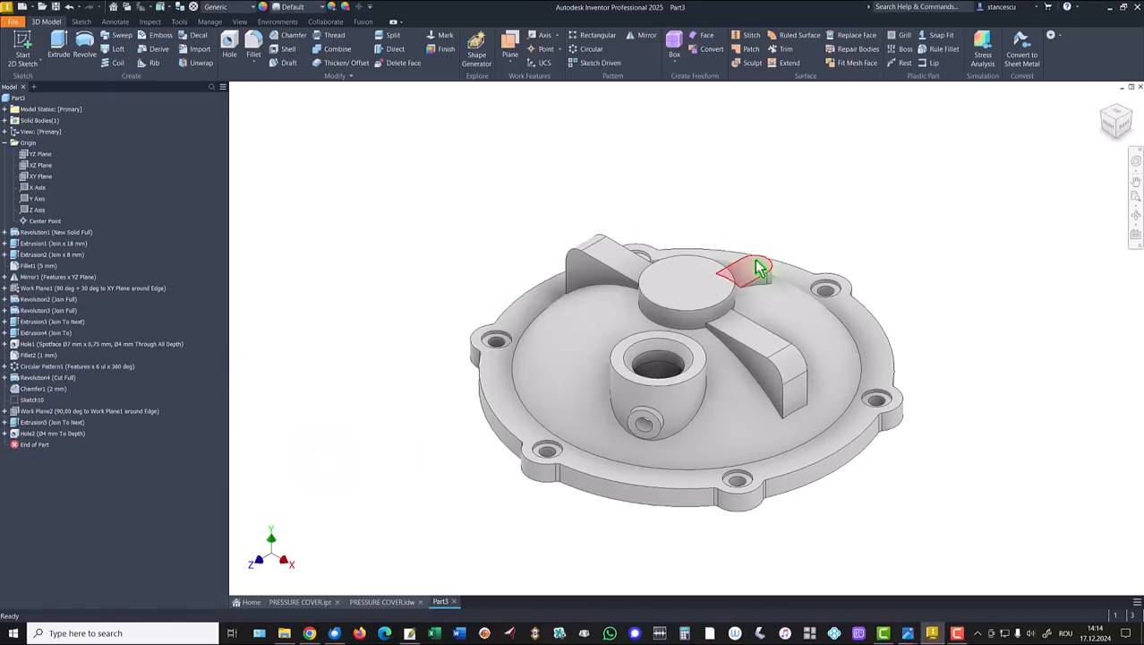
Step: Check the central boss in section A-A of the PRESSURE COVER drawing and start a sketch on Part3's XY plane with sliced graphics
left_click(383, 602)
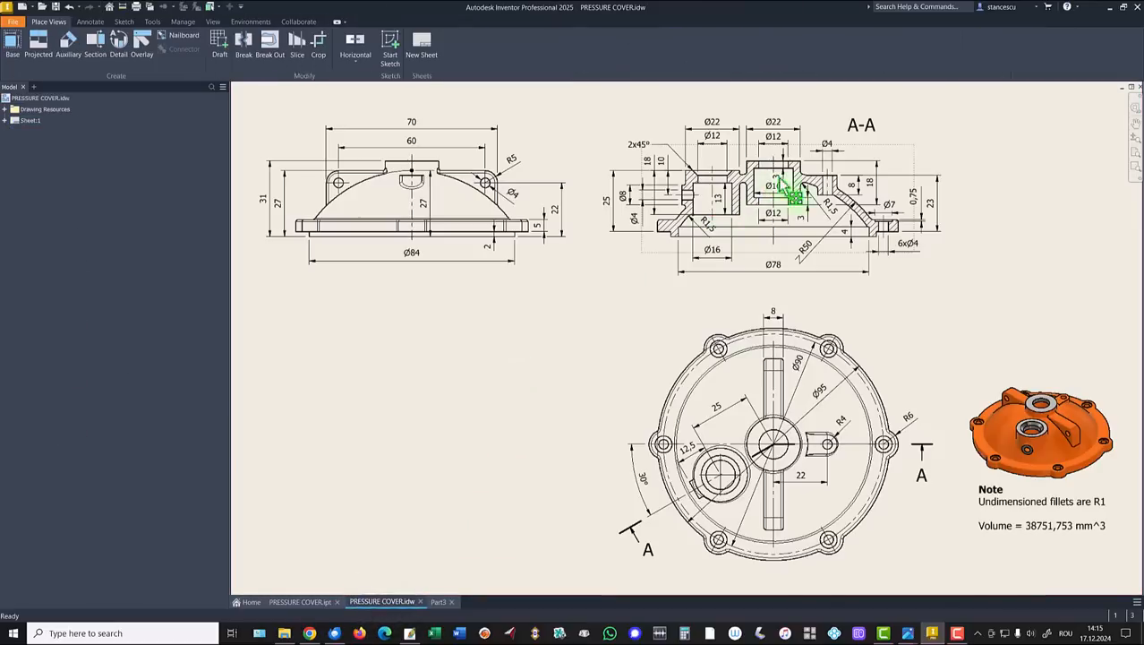
scroll(804, 152, "up", 4)
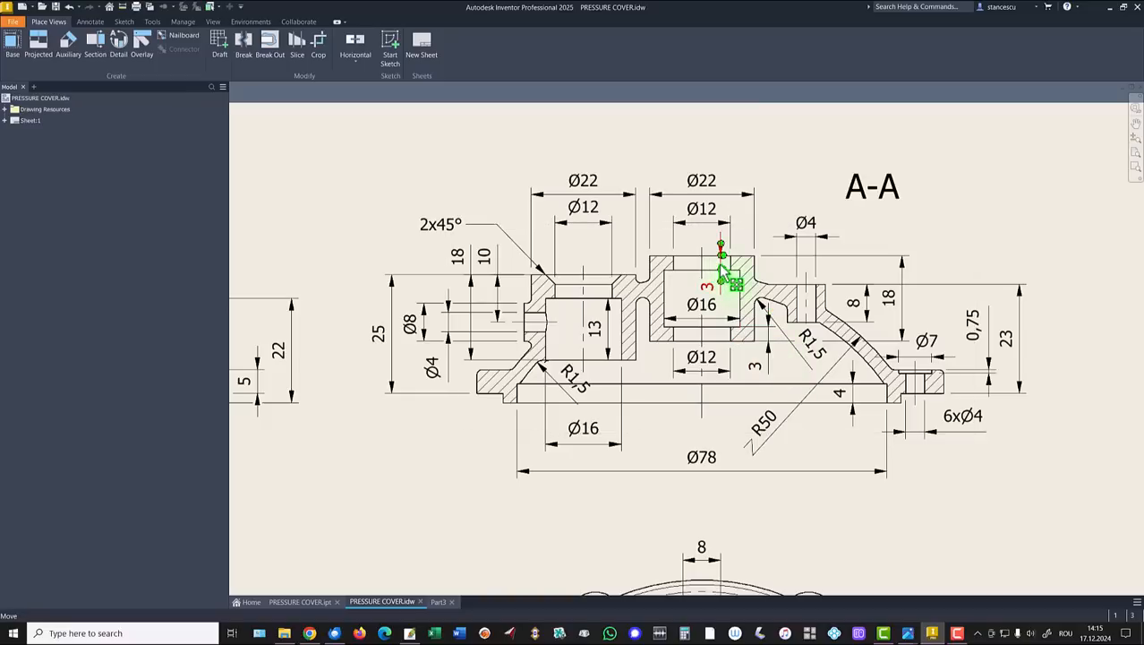
key("Home")
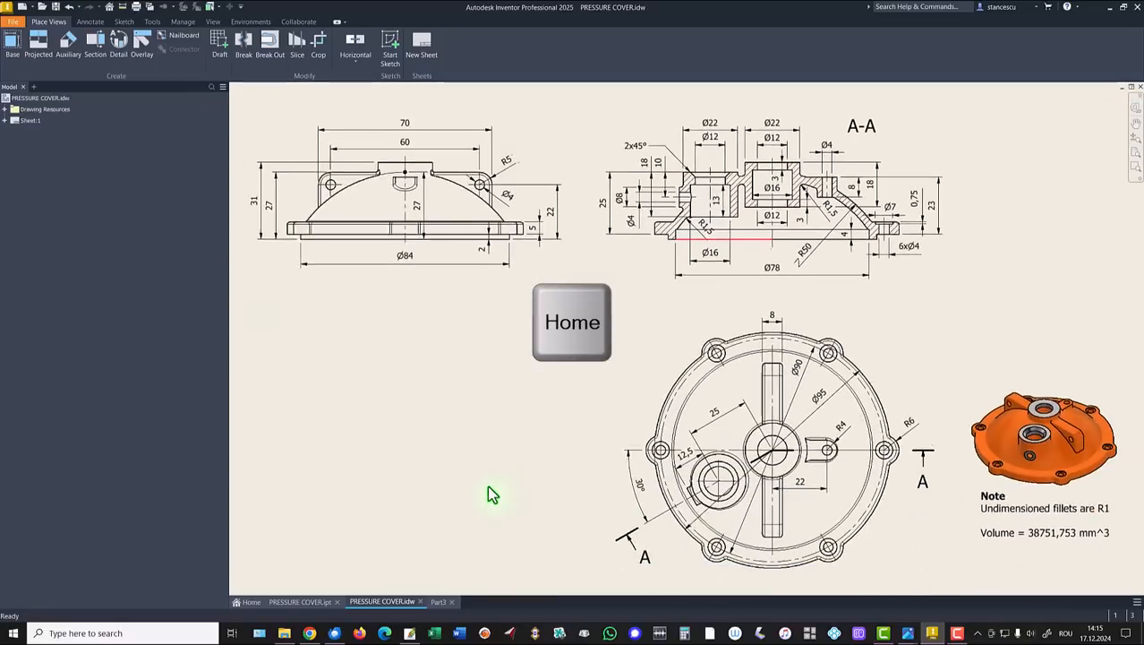
left_click(441, 602)
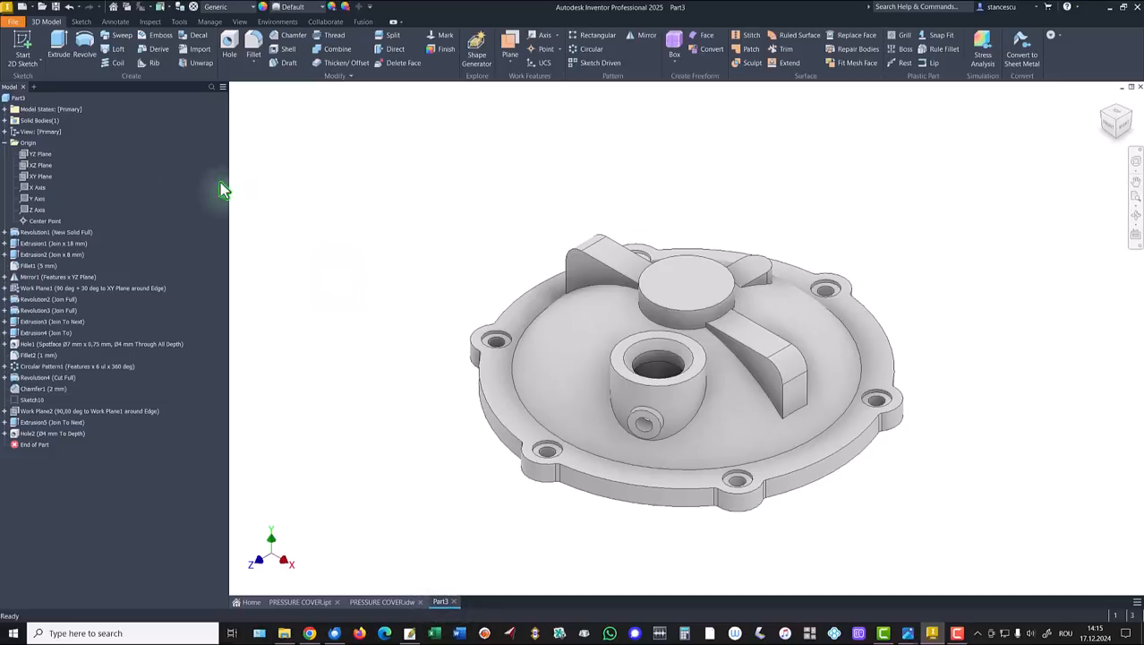
left_click(40, 177)
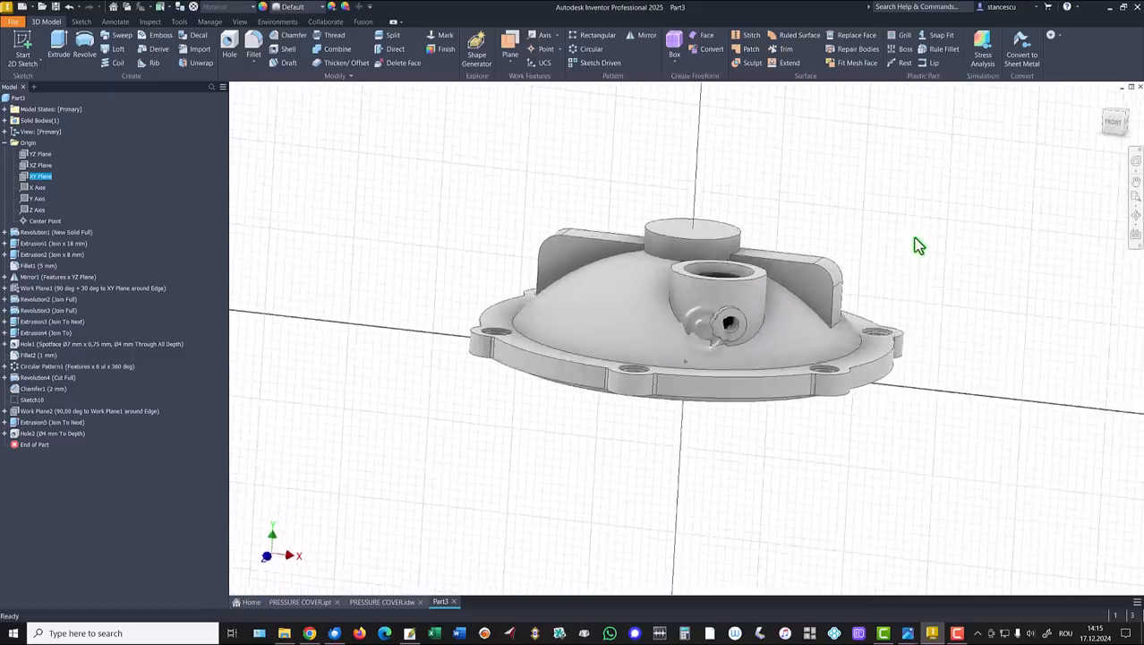
key("Home")
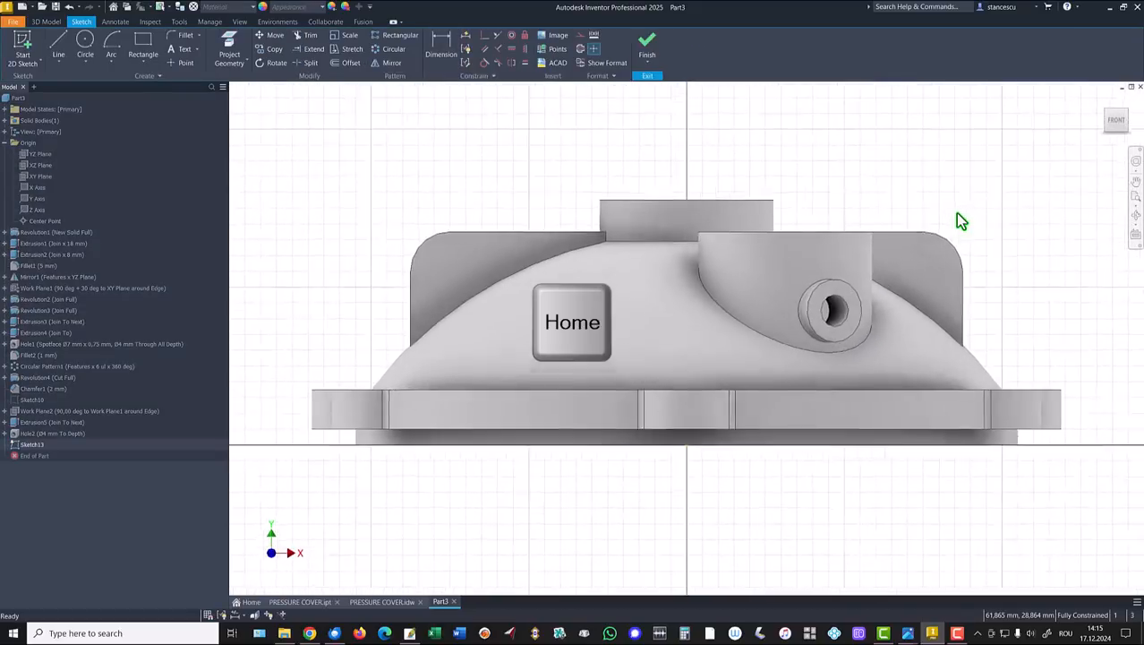
key("F7")
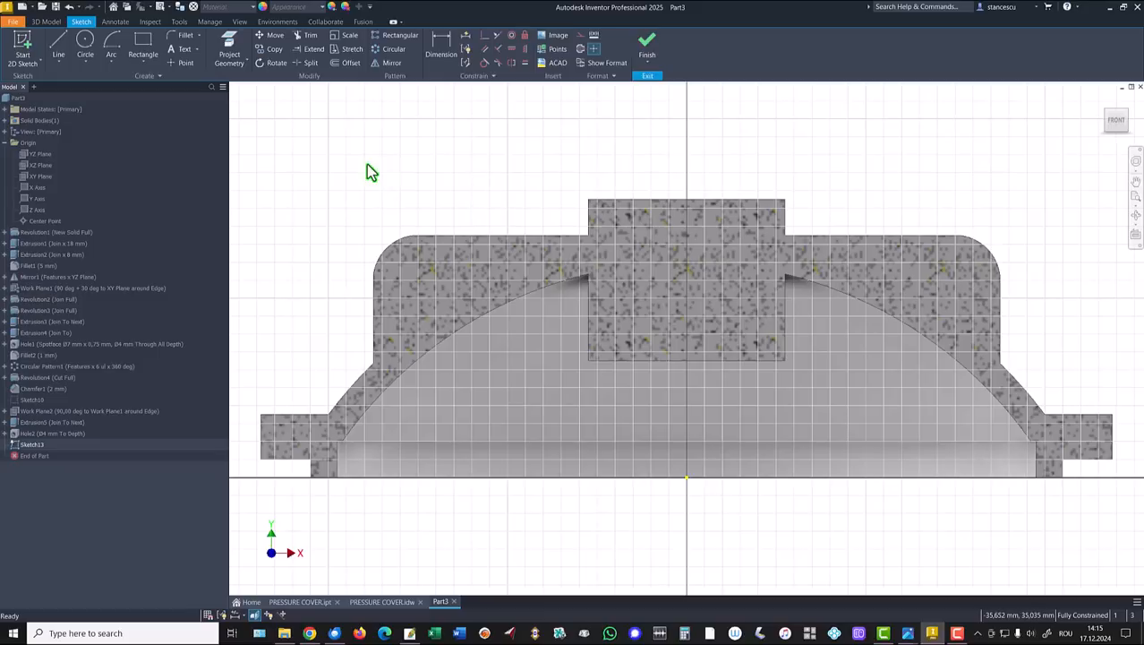
Step: Draw a vertical line between the midpoints of the central boss's top and bottom edges and make it a centerline
left_click(60, 47)
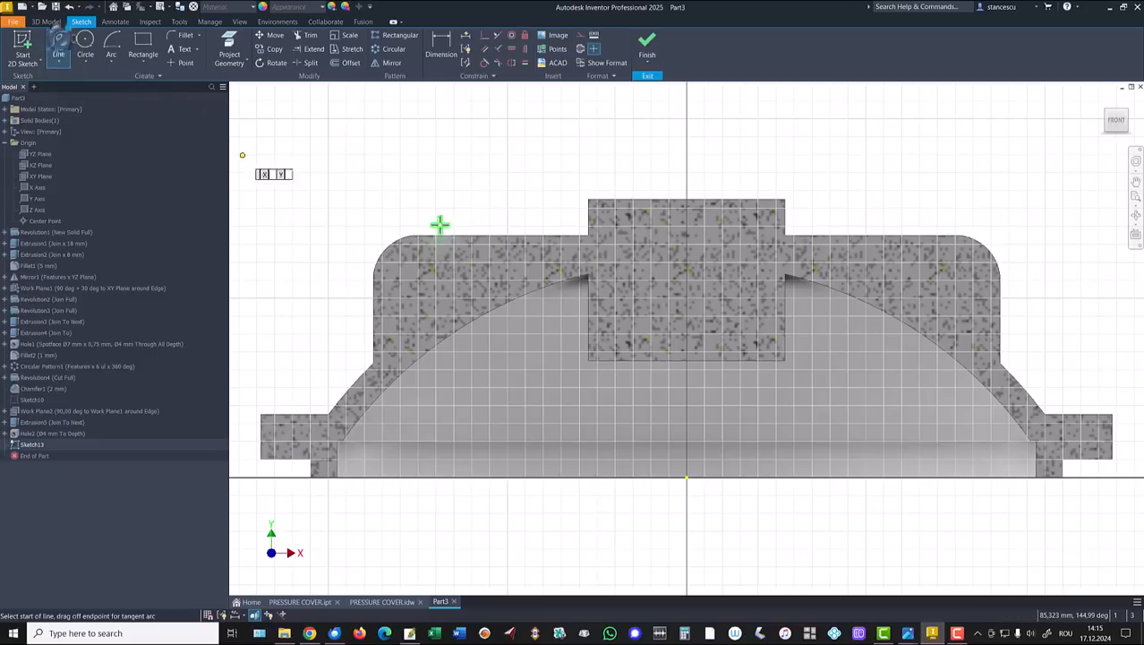
left_click(686, 197)
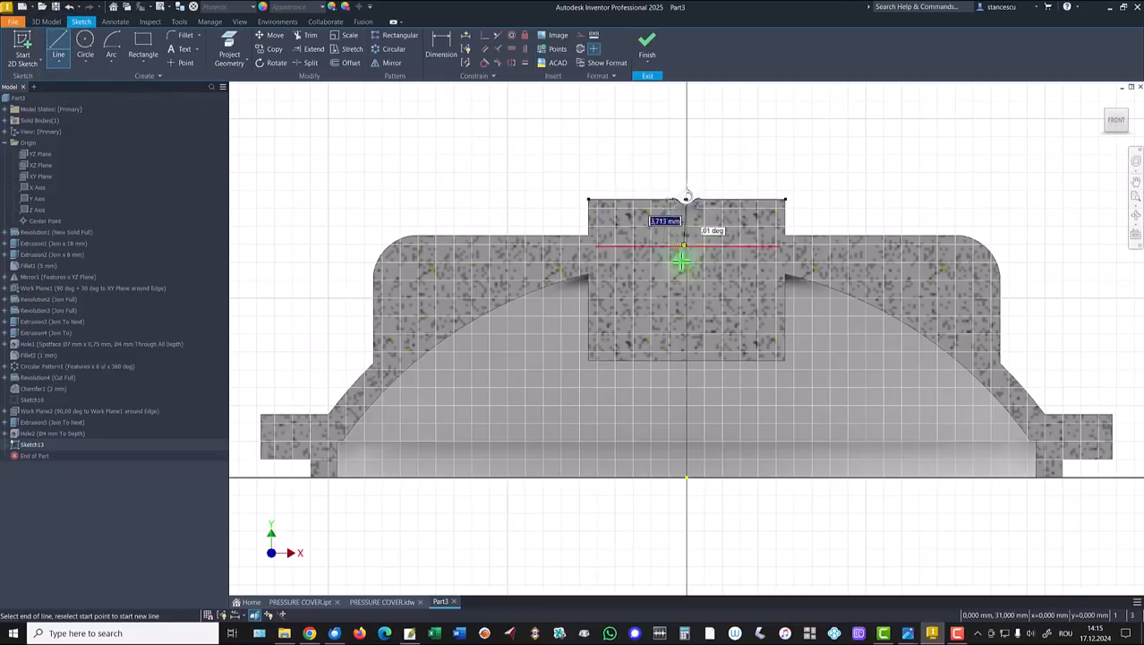
left_click(686, 361)
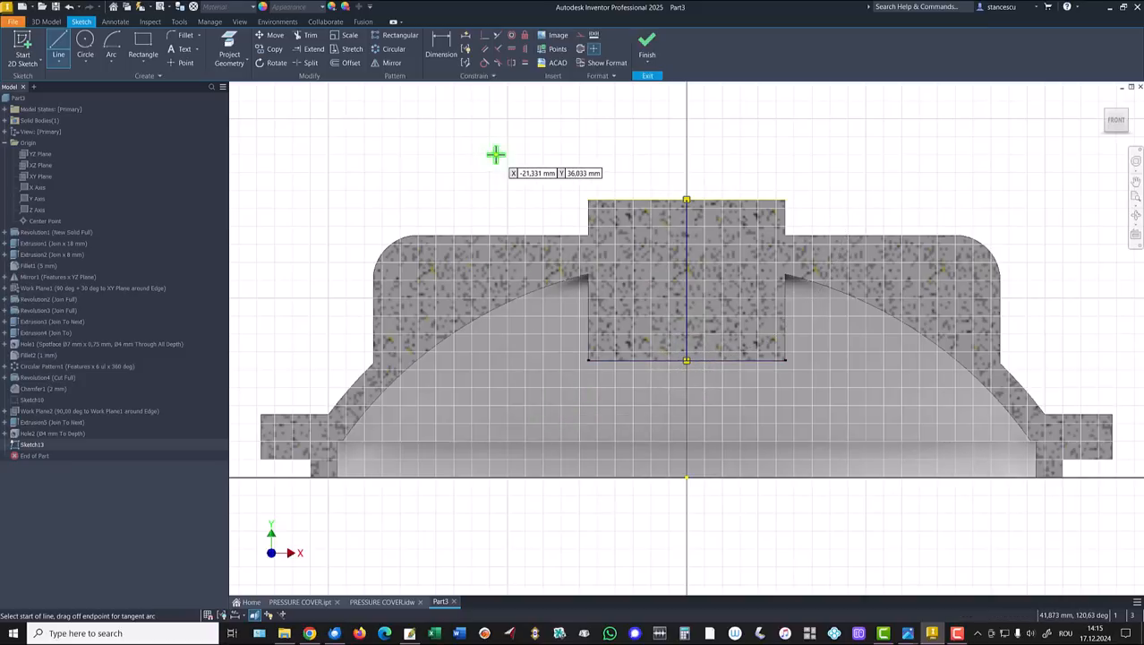
key("Escape")
left_click(686, 248)
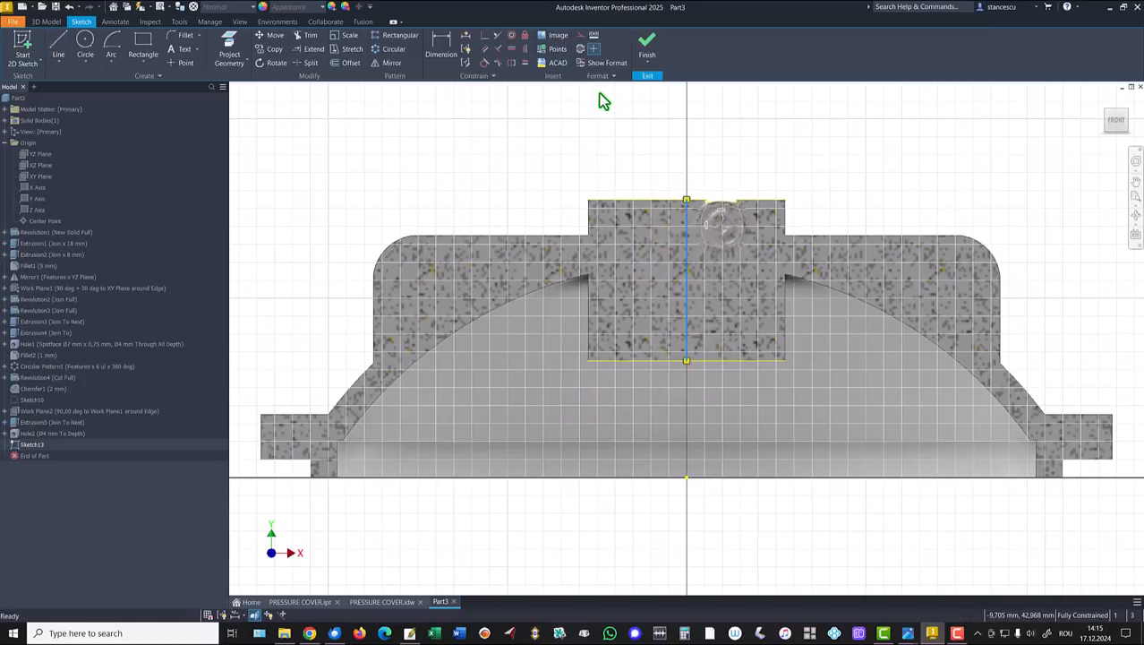
right_click(602, 101)
left_click(595, 125)
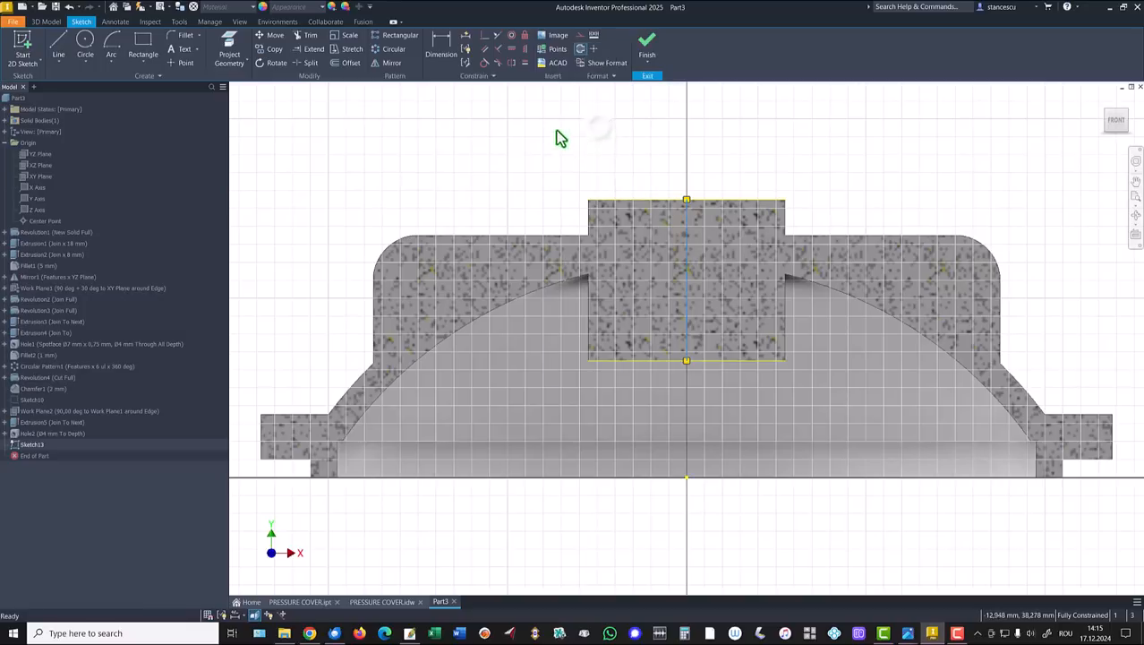
Step: Sketch the stepped half-profile between the centerline's ends, with end openings about 6 mm and a middle recess about 7.7 mm from the axis
left_click(58, 45)
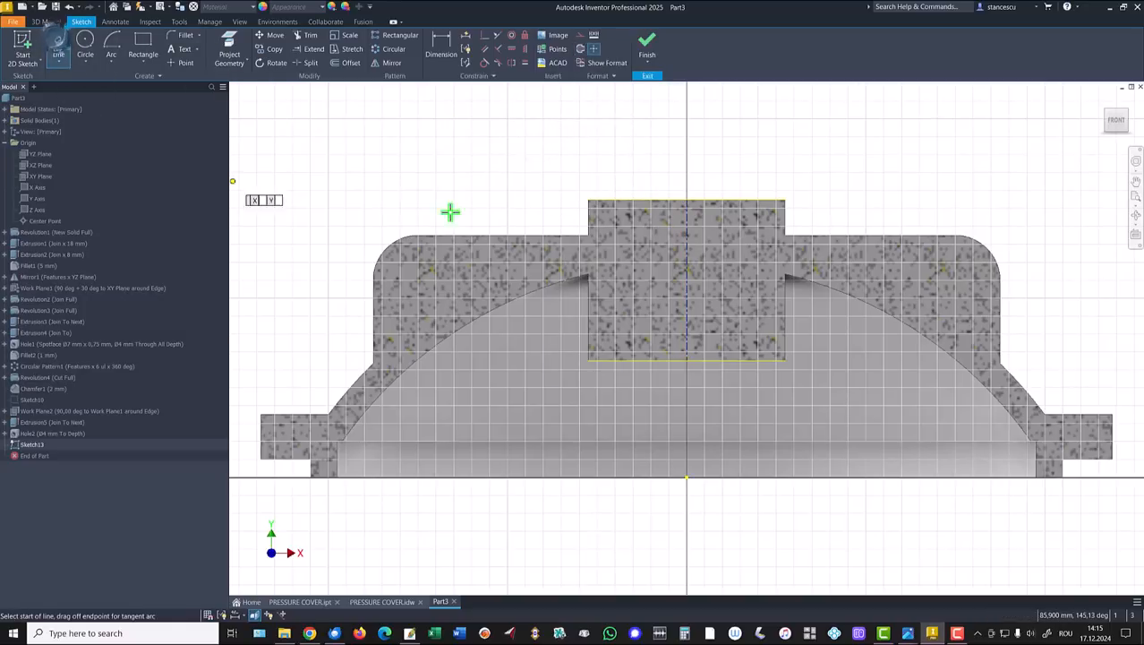
left_click(686, 200)
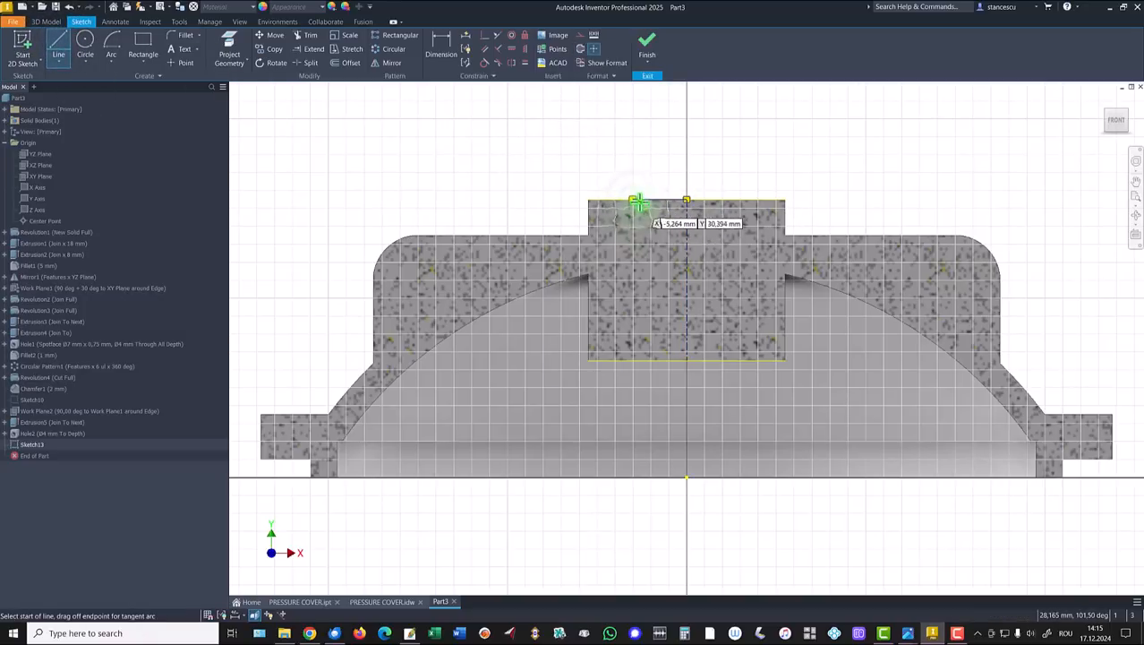
left_click(631, 201)
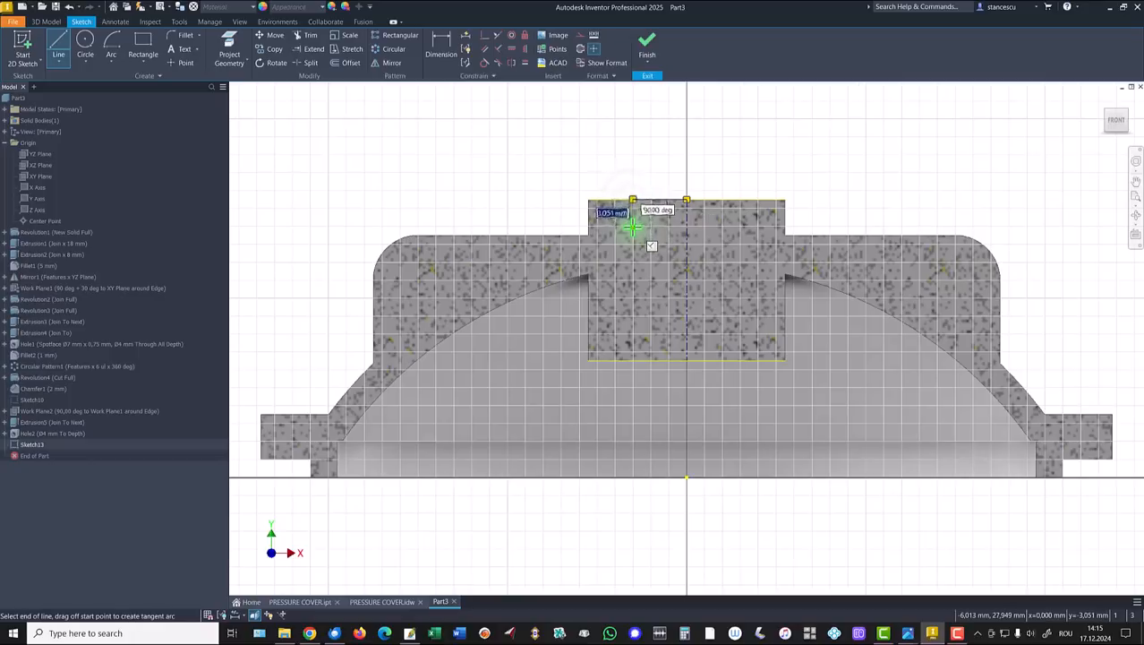
left_click(632, 226)
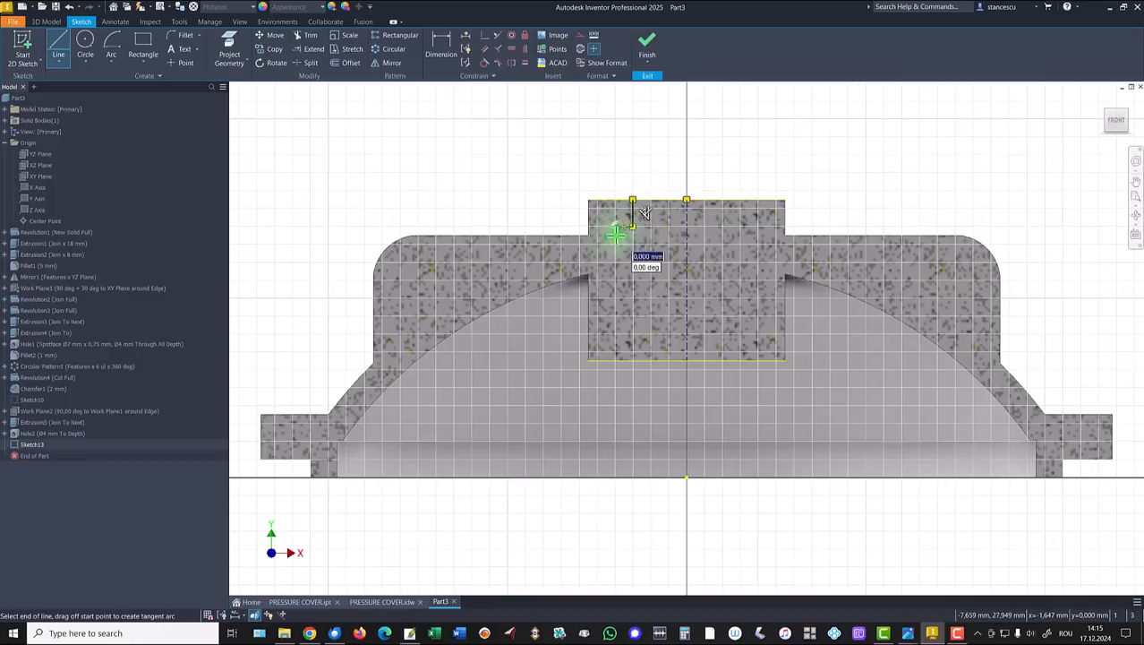
left_click(618, 325)
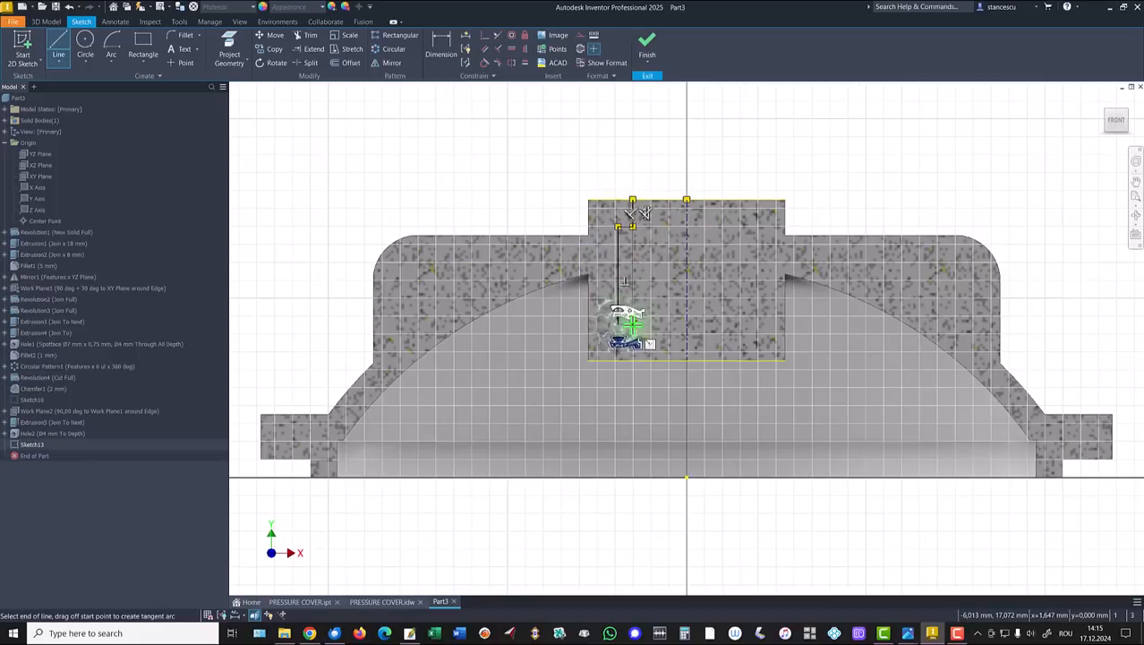
left_click(632, 325)
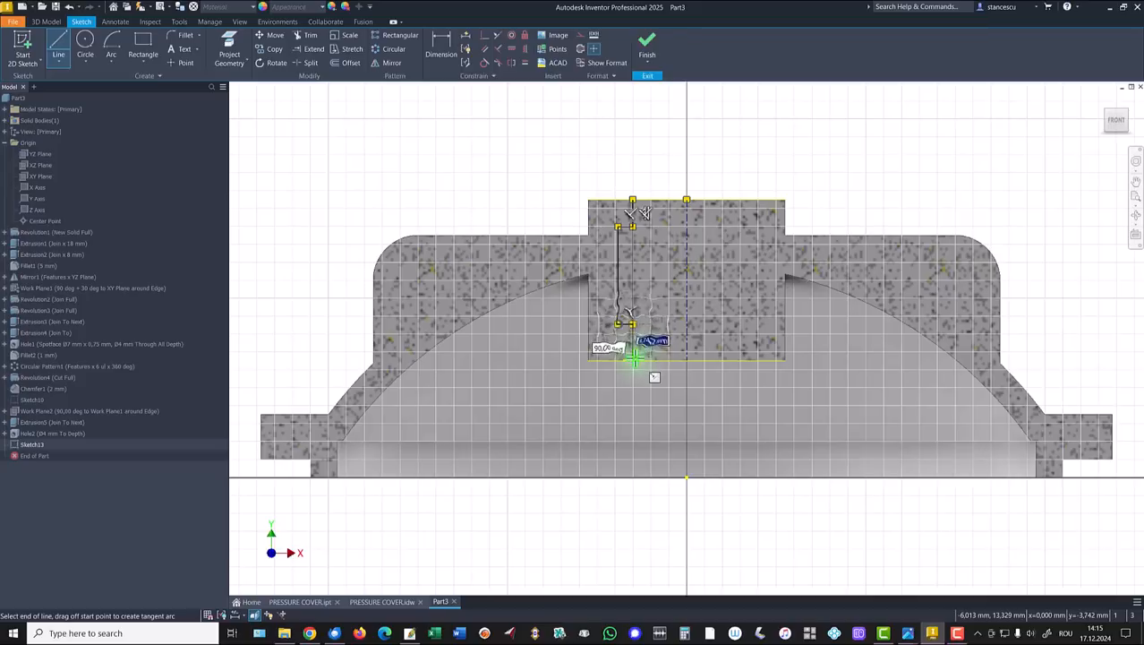
key("Escape")
left_click(632, 359)
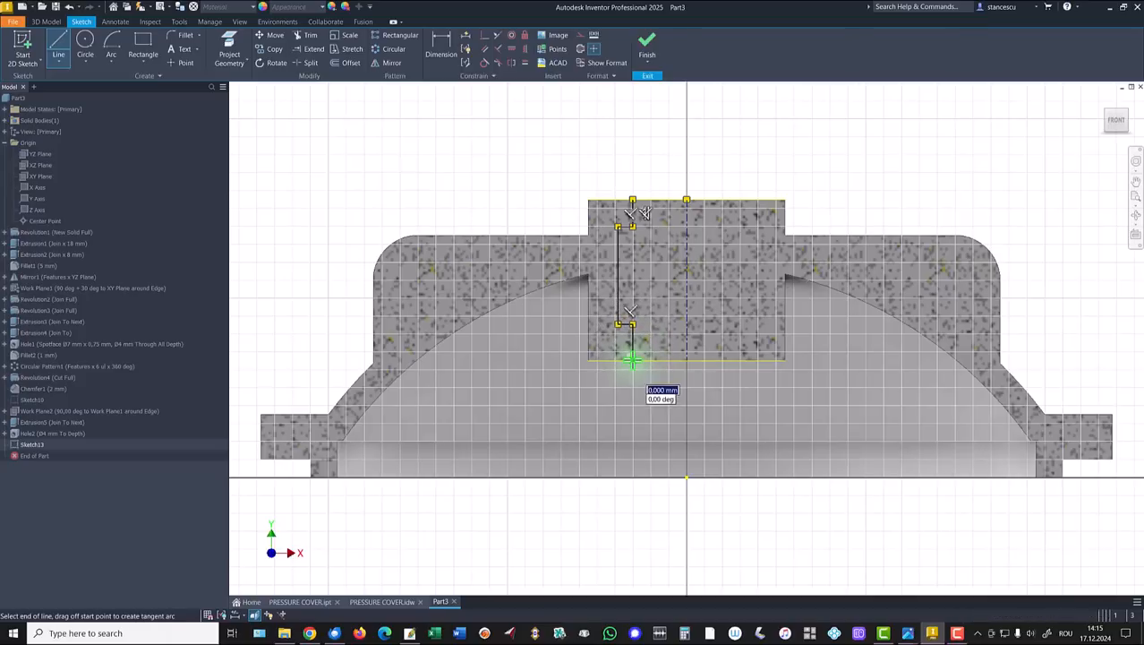
left_click(687, 361)
key("Escape")
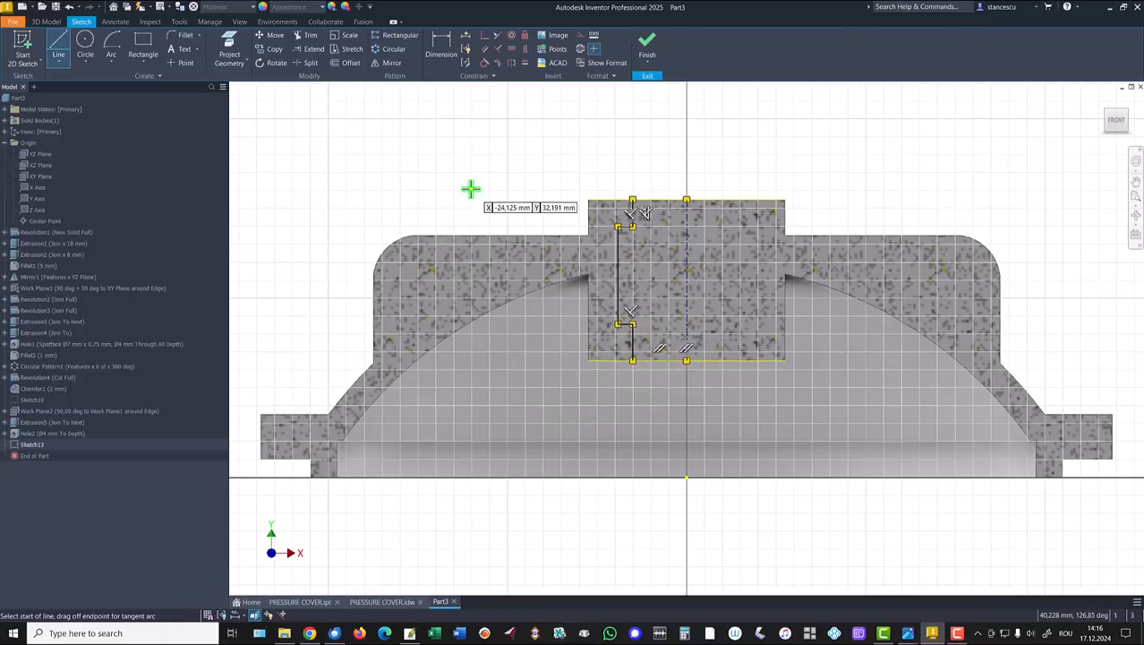
key("Escape")
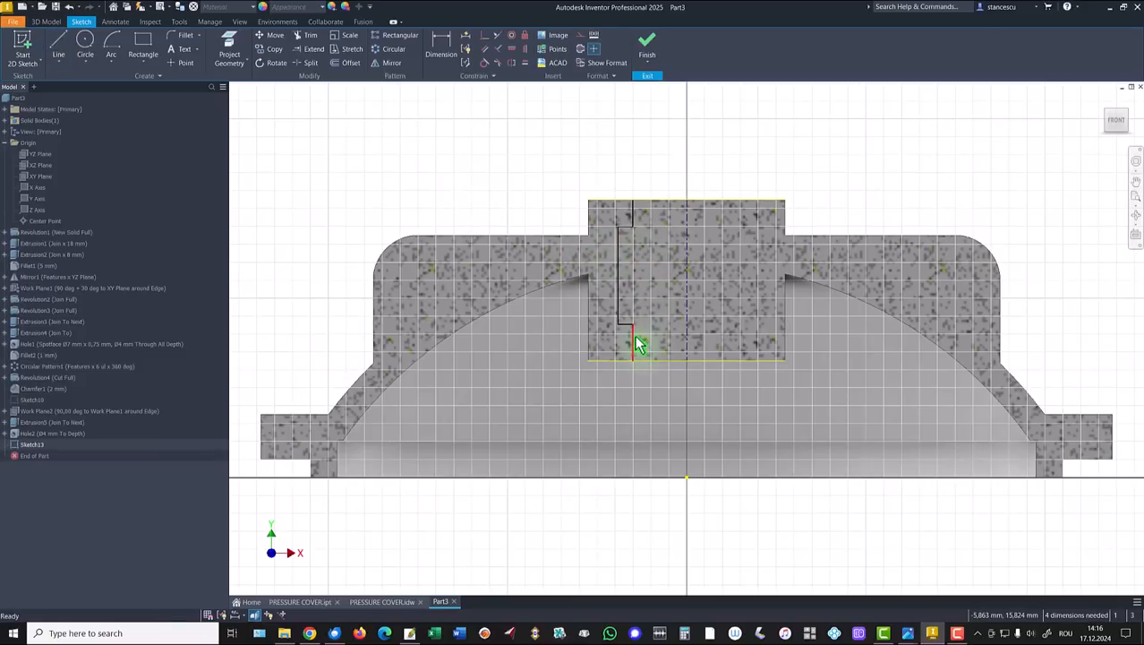
Step: Dimension the bore profile's end opening as a 12 mm diameter about the centerline
mouse_move(635, 339)
left_mouse_down()
mouse_move(632, 330)
mouse_move(654, 350)
mouse_move(653, 258)
mouse_move(663, 302)
left_mouse_up()
key("d")
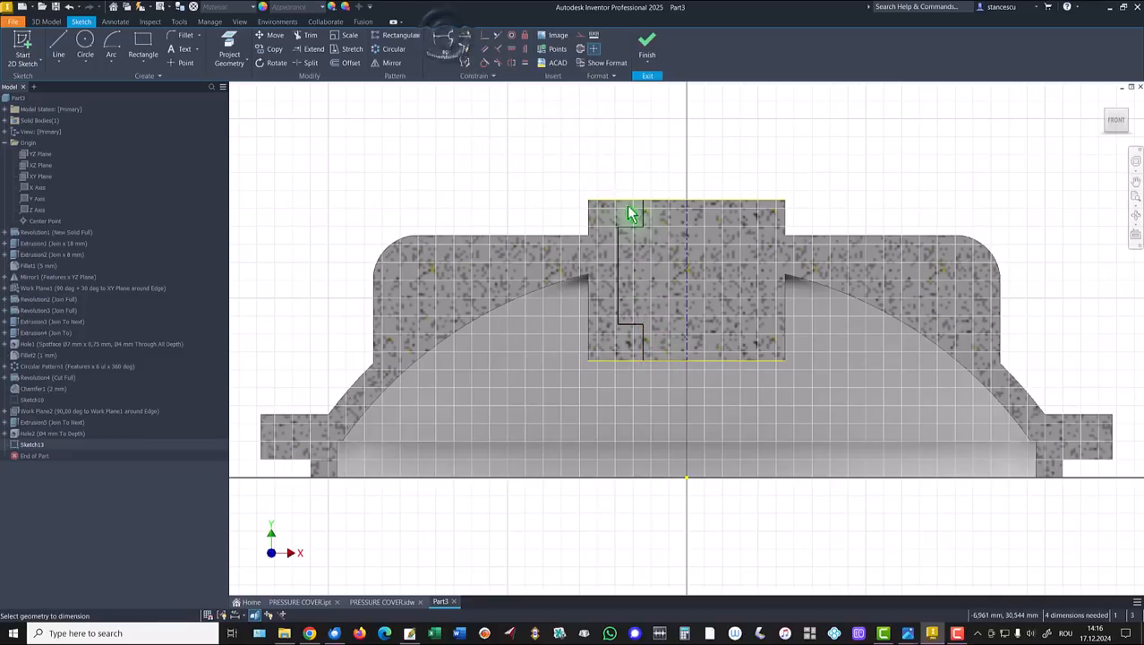
left_click(686, 220)
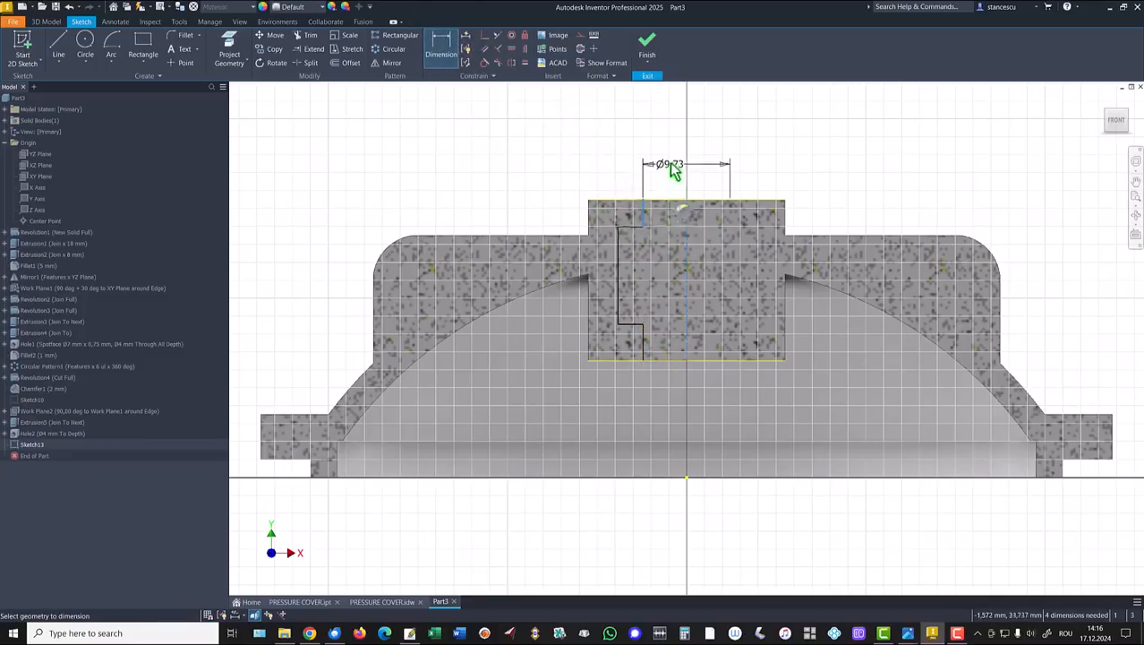
left_click(670, 168)
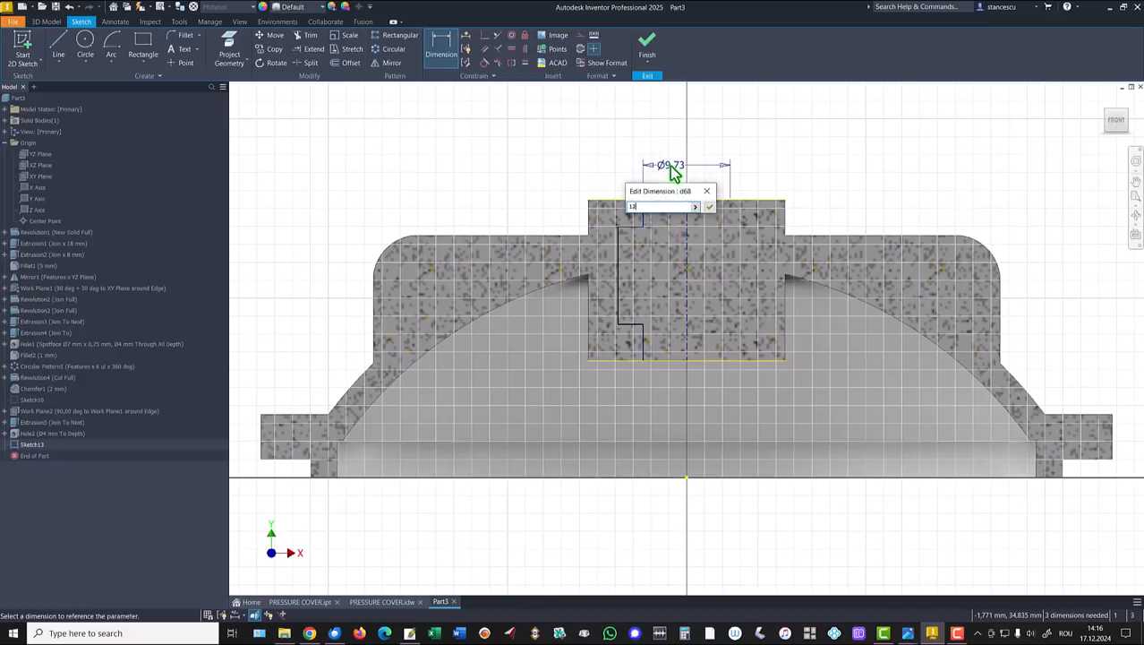
type("12")
key("Return")
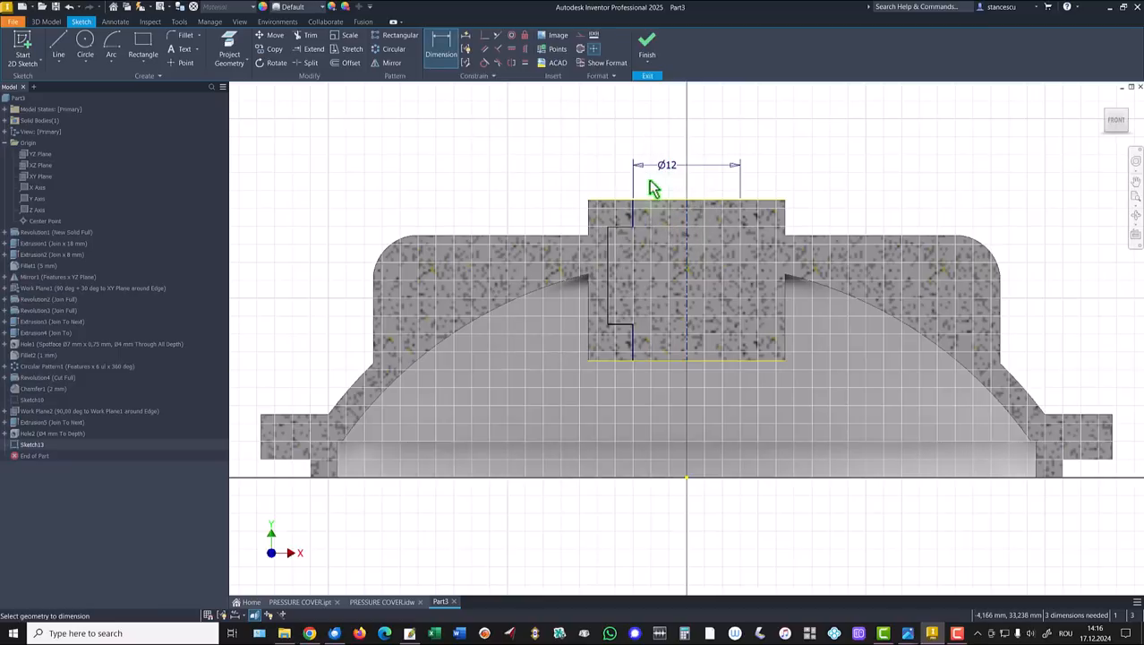
Step: Set the upper end step's height to 3 mm and link the lower end step's height to that dimension
left_click(633, 215)
left_click(549, 212)
type("3")
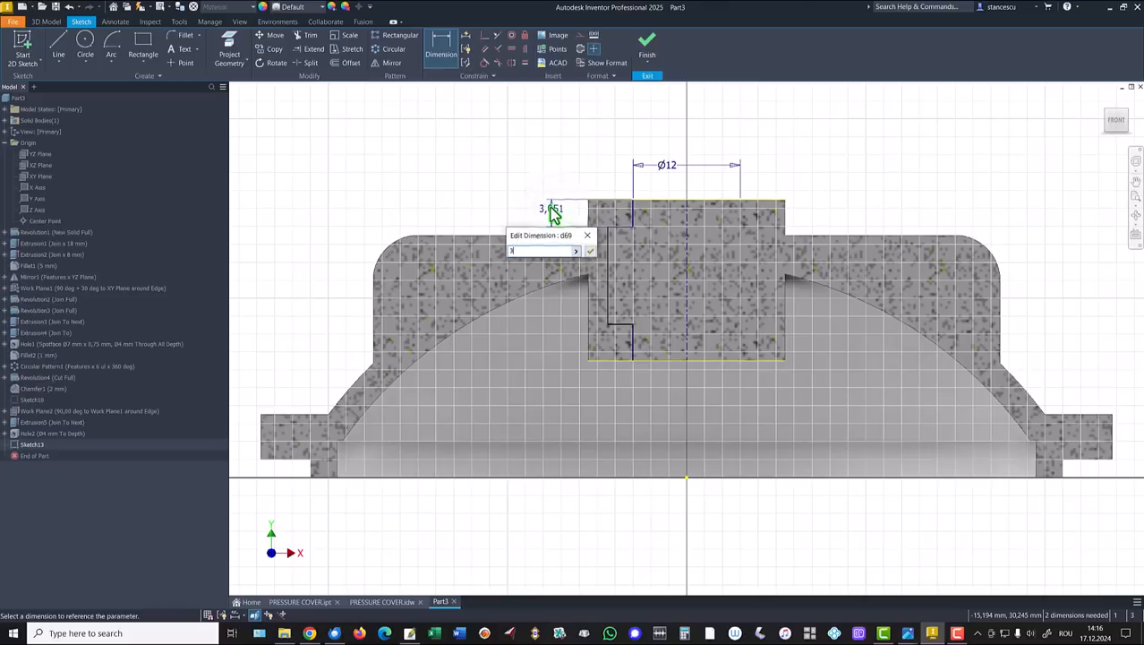
key("Return")
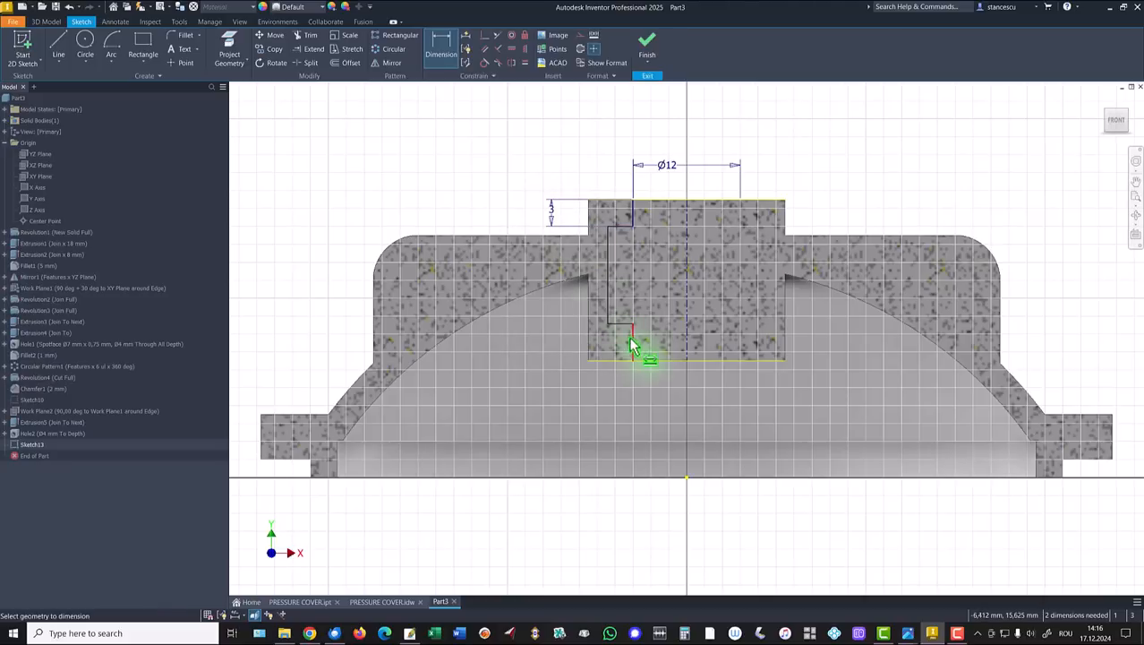
left_click(633, 344)
left_click(556, 339)
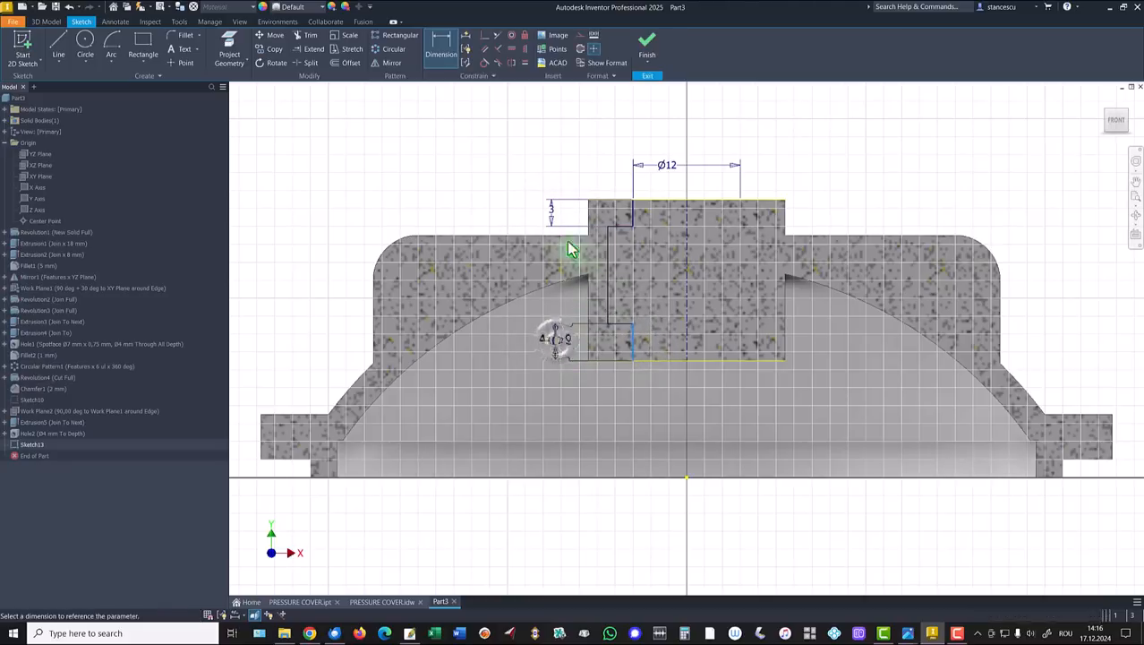
left_click(560, 224)
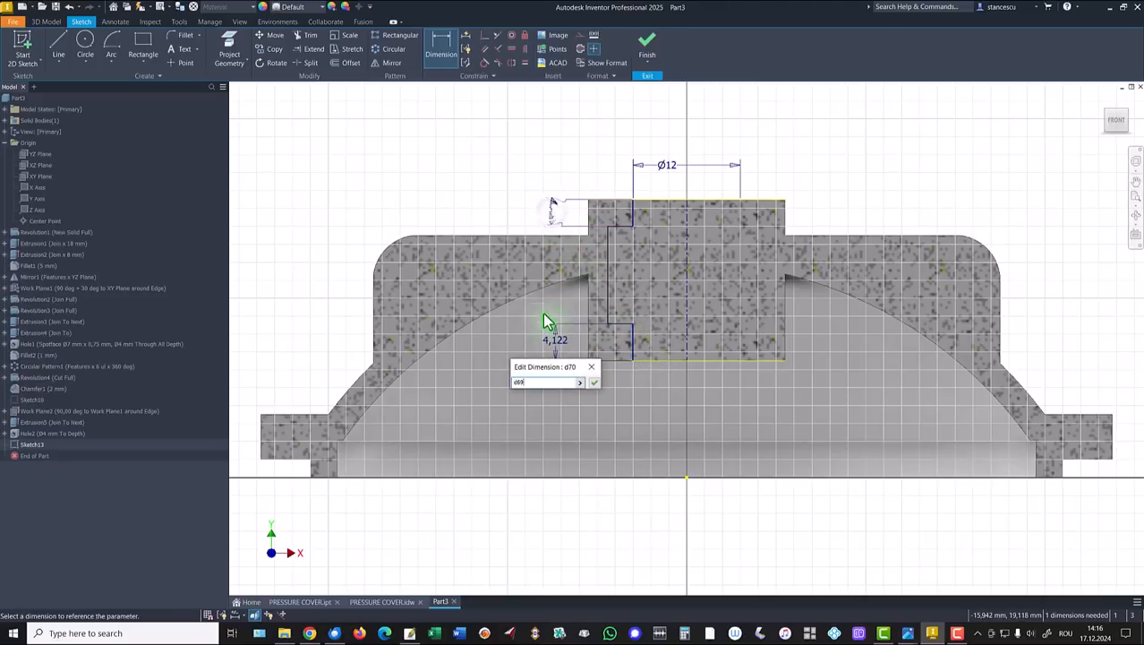
left_click(593, 383)
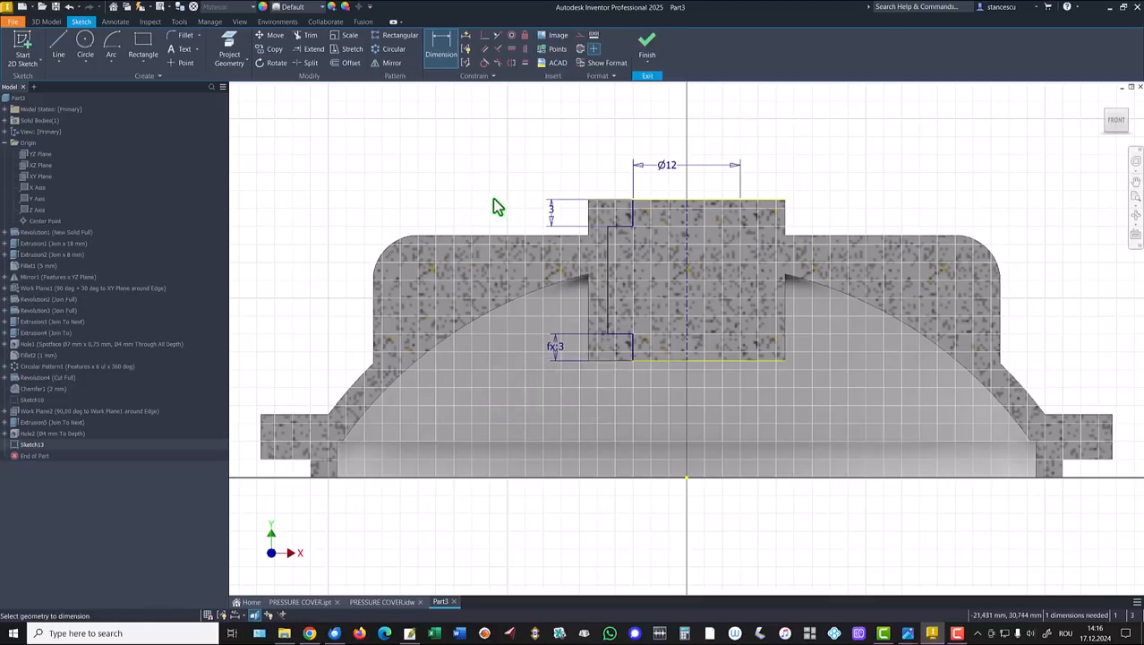
Step: Dimension the middle recess of the bore profile as a 16 mm diameter about the centerline
key("Escape")
left_click(446, 44)
left_click(613, 267)
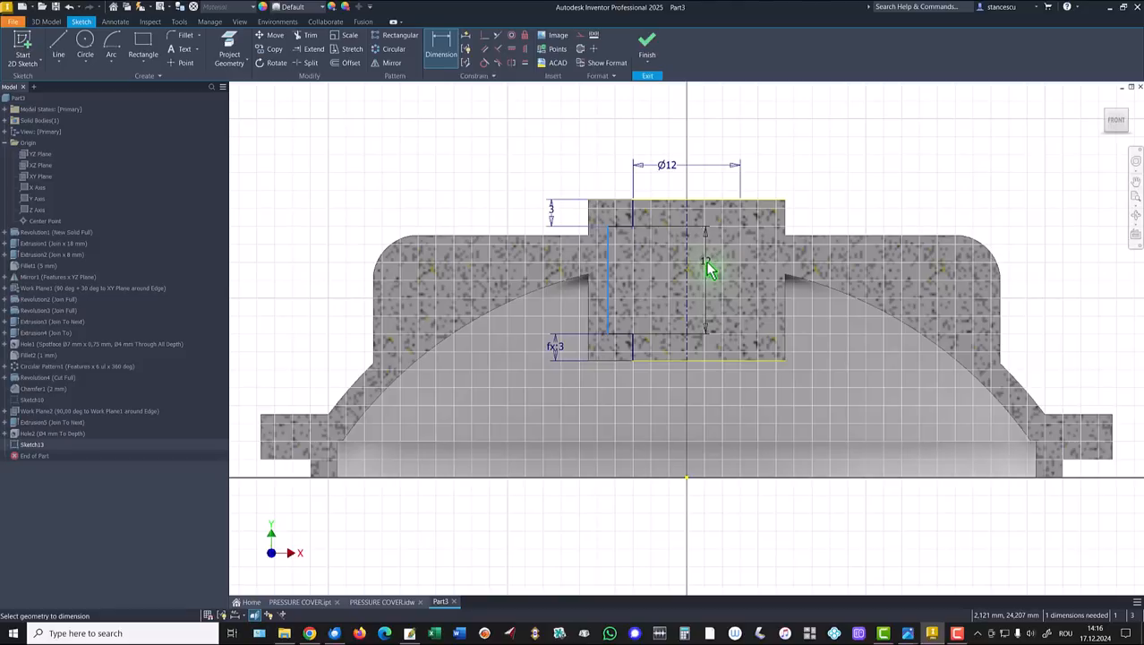
left_click(685, 268)
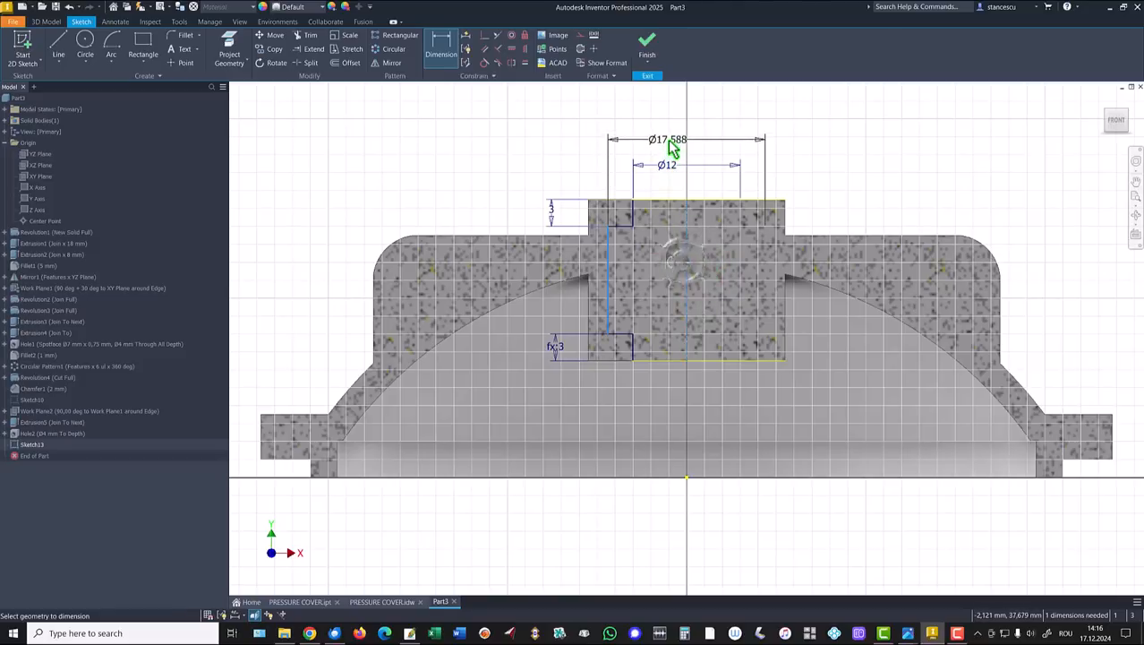
left_click(667, 141)
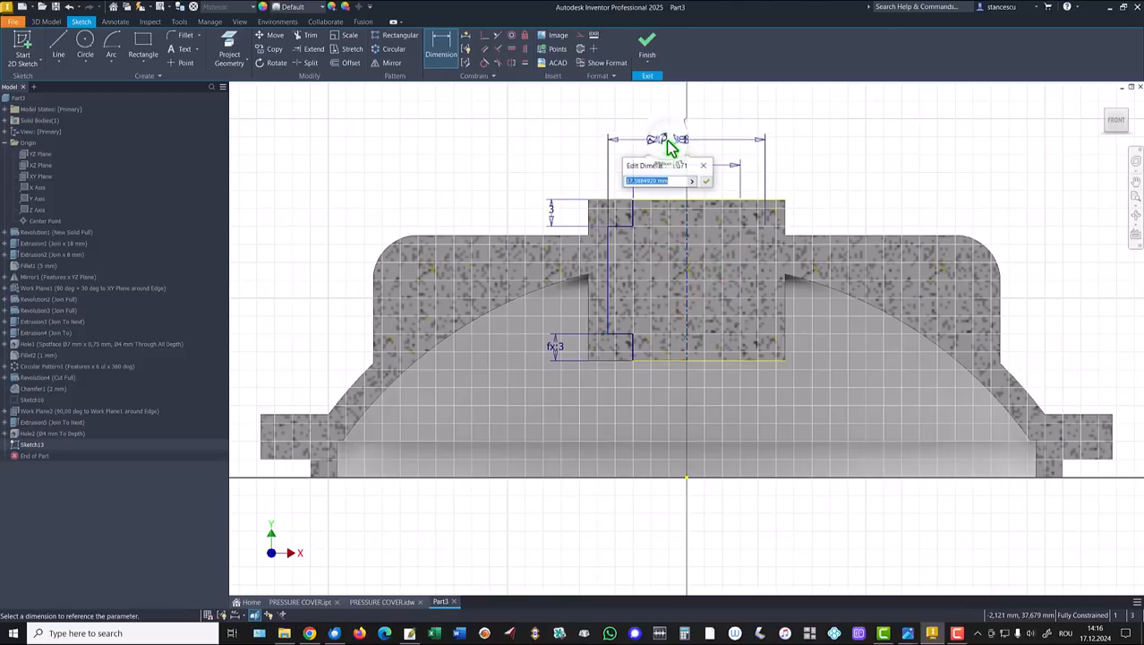
key("Return")
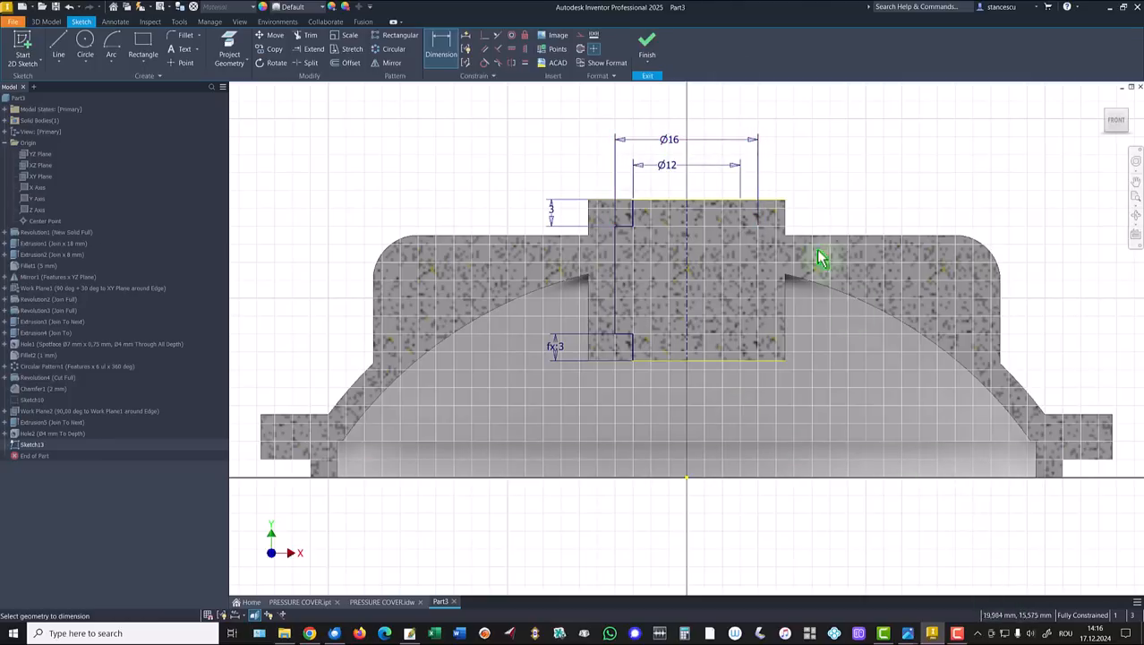
Step: Finish the sketch and revolve the bore profile 360° as a cut through the central boss
left_click(646, 45)
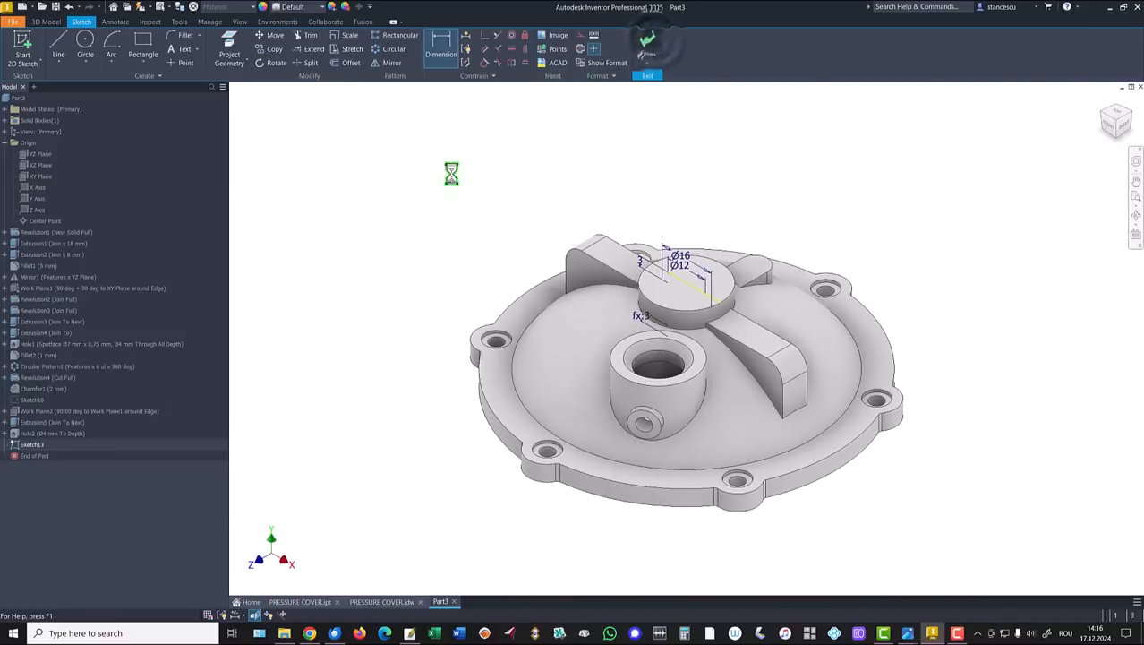
left_click(82, 48)
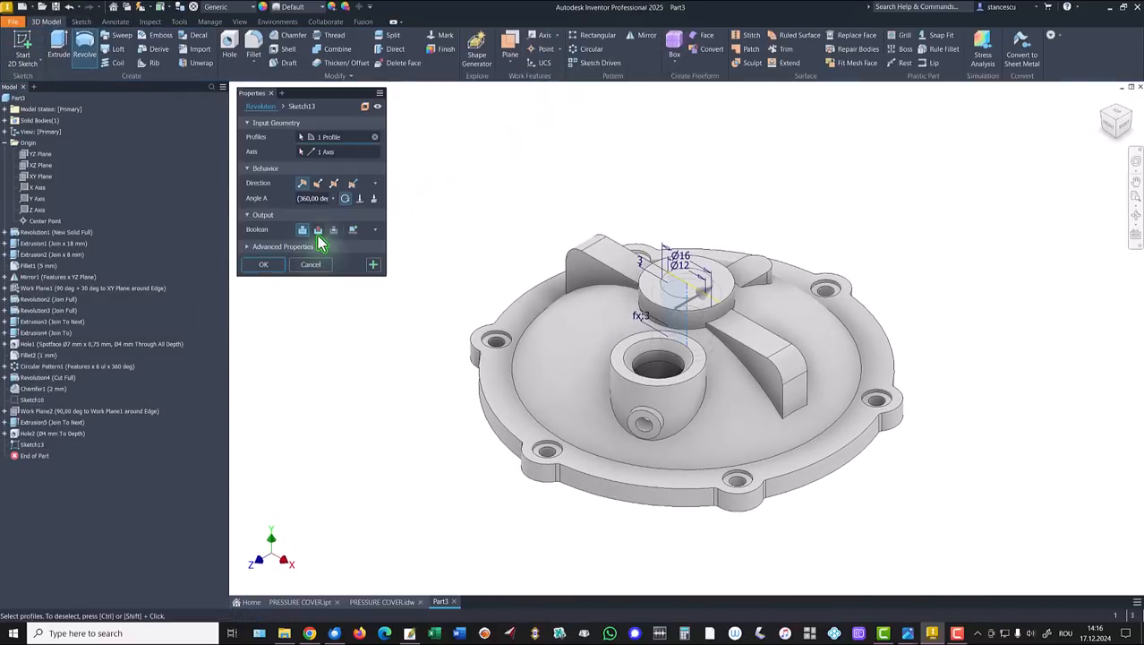
left_click(317, 231)
left_click(269, 265)
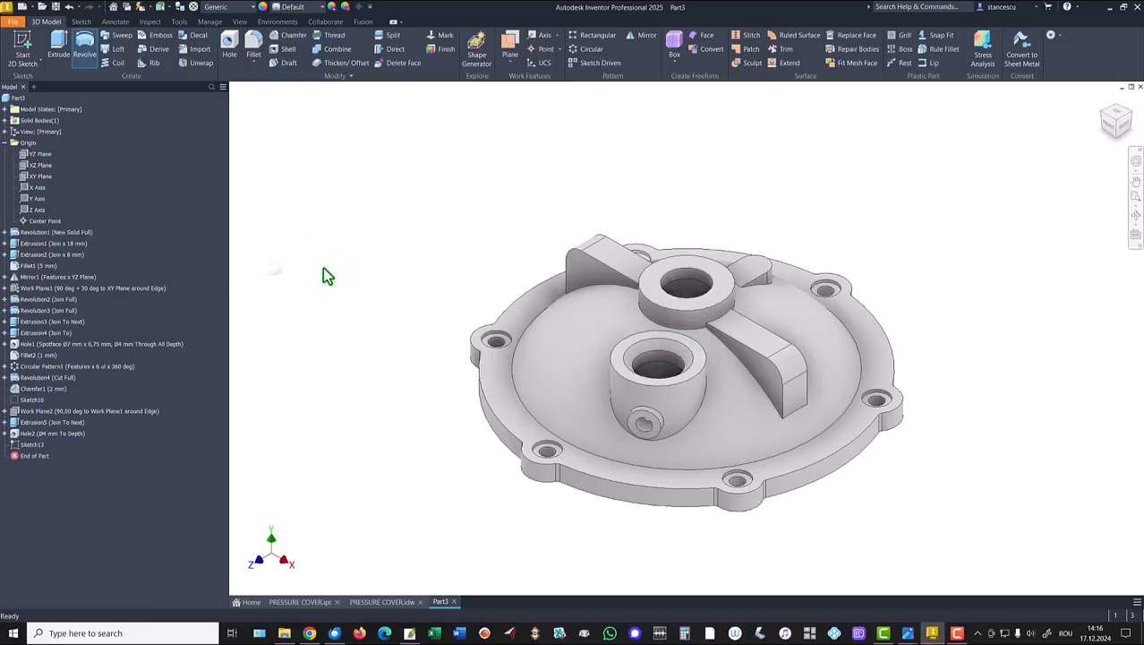
key("F6")
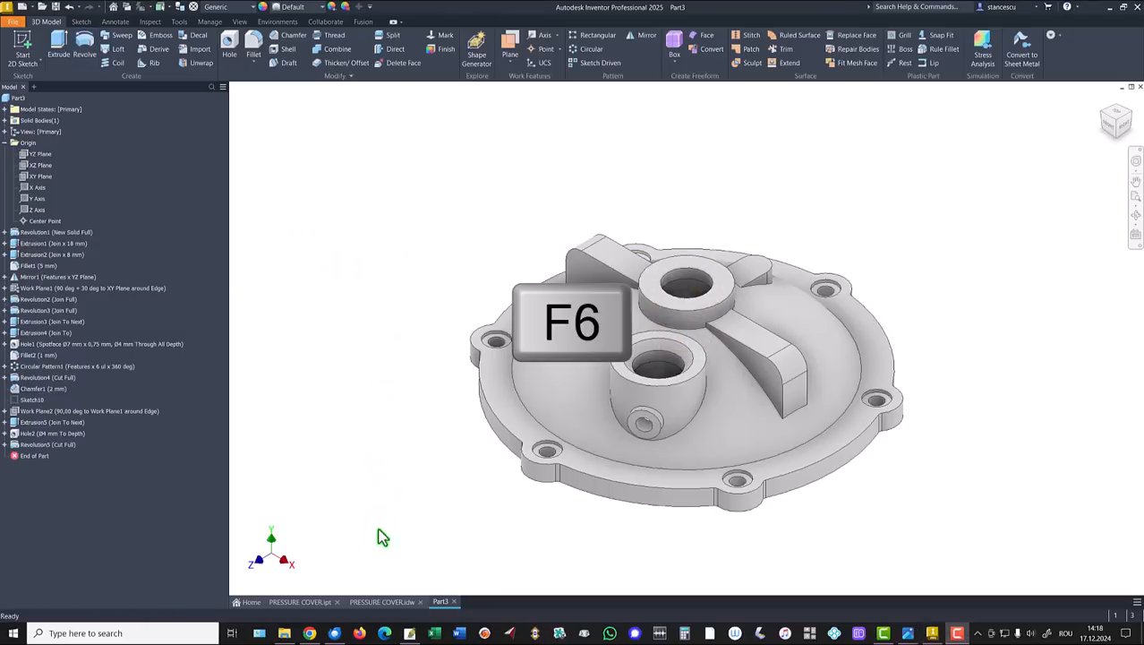
Step: Examine the PRESSURE COVER drawing's note on undimensioned fillets and the fillet radii in section A-A
left_click(401, 602)
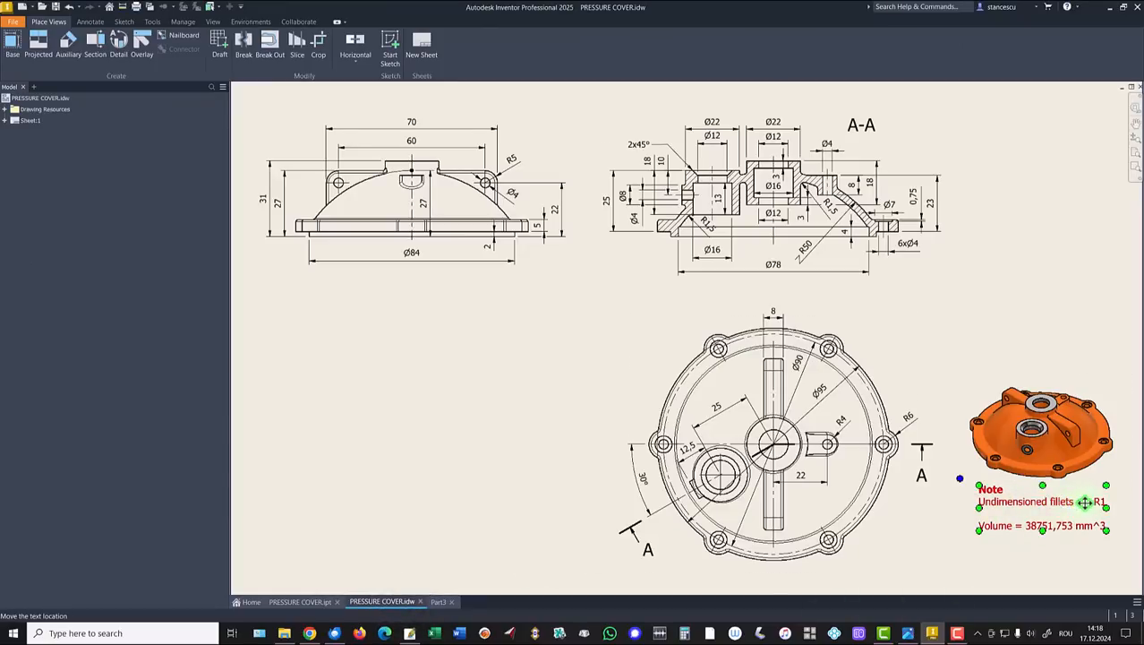
scroll(866, 219, "up", 4)
scroll(867, 222, "up", 2)
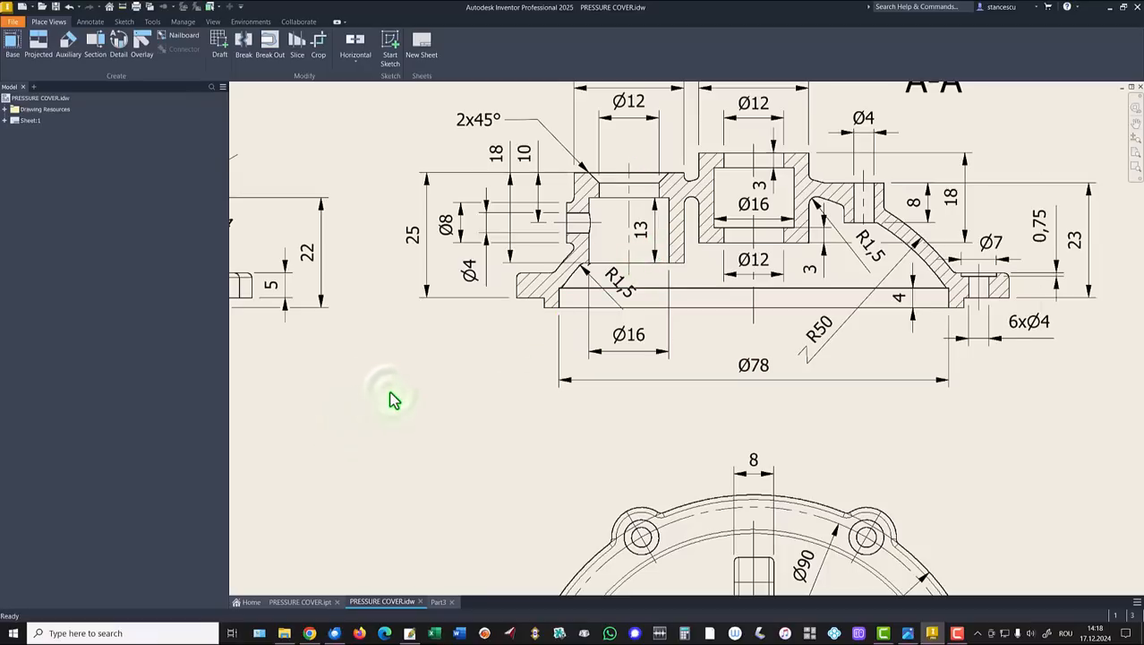
key("Home")
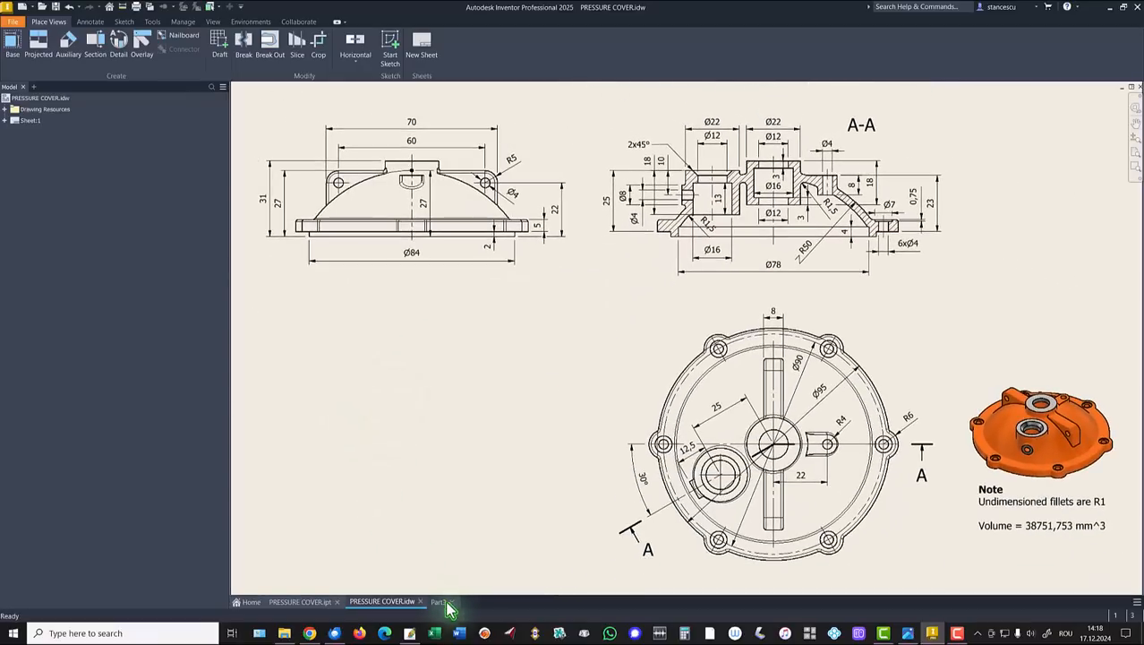
Step: In Part3, fillet the edges where the central and offset bosses meet the dome's inner surface with a 1.5 mm radius
left_click(436, 601)
mouse_move(370, 335)
middle_mouse_down("shift")
mouse_move(439, 409)
mouse_move(620, 426)
mouse_move(822, 376)
mouse_move(783, 322)
middle_mouse_up("shift")
left_click(784, 321)
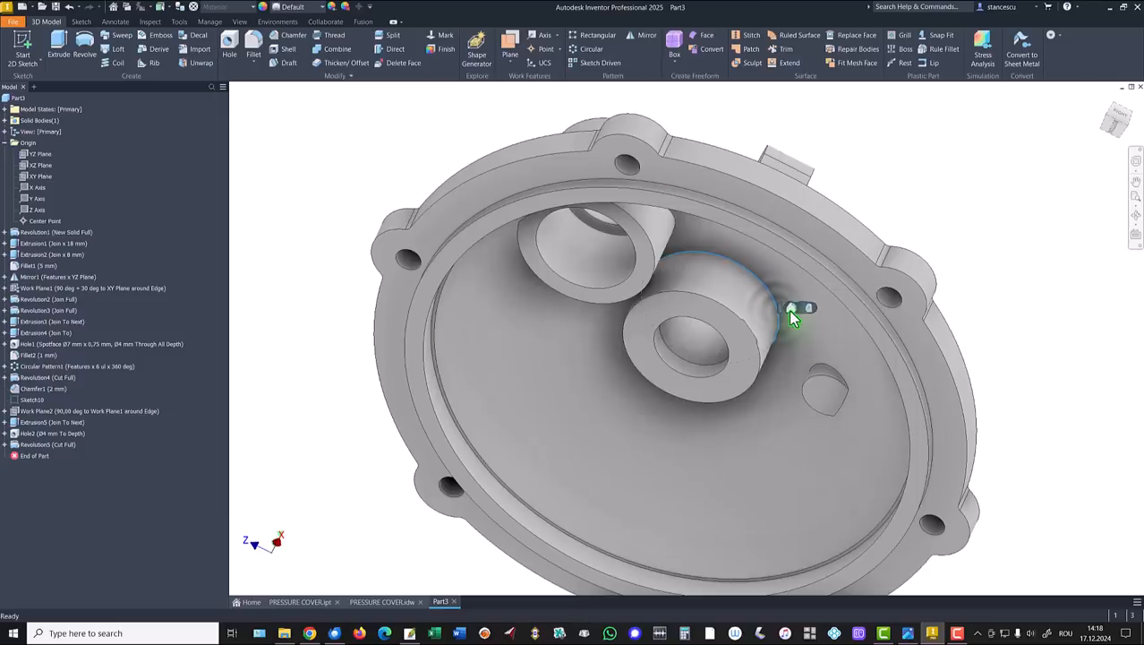
left_click(793, 308)
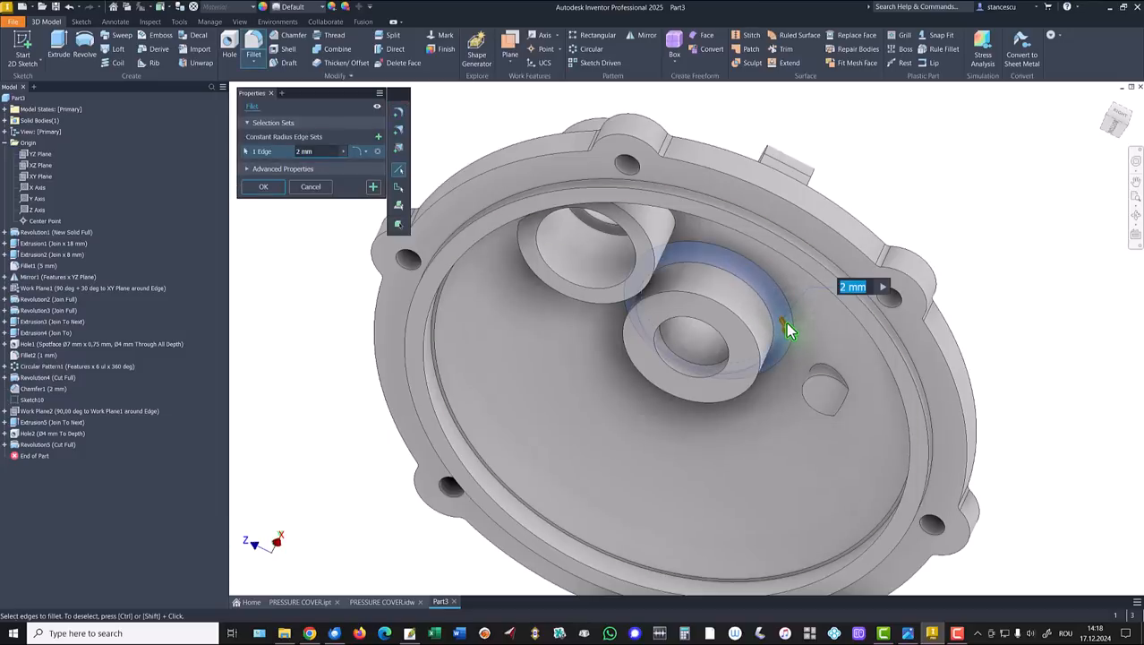
middle_click_drag(788, 330, 579, 394, "shift")
left_click(670, 285)
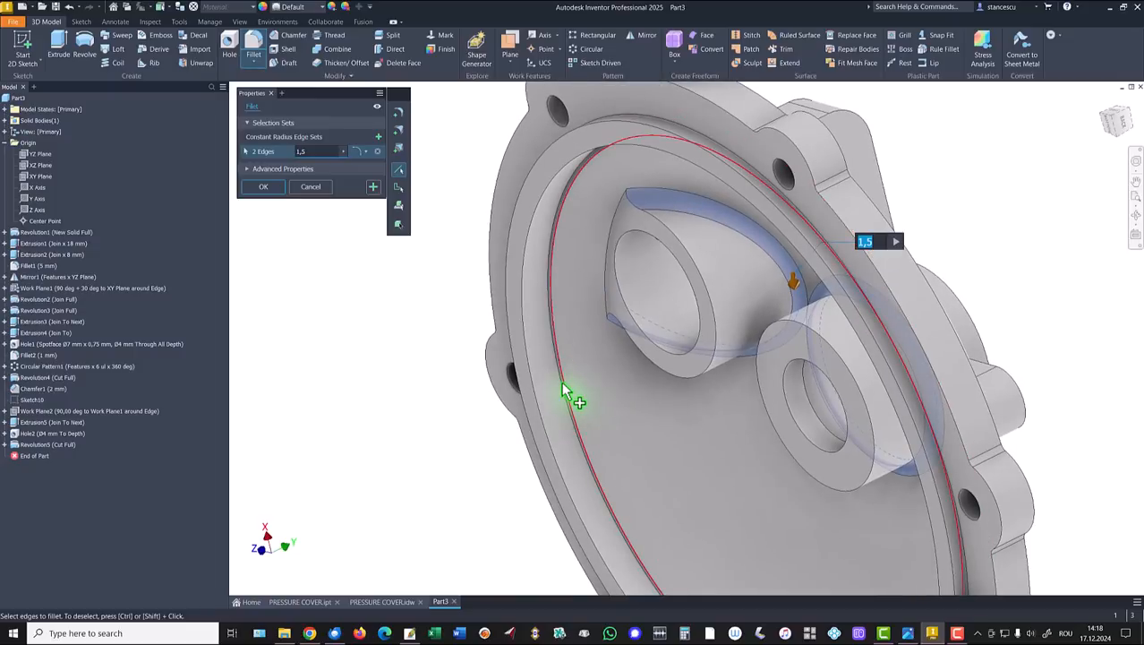
middle_click_drag(577, 373, 577, 308, "shift")
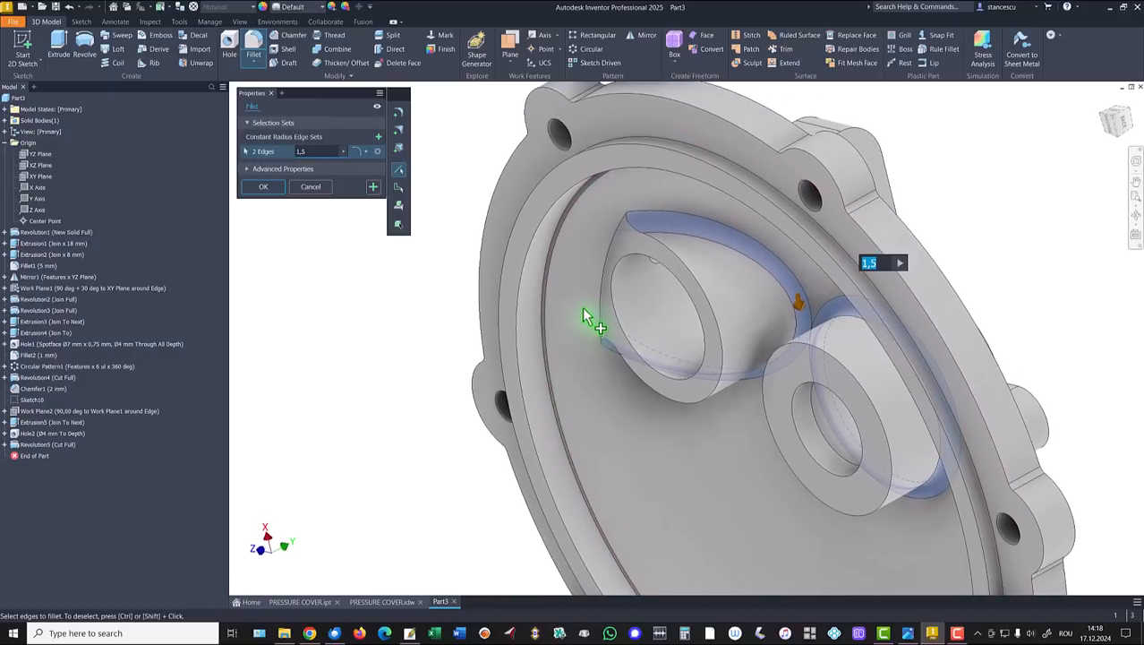
left_click(602, 303)
middle_click_drag(590, 389, 618, 349, "shift")
left_click(373, 188)
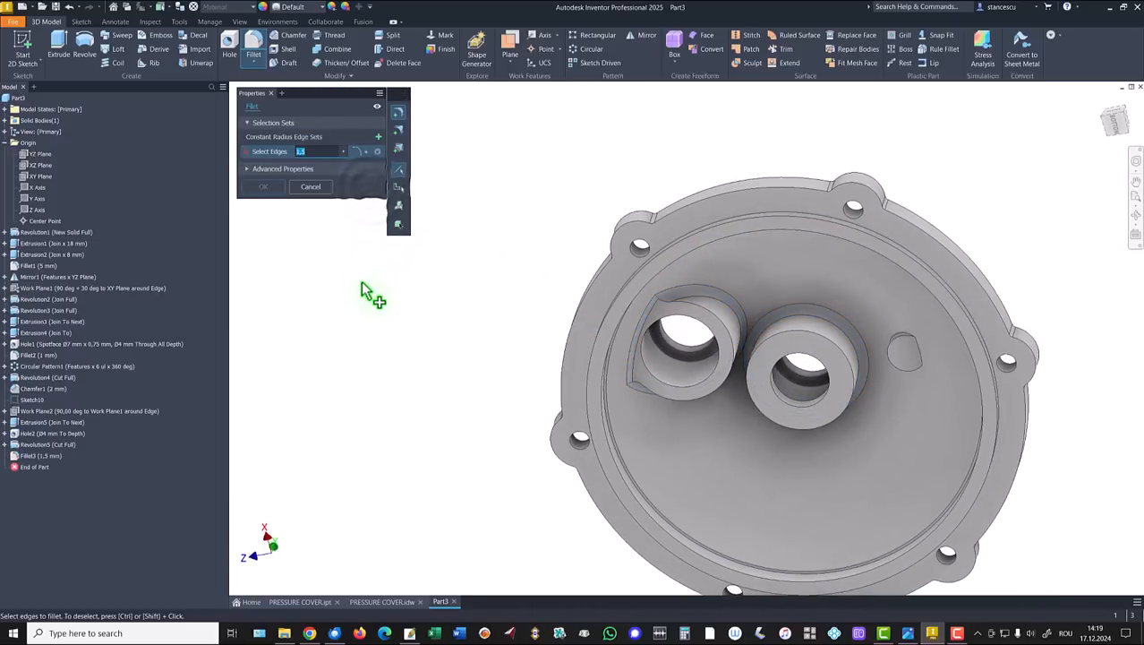
Step: Select the base edges of the small rounded pad, the side boss and the offset boss on the dome's outside for a 1 mm fillet
middle_click_drag(403, 320, 869, 450, "shift")
scroll(862, 439, "down", 2)
left_click(863, 446)
middle_click_drag(797, 472, 595, 362, "shift")
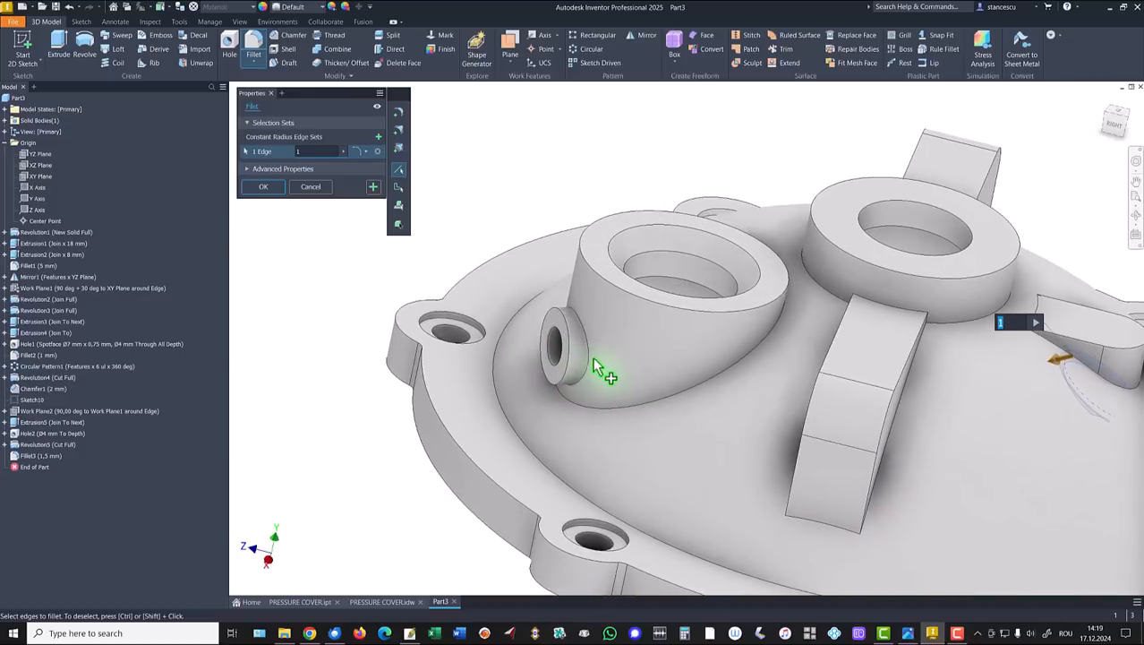
left_click(591, 367)
middle_click_drag(659, 408, 1066, 425, "shift")
left_click(703, 387)
left_click(1065, 425)
middle_click_drag(957, 422, 843, 437, "shift")
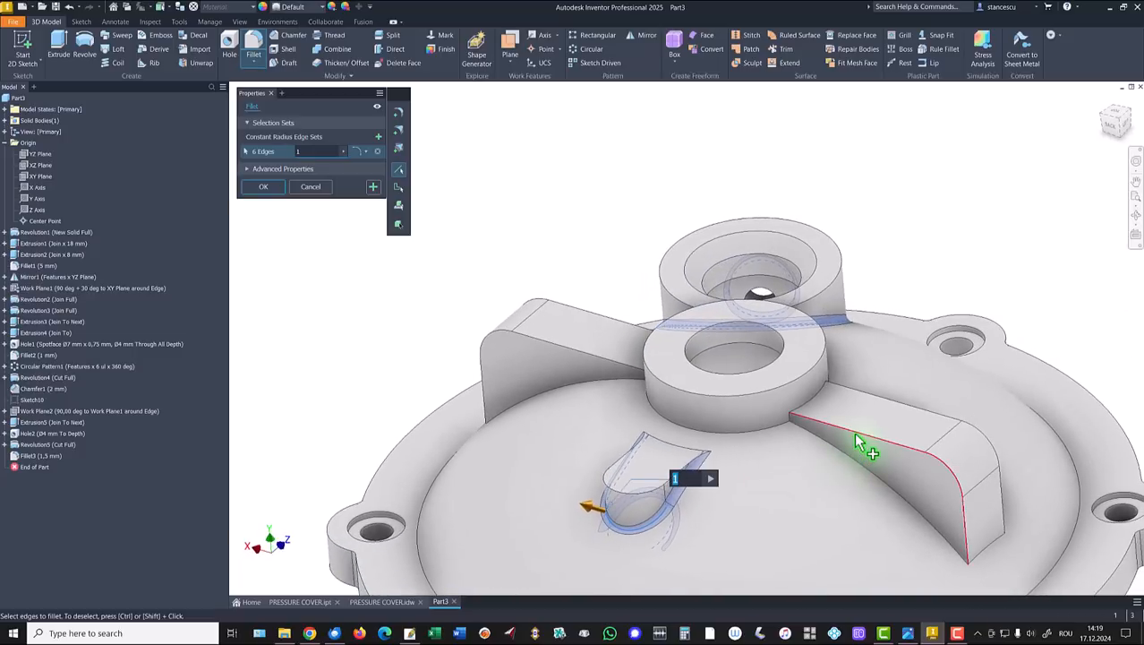
Step: Add the long outer edges of both ribs to the 1 mm fillet, apply it and continue with a new fillet
left_click(855, 442)
left_click(882, 401)
middle_click_drag(860, 408, 705, 421, "shift")
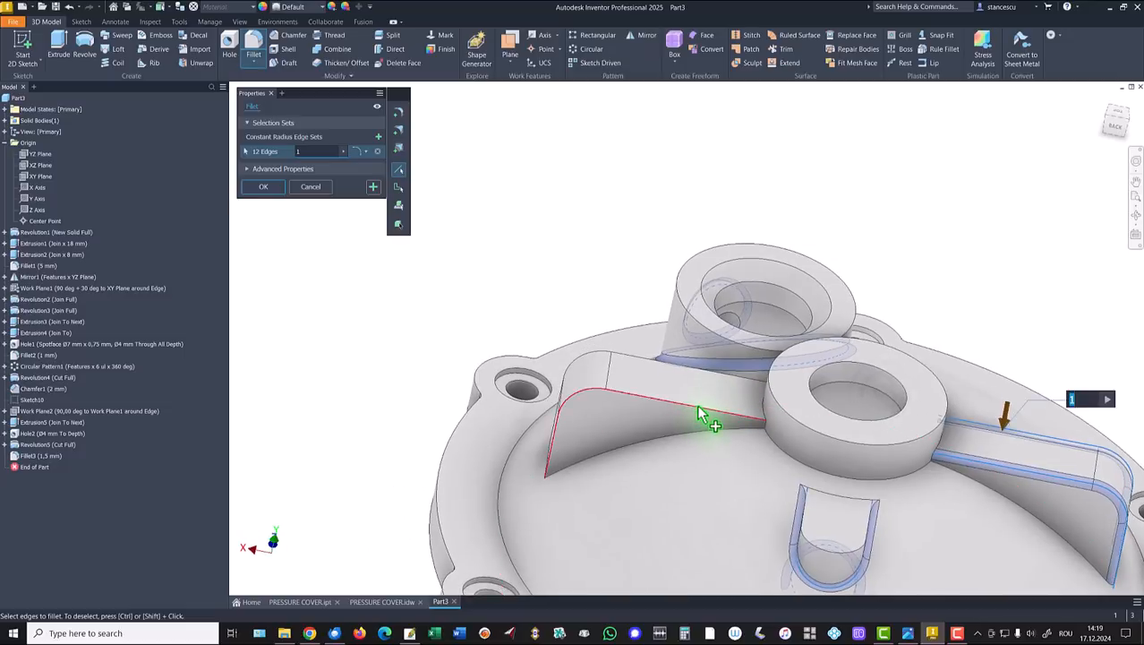
left_click(703, 415)
left_click(638, 353)
middle_click_drag(505, 332, 341, 216, "shift")
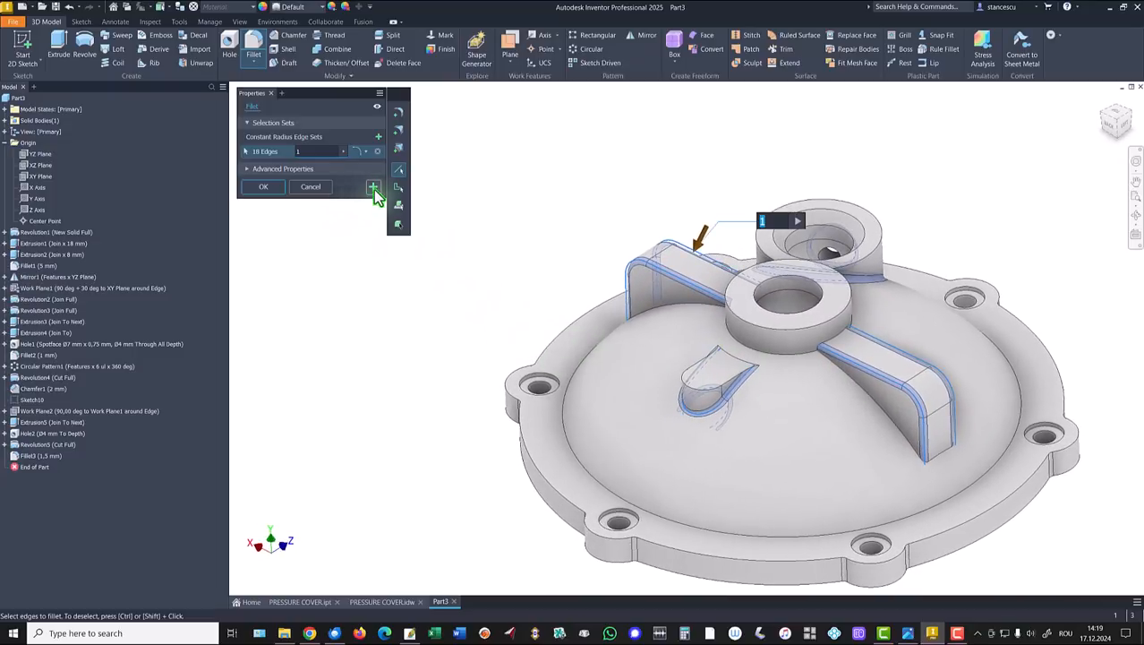
left_click(373, 187)
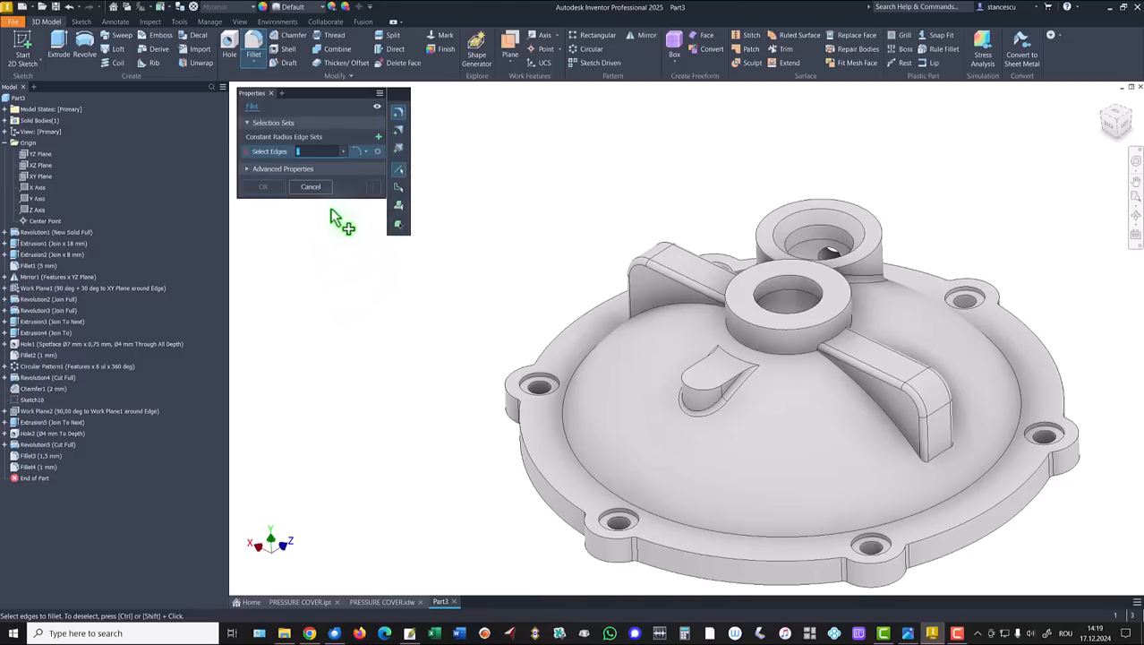
Step: Select the dome's outer rim edge and the edges where both ribs meet the dome and central boss for a 1 mm fillet
middle_click_drag(465, 385, 575, 442, "shift")
left_click(575, 445)
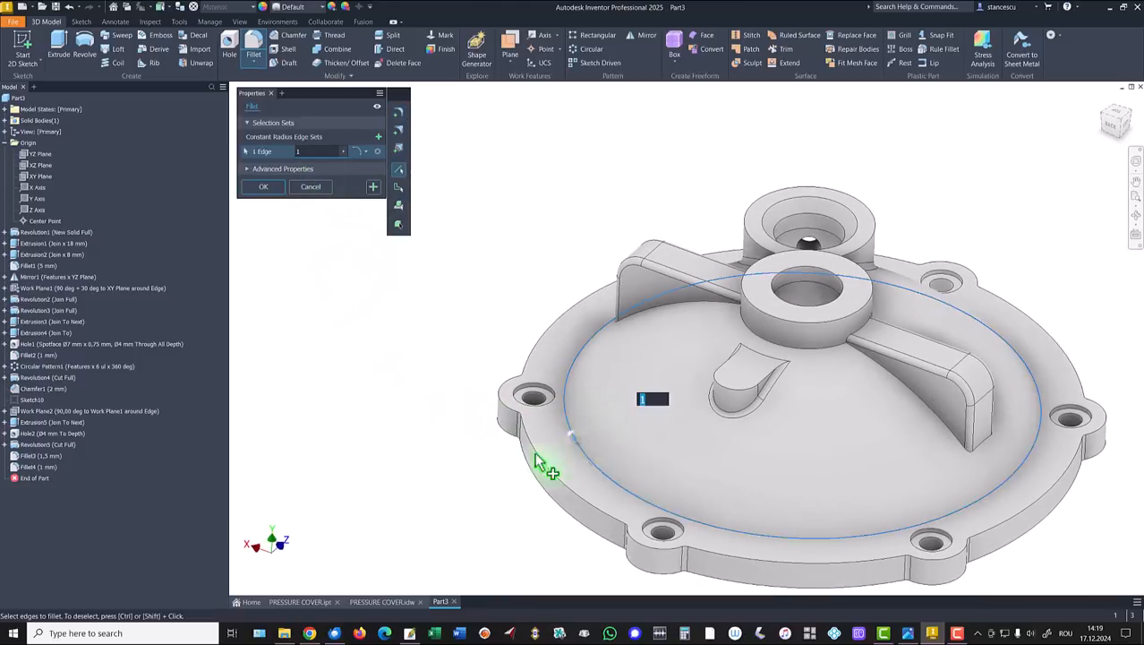
middle_click_drag(459, 497, 672, 317, "shift")
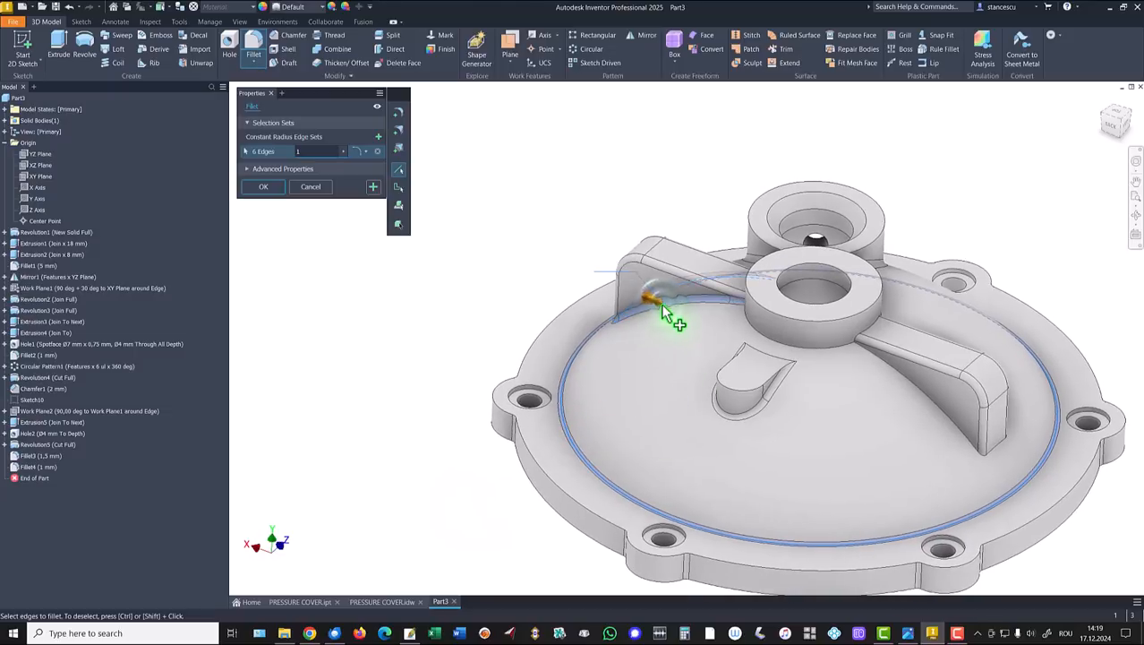
left_click(668, 317)
left_click(940, 416)
middle_click_drag(822, 422, 902, 367, "shift")
left_click(902, 367)
middle_click_drag(858, 403, 842, 376, "shift")
left_click(842, 374)
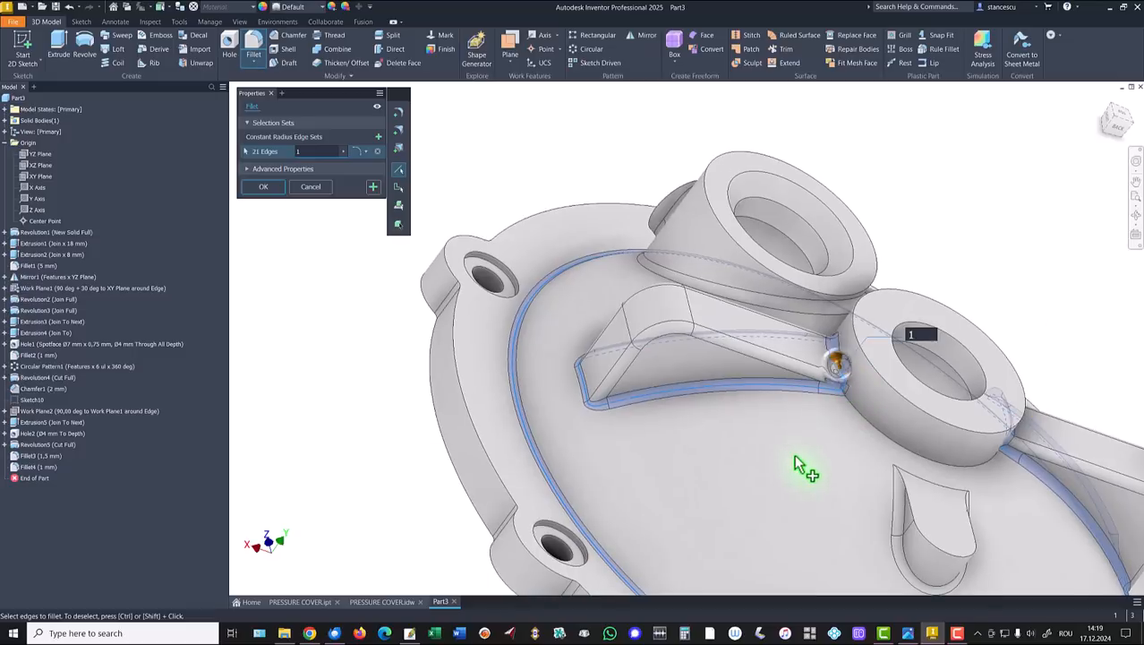
Step: Try to include the edge at the base of the central boss in the 1 mm fillet
left_click(866, 429)
middle_click_drag(830, 455, 857, 445, "shift")
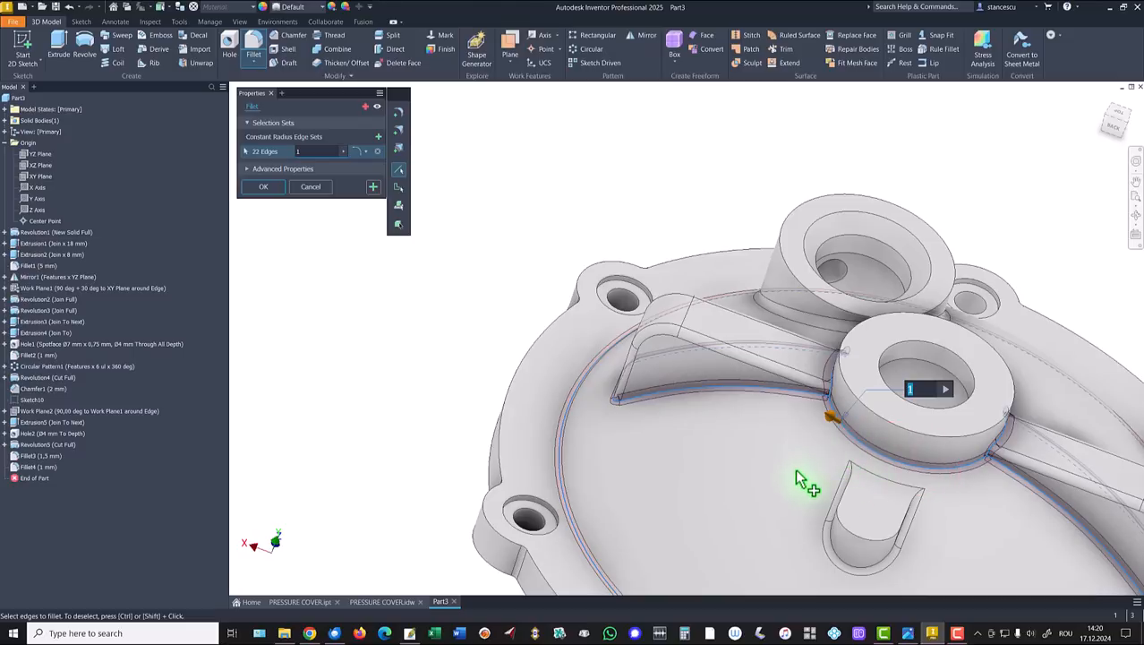
left_click(860, 447, "ctrl")
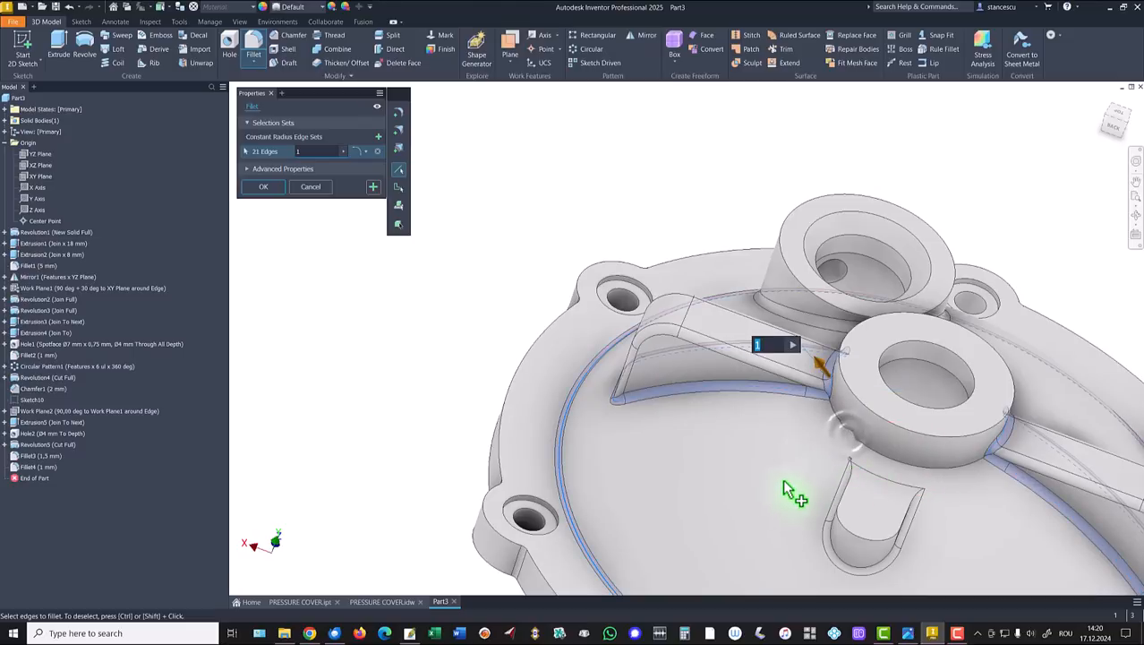
Step: Apply the 1 mm fillet to the selected dome rim and rib base edges
middle_click_drag(733, 455, 306, 263, "shift")
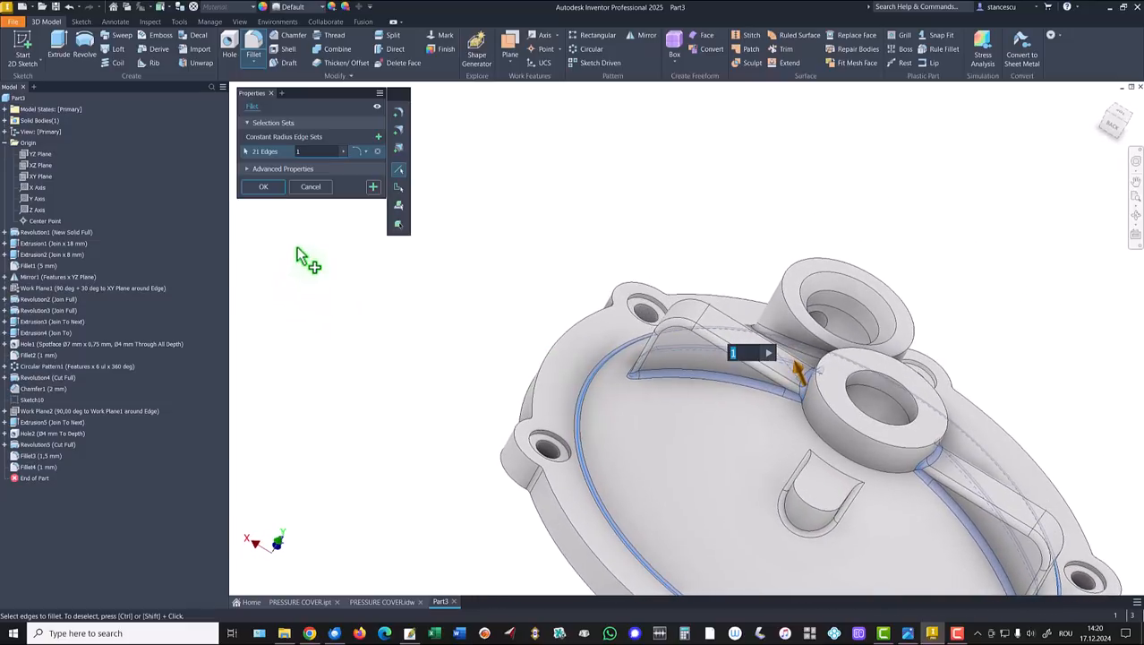
left_click(271, 186)
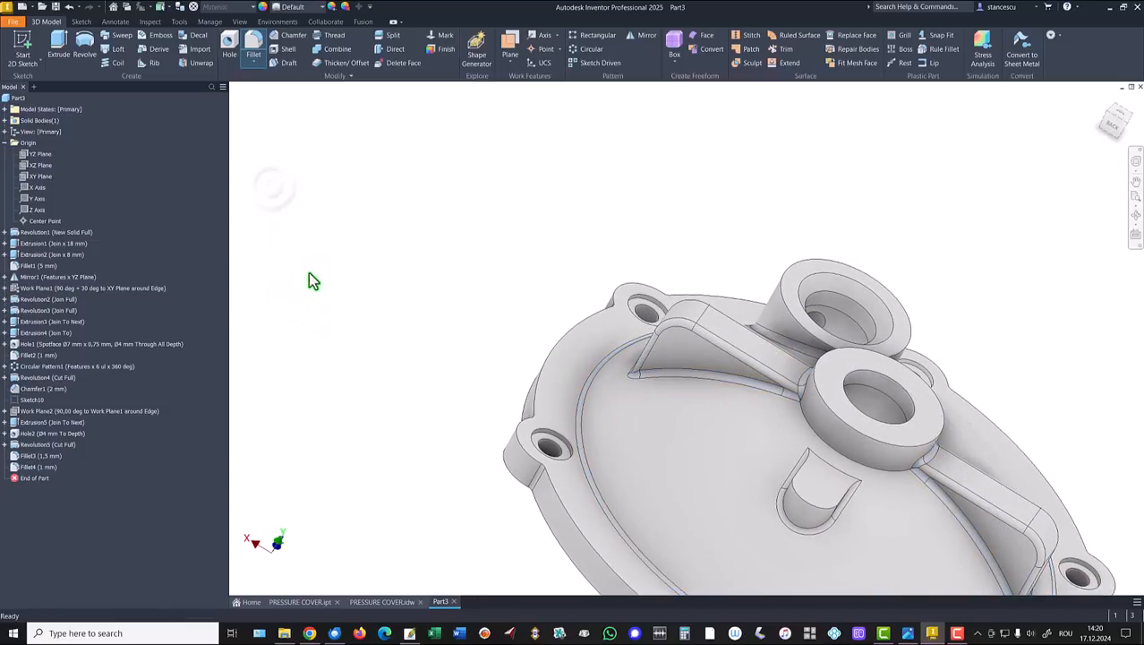
Step: Try to fillet the edge at the base of the central boss separately with a 2 mm radius
middle_click_drag(722, 417, 788, 422, "shift")
left_click(810, 418)
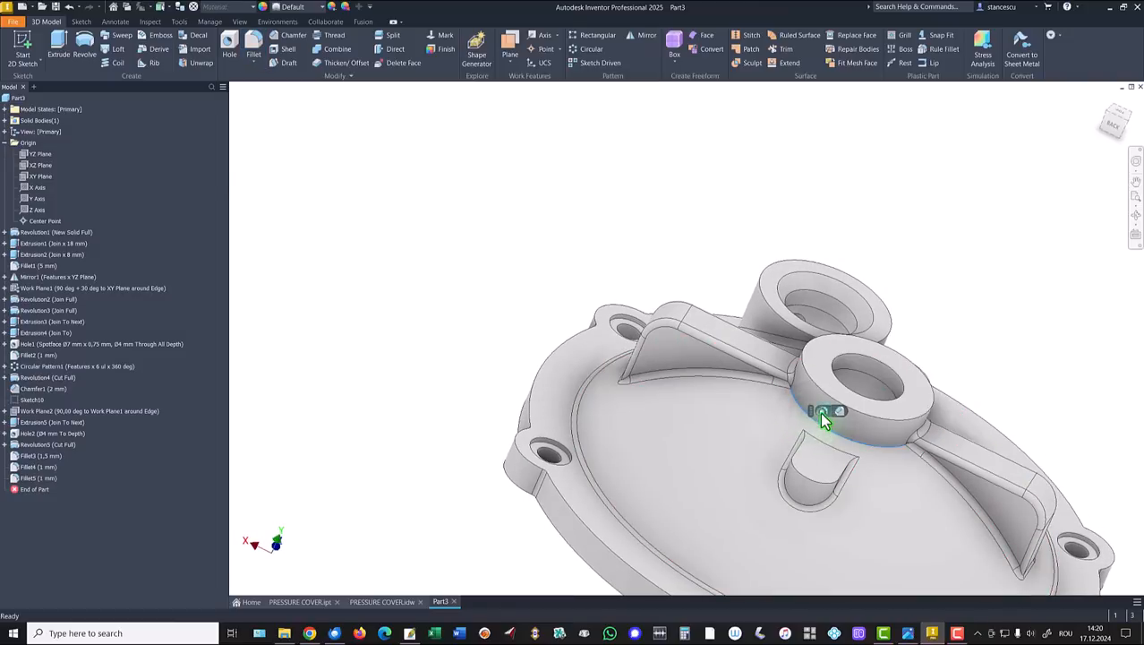
left_click(822, 412)
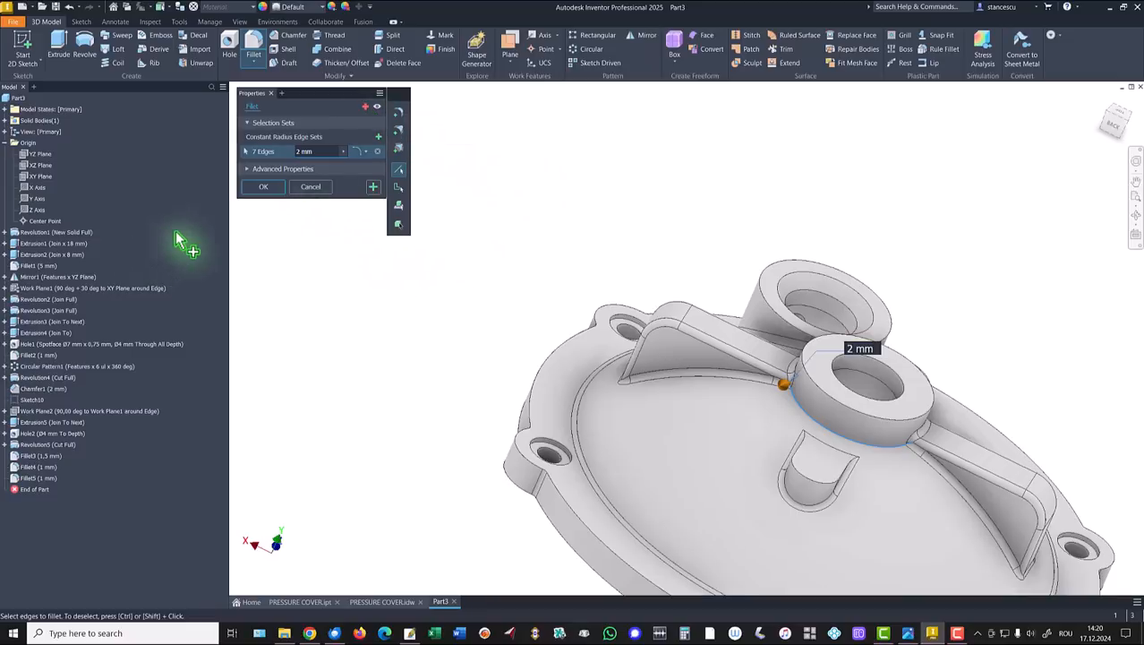
left_click(263, 187)
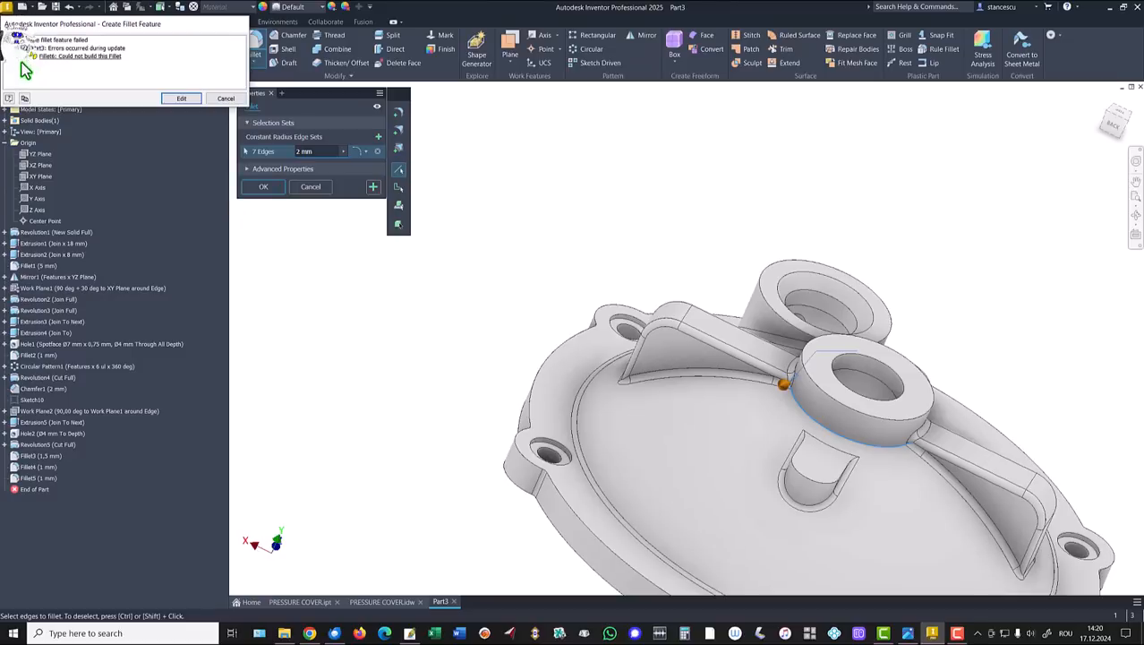
left_click(26, 56)
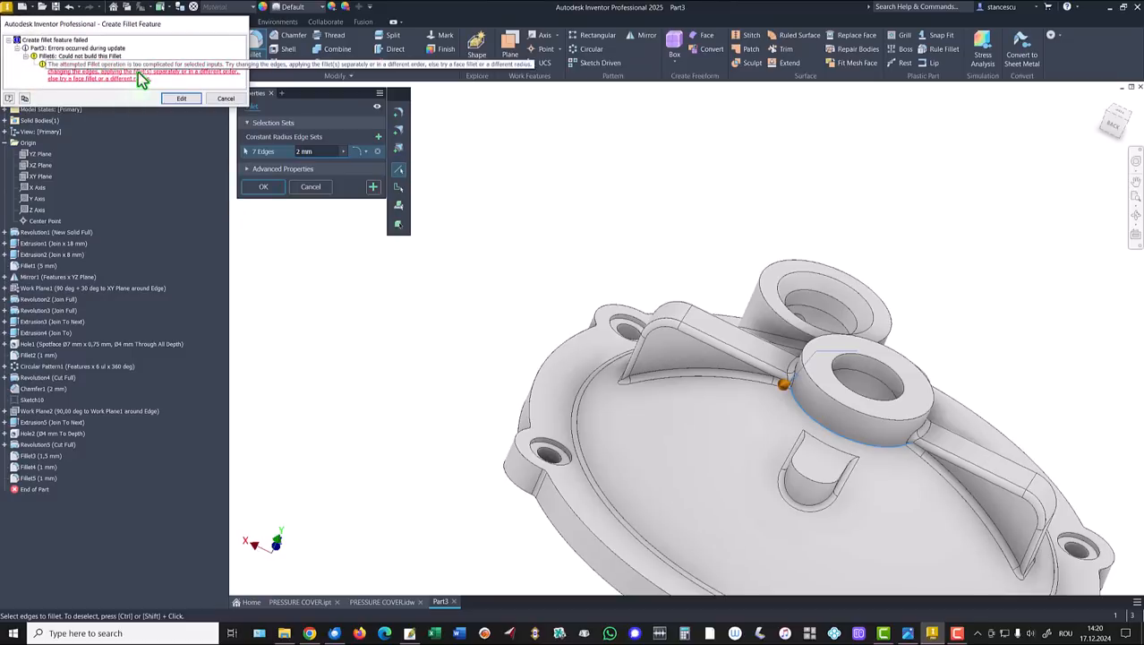
left_click(225, 99)
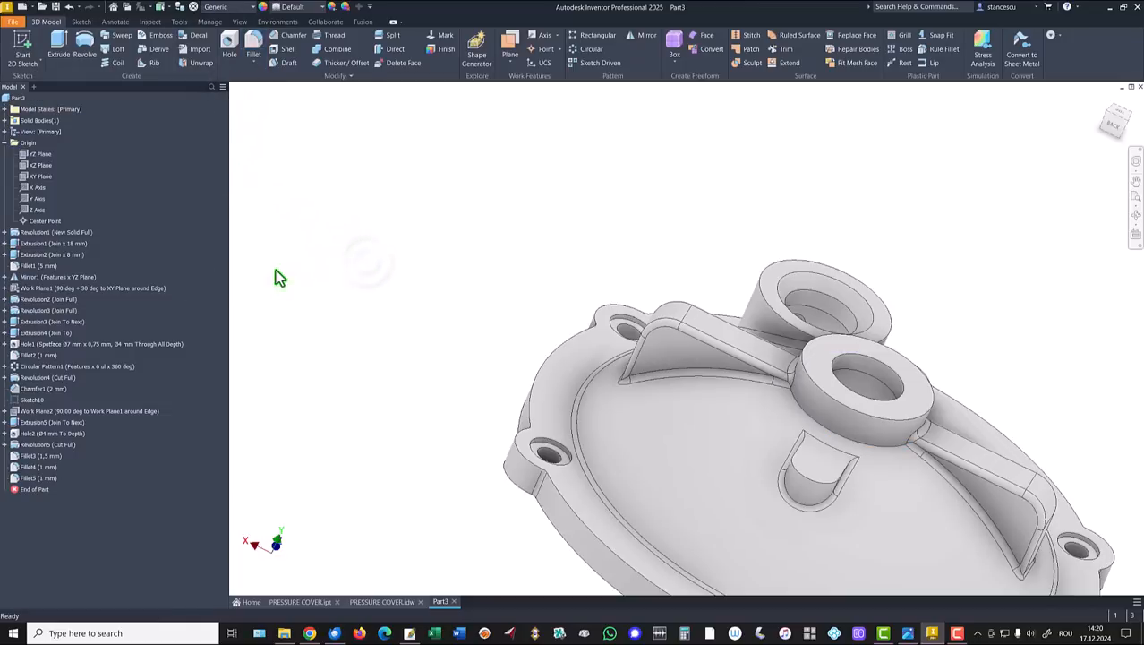
Step: Roll the model back by moving the end-of-part marker directly below Revolution1
left_click(22, 234)
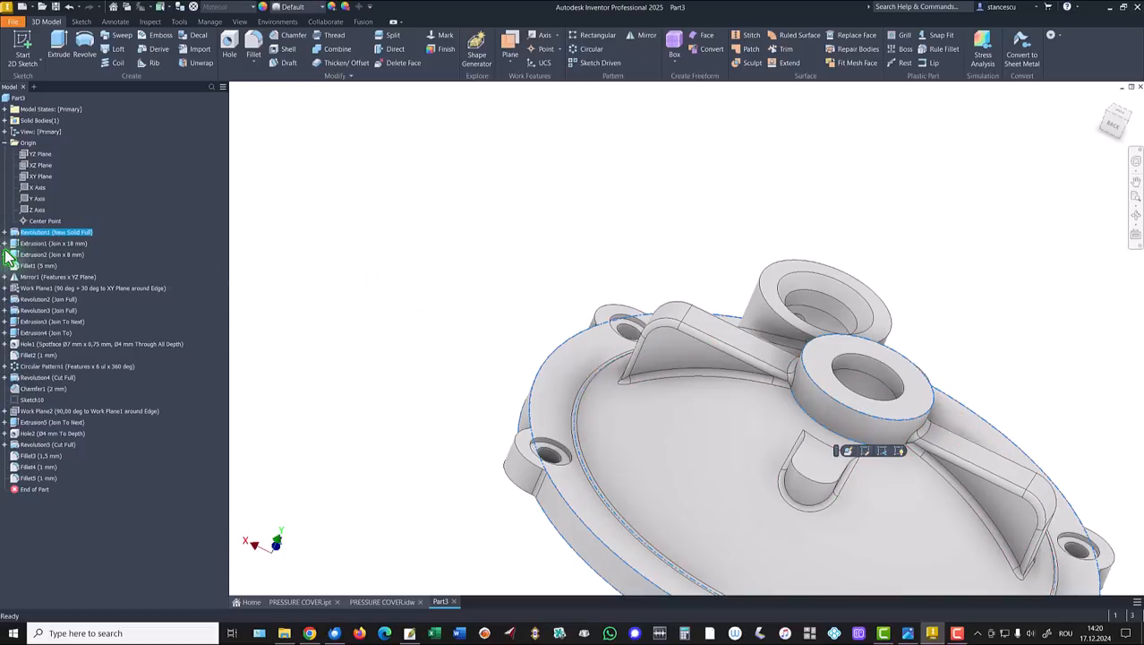
right_click(14, 242)
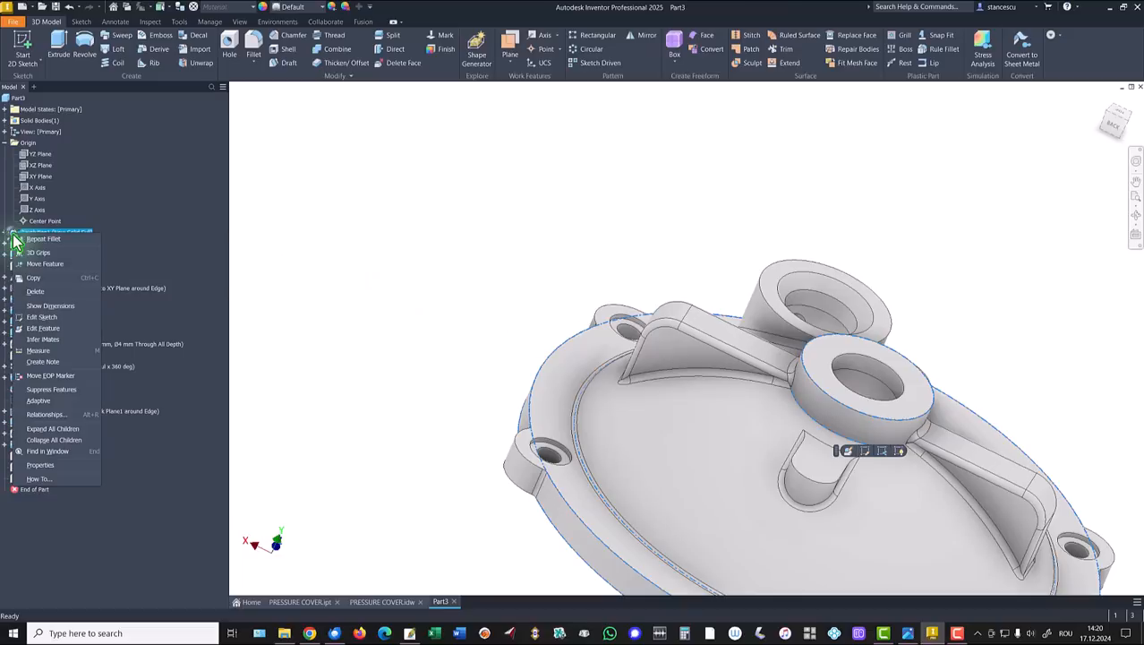
left_click(41, 377)
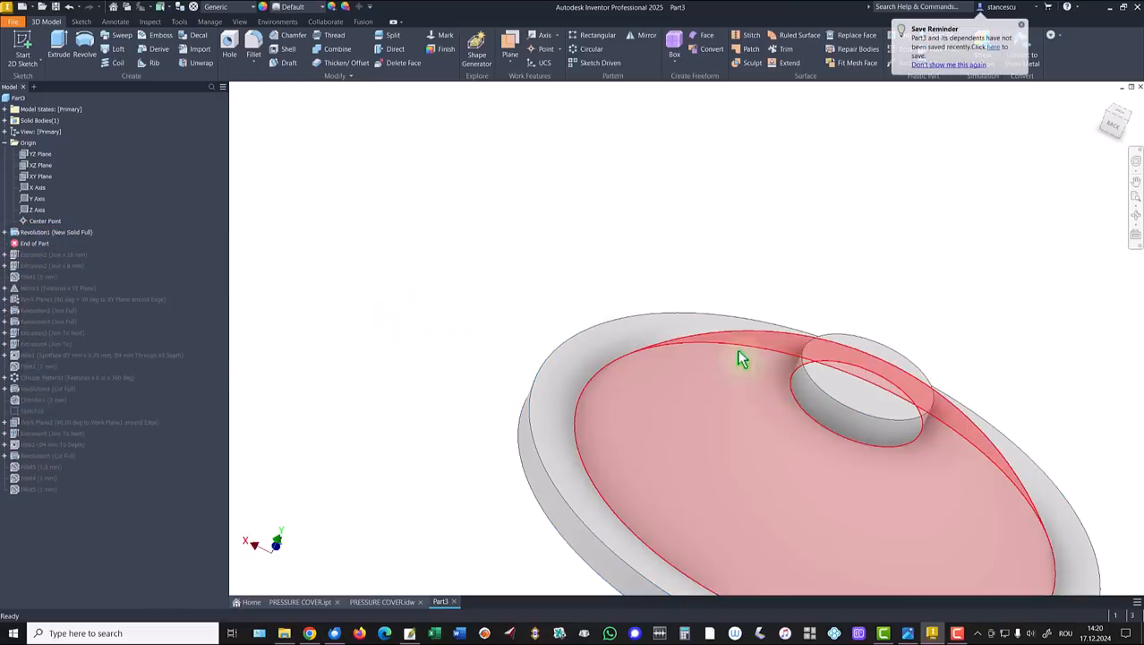
Step: Fillet the edge where the central boss meets the dome's outer surface with a 1 mm radius
middle_click_drag(680, 246, 661, 239, "shift")
key("F6")
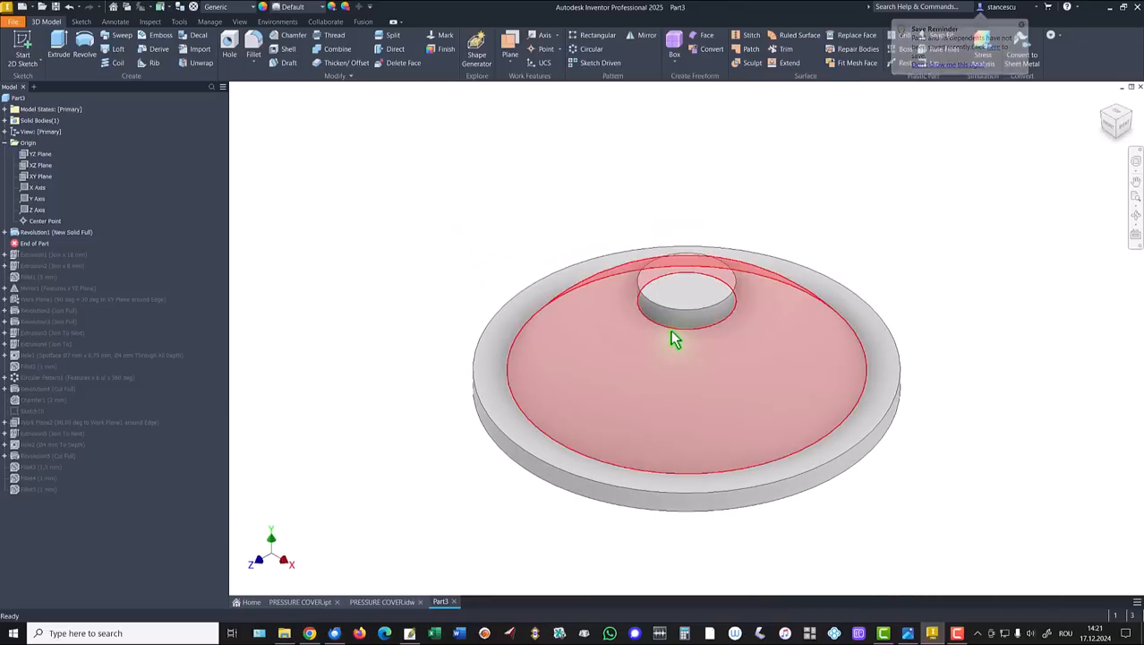
left_click(685, 322)
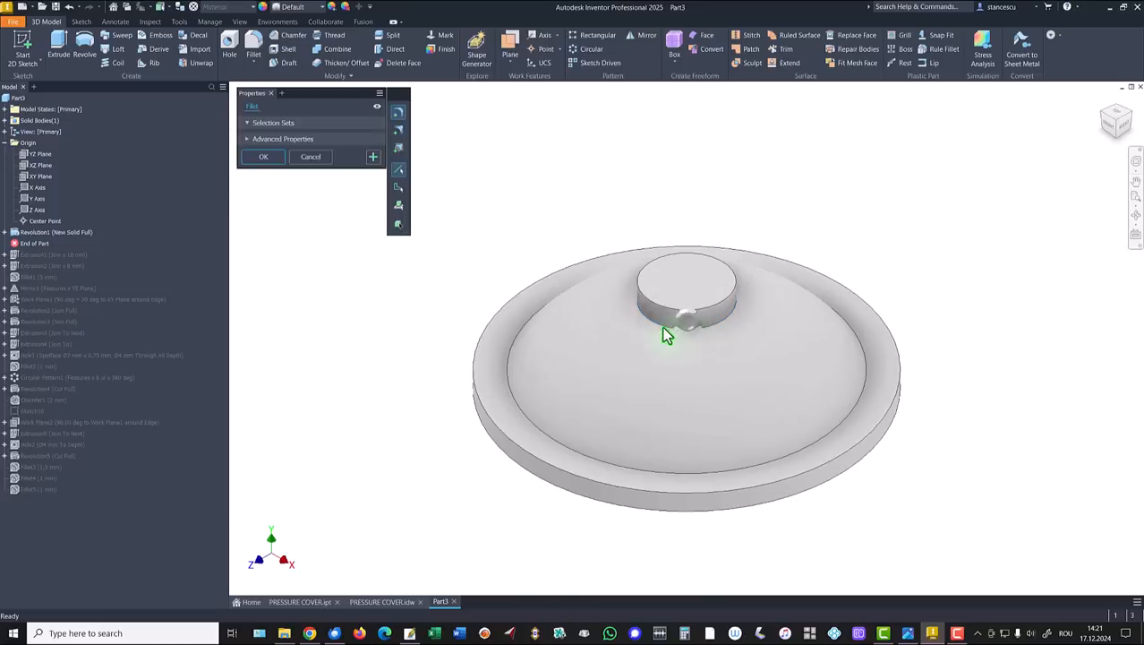
type("1")
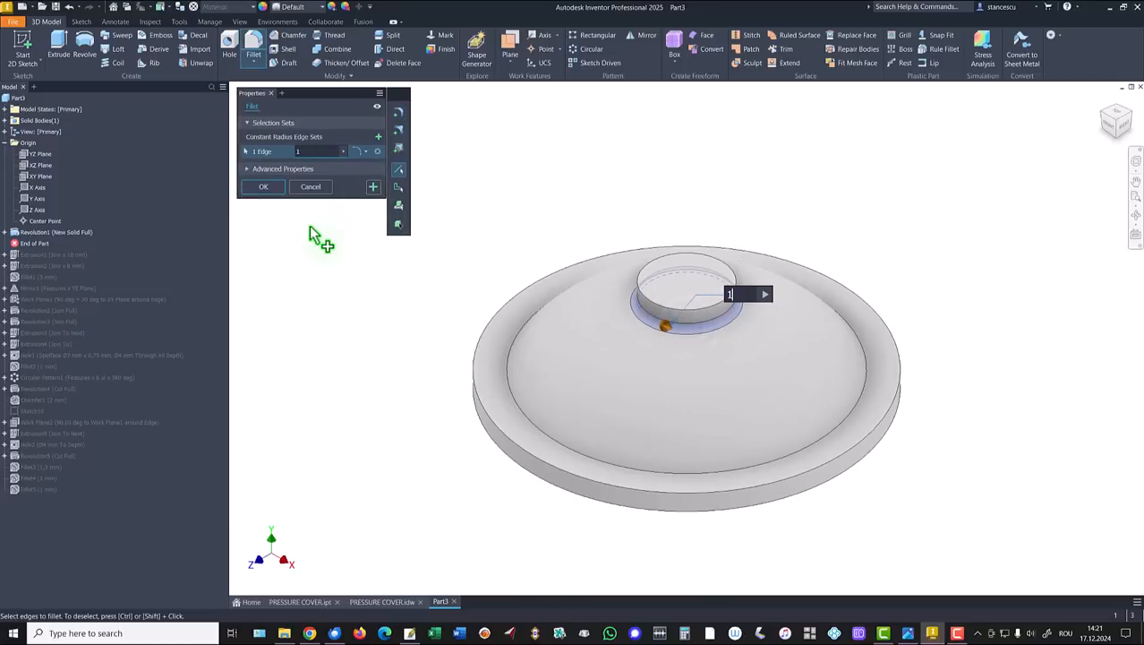
left_click(262, 188)
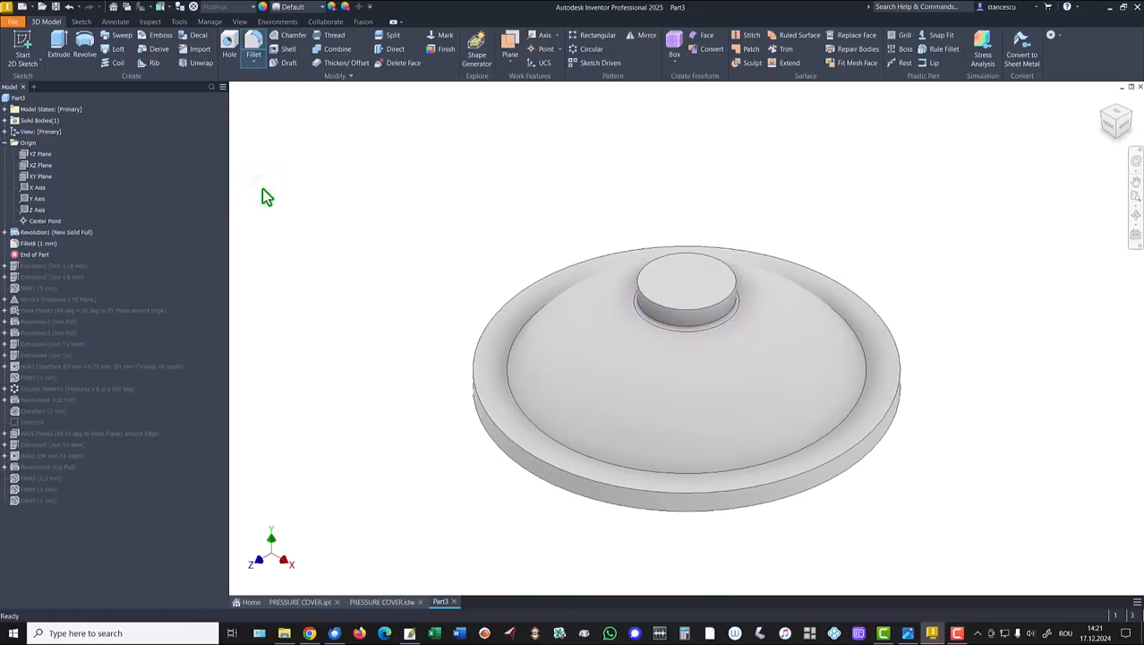
left_click(346, 160)
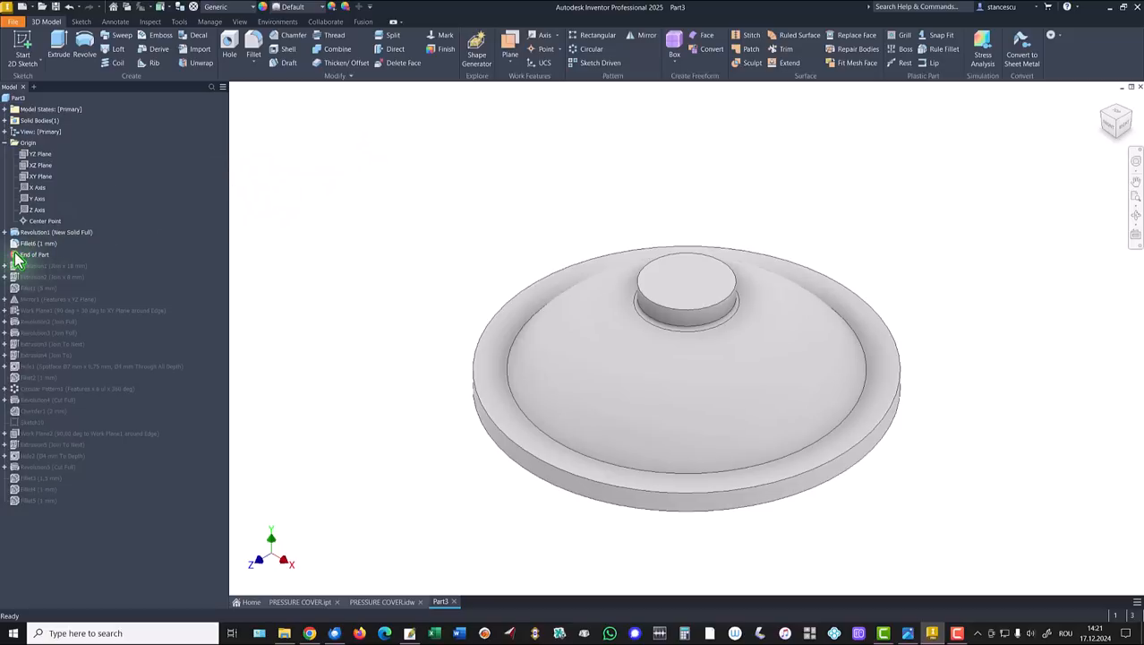
Step: Move the end-of-part marker back to the end of the feature history and collapse the Origin folder
right_click(14, 254)
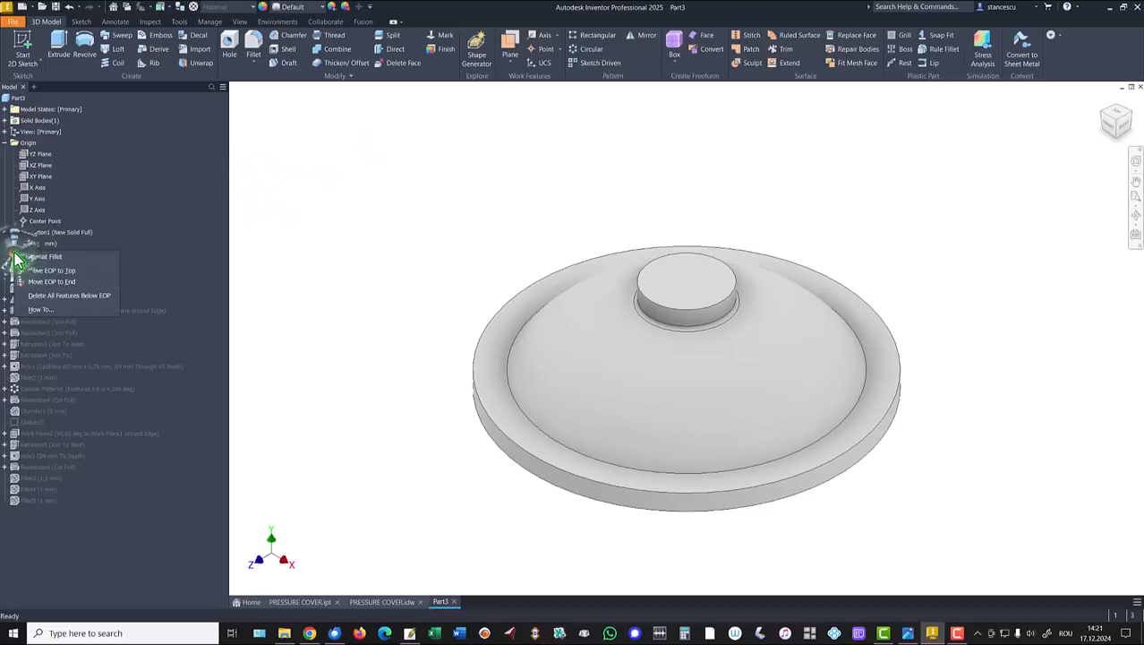
left_click(53, 282)
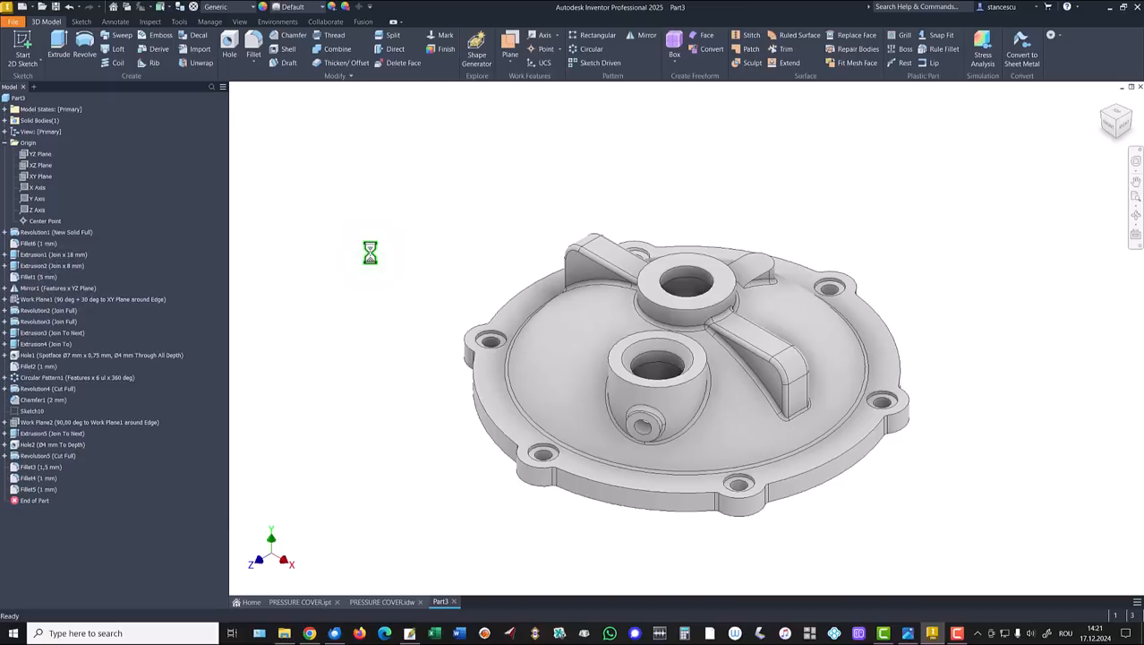
scroll(645, 308, "up", 10)
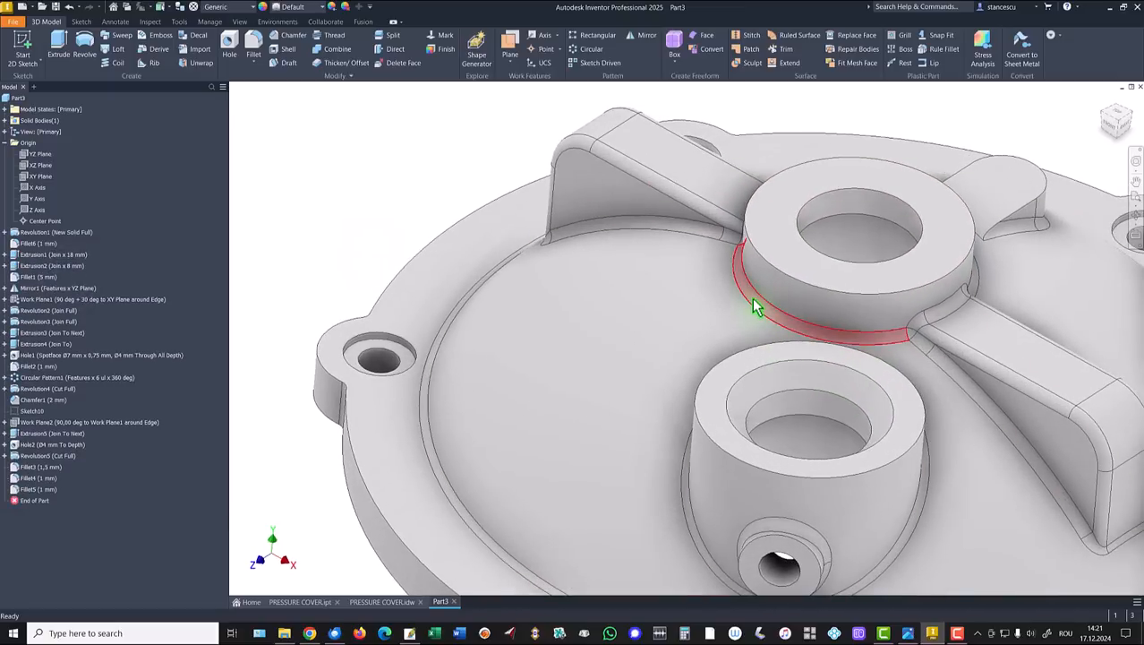
scroll(754, 308, "down", 5)
middle_click_drag(884, 341, 515, 232, "shift")
scroll(915, 320, "down", 2)
key("F6")
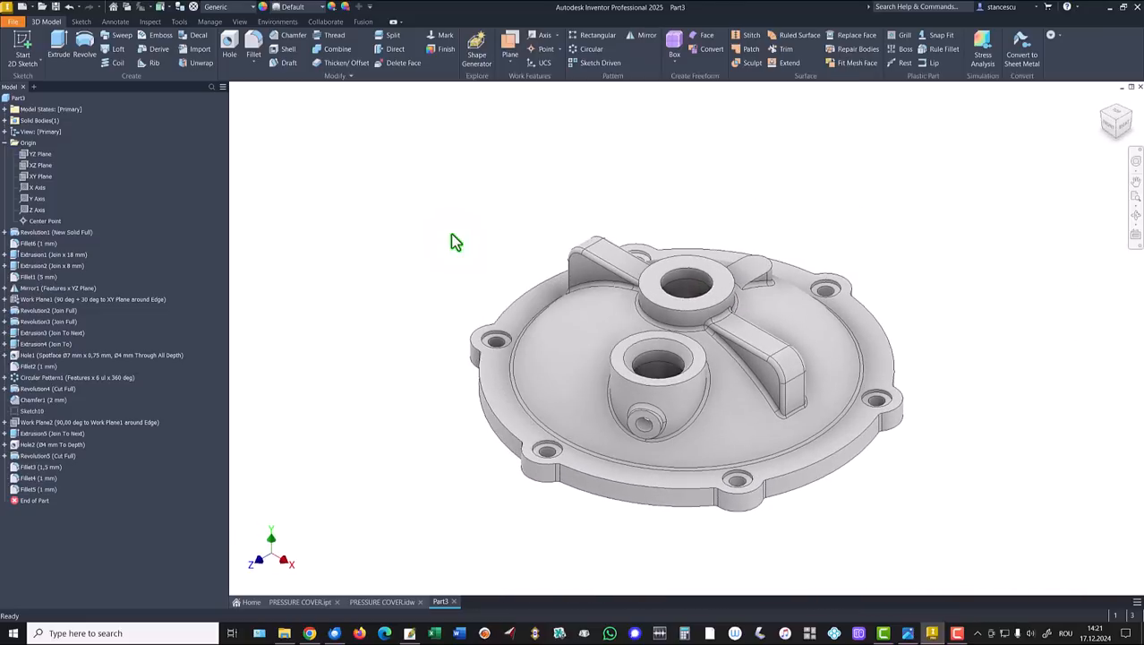
left_click(5, 143)
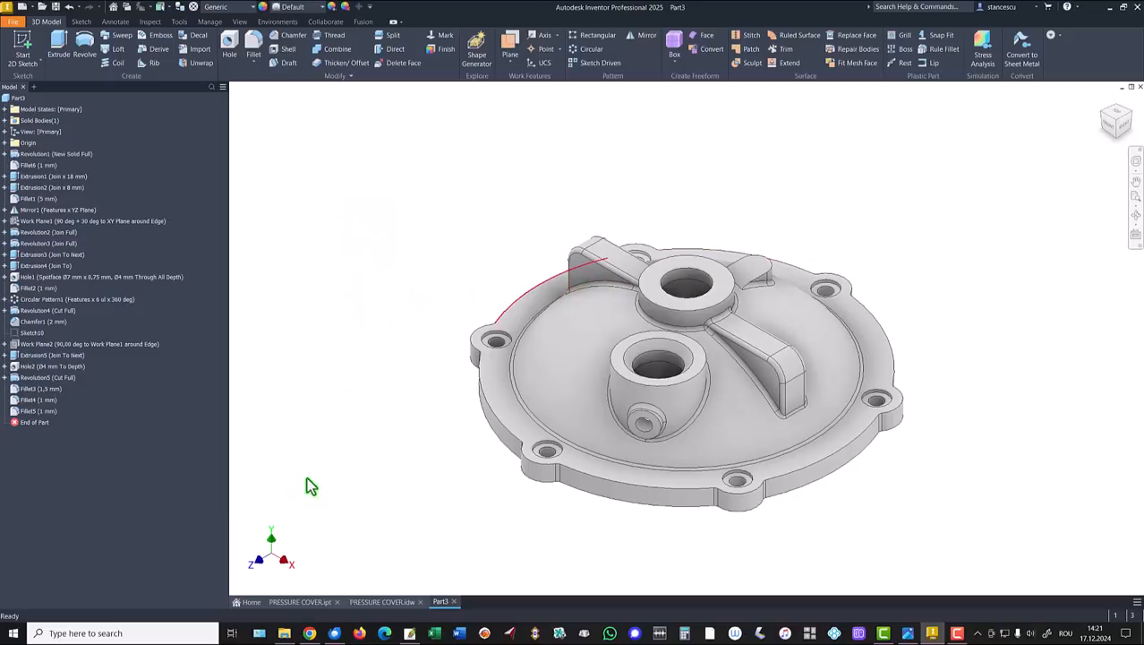
Step: Check the finished PRESSURE COVER.ipt model and the PRESSURE COVER.idw drawing for holes missing on the ribs and the small lug
left_click(299, 601)
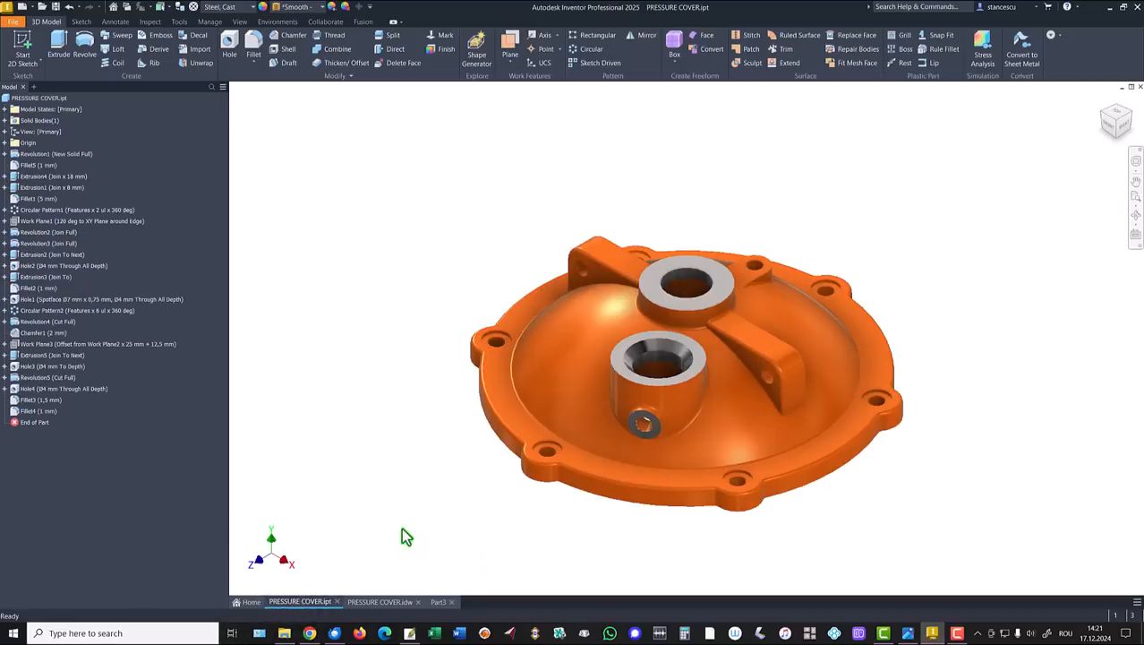
left_click(439, 602)
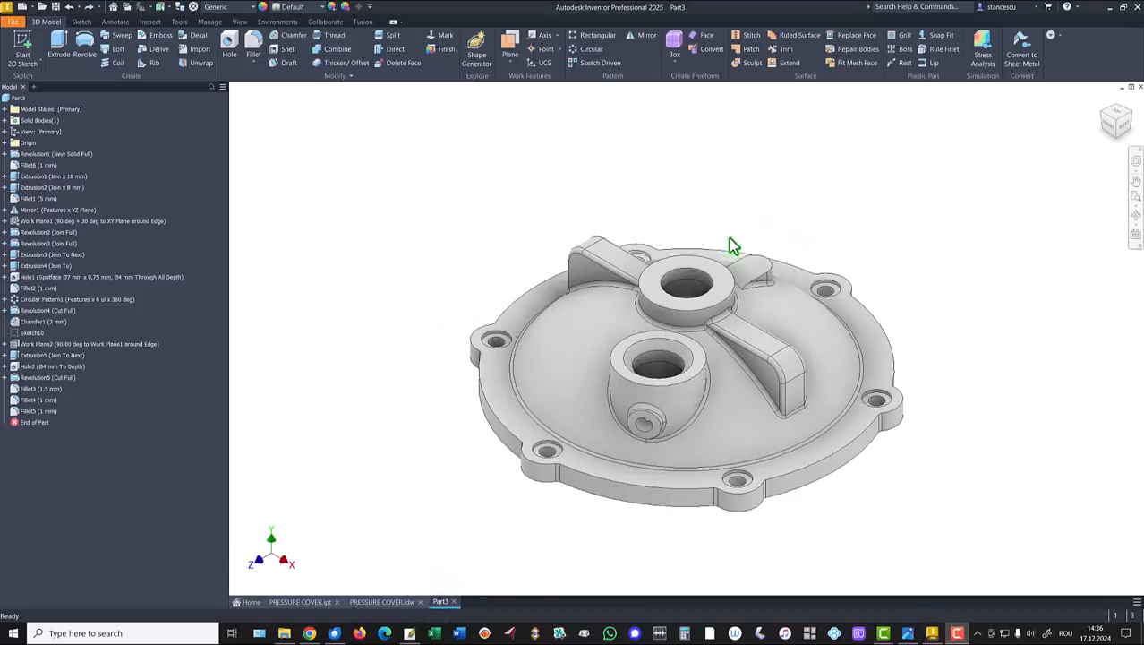
left_click(300, 603)
scroll(794, 272, "down", 4)
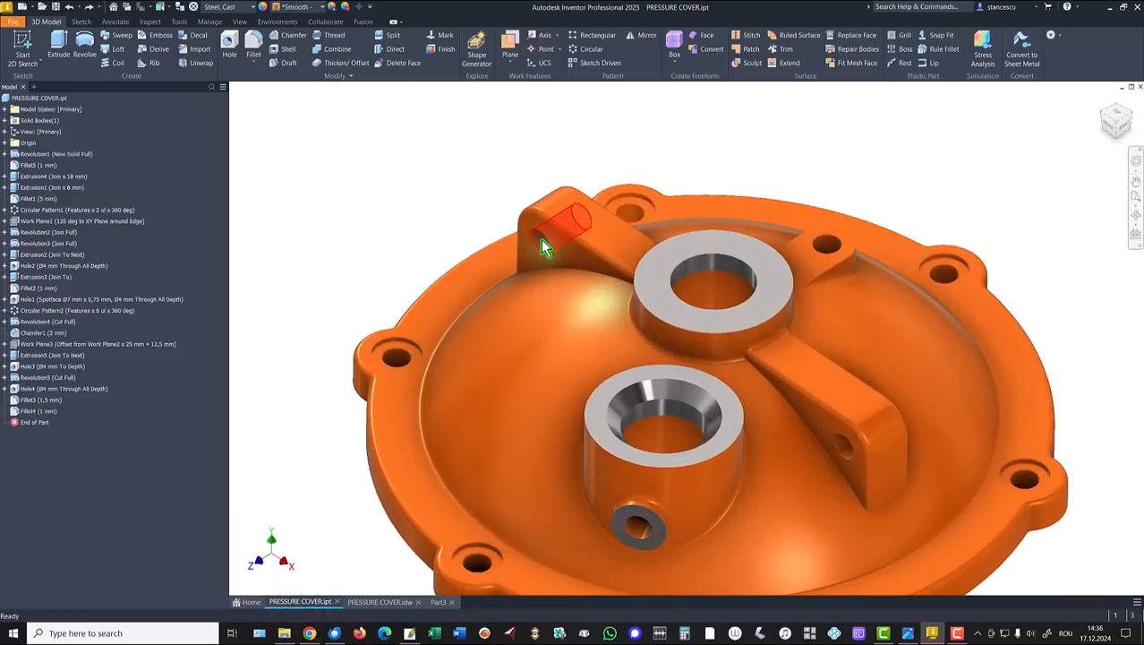
key("F6")
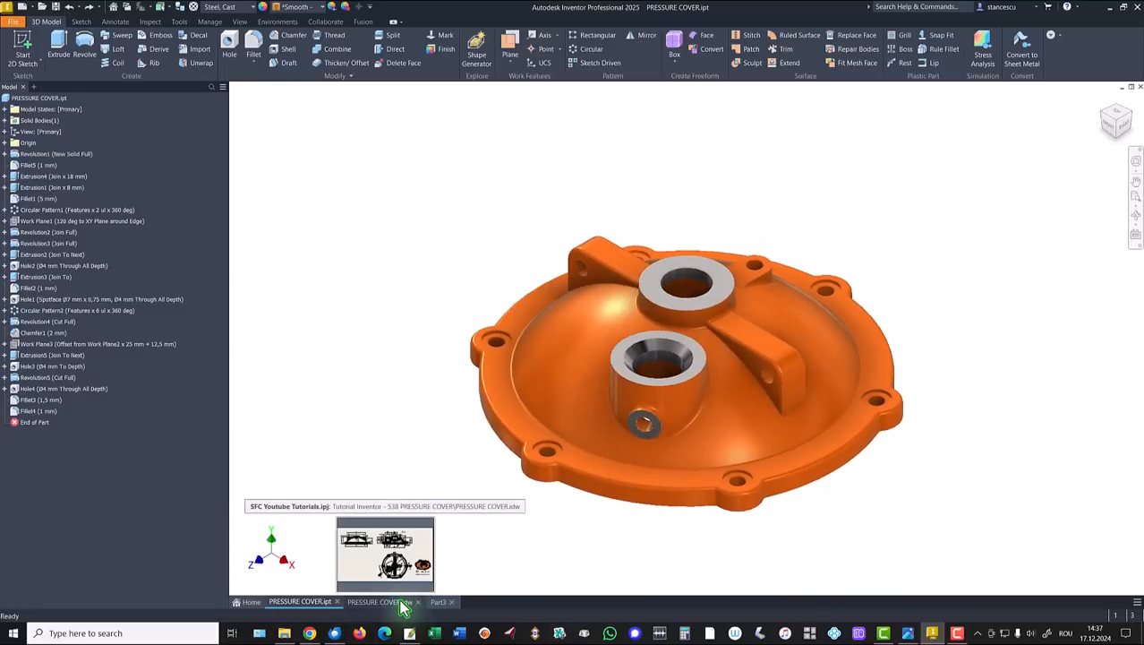
left_click(402, 605)
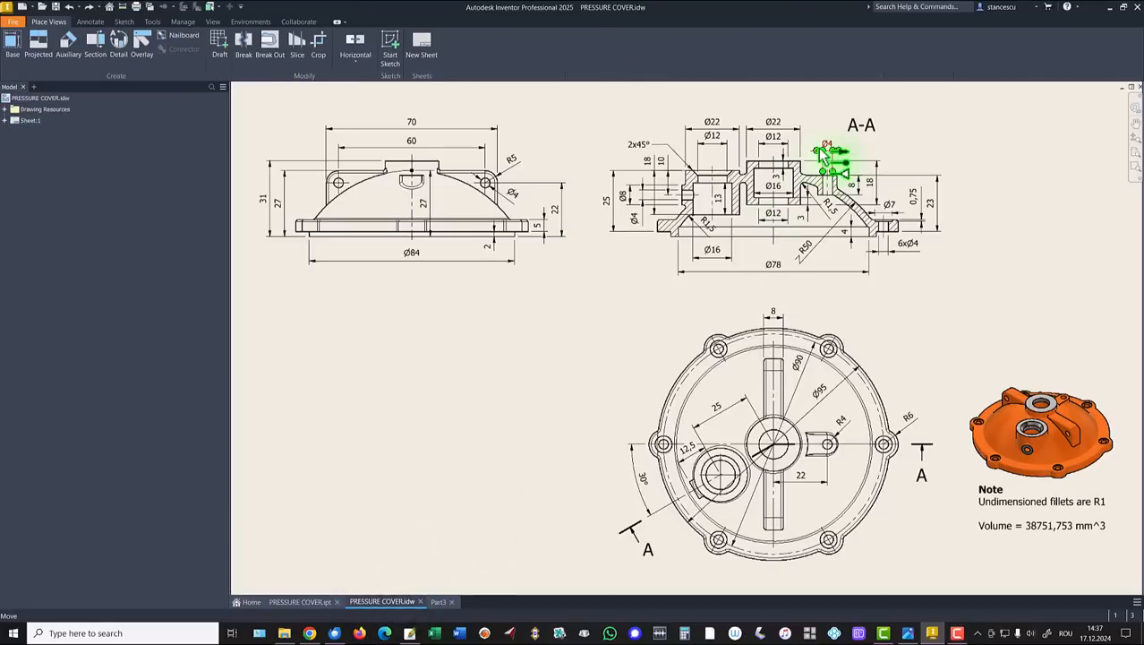
left_click_drag(830, 146, 823, 185)
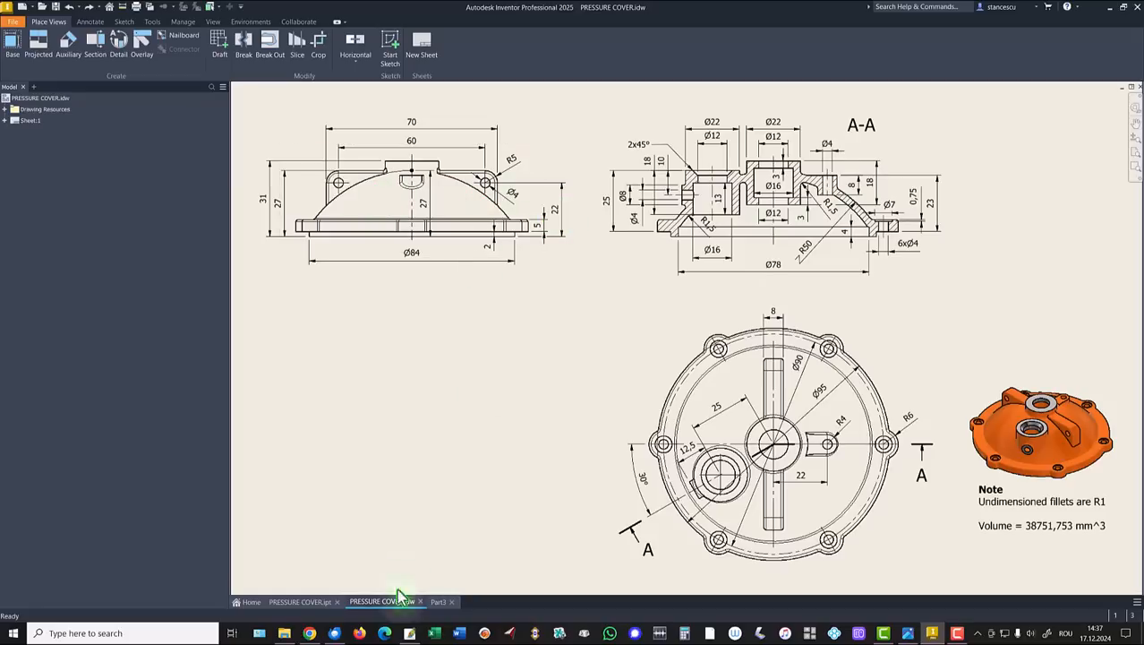
Step: In Part3, create a sketch on the side face of a rib and project the side faces of both ribs into it
left_click(438, 602)
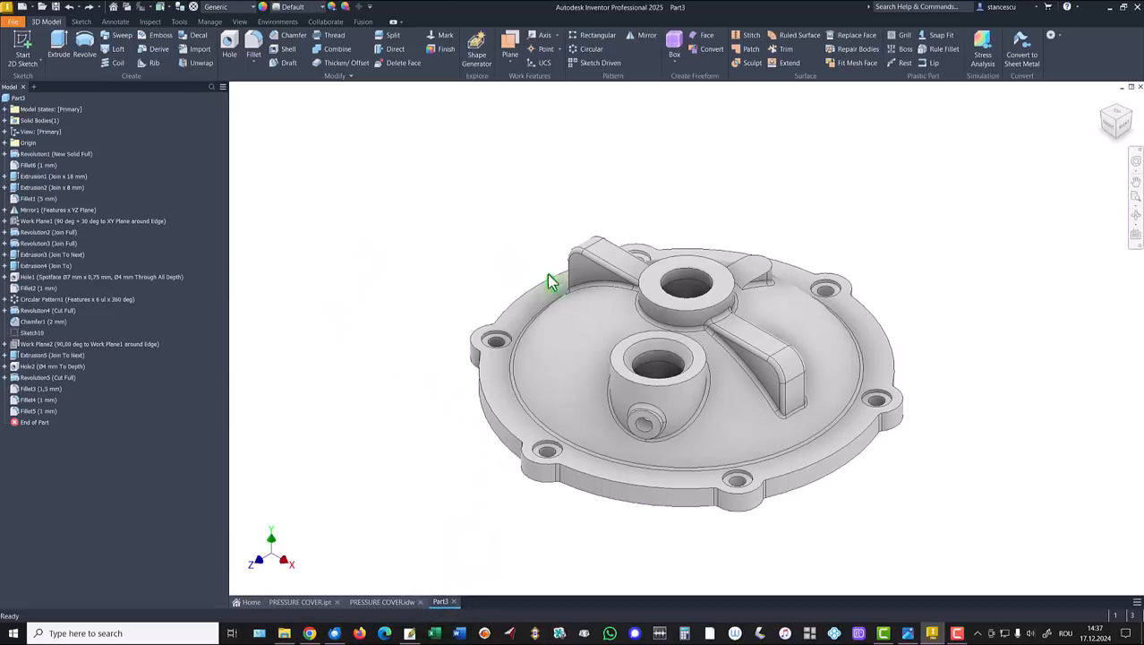
left_click(582, 277)
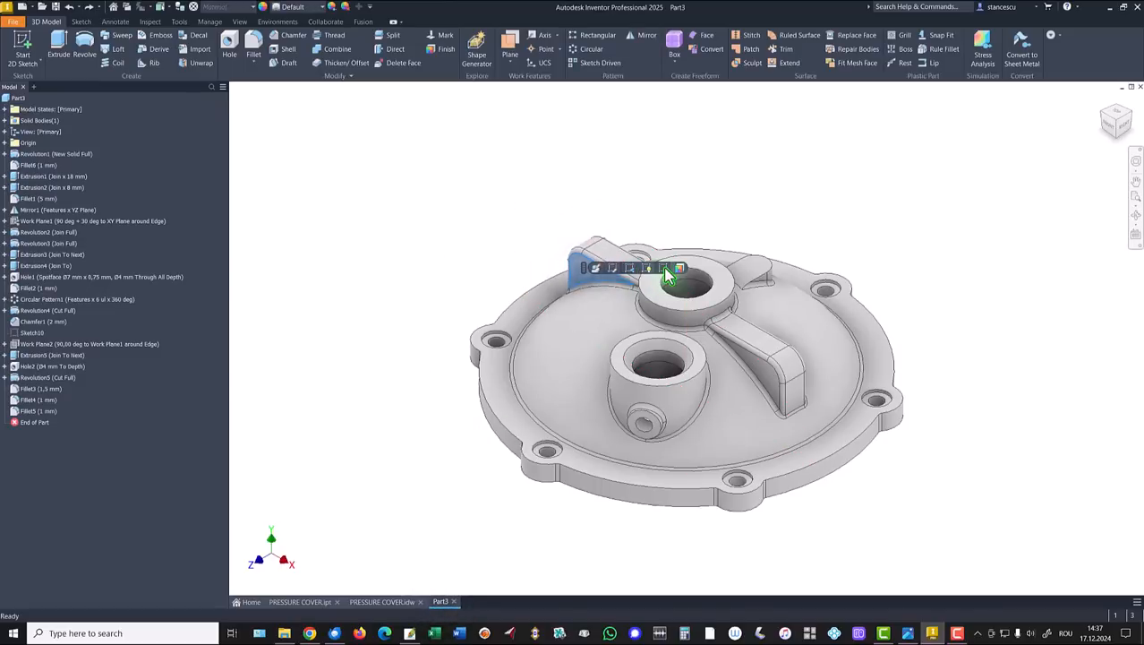
left_click(665, 268)
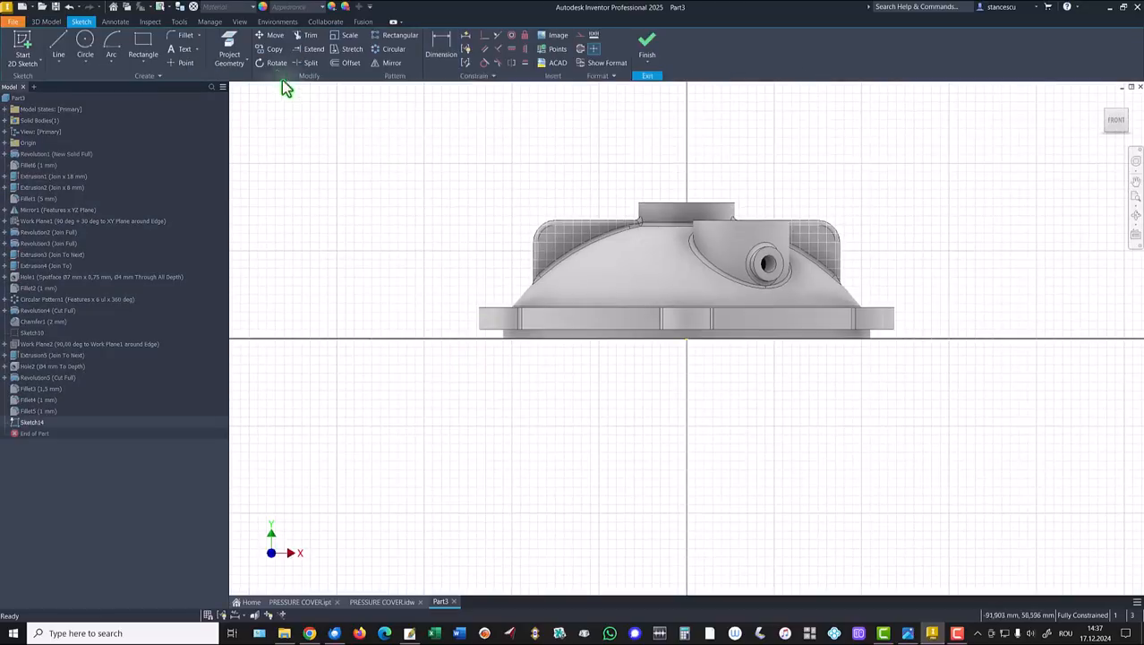
left_click(229, 45)
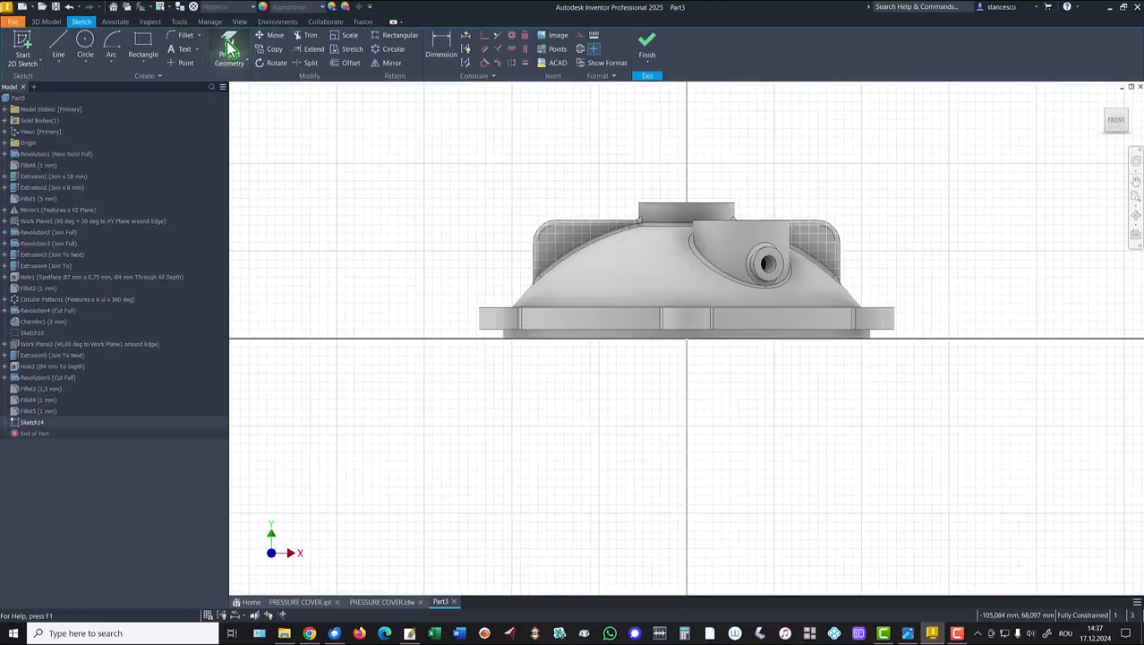
left_click(559, 238)
left_click(837, 256)
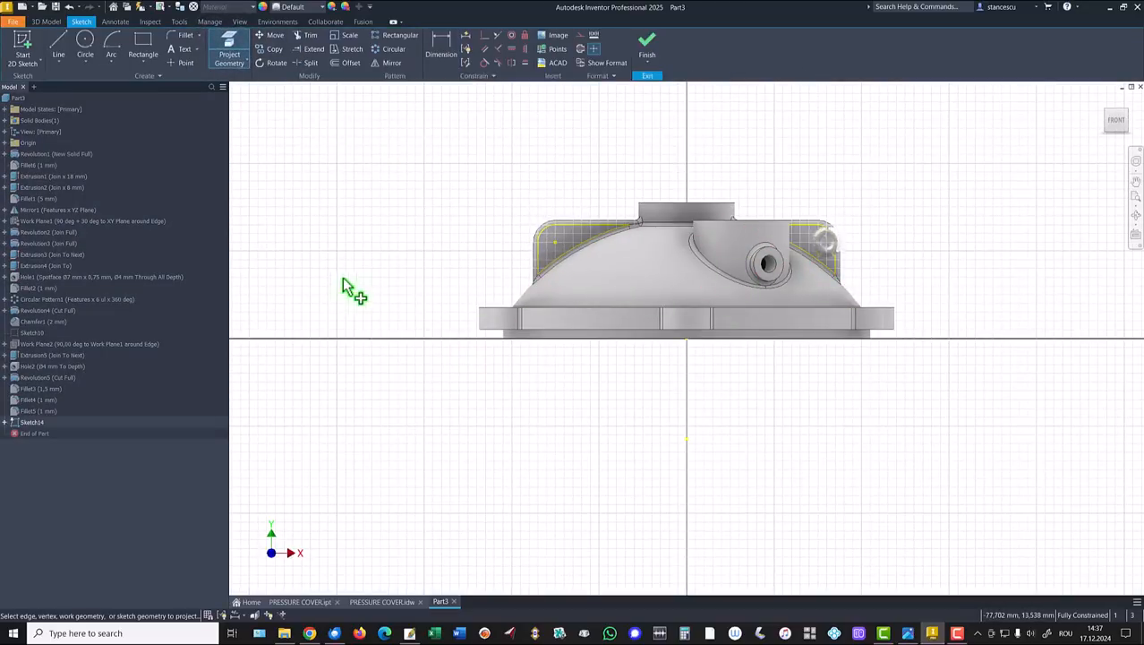
left_click(646, 45)
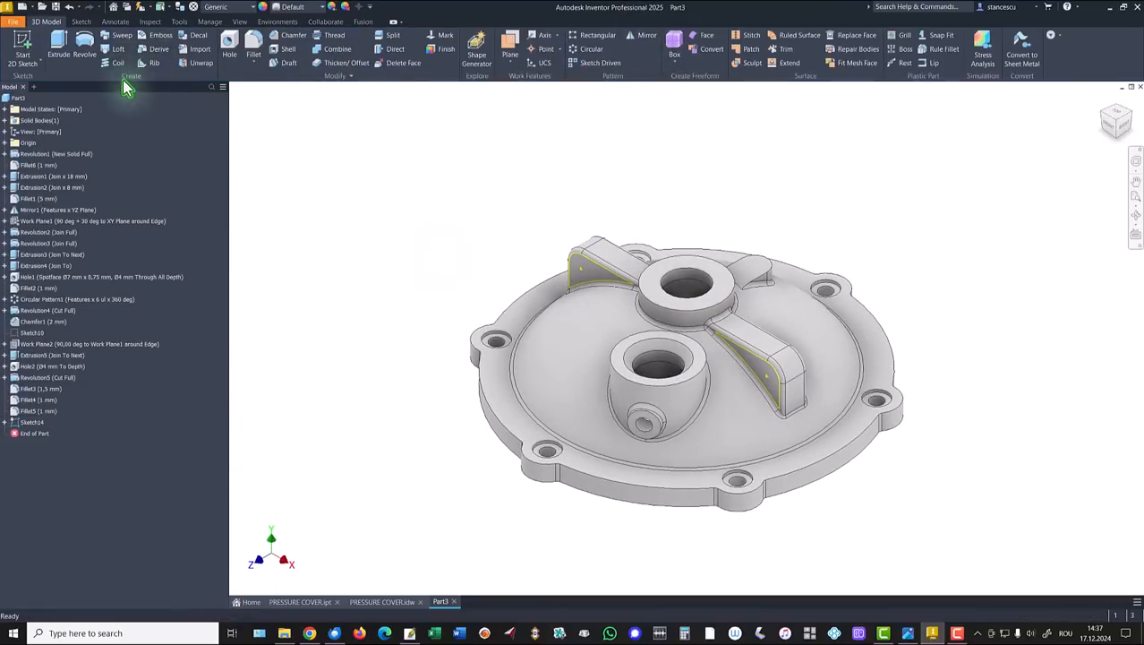
Step: Create 4 mm through-all holes at the two projected corner arc centres on the ribs
left_click(231, 56)
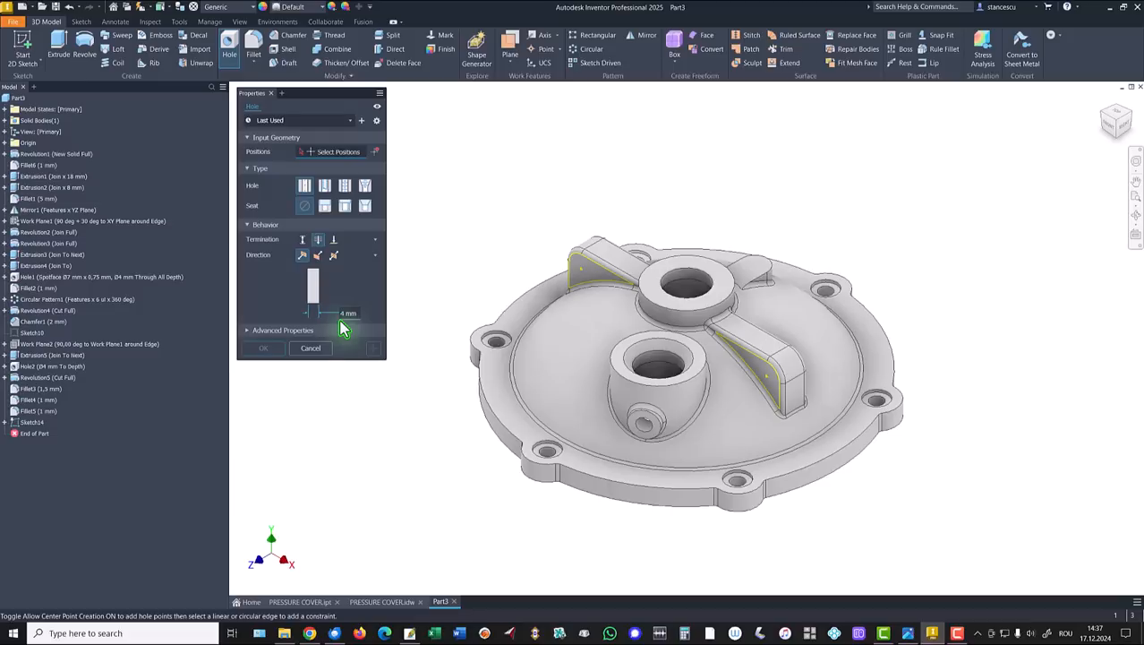
left_click(580, 271)
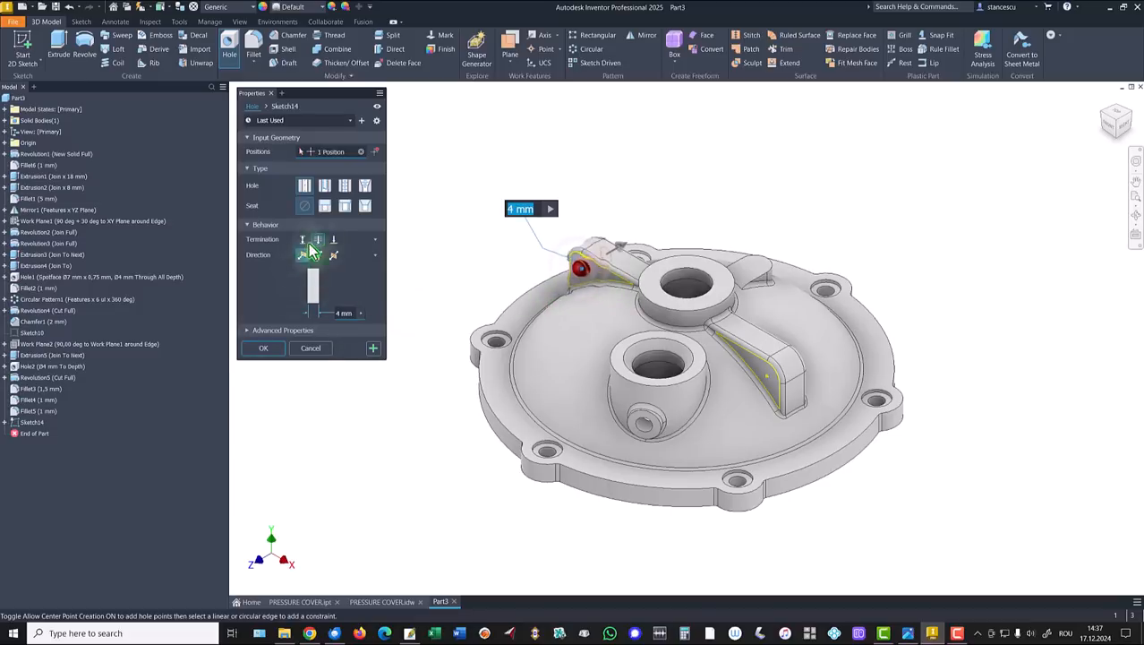
left_click(766, 376)
left_click(263, 349)
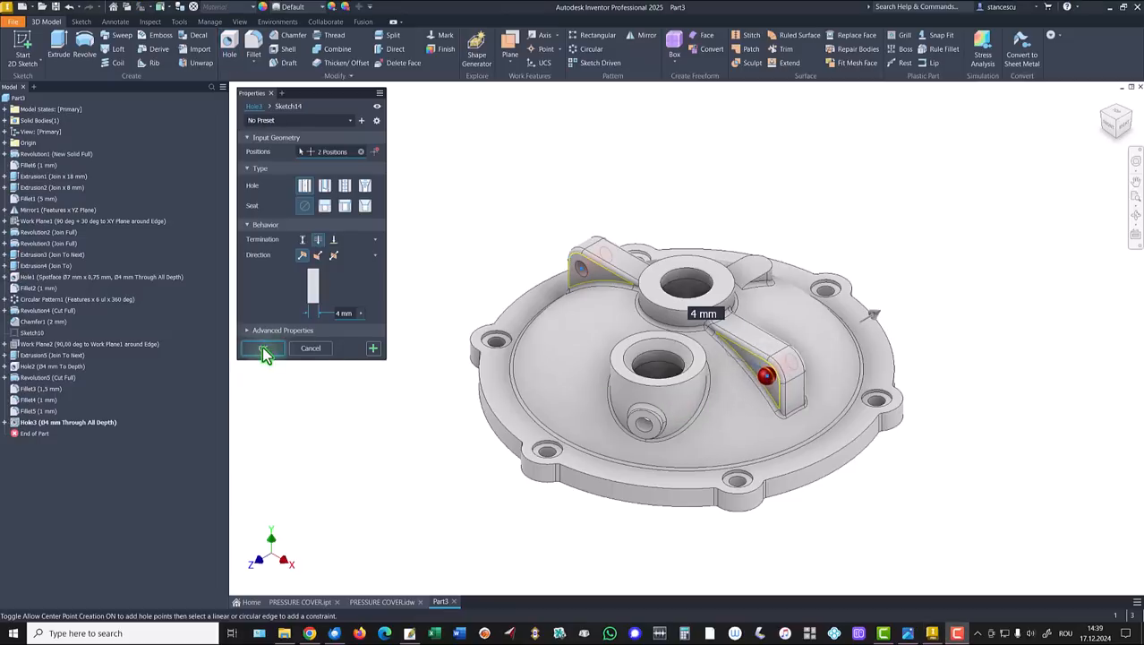
left_click(265, 348)
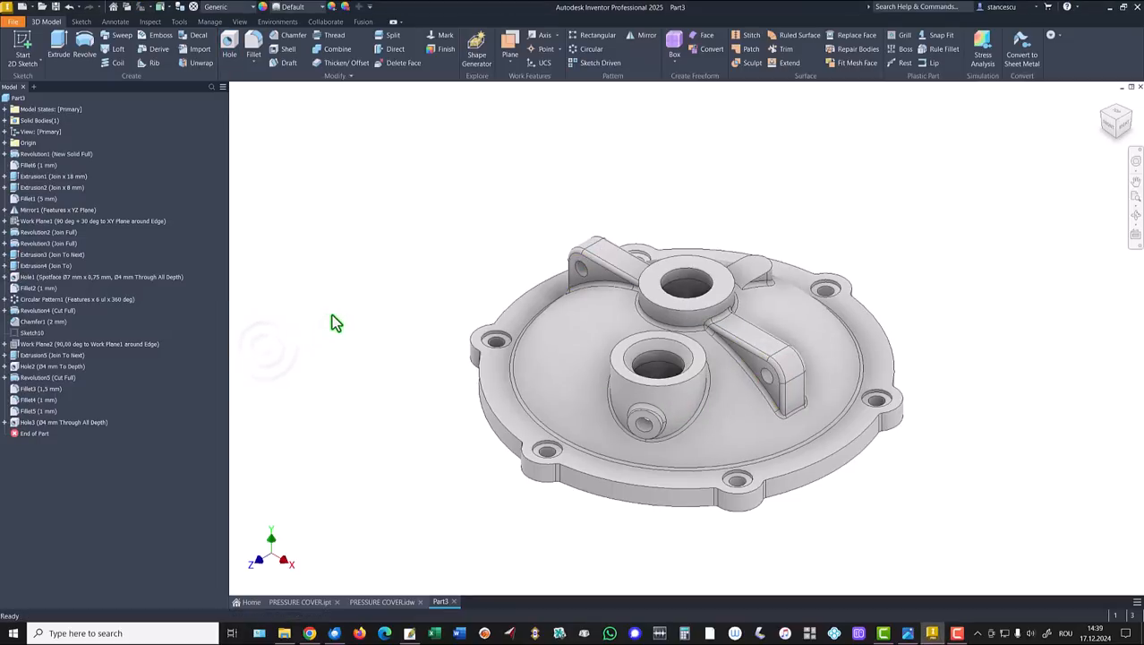
Step: Add a 4 mm through-all hole on the top face of the small lug beside the central boss, centred on its rounded end
left_click(234, 45)
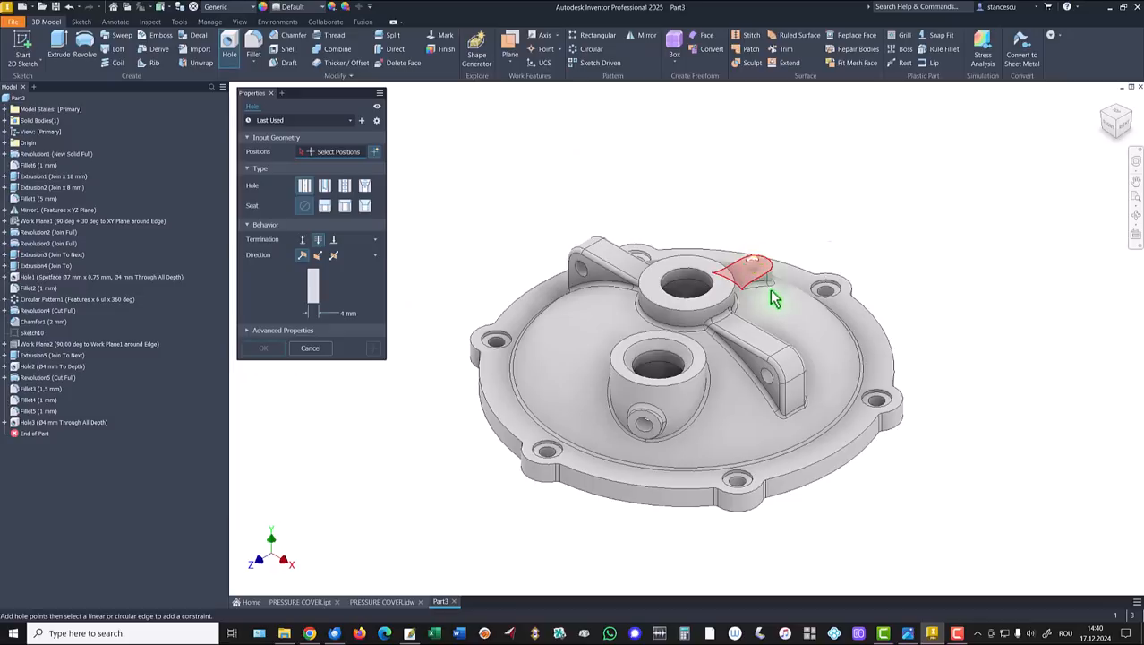
left_click(753, 265)
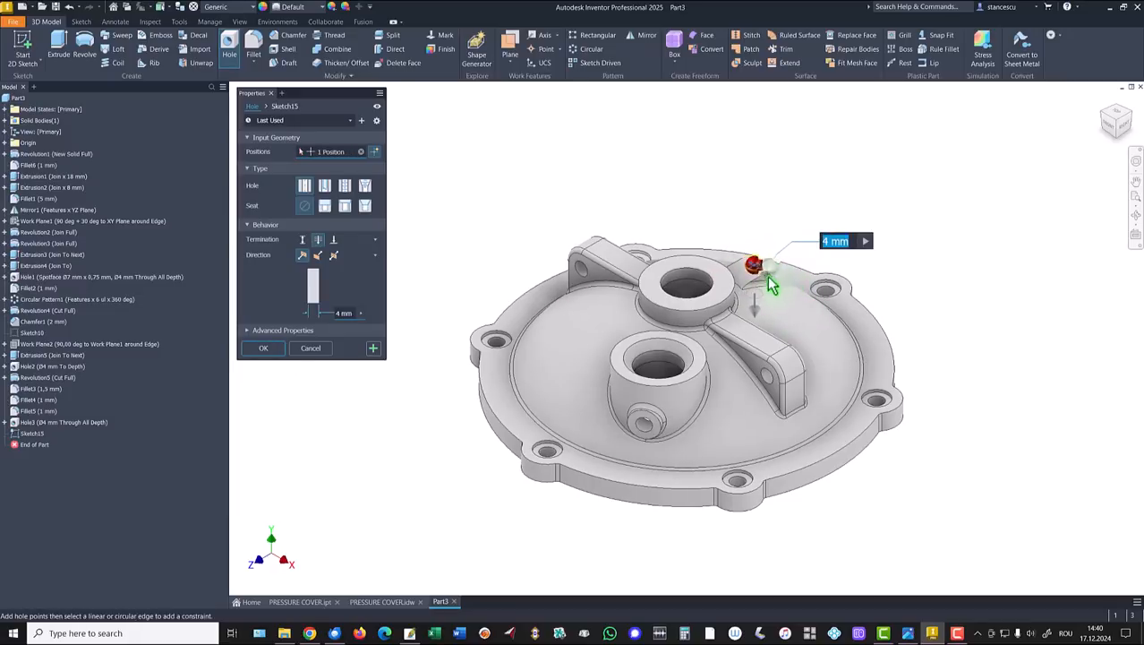
left_click(271, 351)
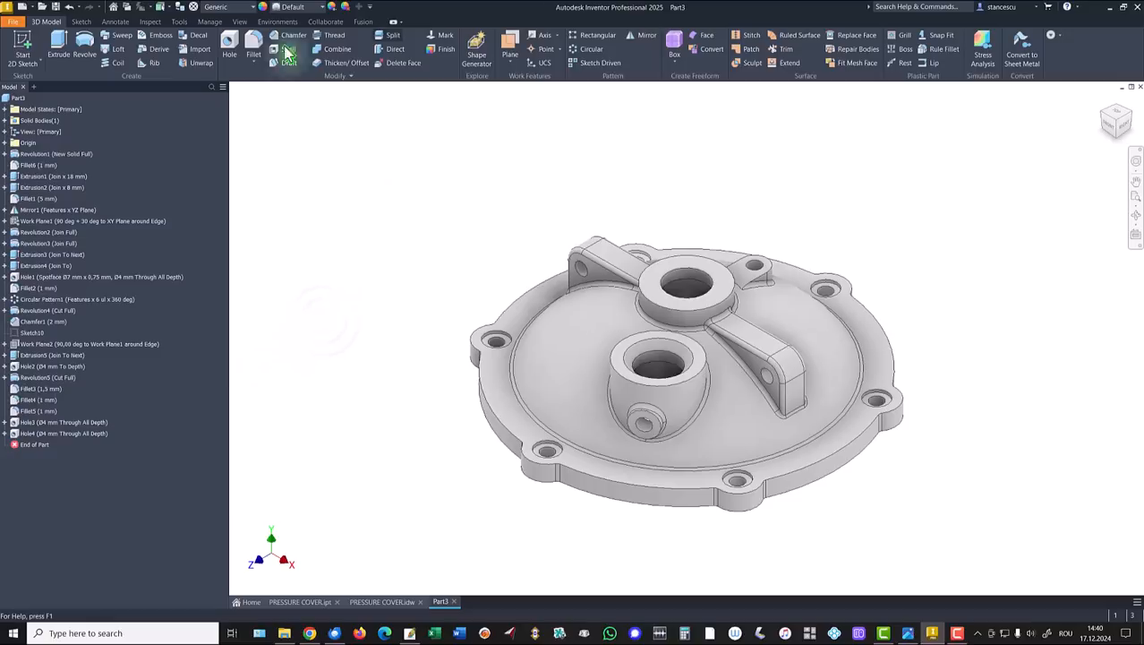
Step: Update the physical properties in the part's iProperties and copy the volume value
left_click(18, 99)
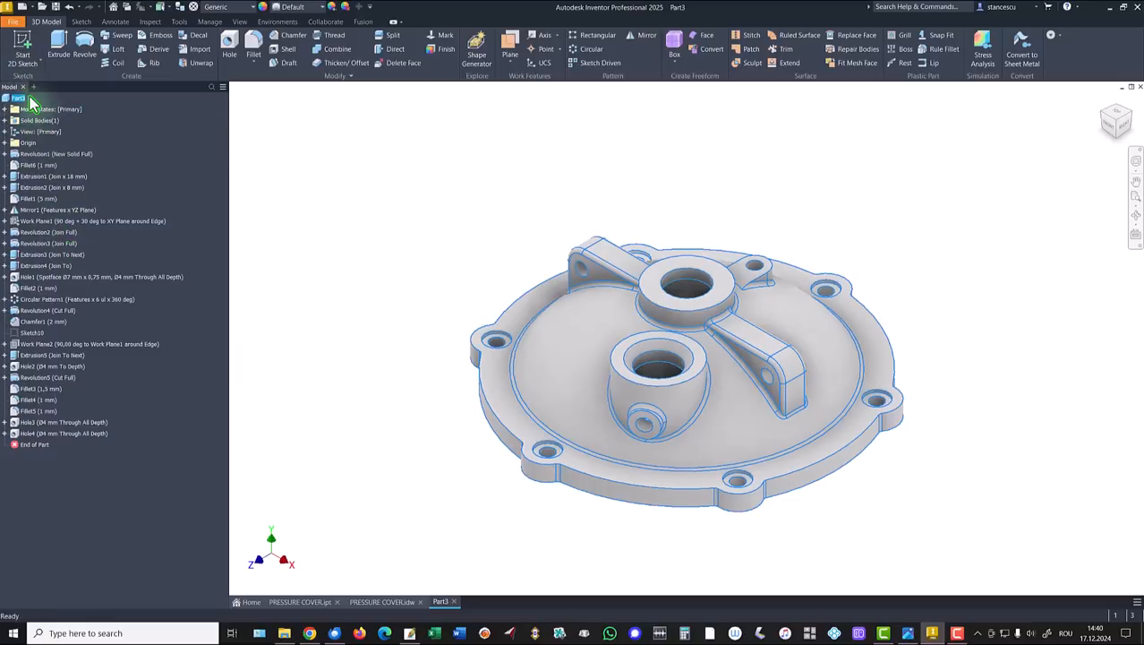
right_click(9, 100)
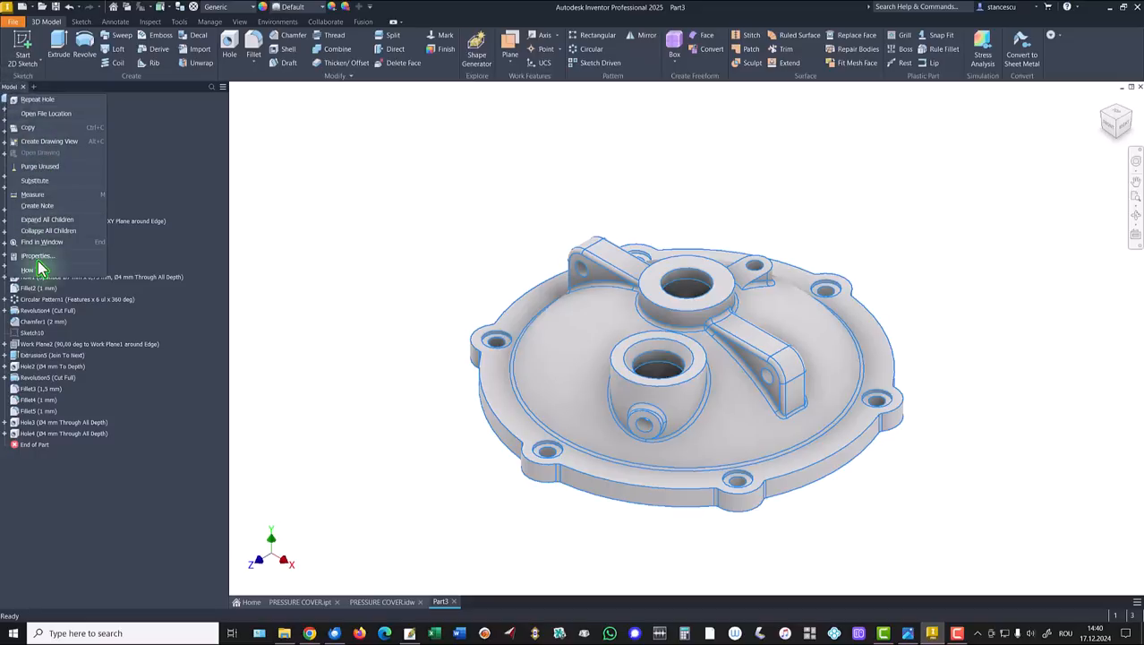
left_click(37, 256)
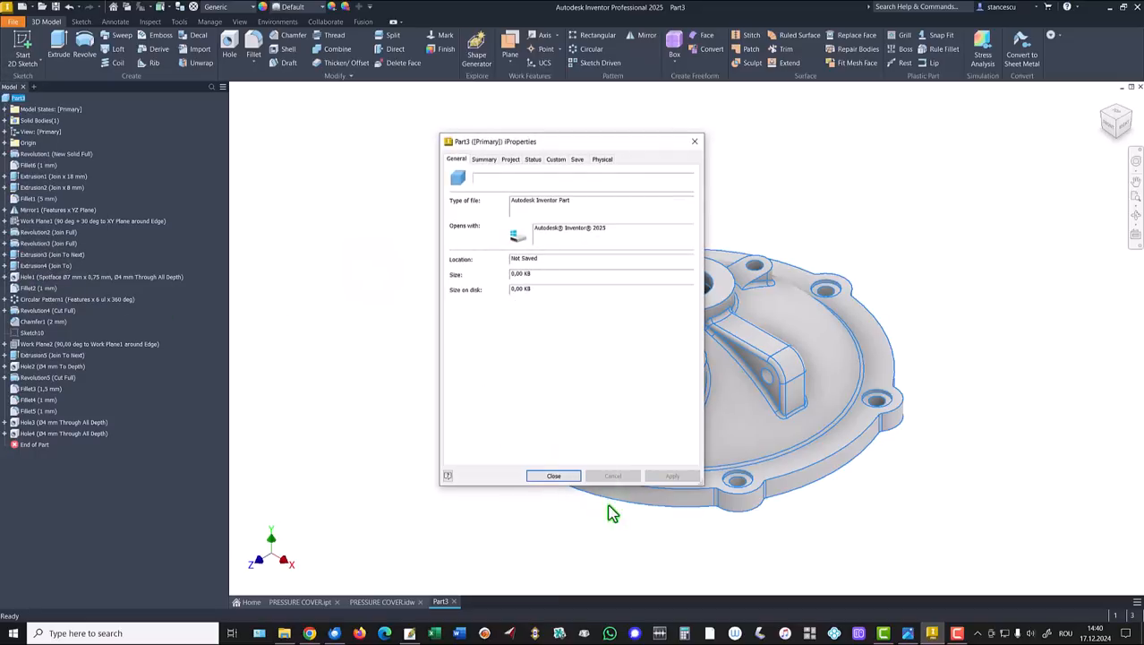
left_click(600, 159)
left_click(666, 185)
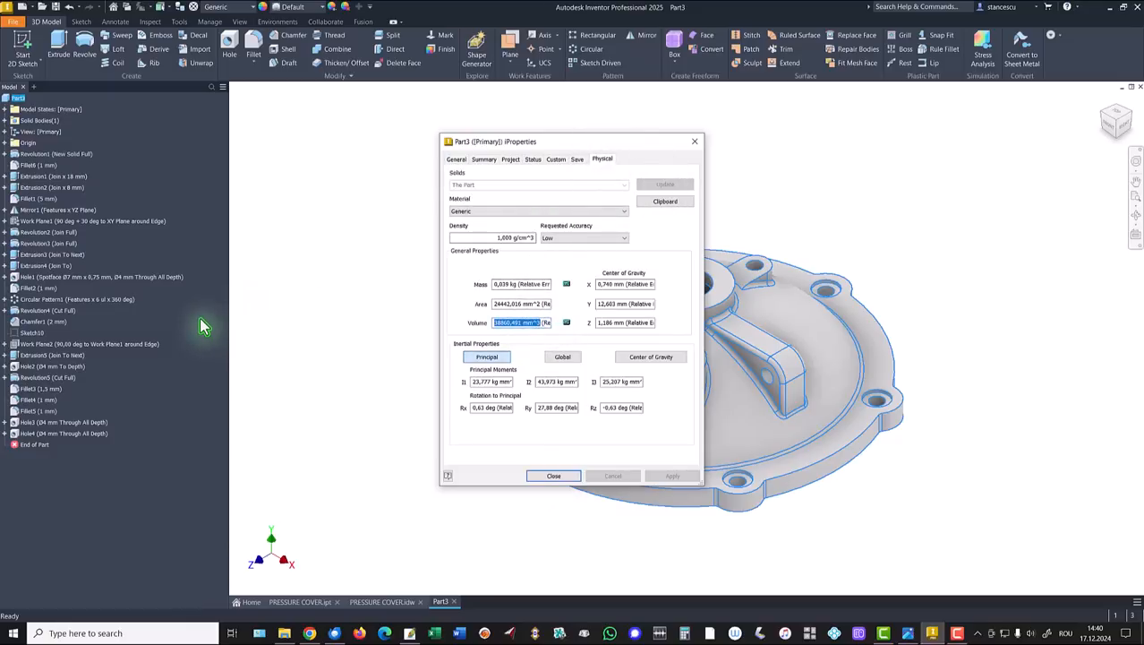
key("ctrl+c")
left_click(566, 477)
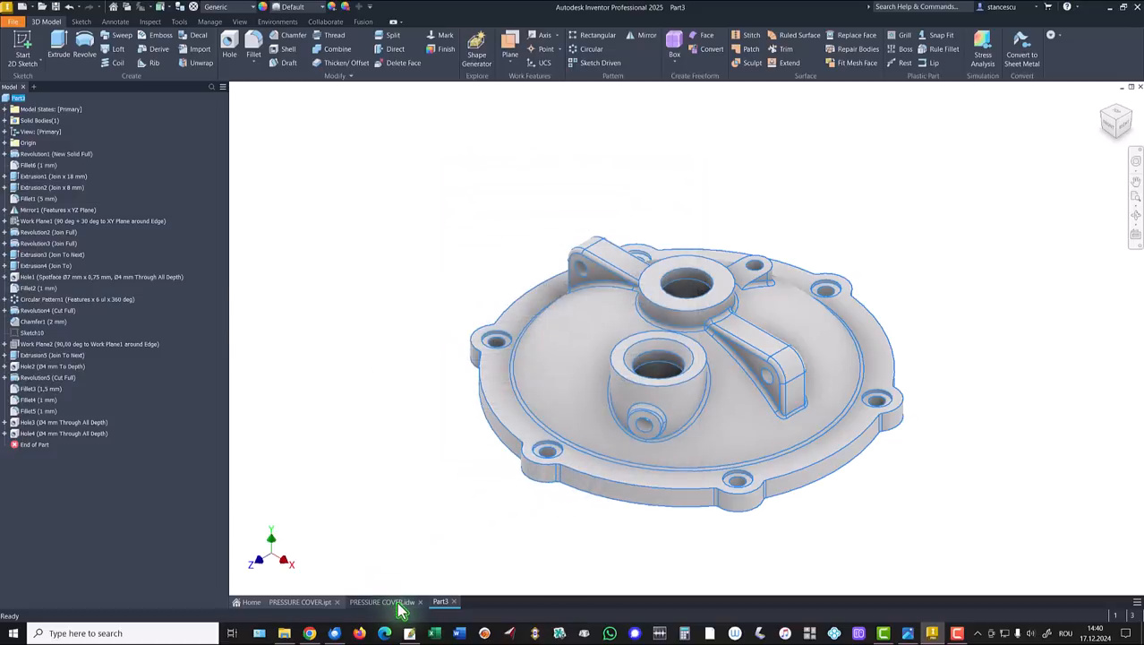
Step: Paste the volume 38860,491 mm^3 on a new line of the note in PRESSURE COVER.idw and set its text height to 3,00 mm
left_click(398, 602)
left_click(1043, 527)
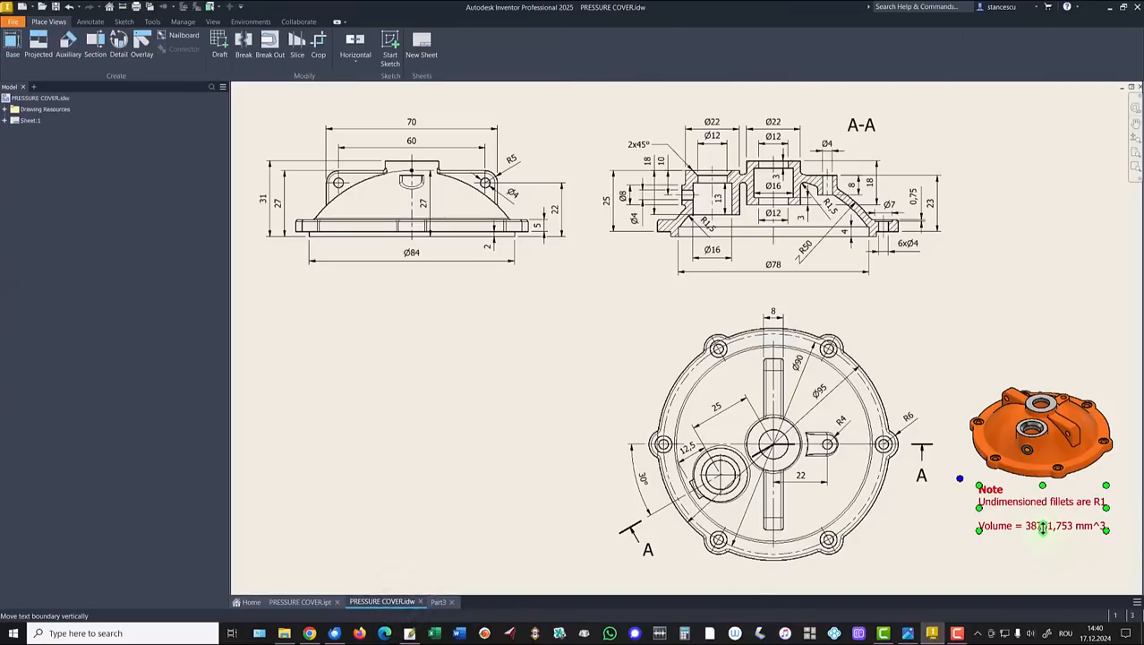
double_click(1059, 526)
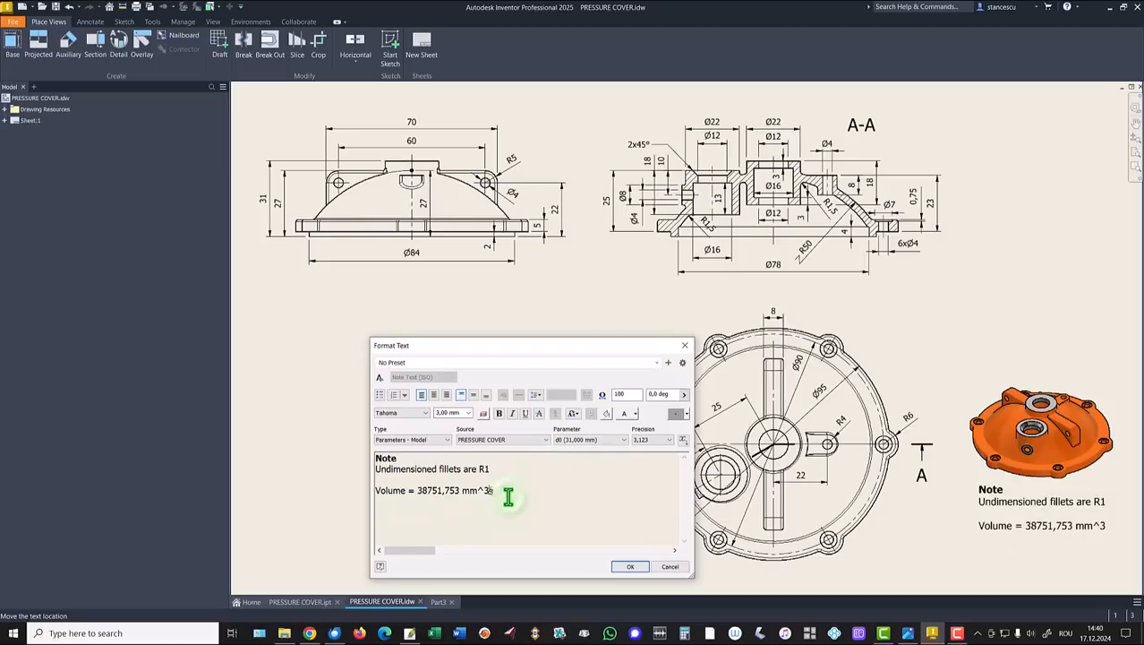
key("Return")
key("ctrl+v")
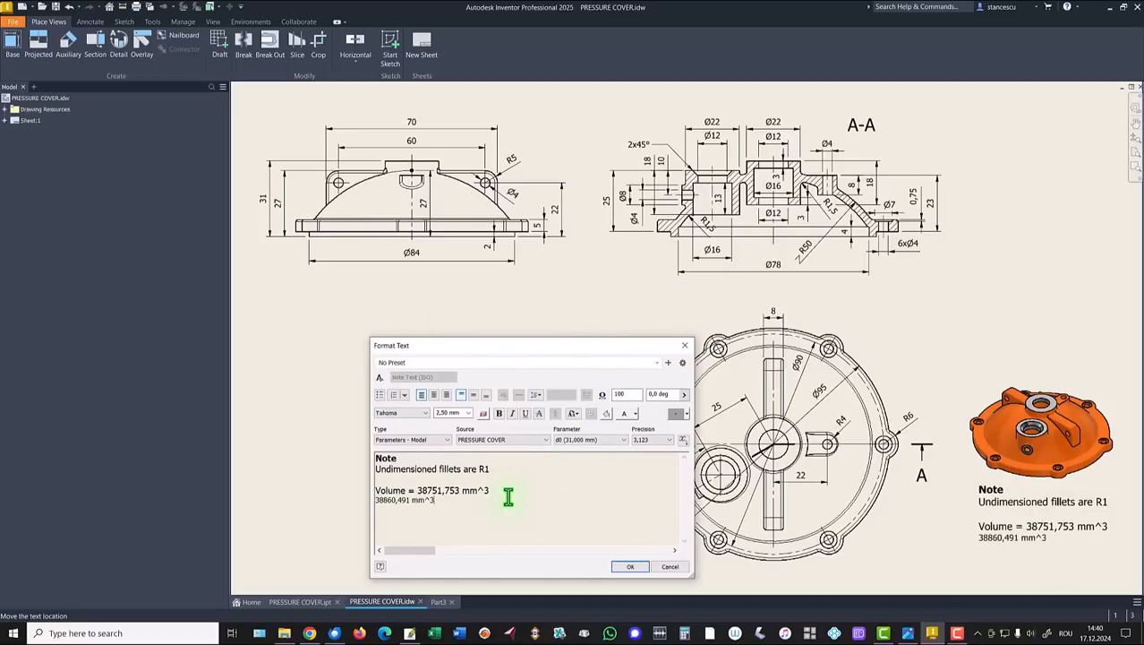
key("shift+Home")
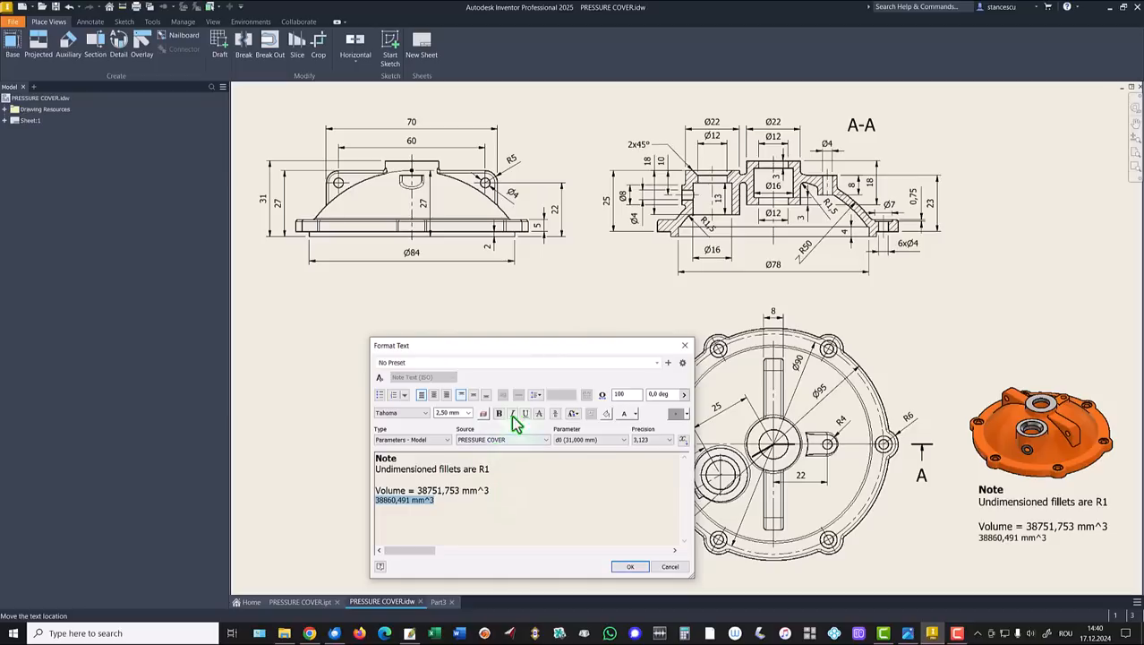
left_click(468, 413)
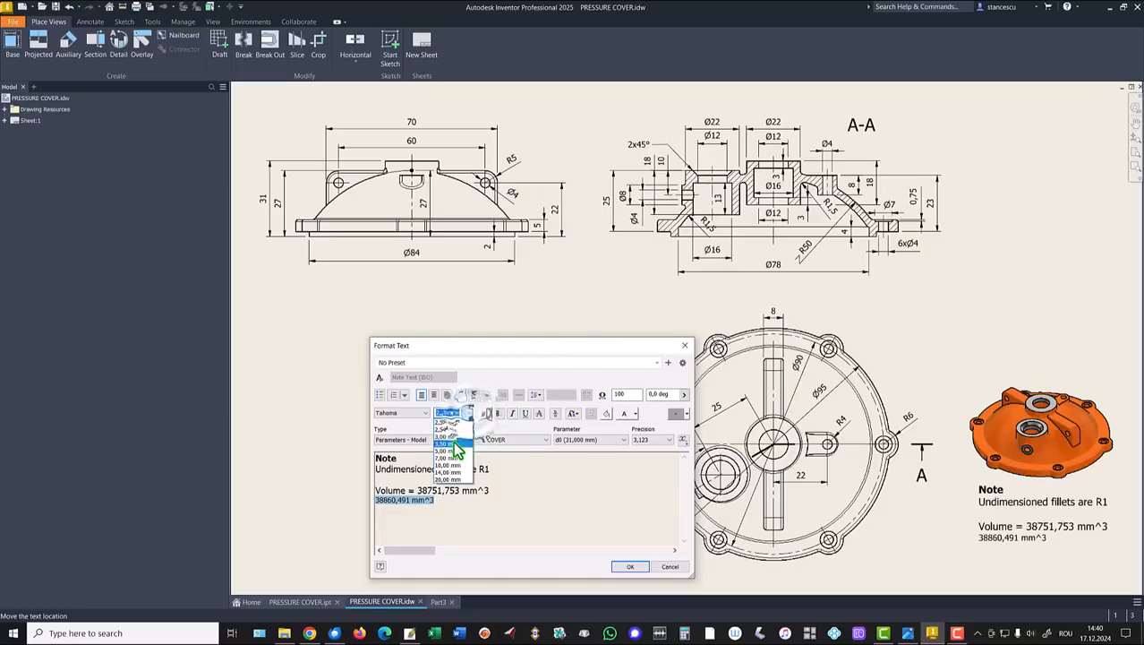
left_click(452, 438)
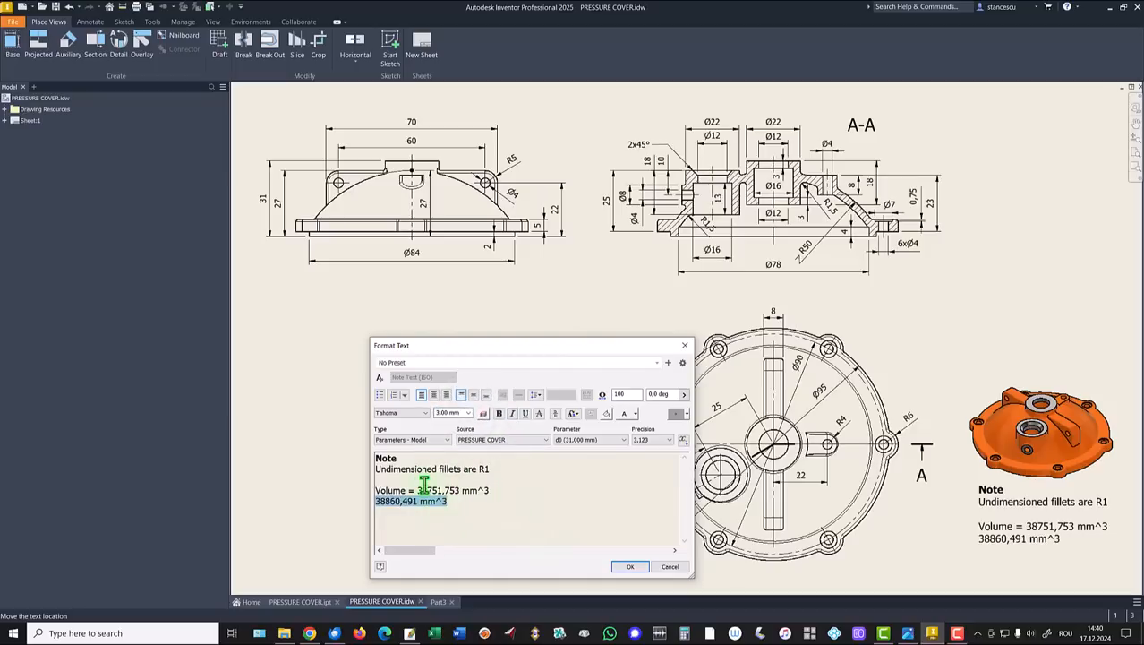
Step: Delete the old volume value from the note and join the pasted value to the Volume line
key("shift+End")
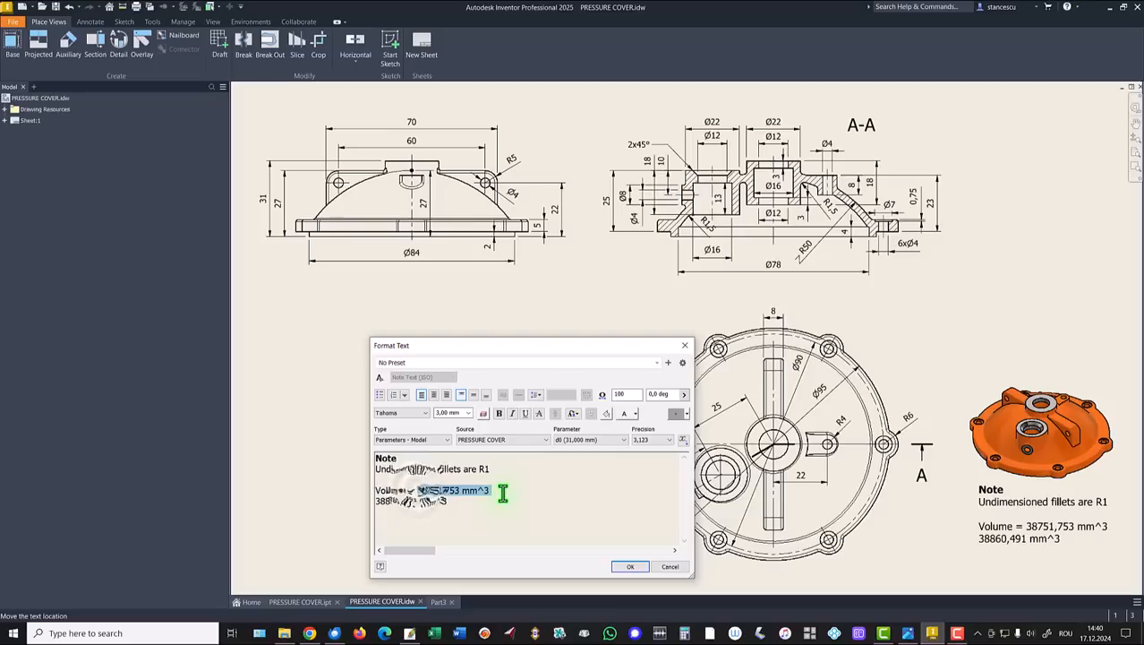
key("Delete")
key("Delete")
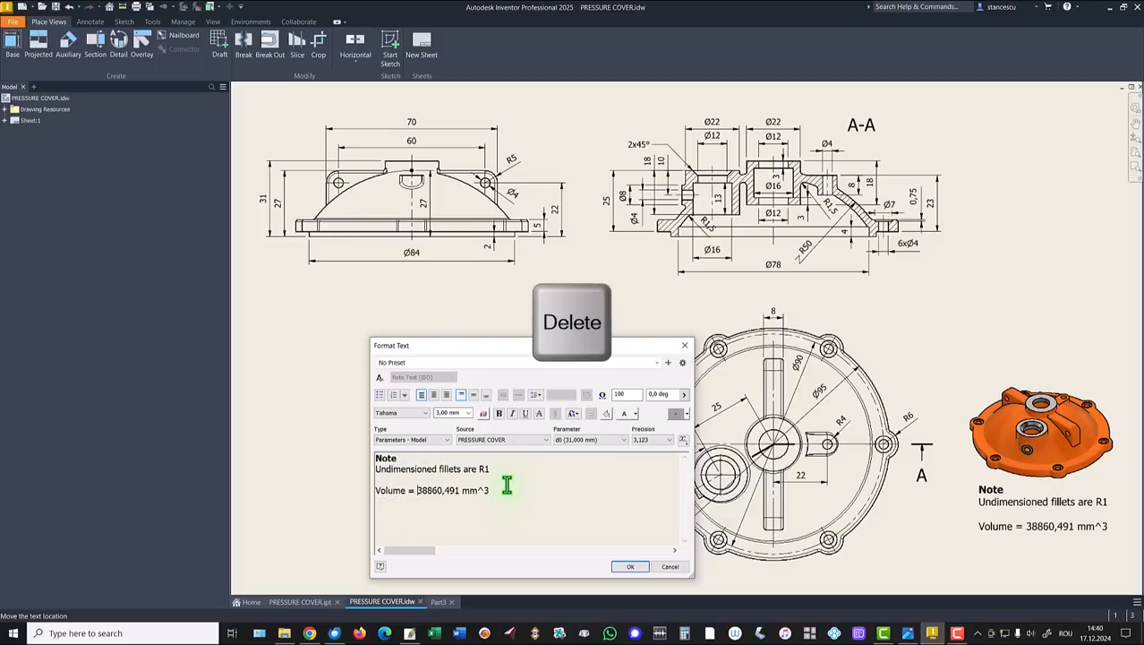
left_click(632, 568)
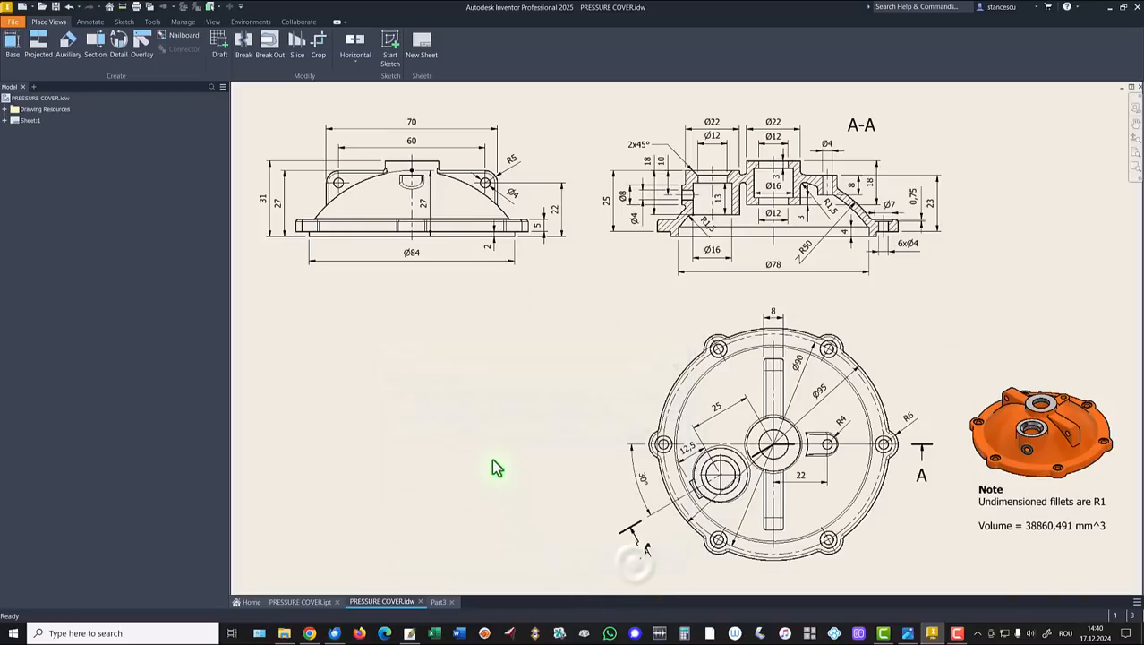
Step: Assign the Steel, Cast material to Part3 and set its overall appearance to Smooth - Light Orange
left_click(437, 602)
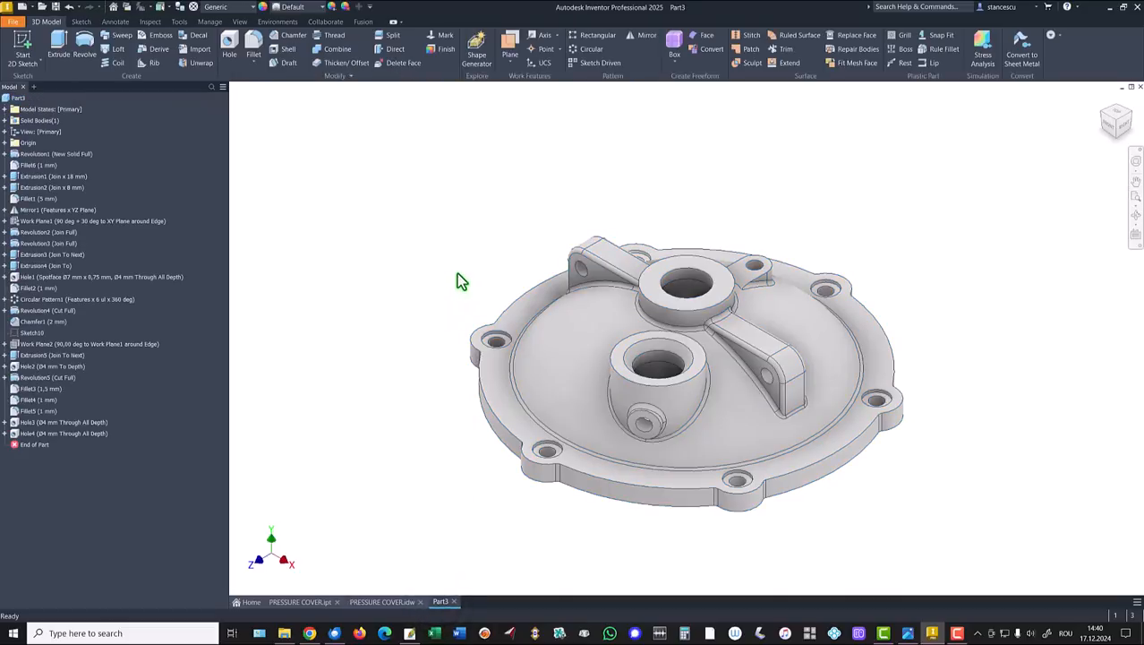
left_click(240, 8)
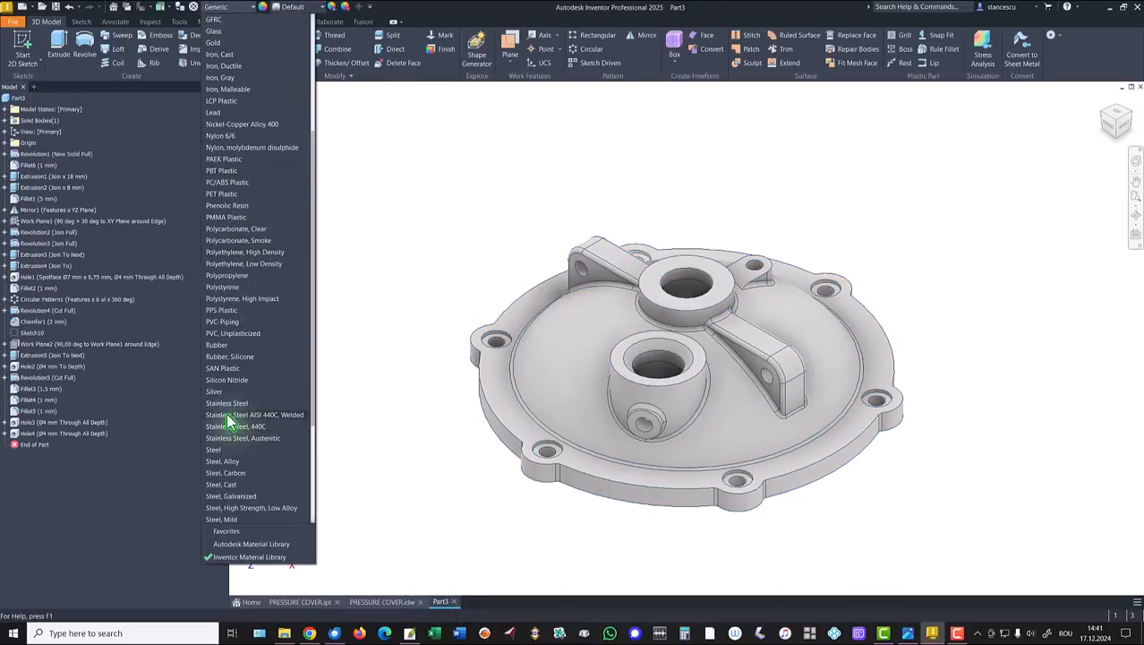
left_click(239, 484)
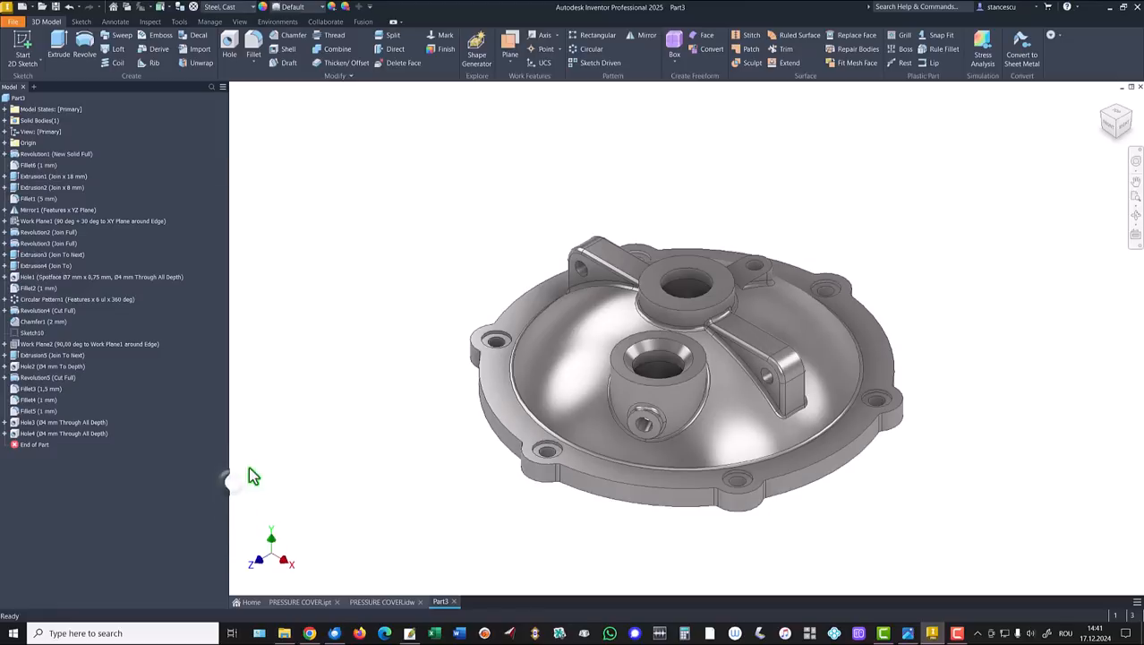
left_click(303, 8)
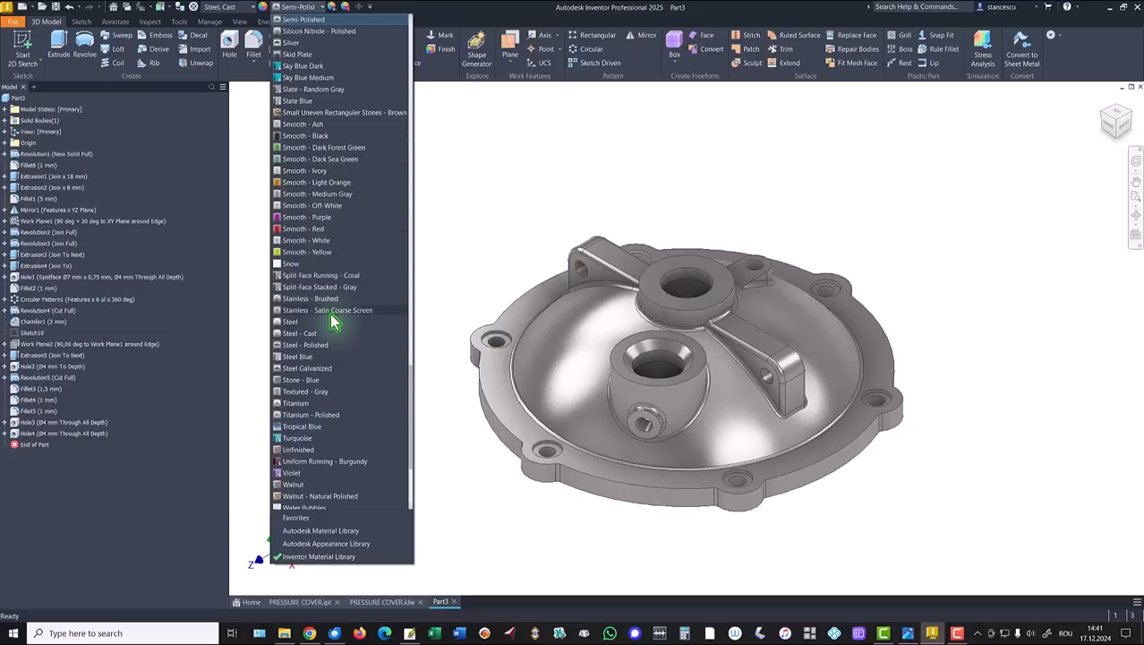
left_click(332, 183)
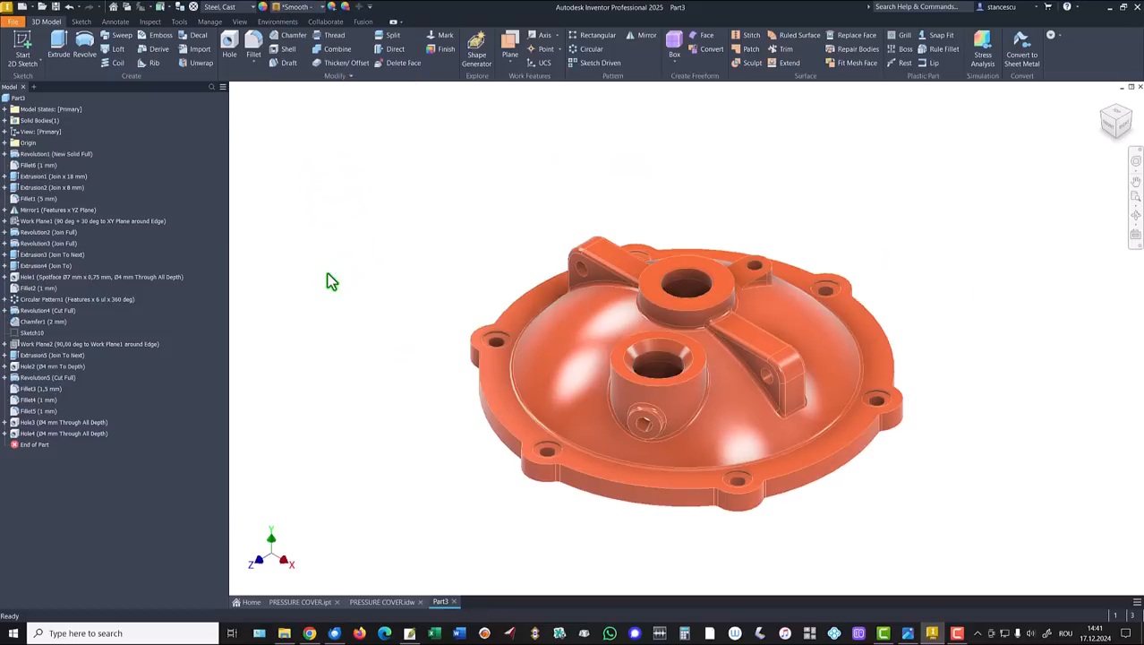
Step: Apply a steel appearance to the machined faces: both bosses' top faces and bores, the flange's underside and the raised rim's side
left_click(677, 261)
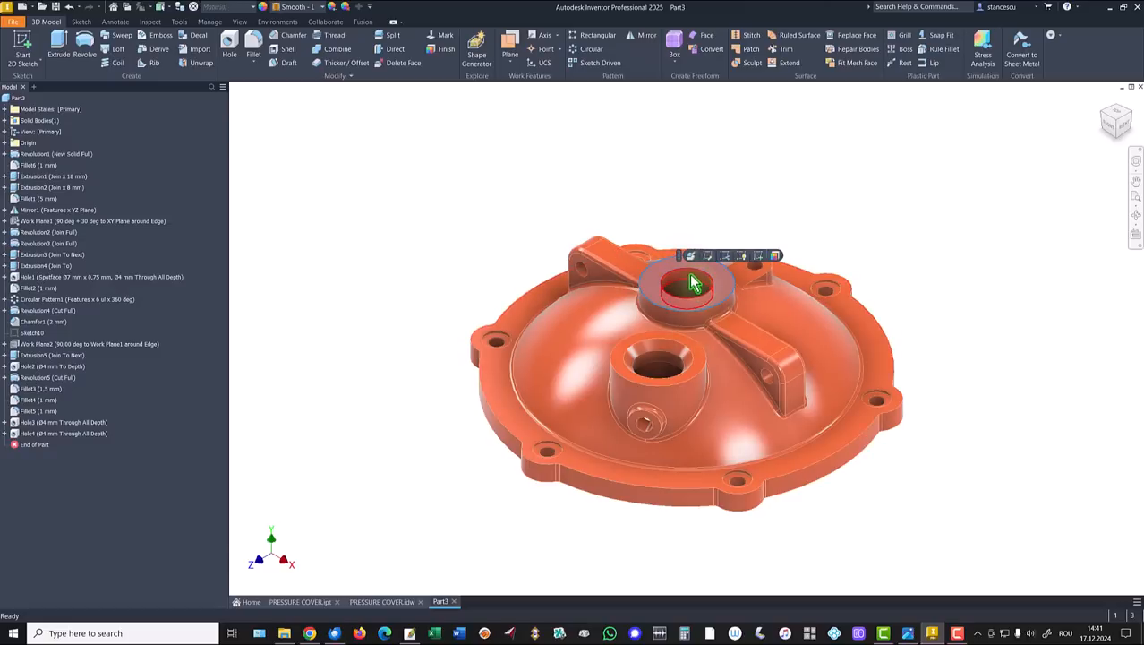
left_click(624, 354, "ctrl")
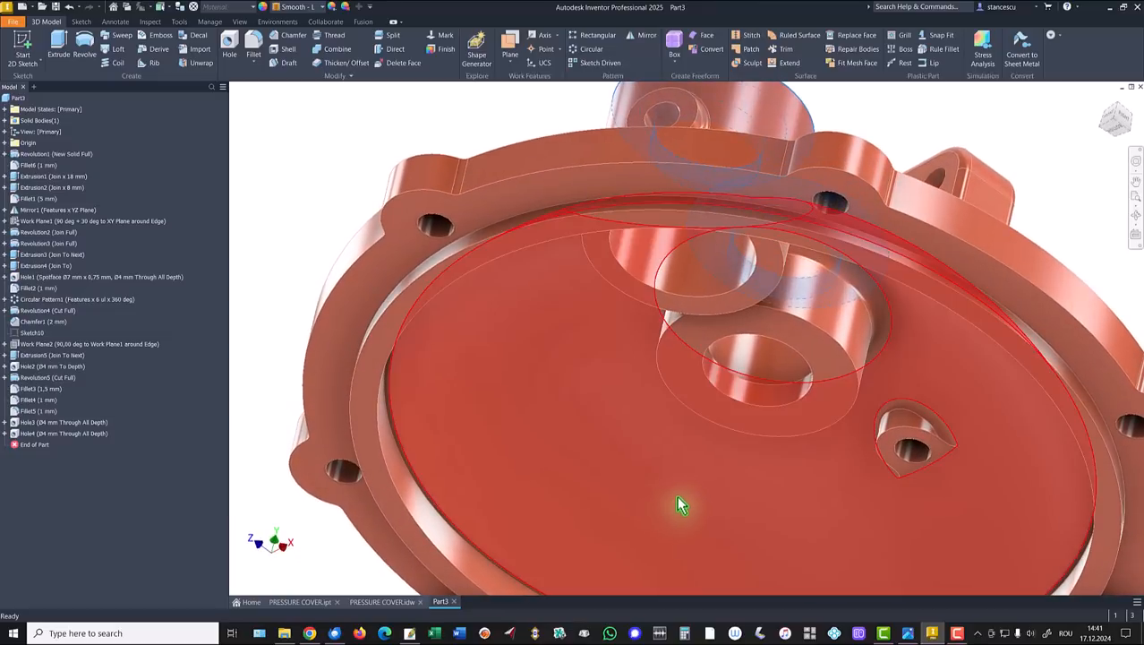
left_click(744, 388)
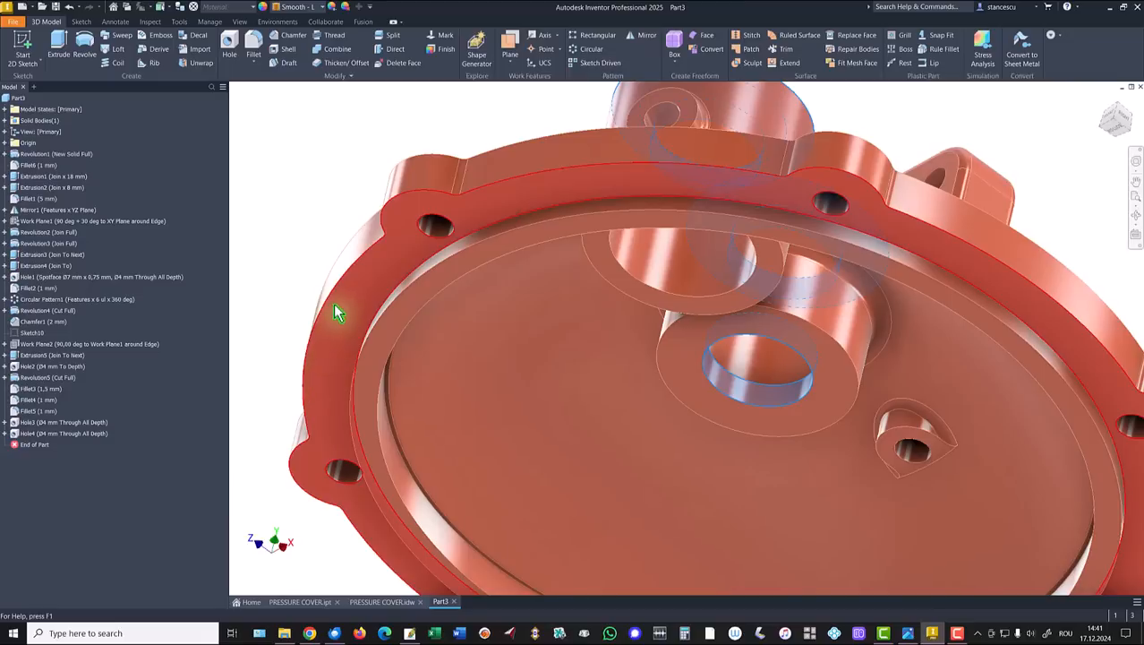
left_click(358, 309, "ctrl")
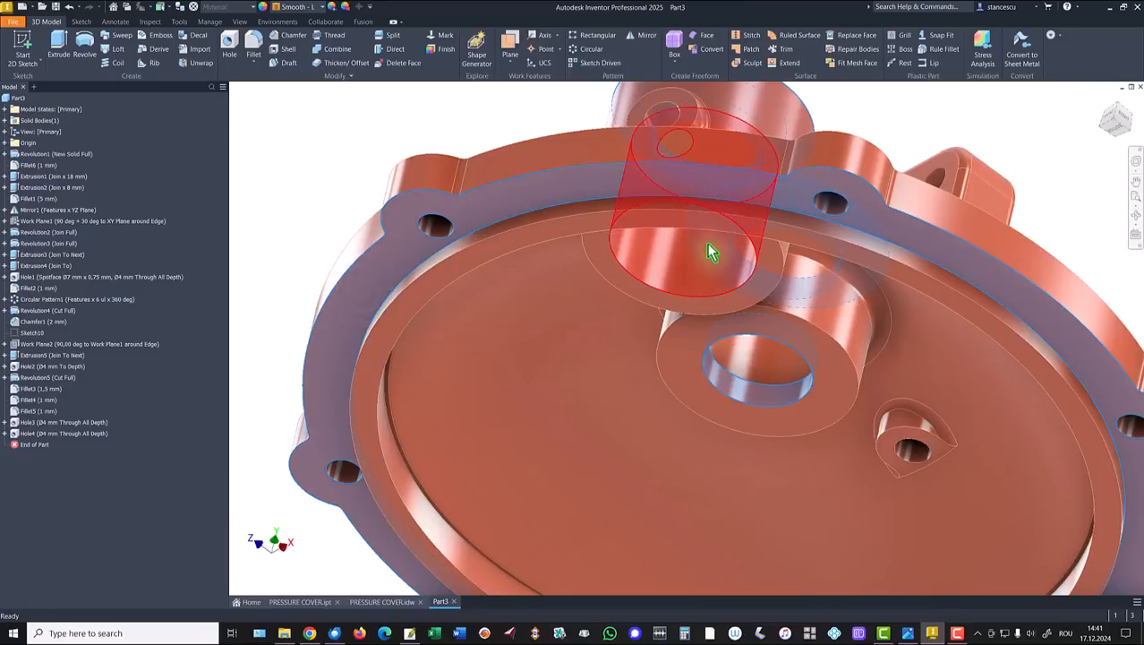
left_click(667, 209, "ctrl")
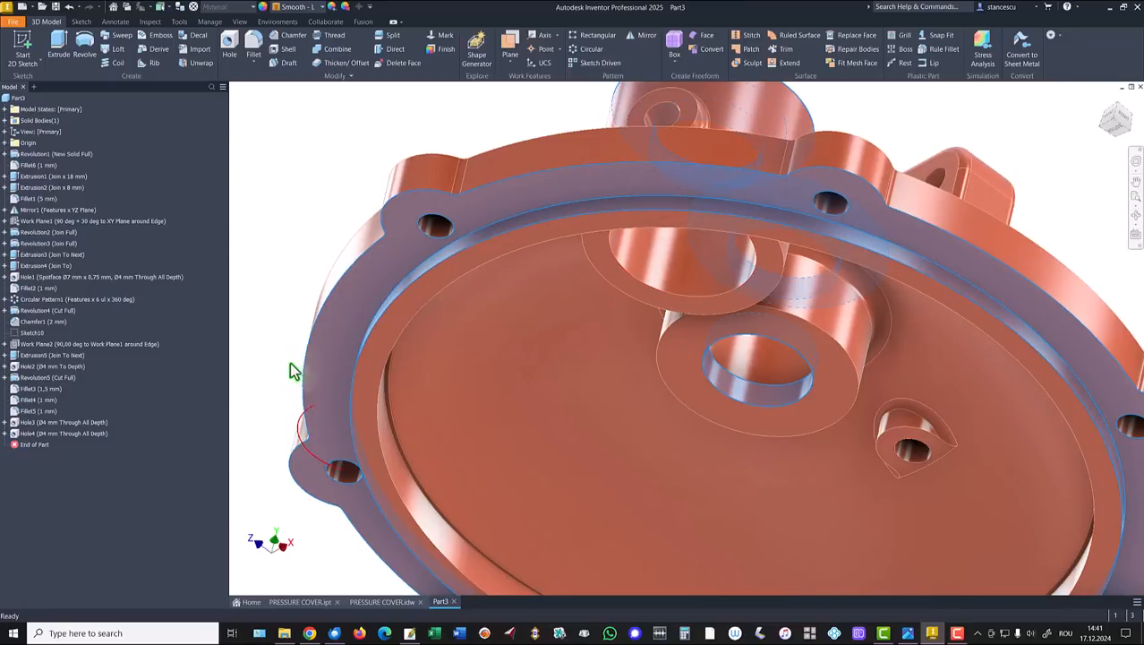
left_click(304, 12)
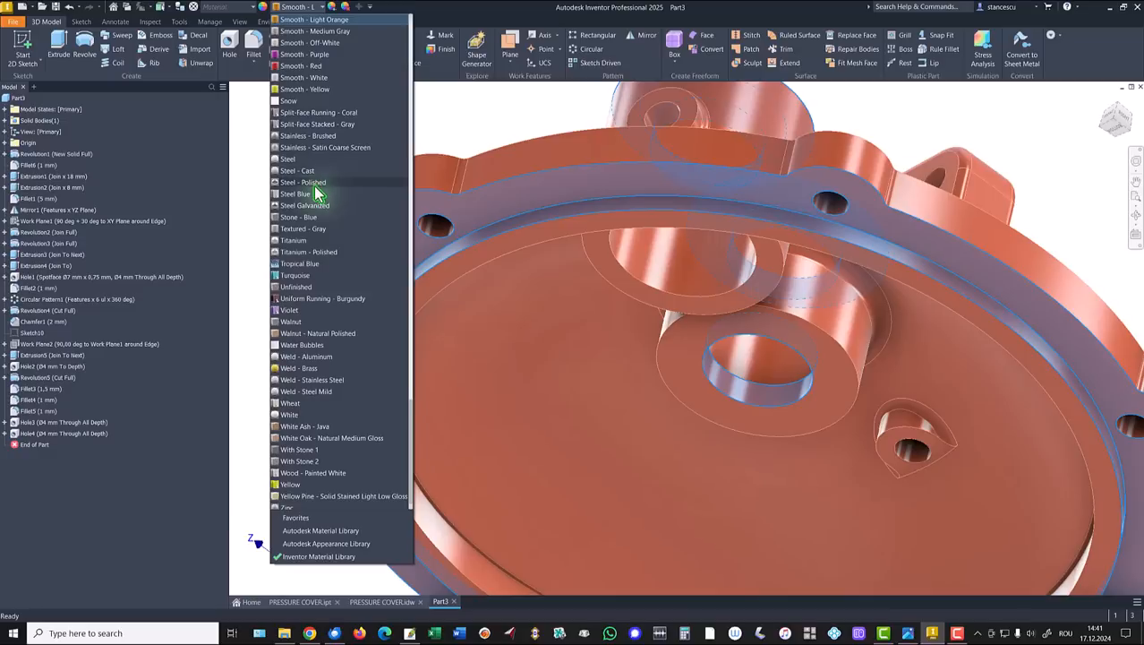
left_click(309, 170)
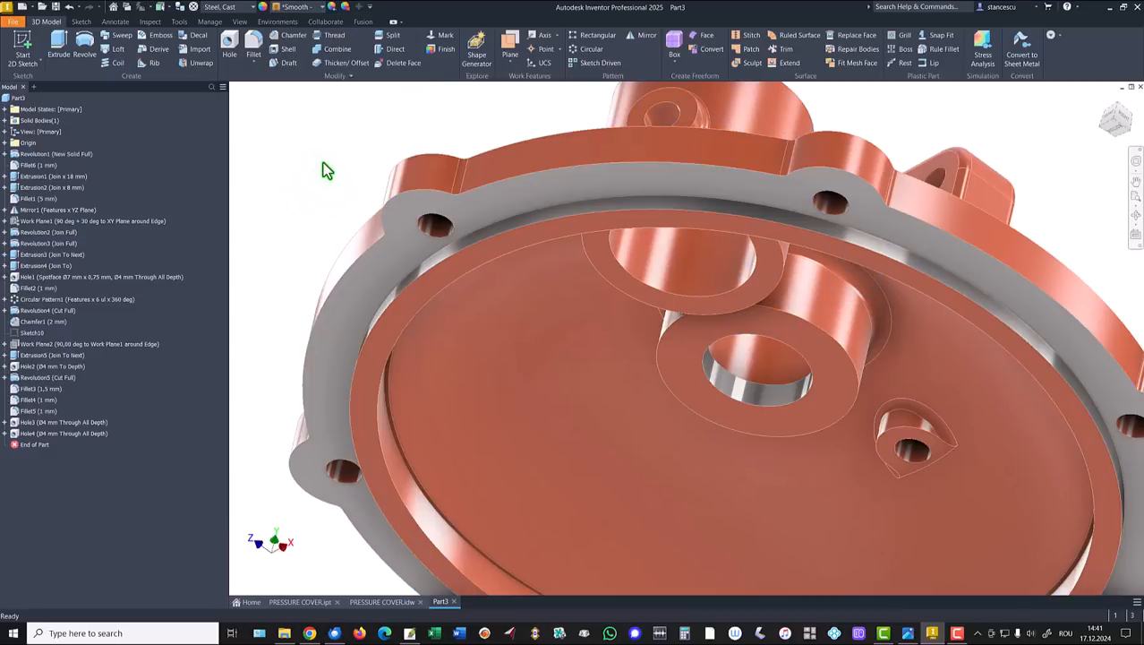
key("F6")
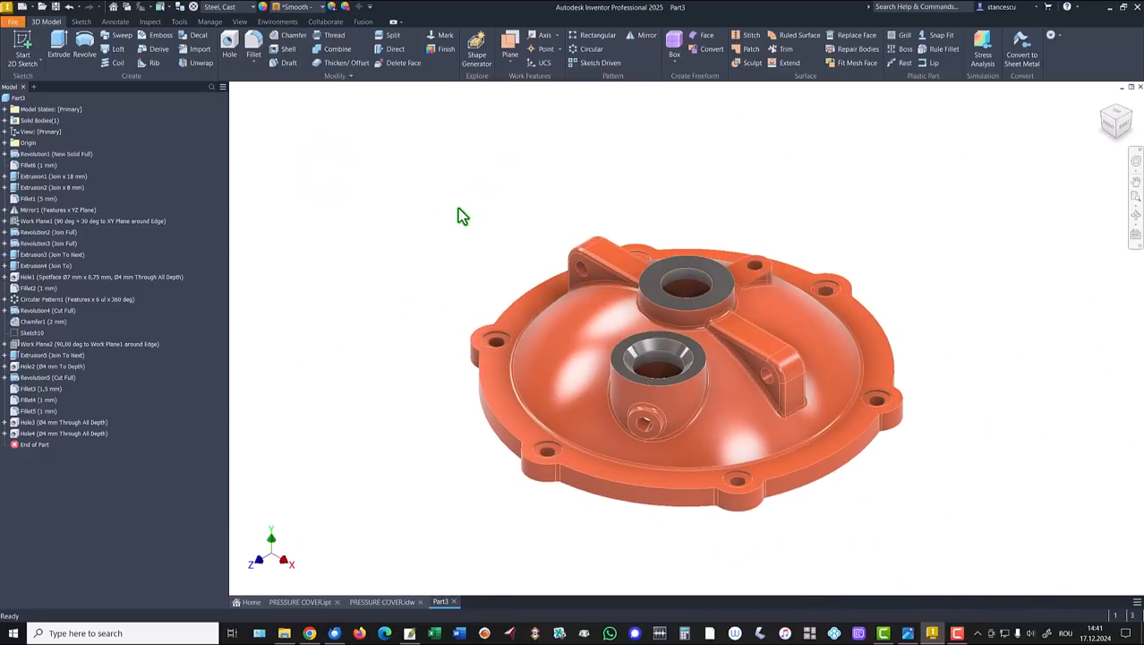
Step: Display Part3 in the Shaded visual style without edges and set the lighting to Default Lights
left_click(240, 23)
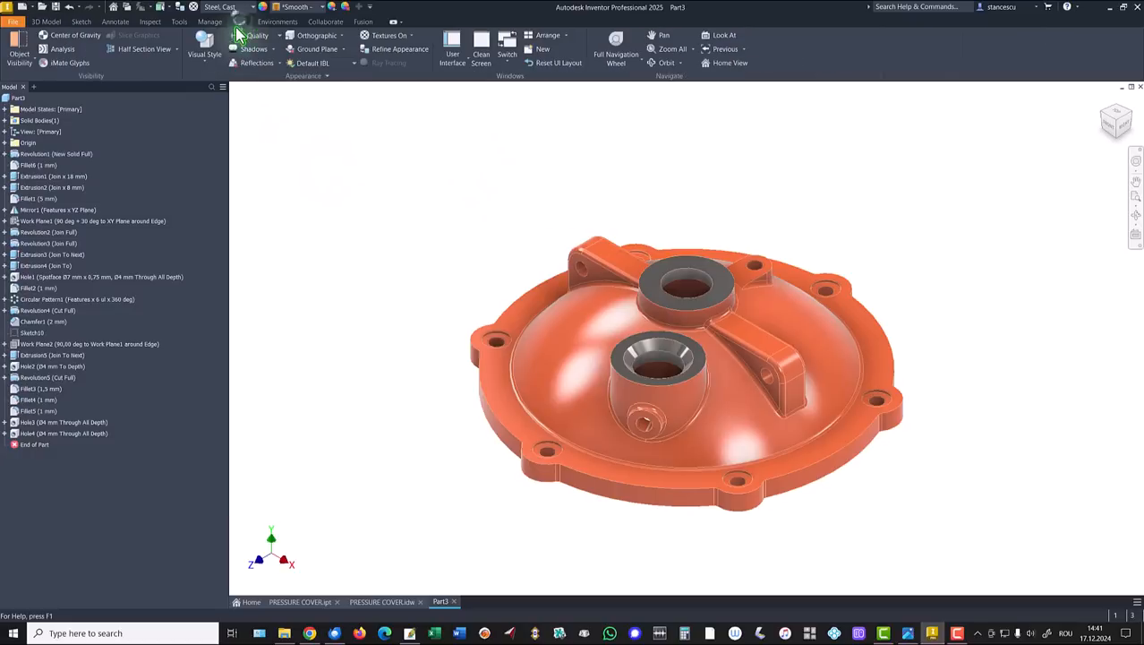
left_click(205, 45)
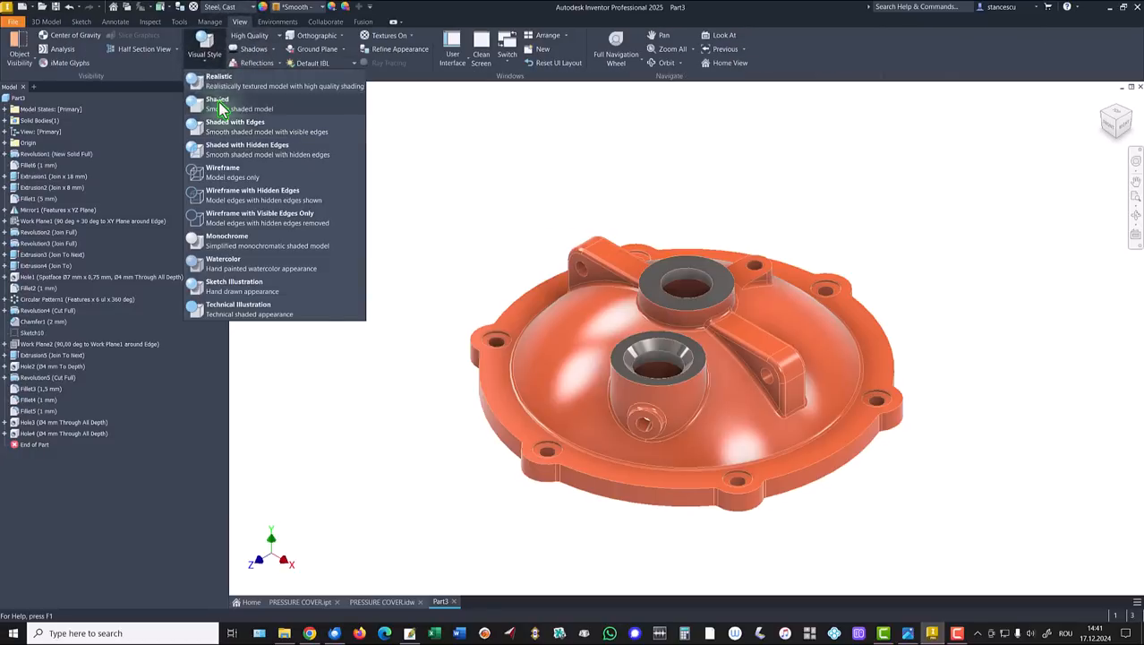
left_click(295, 105)
left_click(324, 70)
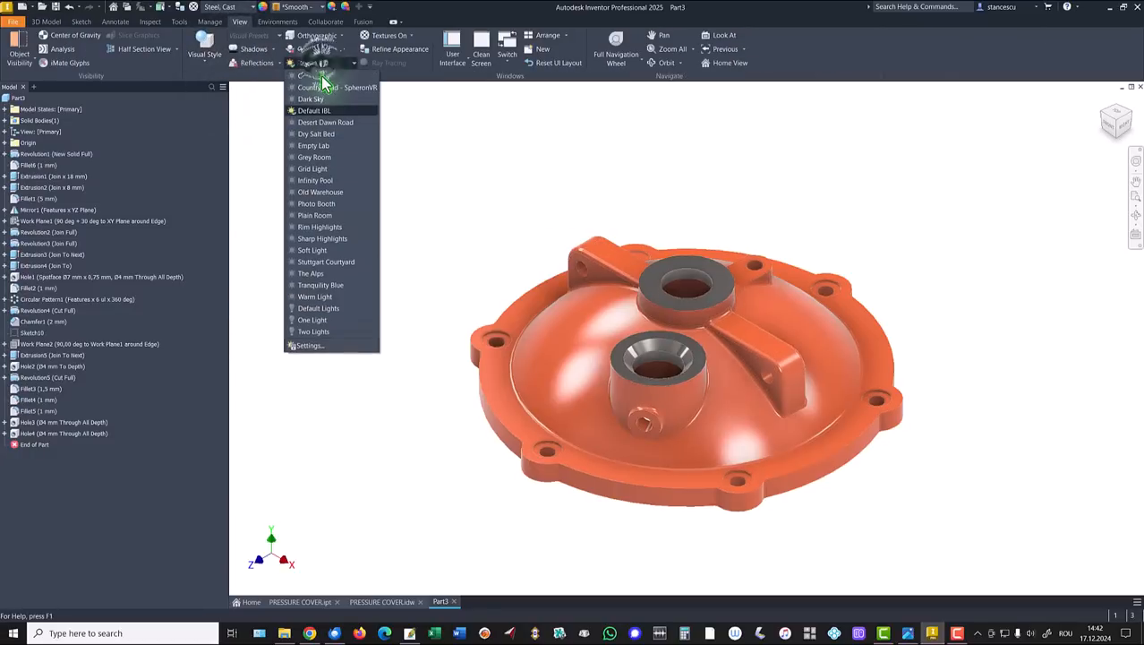
left_click(324, 311)
key("F6")
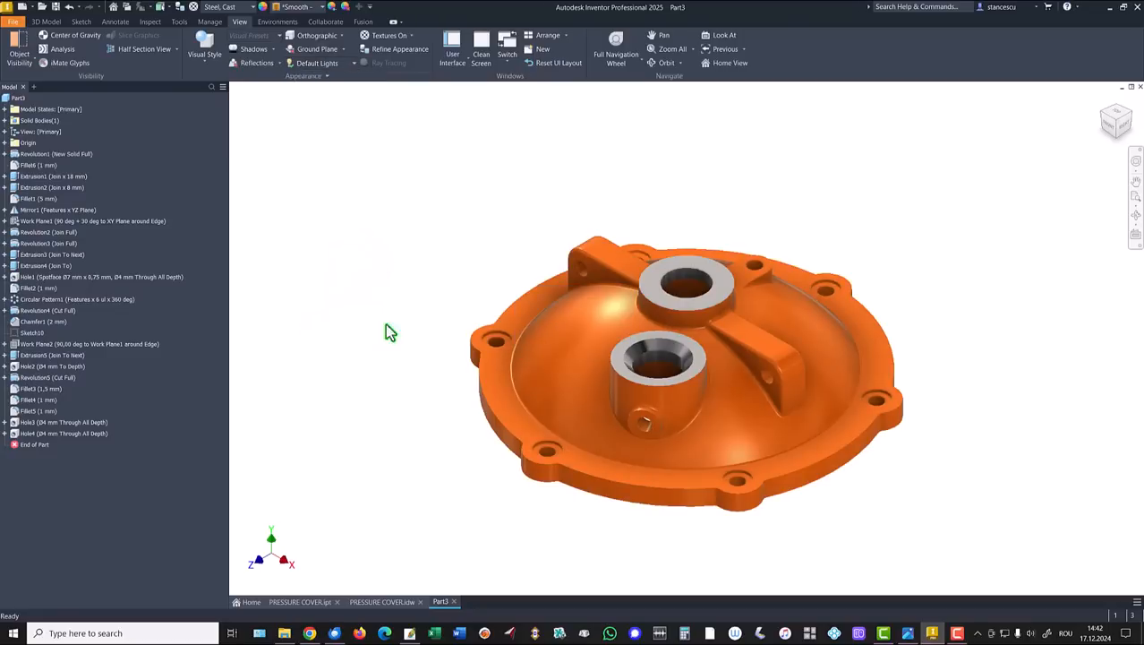
Step: Check the face colours in PRESSURE COVER.ipt and apply Steel - Polished to the end face of Part3's small side boss
left_click(295, 602)
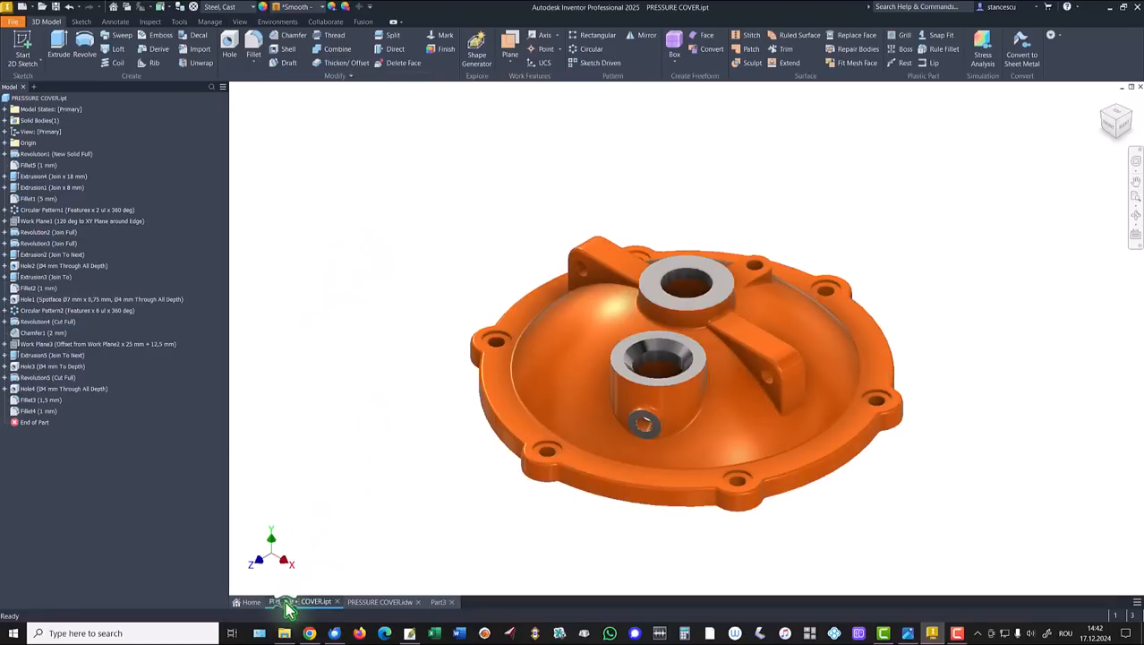
left_click(436, 602)
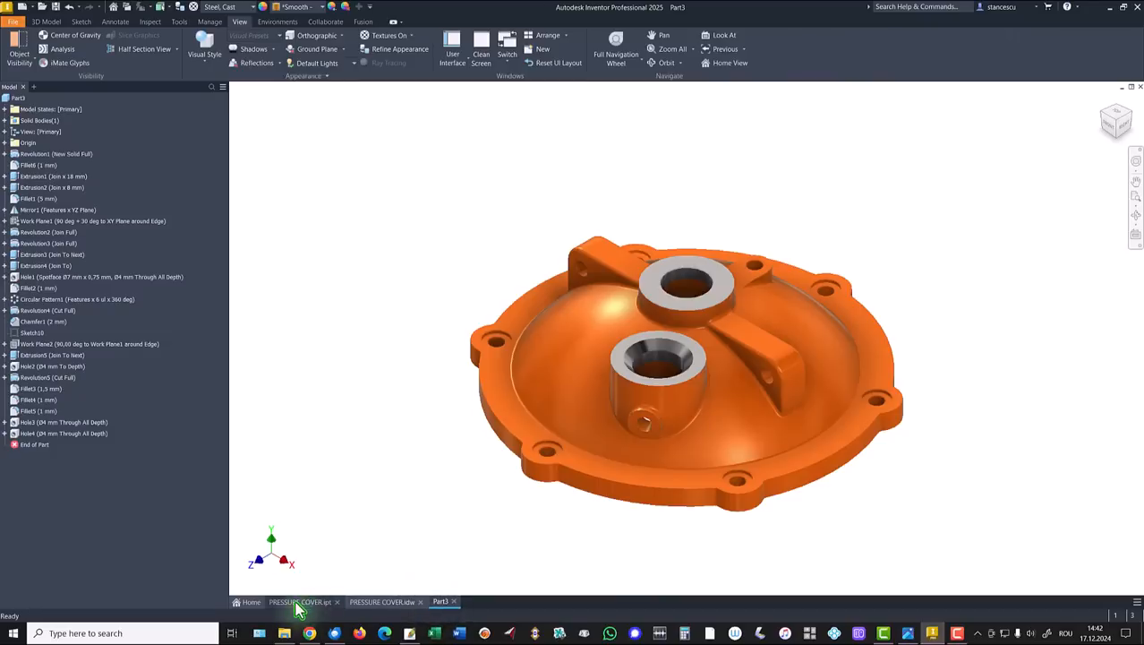
scroll(643, 428, "up", 3)
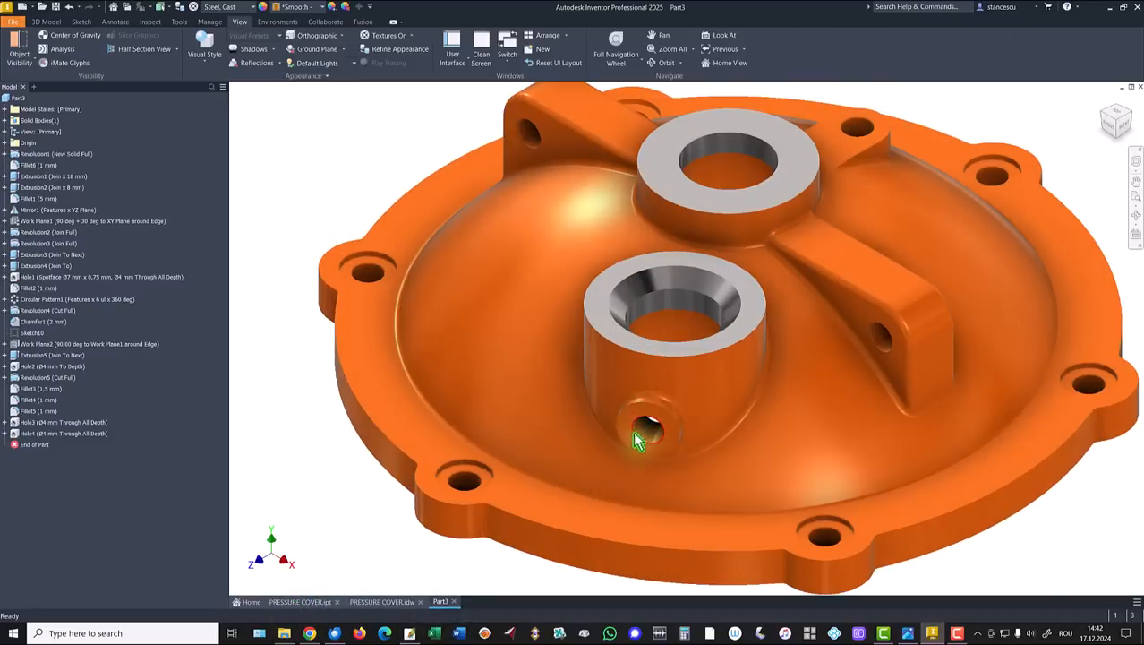
left_click(634, 411)
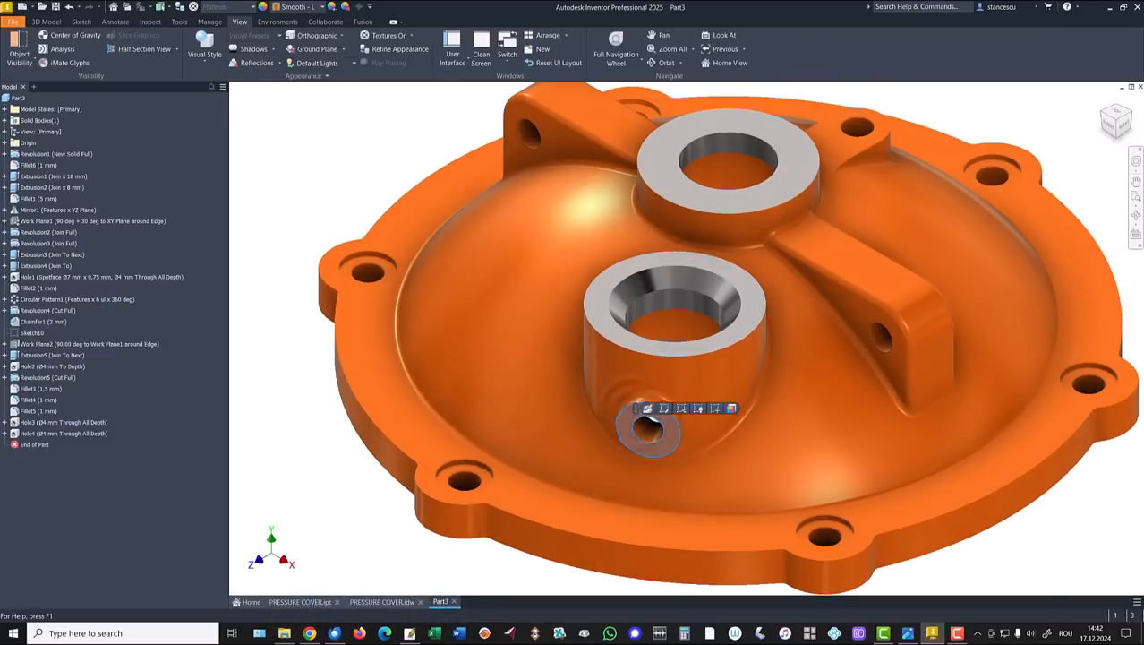
left_click(306, 7)
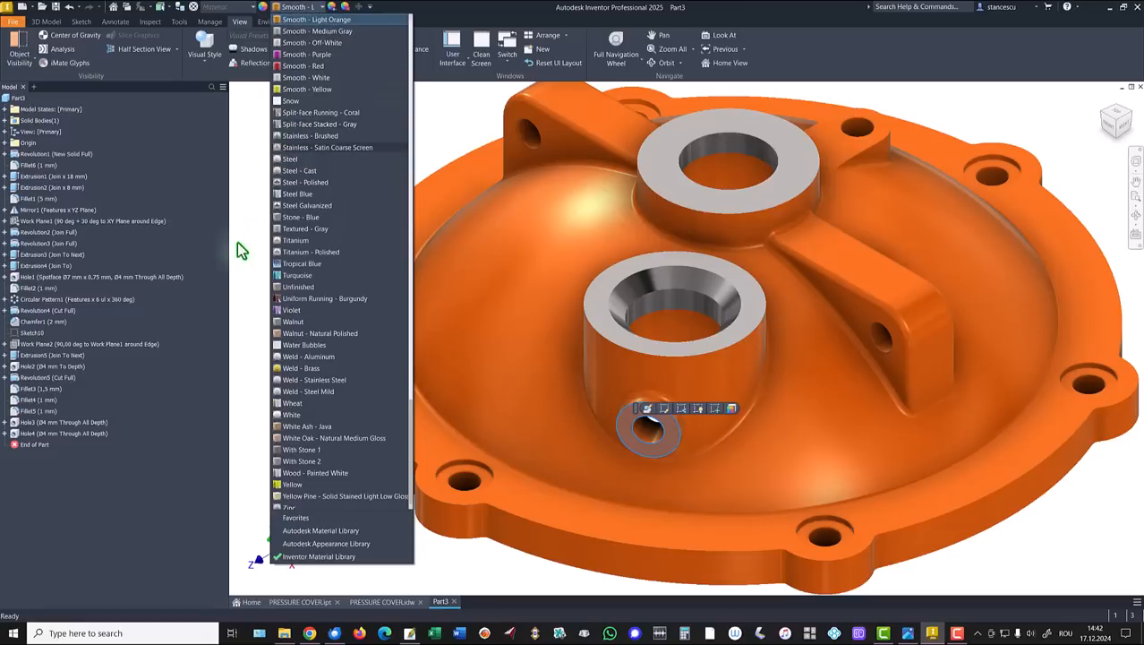
left_click(319, 193)
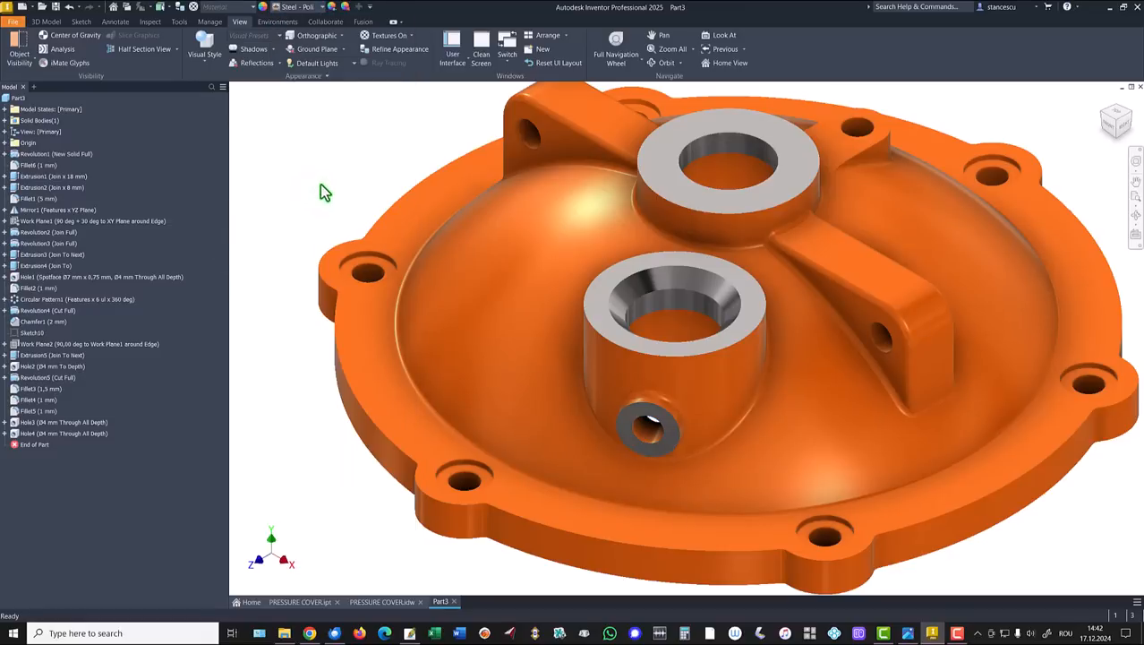
key("Home")
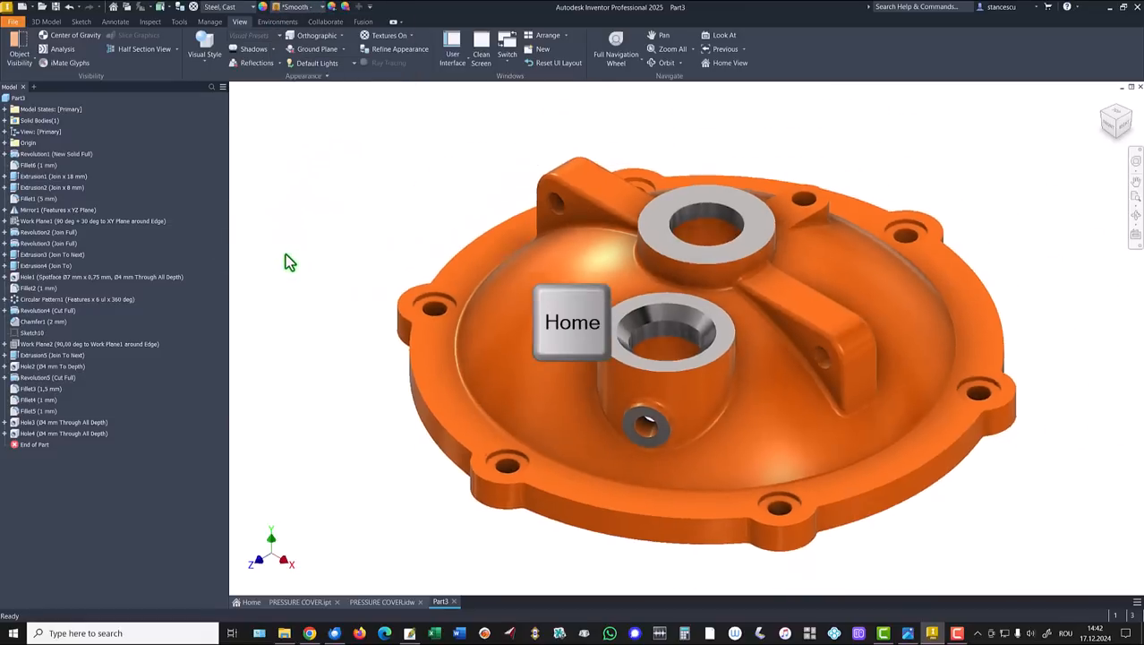
key("F6")
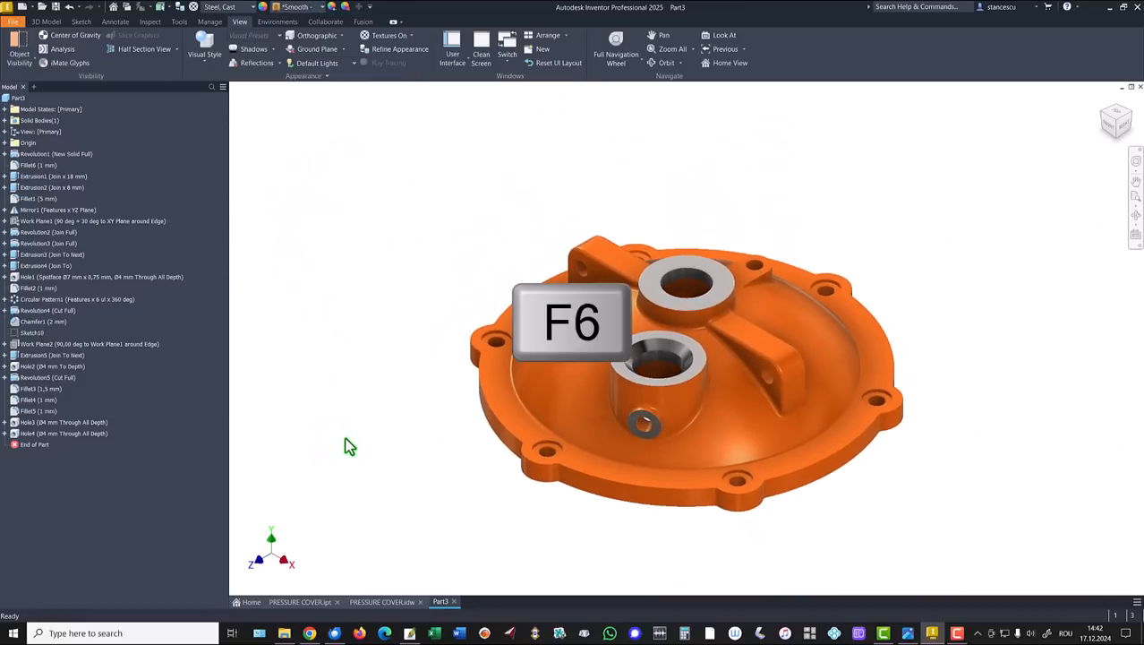
Step: Compare the finished Part3 with the reference model PRESSURE COVER.ipt and return to Part3
left_click(301, 603)
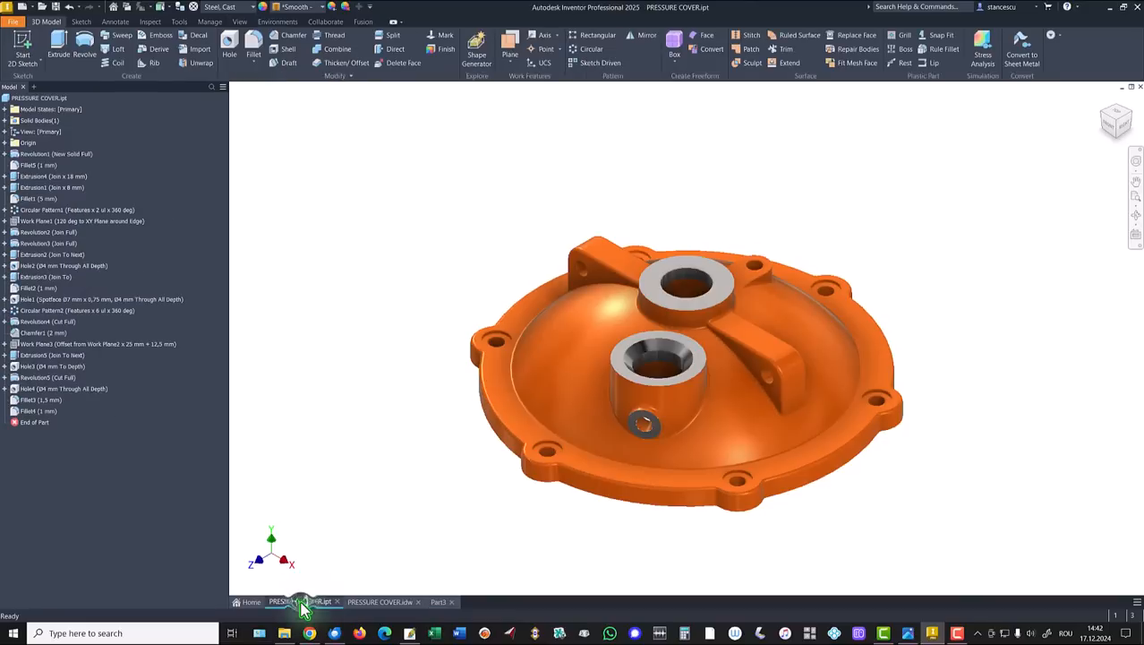
left_click(439, 603)
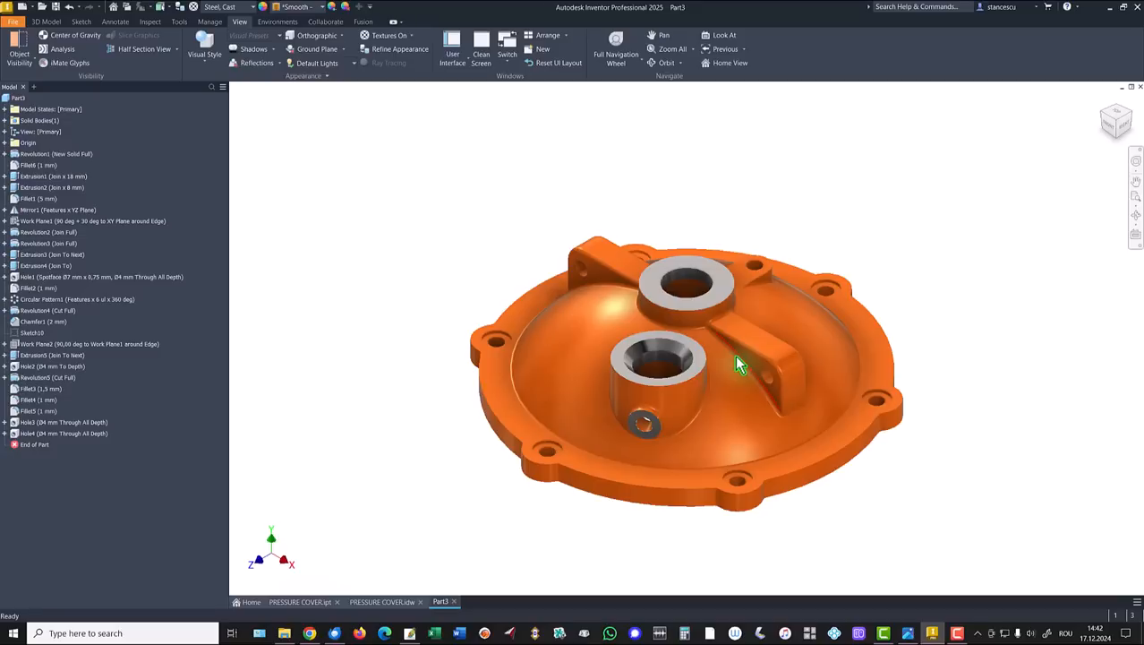
left_click(299, 603)
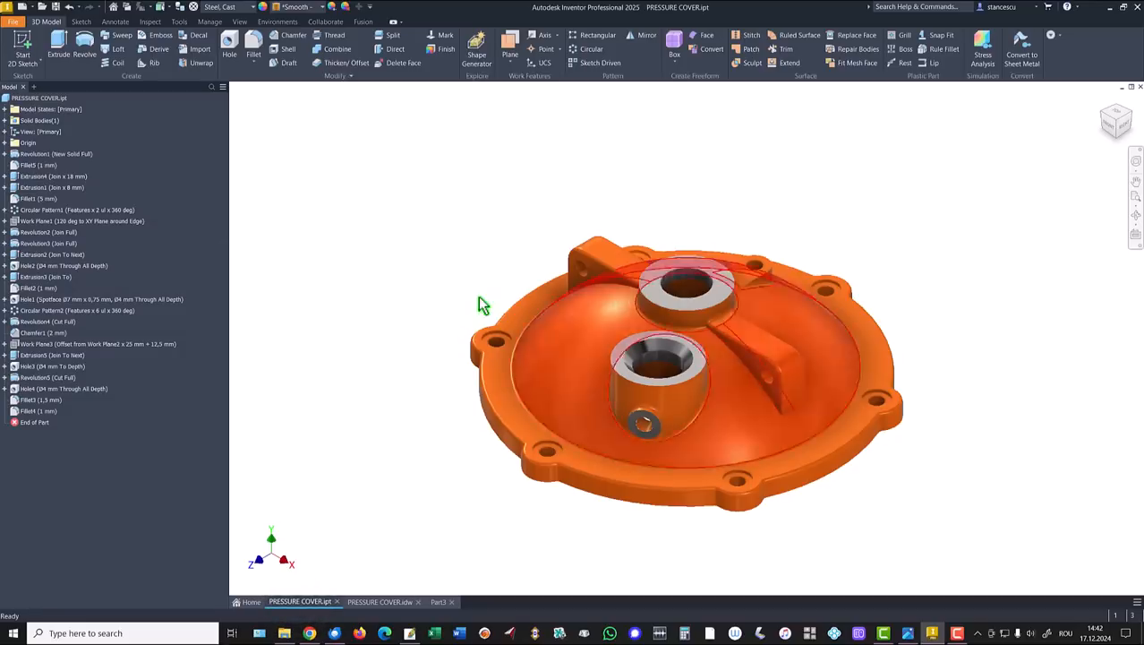
left_click(363, 183)
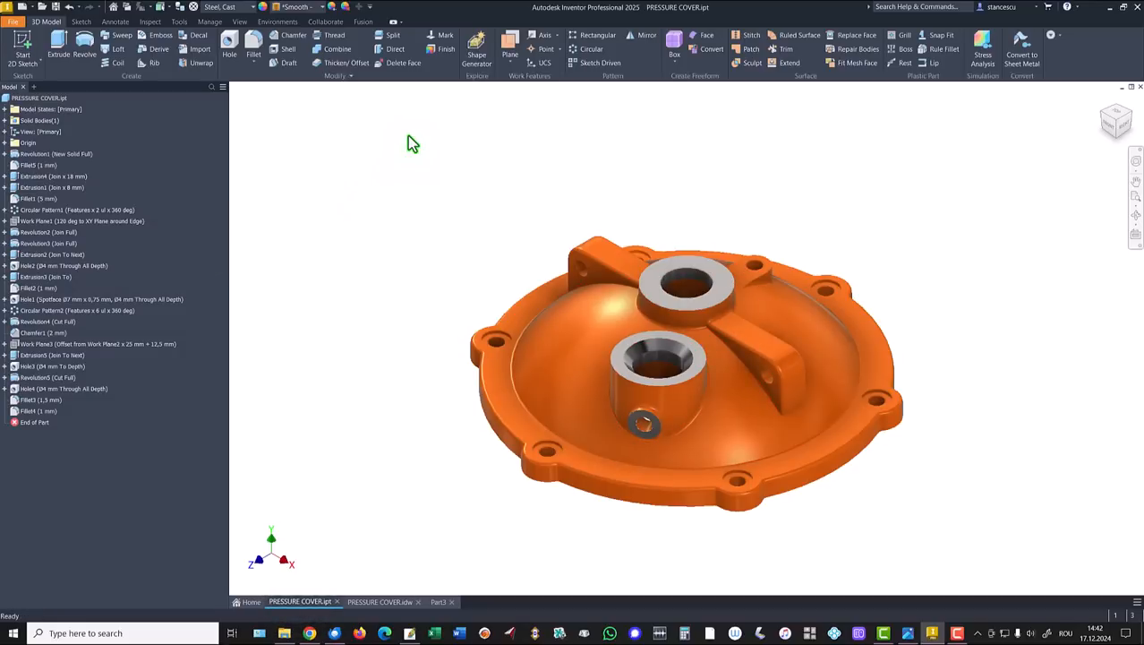
left_click(409, 145)
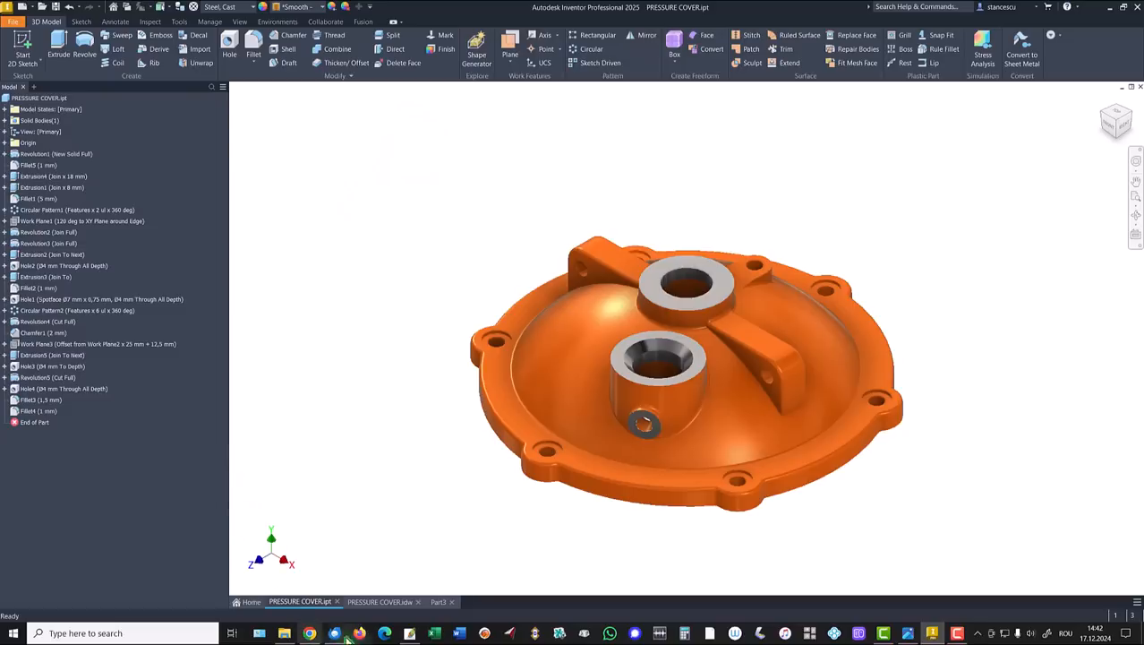
left_click(440, 603)
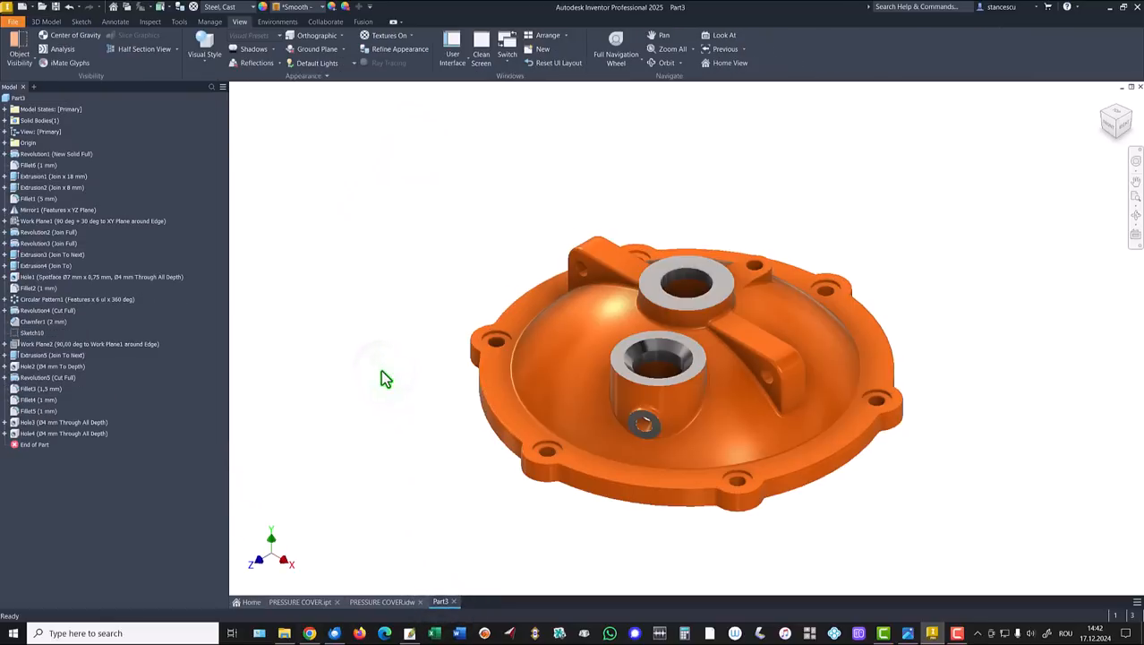